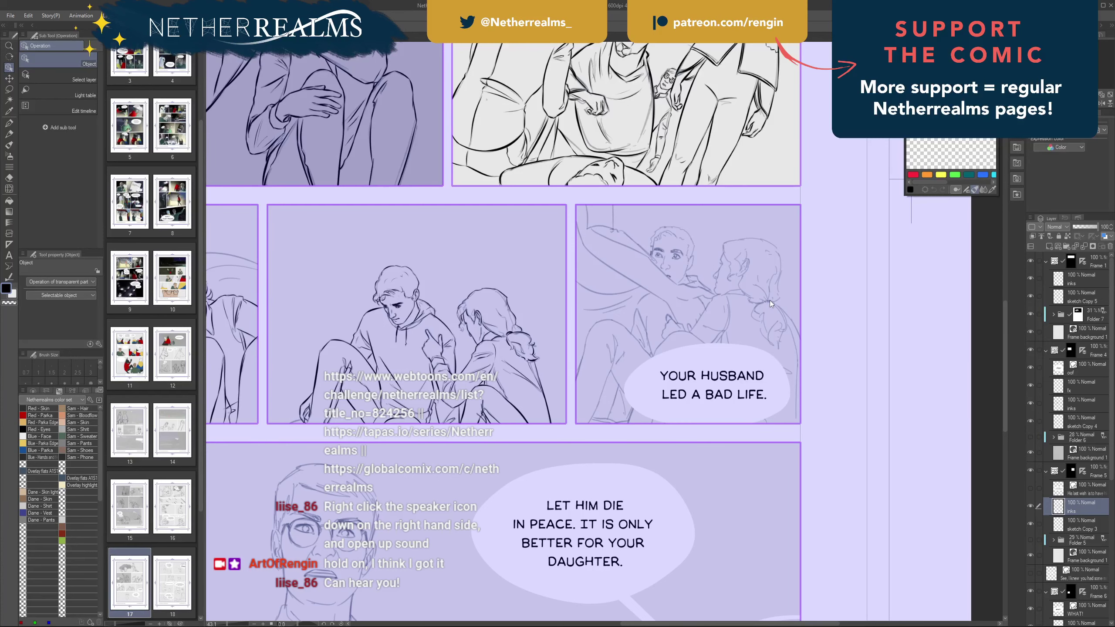
- Activate the sketch layer of the panel with the "Your husband led a bad life." balloon and pick the Maru - Netherrealms - Thin pen
key(ctrl+plus)
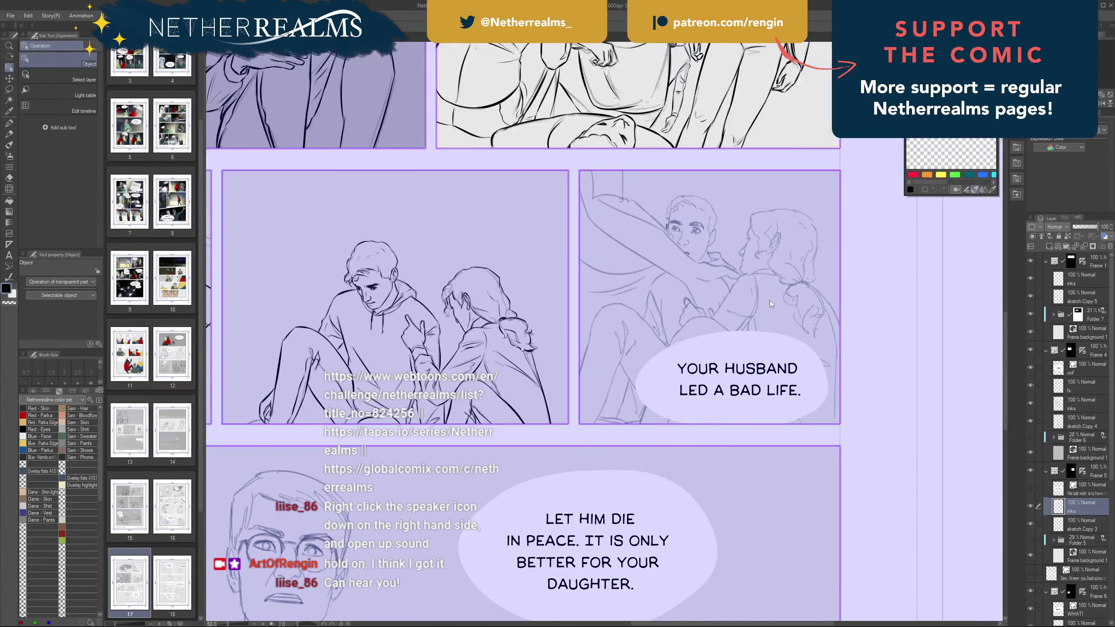
drag(770, 300, 682, 333)
scroll(770, 300, left, 1)
scroll(770, 300, up, 1)
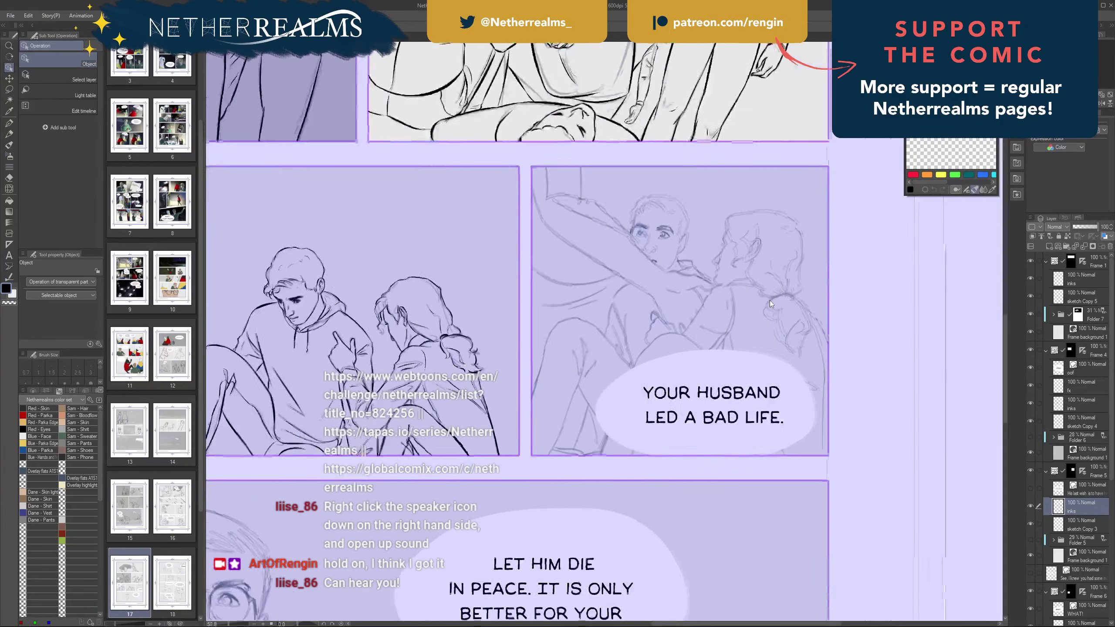
scroll(770, 300, right, 1)
scroll(770, 300, down, 1)
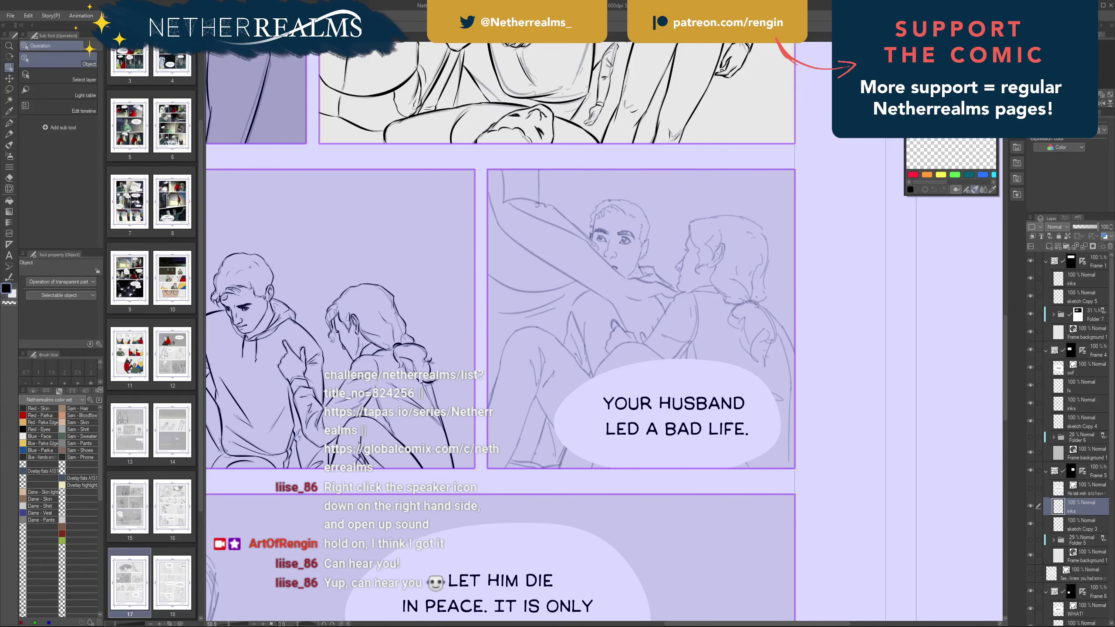
drag(604, 307, 585, 384)
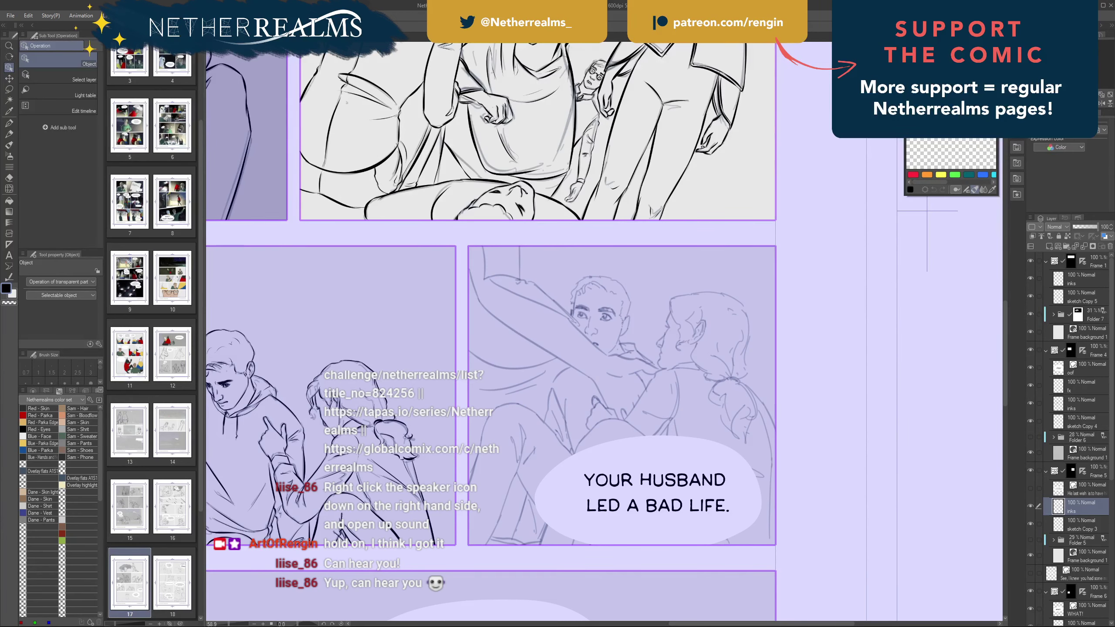
drag(571, 307, 615, 348)
scroll(583, 416, up, 1)
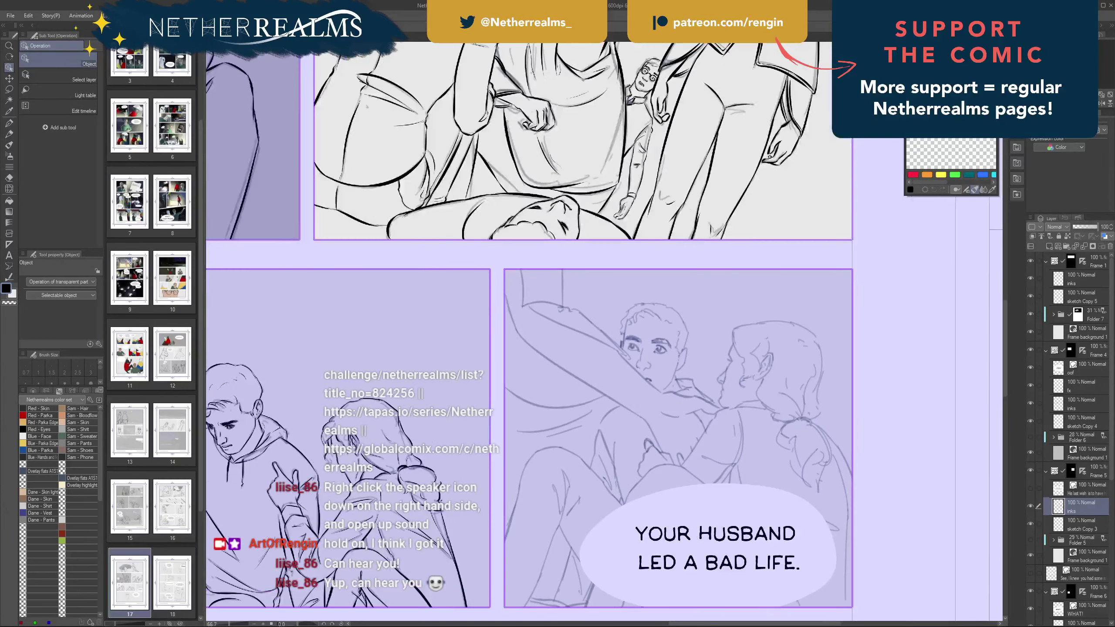
drag(583, 416, 546, 411)
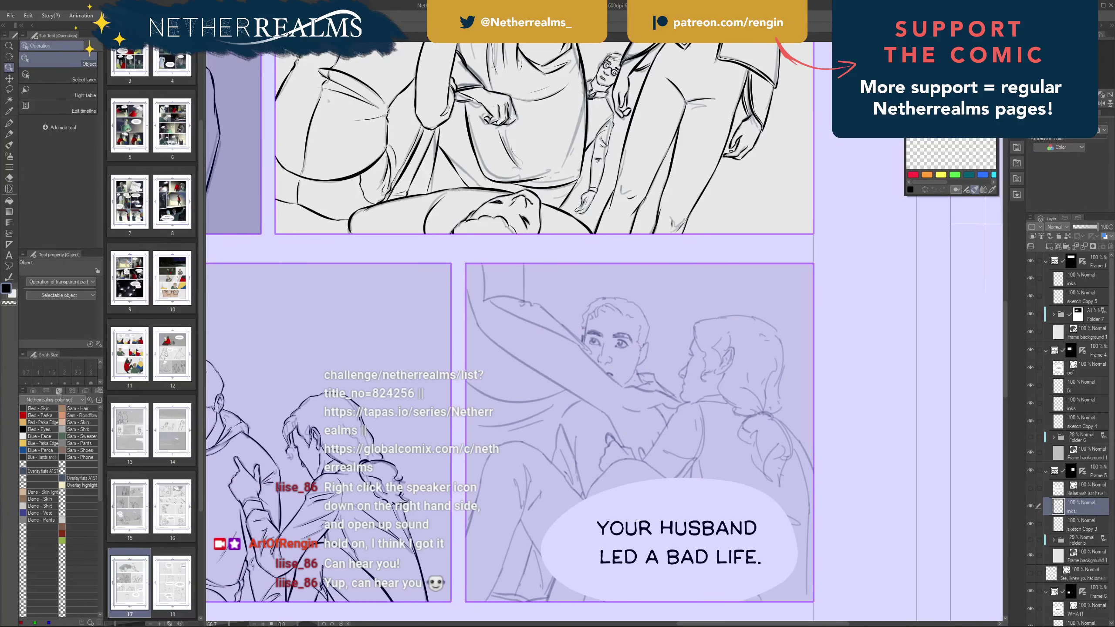
click(639, 404)
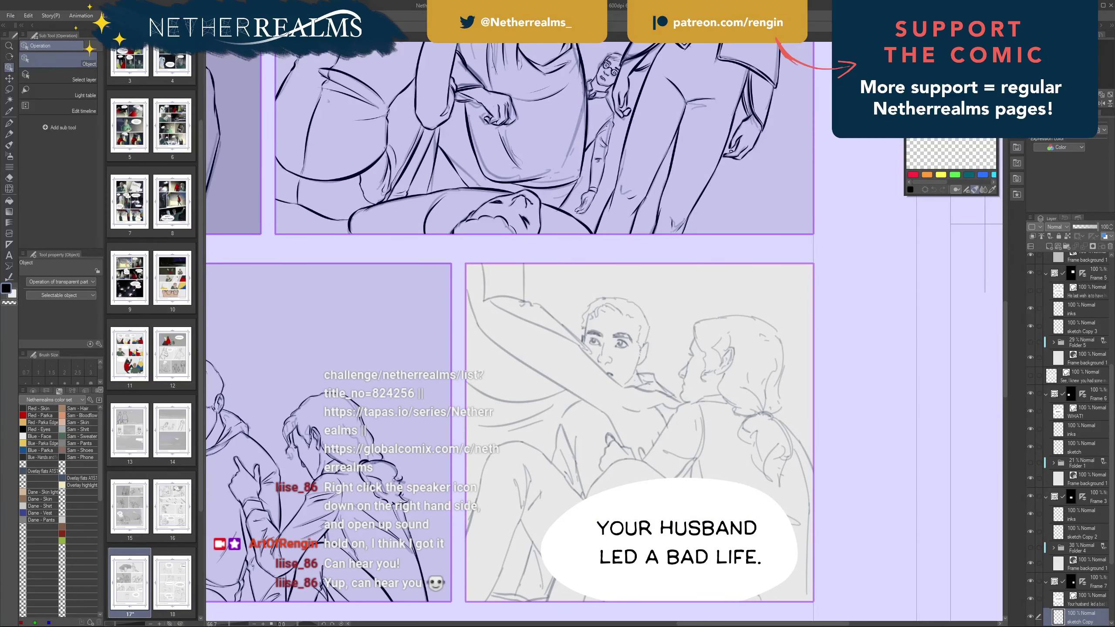
key(p)
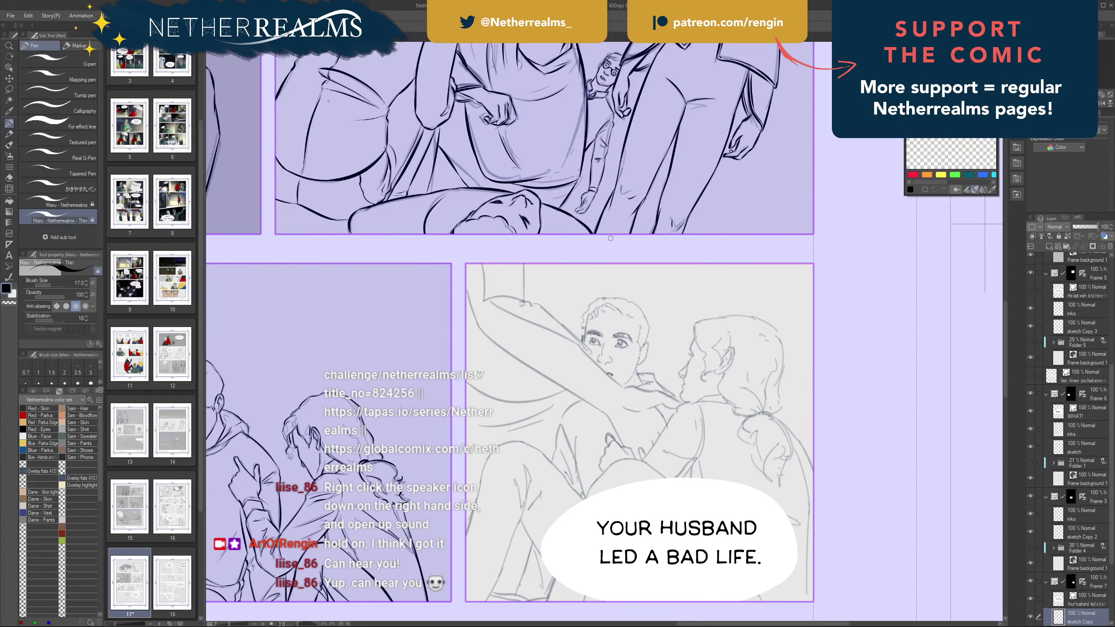
drag(610, 239, 610, 236)
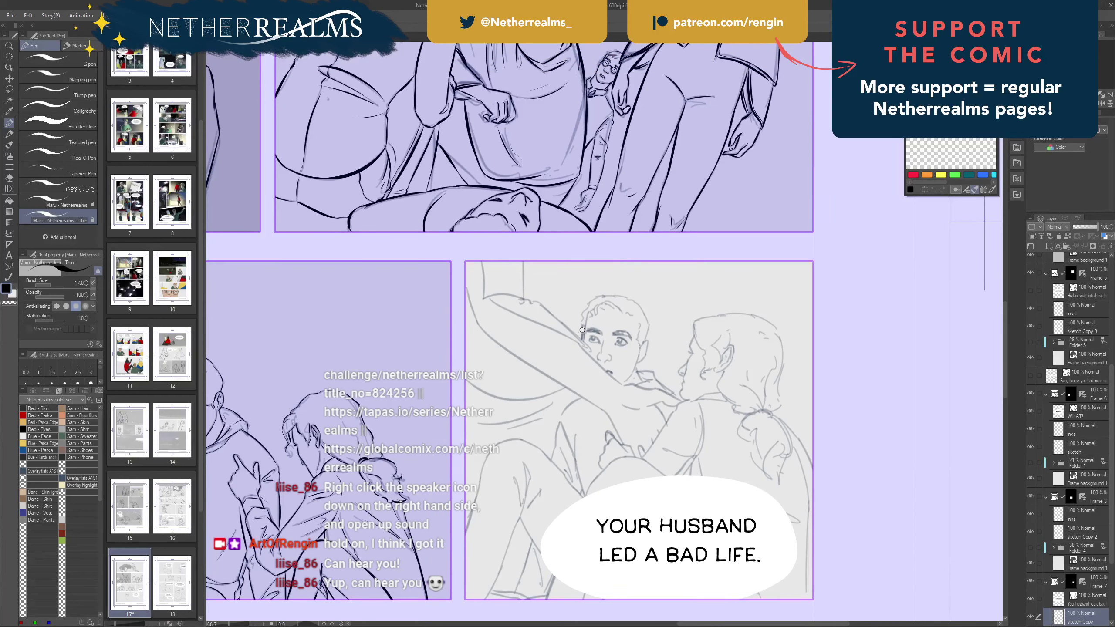
- Ink the short line down the side of the man's forehead beside the outstretched arm
mouse_move(588, 315)
mouse_down()
mouse_move(595, 362)
mouse_move(567, 367)
mouse_move(573, 374)
mouse_up()
key(ctrl+z)
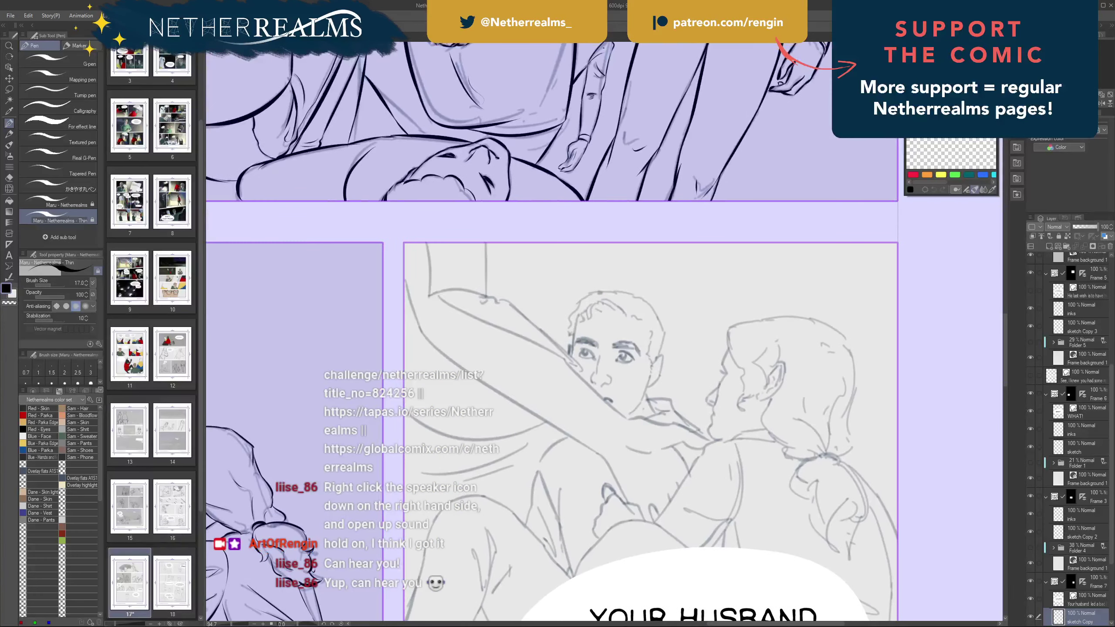
drag(581, 314, 573, 348)
key(ctrl+z)
key(ctrl+z)
drag(579, 314, 573, 349)
key(ctrl+z)
key(ctrl+z)
key(ctrl+z)
drag(579, 311, 573, 354)
key(ctrl+z)
mouse_move(557, 248)
mouse_down()
mouse_move(619, 227)
mouse_move(590, 248)
mouse_up()
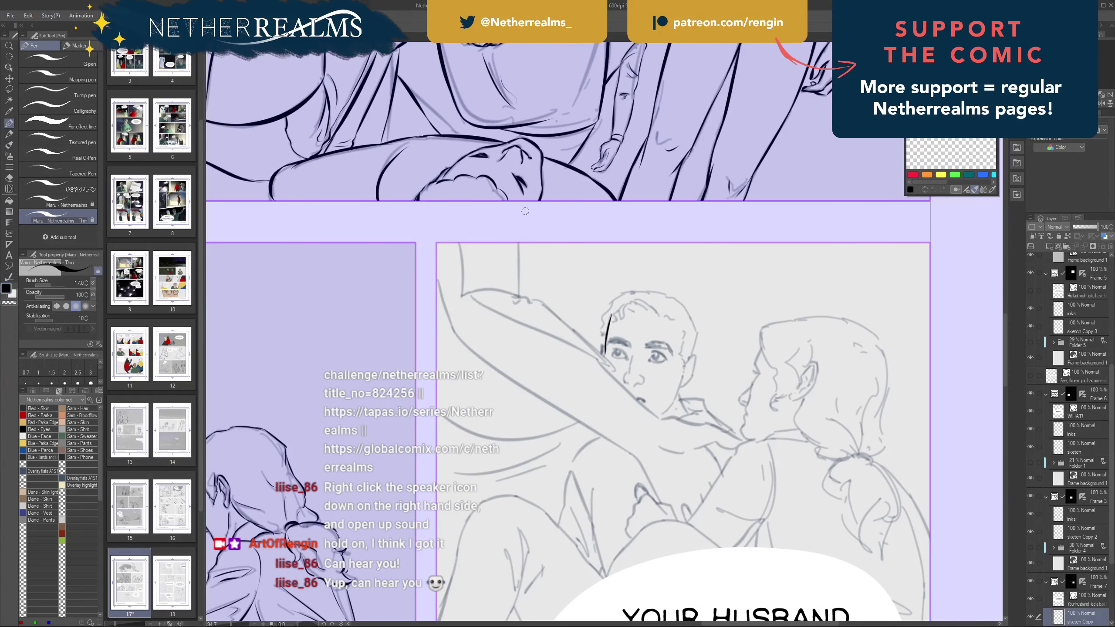
- Ink the right vertical edge of the sleeve above the outstretched arm
drag(520, 243, 522, 299)
key(ctrl+z)
drag(521, 227, 524, 300)
key(ctrl+z)
mouse_move(521, 231)
mouse_down()
mouse_move(522, 297)
mouse_move(521, 285)
mouse_move(504, 298)
mouse_move(474, 291)
mouse_move(524, 297)
mouse_up()
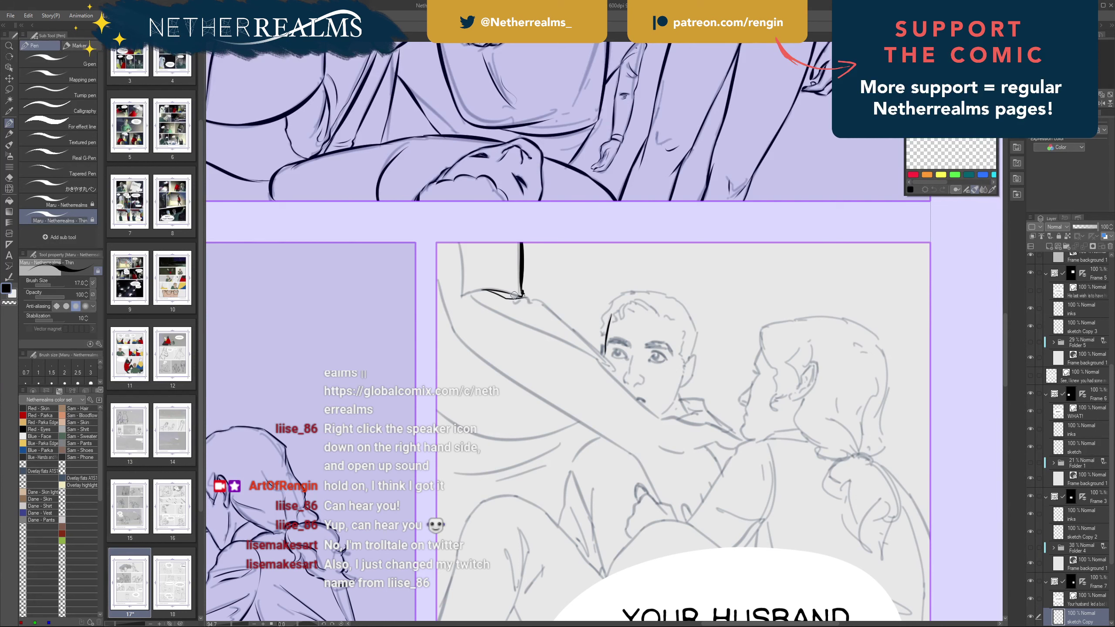
- Ink the left vertical edge and the hem of the sleeve above the outstretched arm
drag(519, 297, 453, 298)
key(ctrl+z)
drag(461, 243, 463, 302)
key(ctrl+z)
drag(459, 241, 461, 296)
key(ctrl+z)
key(ctrl+z)
drag(459, 233, 460, 295)
key(ctrl+z)
drag(457, 236, 462, 297)
key(ctrl+z)
drag(457, 234, 459, 301)
drag(462, 299, 530, 299)
key(ctrl+z)
key(ctrl+z)
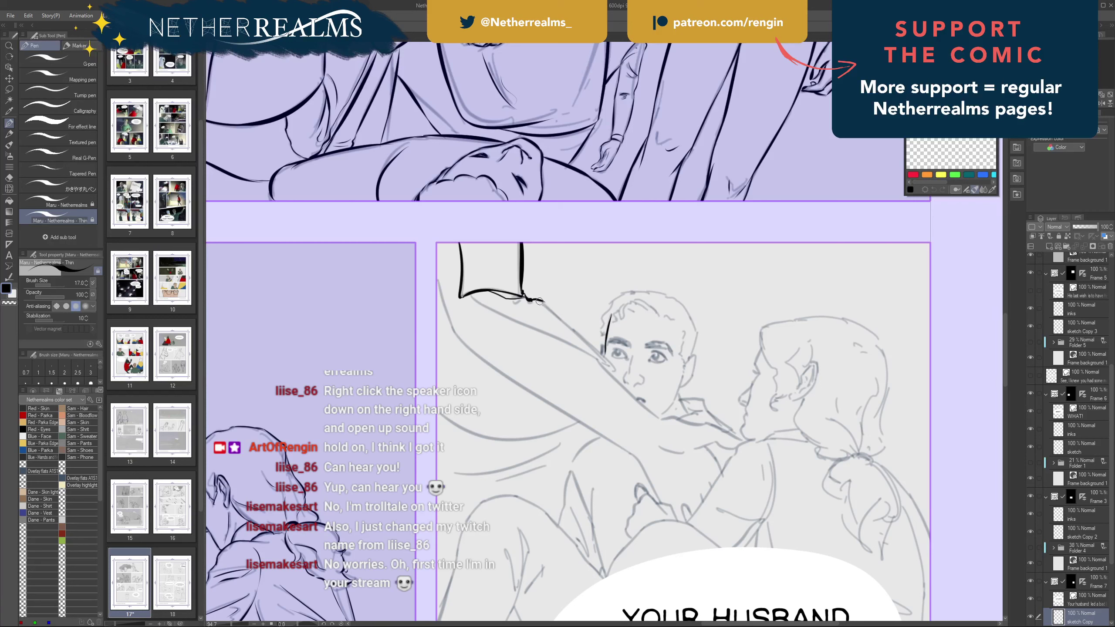
key(ctrl+z)
- Ink the upper contour of the outstretched arm from the sleeve hem to the man's face
drag(528, 299, 597, 353)
key(ctrl+z)
key(ctrl+z)
drag(537, 302, 604, 366)
key(ctrl+z)
drag(534, 298, 610, 371)
key(ctrl+z)
drag(543, 302, 608, 367)
key(ctrl+z)
- Ink the inner fold line of the arm, curving from the sleeve hem towards the man's cheek
drag(470, 296, 582, 345)
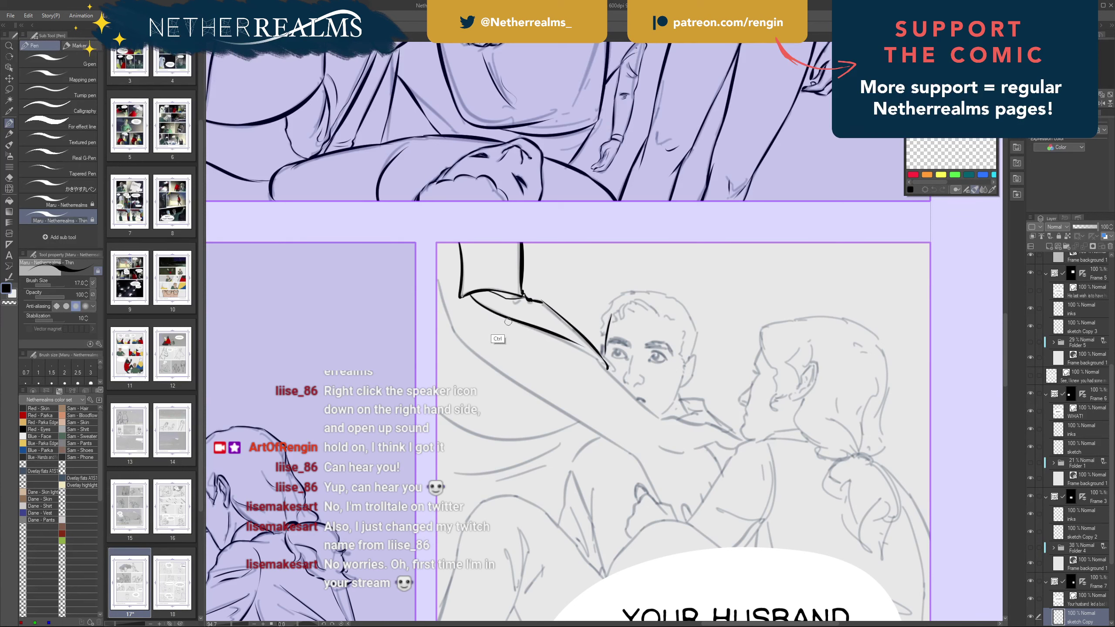
key(ctrl+z)
drag(471, 295, 608, 368)
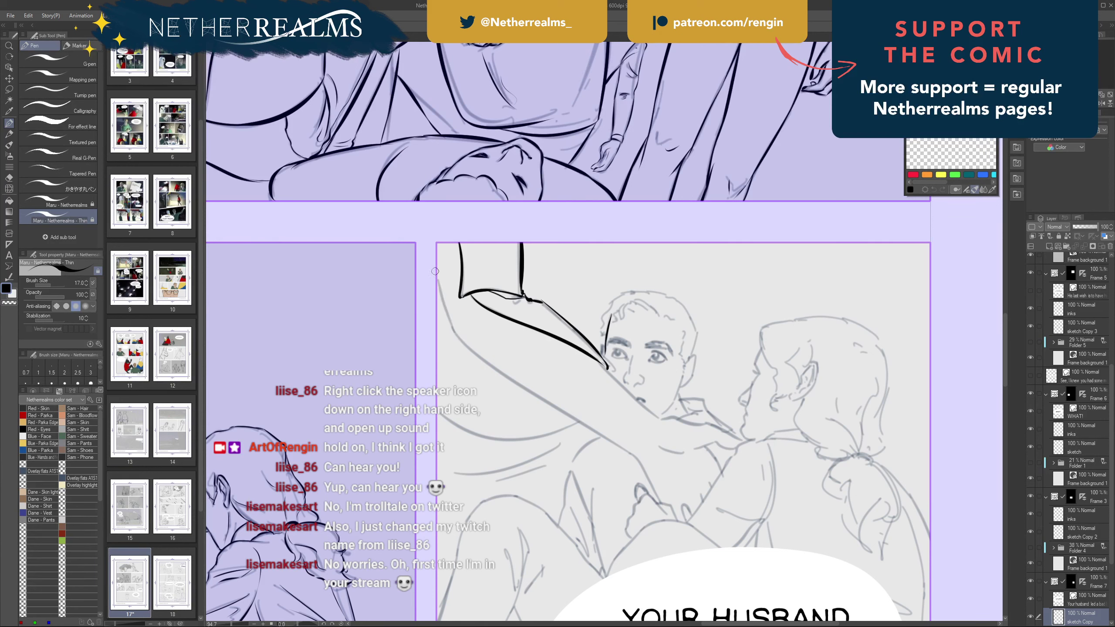
- Ink the lower contour of the arm from the panel's left border around the elbow and along the forearm
drag(435, 271, 466, 341)
drag(469, 301, 647, 464)
key(ctrl+z)
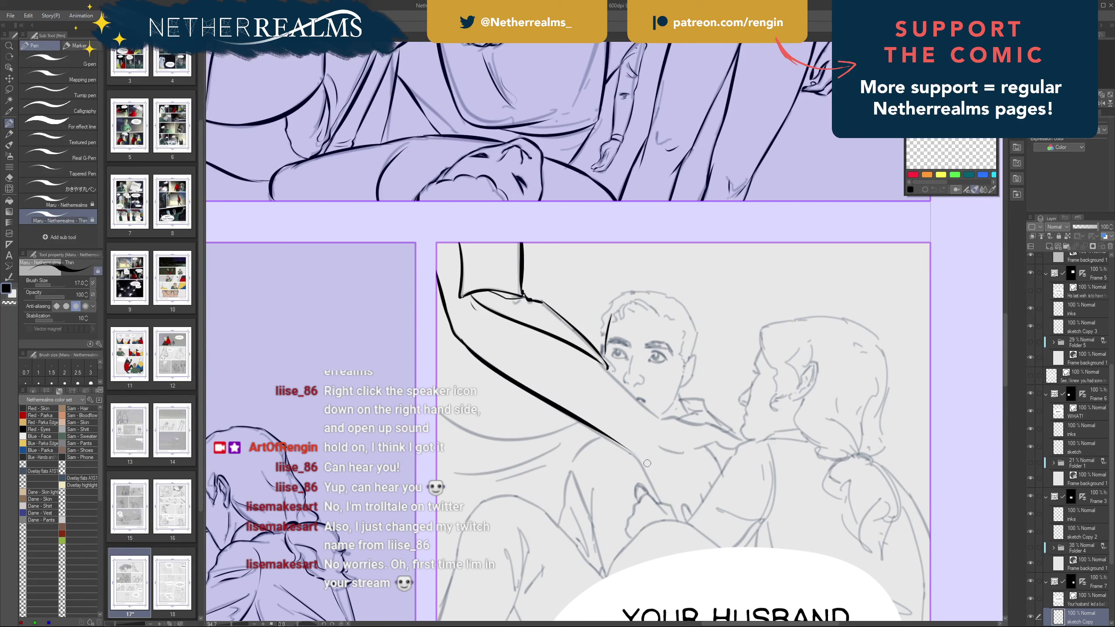
key(ctrl+z)
drag(464, 342, 646, 471)
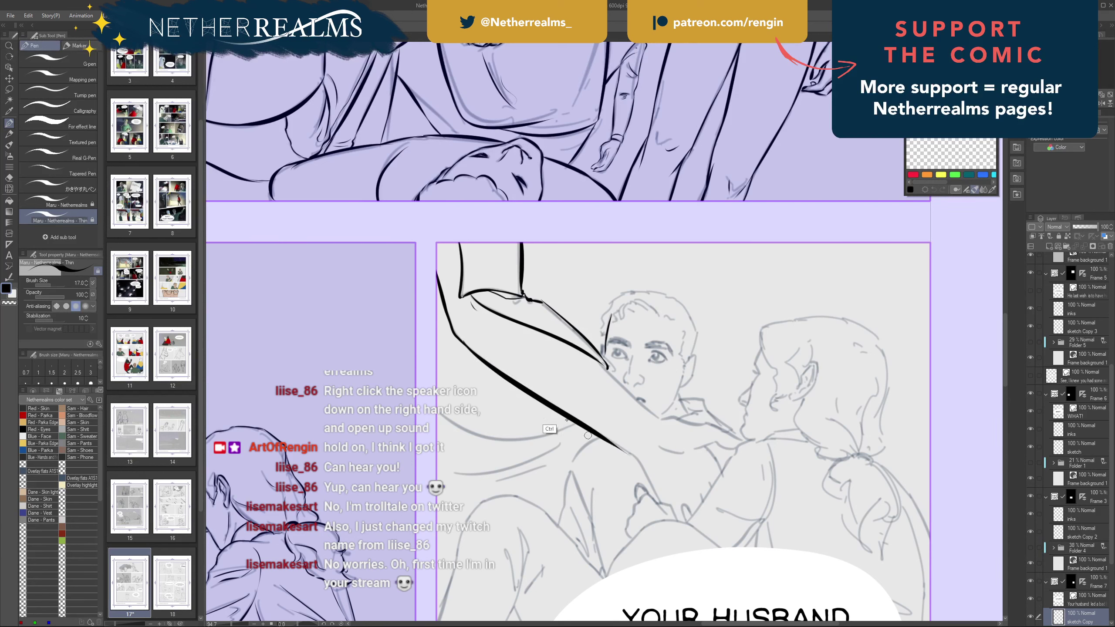
key(ctrl+z)
drag(461, 336, 643, 459)
key(ctrl+z)
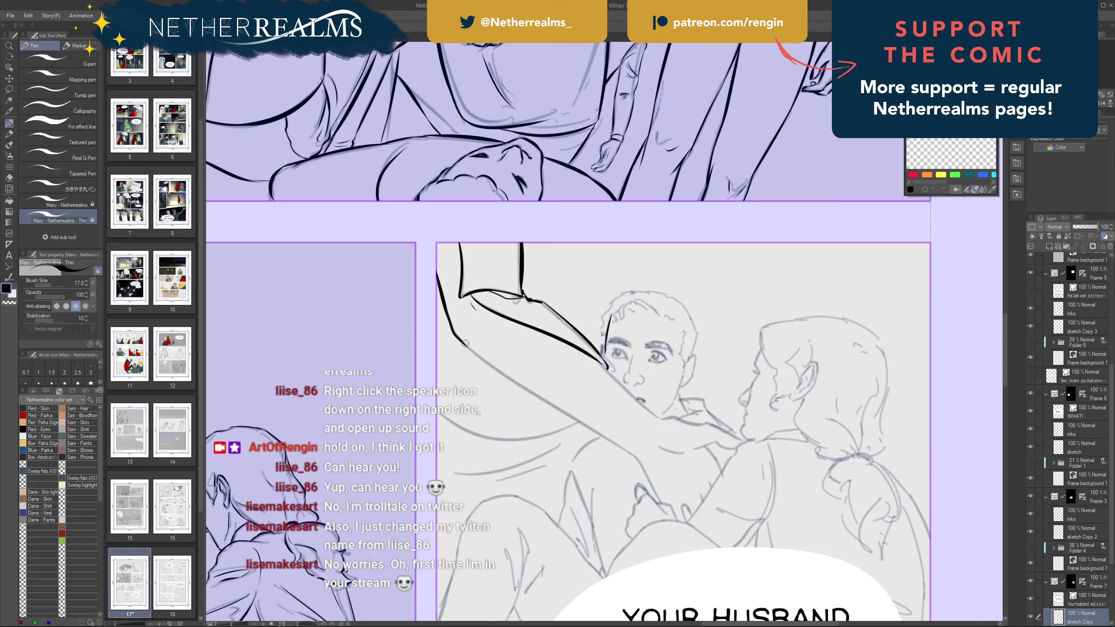
drag(462, 339, 639, 465)
key(ctrl+z)
drag(462, 341, 653, 469)
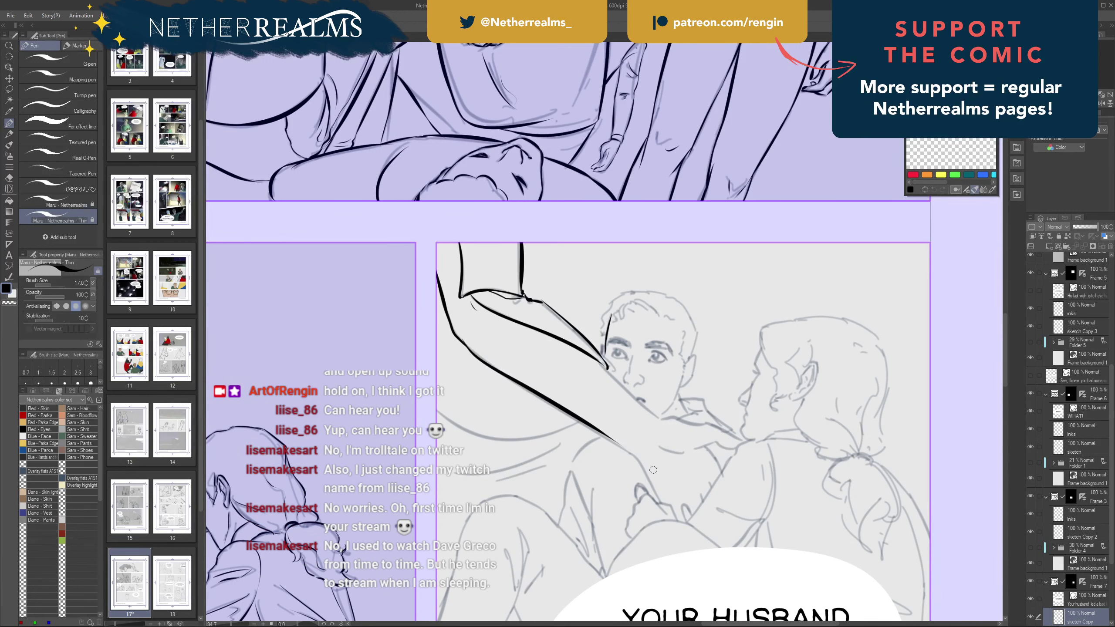
- Ink the forearm's upper edge across the man's lower face down to the wrist
drag(596, 359, 668, 426)
key(ctrl+z)
drag(597, 361, 663, 422)
key(ctrl+z)
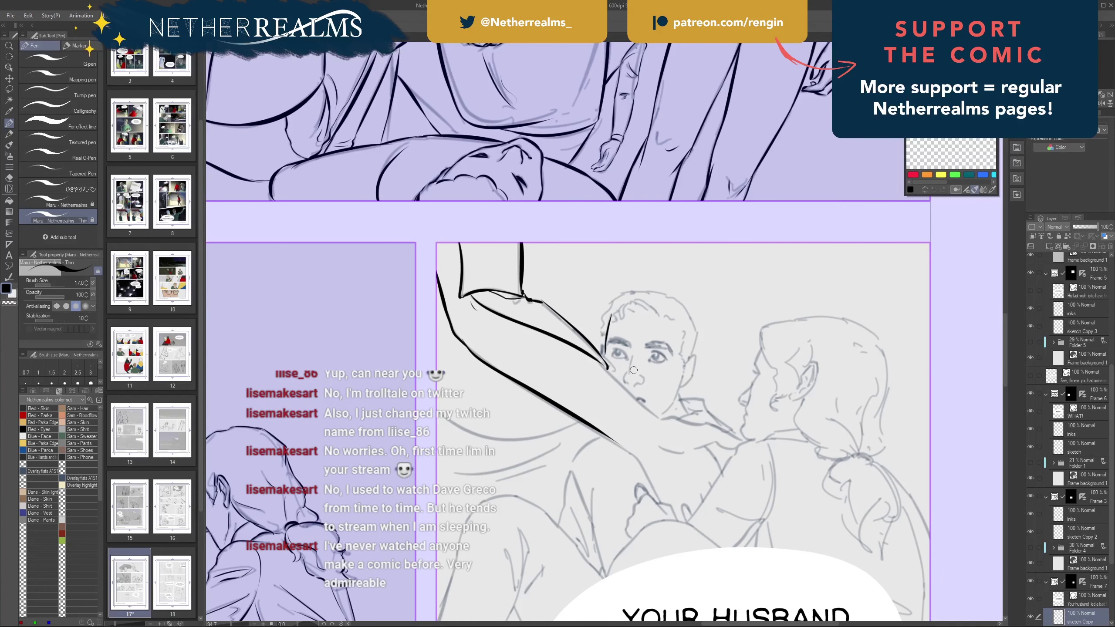
drag(597, 360, 660, 418)
key(ctrl+z)
drag(597, 363, 663, 416)
key(ctrl+z)
drag(597, 362, 668, 422)
key(ctrl+z)
drag(599, 363, 654, 417)
key(ctrl+z)
drag(603, 365, 670, 423)
key(ctrl+z)
drag(598, 362, 662, 421)
key(ctrl+z)
drag(598, 363, 668, 424)
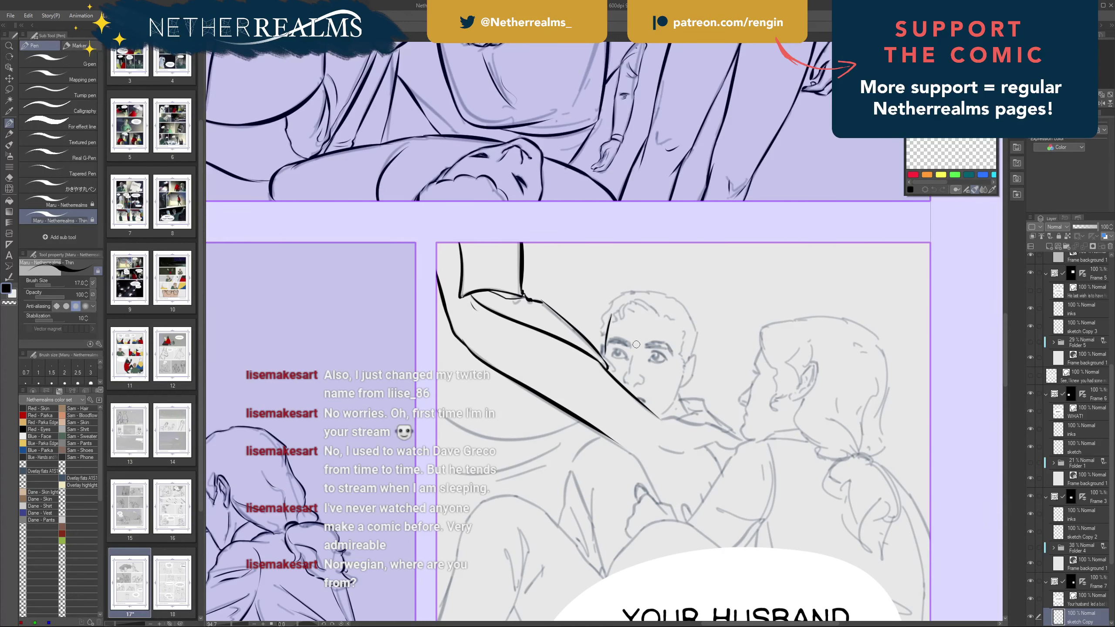
- Extend the forearm's lower contour past the wrist down to the sketched fingers
mouse_move(636, 345)
mouse_down()
mouse_move(632, 295)
mouse_move(611, 299)
mouse_up()
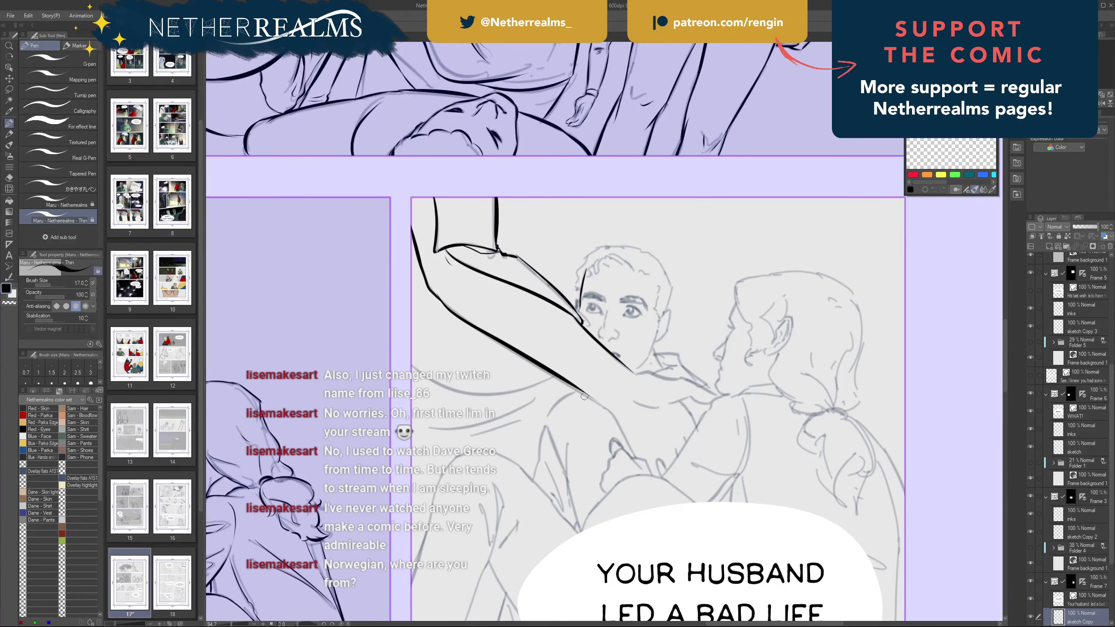
drag(567, 378, 630, 422)
key(ctrl+z)
drag(568, 379, 609, 411)
key(ctrl+z)
drag(566, 379, 609, 416)
key(ctrl+z)
mouse_move(575, 385)
mouse_down()
mouse_move(610, 411)
mouse_move(640, 466)
mouse_up()
key(ctrl+z)
key(ctrl+z)
key(ctrl+z)
key(ctrl+z)
key(ctrl+z)
key(ctrl+z)
key(ctrl+z)
key(ctrl+z)
key(ctrl+z)
drag(615, 417, 632, 453)
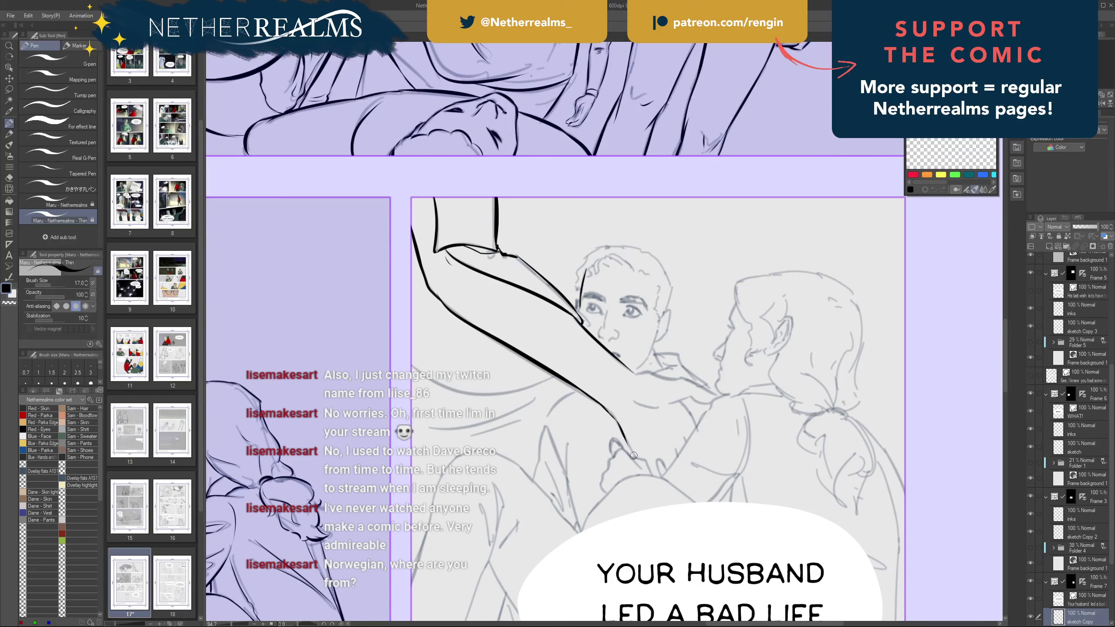
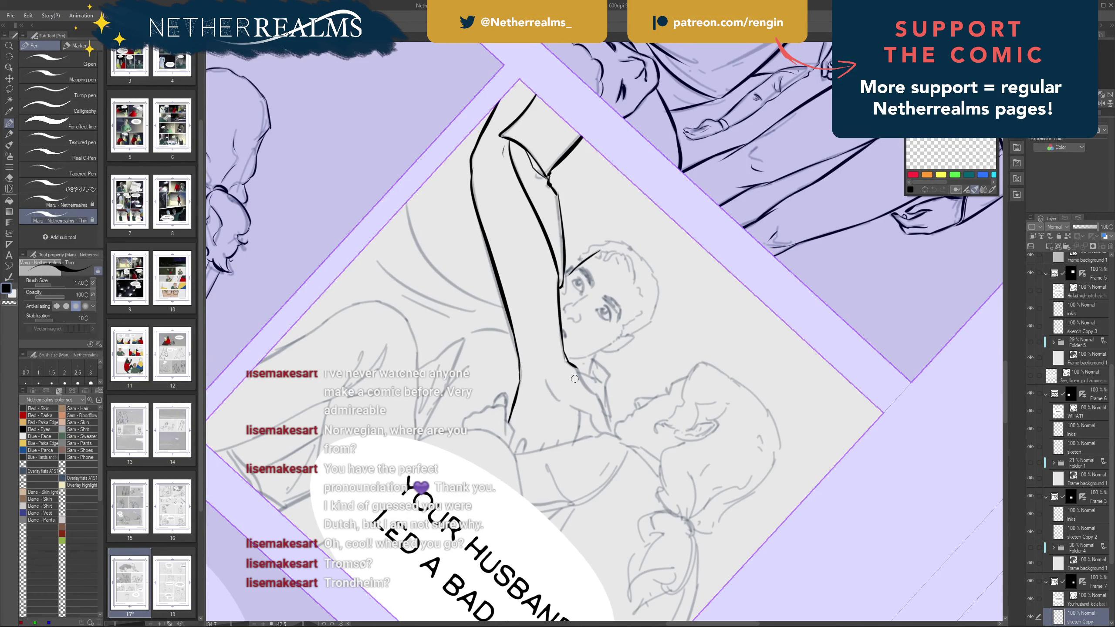
- Ink the upper outline of the hand from the wrist towards the ponytailed figure
drag(574, 378, 572, 352)
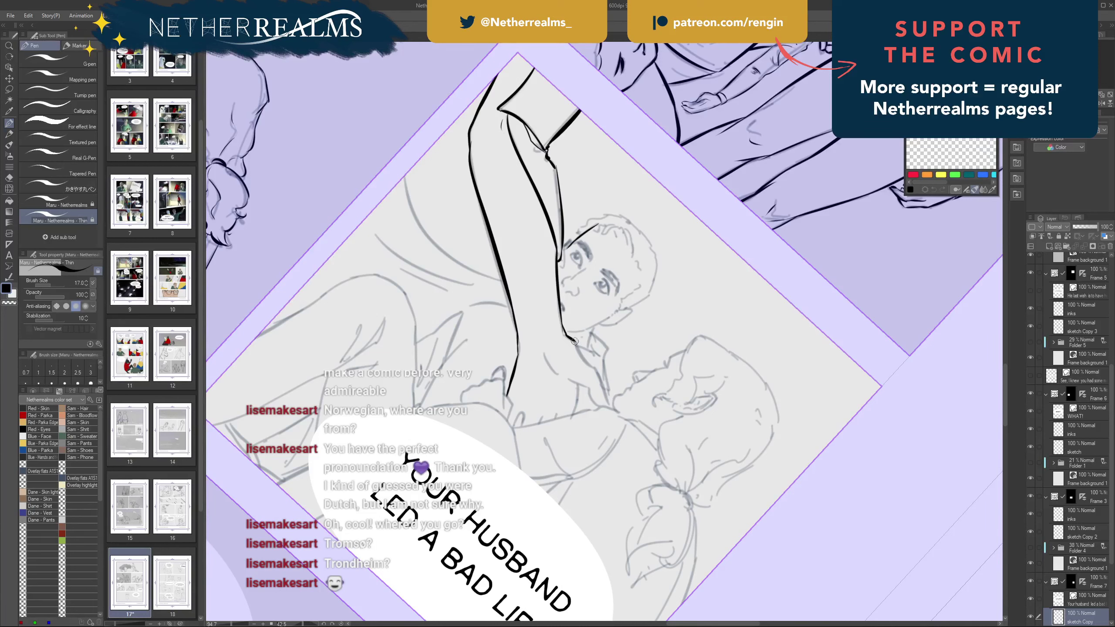
drag(575, 342, 588, 377)
key(ctrl+z)
drag(575, 342, 594, 368)
drag(593, 369, 609, 411)
key(ctrl+z)
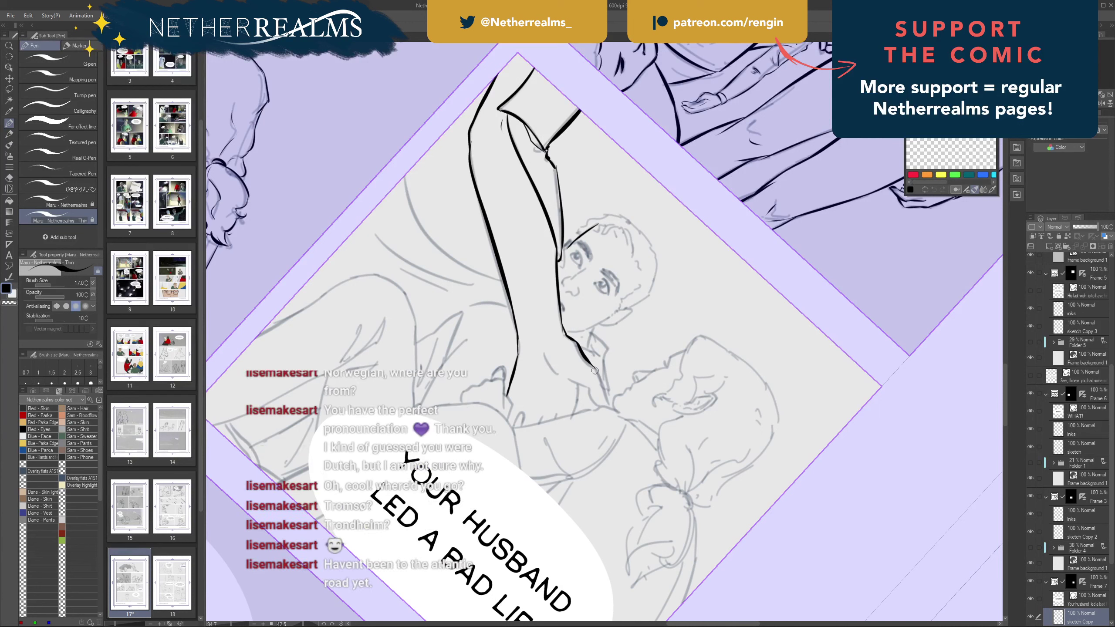
drag(595, 367, 606, 402)
- Ink the finger outlines and the small fingertip lines of the gripping hand
key(ctrl)
drag(544, 355, 564, 377)
key(ctrl)
drag(597, 407, 561, 375)
drag(578, 386, 572, 416)
key(ctrl+z)
key(ctrl+z)
mouse_move(574, 370)
mouse_down()
mouse_move(679, 398)
mouse_move(592, 367)
mouse_move(602, 394)
mouse_up()
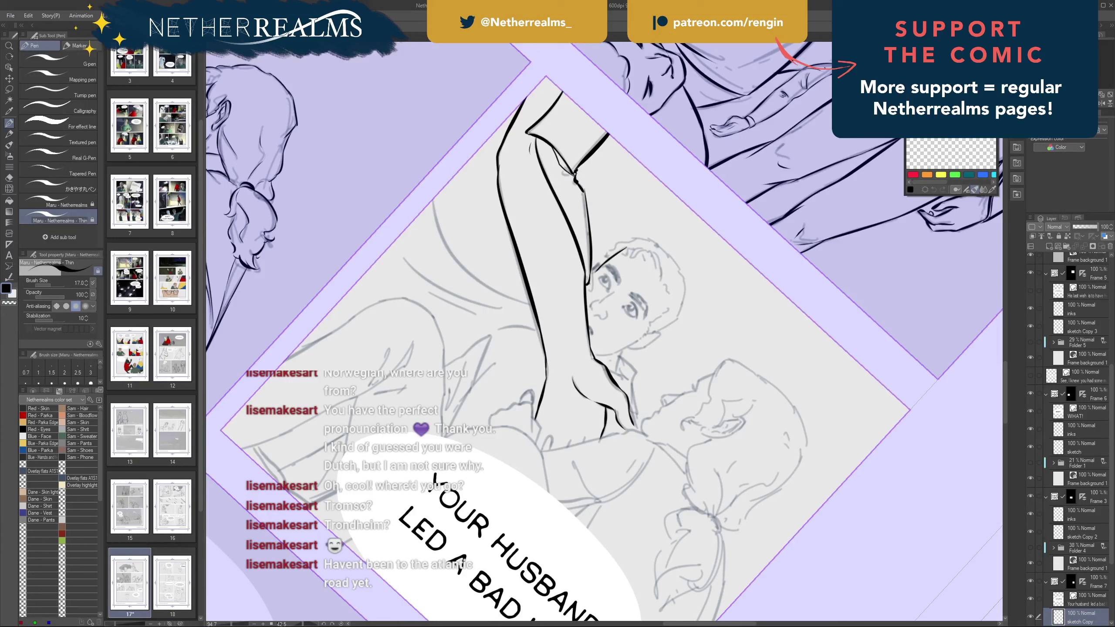
drag(569, 448, 552, 440)
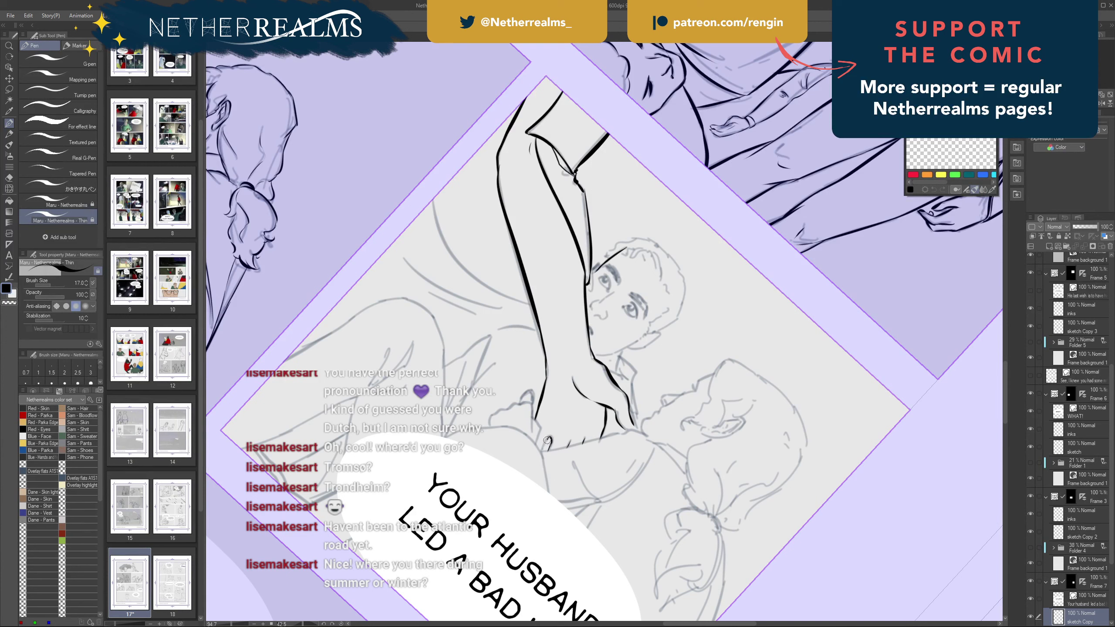
drag(548, 438, 542, 451)
- Set the brush size to 30 and ink the contour of the finger at the hand's lower edge
key(bracketright)
key(bracketright)
key(bracketright)
drag(536, 444, 539, 424)
key(ctrl+z)
drag(537, 442, 538, 424)
key(ctrl+z)
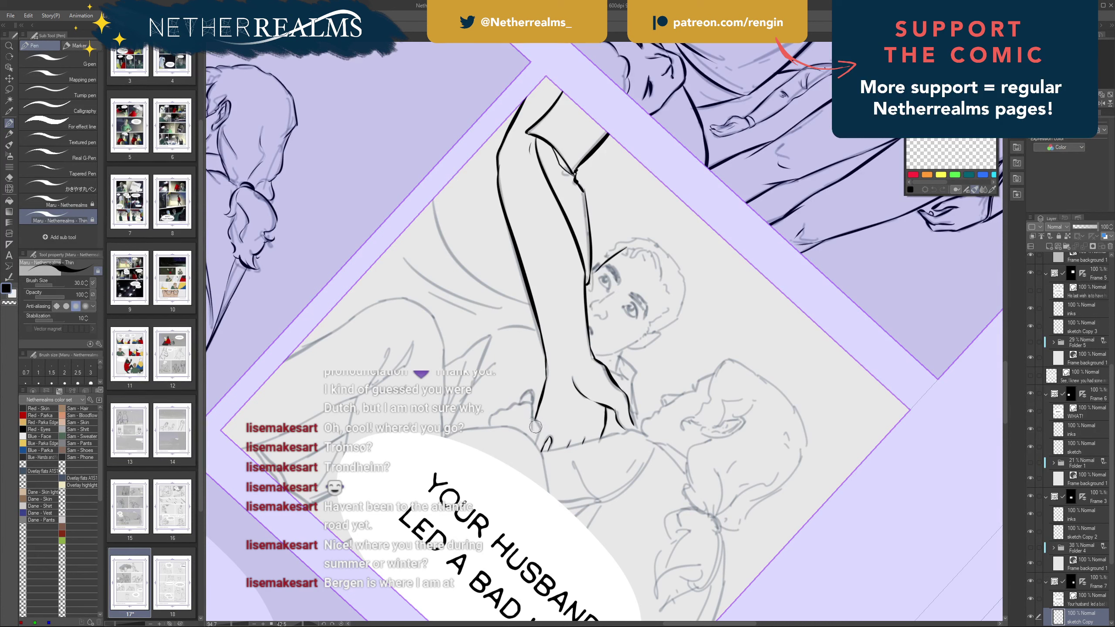
drag(537, 417, 537, 442)
key(ctrl+z)
drag(541, 426, 537, 442)
key(ctrl+z)
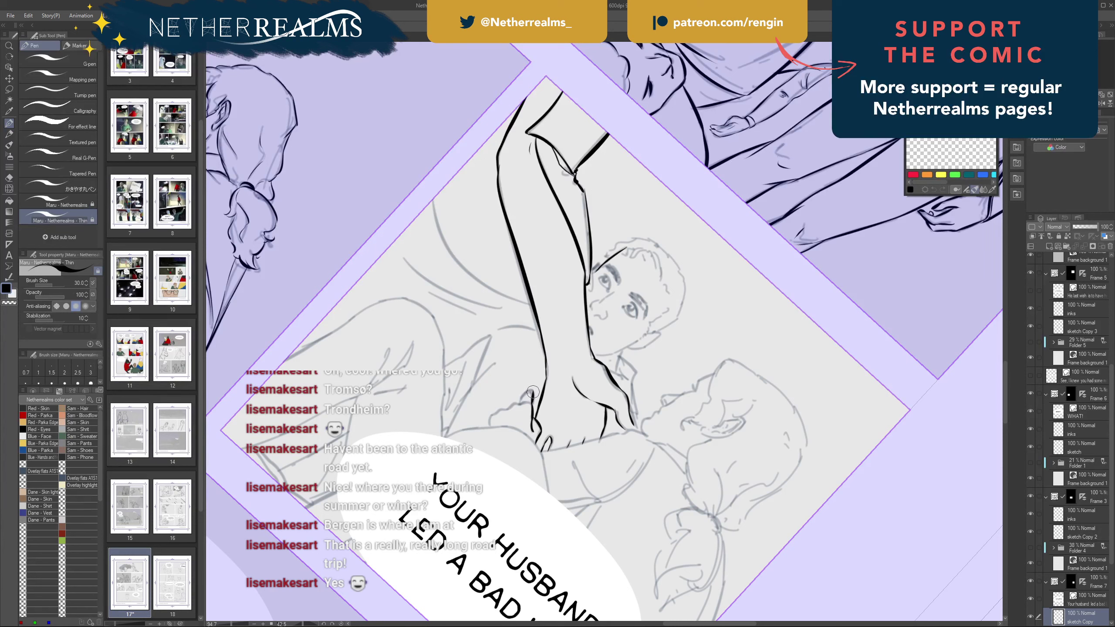
- Ink the remaining outlines of the raised thumb and curled fingers below the forearm
drag(533, 394, 517, 418)
key(ctrl+z)
key(ctrl+z)
mouse_move(527, 281)
mouse_down()
mouse_move(663, 243)
mouse_move(635, 229)
mouse_move(629, 251)
mouse_up()
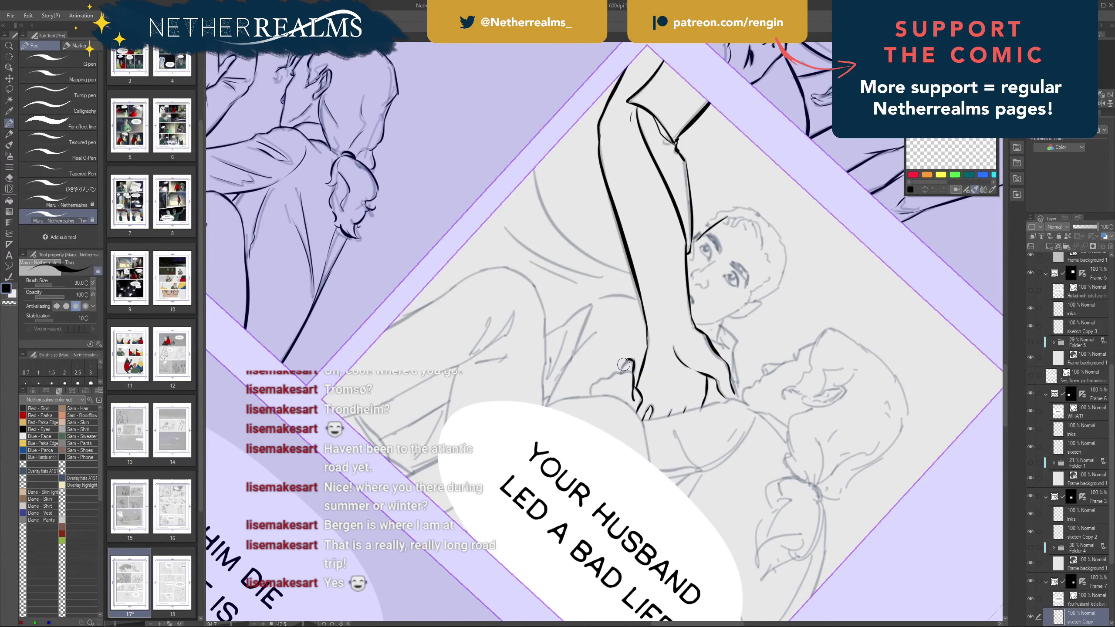
drag(627, 359, 612, 376)
key(ctrl+z)
key(ctrl)
drag(595, 382, 590, 390)
drag(591, 386, 592, 395)
- Restore the canvas to upright and ink the wide curve below the arm from the panel's left border
mouse_move(584, 296)
mouse_down()
mouse_move(516, 327)
mouse_move(548, 371)
mouse_up()
key(ctrl+at)
mouse_move(627, 332)
mouse_down()
mouse_move(525, 292)
mouse_move(680, 348)
mouse_move(564, 379)
mouse_move(523, 357)
mouse_up()
key(ctrl+z)
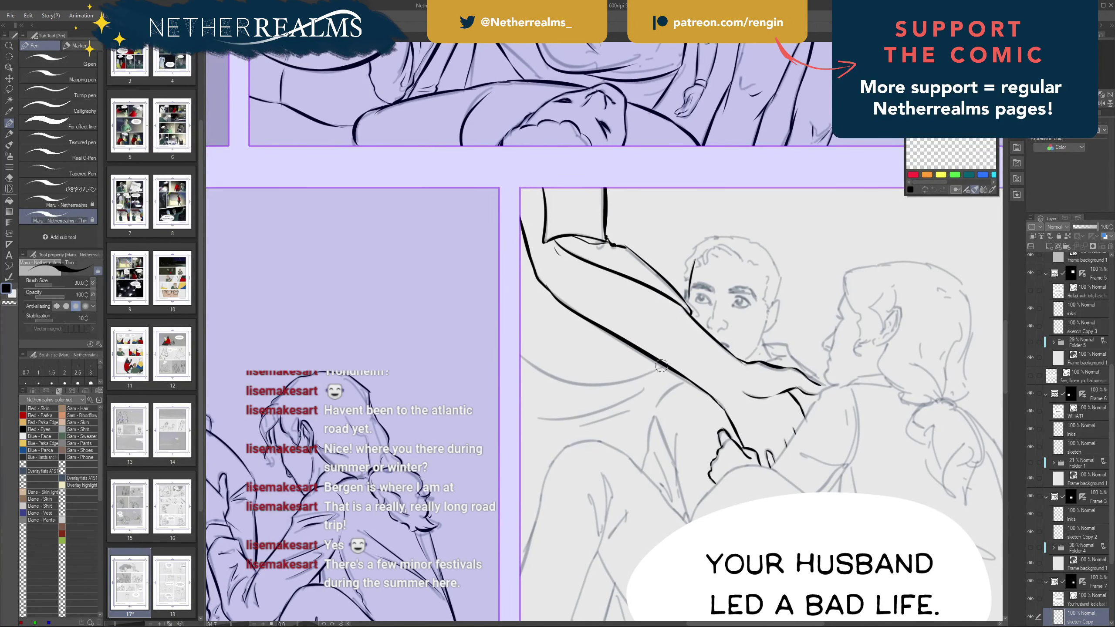
drag(663, 366, 522, 355)
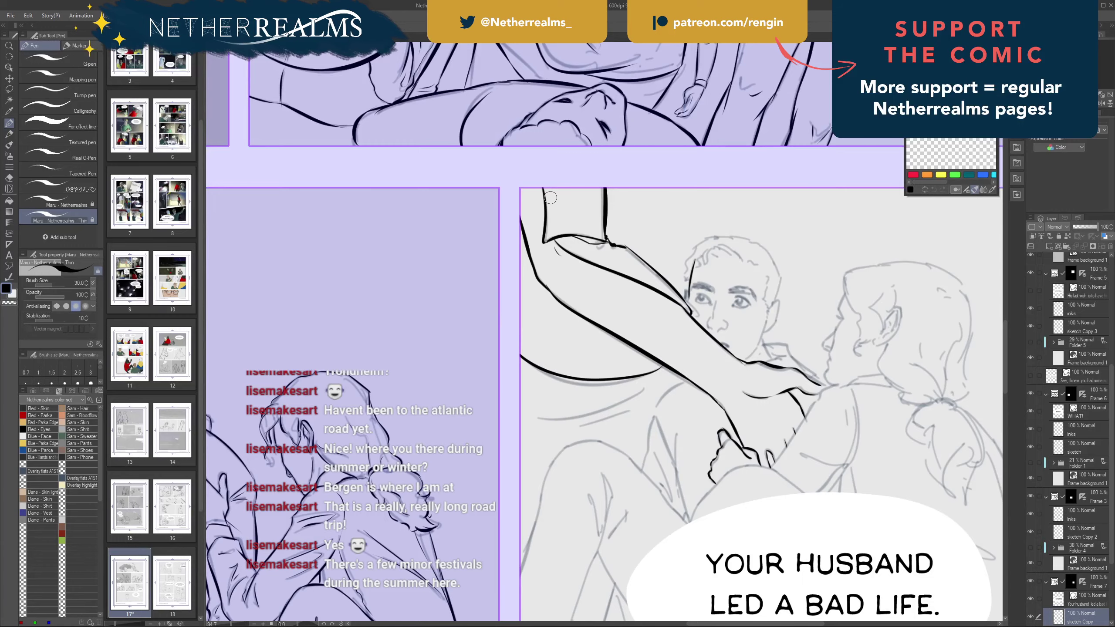
- Reinforce the arm's inner fold line below the sleeve hem with a heavier stroke
drag(550, 198, 518, 273)
drag(525, 314, 616, 359)
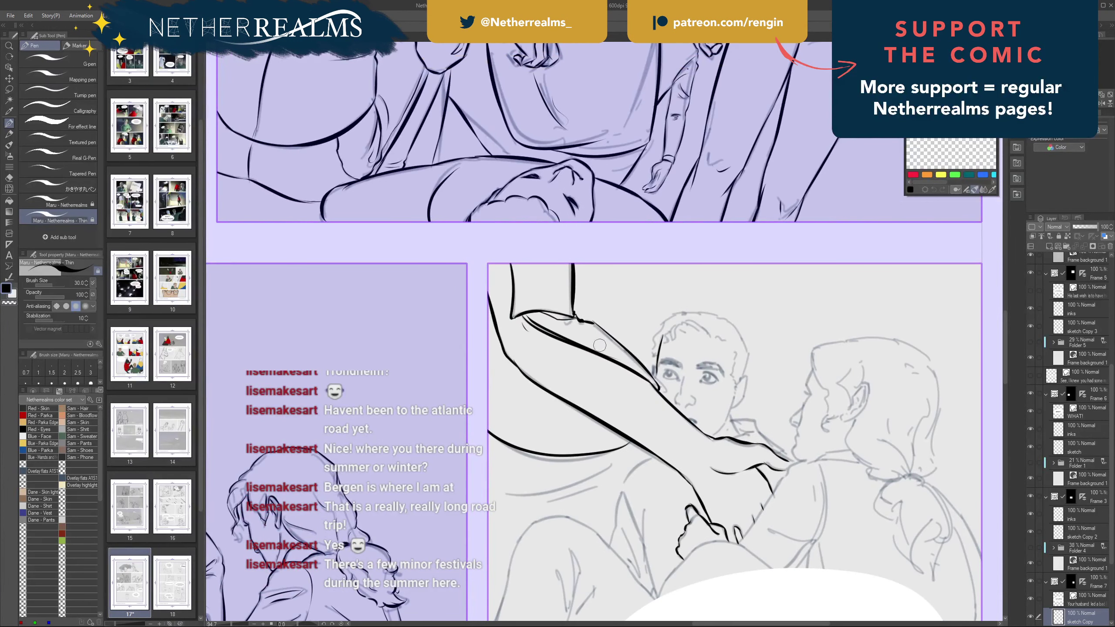
- Ink a second fold line along the outstretched arm from below the sleeve hem toward the seated man's face
key(ctrl+z)
drag(528, 316, 634, 367)
key(ctrl+z)
key(ctrl+z)
drag(542, 326, 657, 381)
key(ctrl+z)
key(ctrl+z)
drag(608, 354, 654, 381)
- Thicken the wide curve below the arm with a second stroke running from the panel's left border
mouse_move(488, 431)
mouse_down()
mouse_move(630, 441)
mouse_move(489, 423)
mouse_move(537, 443)
mouse_move(601, 443)
mouse_move(527, 445)
mouse_up()
key(ctrl+z)
key(ctrl+z)
key(ctrl+z)
key(ctrl+z)
key(ctrl+z)
drag(580, 382, 513, 337)
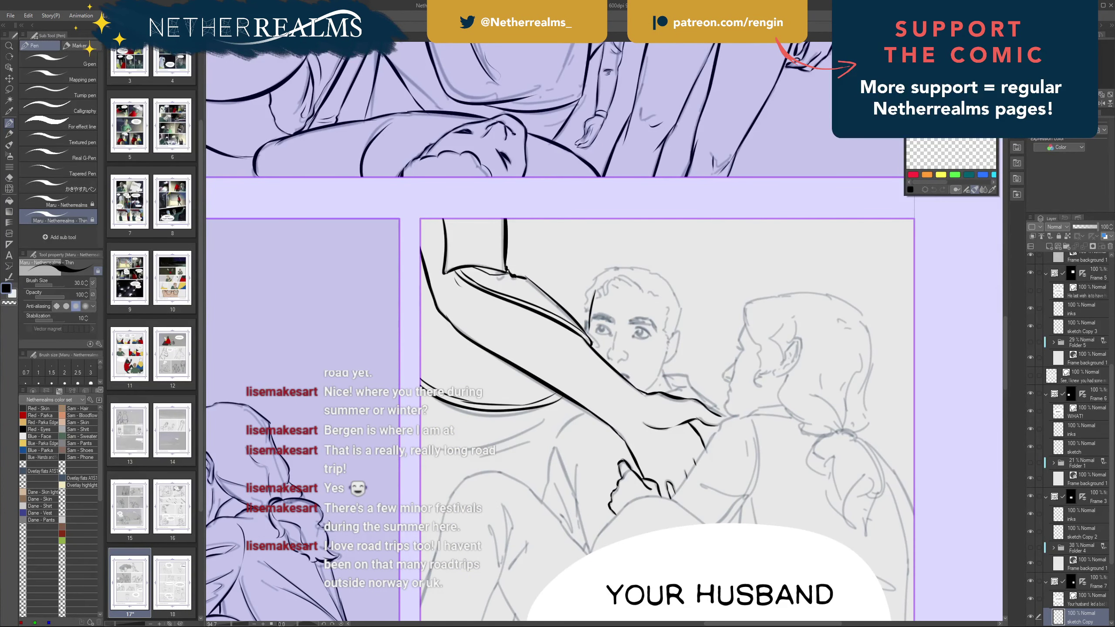
key(ctrl+z)
drag(518, 405, 451, 400)
key(ctrl+z)
mouse_move(522, 406)
mouse_down()
mouse_move(443, 396)
mouse_move(565, 422)
mouse_move(584, 383)
mouse_move(490, 415)
mouse_move(460, 389)
mouse_up()
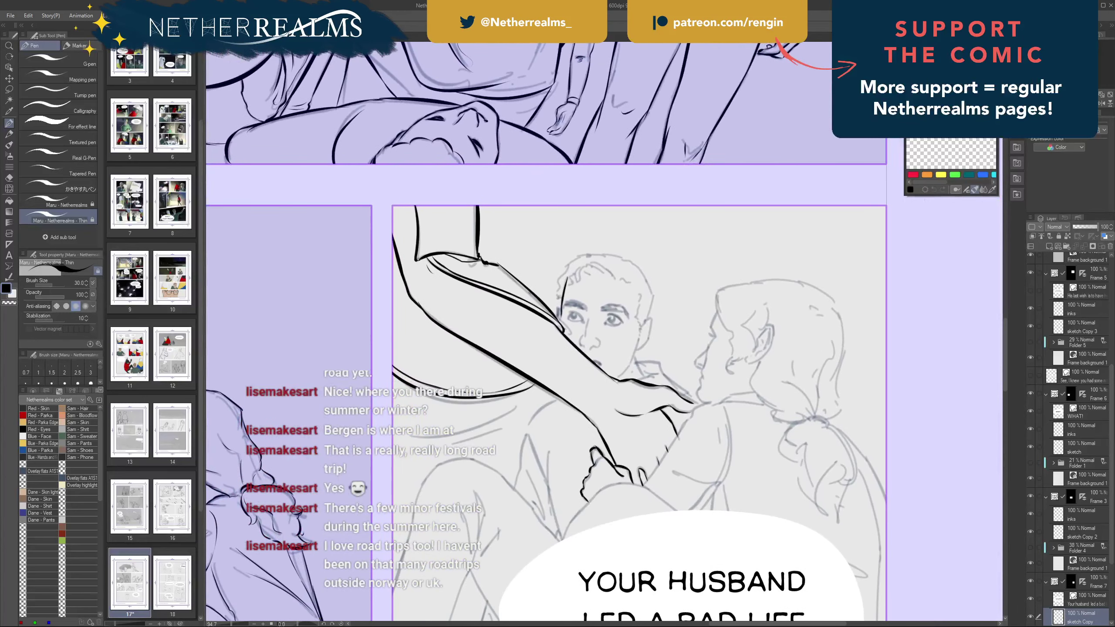
- Hide the speech balloon in the "Your husband led a bad life." panel to uncover the sketch beneath it
drag(391, 334, 399, 231)
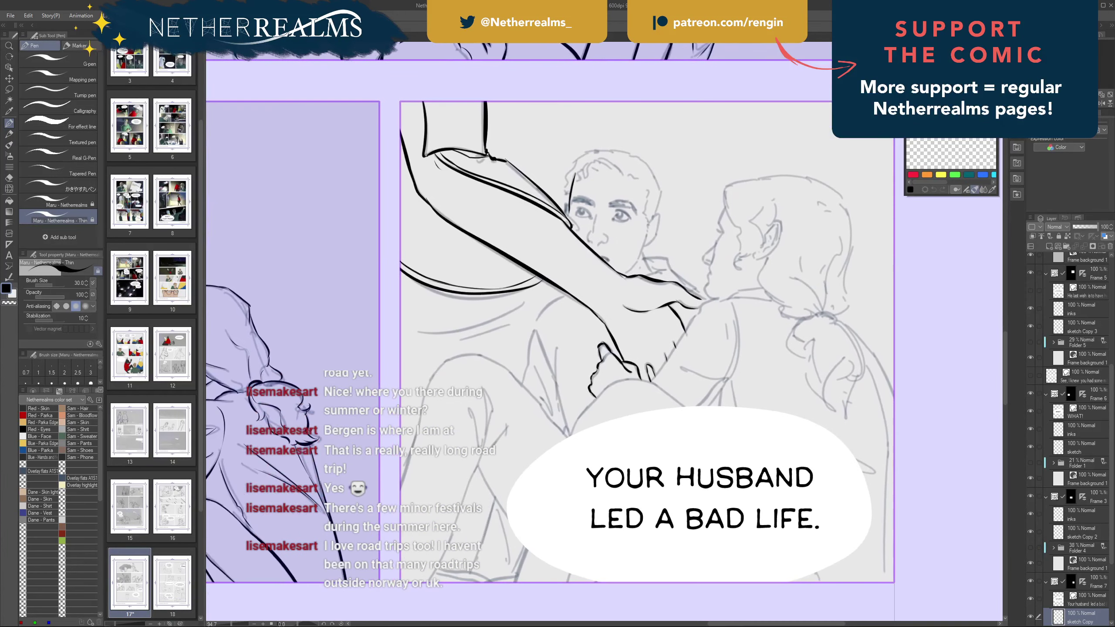
click(1029, 599)
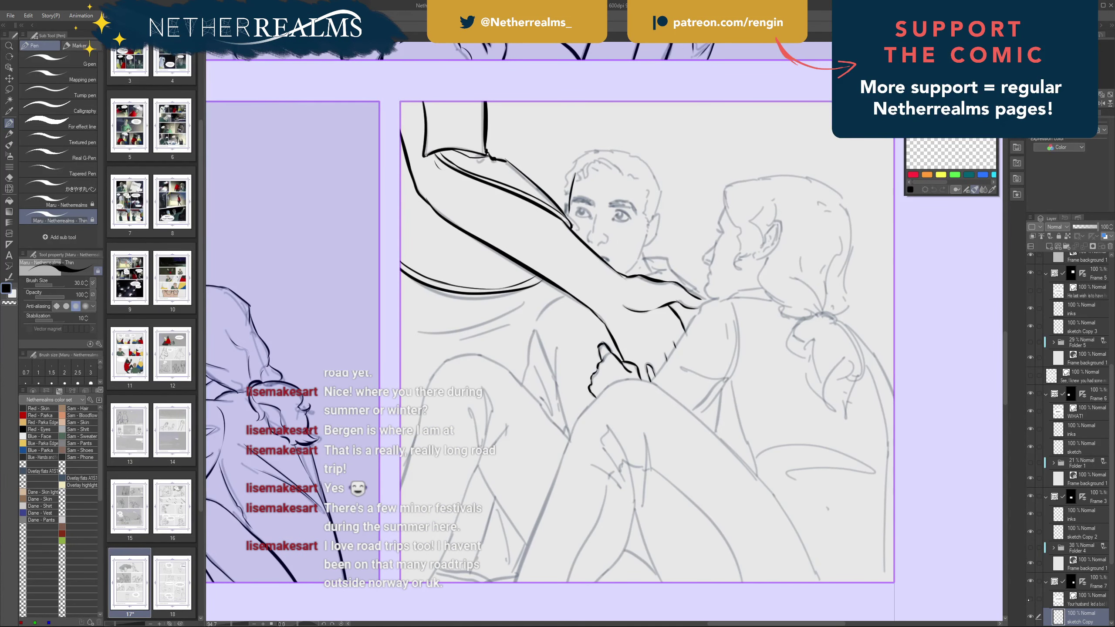
drag(593, 272, 660, 415)
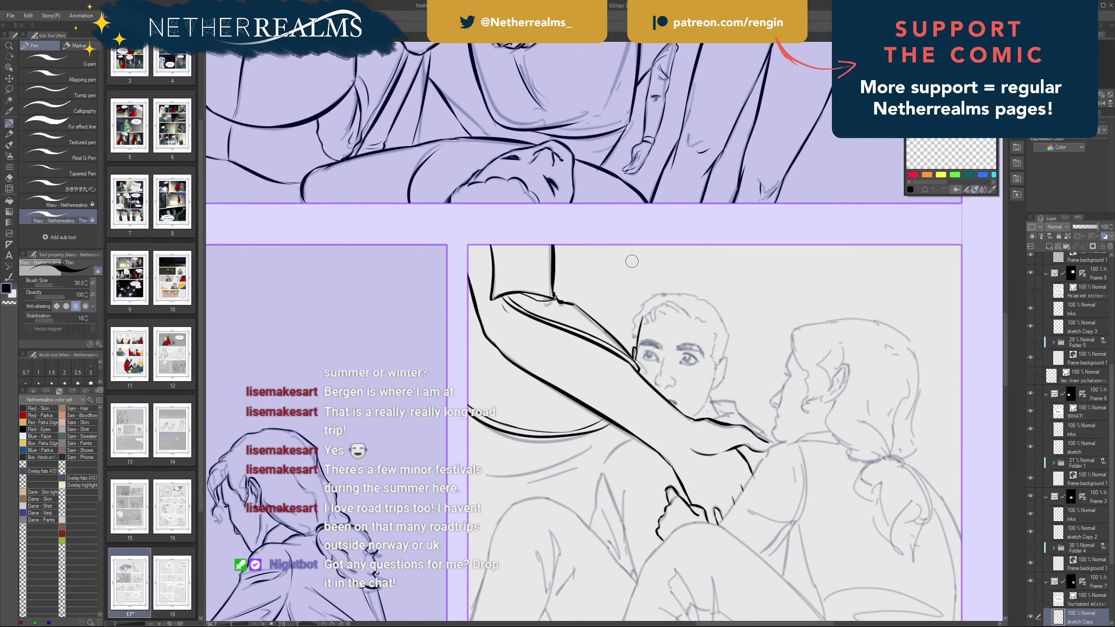
- Ink the seated man's visible ear over the sketch
drag(632, 261, 591, 262)
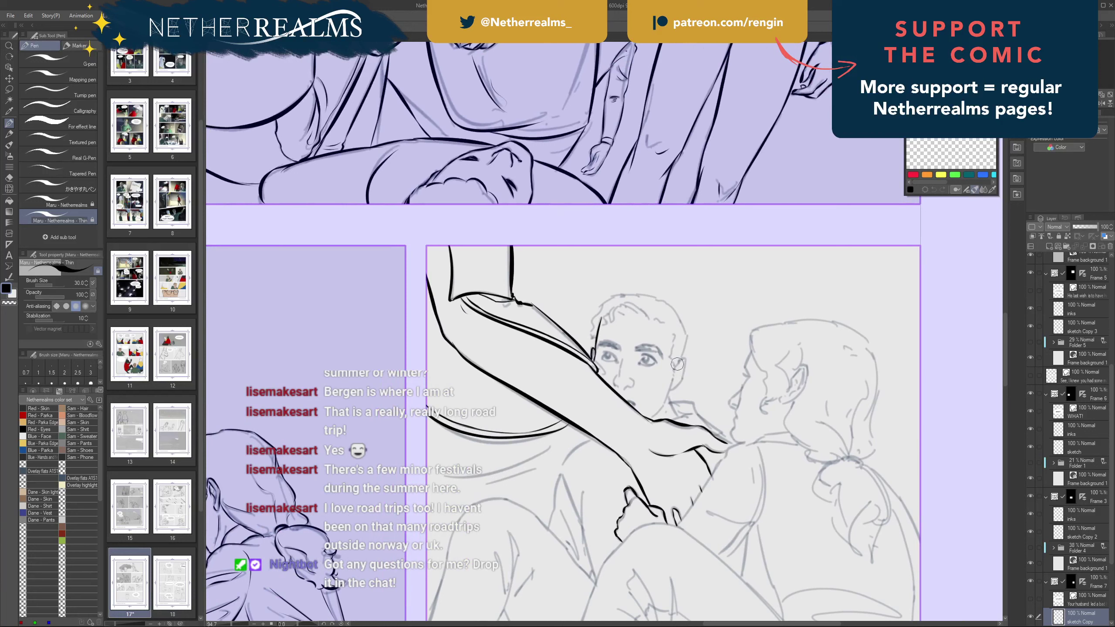
mouse_move(676, 365)
mouse_down()
mouse_move(684, 390)
mouse_move(681, 359)
mouse_move(678, 382)
mouse_up()
key(ctrl+z)
drag(680, 374, 672, 391)
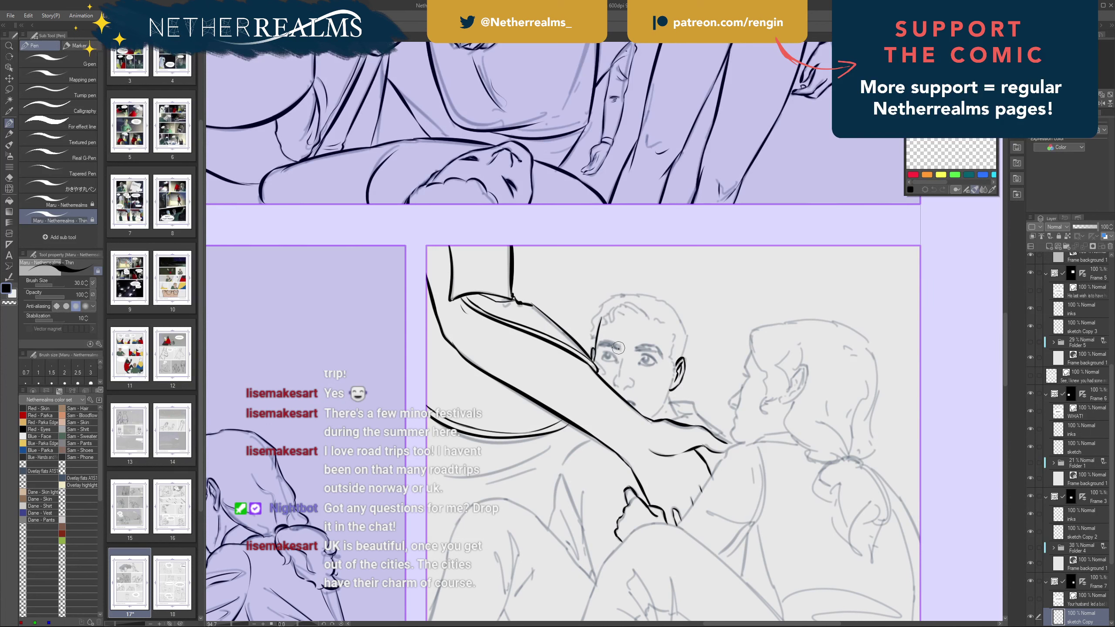
- Ink both eyebrows and the nose of the seated man's face
drag(614, 343, 604, 343)
drag(646, 350, 639, 352)
drag(621, 359, 626, 373)
key(ctrl+z)
key(ctrl)
key(ctrl+z)
scroll(632, 326, down, 2)
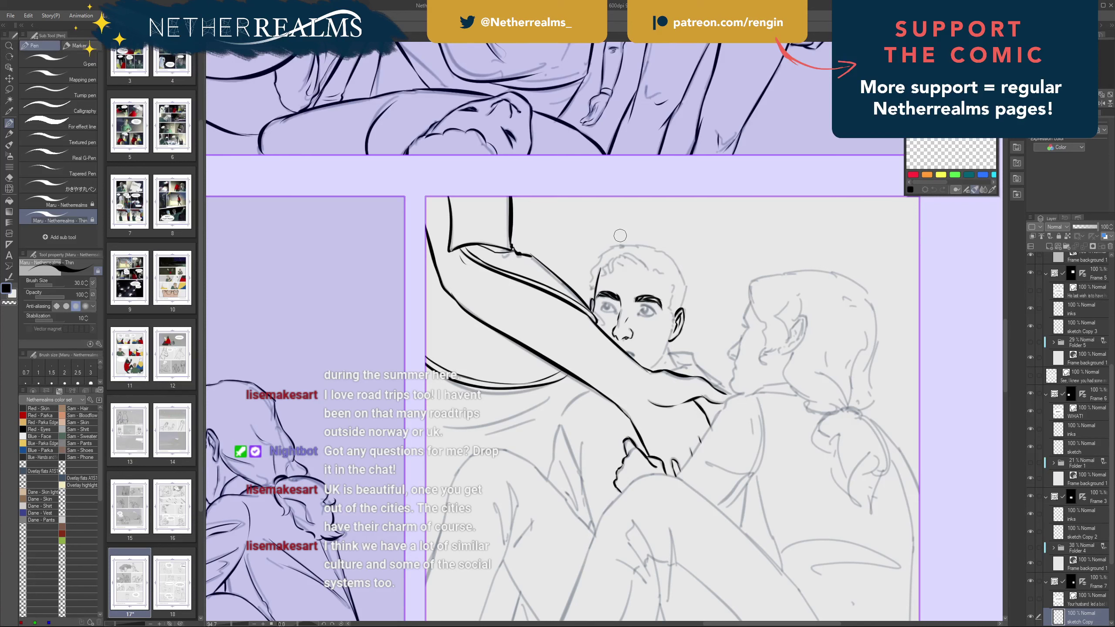
- Ink the eyelids and iris outlines of the seated man's eyes
drag(602, 303, 614, 310)
key(ctrl+z)
key(ctrl+z)
drag(586, 201, 526, 209)
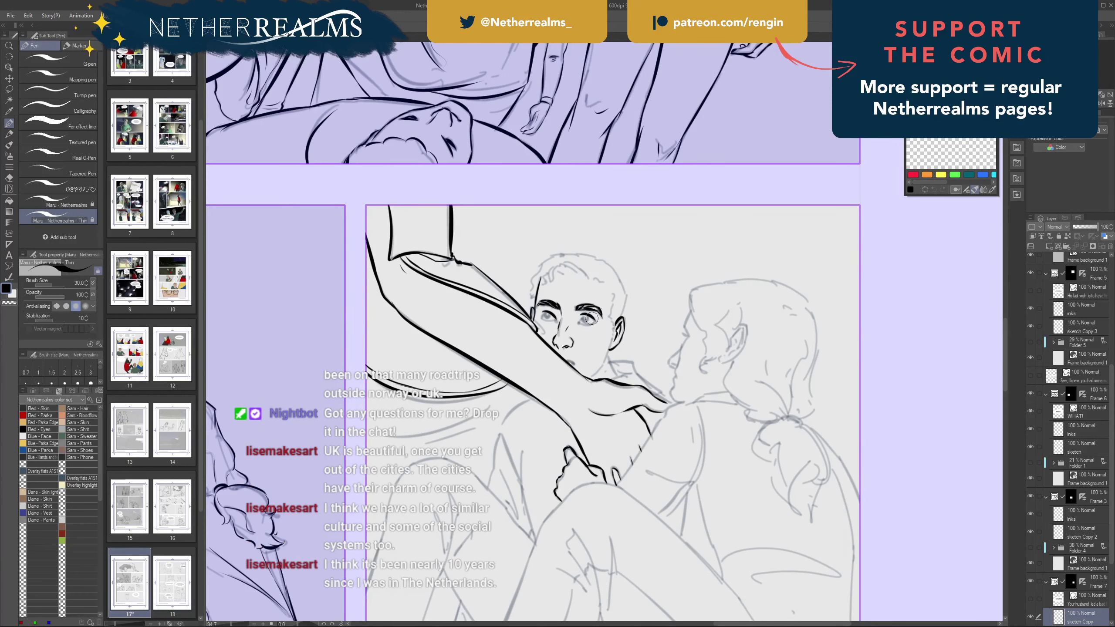
drag(582, 317, 581, 325)
drag(546, 313, 542, 318)
drag(542, 316, 555, 317)
drag(580, 320, 591, 316)
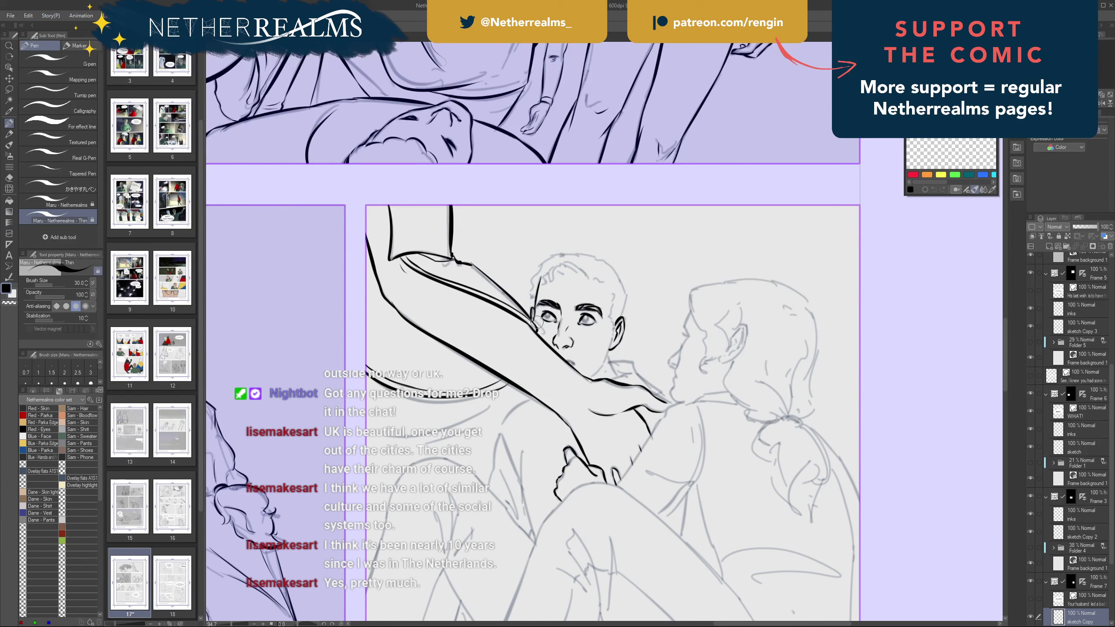
- Ink the curly locks along the seated man's front hairline and temple
mouse_move(586, 276)
mouse_down()
mouse_move(562, 264)
mouse_move(588, 277)
mouse_up()
key(ctrl+z)
key(ctrl+z)
mouse_move(566, 264)
mouse_down()
mouse_move(577, 274)
mouse_move(551, 281)
mouse_up()
key(ctrl+z)
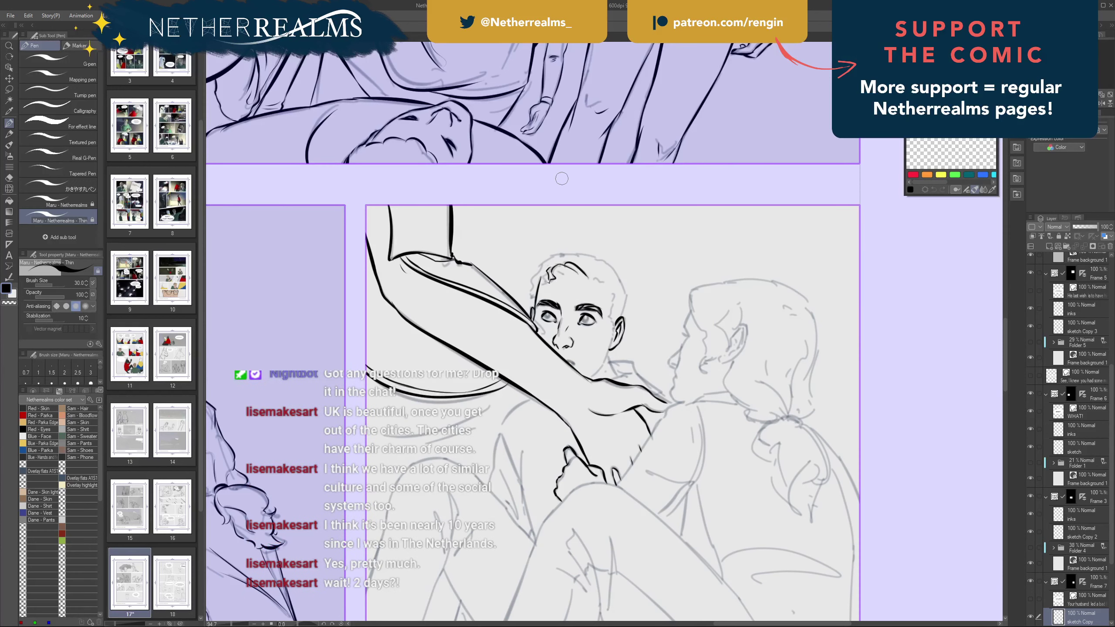
drag(549, 273, 531, 298)
key(ctrl+z)
key(ctrl+z)
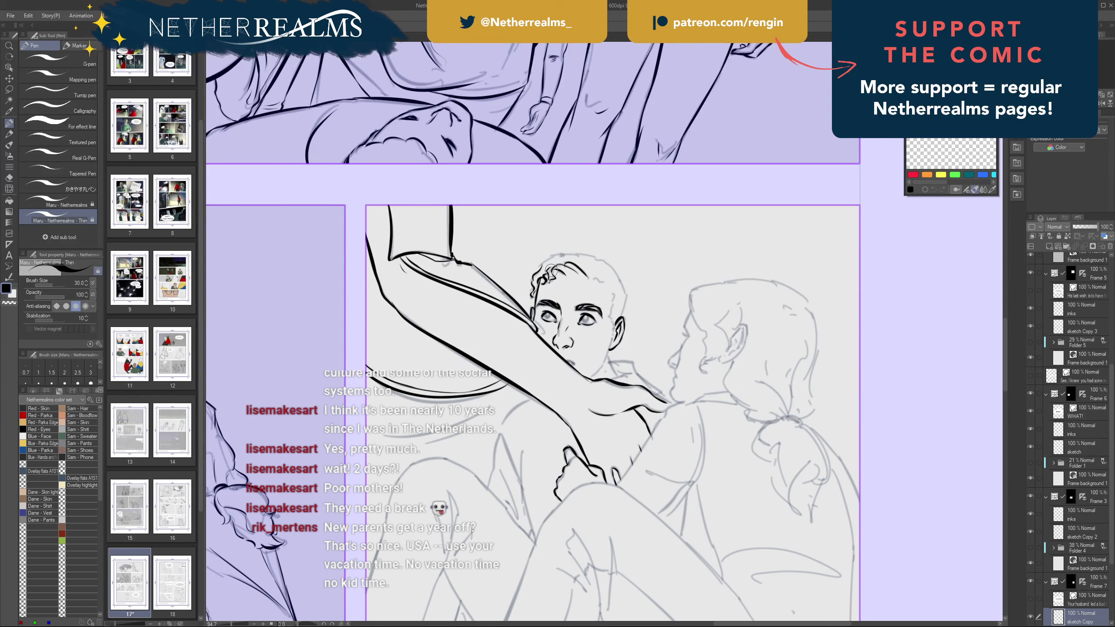
drag(551, 270, 550, 271)
- Ink the back contour of the seated man's hair and his jawline from ear to chin
mouse_move(598, 260)
mouse_down()
mouse_move(625, 297)
mouse_move(619, 317)
mouse_move(611, 307)
mouse_move(614, 327)
mouse_up()
key(ctrl+z)
key(ctrl+z)
drag(613, 338, 587, 378)
key(ctrl+z)
key(ctrl+z)
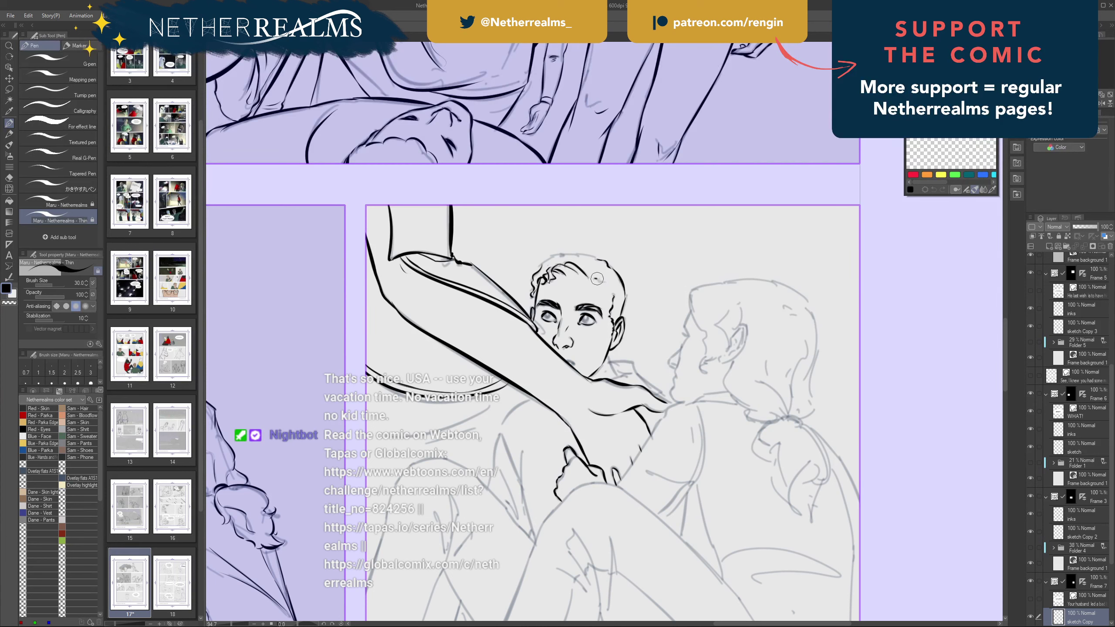
- Ink the side hairline above the seated man's ear and the wavy contour across the top of his head
key(ctrl+z)
drag(594, 279, 613, 299)
mouse_move(600, 260)
mouse_down()
mouse_move(569, 255)
mouse_move(599, 258)
mouse_move(545, 259)
mouse_move(540, 267)
mouse_up()
key(ctrl+z)
key(ctrl+z)
key(ctrl+z)
key(ctrl+z)
key(ctrl+z)
- Add the pupils and lip lines to the seated man's face
drag(550, 313, 546, 315)
drag(581, 320, 584, 315)
drag(567, 360, 573, 364)
- Ink the seated man's neck and the collar folds behind the outstretched hand
drag(618, 346, 612, 372)
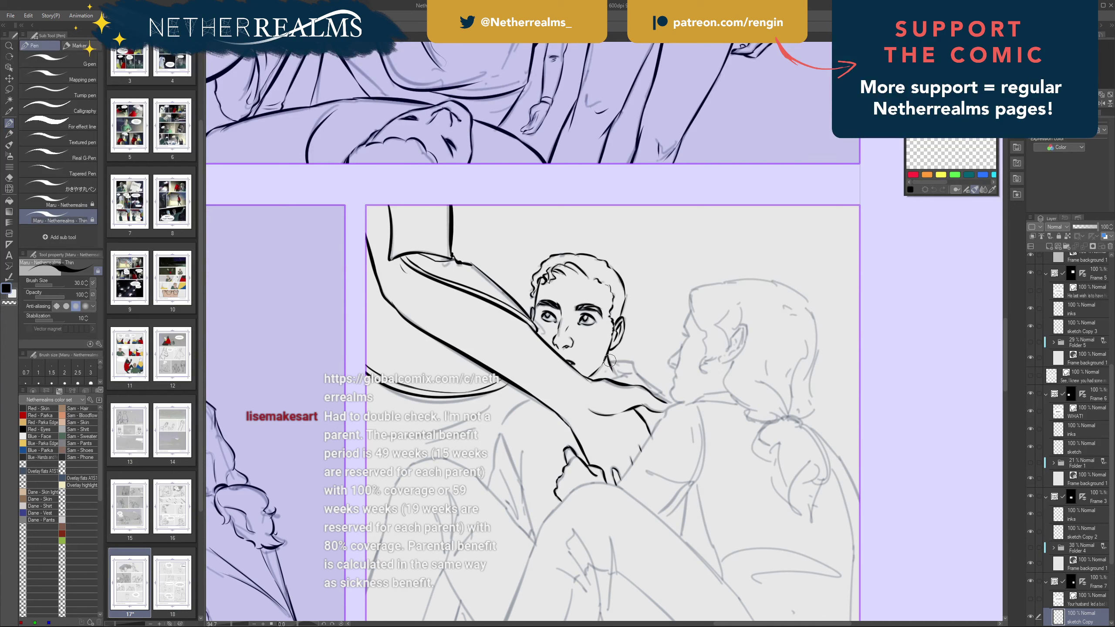
mouse_move(609, 361)
mouse_down()
mouse_move(673, 403)
mouse_move(662, 397)
mouse_up()
drag(608, 360, 619, 377)
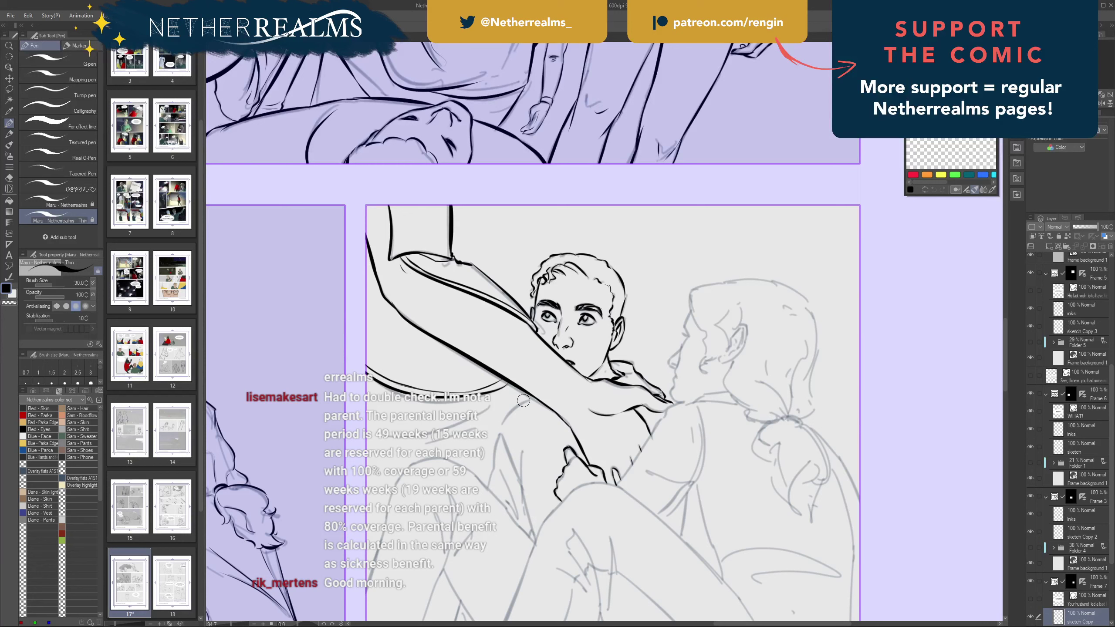
- Ink the seated man's shoulder curve below the outstretched forearm
key(ctrl+z)
mouse_move(532, 399)
mouse_down()
mouse_move(499, 431)
mouse_move(522, 483)
mouse_move(501, 426)
mouse_up()
key(ctrl+z)
key(ctrl+z)
key(ctrl+z)
key(ctrl+z)
key(ctrl+z)
key(ctrl+z)
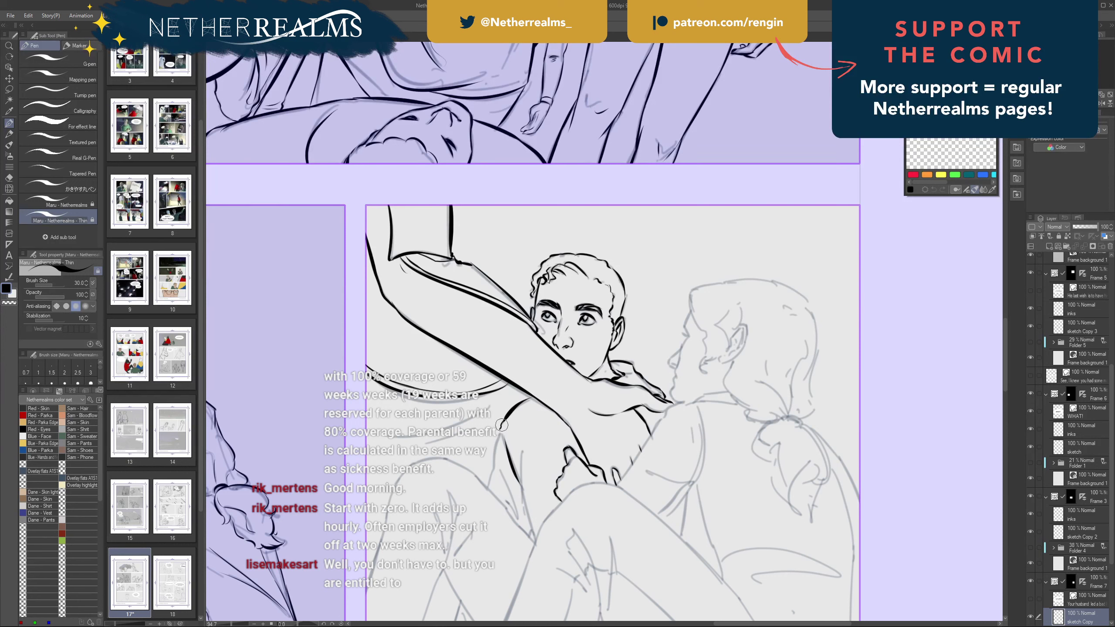
key(ctrl+z)
- Ink the long line down the seated man's side, beneath his shoulder
mouse_move(520, 481)
mouse_down()
mouse_move(503, 433)
mouse_move(523, 496)
mouse_up()
key(ctrl+z)
drag(521, 452, 527, 521)
key(ctrl+z)
drag(514, 473, 531, 533)
key(ctrl+z)
drag(514, 470, 535, 538)
mouse_move(502, 453)
mouse_down()
mouse_move(568, 442)
mouse_move(556, 468)
mouse_move(589, 457)
mouse_up()
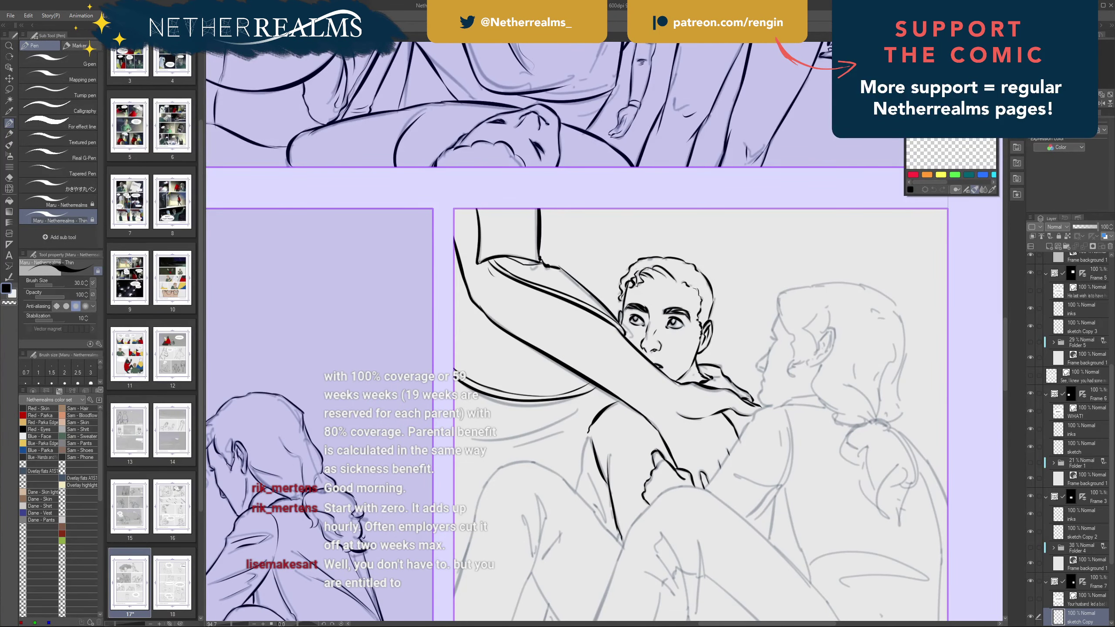
drag(590, 458, 548, 449)
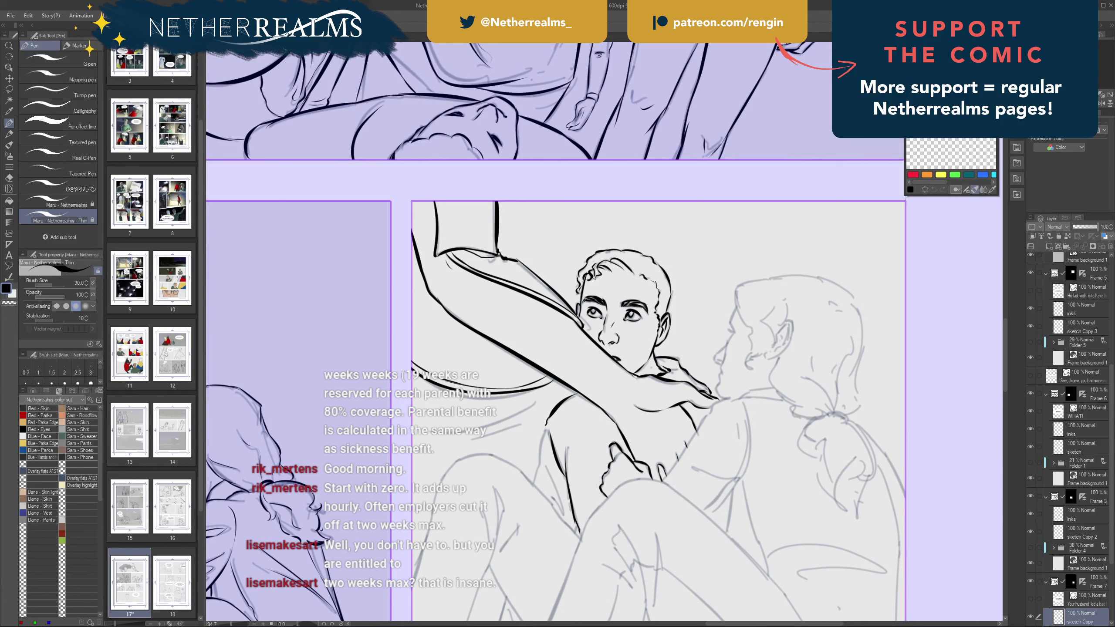
- Ink the outer sleeve contour down from the seated man's shoulder and touch up the collar beside the hand
drag(544, 428, 540, 468)
key(ctrl+z)
drag(546, 425, 540, 472)
key(ctrl+z)
drag(546, 426, 540, 465)
key(ctrl+z)
key(ctrl+z)
mouse_move(546, 427)
mouse_down()
mouse_move(539, 453)
mouse_move(542, 431)
mouse_move(533, 485)
mouse_up()
key(ctrl+z)
key(ctrl+z)
drag(514, 388, 566, 370)
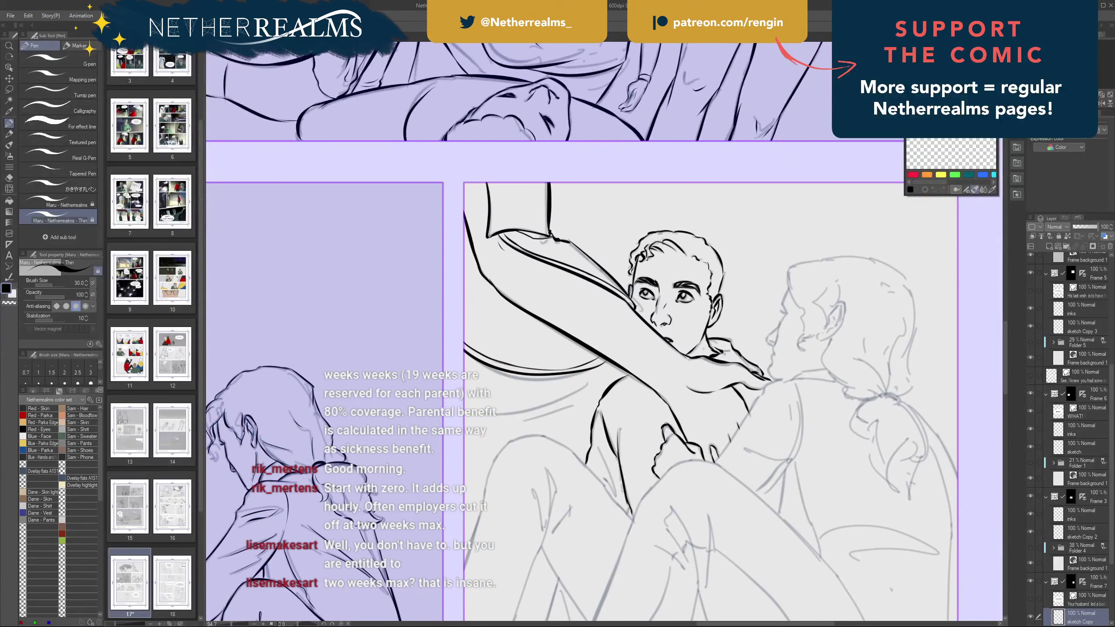
drag(768, 380, 765, 387)
drag(734, 297, 649, 305)
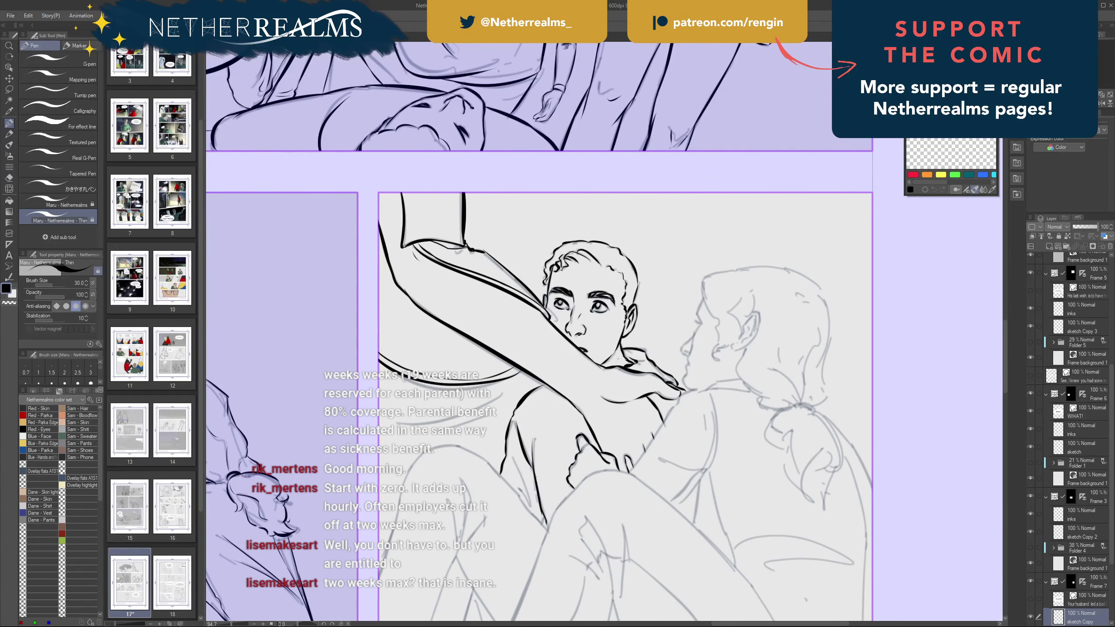
- Ink the fold lines inside the seated man's sleeve, down to its lower end
drag(526, 443, 636, 368)
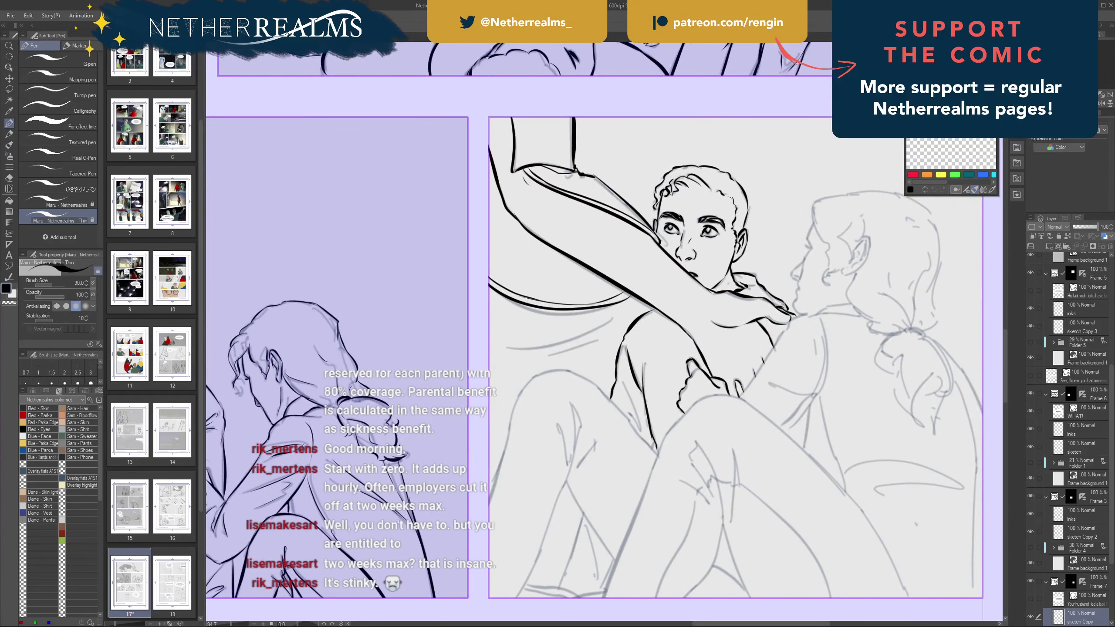
drag(624, 380, 640, 428)
key(ctrl+z)
mouse_move(622, 378)
mouse_down()
mouse_move(642, 430)
mouse_move(620, 402)
mouse_move(640, 431)
mouse_move(612, 378)
mouse_up()
key(ctrl+z)
drag(632, 433, 625, 413)
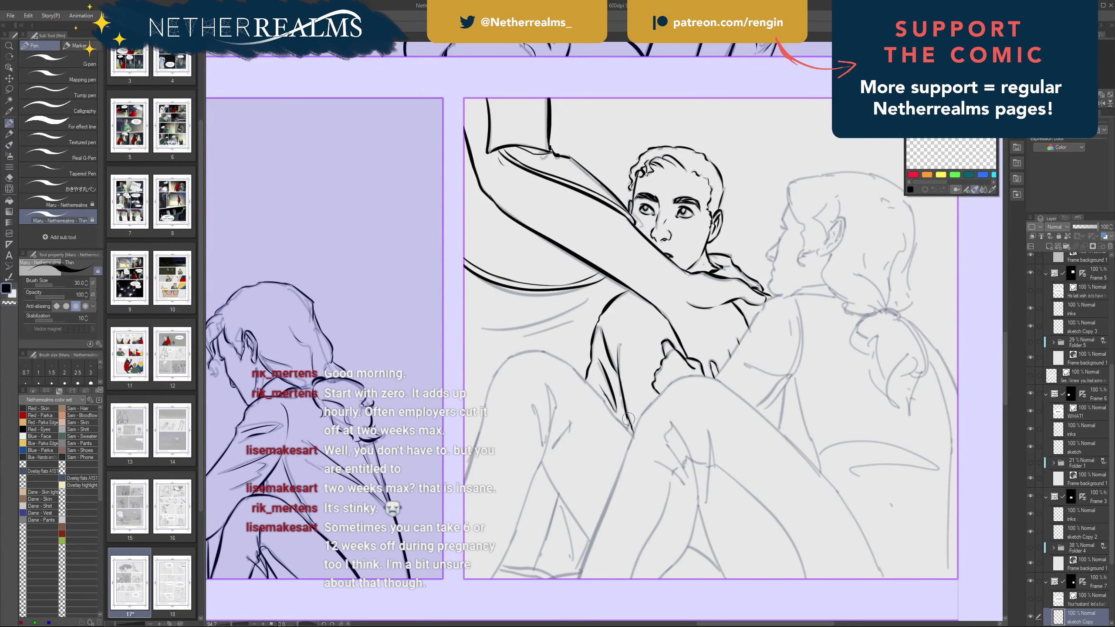
- Rotate the canvas clockwise and ink the front top curve of the ponytailed figure's hair
mouse_move(597, 315)
mouse_down()
mouse_move(478, 407)
mouse_move(448, 397)
mouse_up()
drag(497, 254, 487, 305)
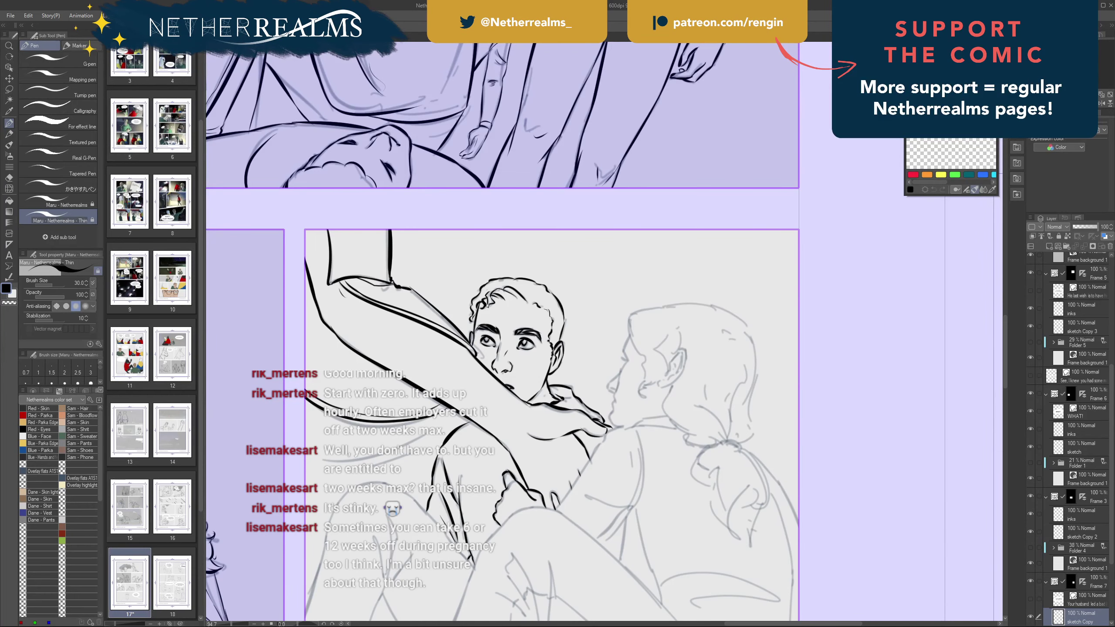
drag(684, 263, 709, 318)
drag(636, 373, 558, 307)
drag(632, 311, 600, 299)
key(ctrl+z)
key(ctrl+z)
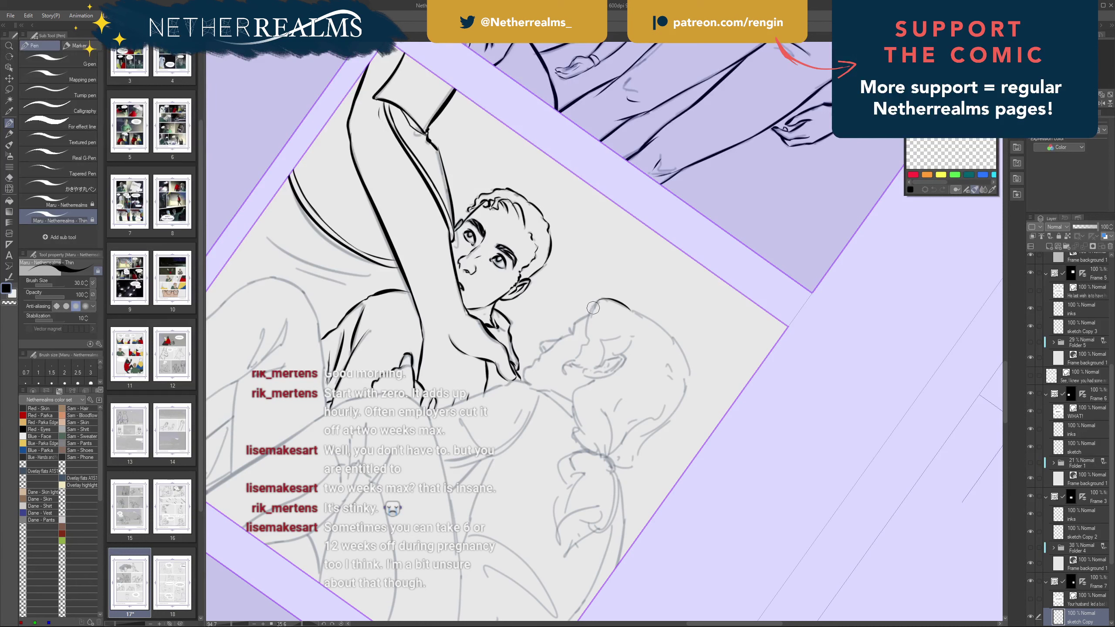
- Ink the wavy hairline beside the ponytailed figure's face, then restore the canvas to upright
mouse_move(599, 300)
mouse_down()
mouse_move(564, 373)
mouse_move(572, 366)
mouse_up()
key(ctrl+z)
key(ctrl+z)
key(ctrl+z)
key(ctrl+z)
key(ctrl+z)
key(ctrl+z)
key(ctrl+z)
drag(574, 283, 674, 338)
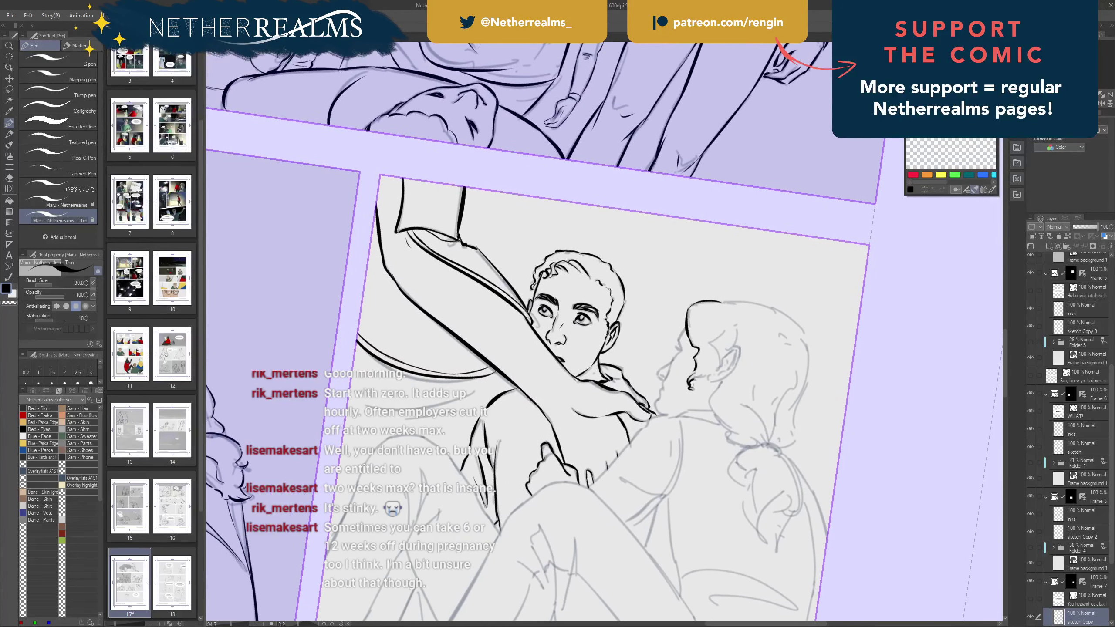
key(ctrl+at)
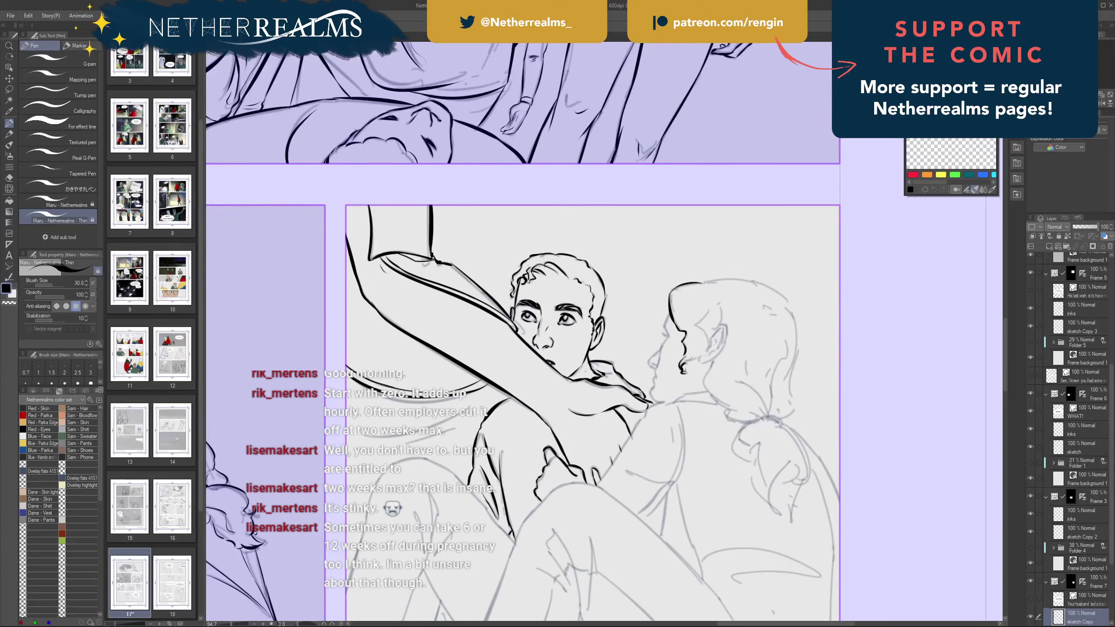
- Ink the forehead and brow of the ponytailed figure's profile
drag(670, 313, 665, 340)
key(ctrl+z)
key(ctrl+z)
key(ctrl+z)
key(ctrl+z)
key(ctrl+z)
key(ctrl+z)
key(ctrl+z)
key(ctrl+z)
key(ctrl+z)
- Ink the nose, lips and chin of the ponytailed figure's profile
drag(655, 368, 655, 375)
drag(652, 389, 653, 391)
key(ctrl+z)
key(ctrl+z)
mouse_move(678, 315)
mouse_down()
mouse_move(713, 295)
mouse_move(697, 299)
mouse_up()
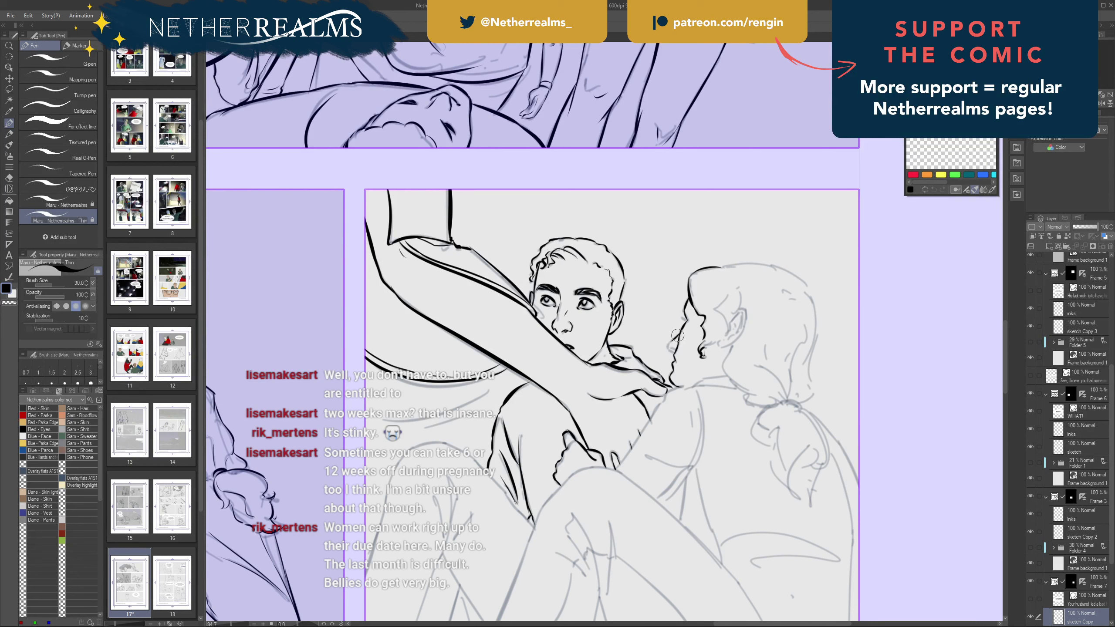
drag(679, 334, 670, 350)
key(ctrl+z)
mouse_move(694, 246)
mouse_down()
mouse_move(643, 254)
mouse_move(643, 268)
mouse_up()
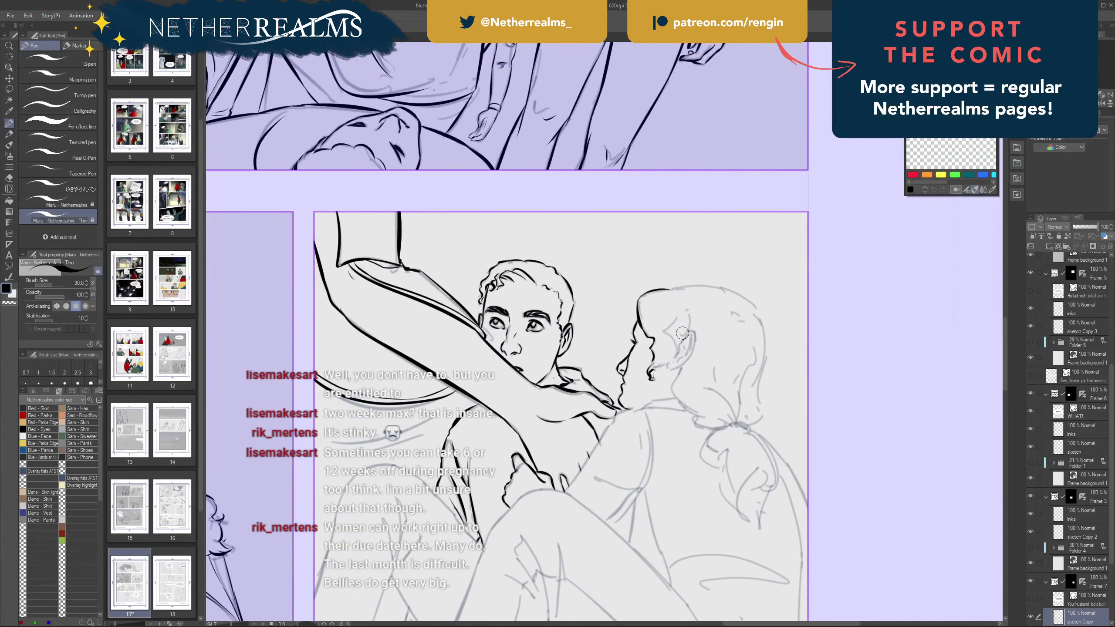
- Ink the ponytailed figure's ear, jawline and the hair edge in front of the ear
mouse_move(683, 337)
mouse_down()
mouse_move(693, 334)
mouse_move(685, 360)
mouse_up()
drag(689, 355, 668, 369)
mouse_move(677, 317)
mouse_down()
mouse_move(674, 352)
mouse_move(651, 369)
mouse_up()
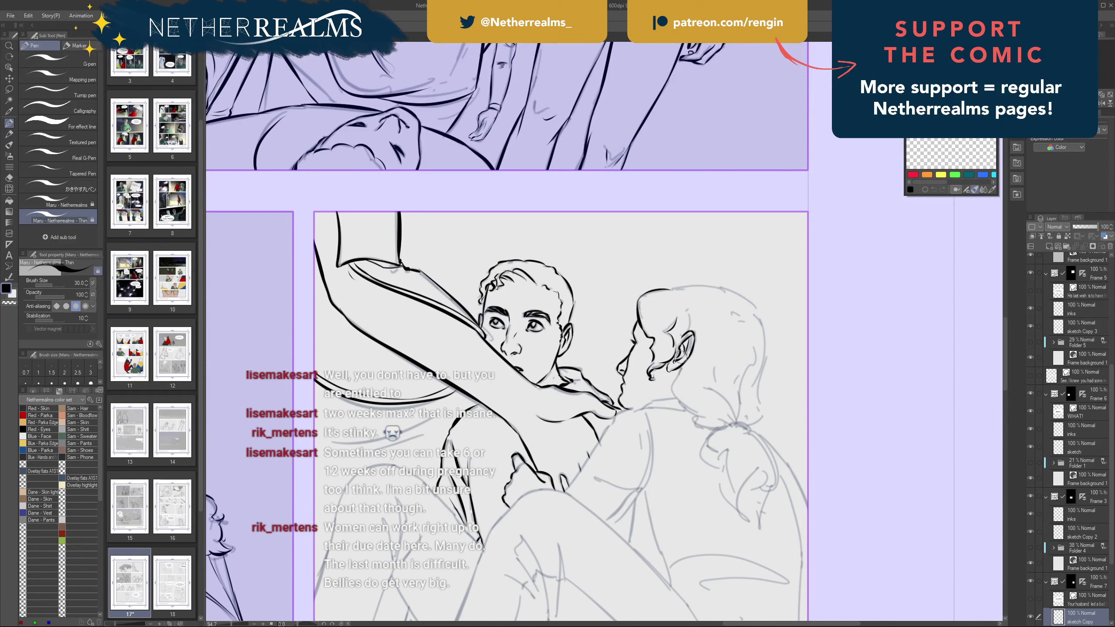
drag(673, 258, 722, 254)
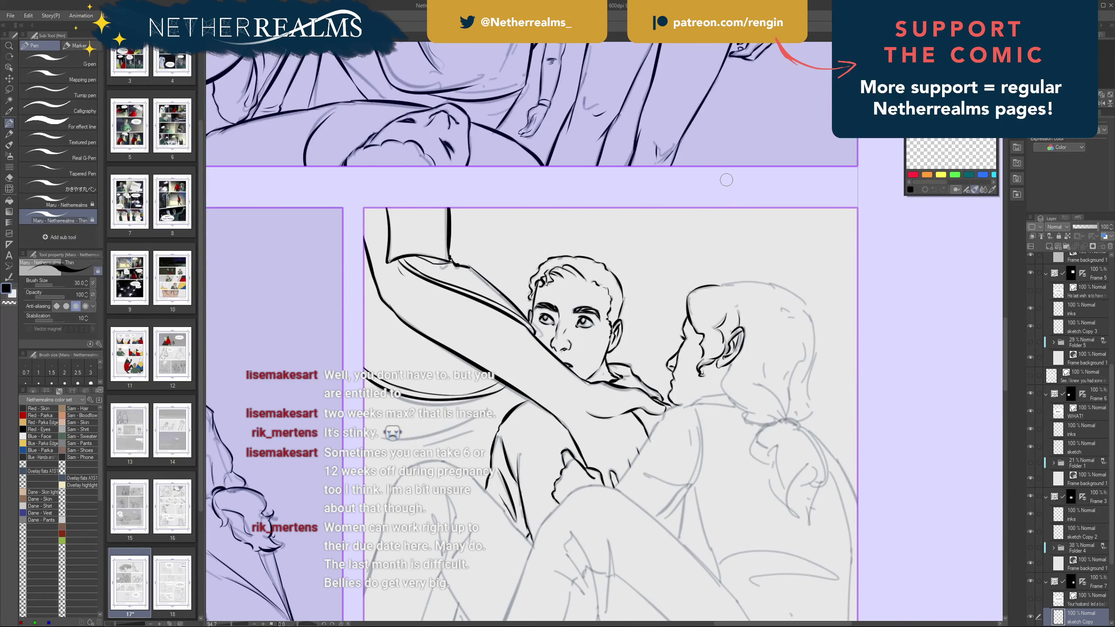
- Ink the long curve across the top of the ponytailed figure's head toward the back
drag(726, 180, 622, 204)
drag(619, 308, 697, 326)
key(ctrl+z)
drag(618, 307, 695, 326)
key(ctrl+z)
mouse_move(616, 309)
mouse_down()
mouse_move(645, 305)
mouse_move(675, 321)
mouse_move(618, 310)
mouse_move(675, 320)
mouse_move(662, 308)
mouse_move(707, 335)
mouse_up()
key(ctrl+z)
key(ctrl+z)
drag(659, 308, 706, 336)
key(ctrl+z)
key(ctrl+z)
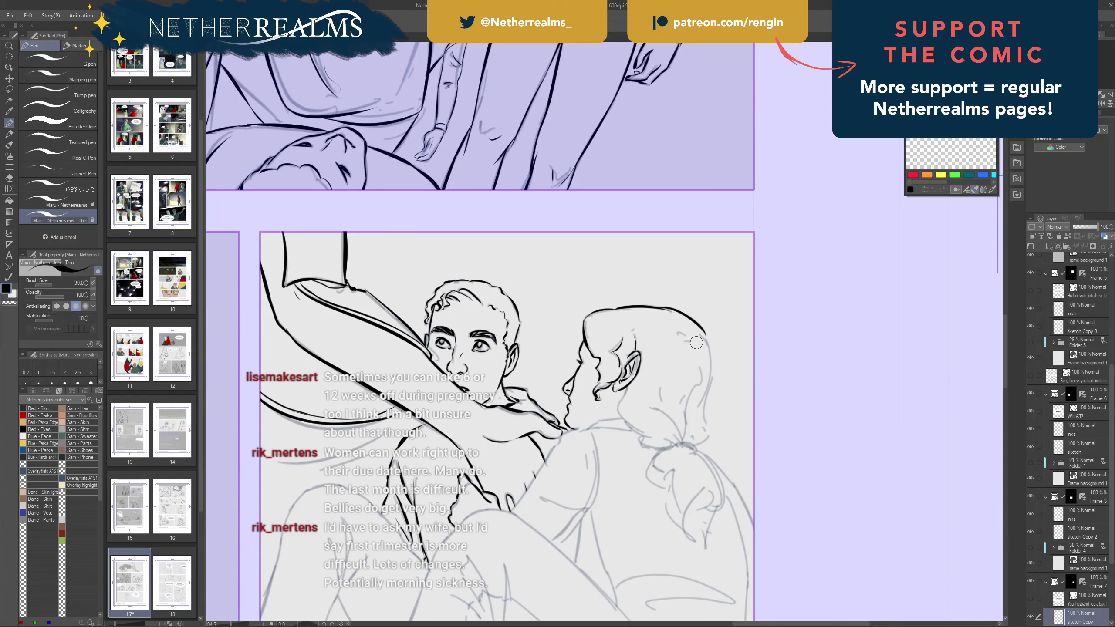
- Ink the back of the ponytailed figure's head from the crown down toward the hair tie
key(ctrl+z)
drag(703, 332, 710, 391)
key(ctrl+z)
key(ctrl+z)
key(ctrl+z)
drag(701, 335, 702, 412)
key(ctrl+z)
drag(712, 374, 697, 422)
key(ctrl+z)
drag(711, 383, 705, 430)
key(ctrl+z)
mouse_move(711, 386)
mouse_down()
mouse_move(711, 424)
mouse_move(694, 446)
mouse_up()
key(ctrl+z)
key(ctrl+z)
key(ctrl+z)
- Ink the hair edge at the ponytailed figure's nape, sweeping behind the ear into the hair tie
mouse_move(626, 389)
mouse_down()
mouse_move(642, 431)
mouse_move(631, 432)
mouse_move(652, 439)
mouse_move(639, 433)
mouse_move(645, 447)
mouse_move(635, 429)
mouse_move(642, 445)
mouse_move(671, 451)
mouse_move(649, 402)
mouse_up()
key(ctrl+z)
key(ctrl+z)
key(ctrl+z)
key(ctrl+z)
key(ctrl+z)
key(ctrl+z)
key(ctrl+z)
drag(681, 438, 651, 403)
key(ctrl+z)
mouse_move(682, 439)
mouse_down()
mouse_move(654, 411)
mouse_move(653, 424)
mouse_move(667, 422)
mouse_up()
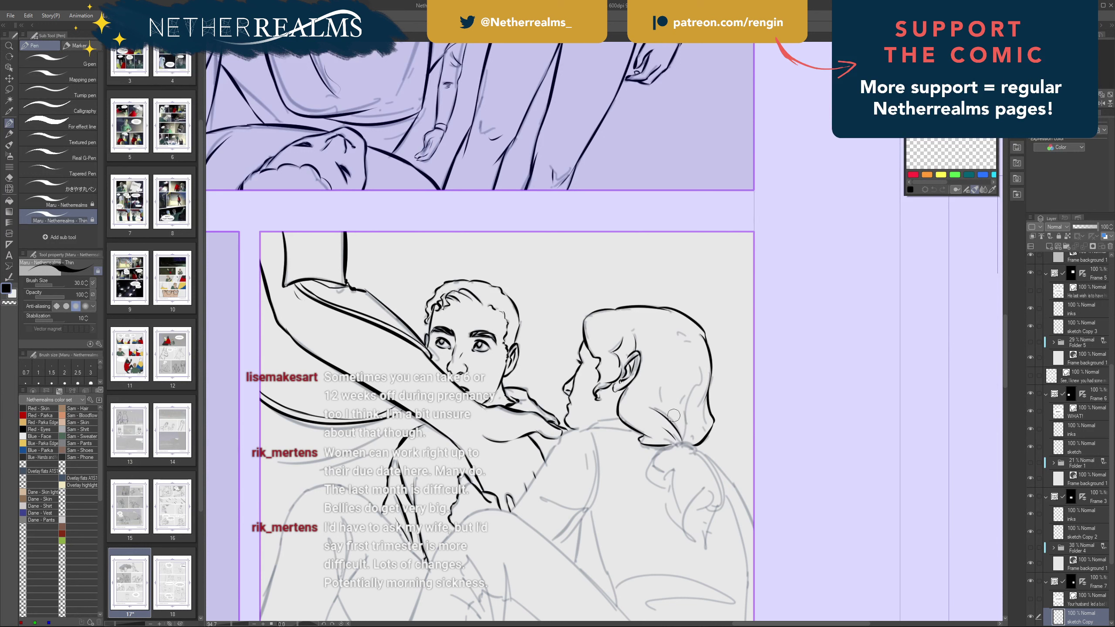
mouse_move(700, 368)
mouse_down()
mouse_move(680, 439)
mouse_move(688, 414)
mouse_move(683, 436)
mouse_move(702, 429)
mouse_move(694, 435)
mouse_move(696, 408)
mouse_move(686, 438)
mouse_move(702, 410)
mouse_up()
key(ctrl+z)
key(ctrl+z)
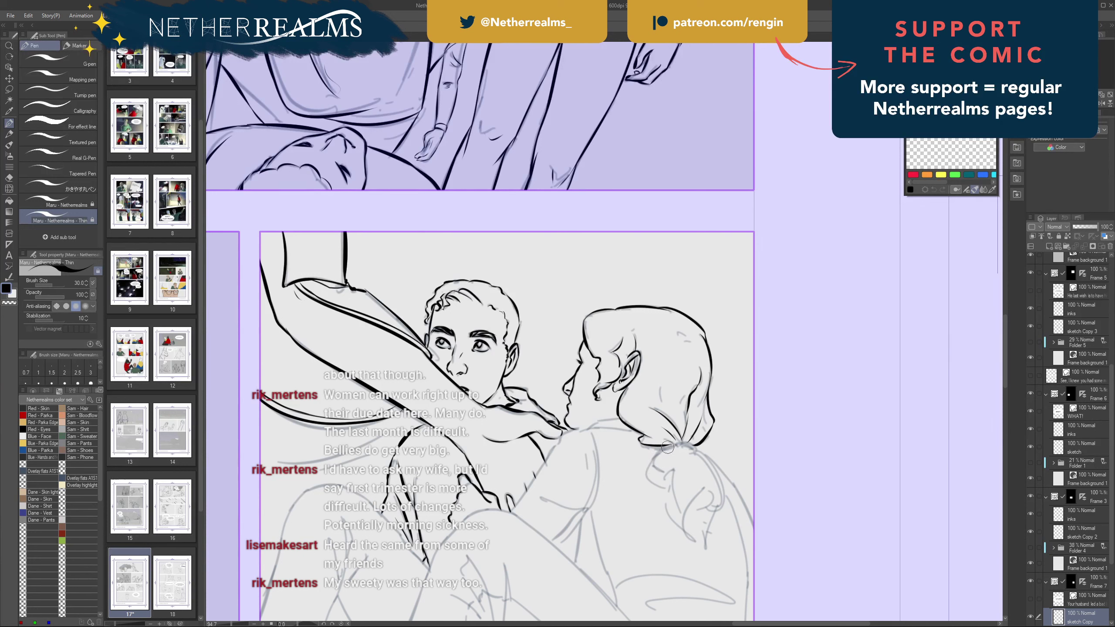
- Ink the hair tie and the upper curls of the ponytail
drag(672, 445, 648, 474)
key(ctrl+z)
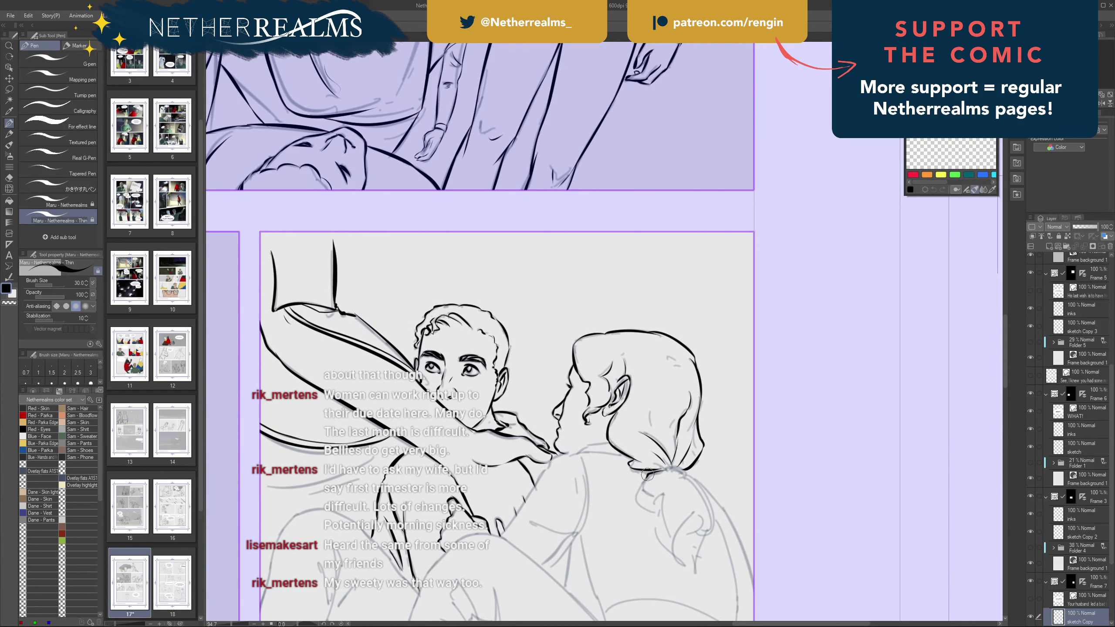
drag(647, 403, 655, 293)
drag(662, 360, 647, 395)
key(ctrl+z)
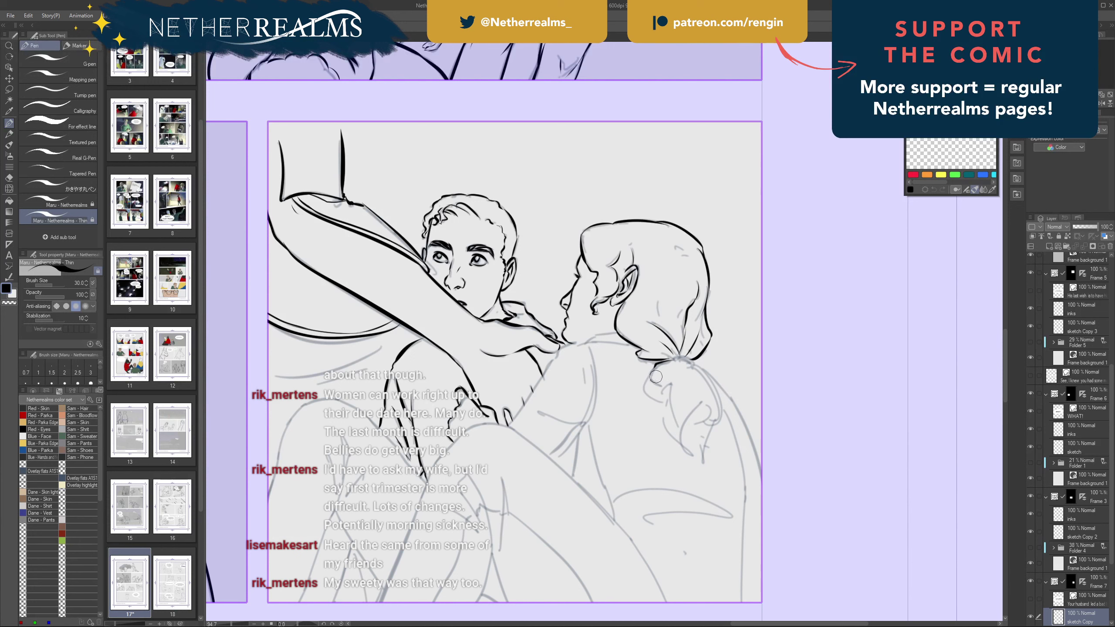
mouse_move(656, 364)
mouse_down()
mouse_move(643, 393)
mouse_move(662, 405)
mouse_move(643, 386)
mouse_move(661, 401)
mouse_move(671, 384)
mouse_move(679, 283)
mouse_move(670, 381)
mouse_move(678, 360)
mouse_move(658, 406)
mouse_up()
key(ctrl+z)
mouse_move(685, 332)
mouse_down()
mouse_move(648, 313)
mouse_move(683, 400)
mouse_up()
key(ctrl+z)
key(ctrl+z)
drag(656, 344, 683, 400)
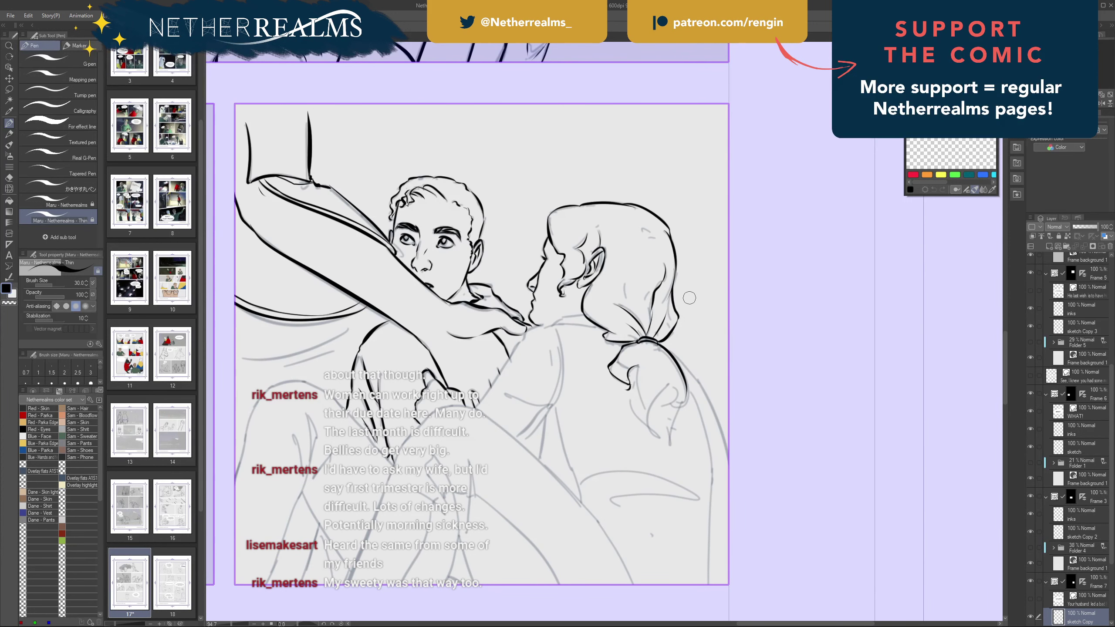
- Ink the lower locks and curled tip of the ponytail
drag(689, 298, 693, 278)
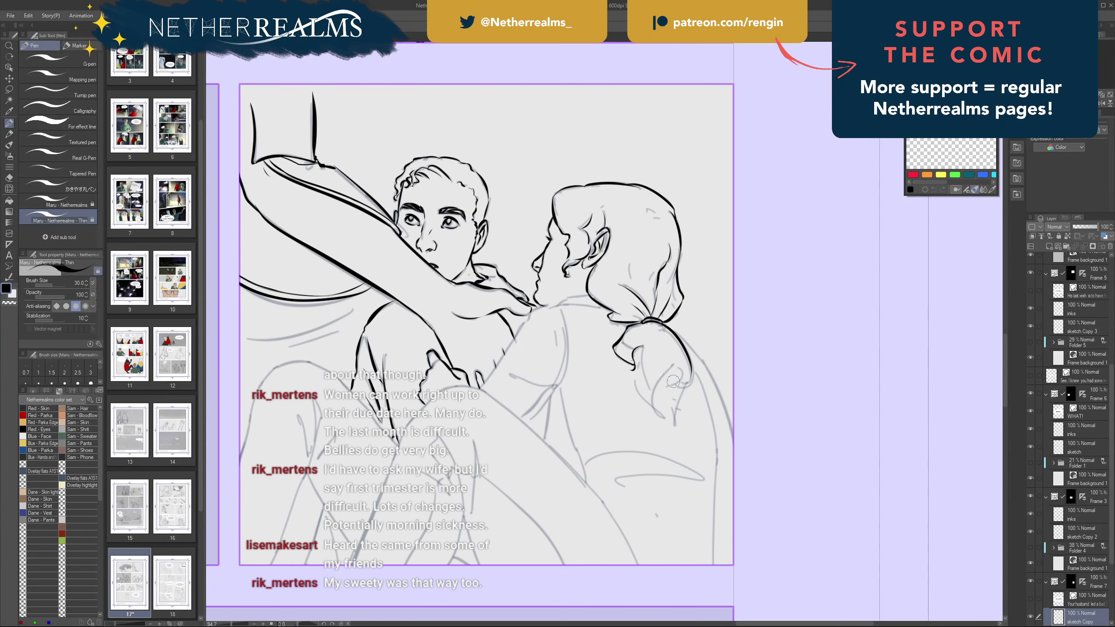
mouse_move(691, 373)
mouse_down()
mouse_move(659, 384)
mouse_move(677, 377)
mouse_move(655, 411)
mouse_up()
key(ctrl+z)
drag(637, 373, 655, 411)
key(ctrl+z)
mouse_move(639, 374)
mouse_down()
mouse_move(639, 397)
mouse_move(661, 412)
mouse_move(653, 418)
mouse_move(654, 397)
mouse_up()
- Ink the outer curve of the ponytailed figure's back from below the hair tie to the panel border
drag(659, 334, 798, 384)
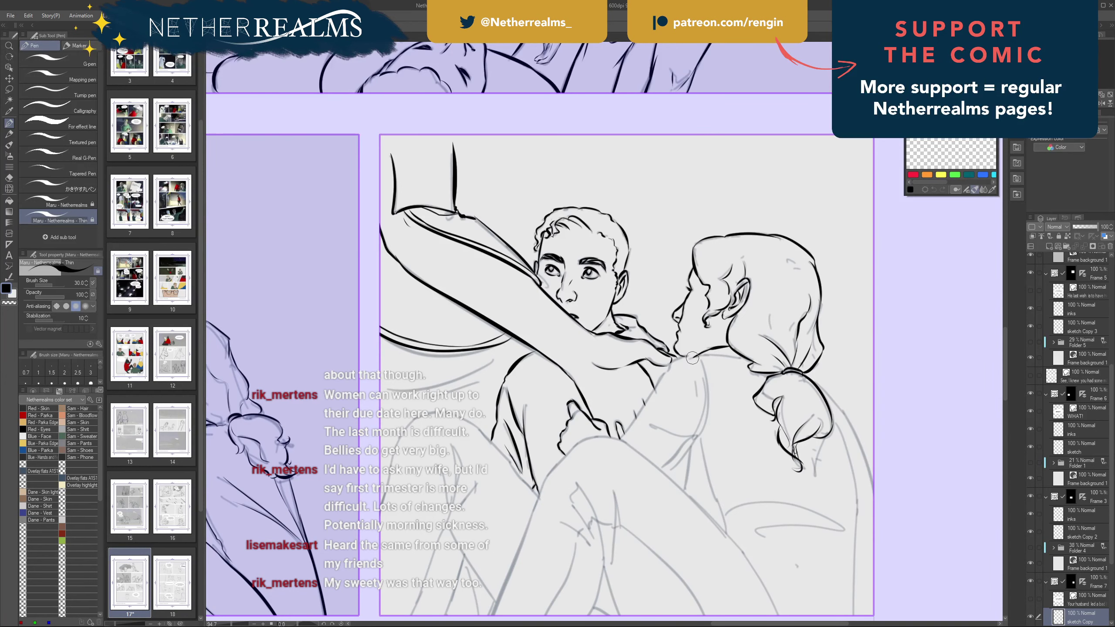
drag(735, 296, 632, 204)
mouse_move(706, 285)
mouse_down()
mouse_move(750, 341)
mouse_move(733, 315)
mouse_move(771, 433)
mouse_up()
key(ctrl+z)
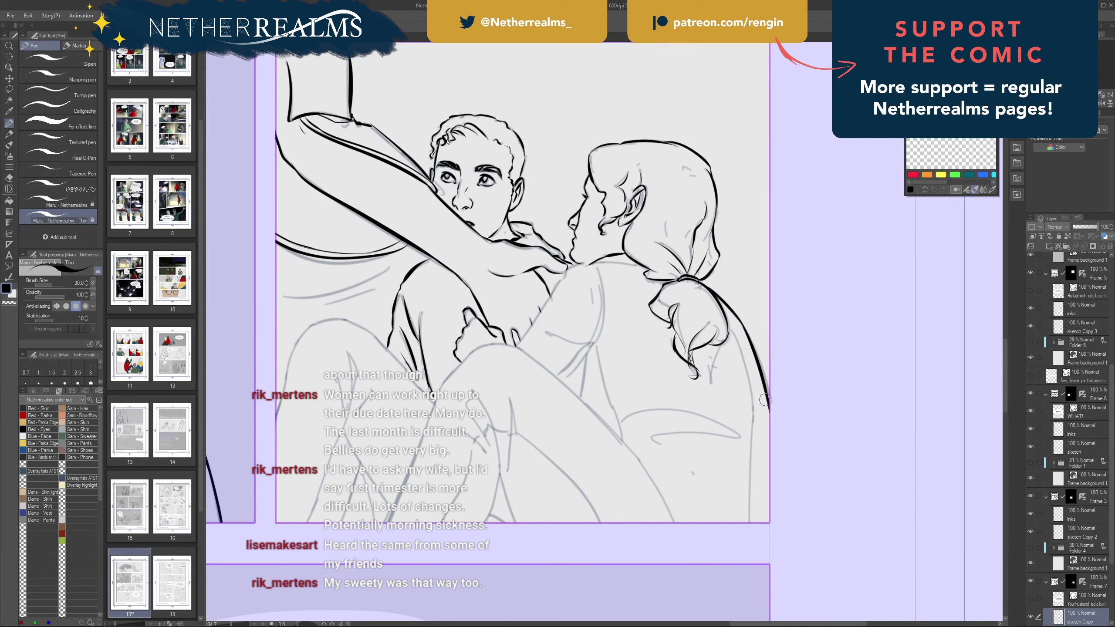
key(ctrl+z)
drag(743, 329, 766, 431)
- Ink the inner line of the ponytailed figure's back down to the panel's lower border
drag(731, 333, 748, 429)
key(ctrl+z)
drag(732, 331, 754, 410)
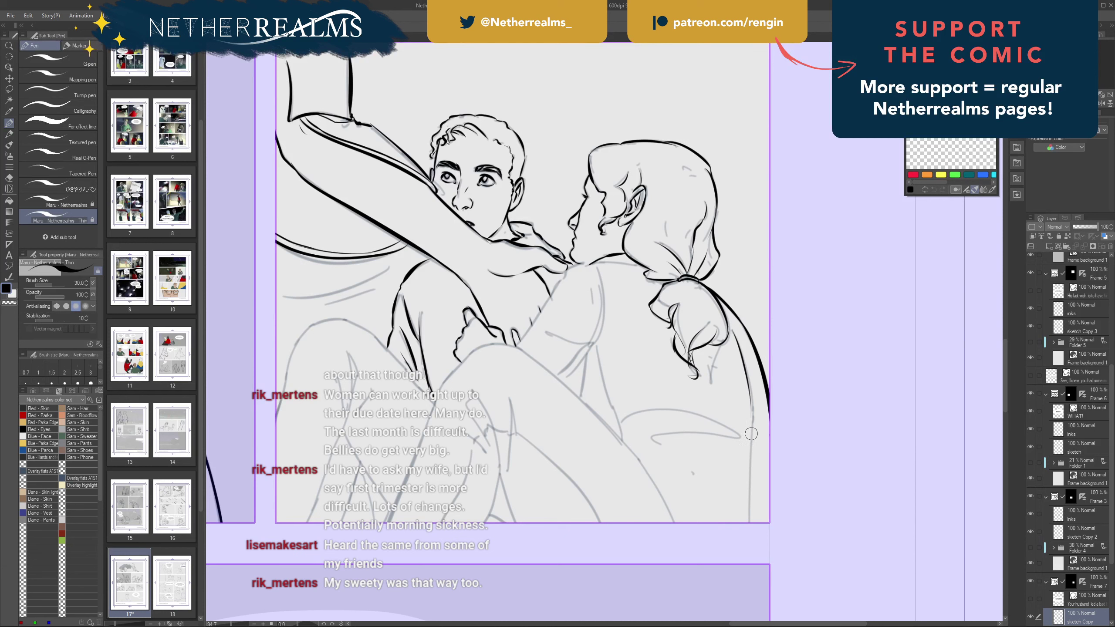
key(ctrl+z)
mouse_move(733, 328)
mouse_down()
mouse_move(754, 414)
mouse_move(747, 535)
mouse_up()
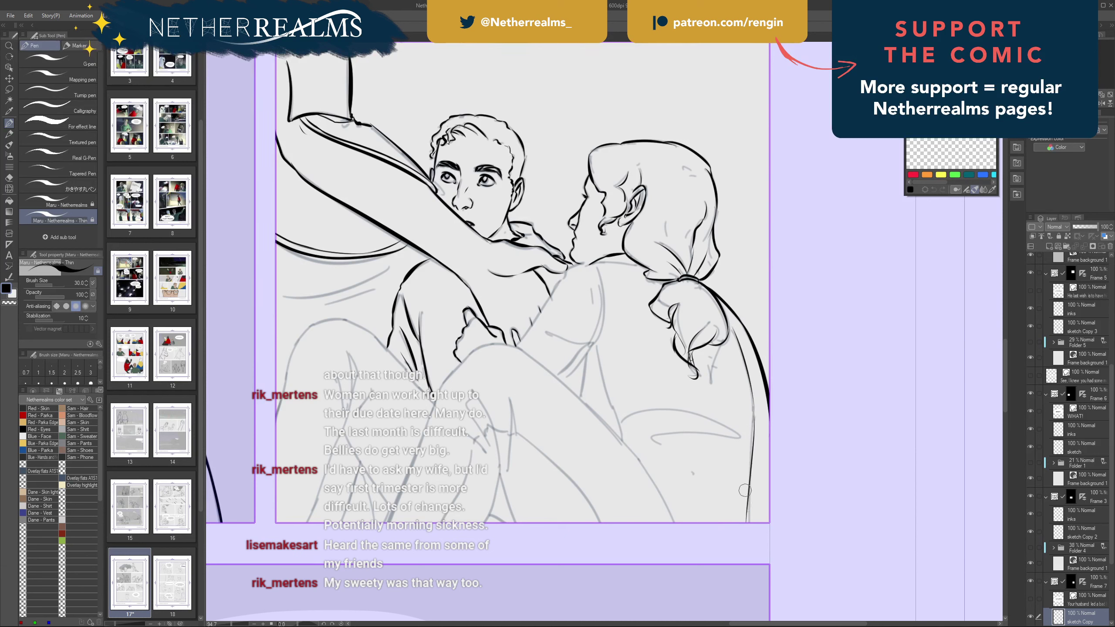
key(ctrl+z)
drag(754, 417, 750, 525)
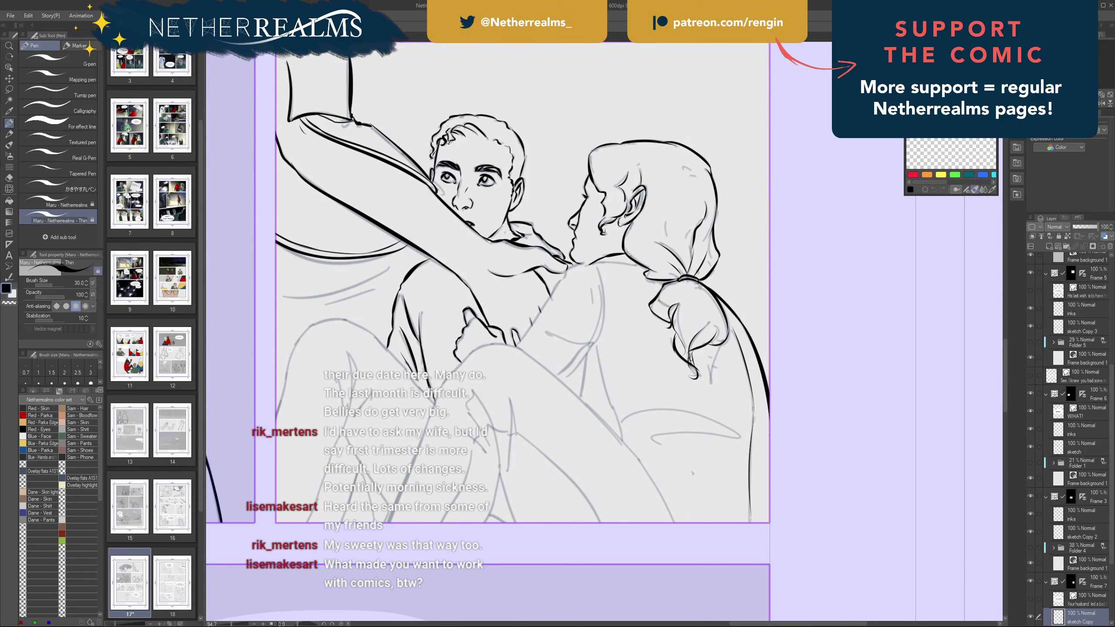
- Ink the ponytailed figure's neckline, shoulder and front edge of the upper arm
drag(594, 428, 589, 402)
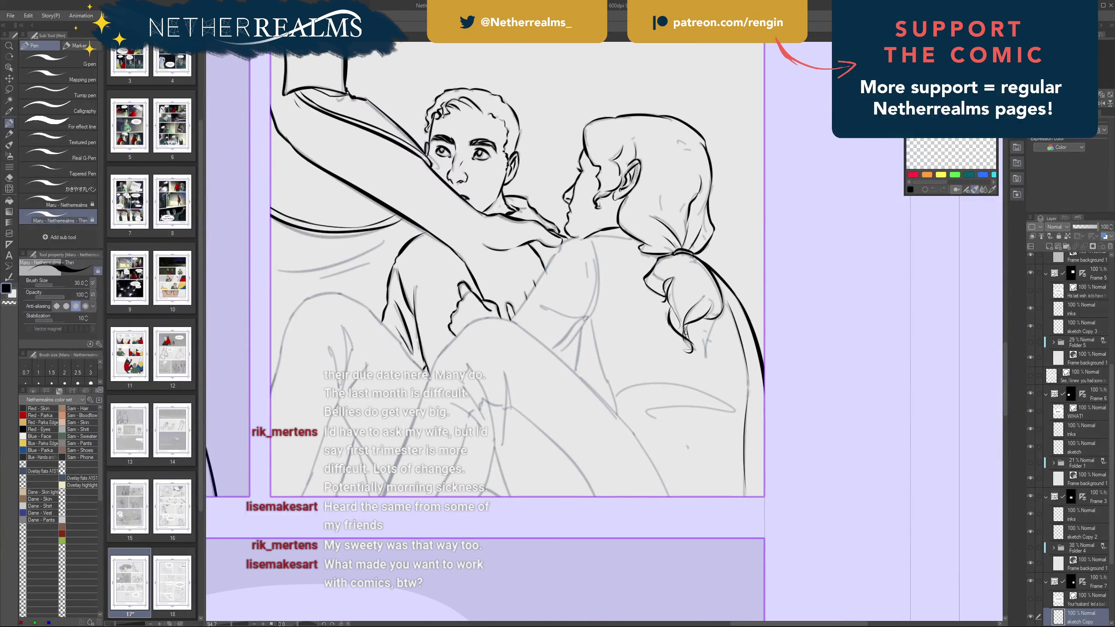
drag(549, 316, 654, 404)
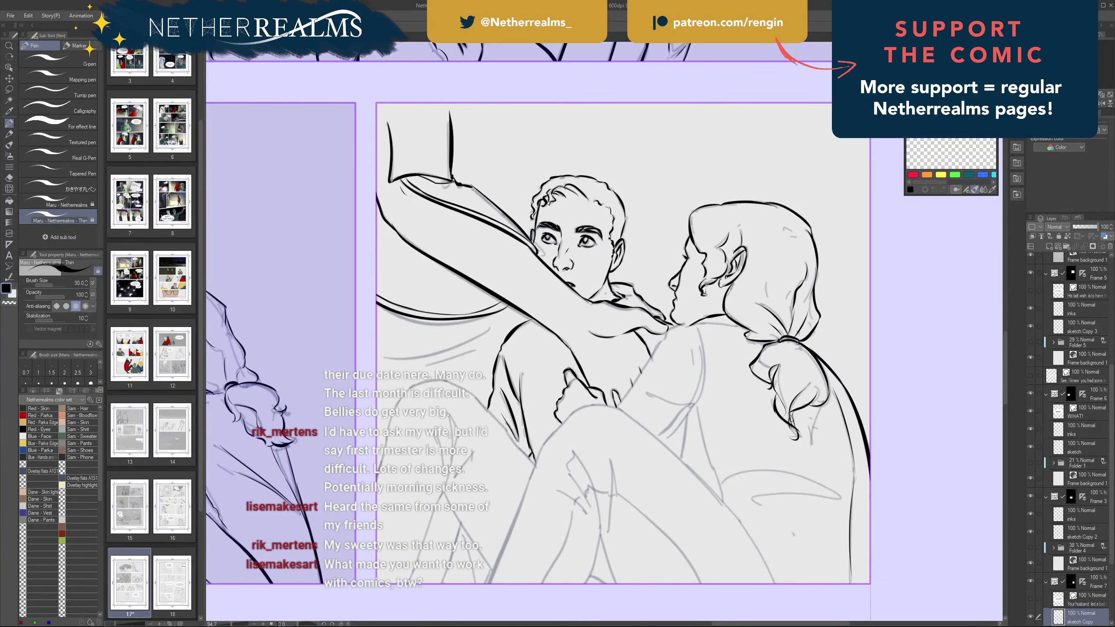
drag(764, 268, 712, 197)
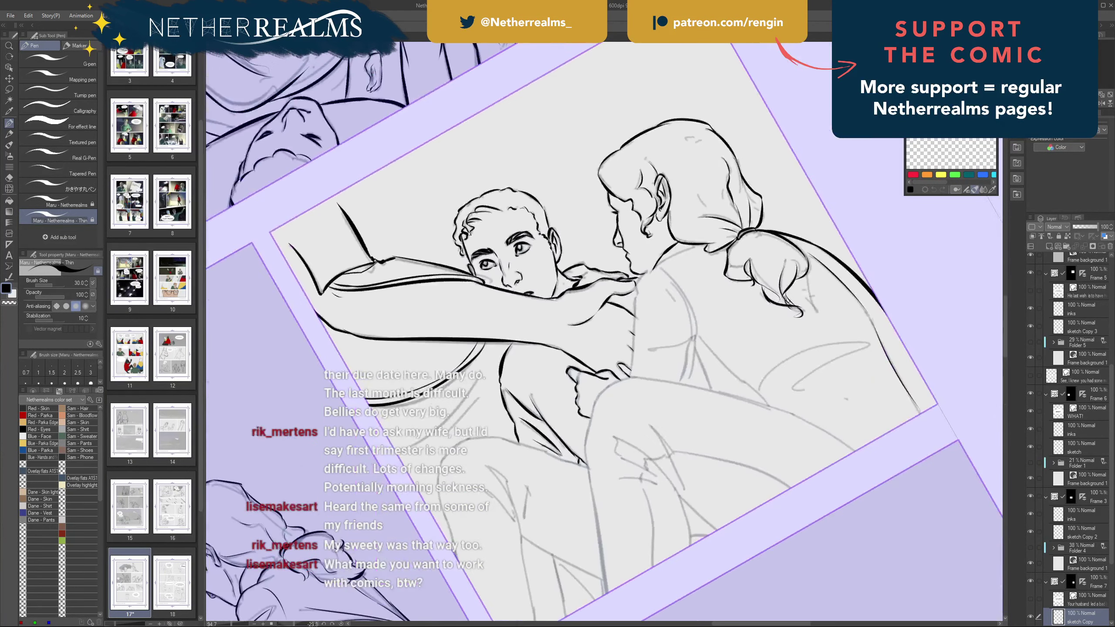
drag(623, 273, 626, 360)
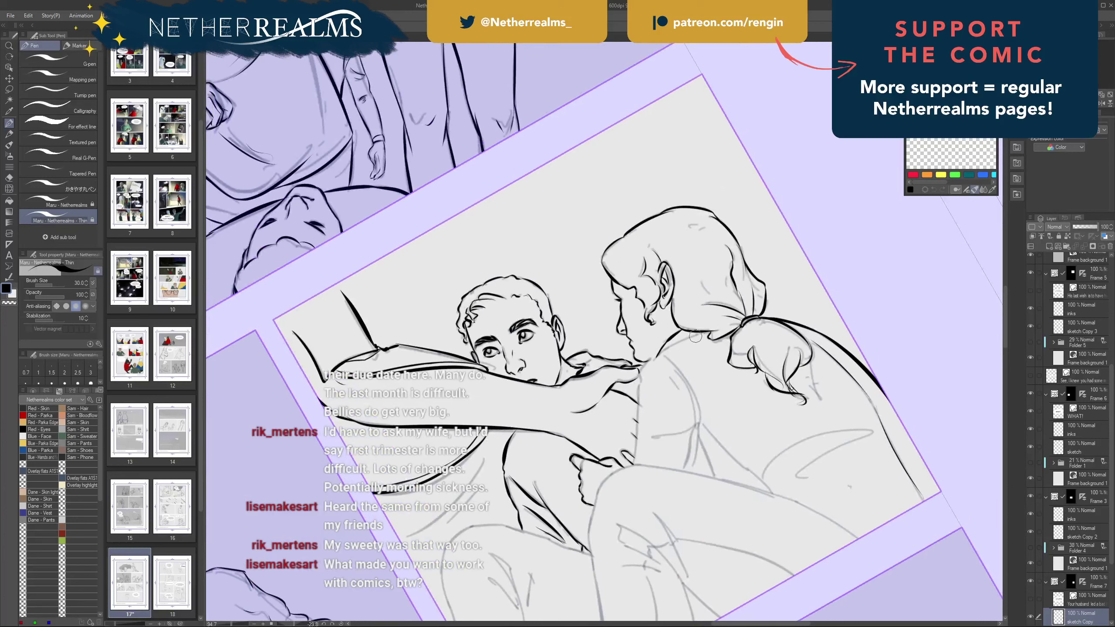
drag(700, 332, 658, 355)
key(ctrl+z)
drag(652, 358, 640, 375)
drag(639, 387, 636, 443)
key(ctrl+z)
mouse_move(638, 388)
mouse_down()
mouse_move(634, 456)
mouse_move(636, 424)
mouse_up()
key(ctrl+z)
key(ctrl+z)
drag(632, 465, 636, 416)
mouse_move(639, 303)
mouse_down()
mouse_move(673, 435)
mouse_move(682, 401)
mouse_move(591, 411)
mouse_up()
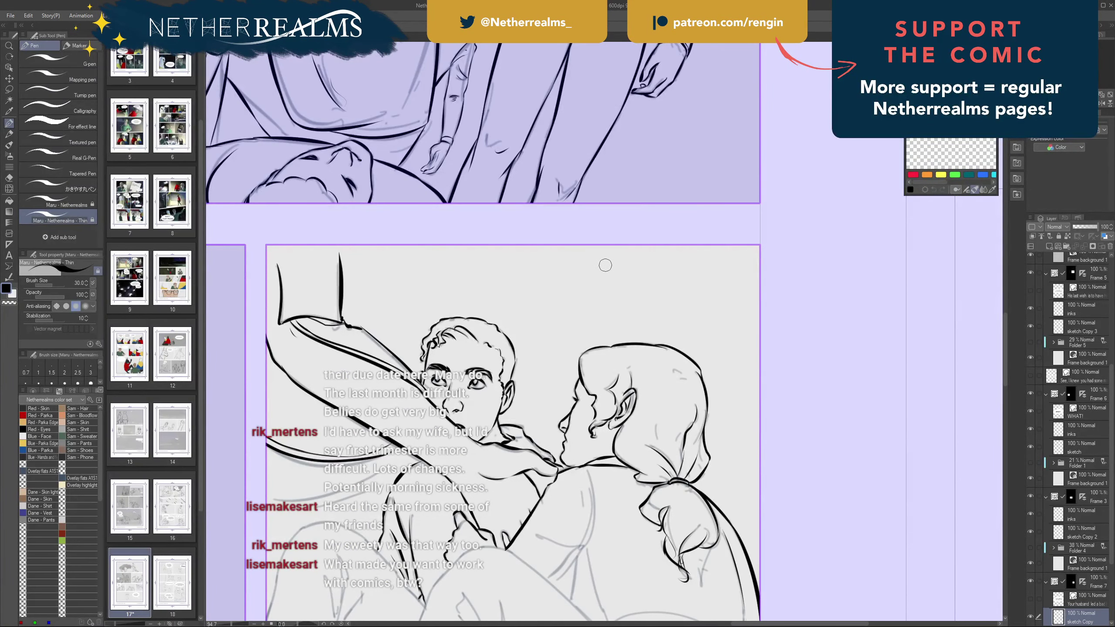
mouse_move(619, 262)
mouse_down()
mouse_move(566, 285)
mouse_move(565, 308)
mouse_move(617, 312)
mouse_move(611, 272)
mouse_move(615, 285)
mouse_move(624, 251)
mouse_move(652, 328)
mouse_move(646, 342)
mouse_move(610, 261)
mouse_up()
drag(604, 253, 602, 261)
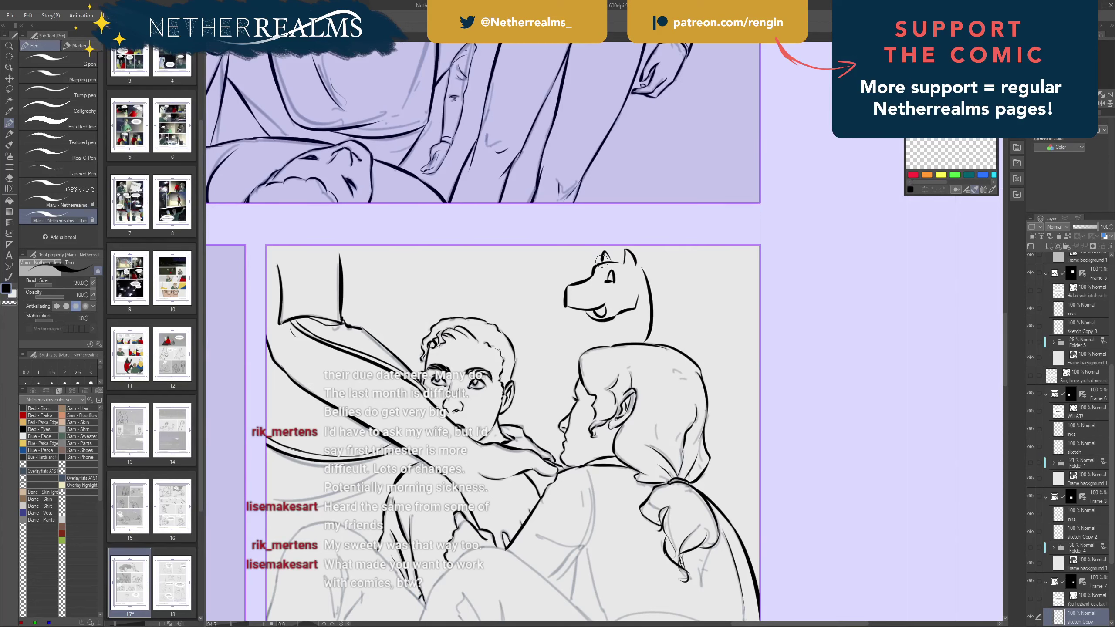
mouse_move(604, 319)
mouse_down()
mouse_move(567, 341)
mouse_move(501, 326)
mouse_up()
mouse_move(644, 269)
mouse_down()
mouse_move(674, 306)
mouse_move(661, 341)
mouse_up()
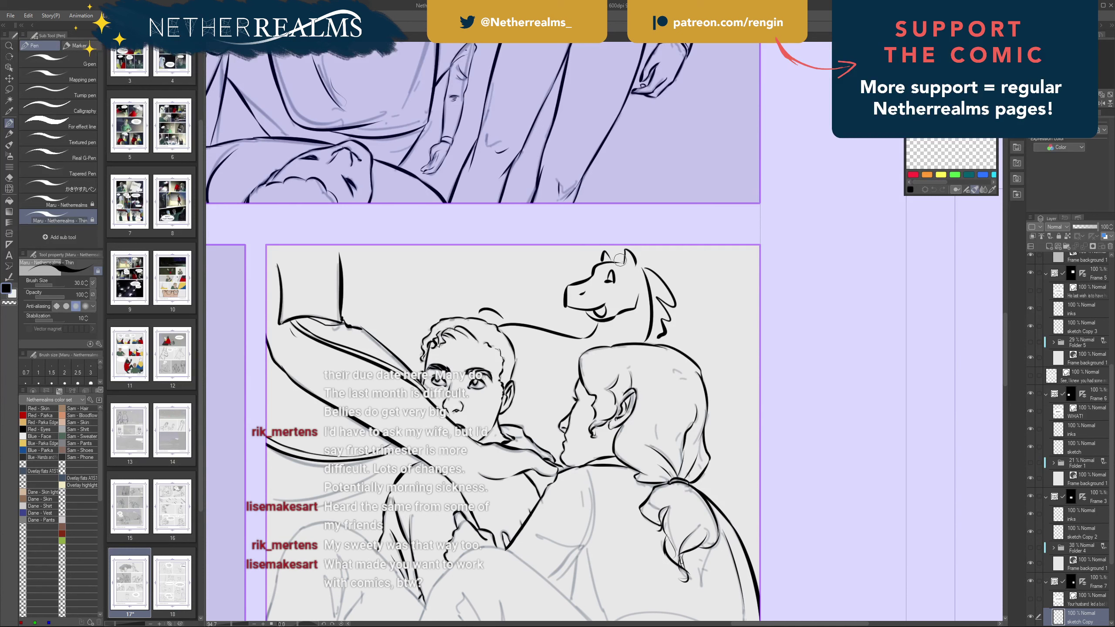
mouse_move(620, 262)
mouse_down()
mouse_move(593, 265)
mouse_move(615, 268)
mouse_up()
key(ctrl+z)
key(ctrl+z)
key(ctrl+z)
key(ctrl+z)
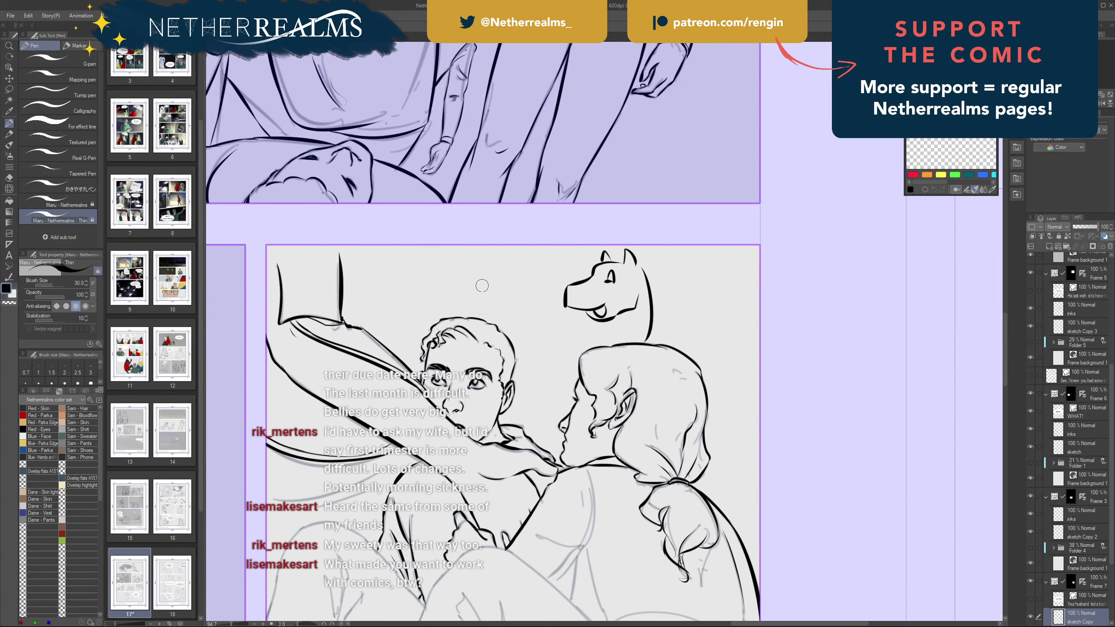
key(ctrl+z)
key(ctrl+z)
key(ctrl+z)
key(ctrl+z)
key(ctrl+z)
key(ctrl+z)
key(ctrl+z)
key(ctrl+z)
key(ctrl+z)
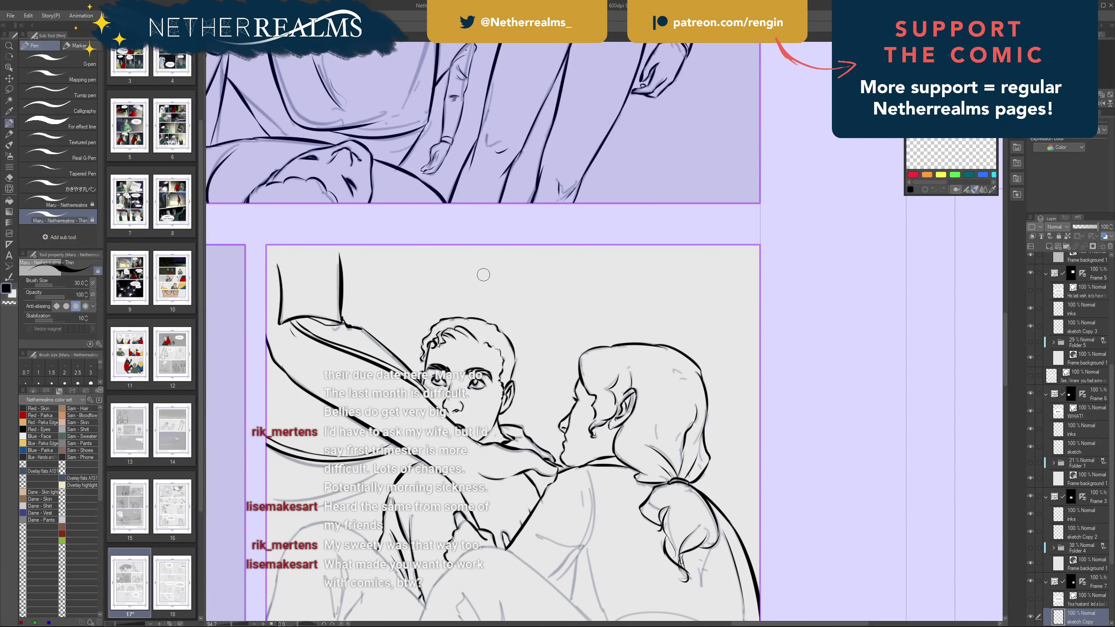
- Ink the back edge and underside of the ponytailed figure's upper arm, including the sleeve line
drag(483, 275, 463, 162)
mouse_move(566, 361)
mouse_down()
mouse_move(572, 392)
mouse_move(557, 442)
mouse_move(562, 369)
mouse_move(511, 423)
mouse_move(560, 434)
mouse_move(515, 424)
mouse_move(558, 446)
mouse_move(529, 473)
mouse_up()
key(ctrl+z)
key(ctrl+z)
key(ctrl+z)
key(ctrl+z)
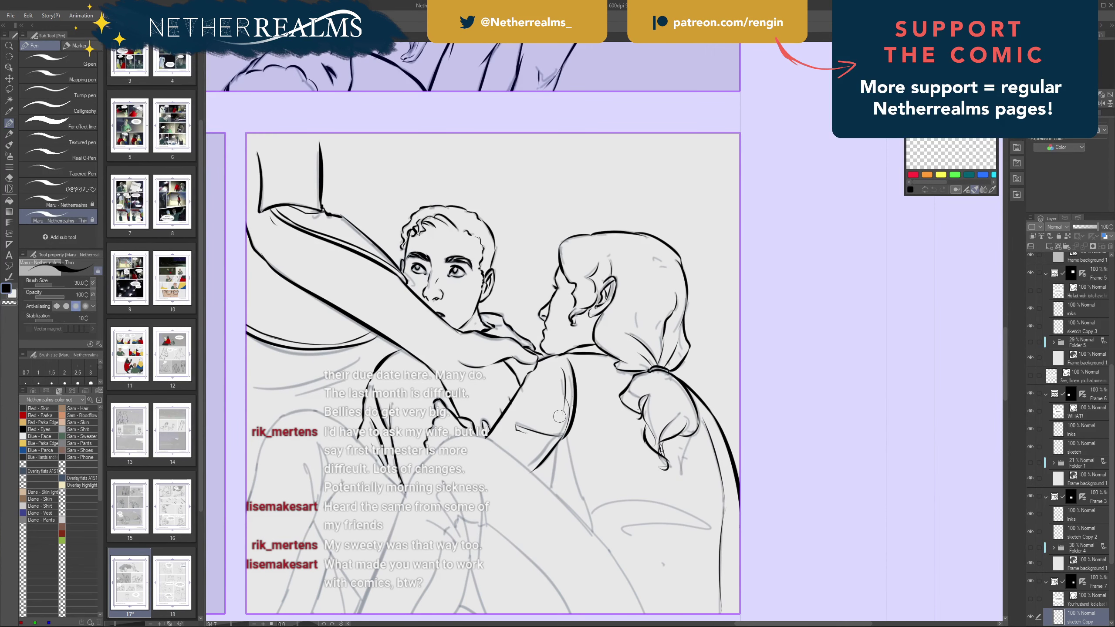
key(ctrl+z)
drag(561, 437, 531, 474)
key(ctrl+z)
drag(546, 403, 606, 328)
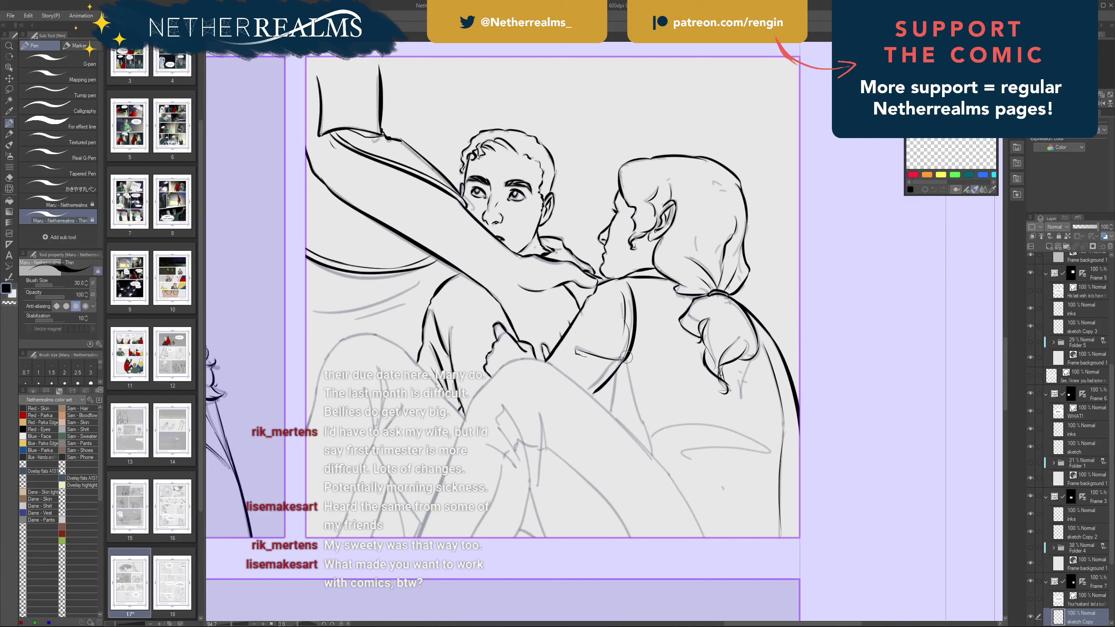
- Ink the side of the ponytailed figure's torso from the armpit down to the waist
drag(615, 376, 608, 415)
key(ctrl+z)
key(ctrl+z)
key(ctrl+z)
drag(615, 374, 609, 406)
key(ctrl+z)
drag(627, 366, 645, 431)
key(ctrl+z)
drag(627, 364, 651, 456)
- Ink the clothing fold lines across the ponytailed figure's waist
drag(603, 307, 493, 279)
mouse_move(533, 416)
mouse_down()
mouse_move(622, 414)
mouse_move(551, 430)
mouse_up()
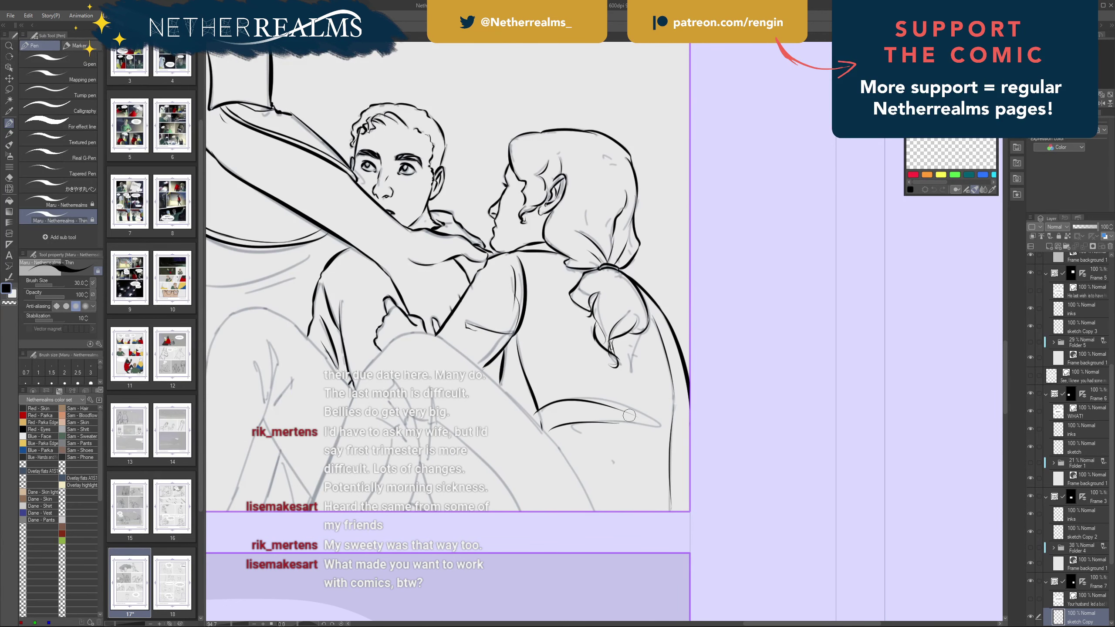
drag(597, 347, 759, 374)
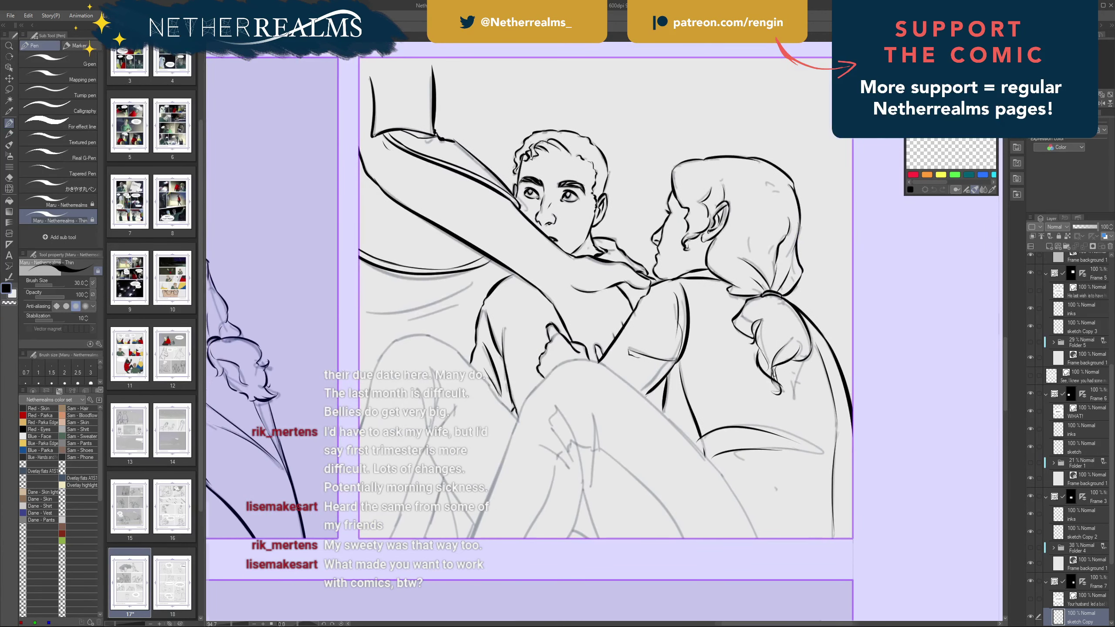
- Ink the top of the foreground bent knee and the shin line down to the panel's lower border
drag(614, 374, 573, 317)
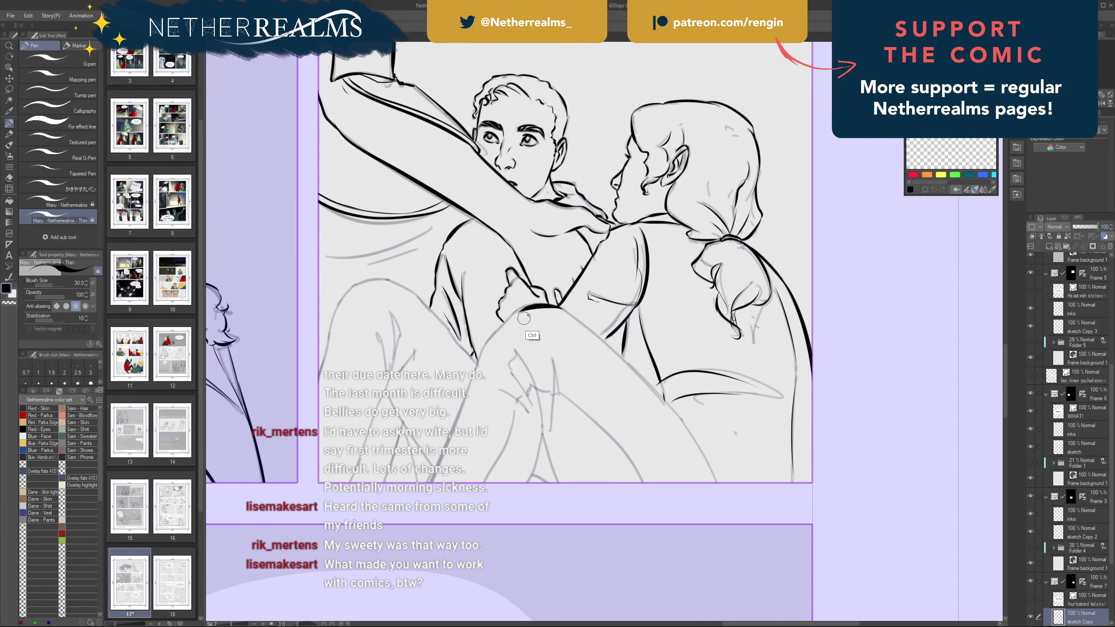
mouse_move(558, 305)
mouse_down()
mouse_move(511, 311)
mouse_move(488, 340)
mouse_move(426, 500)
mouse_up()
key(ctrl+z)
key(ctrl+z)
key(ctrl+z)
key(ctrl+z)
key(ctrl+z)
key(ctrl+z)
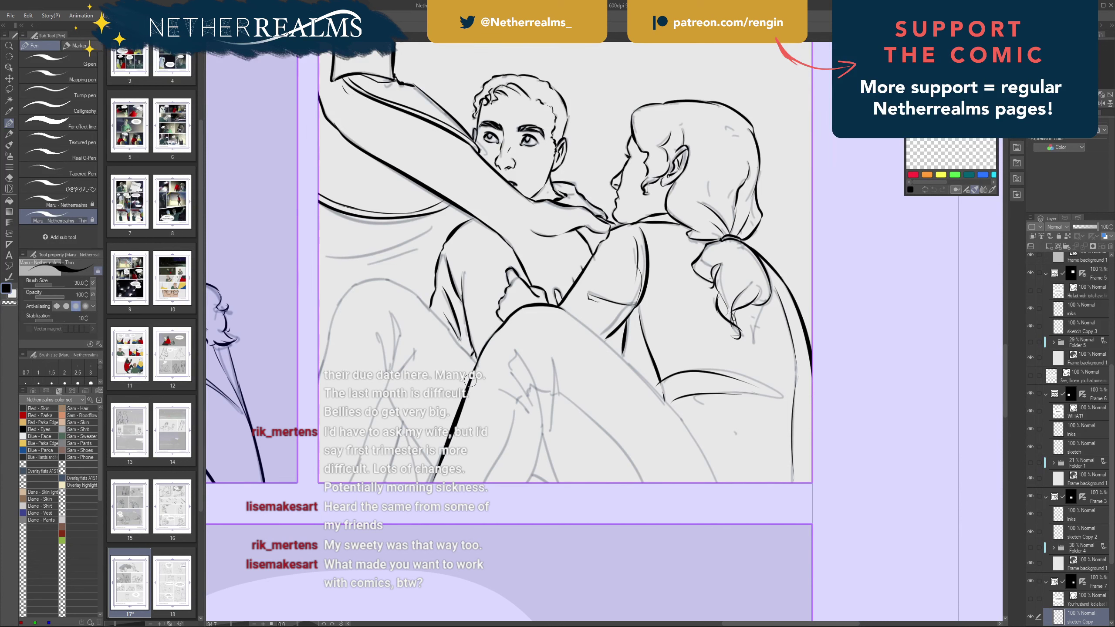
key(ctrl+z)
drag(483, 354, 412, 518)
- Ink the fabric folds just below the top of the foreground knee
drag(512, 359, 532, 386)
key(ctrl+z)
mouse_move(543, 428)
mouse_down()
mouse_move(517, 353)
mouse_move(534, 404)
mouse_move(553, 360)
mouse_up()
key(ctrl+z)
mouse_move(551, 423)
mouse_down()
mouse_move(552, 354)
mouse_move(557, 406)
mouse_move(493, 388)
mouse_up()
key(ctrl+z)
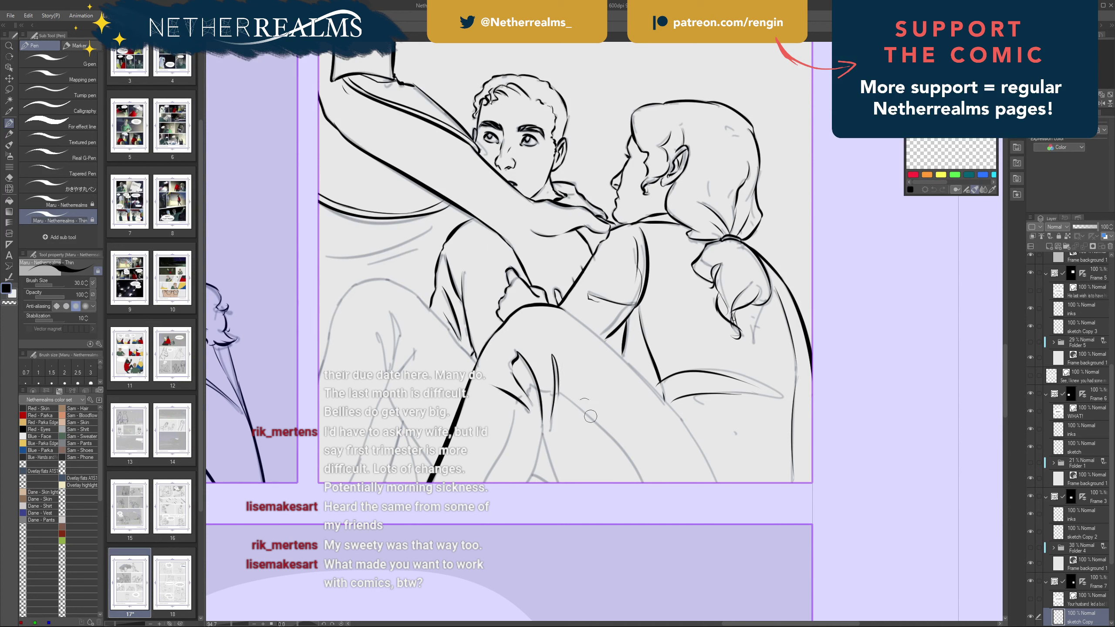
- Ink the curved inner leg line from the knee folds down to the panel's lower border
drag(561, 394, 646, 507)
key(ctrl+z)
mouse_move(561, 393)
mouse_down()
mouse_move(629, 455)
mouse_move(639, 484)
mouse_up()
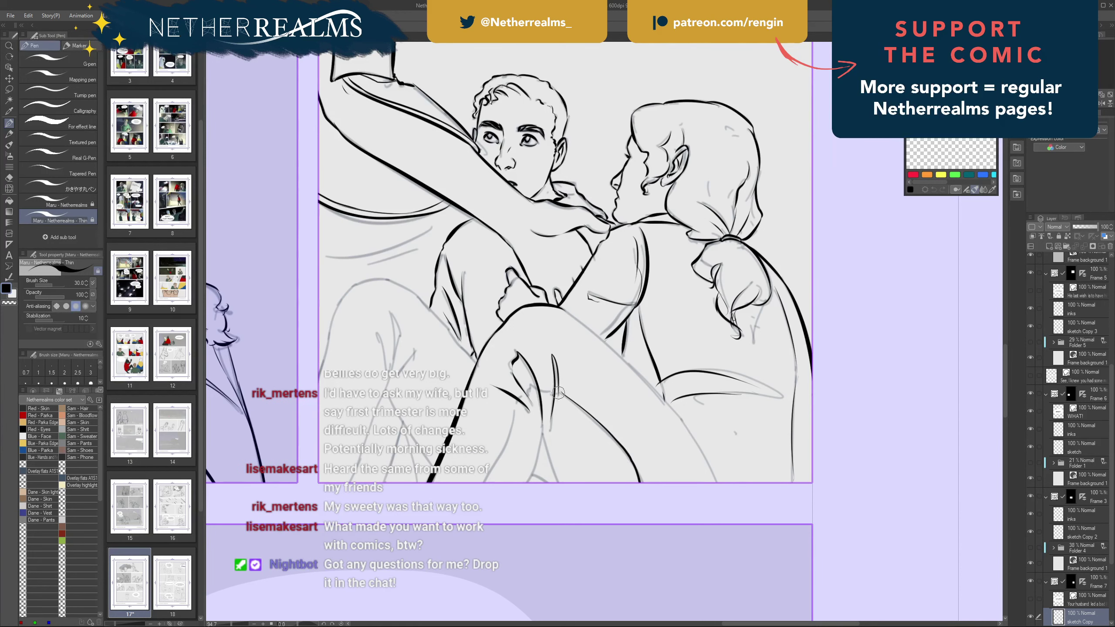
drag(553, 395, 538, 387)
- Ink the short diagonal line inside the foreground lower leg, running down toward the panel's lower border
mouse_move(517, 407)
mouse_down()
mouse_move(495, 464)
mouse_move(502, 450)
mouse_move(511, 429)
mouse_move(470, 497)
mouse_up()
key(ctrl+z)
drag(512, 429, 480, 495)
key(ctrl+z)
drag(513, 426, 484, 481)
key(ctrl+z)
drag(508, 439, 477, 488)
key(ctrl+z)
key(ctrl+z)
key(ctrl+z)
drag(509, 433, 480, 493)
- Ink the outer thigh line from the foreground knee past the waist folds to the panel's lower border
drag(566, 312, 695, 440)
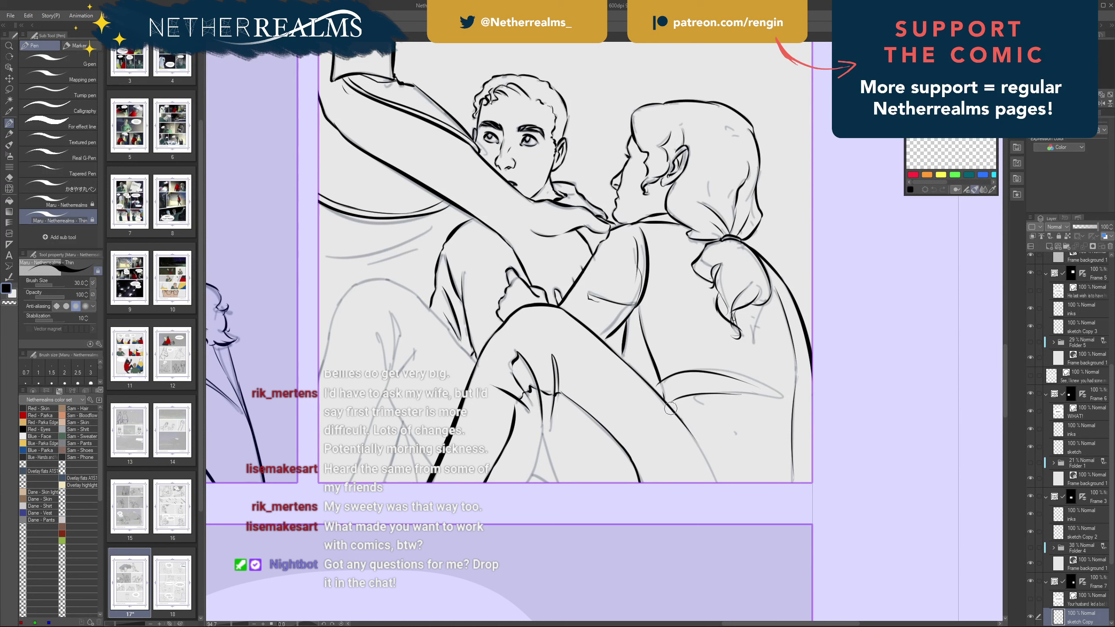
key(ctrl+z)
drag(591, 335, 678, 419)
key(ctrl+z)
mouse_move(594, 334)
mouse_down()
mouse_move(688, 425)
mouse_move(711, 487)
mouse_up()
key(ctrl+z)
drag(670, 408, 711, 483)
key(ctrl+z)
mouse_move(672, 409)
mouse_down()
mouse_move(703, 454)
mouse_move(714, 505)
mouse_up()
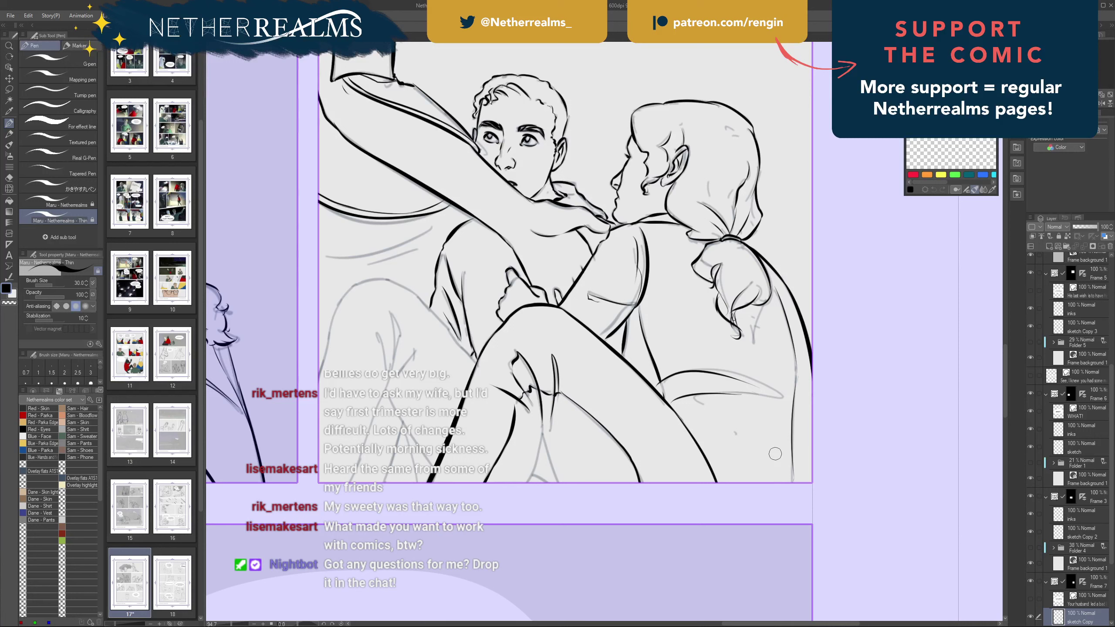
- Ink the two diverging lower-leg lines from below the foreground knee's folds down to the panel's lower border
drag(542, 426, 527, 482)
key(ctrl+z)
drag(542, 425, 527, 485)
key(ctrl+z)
drag(542, 417, 527, 486)
key(ctrl+z)
drag(542, 422, 512, 501)
drag(541, 438, 558, 480)
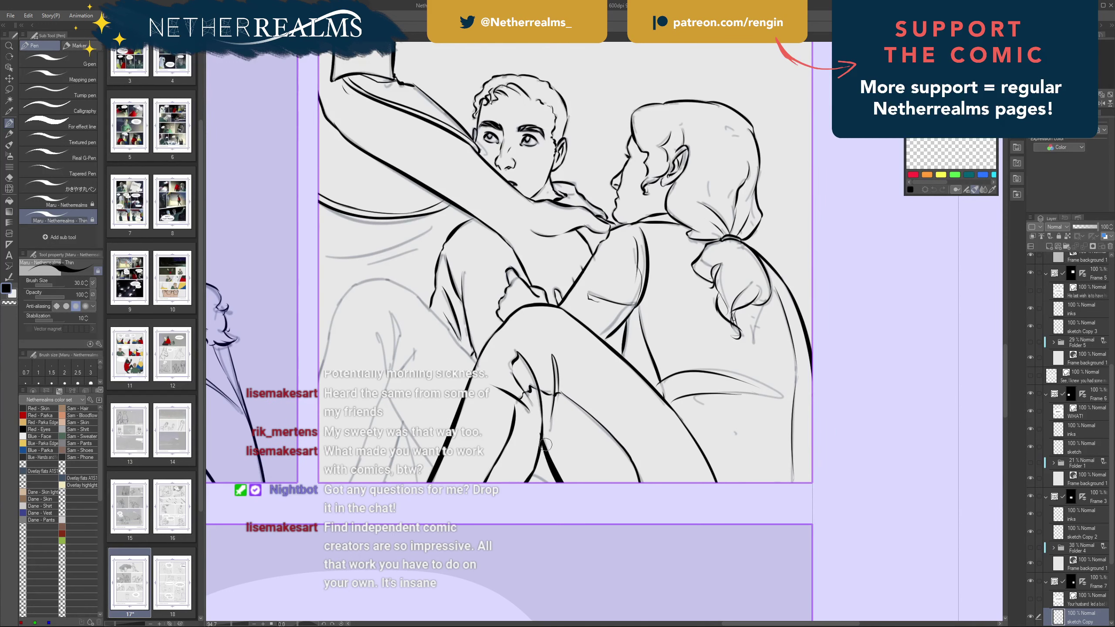
key(ctrl+z)
drag(543, 430, 556, 475)
- Extend the sleeve edges of the outstretched arm up to the panel's upper border and ink an inner line along the sleeve and hem
drag(538, 346, 664, 397)
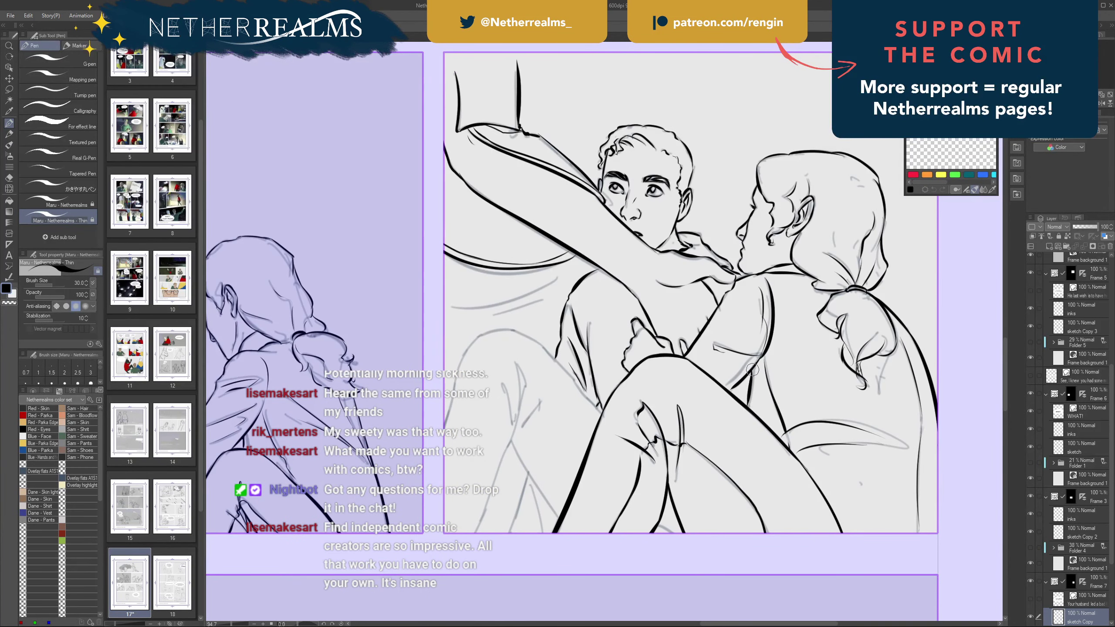
drag(751, 379, 802, 366)
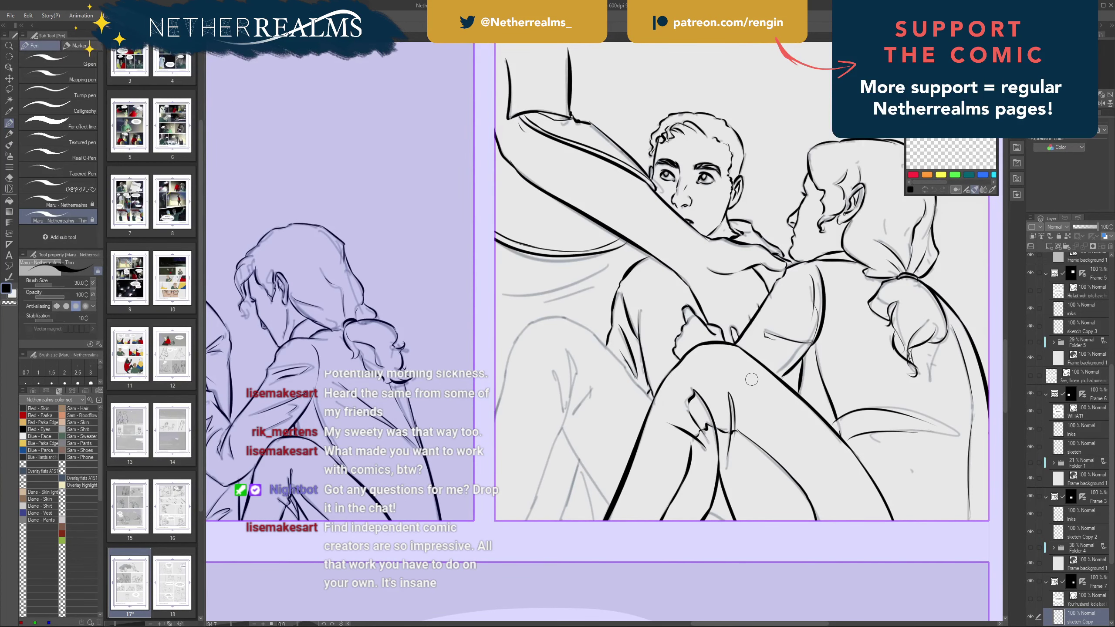
scroll(751, 378, up, 5)
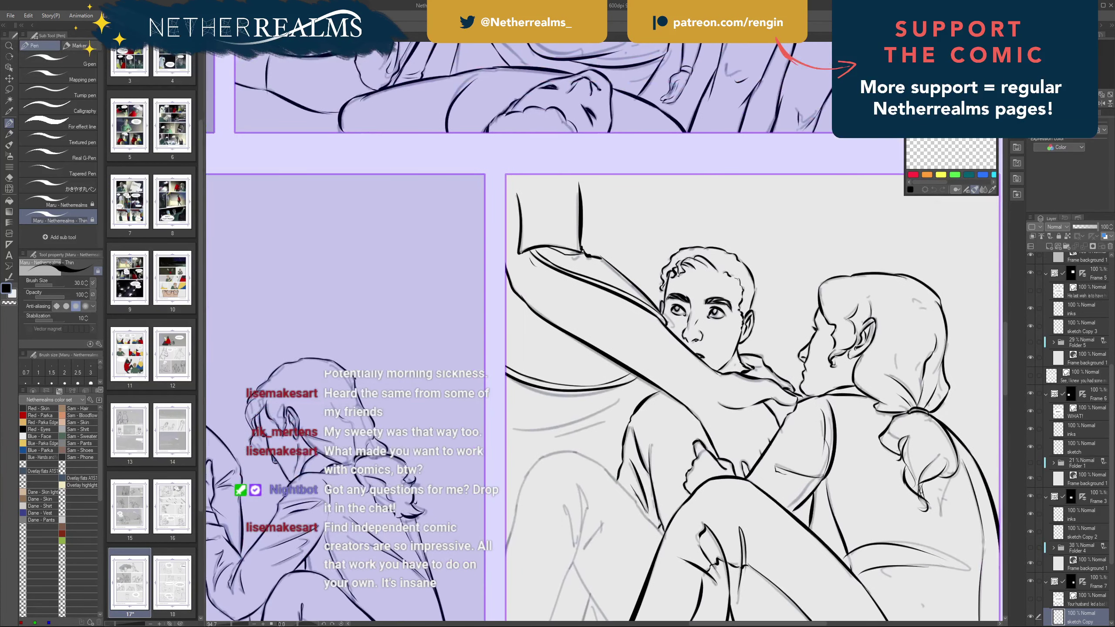
drag(580, 193, 576, 156)
key(ctrl+z)
drag(579, 196, 576, 157)
mouse_move(520, 209)
mouse_down()
mouse_move(506, 153)
mouse_move(521, 230)
mouse_up()
key(ctrl+z)
mouse_move(513, 172)
mouse_down()
mouse_move(525, 243)
mouse_move(516, 178)
mouse_move(525, 239)
mouse_up()
key(ctrl+z)
key(ctrl+z)
mouse_move(514, 172)
mouse_down()
mouse_move(524, 243)
mouse_move(577, 247)
mouse_up()
key(ctrl+z)
mouse_move(514, 171)
mouse_down()
mouse_move(526, 245)
mouse_move(561, 242)
mouse_move(575, 255)
mouse_move(566, 241)
mouse_move(580, 252)
mouse_move(561, 241)
mouse_move(578, 240)
mouse_move(526, 246)
mouse_move(584, 250)
mouse_up()
key(ctrl+z)
key(ctrl+z)
key(ctrl+z)
- Ink the arched outline of the leftmost bent knee from its top down to the panel's left border
drag(564, 156, 503, 76)
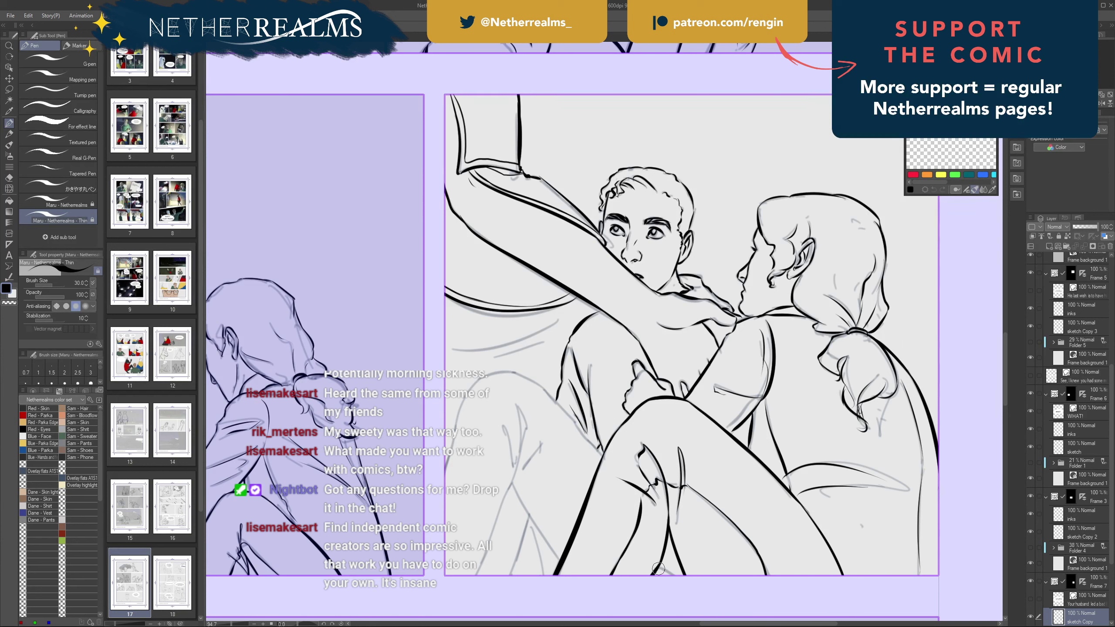
drag(658, 568, 683, 583)
key(ctrl+z)
drag(493, 332, 608, 315)
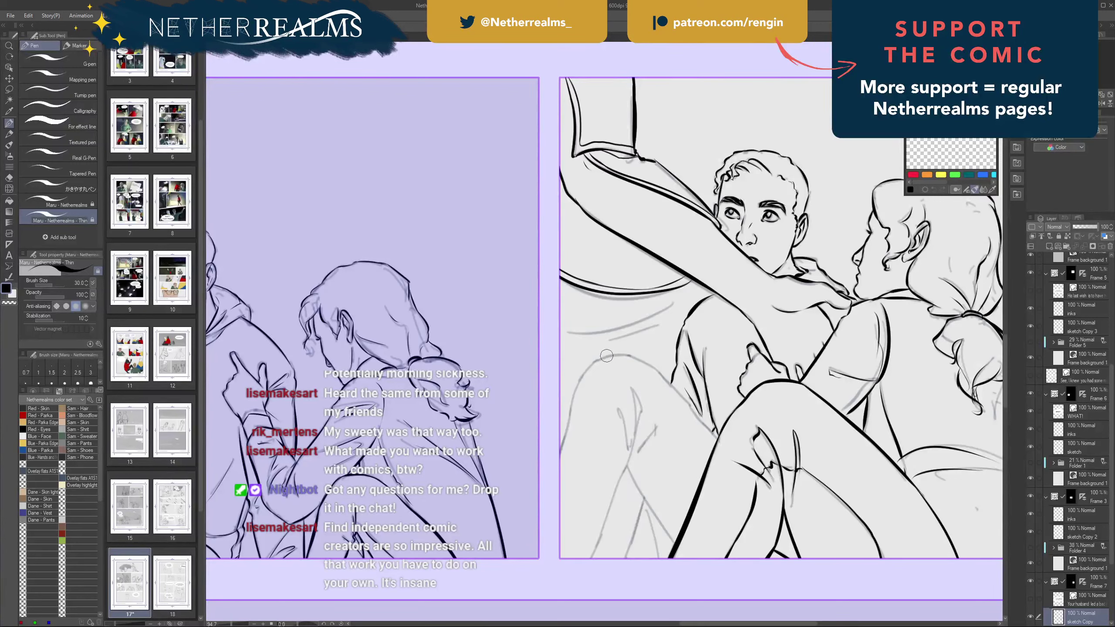
drag(631, 354, 590, 363)
key(ctrl+z)
mouse_move(629, 355)
mouse_down()
mouse_move(587, 370)
mouse_move(609, 357)
mouse_move(575, 393)
mouse_move(594, 362)
mouse_move(578, 384)
mouse_move(571, 413)
mouse_move(576, 387)
mouse_move(561, 449)
mouse_up()
key(ctrl+z)
key(ctrl+z)
key(ctrl+z)
drag(576, 387, 552, 474)
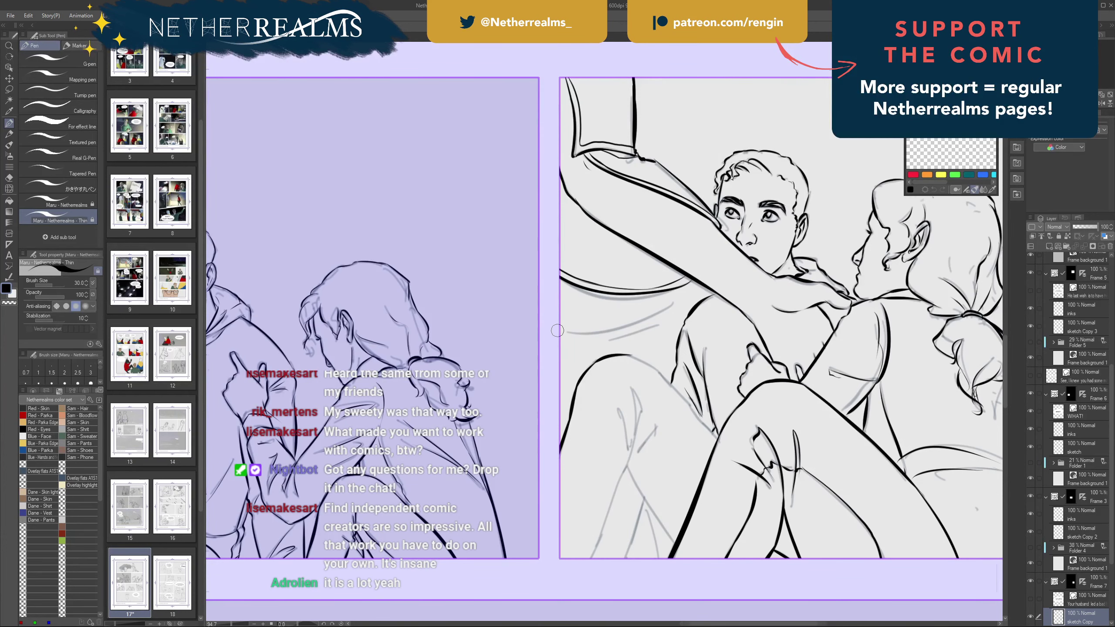
- Ink the leftmost knee's right-hand contour, sloping down behind the foreground leg
drag(558, 330, 478, 333)
mouse_move(548, 357)
mouse_down()
mouse_move(587, 381)
mouse_move(593, 388)
mouse_move(546, 357)
mouse_move(582, 377)
mouse_move(622, 425)
mouse_up()
key(ctrl+z)
key(ctrl+z)
key(ctrl+z)
drag(580, 377, 621, 427)
key(ctrl+z)
drag(582, 378, 646, 451)
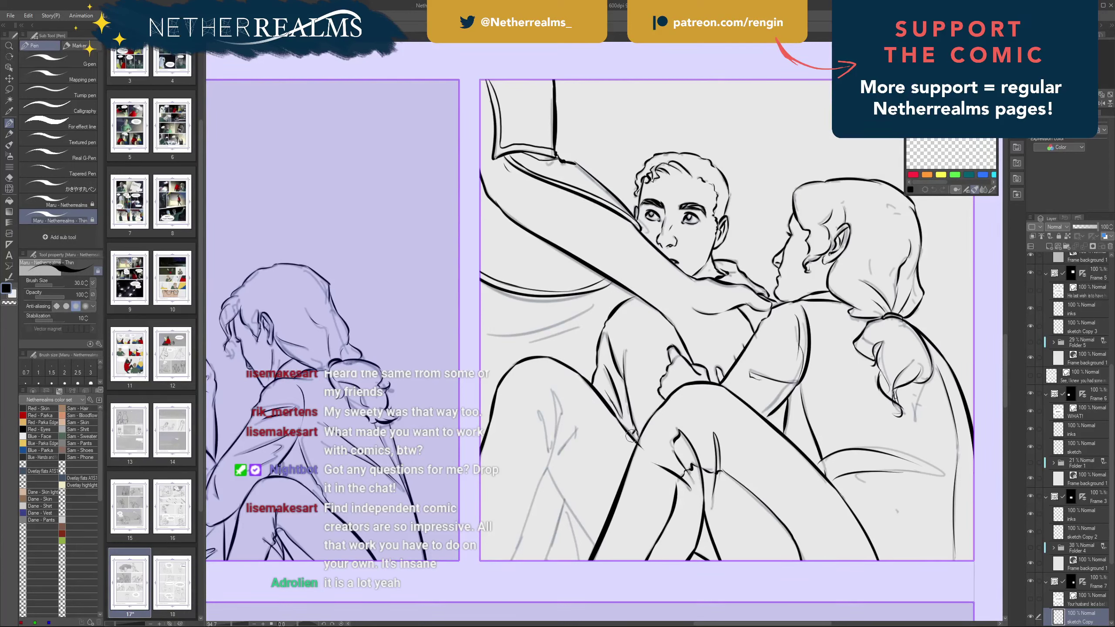
key(ctrl+z)
drag(615, 418, 636, 439)
key(ctrl+z)
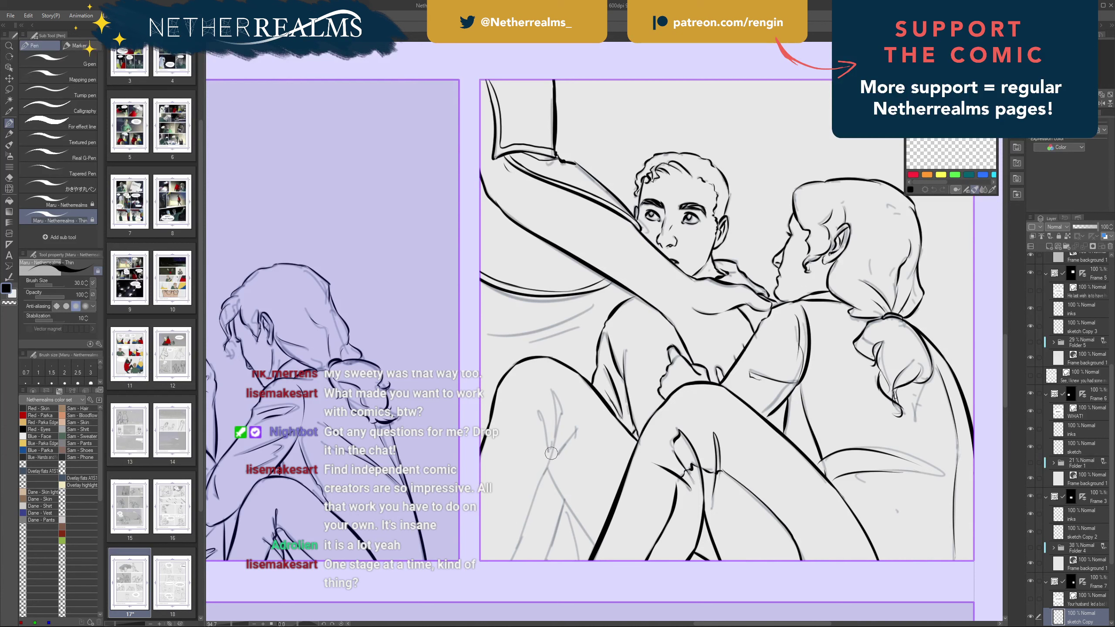
- Ink the inner leg line from the leftmost knee's sketched folds down to the panel's lower border
drag(547, 468, 555, 397)
key(ctrl+z)
drag(552, 455, 551, 391)
key(ctrl+z)
drag(556, 431, 545, 474)
key(ctrl+z)
key(ctrl+z)
drag(555, 427, 543, 475)
key(ctrl+z)
drag(556, 428, 512, 561)
key(ctrl+z)
drag(544, 477, 519, 542)
key(ctrl+z)
drag(545, 476, 511, 564)
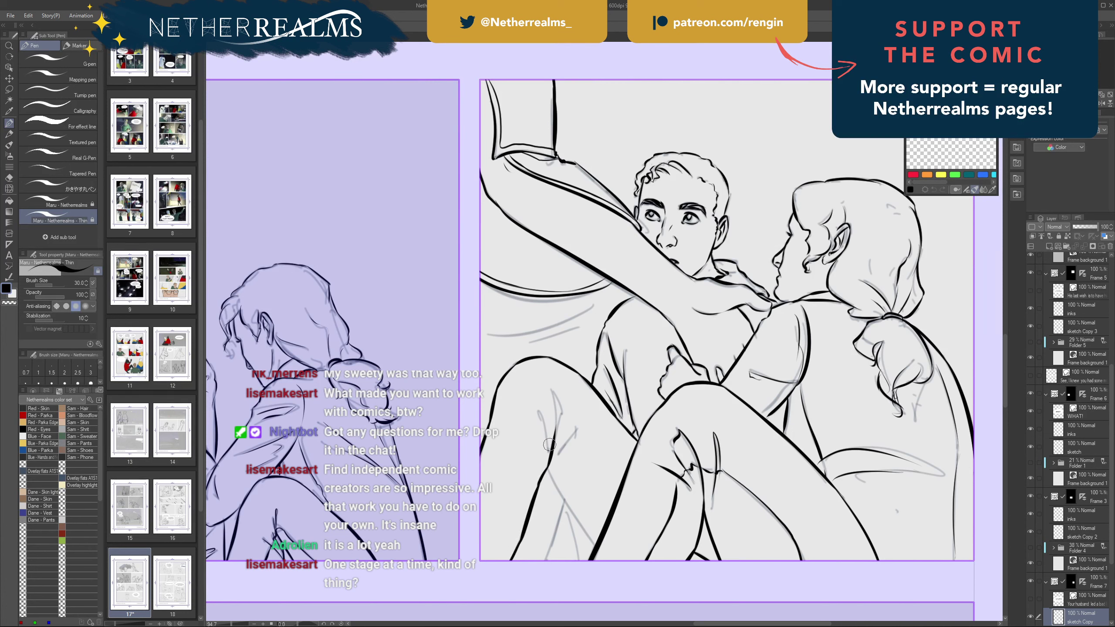
- Ink the fabric folds inside the leftmost knee and the short diverging lines between the legs at the panel's lower border
drag(551, 446, 541, 413)
key(ctrl+z)
mouse_move(553, 451)
mouse_down()
mouse_move(552, 390)
mouse_move(562, 411)
mouse_move(555, 439)
mouse_move(576, 418)
mouse_move(569, 439)
mouse_up()
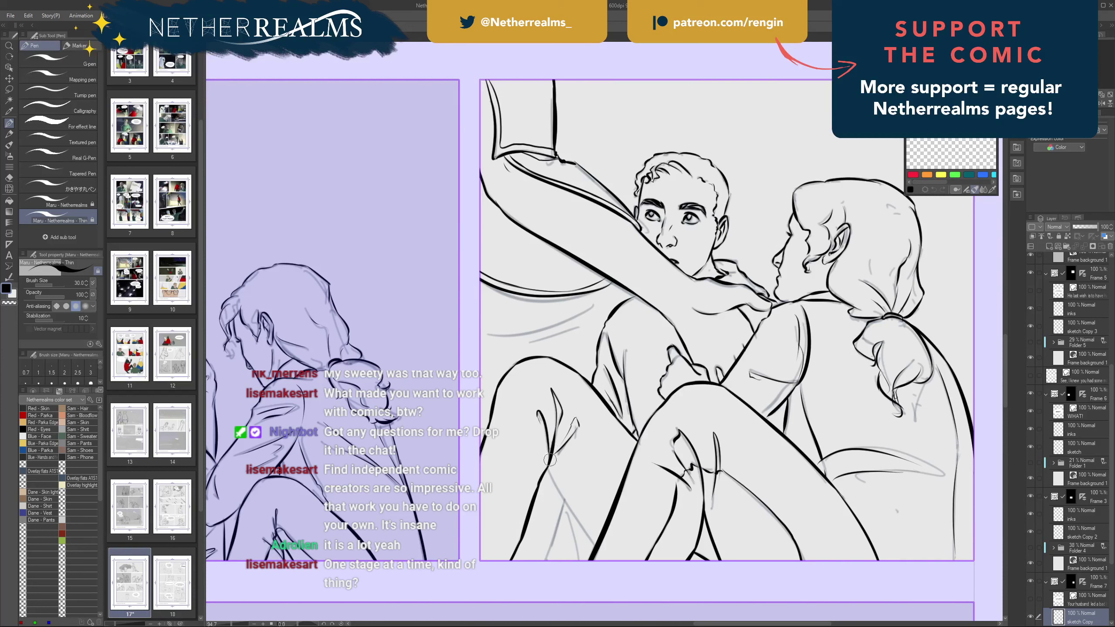
key(ctrl+z)
mouse_move(548, 469)
mouse_down()
mouse_move(598, 549)
mouse_move(581, 527)
mouse_up()
key(ctrl+z)
key(ctrl+z)
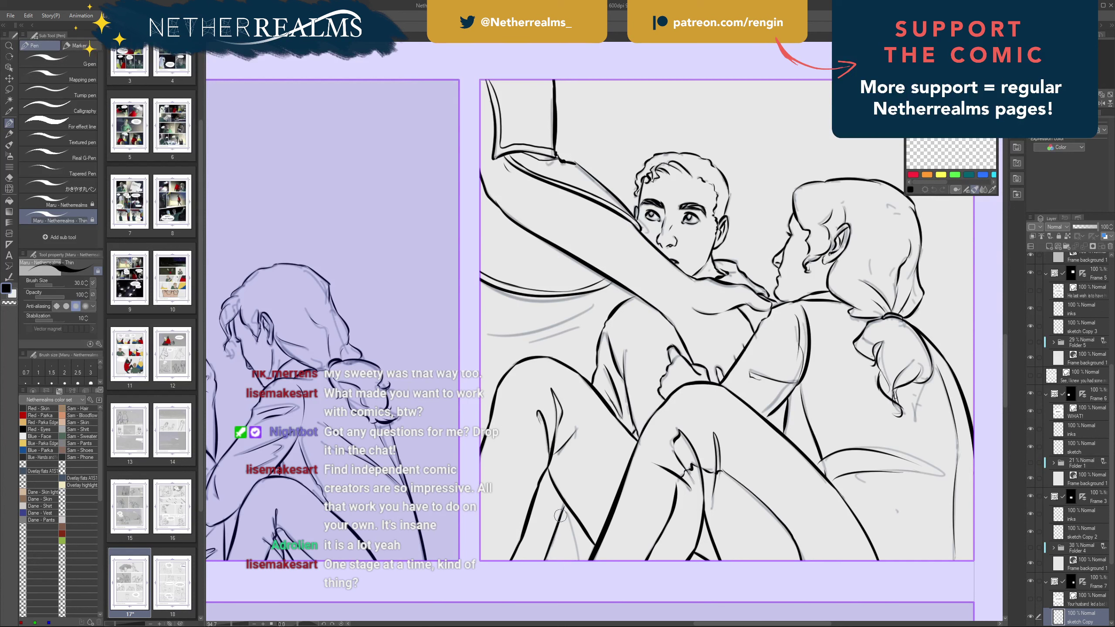
drag(566, 504, 545, 562)
drag(567, 513, 573, 559)
drag(550, 443, 514, 516)
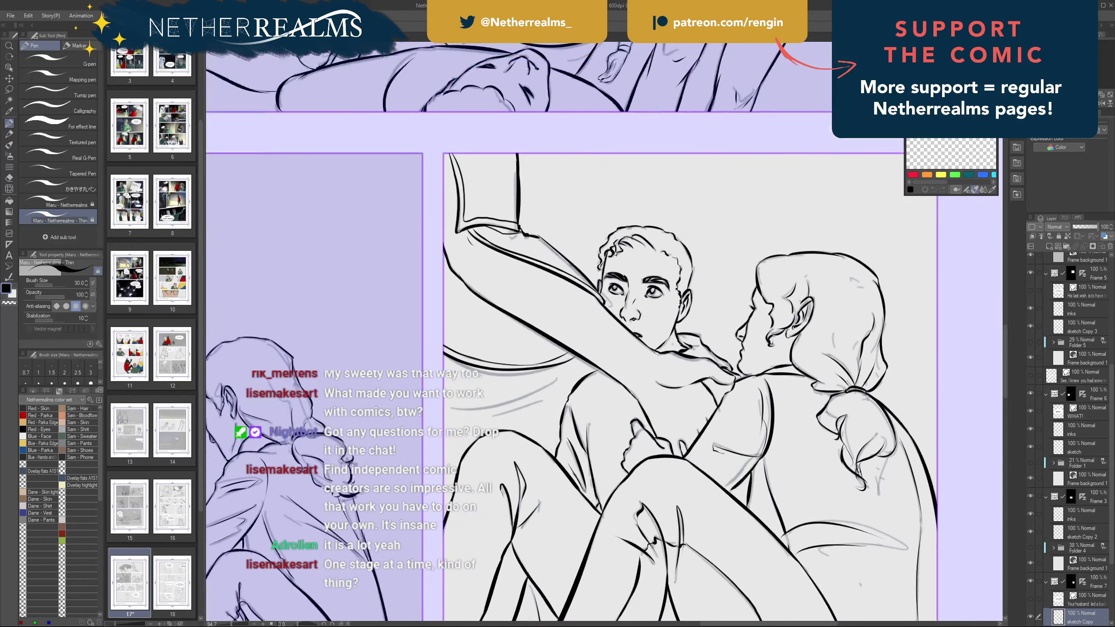
drag(588, 405, 632, 435)
key(ctrl+z)
key(ctrl+z)
- Review the inked panels in this row and the sketched "Let him die in peace" panel below them
drag(634, 474, 597, 462)
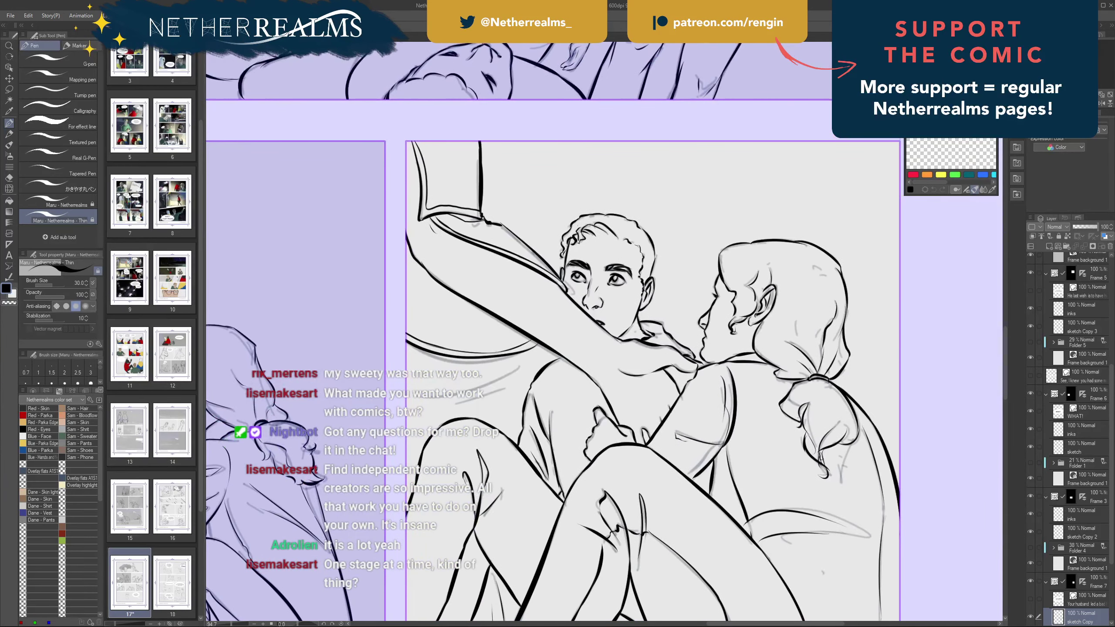
scroll(518, 480, down, 3)
drag(517, 480, 728, 397)
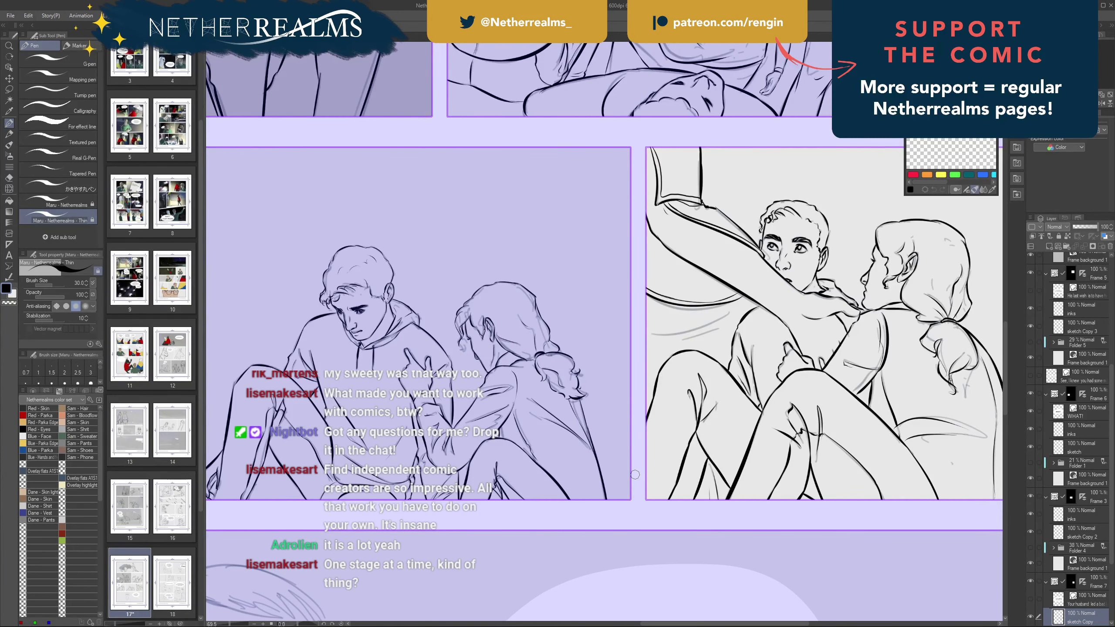
drag(634, 475, 703, 458)
scroll(602, 483, down, 1)
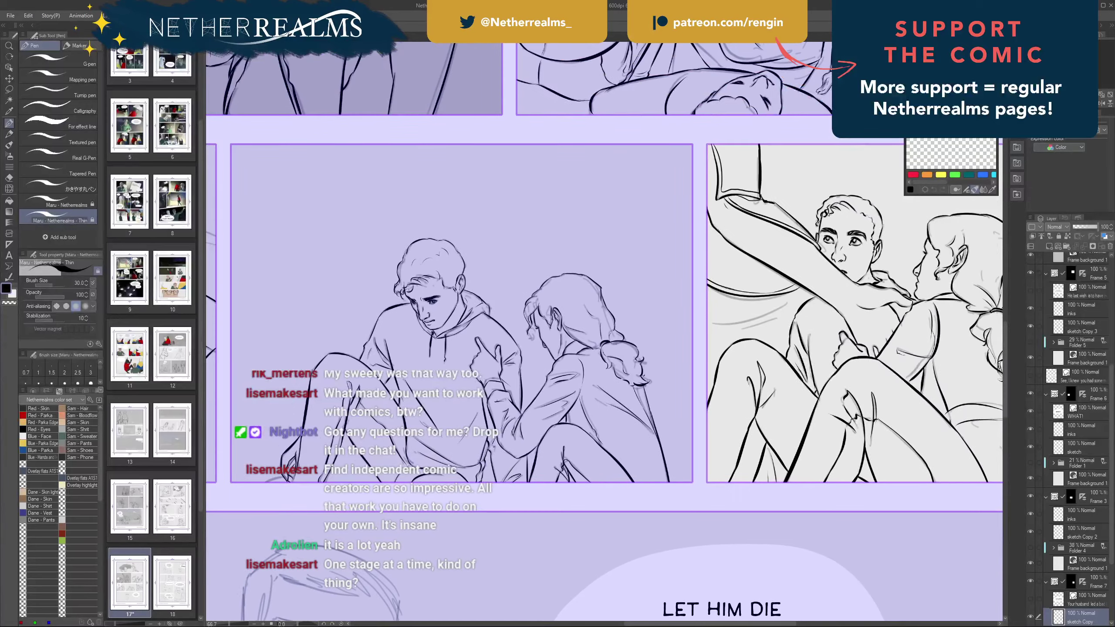
scroll(548, 480, down, 4)
mouse_move(548, 480)
mouse_down()
mouse_move(654, 320)
mouse_move(668, 260)
mouse_move(745, 223)
mouse_move(782, 246)
mouse_up()
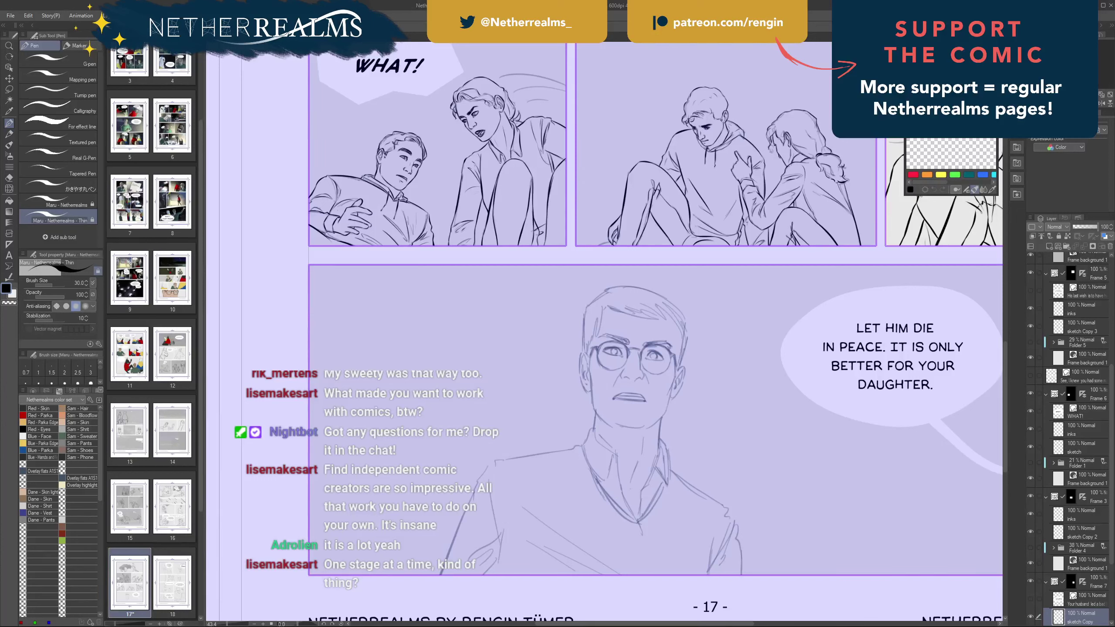
- Open pages 1, 9 and 10 of the comic in turn and examine their coloured panels
drag(201, 280, 201, 209)
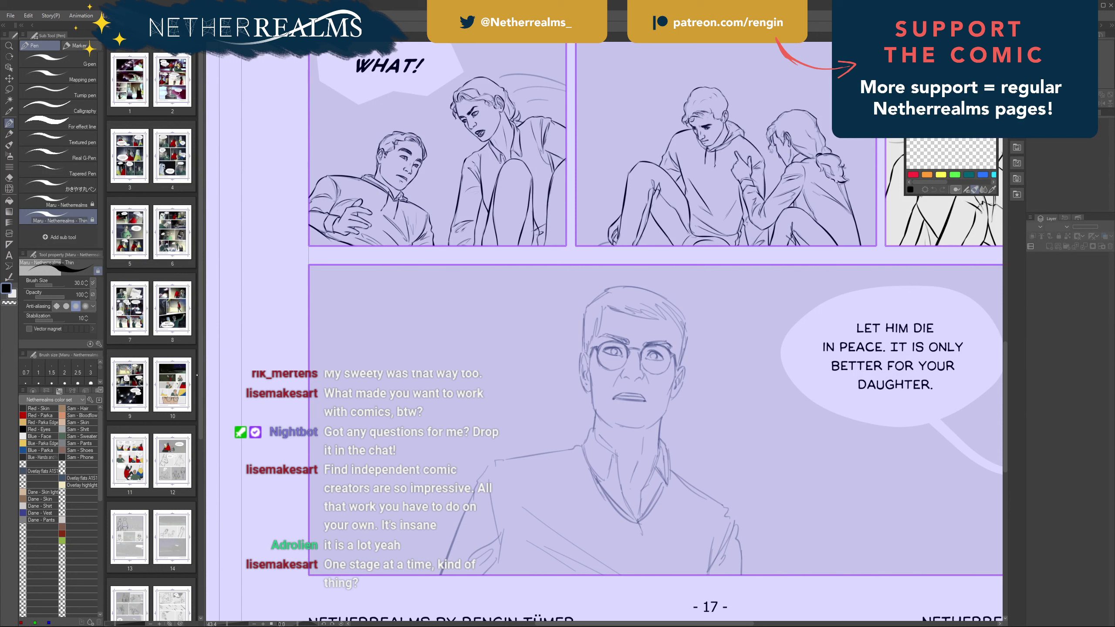
scroll(197, 413, down, 3)
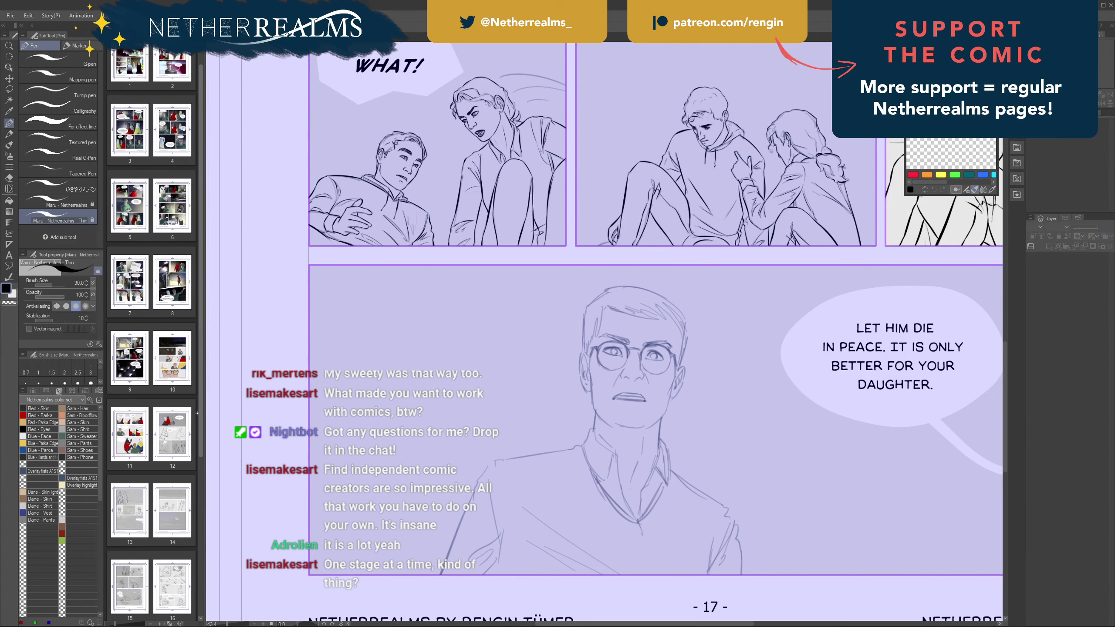
mouse_move(198, 413)
mouse_down()
mouse_move(198, 456)
mouse_move(197, 396)
mouse_up()
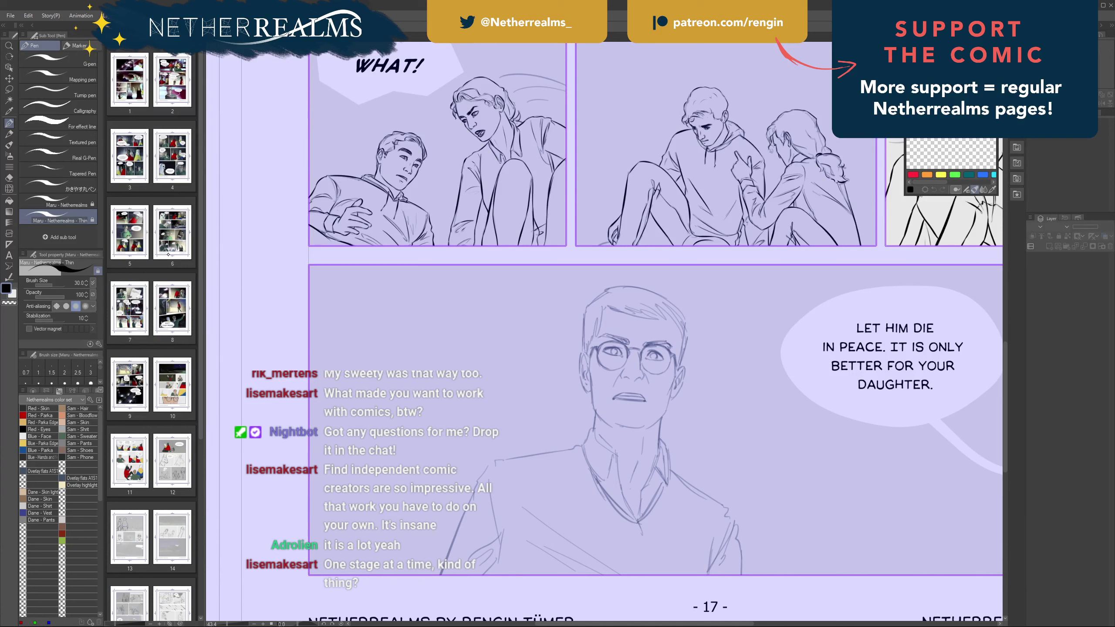
click(130, 400)
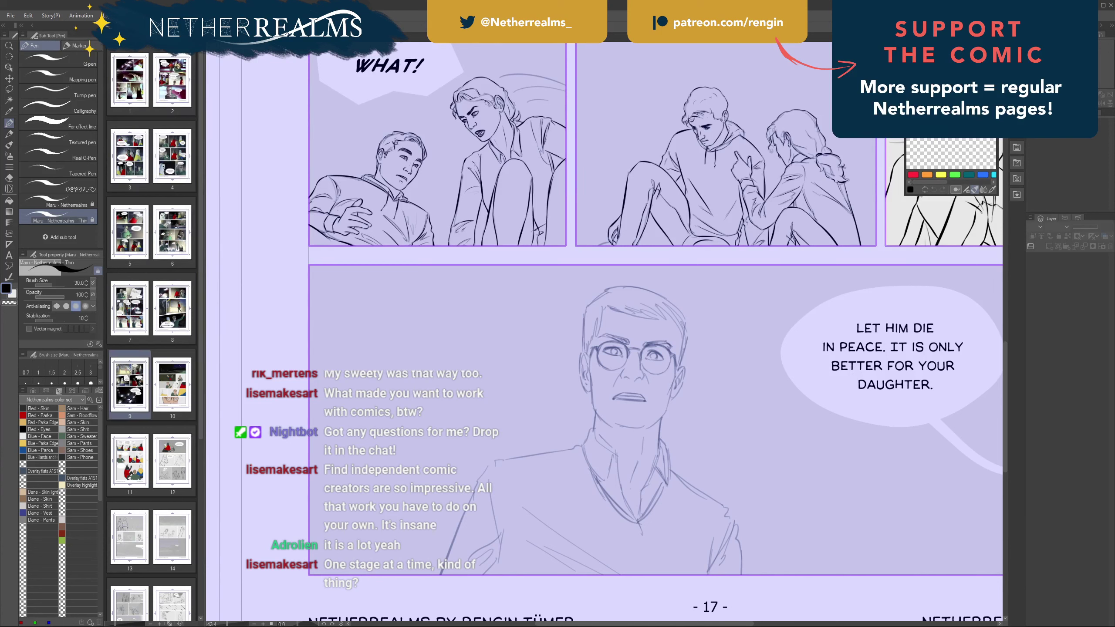
double_click(137, 91)
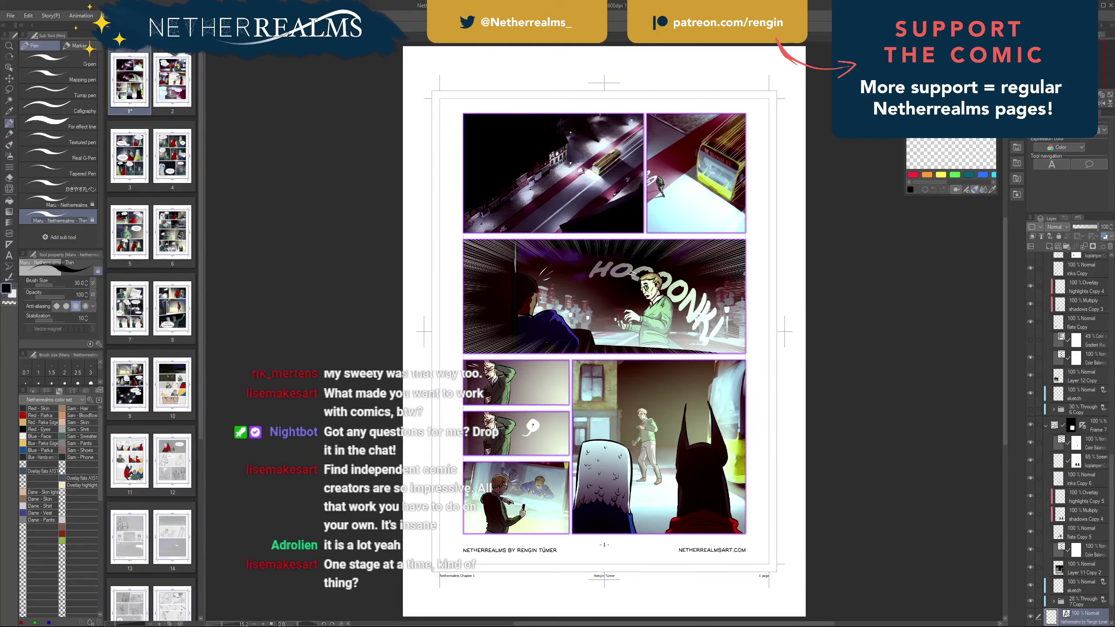
double_click(129, 388)
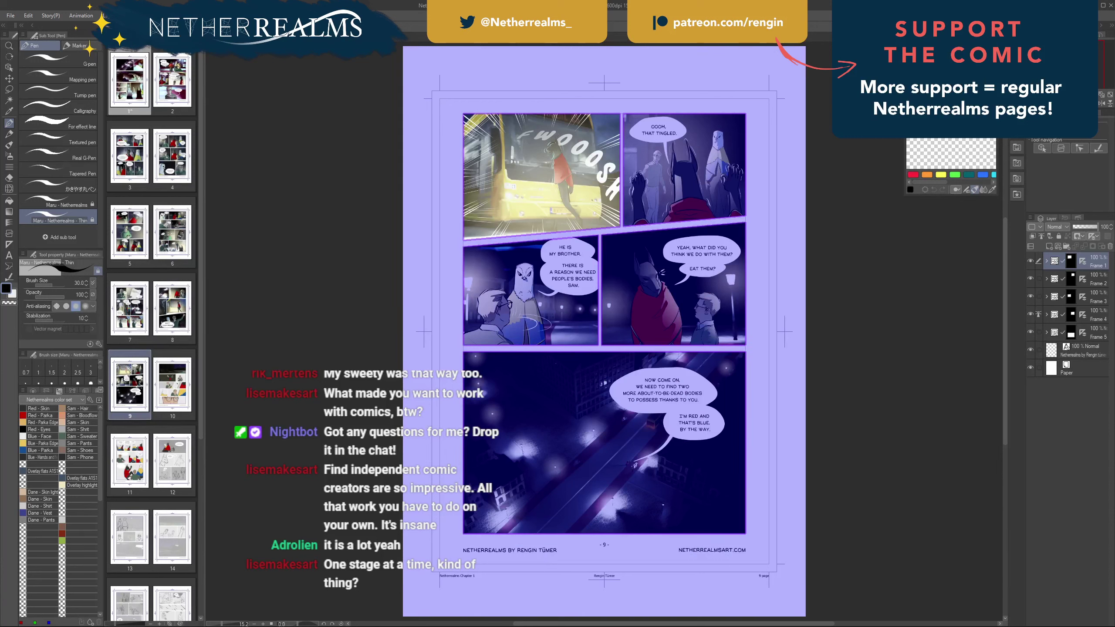
click(1082, 374)
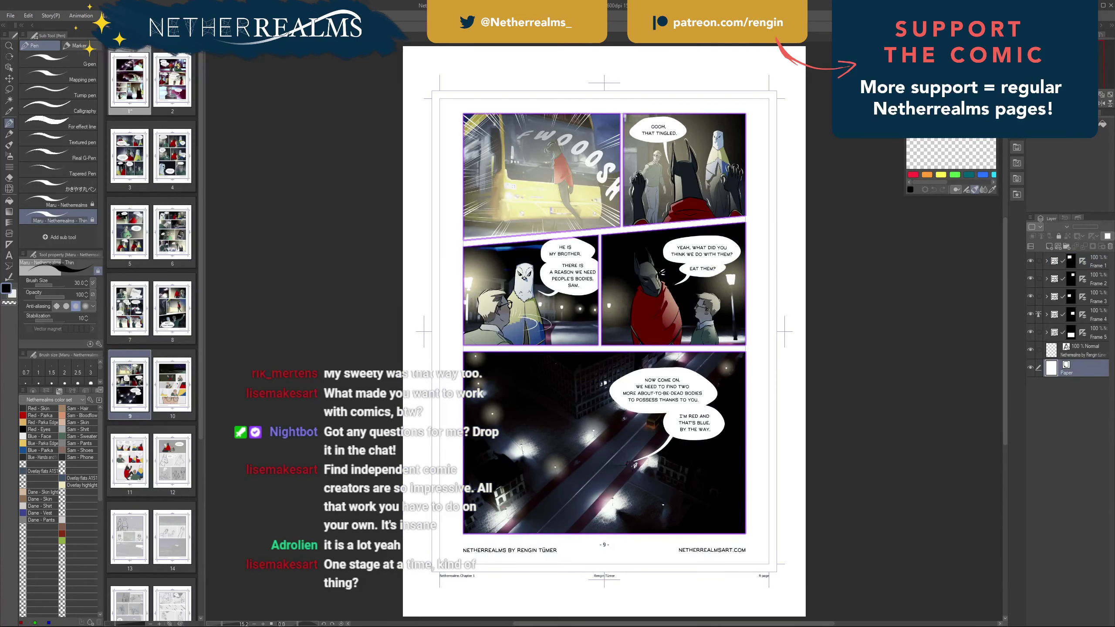
double_click(191, 386)
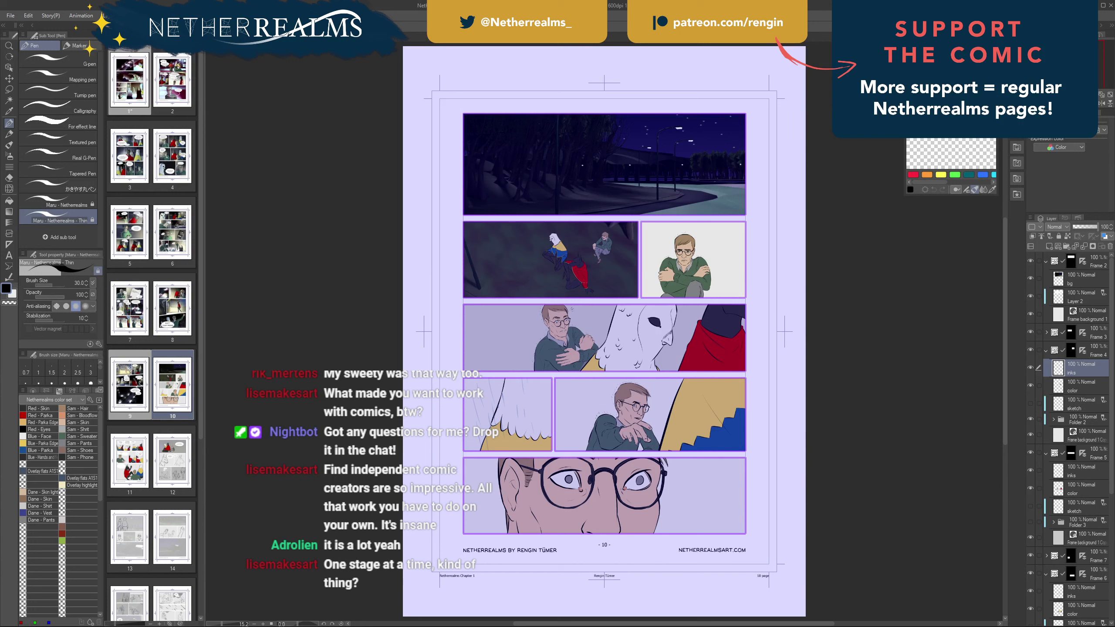
mouse_move(201, 263)
mouse_down()
mouse_move(200, 314)
mouse_move(201, 261)
mouse_up()
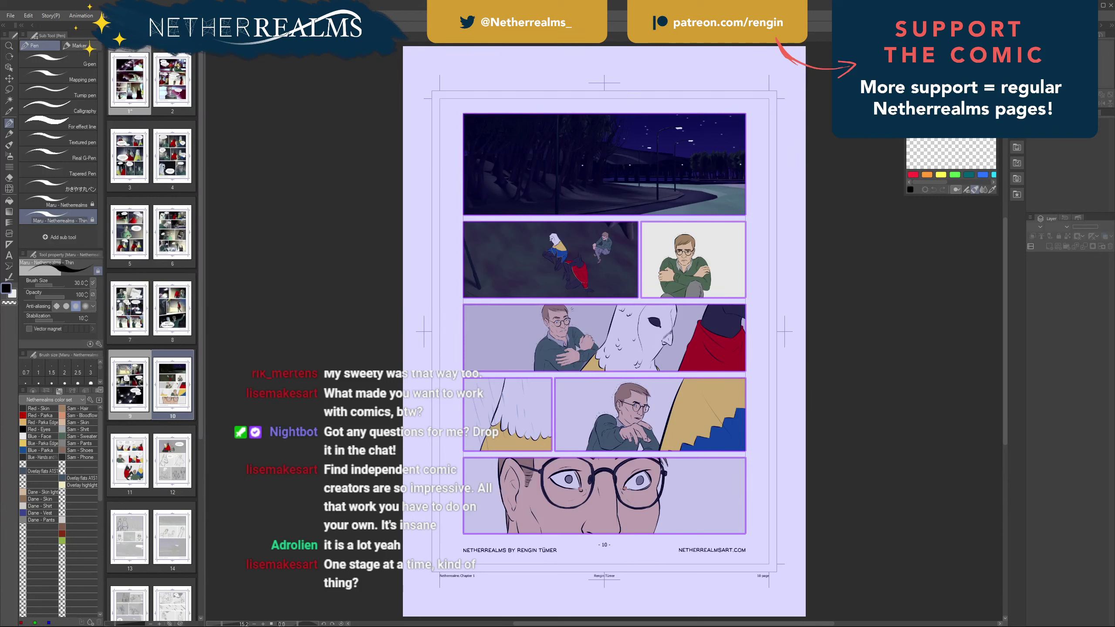
scroll(150, 332, down, 5)
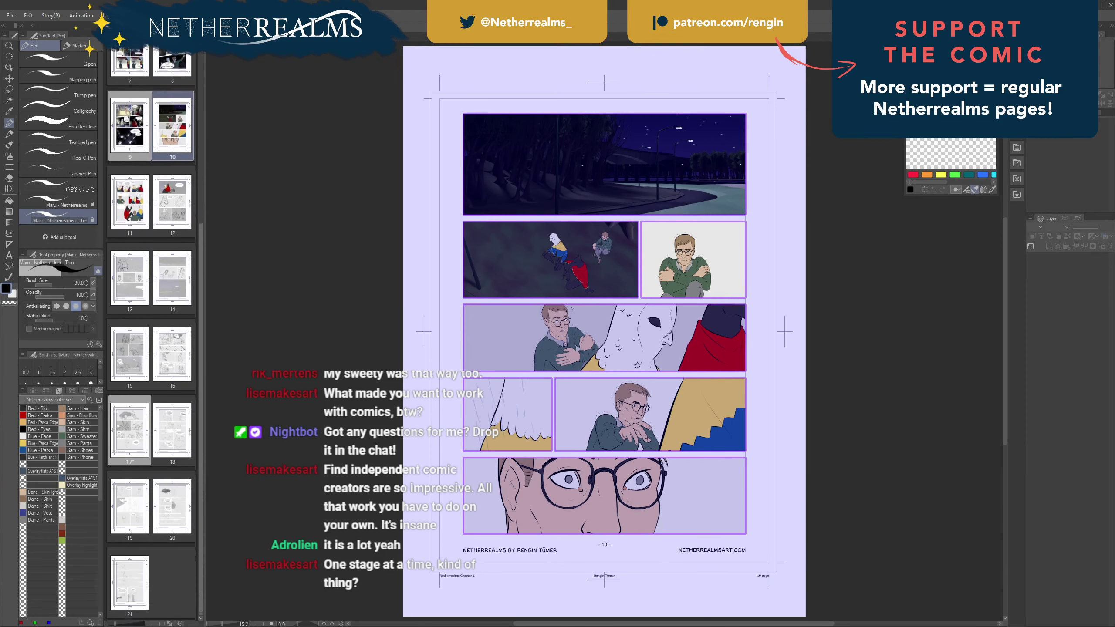
scroll(151, 332, up, 2)
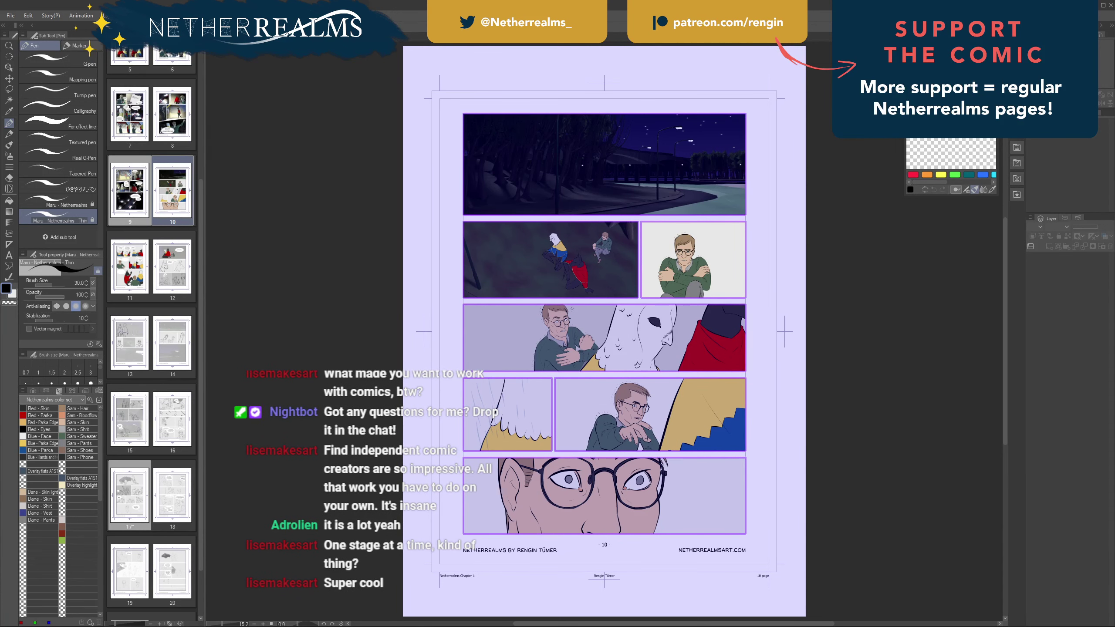
- Return to page 17 and examine the sketched portrait of the man with glasses
double_click(129, 495)
drag(632, 360, 603, 336)
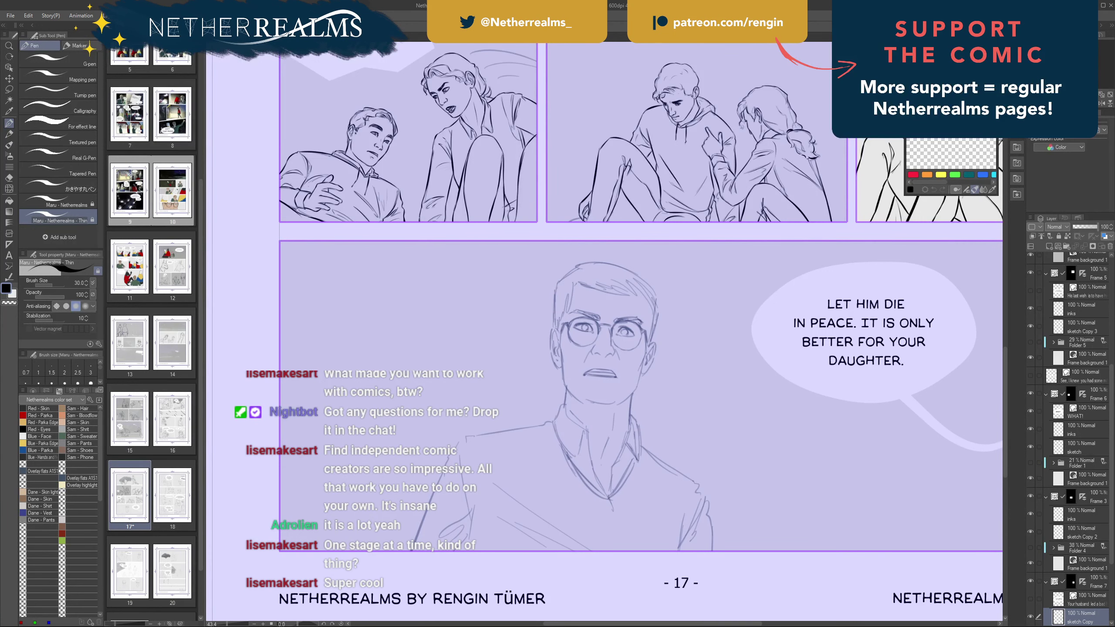
scroll(431, 421, up, 1)
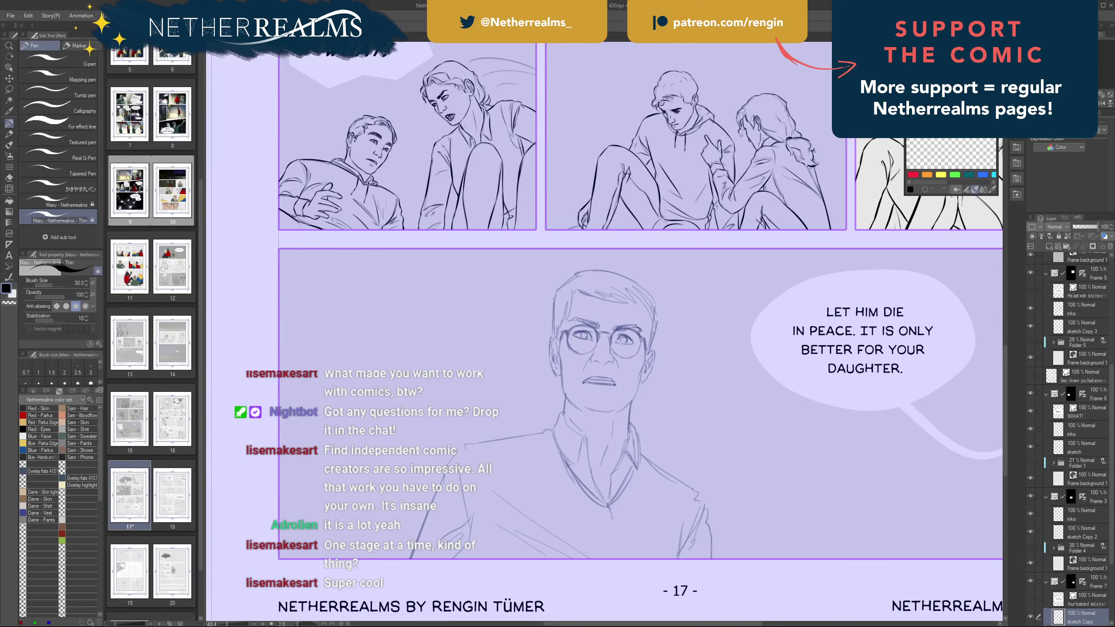
drag(653, 286, 629, 293)
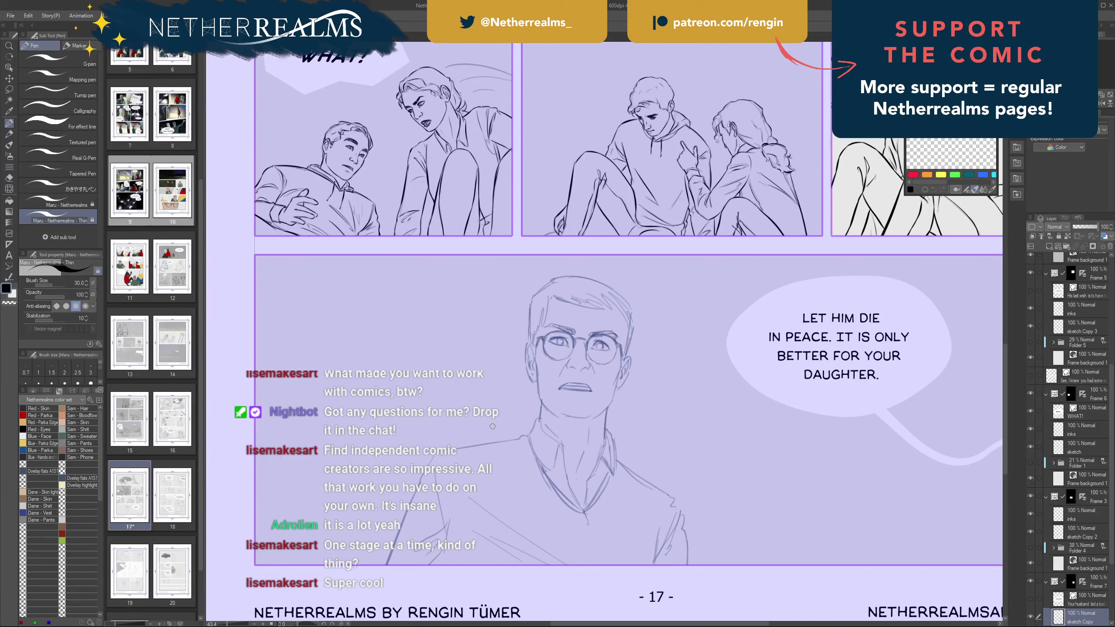
scroll(483, 364, up, 1)
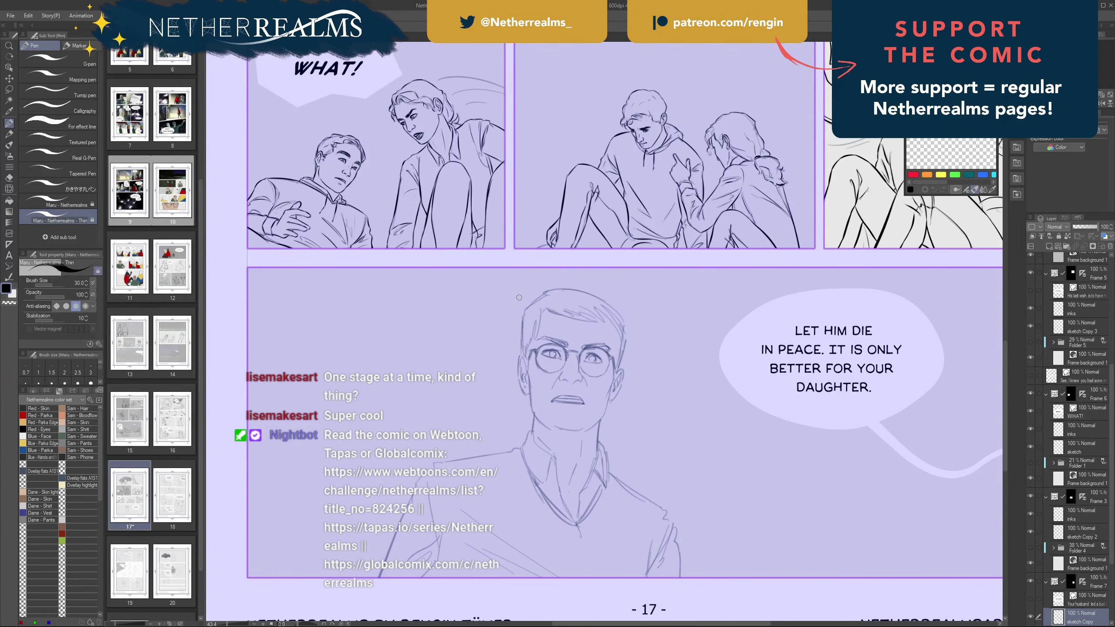
drag(518, 298, 557, 302)
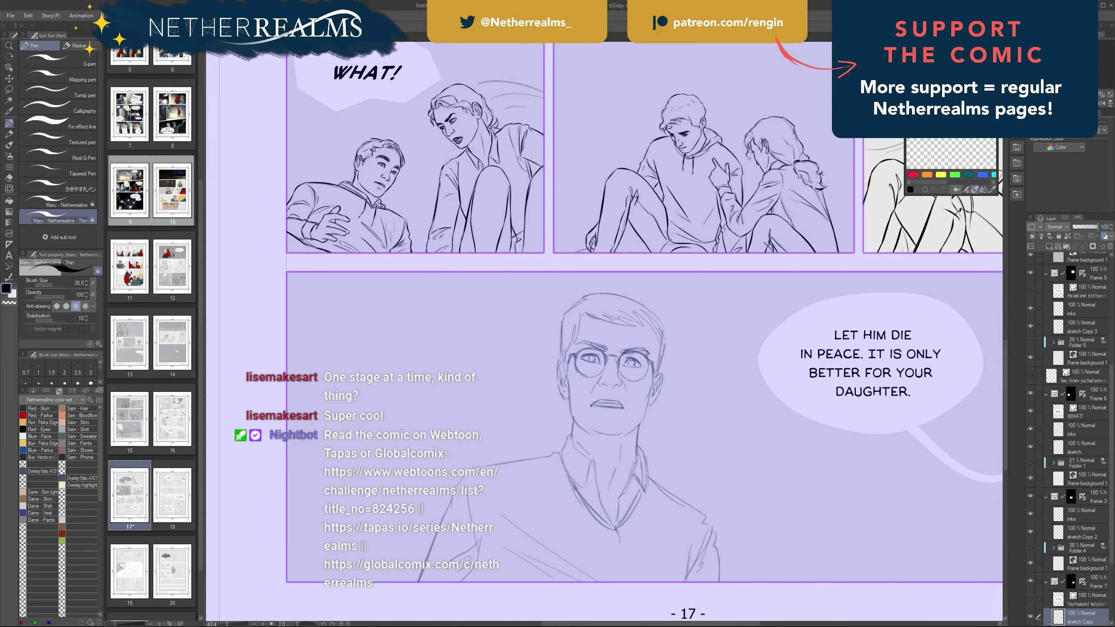
- Add a new layer named "inks" above the sketch Copy layer in Frame 7 and save the page
scroll(1070, 439, down, 5)
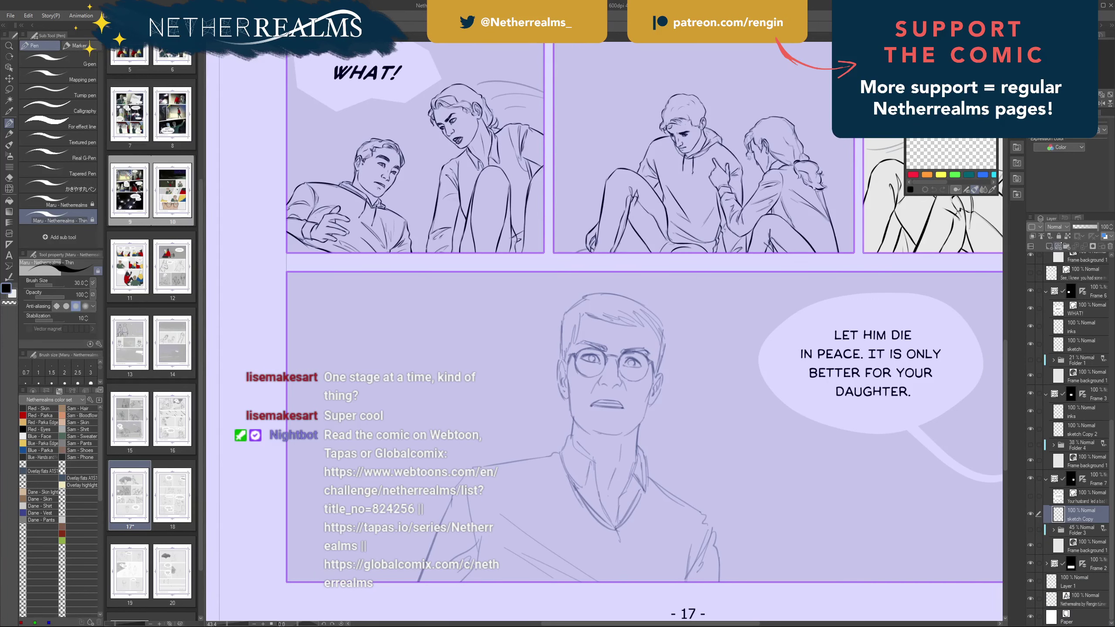
click(1049, 247)
double_click(1078, 517)
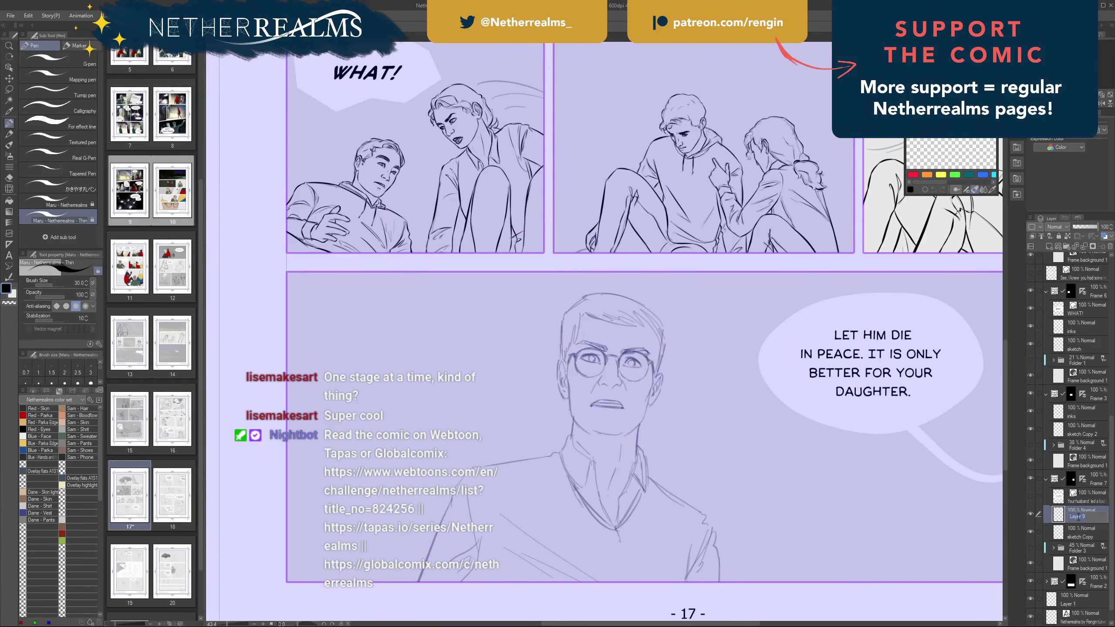
text(inks)
key(Return)
drag(615, 329, 640, 351)
key(ctrl+s)
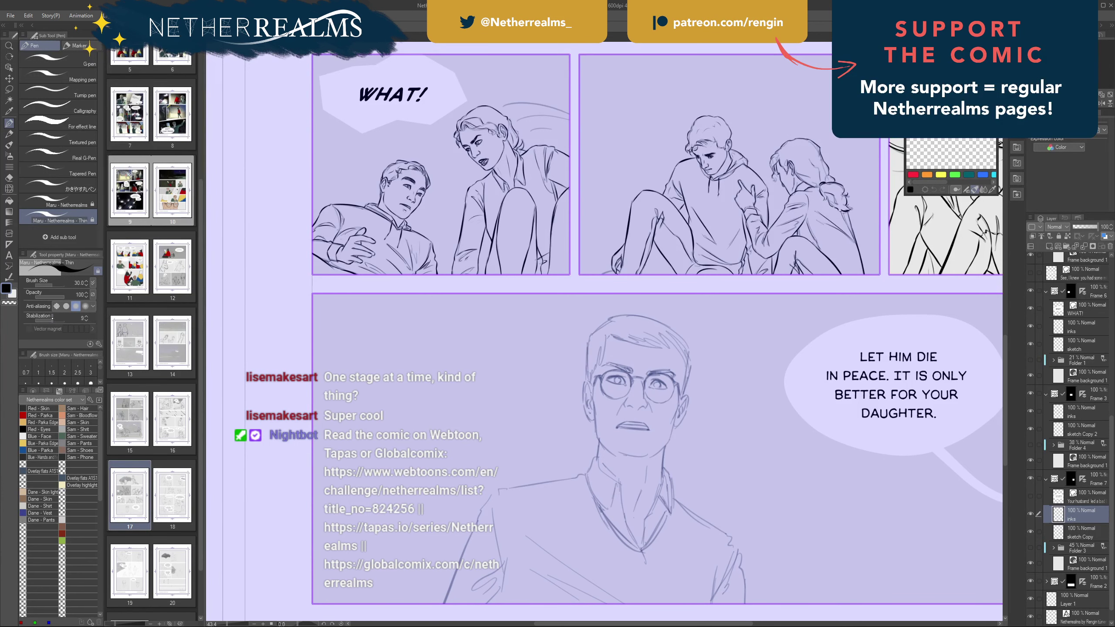
- Set the thin inking pen's stabilization to 55
drag(52, 317, 60, 320)
scroll(549, 469, up, 3)
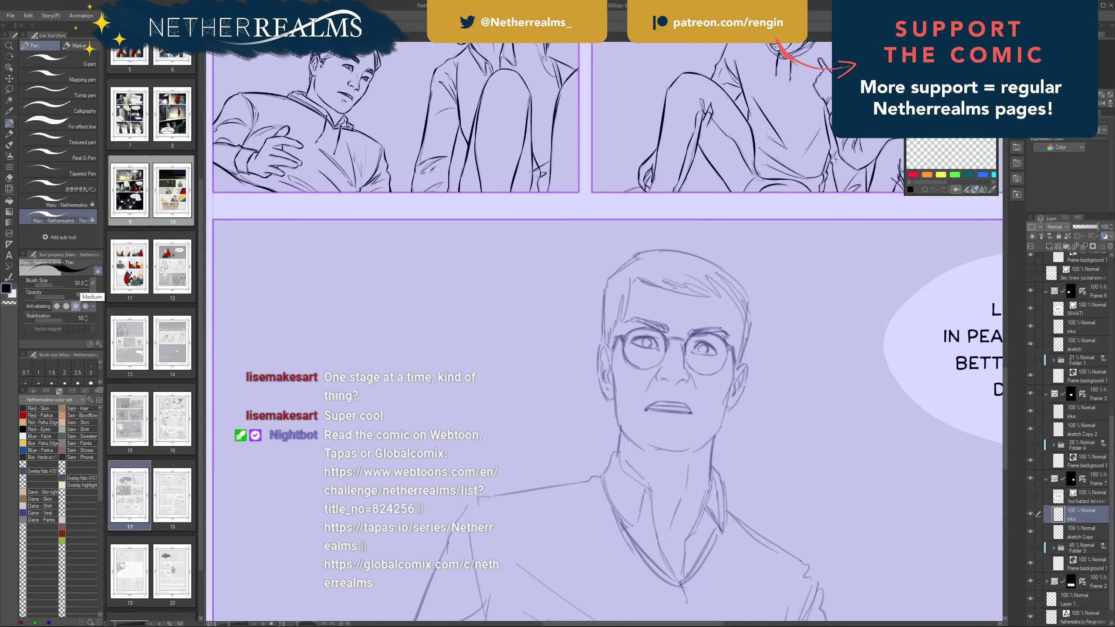
drag(747, 369, 641, 376)
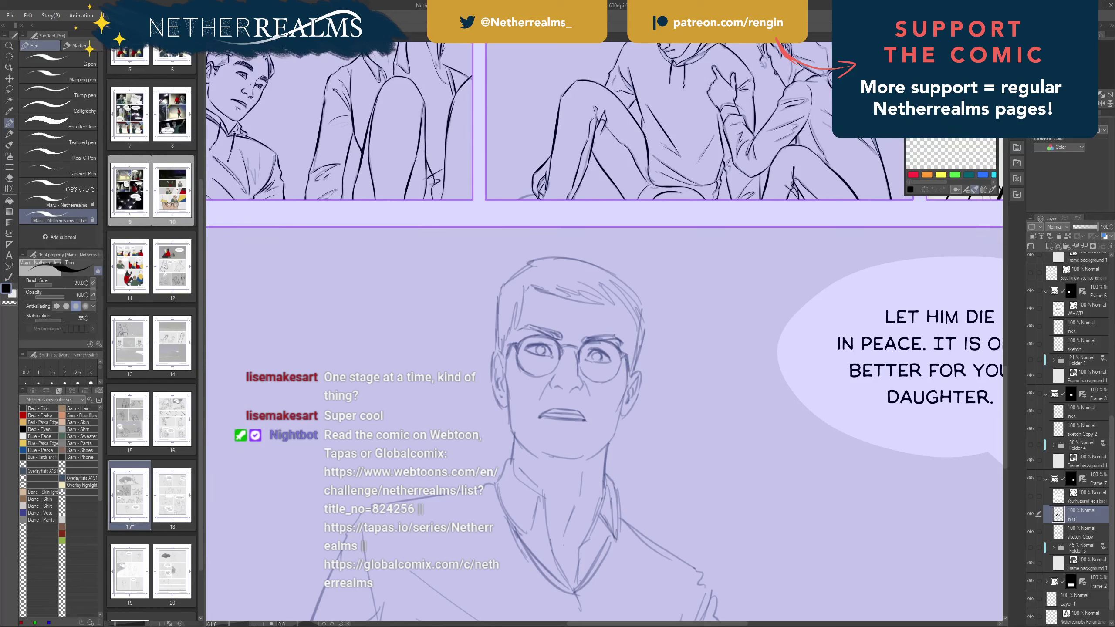
- Compare the inks layers of Frame 3 and Frame 7 and toggle layer visibility to check which layer holds the light grey panel's linework
drag(729, 281, 392, 445)
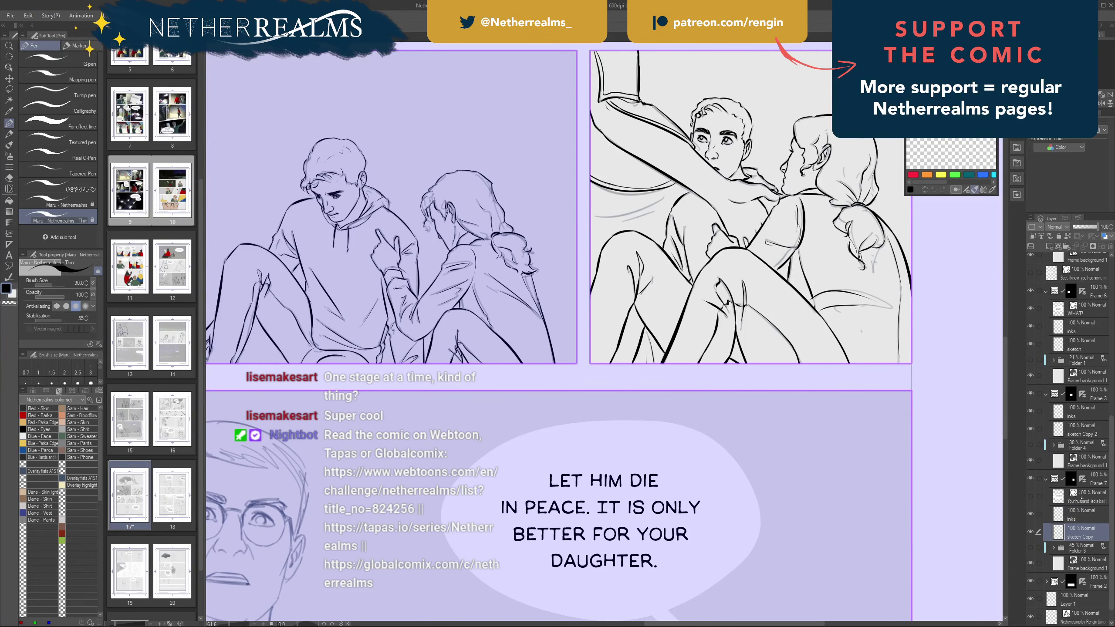
drag(702, 263, 609, 404)
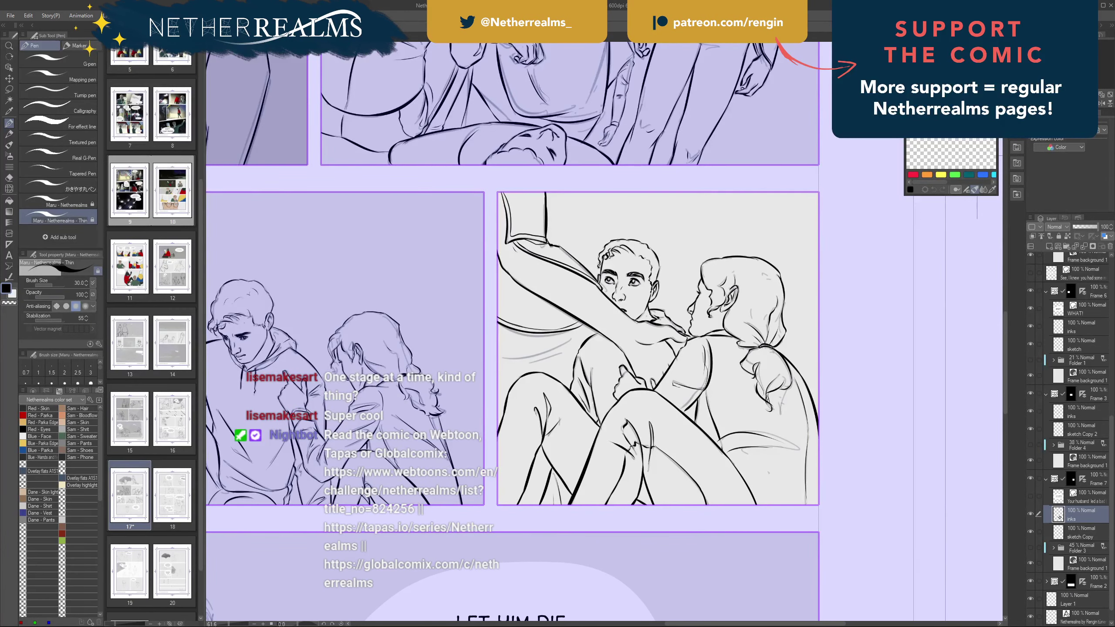
click(8, 177)
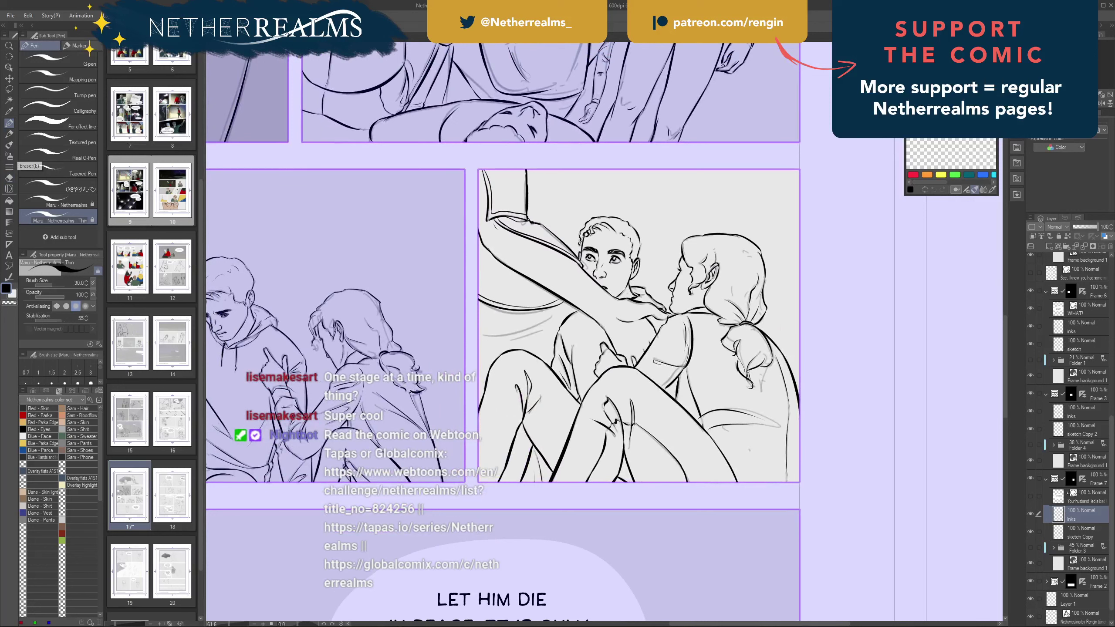
click(1030, 514)
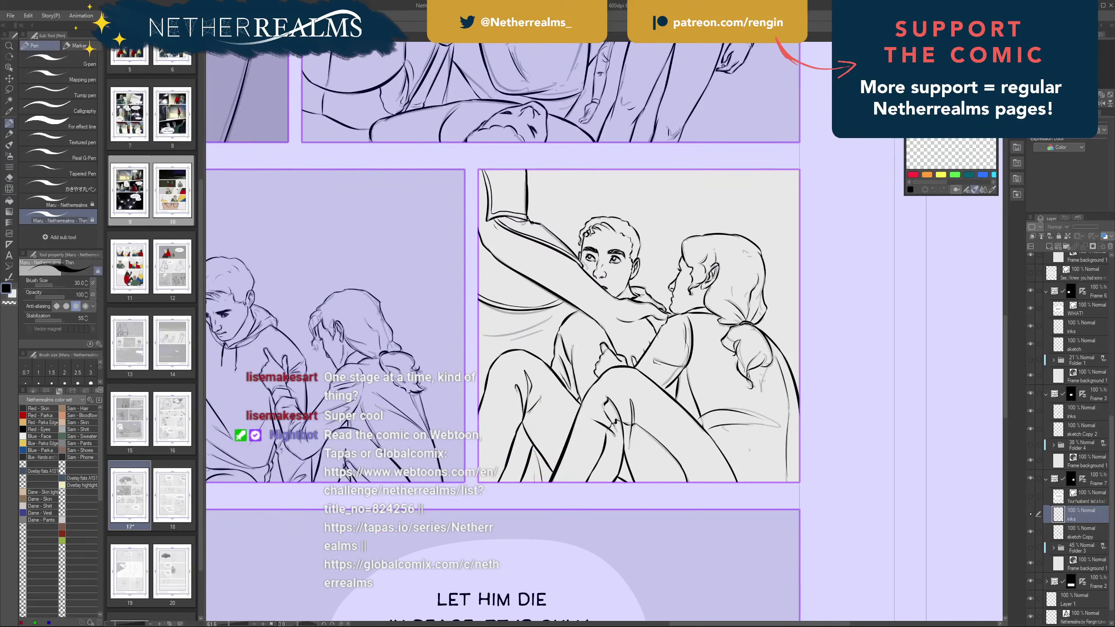
click(1030, 514)
click(1061, 414)
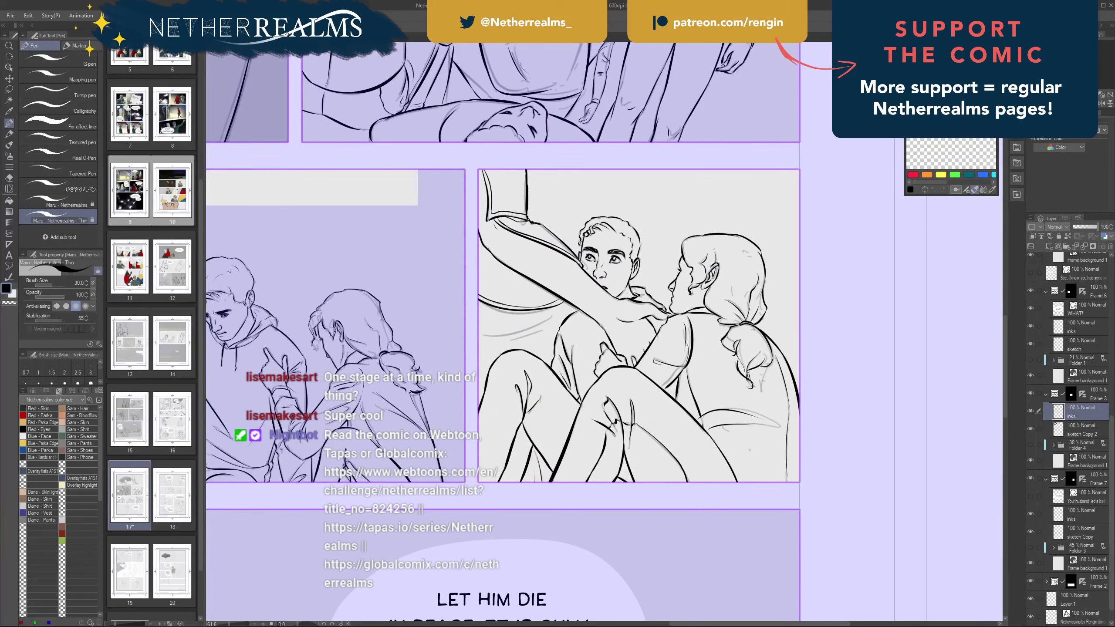
click(1059, 513)
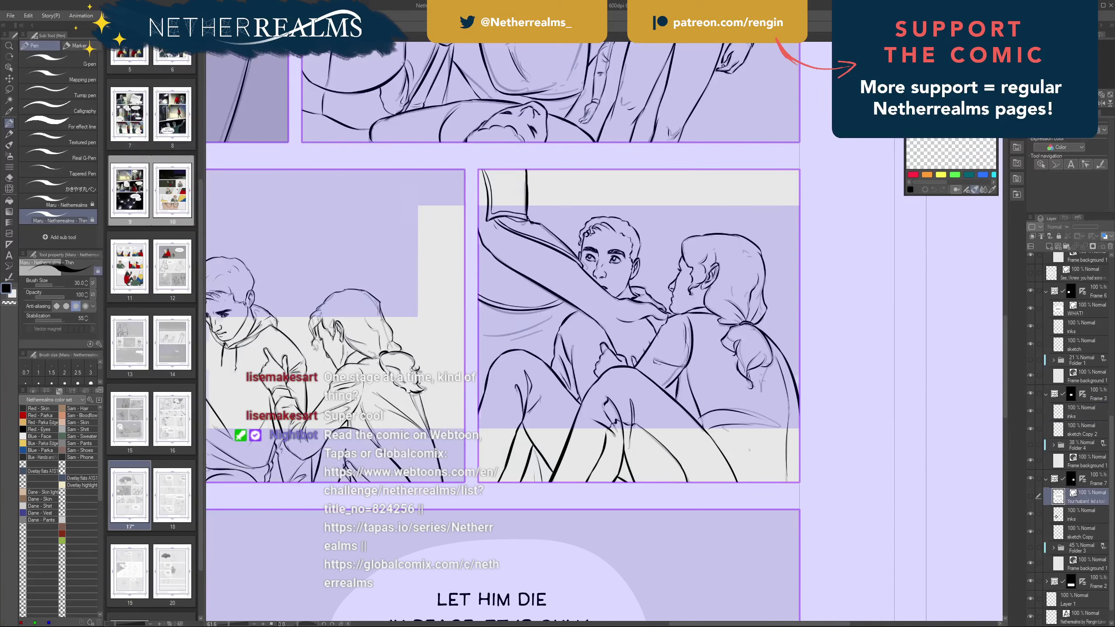
click(1030, 516)
click(1030, 514)
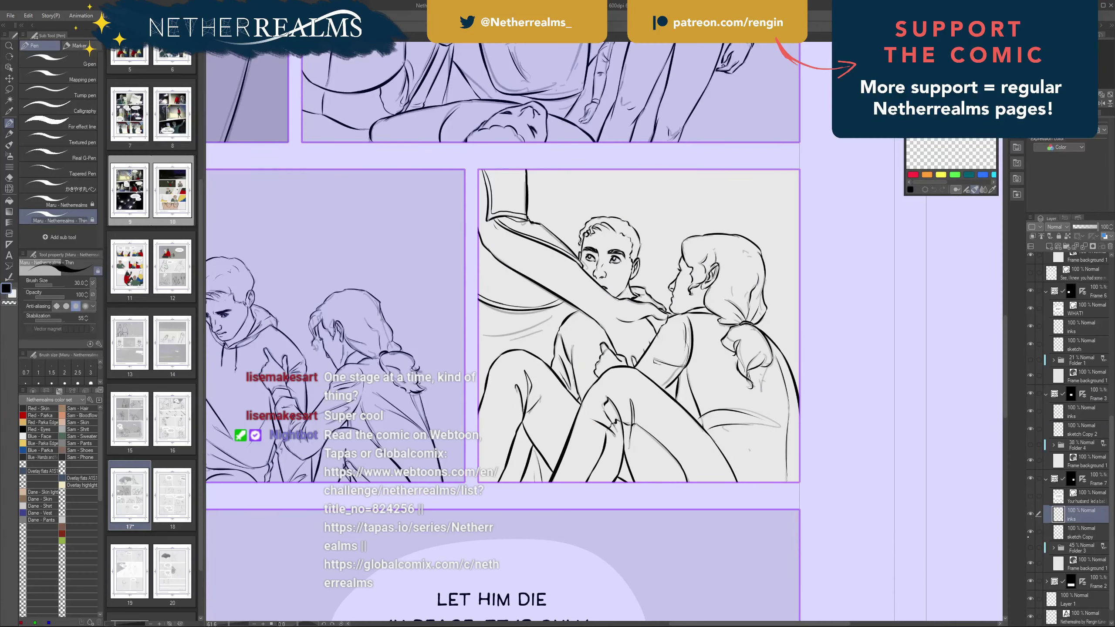
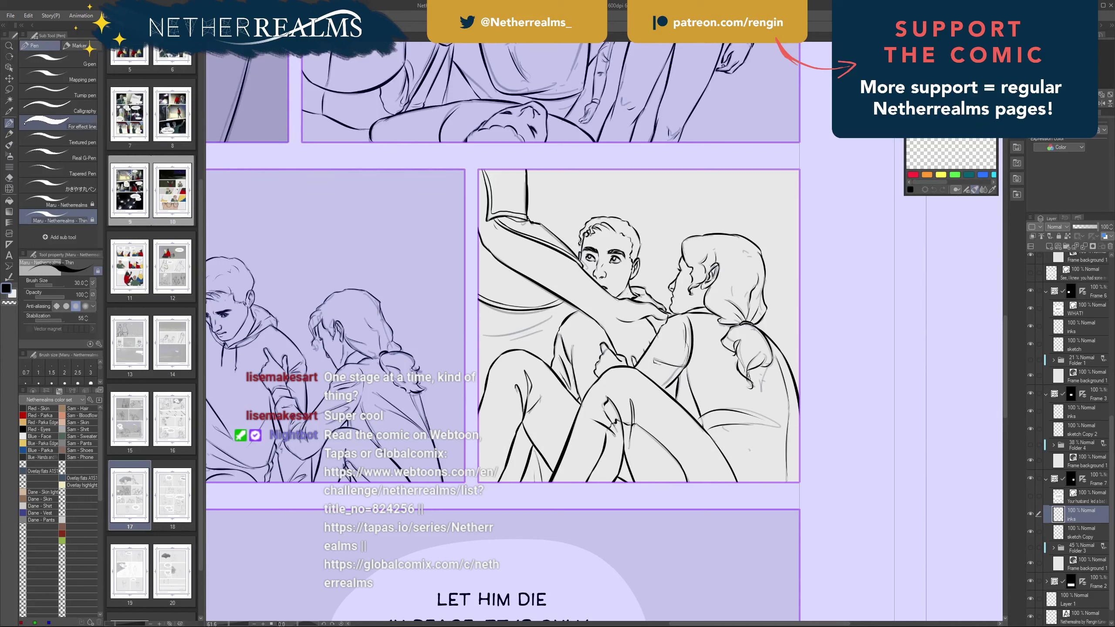
- Try to isolate the inked upper outline of the outstretched arm on the sketch Copy layer with Auto select
click(8, 100)
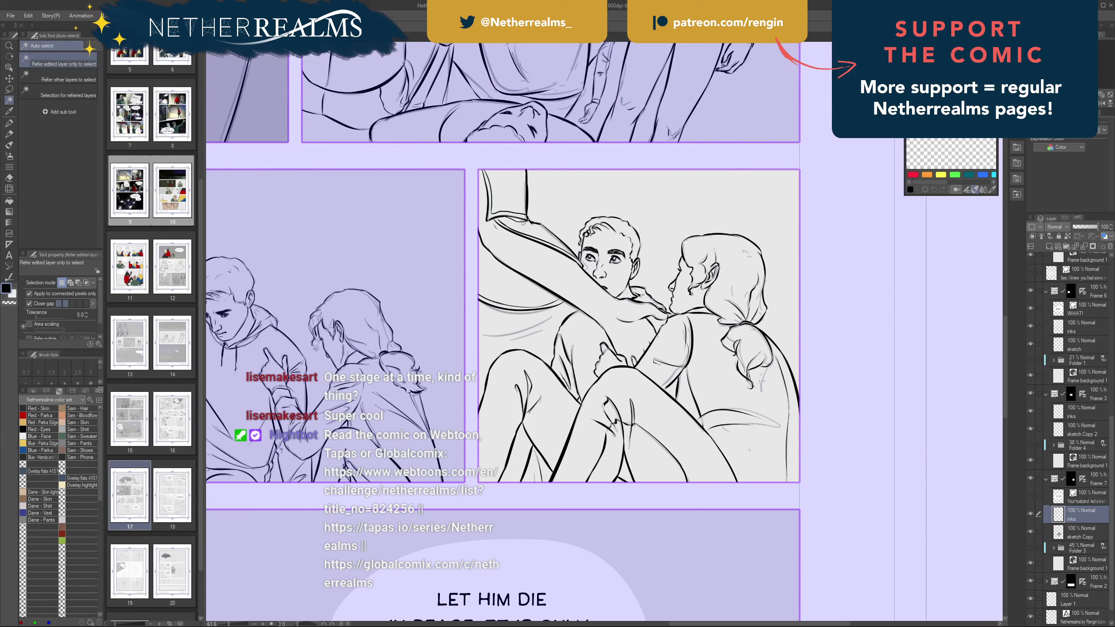
click(1058, 533)
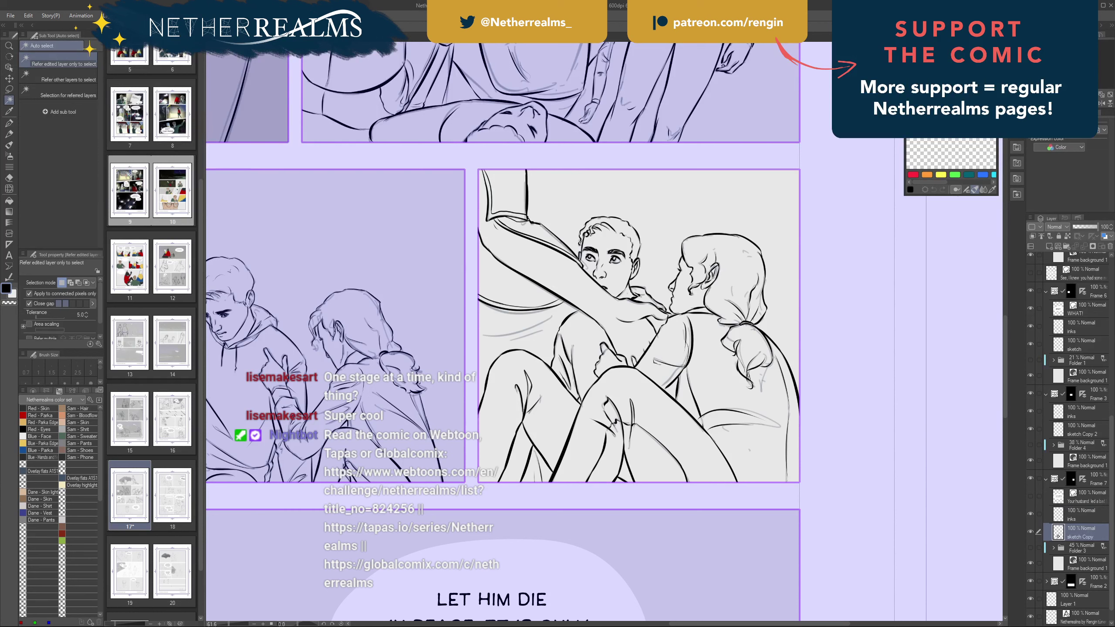
scroll(597, 396, up, 2)
drag(577, 141, 614, 148)
drag(620, 102, 583, 158)
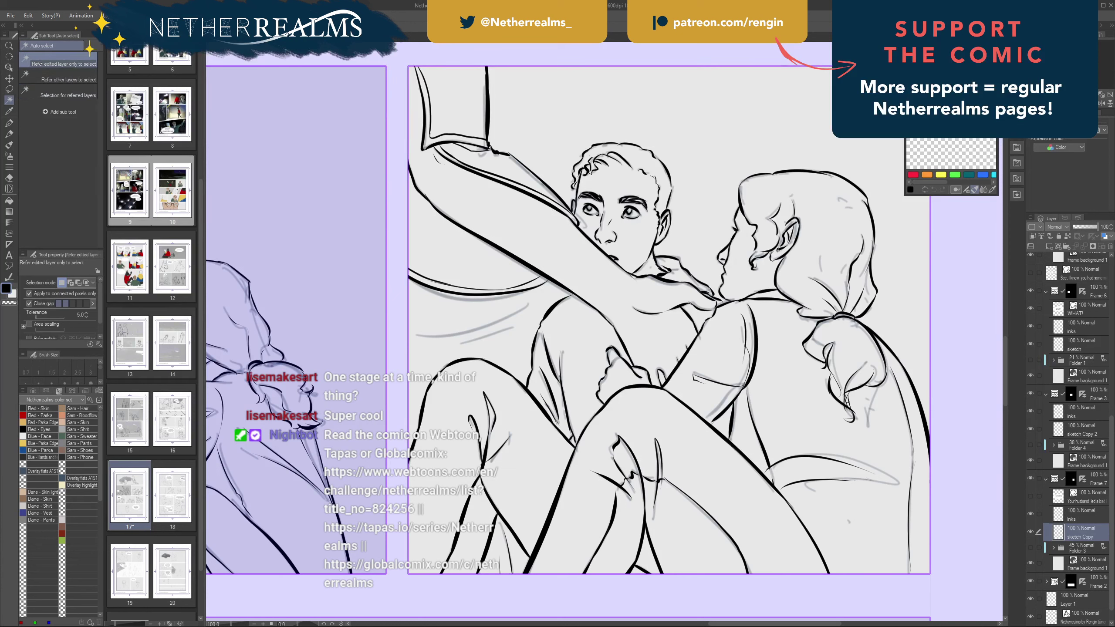
click(544, 198)
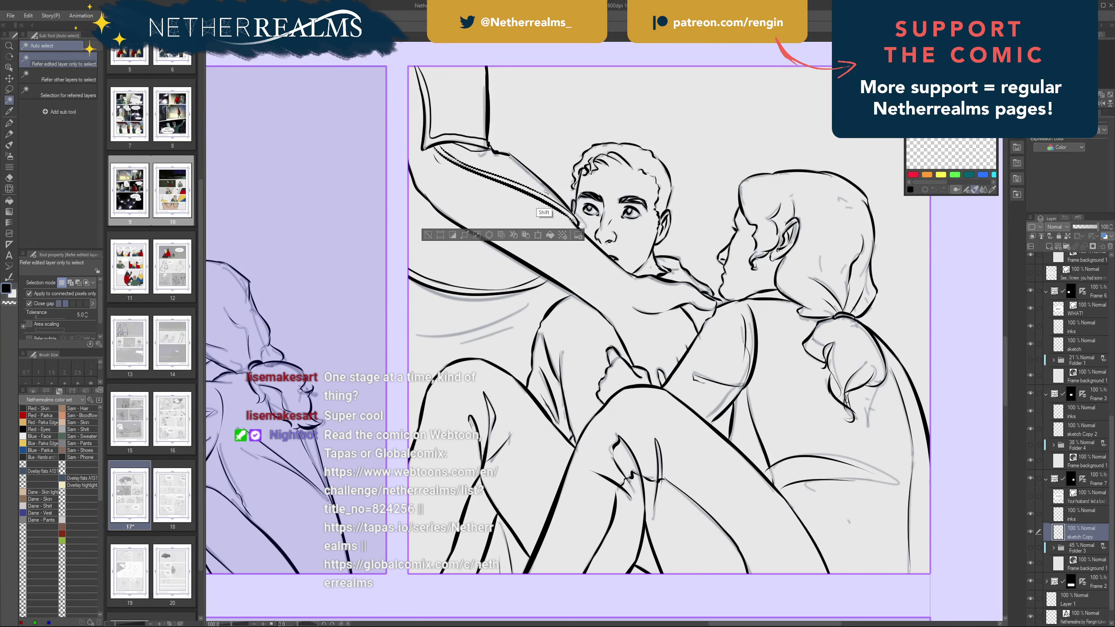
shift+click(549, 199)
drag(531, 68, 549, 141)
scroll(430, 152, up, 3)
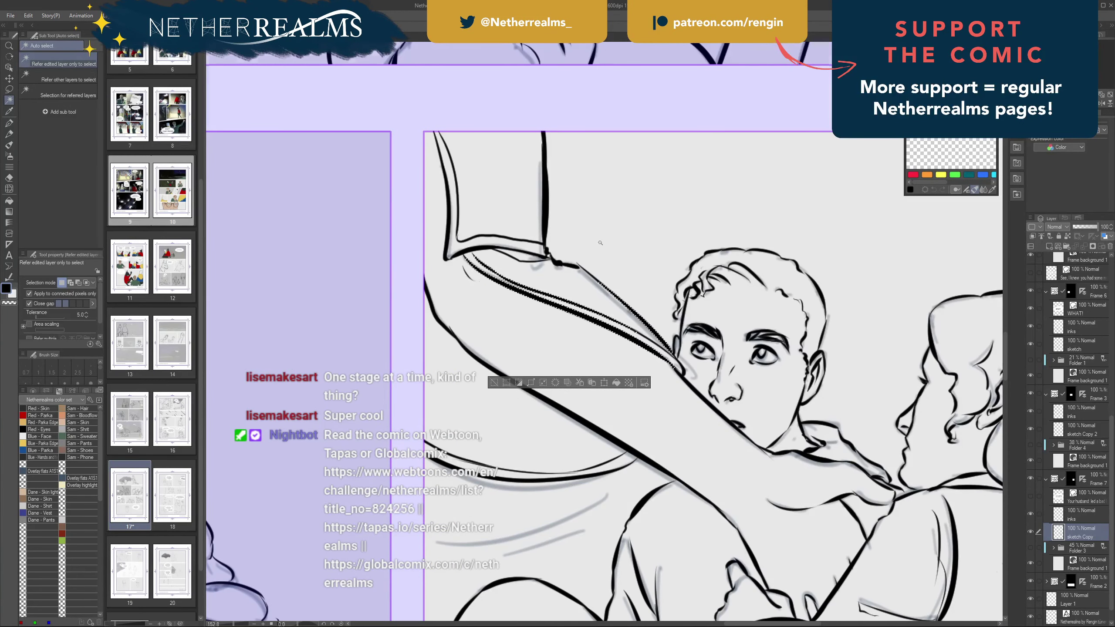
- Try to extend the selection to the shoulder contour and the black lines of the sleeve above the arm
scroll(600, 242, up, 2)
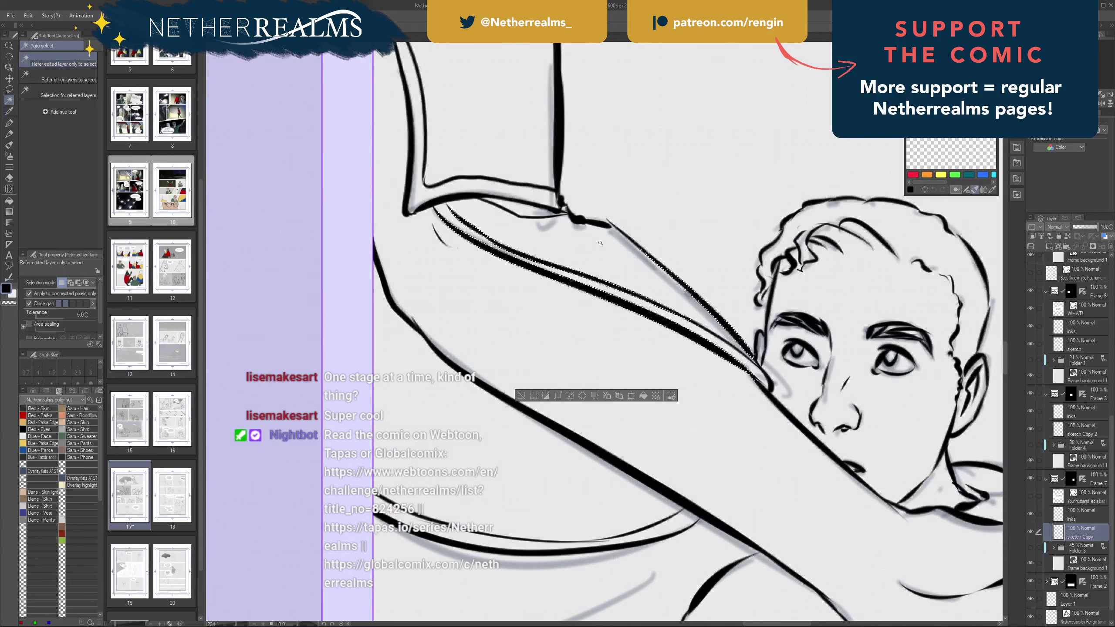
shift+click(585, 240)
shift+click(554, 152)
shift+click(426, 111)
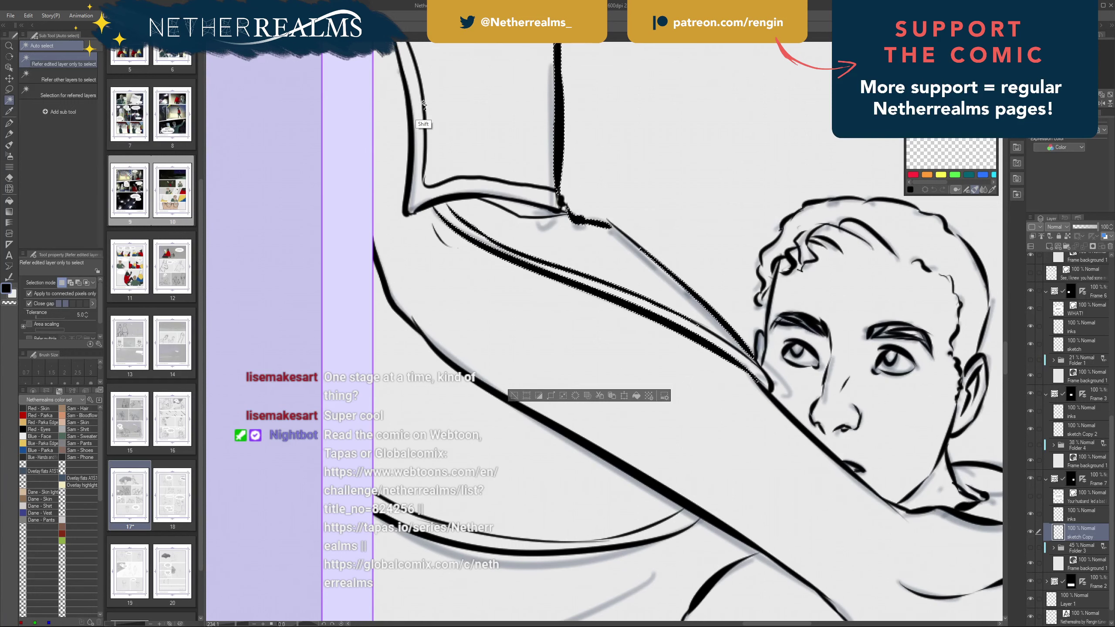
shift+click(407, 90)
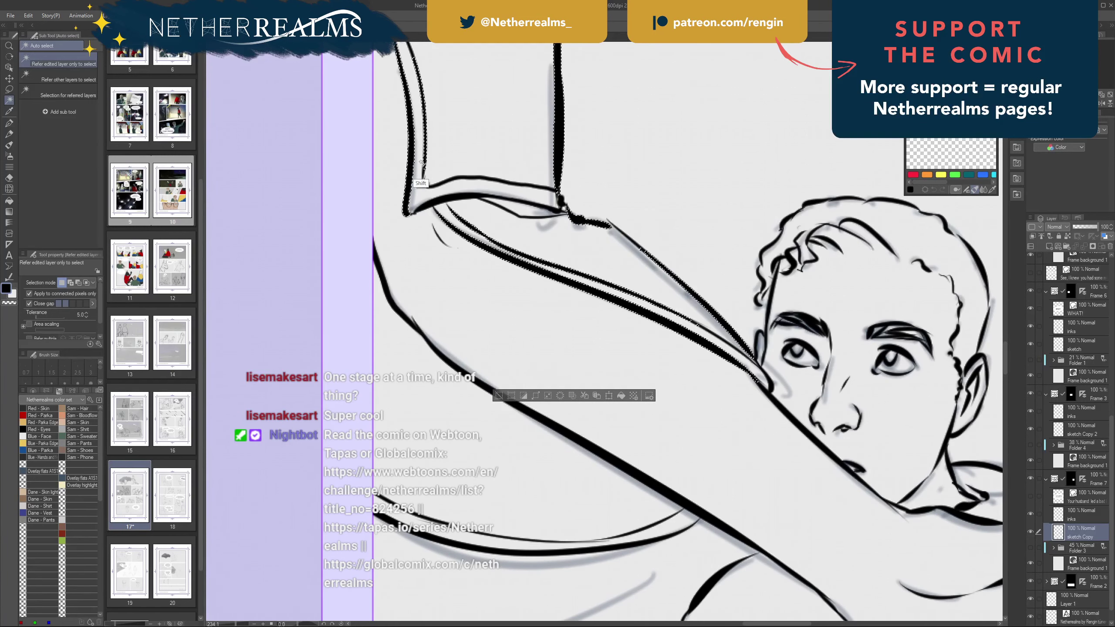
scroll(434, 373, down, 3)
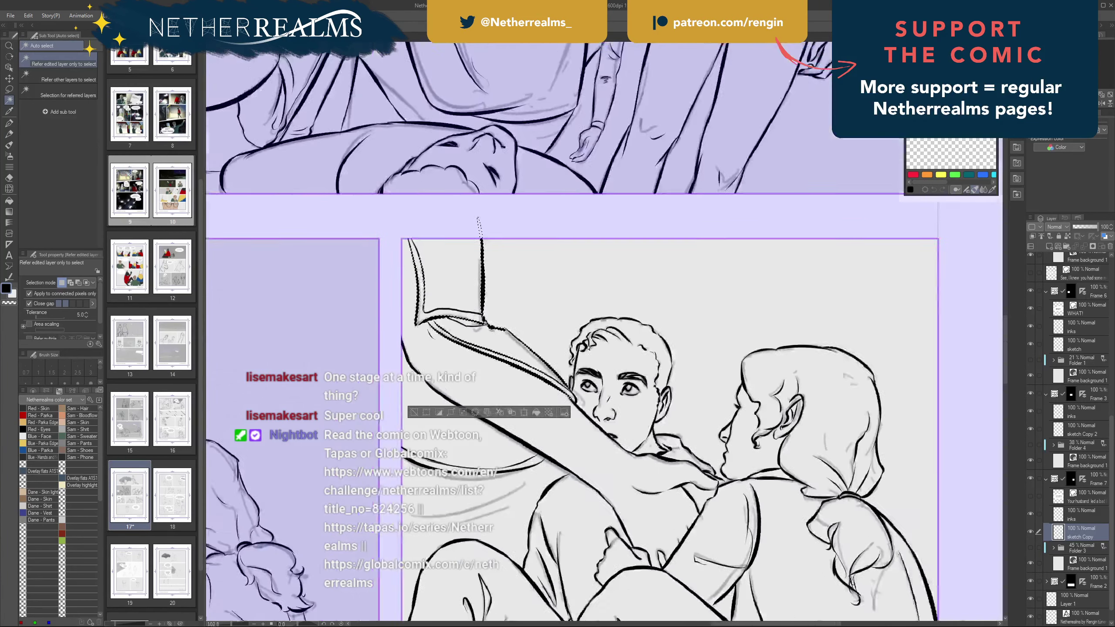
mouse_move(437, 378)
mouse_down()
mouse_move(424, 142)
mouse_move(404, 218)
mouse_up()
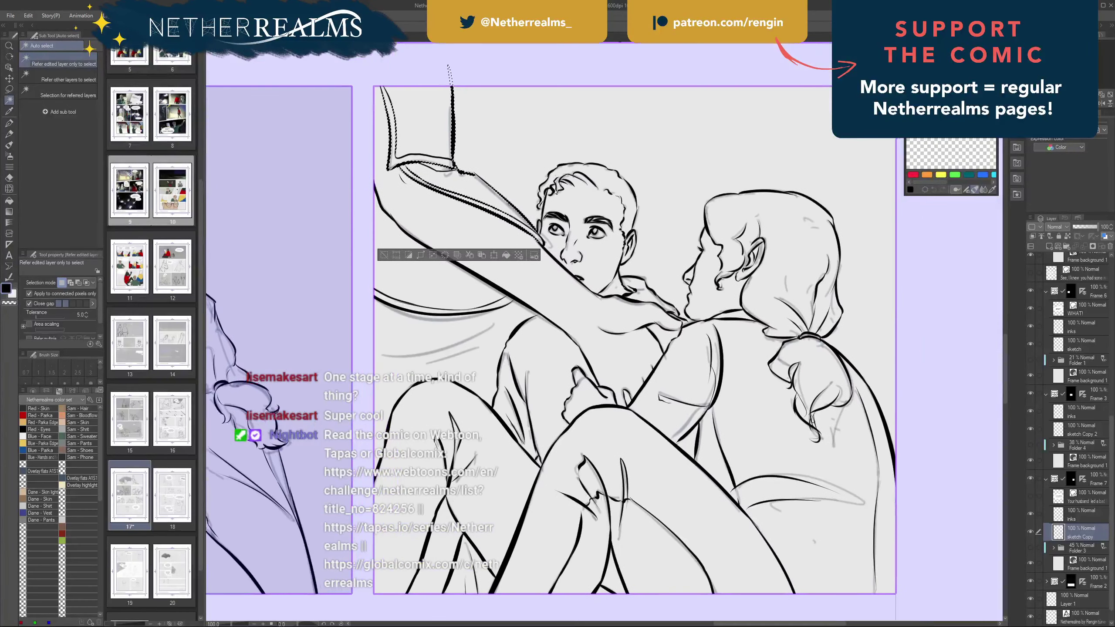
- Rename Frame 7's sketch Copy layer as "SEPARATE INKS AND SKETCH" and clear the selection
double_click(1076, 536)
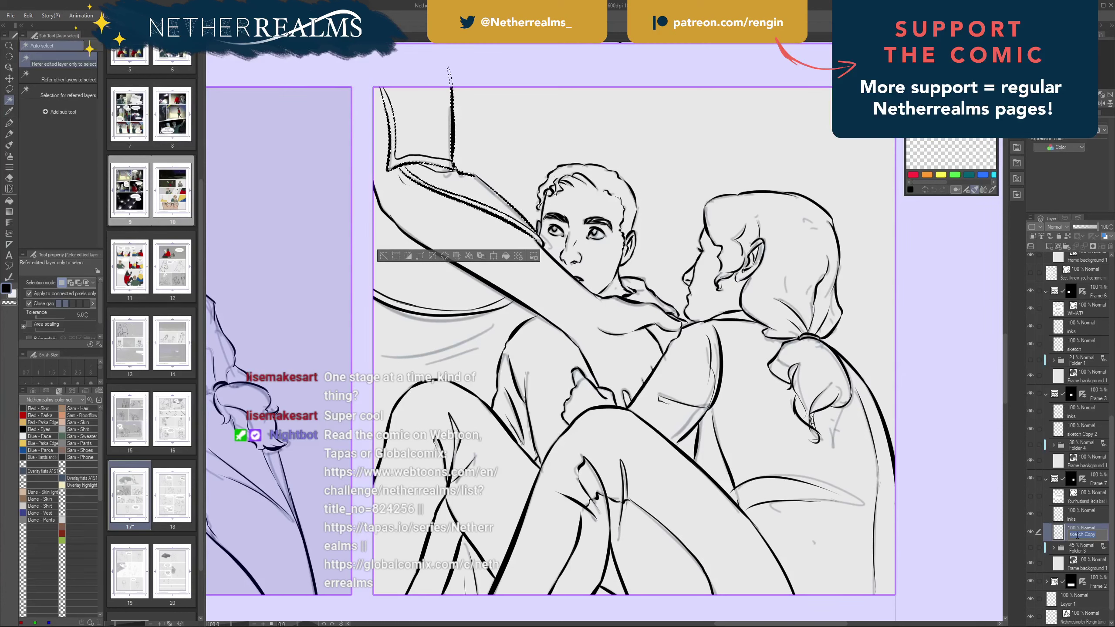
key(BackSpace)
text(SEPAR)
text(ATE INKS AND SKETCH)
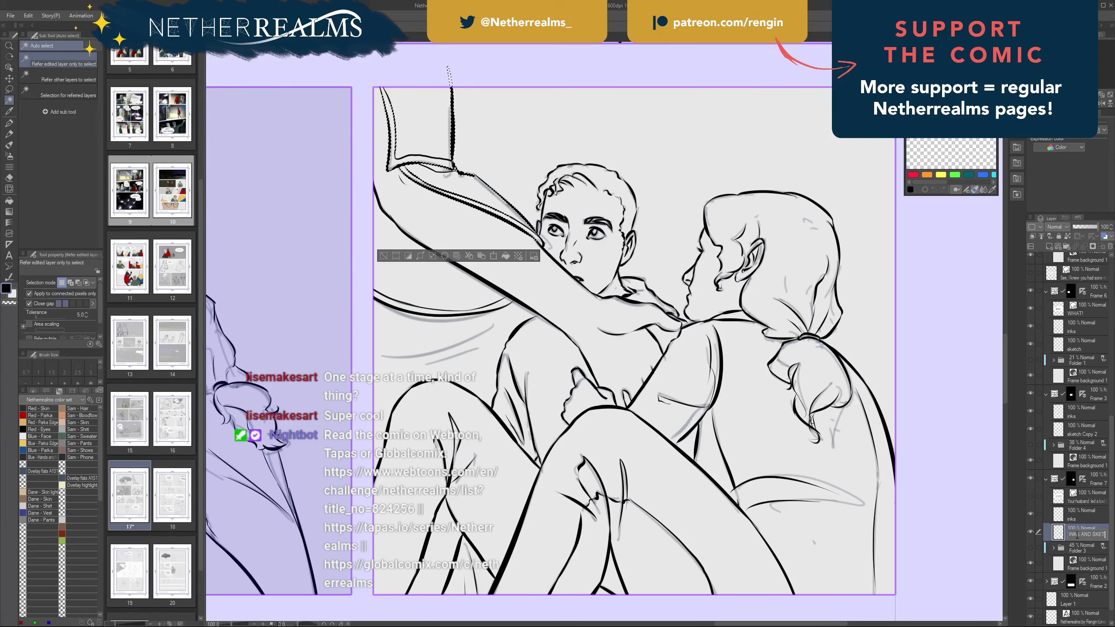
key(Return)
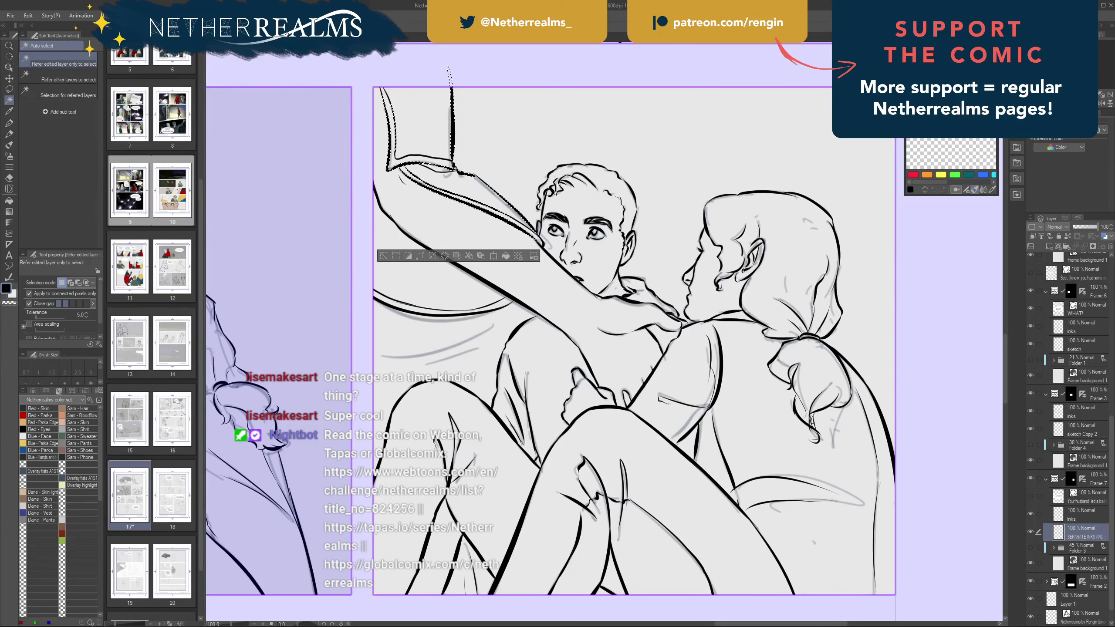
drag(544, 325, 666, 275)
key(ctrl+d)
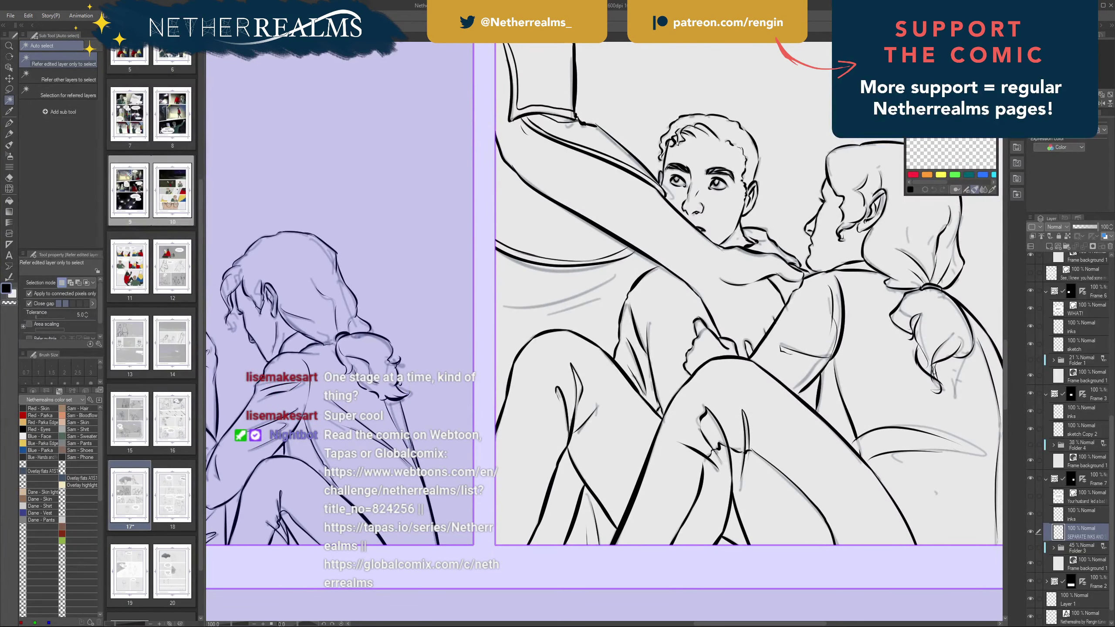
- Go to the portrait of the man with glasses and hide the purple tint of Layer 1
mouse_move(474, 452)
mouse_down()
mouse_move(523, 373)
mouse_move(732, 143)
mouse_up()
mouse_move(439, 395)
mouse_down()
mouse_move(509, 333)
mouse_move(771, 245)
mouse_up()
drag(526, 351, 647, 315)
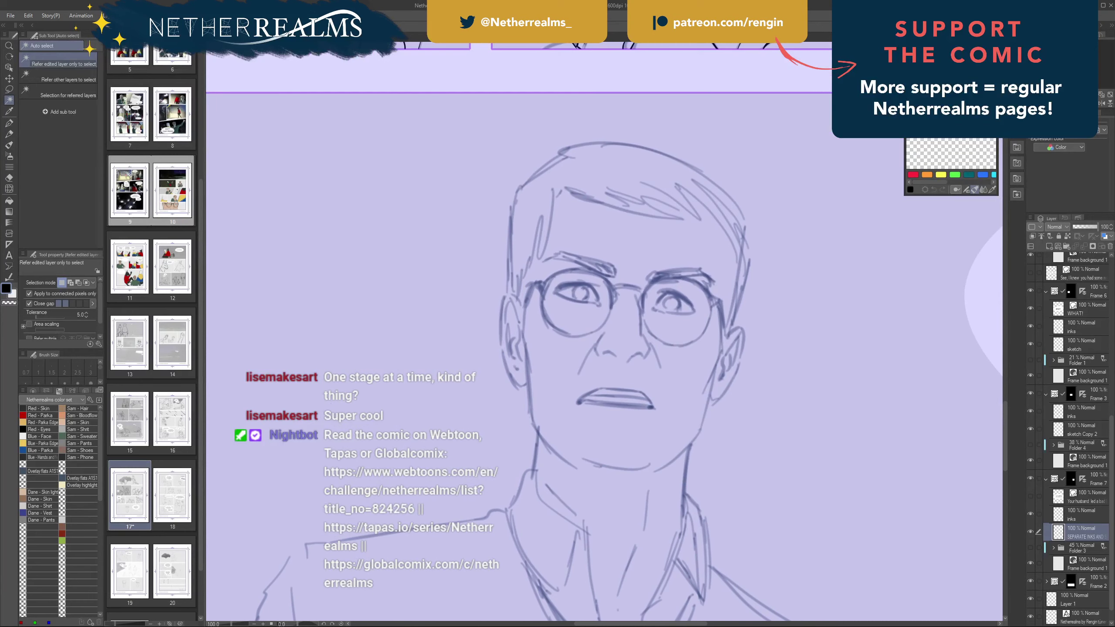
drag(579, 402, 609, 301)
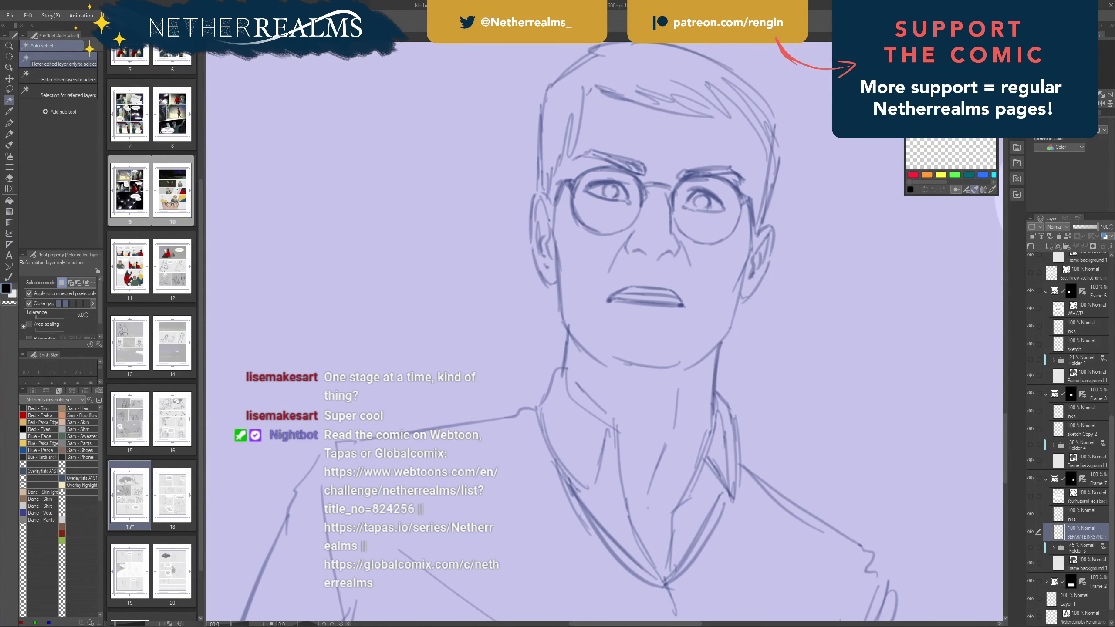
click(1058, 604)
click(1028, 598)
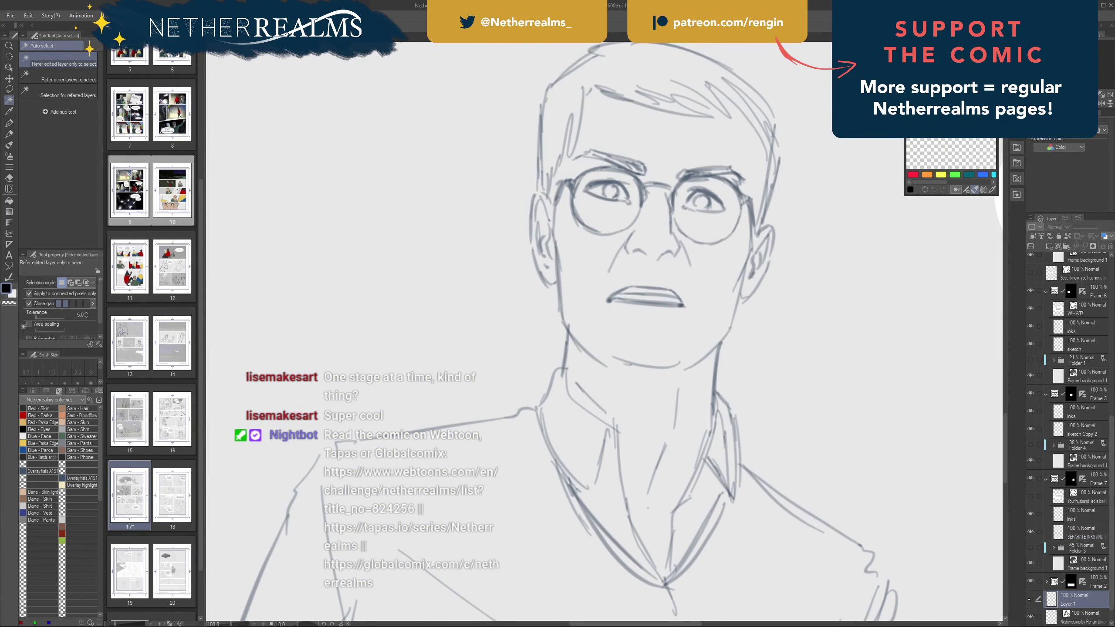
click(1030, 599)
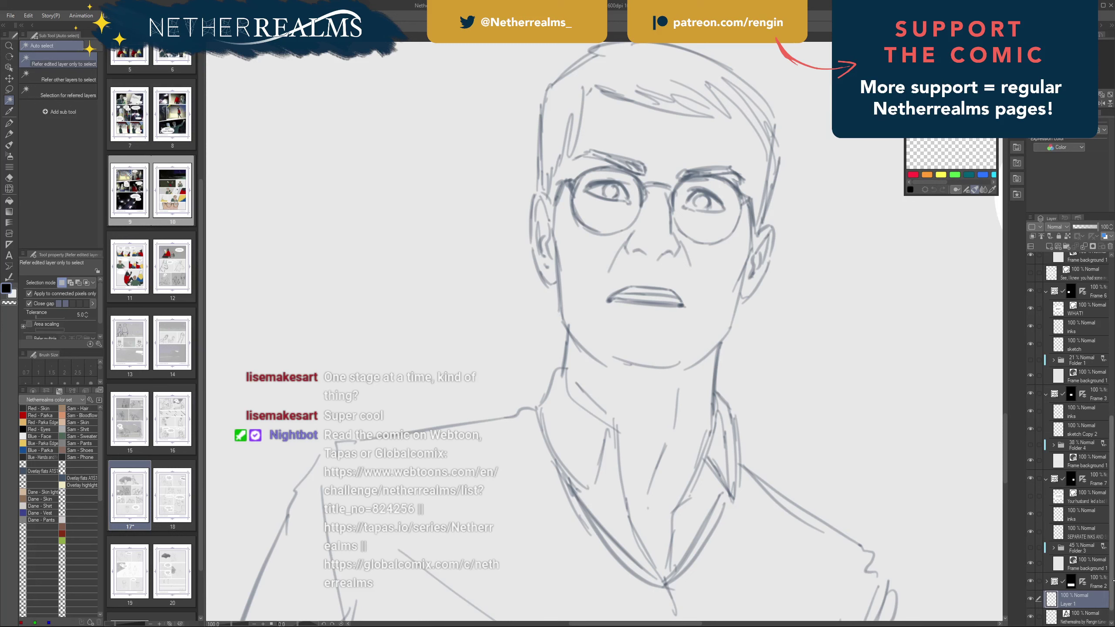
- Expand Frame 2's layers, collapse Folder 2 inside it, and toggle the sketch layer's visibility to identify the portrait sketch
scroll(1030, 600, down, 1)
click(1051, 598)
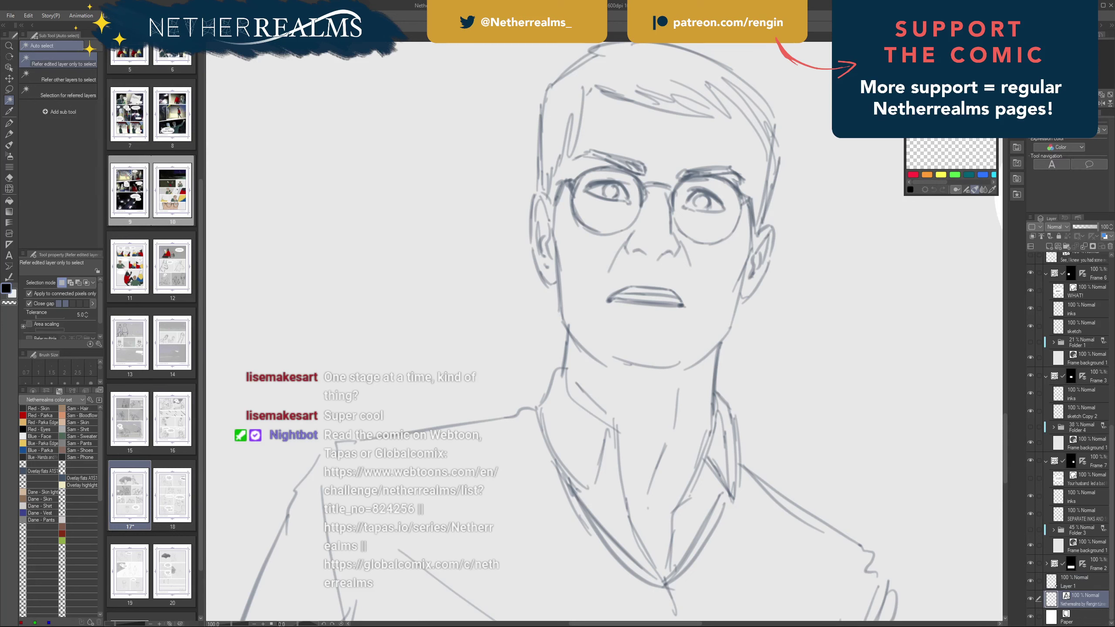
click(1051, 581)
click(1046, 564)
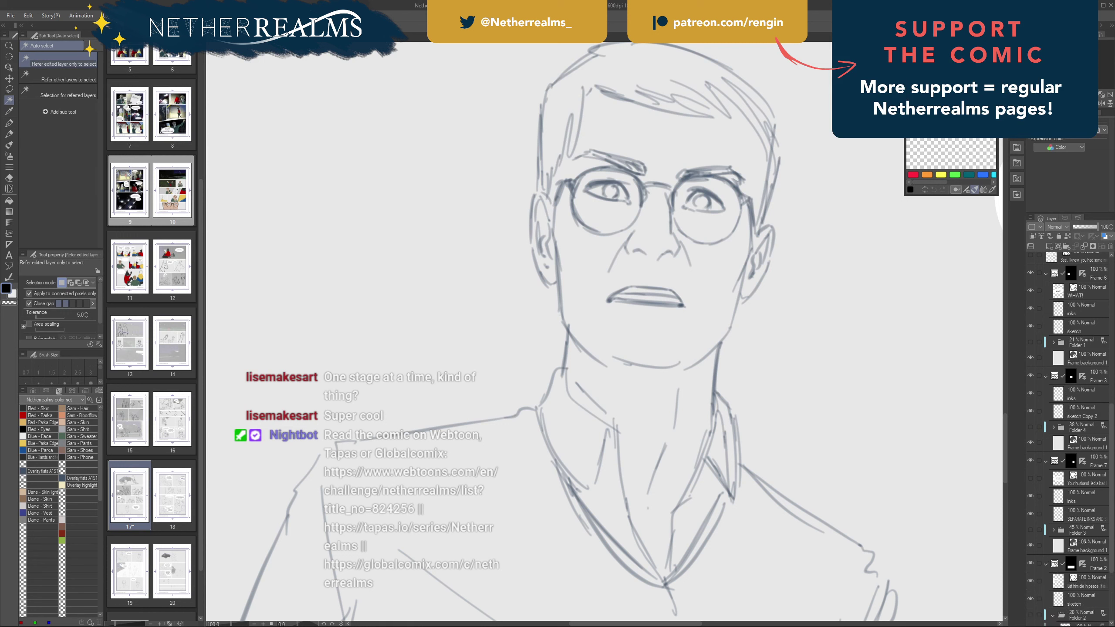
scroll(1113, 606, down, 6)
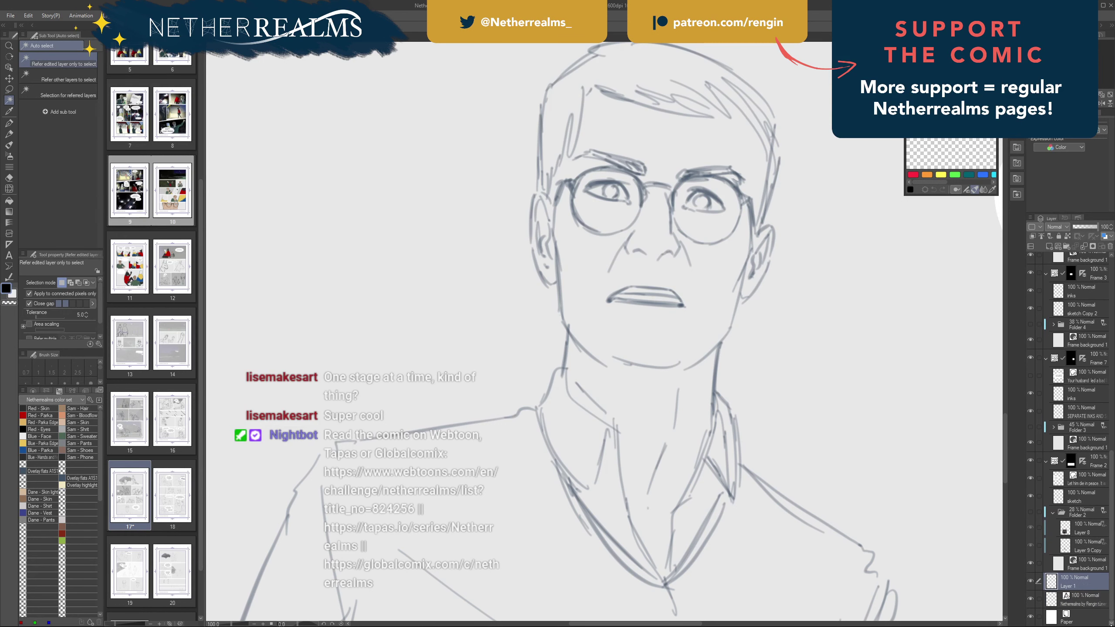
click(1037, 546)
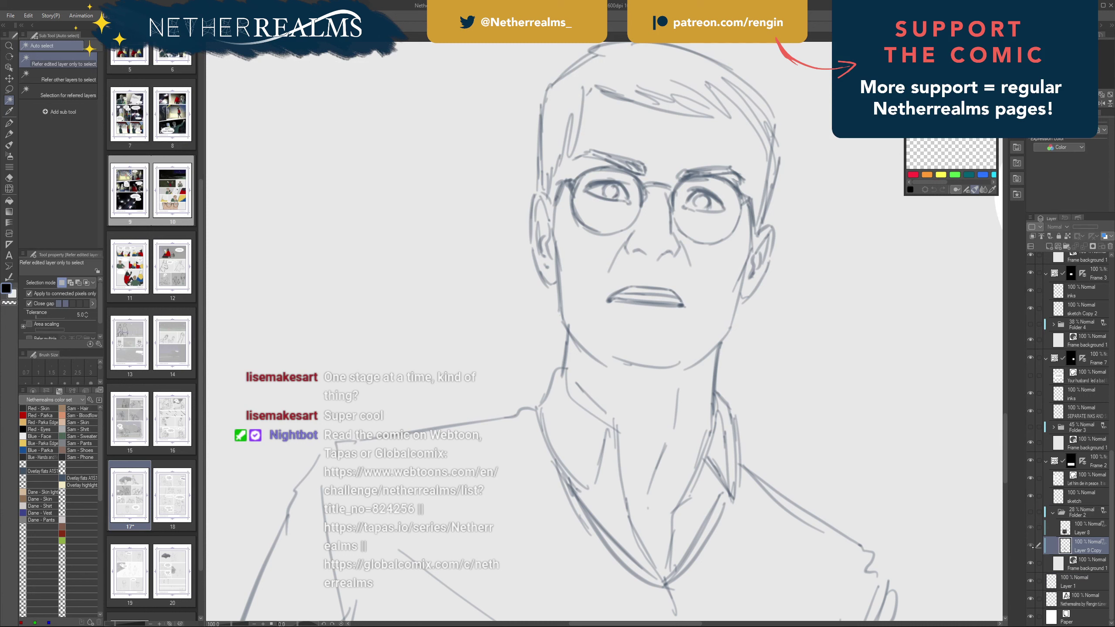
click(1052, 513)
click(1031, 531)
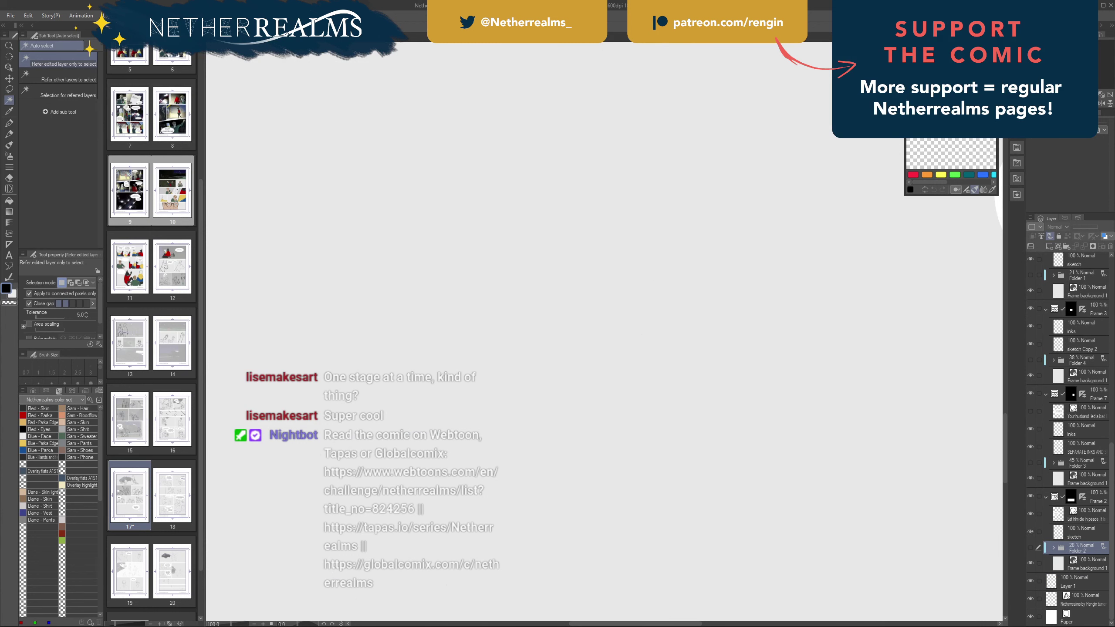
click(1032, 531)
- Add a raster layer above Frame 2's sketch layer and name it "inks"
click(1049, 527)
click(1049, 246)
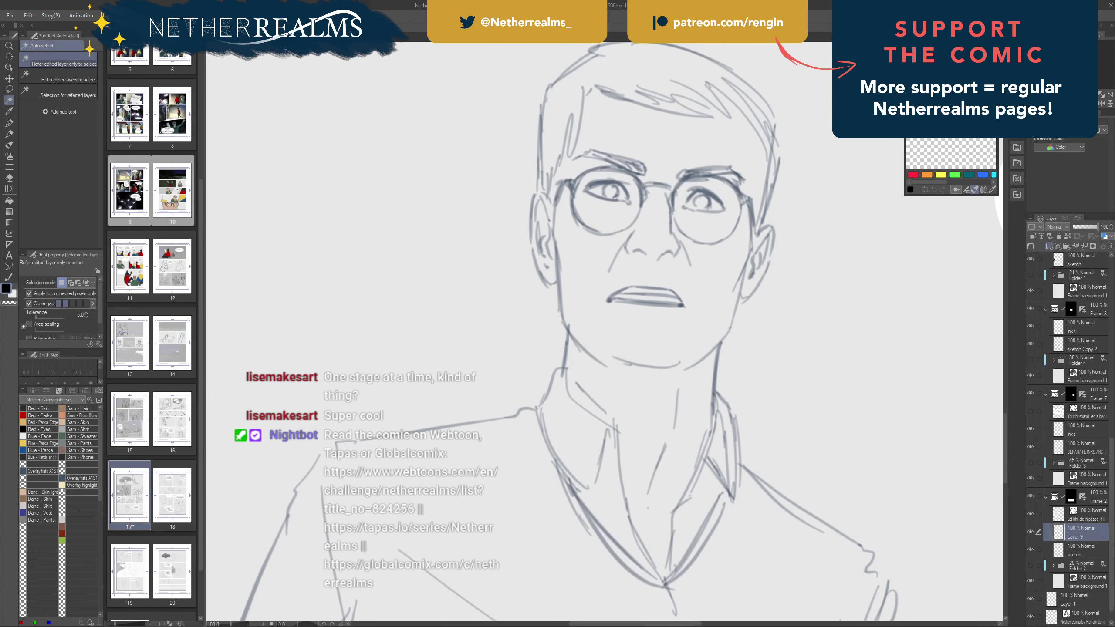
double_click(1076, 531)
text(inks)
key(Return)
- Raise the Maru - Netherrealms - Thin pen's stabilization to 36 and ink the upper rim of the glasses' left lens
mouse_move(614, 307)
mouse_down()
mouse_move(572, 404)
mouse_move(605, 451)
mouse_up()
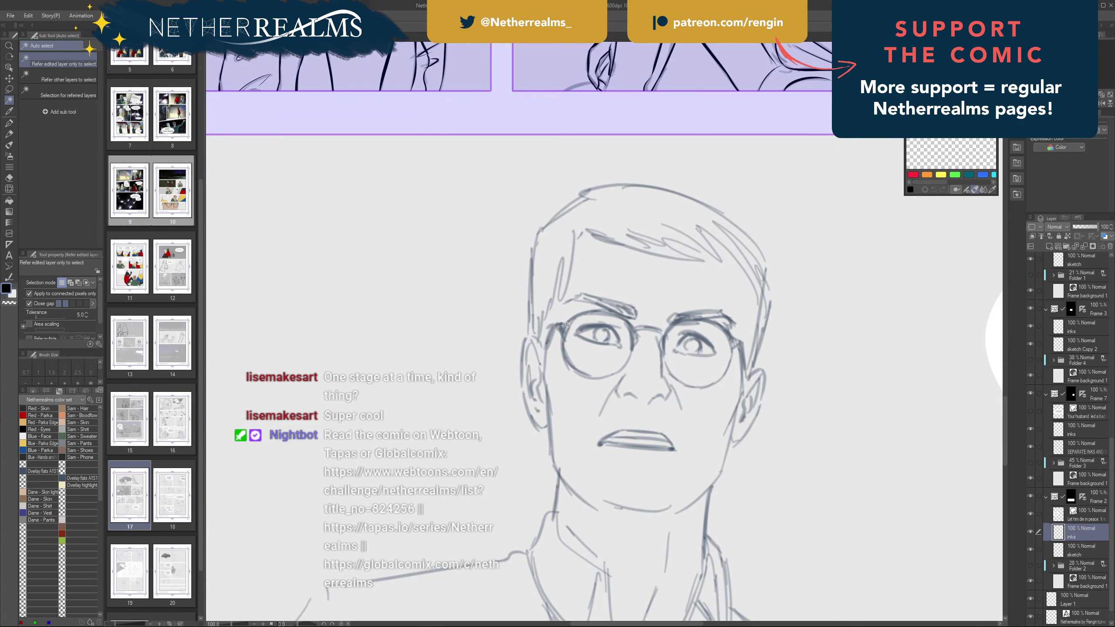
key(p)
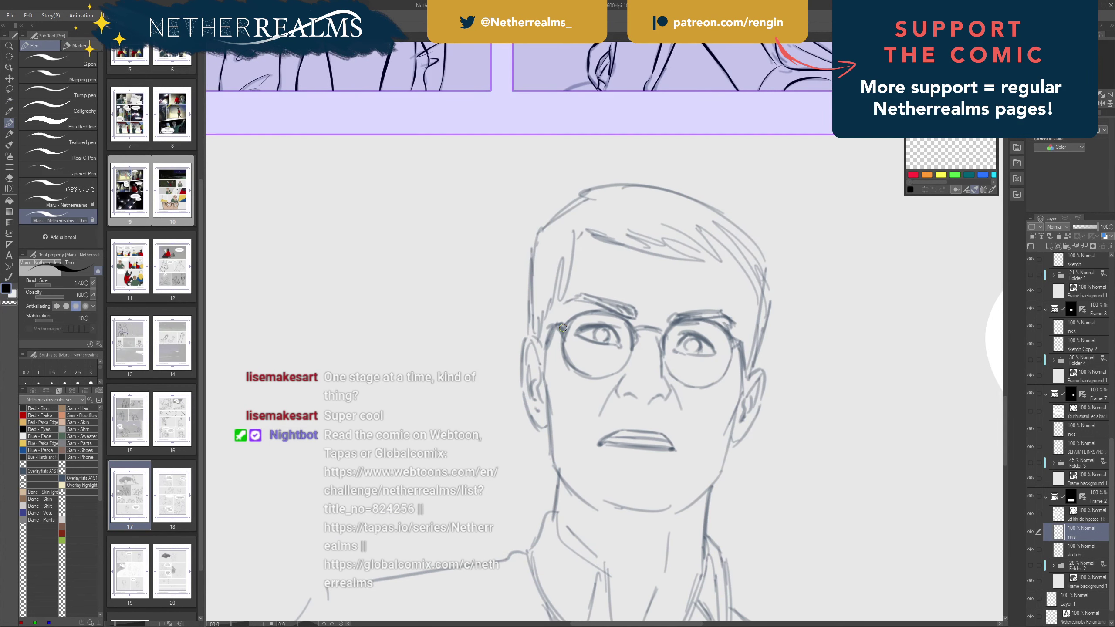
drag(563, 328, 615, 314)
key(ctrl+z)
mouse_move(534, 248)
mouse_down()
mouse_move(591, 222)
mouse_move(534, 196)
mouse_up()
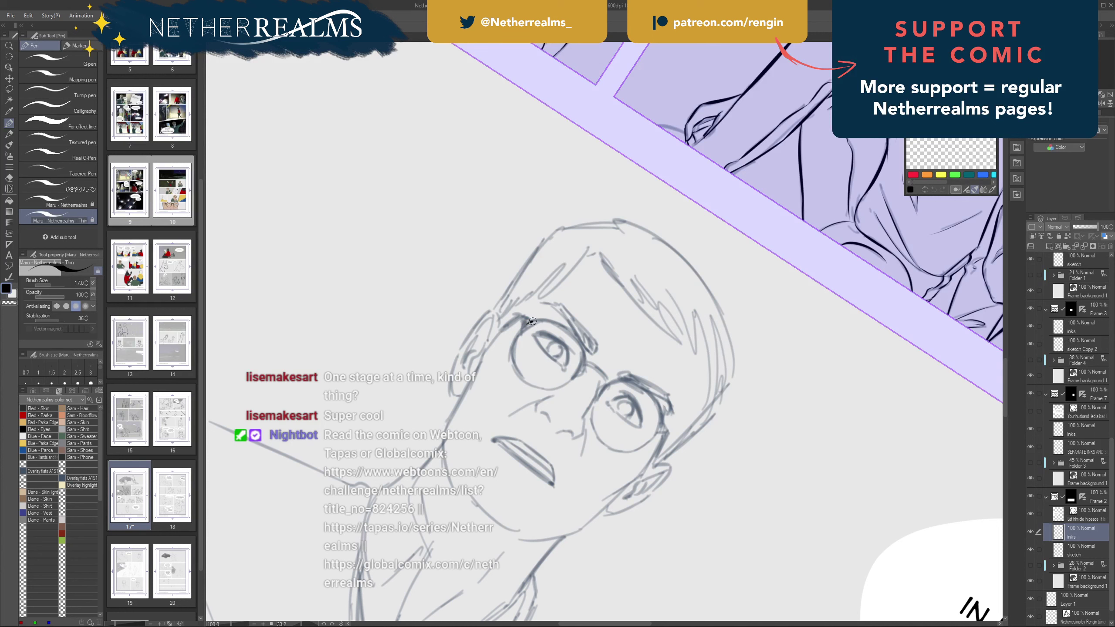
drag(549, 321, 581, 360)
key(ctrl+z)
mouse_move(544, 322)
mouse_down()
mouse_move(563, 328)
mouse_move(536, 319)
mouse_up()
key(ctrl+z)
key(ctrl+z)
mouse_move(535, 321)
mouse_down()
mouse_move(571, 334)
mouse_move(583, 364)
mouse_up()
mouse_move(570, 288)
mouse_down()
mouse_move(623, 244)
mouse_move(601, 258)
mouse_up()
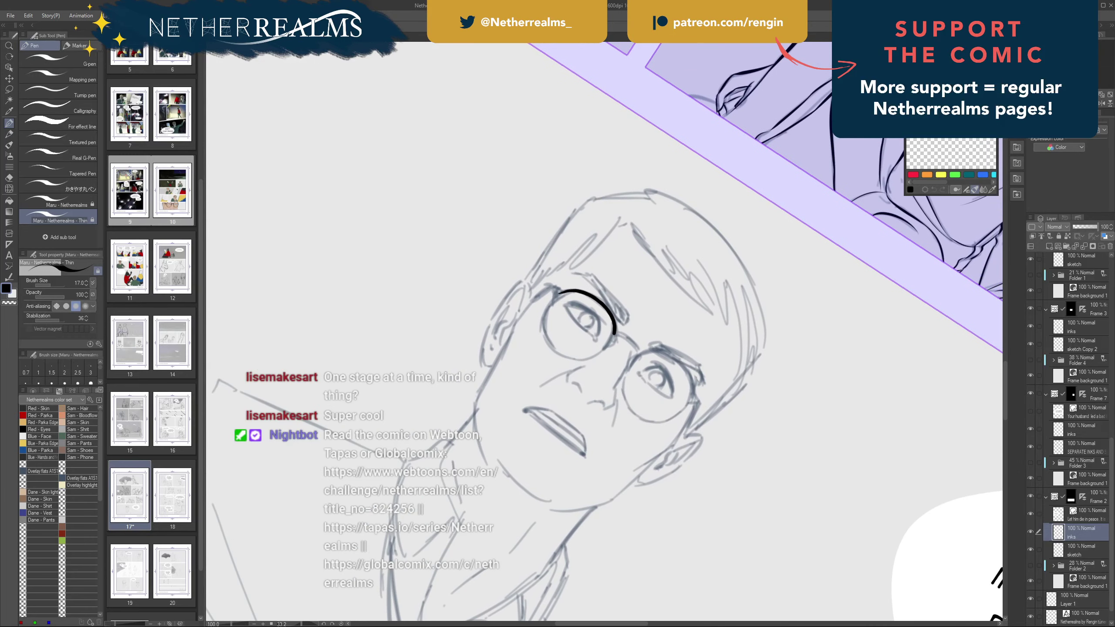
- Ink the curved bridge of the glasses from the left lens towards the right one, then reset the canvas rotation
drag(615, 335, 640, 352)
key(ctrl+z)
key(ctrl+z)
key(ctrl+z)
key(ctrl+at)
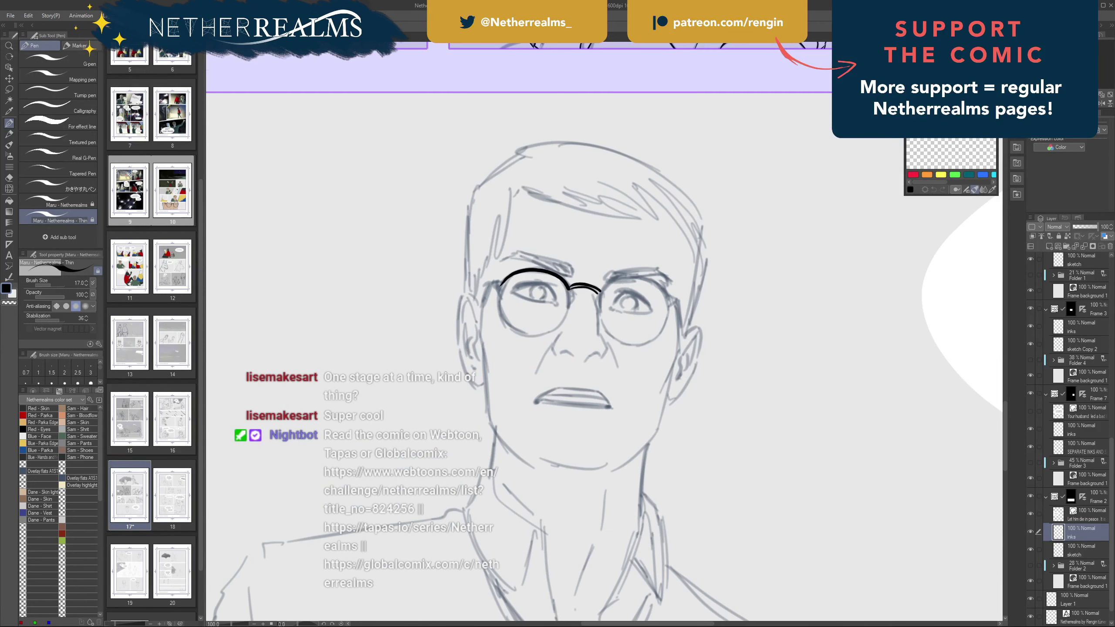
- Ink the sides and lower rim of the left lens to complete its circle
drag(583, 316, 675, 352)
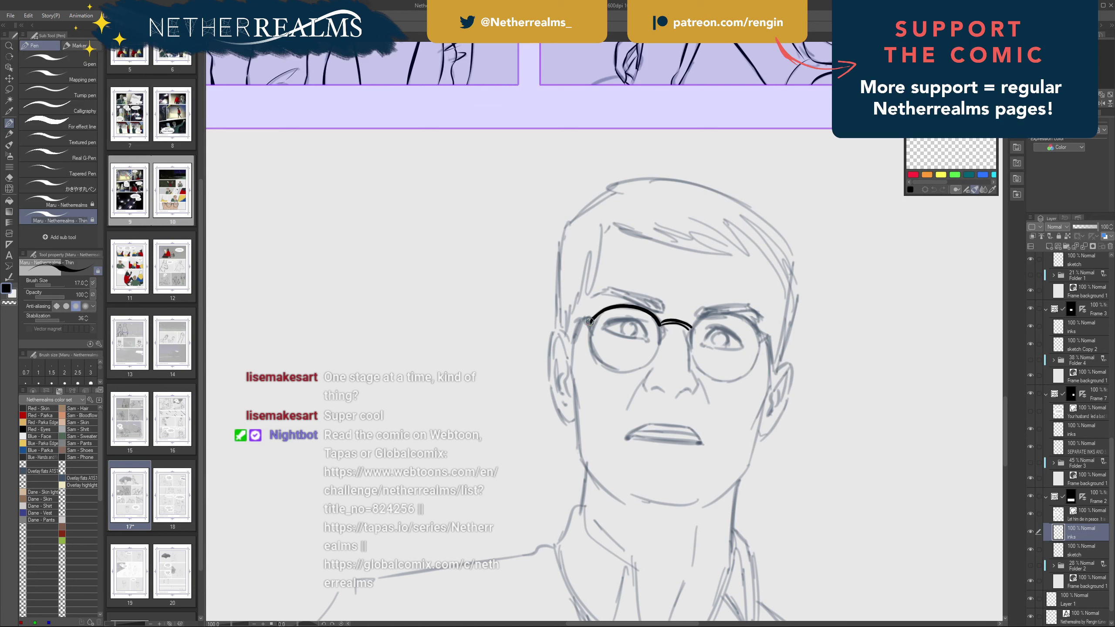
mouse_move(589, 327)
mouse_down()
mouse_move(596, 359)
mouse_move(620, 371)
mouse_up()
key(ctrl+z)
key(ctrl+z)
key(ctrl+z)
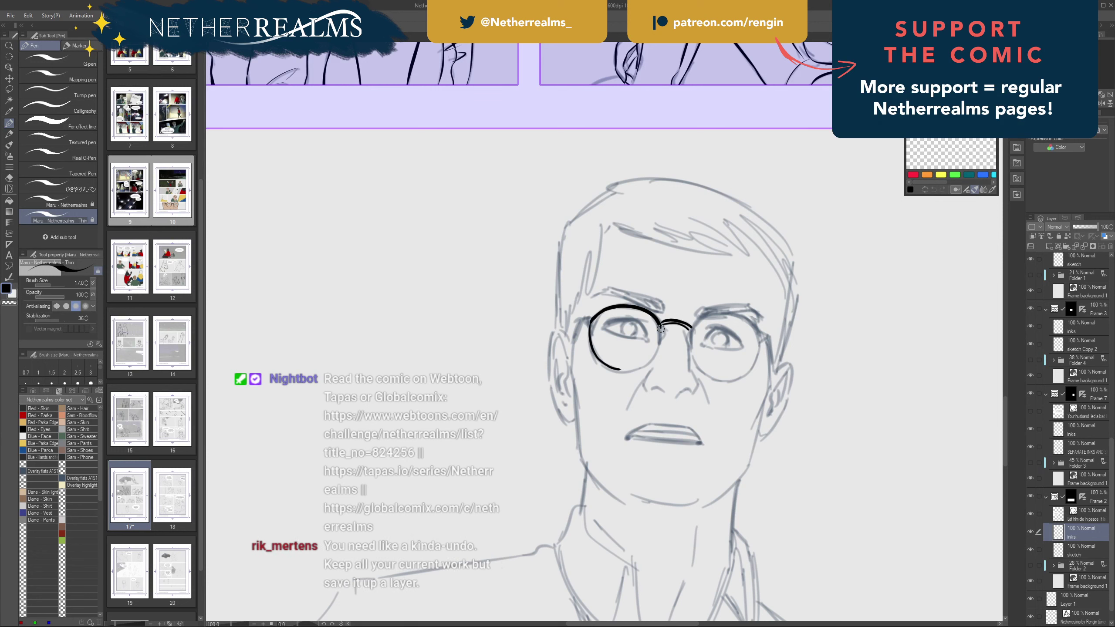
mouse_move(660, 324)
mouse_down()
mouse_move(652, 360)
mouse_move(621, 370)
mouse_up()
key(e)
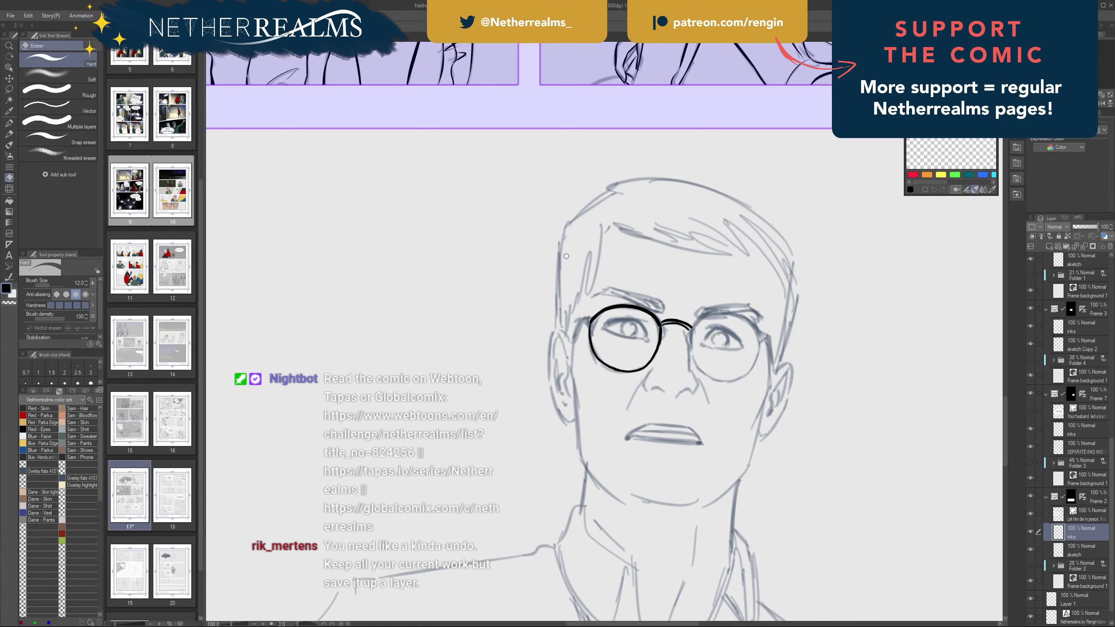
drag(658, 251, 566, 256)
key(p)
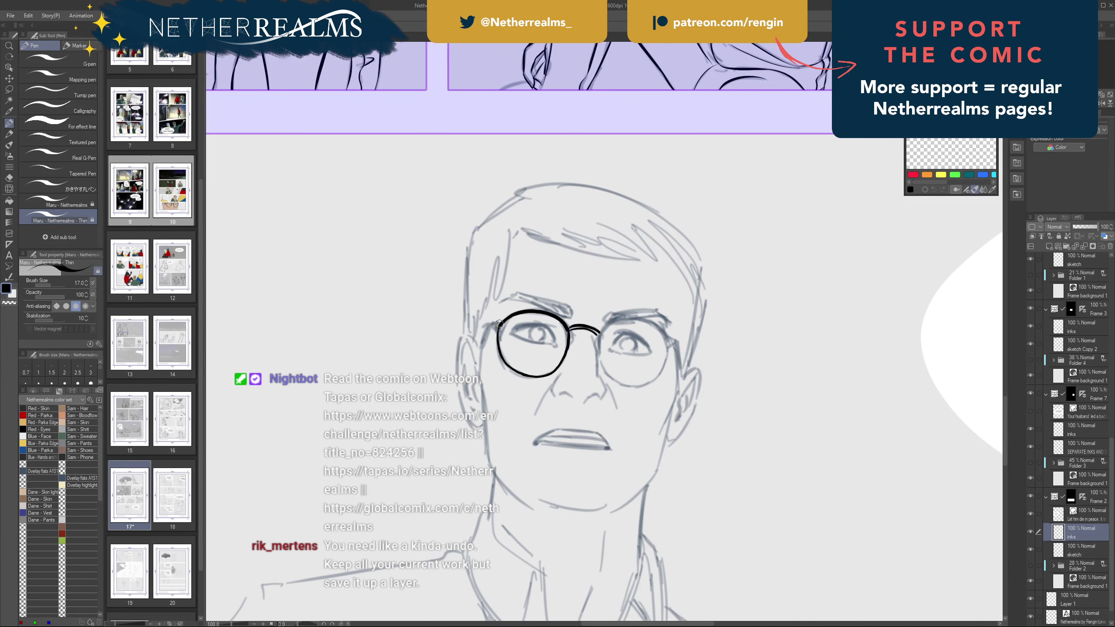
- Ink the hinge and the short temple arm on the outer side of the left lens
drag(490, 323, 496, 324)
drag(494, 324, 479, 350)
key(ctrl+z)
key(ctrl+z)
key(ctrl+z)
- Ink a solid hinge at the outer edge of the right lens and save the page
drag(679, 342, 670, 342)
key(ctrl+z)
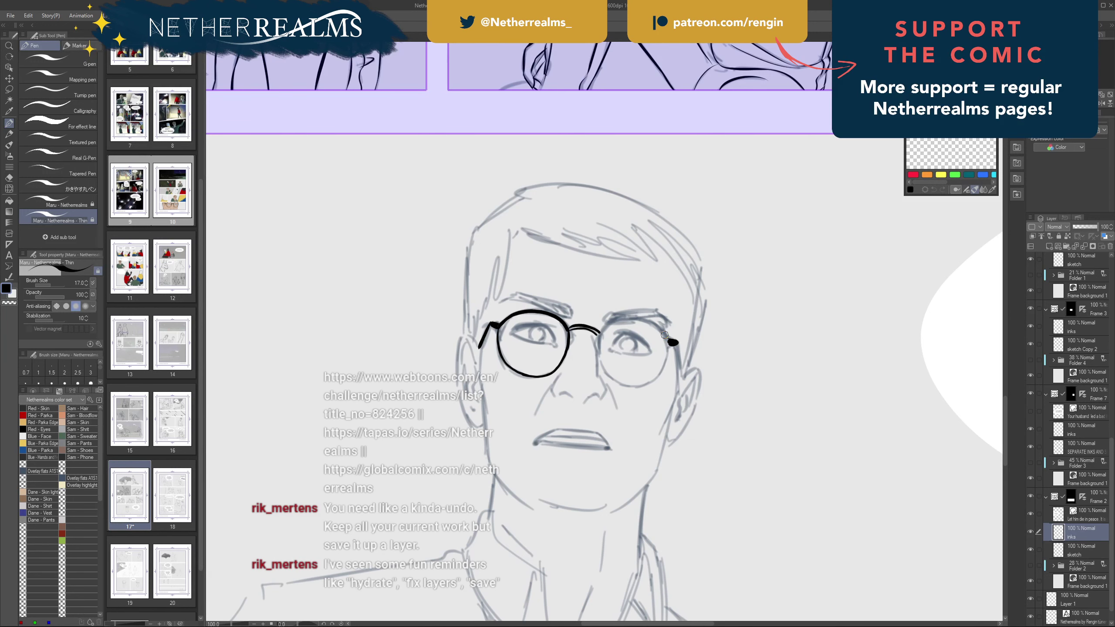
mouse_move(664, 335)
mouse_down()
mouse_move(698, 295)
mouse_move(677, 342)
mouse_up()
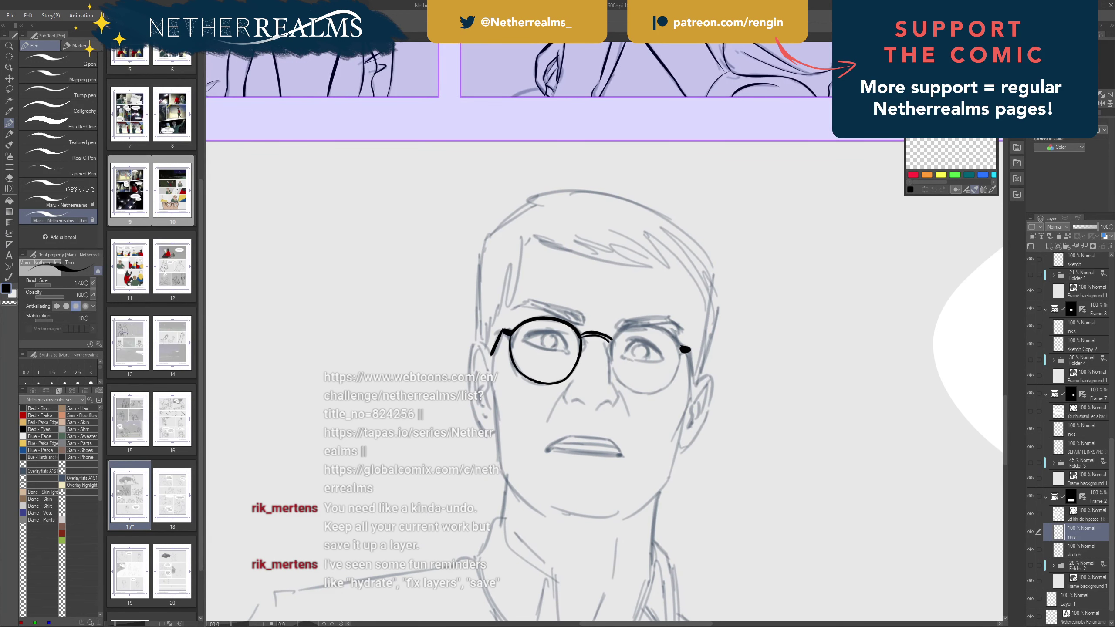
drag(677, 350, 669, 300)
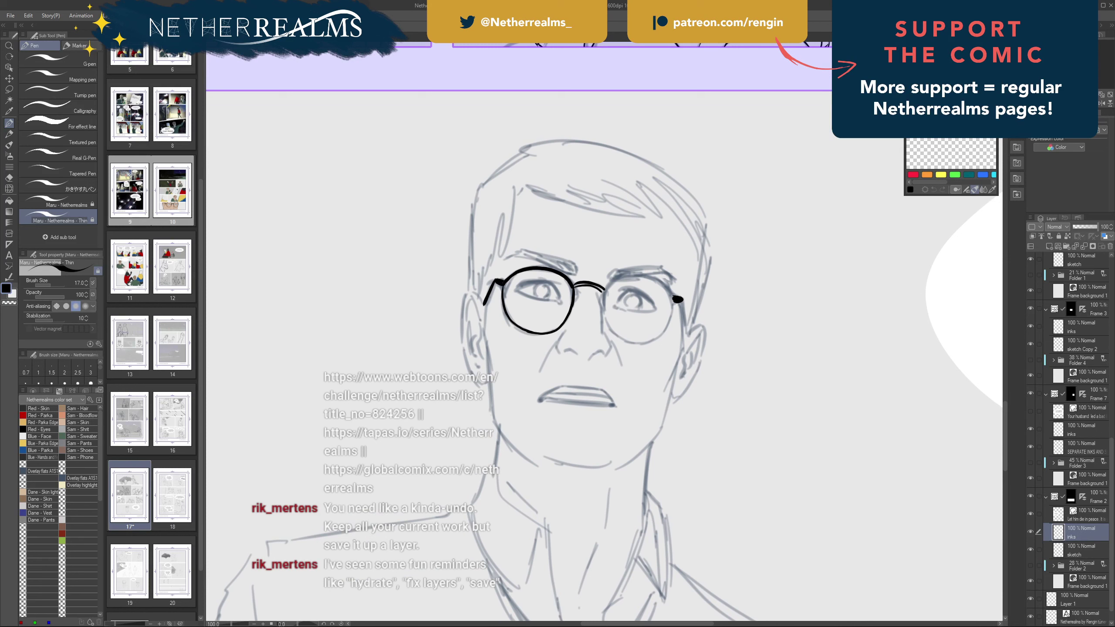
key(ctrl+s)
drag(665, 335, 633, 297)
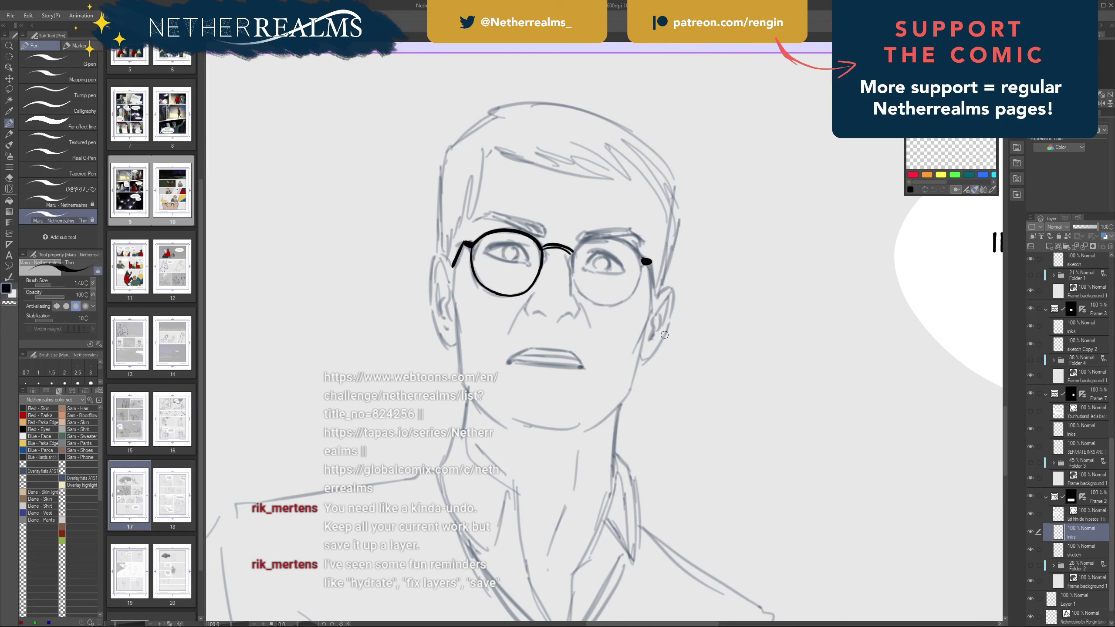
mouse_move(664, 335)
mouse_down()
mouse_move(740, 343)
mouse_move(710, 353)
mouse_up()
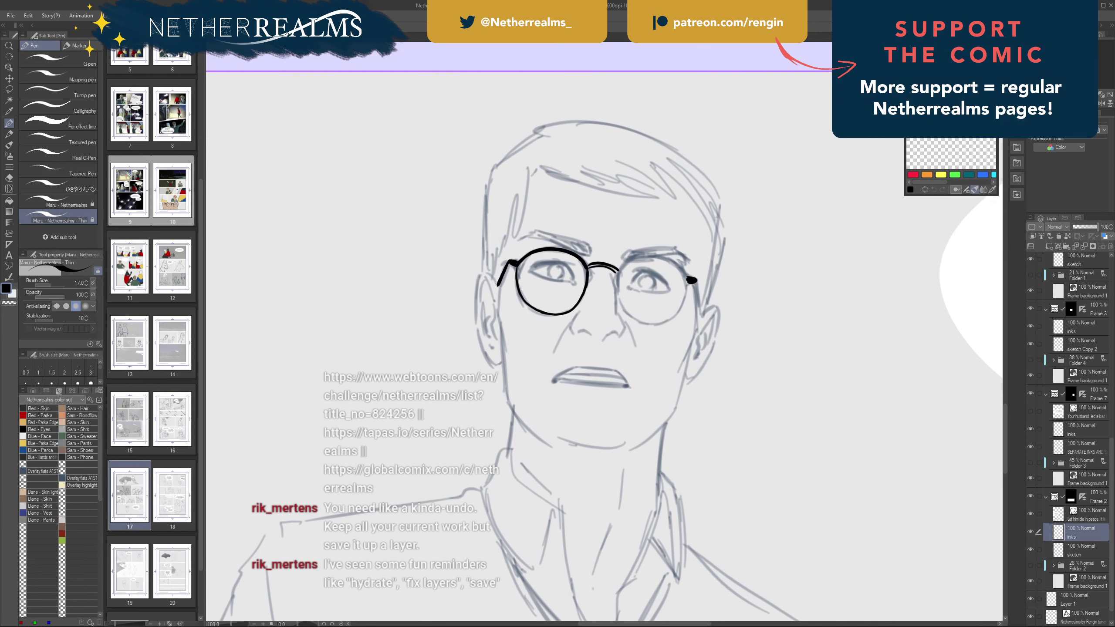
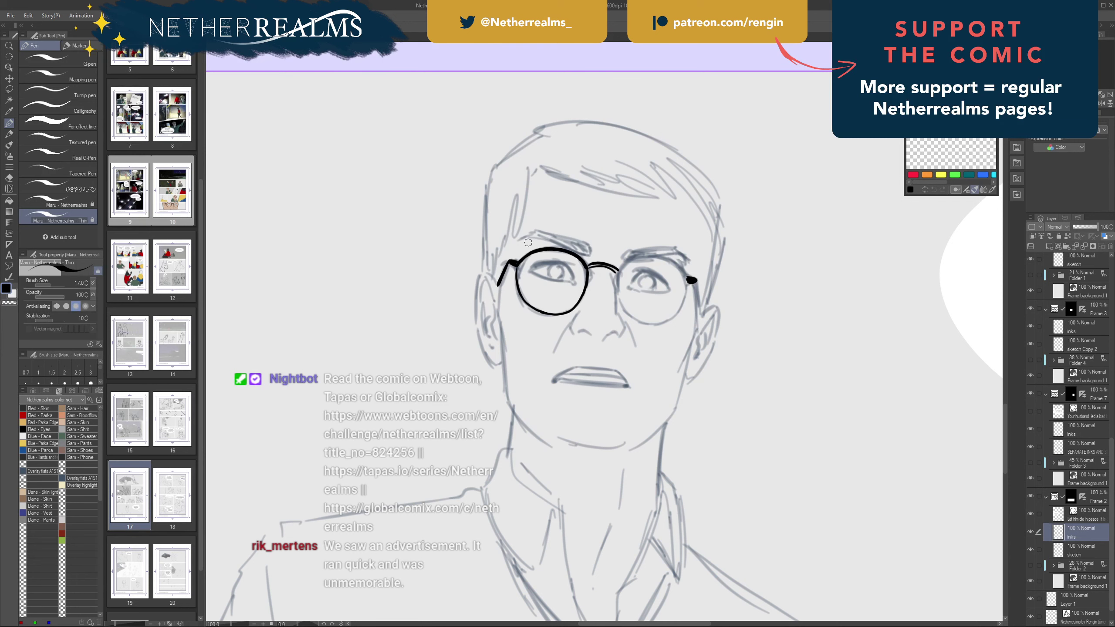
scroll(527, 243, up, 4)
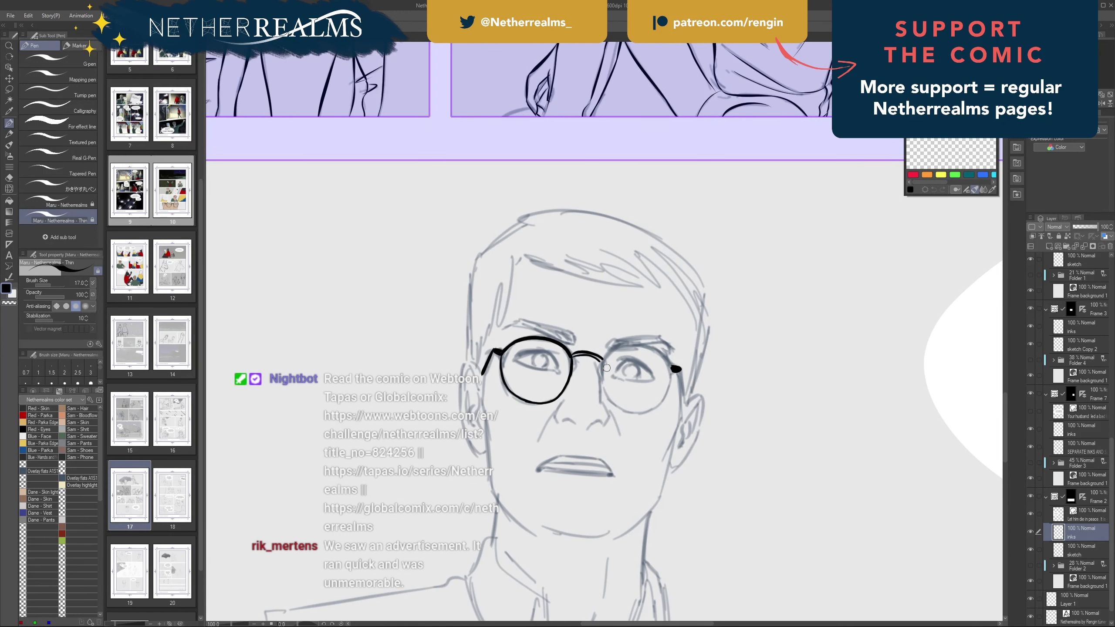
drag(603, 360, 610, 401)
key(ctrl+z)
mouse_move(603, 361)
mouse_down()
mouse_move(609, 400)
mouse_move(573, 353)
mouse_move(603, 363)
mouse_up()
key(ctrl+z)
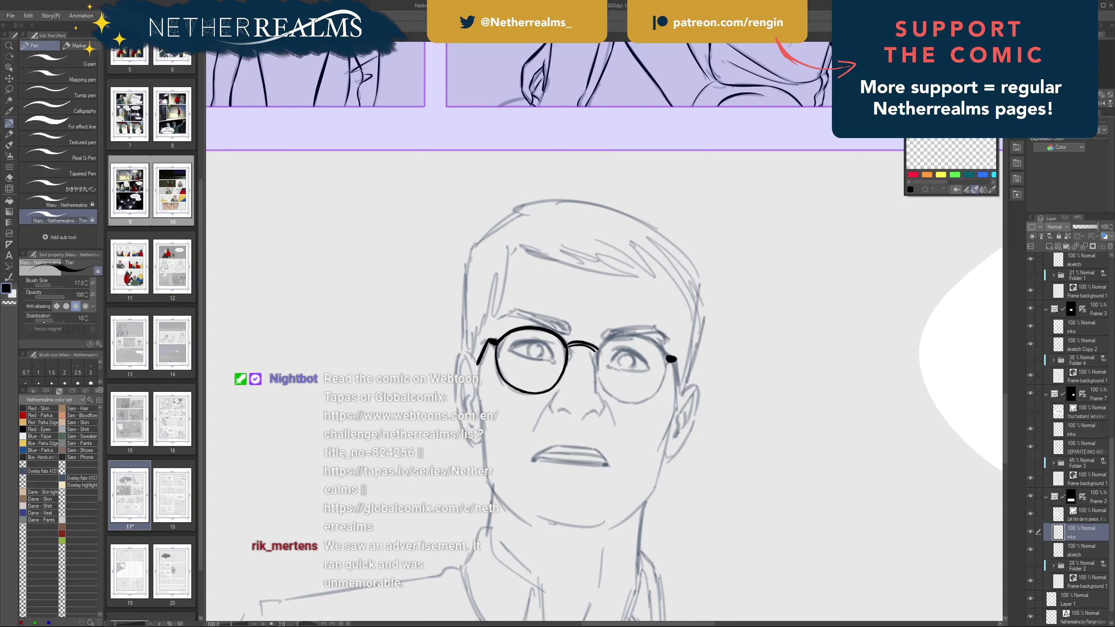
- Set the pen's stabilization to 33 and try to ink the inner edge of the right lens
drag(54, 319, 58, 321)
drag(59, 319, 58, 318)
drag(598, 348, 603, 386)
key(ctrl+z)
drag(598, 347, 603, 386)
key(ctrl+z)
drag(609, 338, 600, 369)
key(ctrl+z)
key(ctrl+z)
key(ctrl+z)
- Rotate the canvas and ink the upper rim of the right lens from the bridge to the outer hinge
drag(596, 272, 574, 246)
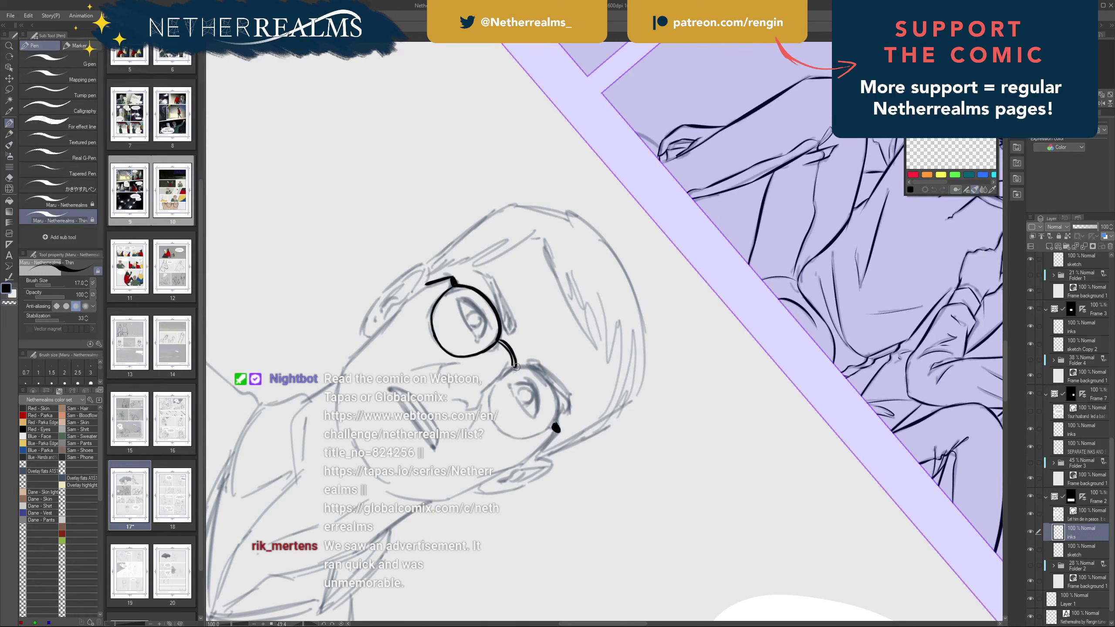
mouse_move(516, 367)
mouse_down()
mouse_move(555, 391)
mouse_move(512, 368)
mouse_move(540, 372)
mouse_move(556, 403)
mouse_up()
key(ctrl+z)
key(ctrl+z)
key(ctrl+z)
key(ctrl+z)
mouse_move(518, 367)
mouse_down()
mouse_move(538, 371)
mouse_move(555, 397)
mouse_up()
key(ctrl+z)
key(ctrl+z)
drag(517, 367, 554, 391)
key(ctrl+z)
key(ctrl+z)
mouse_move(530, 368)
mouse_down()
mouse_move(551, 387)
mouse_move(556, 426)
mouse_up()
key(ctrl+z)
mouse_move(529, 368)
mouse_down()
mouse_move(553, 395)
mouse_move(551, 423)
mouse_up()
key(ctrl+z)
mouse_move(518, 367)
mouse_down()
mouse_move(549, 387)
mouse_move(554, 421)
mouse_up()
key(ctrl+z)
mouse_move(523, 368)
mouse_down()
mouse_move(544, 376)
mouse_move(556, 416)
mouse_up()
key(ctrl+z)
mouse_move(513, 367)
mouse_down()
mouse_move(547, 383)
mouse_move(555, 429)
mouse_move(543, 320)
mouse_move(485, 246)
mouse_move(591, 245)
mouse_move(619, 277)
mouse_move(670, 289)
mouse_move(632, 287)
mouse_up()
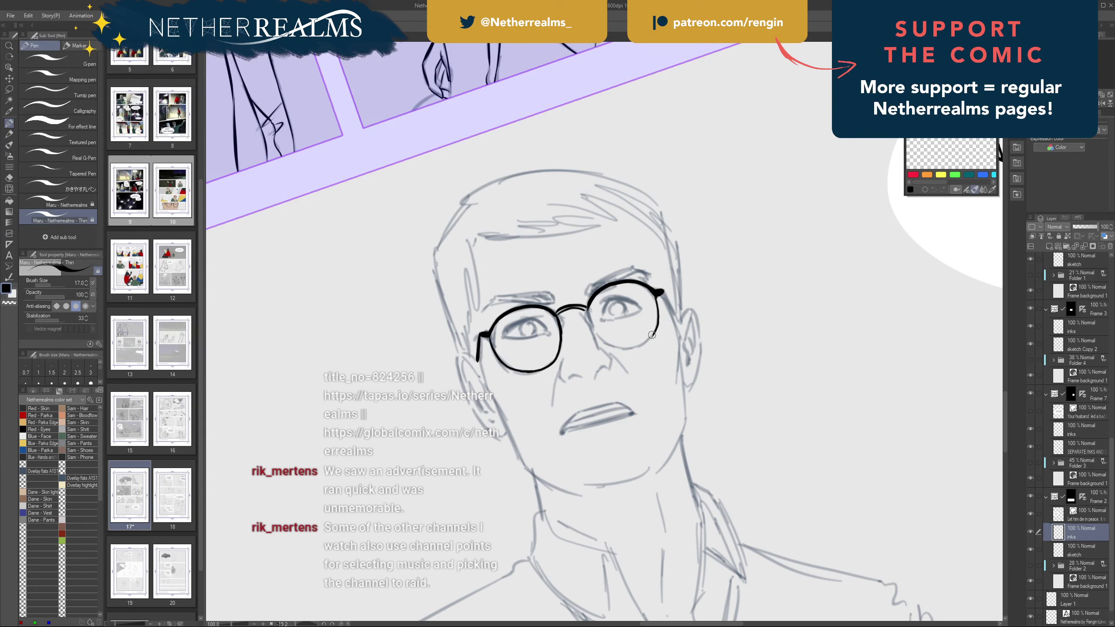
- Ink the outer side and lower rim of the right lens to close its circle
mouse_move(656, 306)
mouse_down()
mouse_move(649, 342)
mouse_move(628, 353)
mouse_up()
key(ctrl+z)
key(ctrl+z)
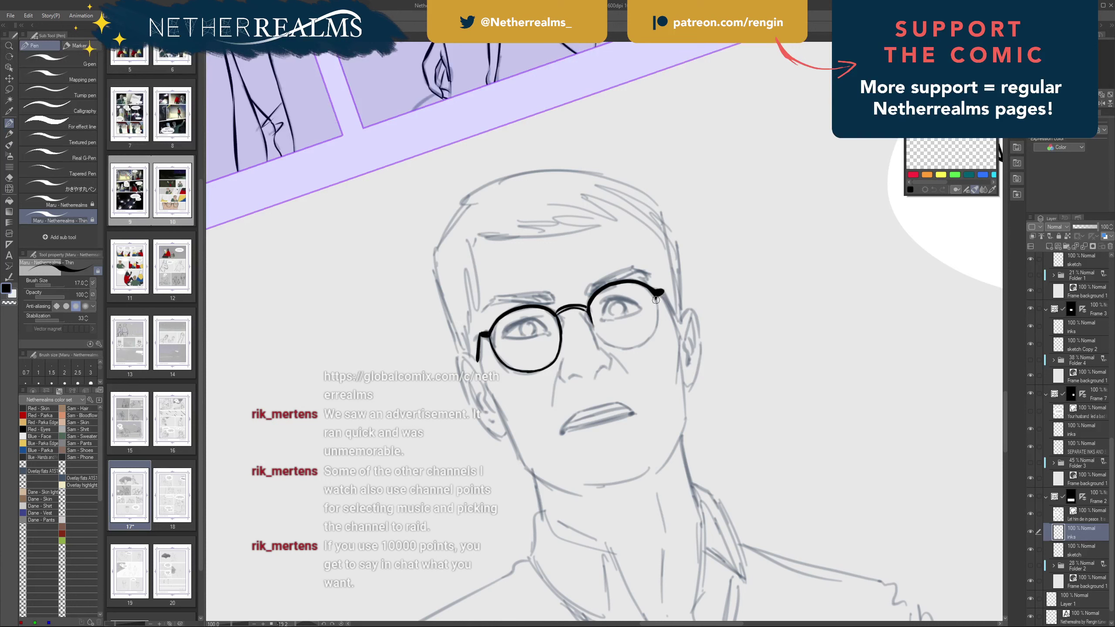
mouse_move(656, 300)
mouse_down()
mouse_move(650, 340)
mouse_move(628, 349)
mouse_up()
key(ctrl+z)
drag(627, 349, 612, 344)
key(ctrl+z)
drag(591, 320, 612, 348)
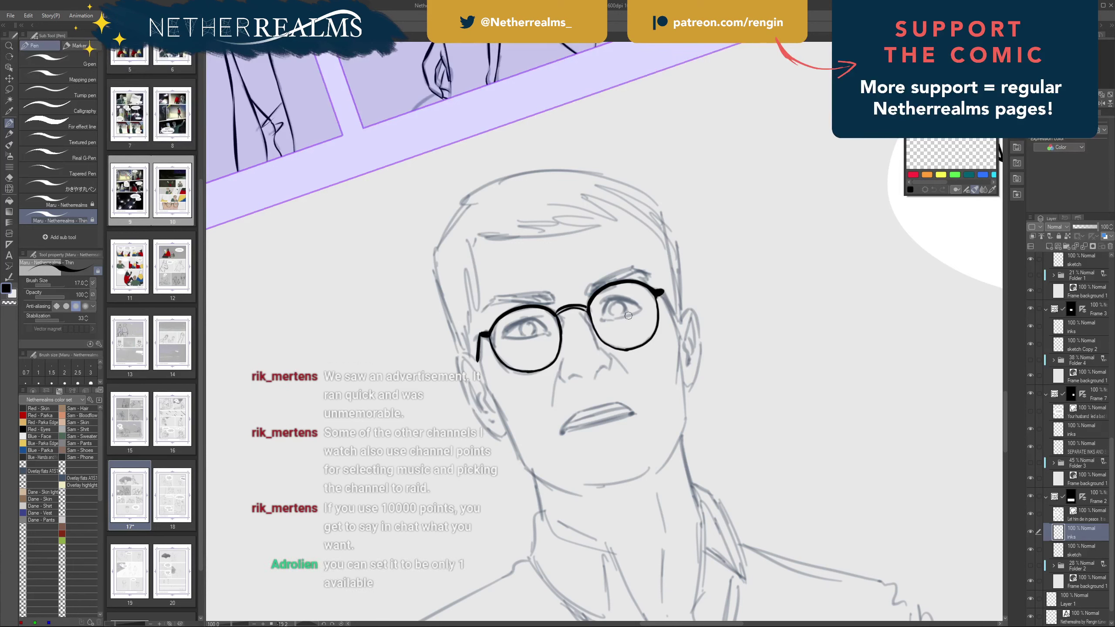
key(e)
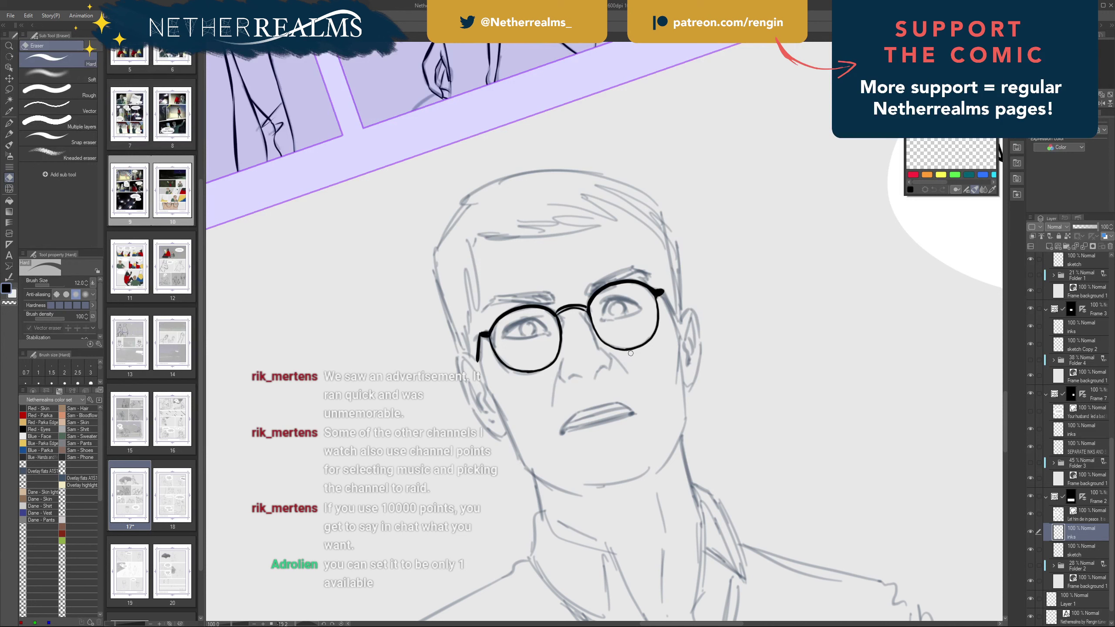
key(p)
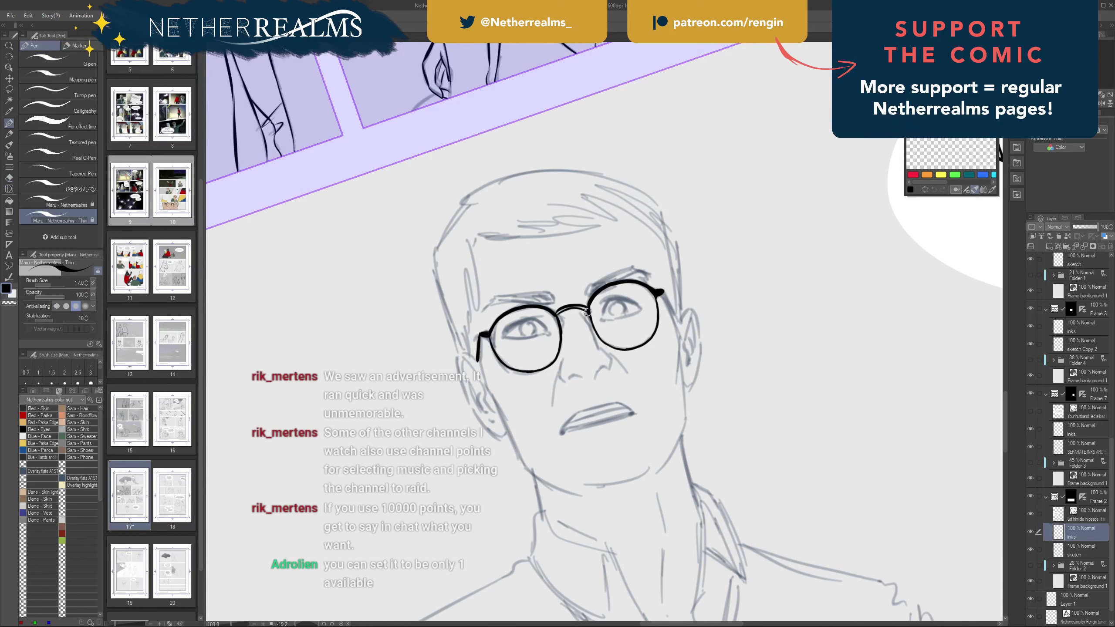
- Ink the contour of the nose from beneath the glasses' bridge down towards the tip
mouse_move(586, 312)
mouse_down()
mouse_move(590, 324)
mouse_move(560, 334)
mouse_up()
key(ctrl+z)
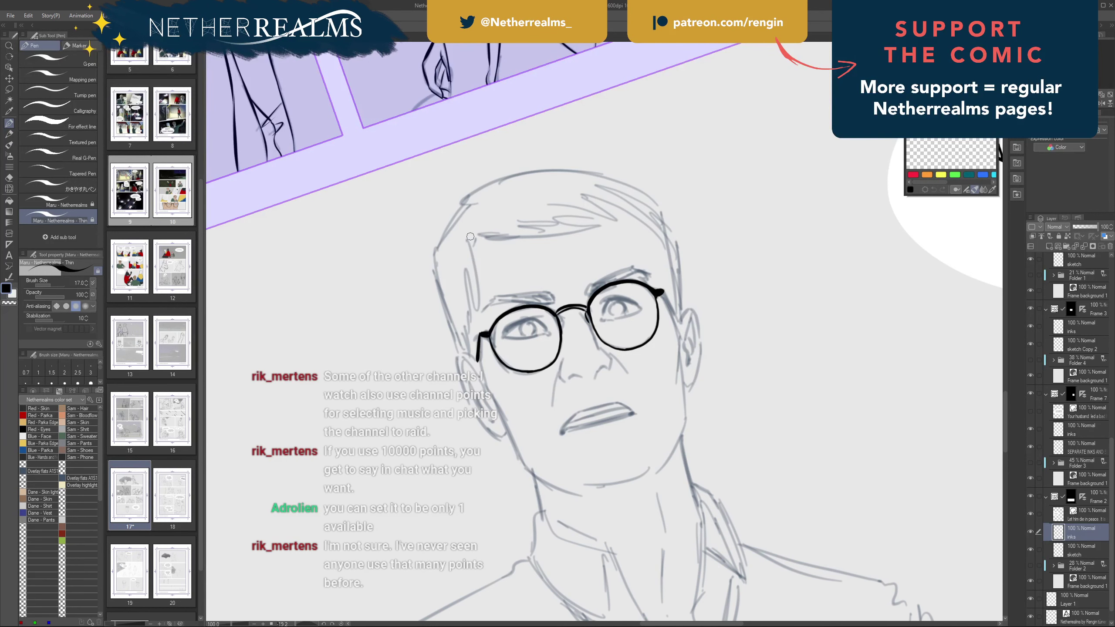
drag(470, 237, 532, 249)
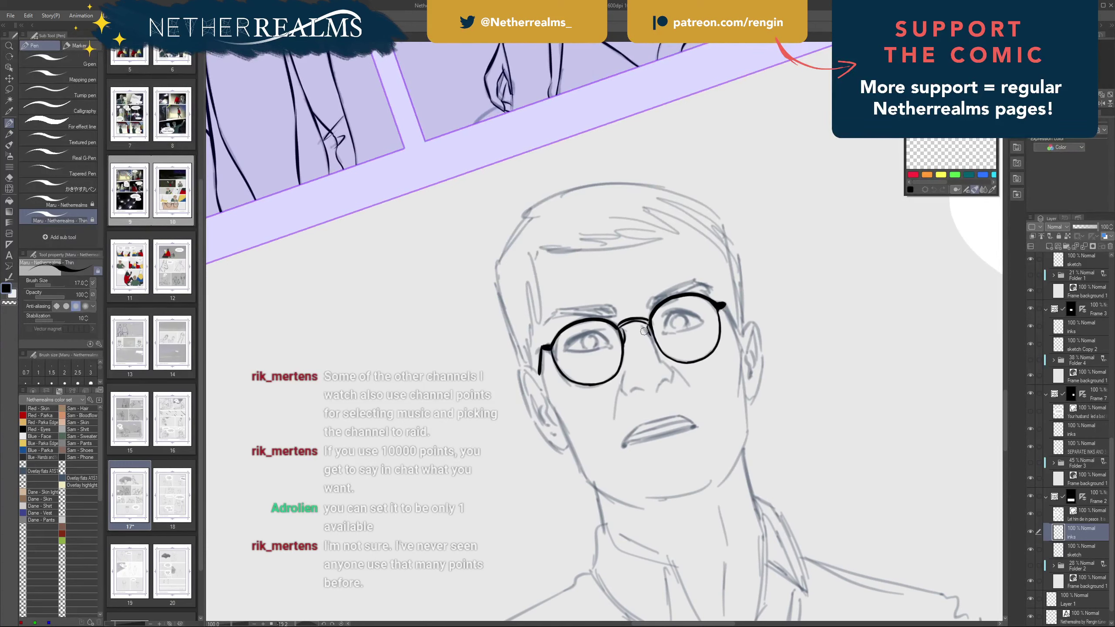
mouse_move(658, 360)
mouse_down()
mouse_move(636, 323)
mouse_move(661, 369)
mouse_up()
key(ctrl+z)
key(ctrl+z)
key(ctrl+z)
key(ctrl+z)
drag(662, 361, 669, 385)
key(ctrl+z)
key(ctrl+z)
key(ctrl+z)
- Ink the nostrils and the wings at the base of the nose
drag(624, 372, 626, 394)
drag(632, 391, 636, 390)
drag(632, 389, 644, 390)
mouse_move(662, 380)
mouse_down()
mouse_move(657, 392)
mouse_move(671, 379)
mouse_up()
- Ink the crease lines running from both sides of the nose towards the cheeks
drag(619, 379, 614, 421)
drag(670, 365, 704, 404)
key(ctrl+z)
drag(670, 365, 693, 390)
key(ctrl+z)
key(ctrl+z)
key(ctrl+z)
- Ink the left cheek outline from the glasses' temple arm down beside the left ear
drag(538, 363, 552, 410)
key(ctrl+z)
drag(536, 359, 552, 411)
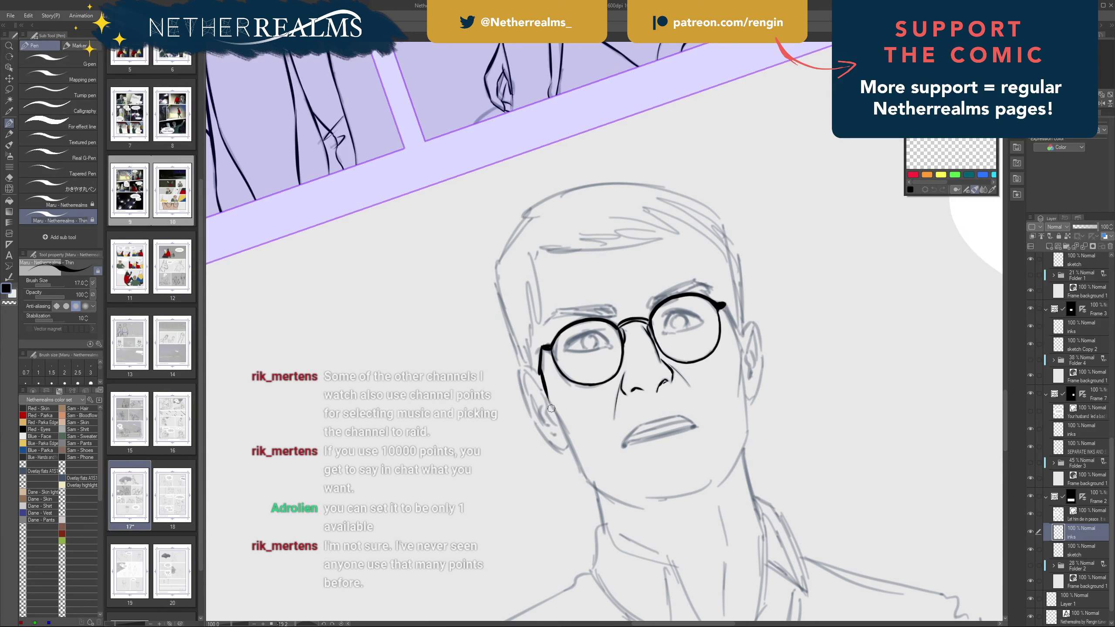
key(ctrl+z)
drag(540, 372, 572, 439)
key(ctrl+z)
drag(546, 390, 568, 434)
drag(533, 326, 467, 286)
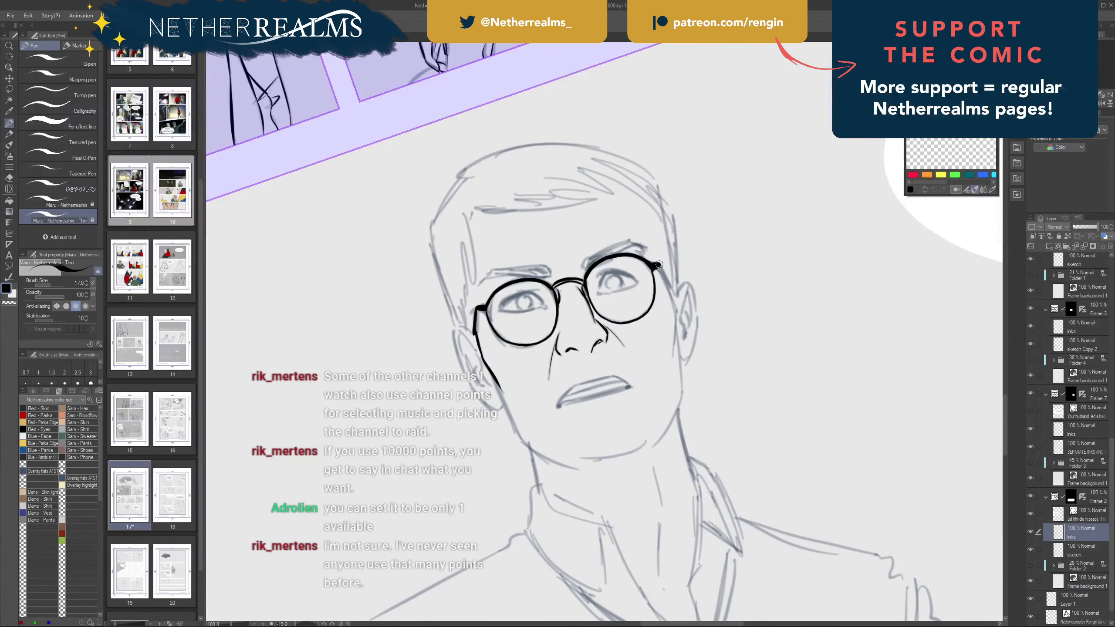
- Ink the right temple arm of the glasses from its hinge down to the edge of the face
drag(659, 266, 678, 299)
key(ctrl+z)
key(ctrl+z)
key(ctrl+z)
key(ctrl+z)
key(ctrl+z)
drag(658, 265, 678, 296)
key(ctrl+z)
key(ctrl+z)
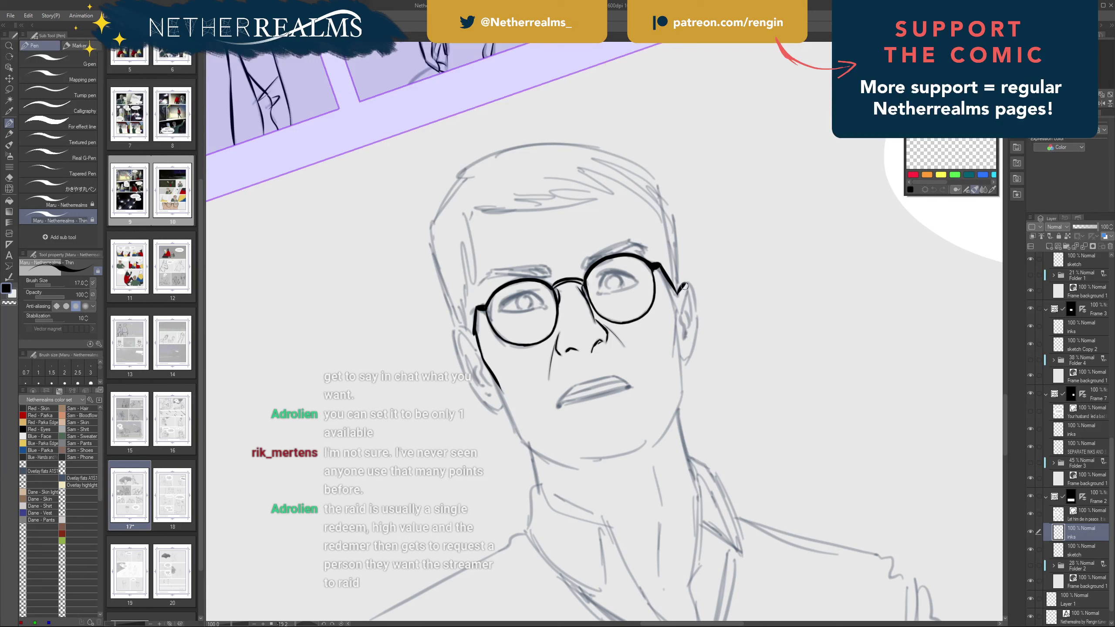
- Ink the outer contour of the right ear from the end of the glasses' arm to the lobe
mouse_move(677, 295)
mouse_down()
mouse_move(685, 282)
mouse_move(693, 299)
mouse_up()
drag(691, 291, 696, 303)
key(ctrl+z)
drag(694, 337, 681, 361)
key(ctrl+z)
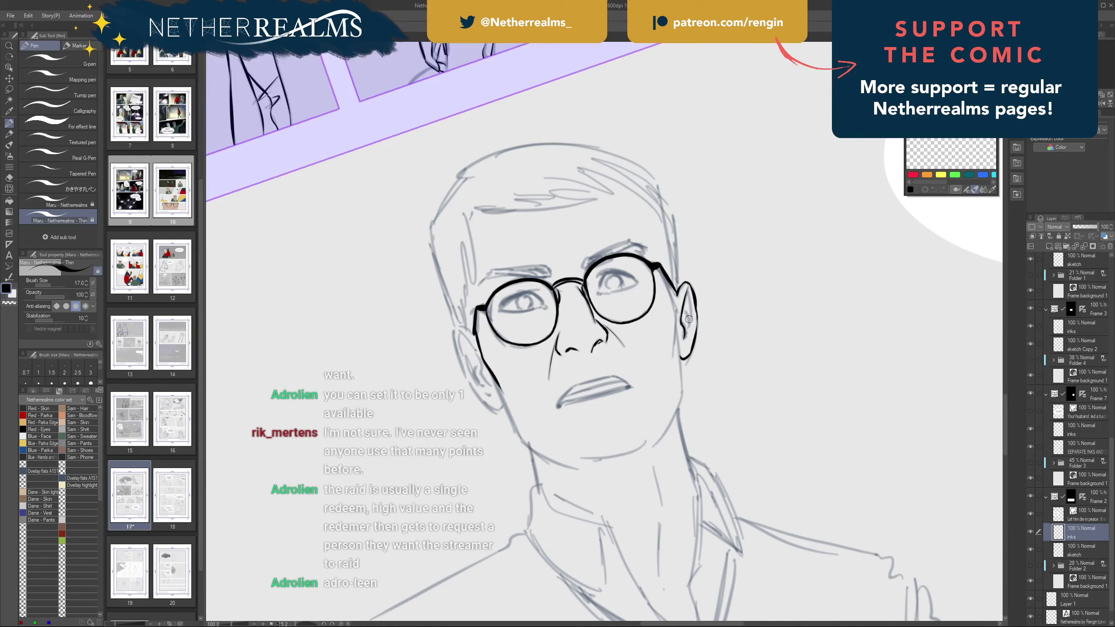
- Ink the inner fold lines inside the right ear
mouse_move(687, 288)
mouse_down()
mouse_move(684, 317)
mouse_move(691, 309)
mouse_up()
drag(682, 307, 687, 340)
key(ctrl+z)
- Ink the outer contour of the left ear from the glasses' arm down to the lobe
drag(696, 270, 804, 272)
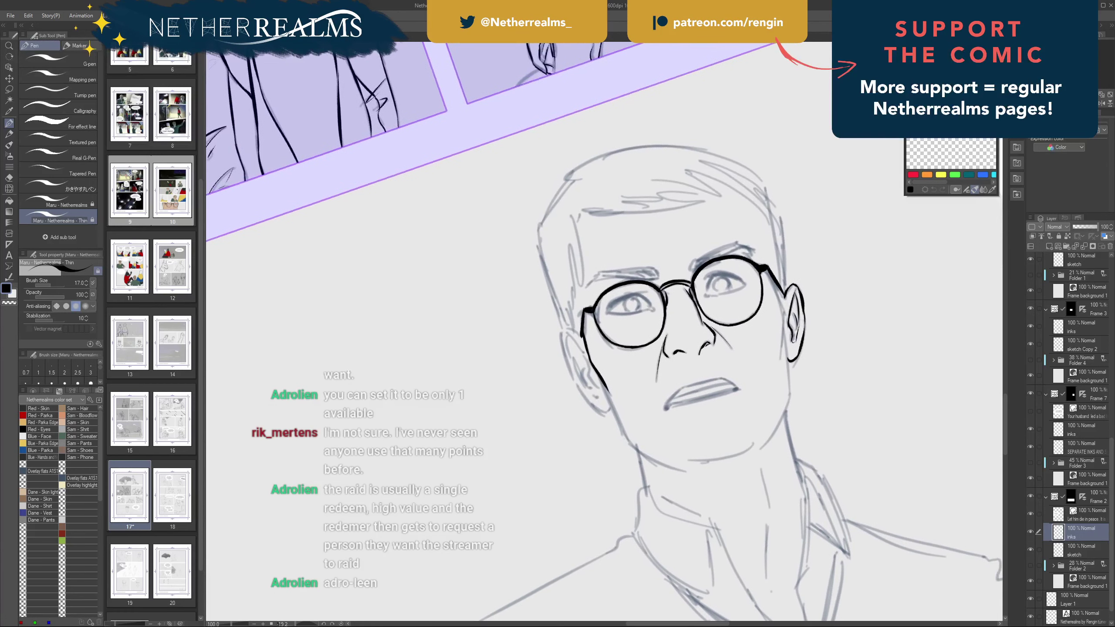
drag(580, 336, 564, 330)
key(ctrl+z)
key(ctrl+z)
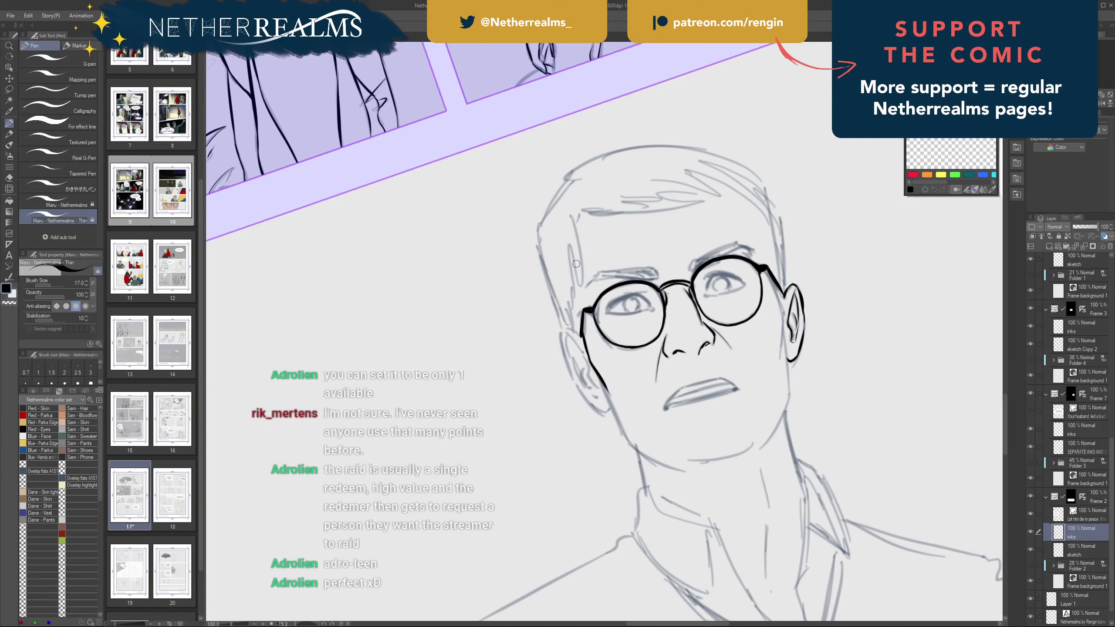
drag(575, 263, 538, 204)
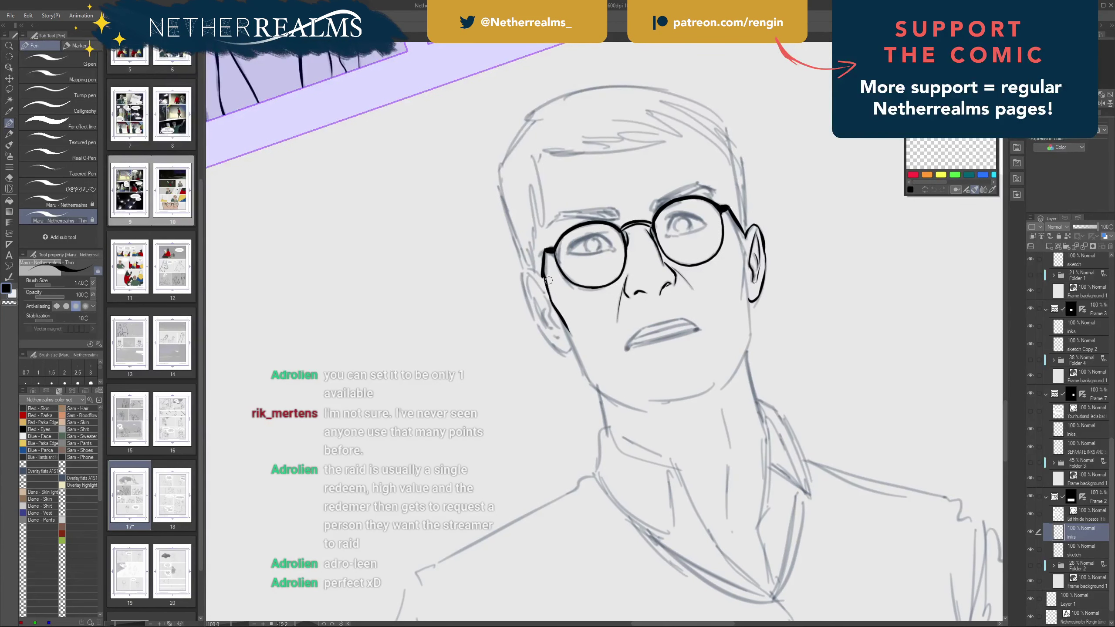
mouse_move(528, 271)
mouse_down()
mouse_move(543, 279)
mouse_move(527, 268)
mouse_move(538, 326)
mouse_up()
key(ctrl+z)
key(ctrl+z)
key(ctrl+z)
key(ctrl+z)
key(ctrl+z)
drag(523, 273, 535, 320)
key(ctrl+z)
mouse_move(522, 272)
mouse_down()
mouse_move(533, 316)
mouse_move(563, 355)
mouse_up()
key(ctrl+z)
key(ctrl+z)
drag(530, 316, 564, 354)
key(ctrl+z)
drag(531, 314, 565, 352)
- Ink the right side of the face from the glasses' arm past the ear down to the jaw
drag(545, 262, 531, 327)
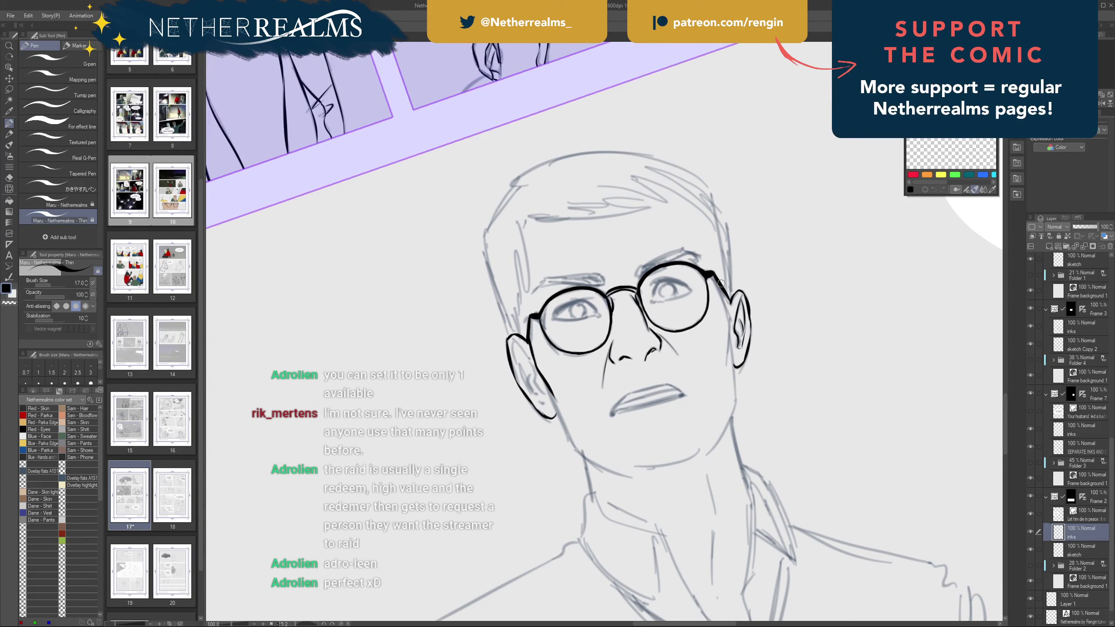
drag(720, 284, 734, 325)
key(ctrl+z)
drag(718, 283, 733, 322)
key(ctrl+z)
drag(719, 283, 728, 343)
key(ctrl+z)
key(ctrl+z)
drag(724, 298, 730, 344)
key(ctrl+z)
key(ctrl+z)
drag(731, 330, 736, 388)
key(ctrl+z)
drag(731, 328, 736, 388)
key(ctrl+z)
key(ctrl+z)
drag(730, 322, 731, 409)
key(ctrl+z)
- Straighten the canvas rotation and ink the left cheek and jaw line from beside the ear towards the chin
mouse_move(732, 363)
mouse_down()
mouse_move(730, 420)
mouse_move(789, 321)
mouse_move(806, 317)
mouse_move(781, 286)
mouse_up()
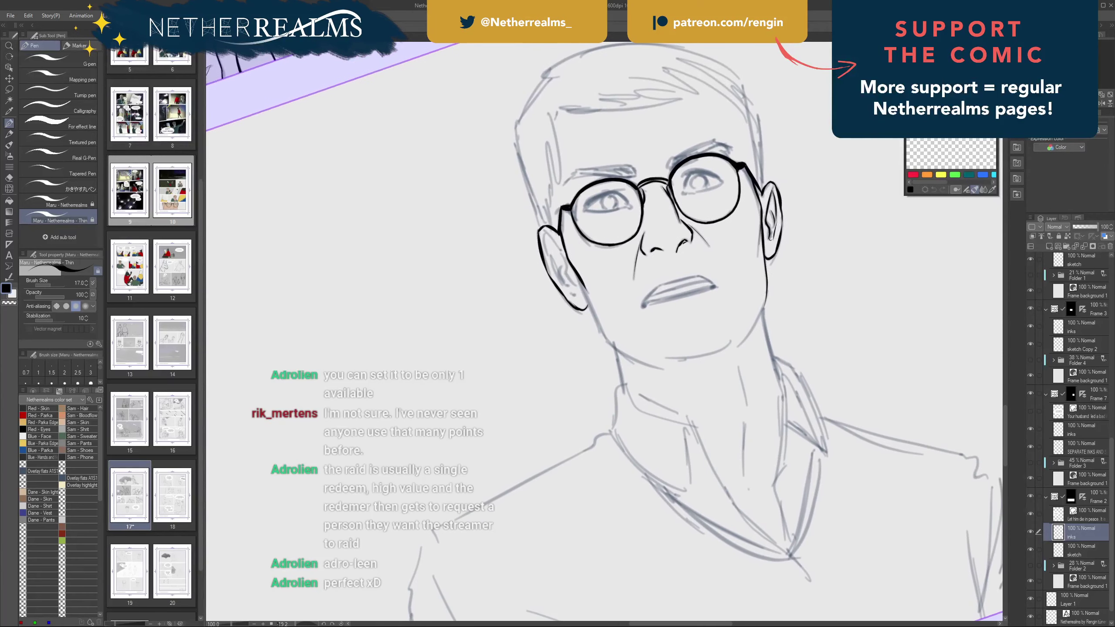
key(ctrl+at)
drag(703, 325, 759, 329)
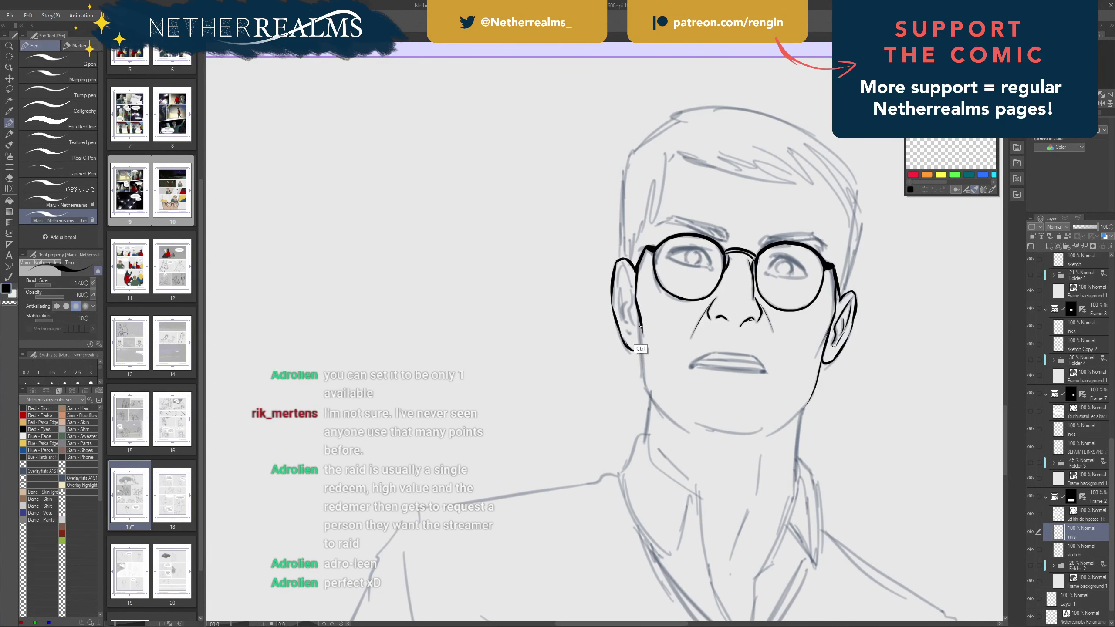
mouse_move(635, 306)
mouse_down()
mouse_move(645, 401)
mouse_move(641, 359)
mouse_move(653, 403)
mouse_move(647, 393)
mouse_move(643, 360)
mouse_move(669, 418)
mouse_up()
- Examine the inked face up close and within the whole page layout
mouse_move(621, 282)
mouse_down()
mouse_move(541, 338)
mouse_move(566, 395)
mouse_up()
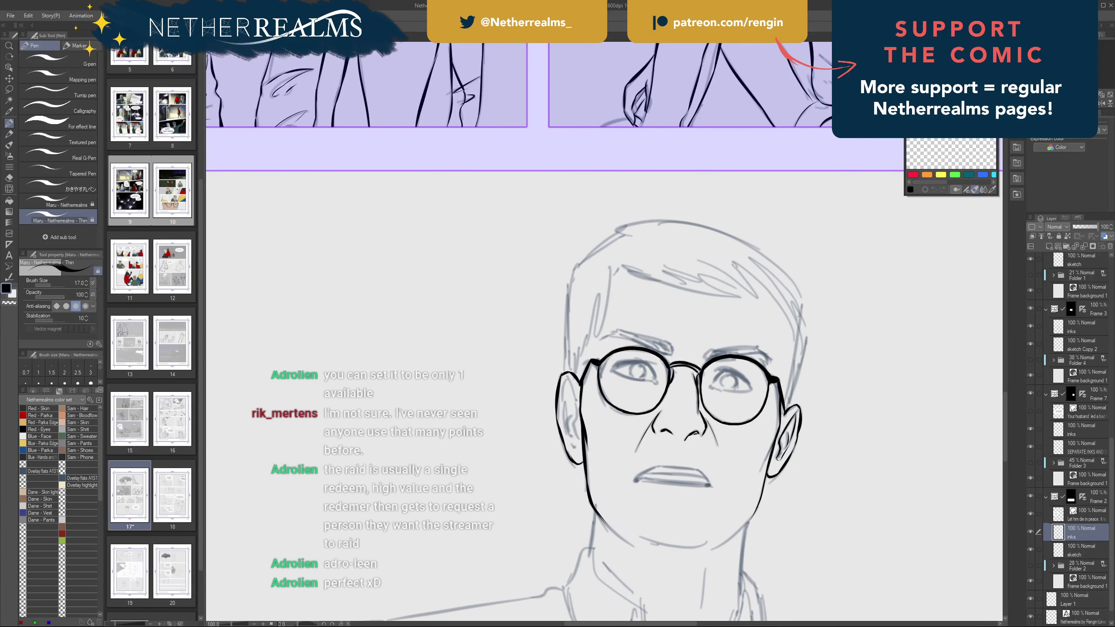
mouse_move(658, 395)
mouse_down()
mouse_move(585, 315)
mouse_move(584, 325)
mouse_up()
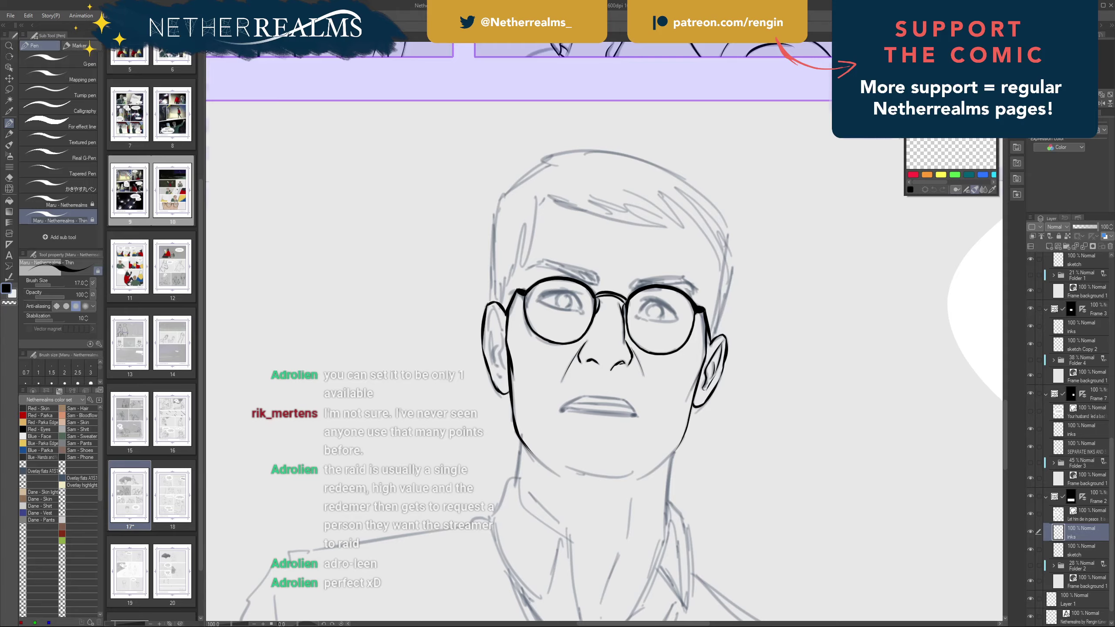
key(ctrl+0)
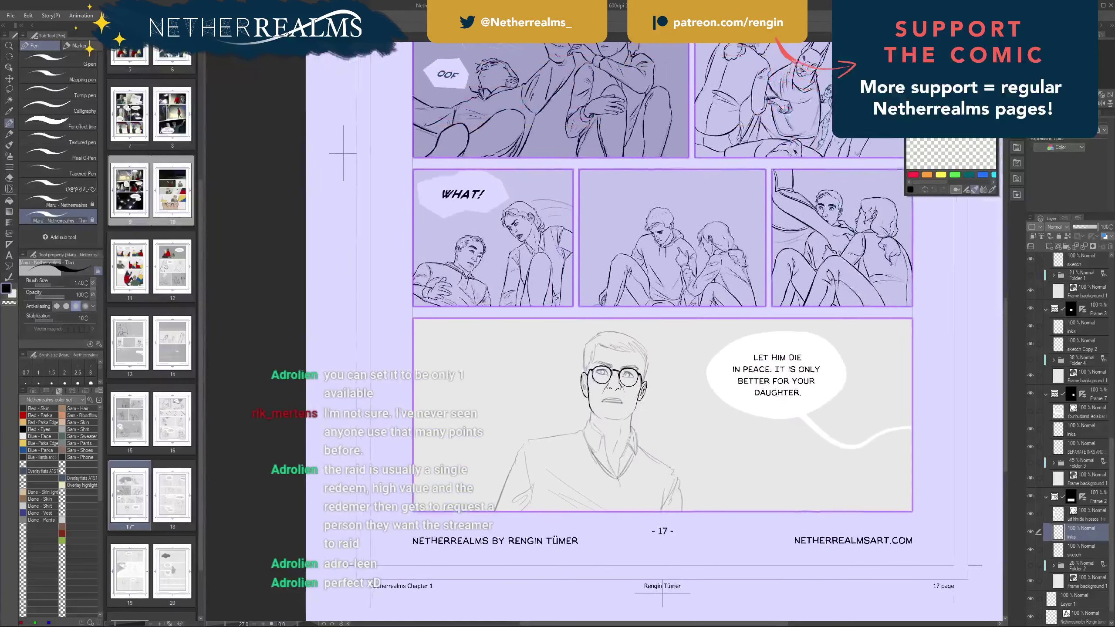
drag(614, 378, 612, 379)
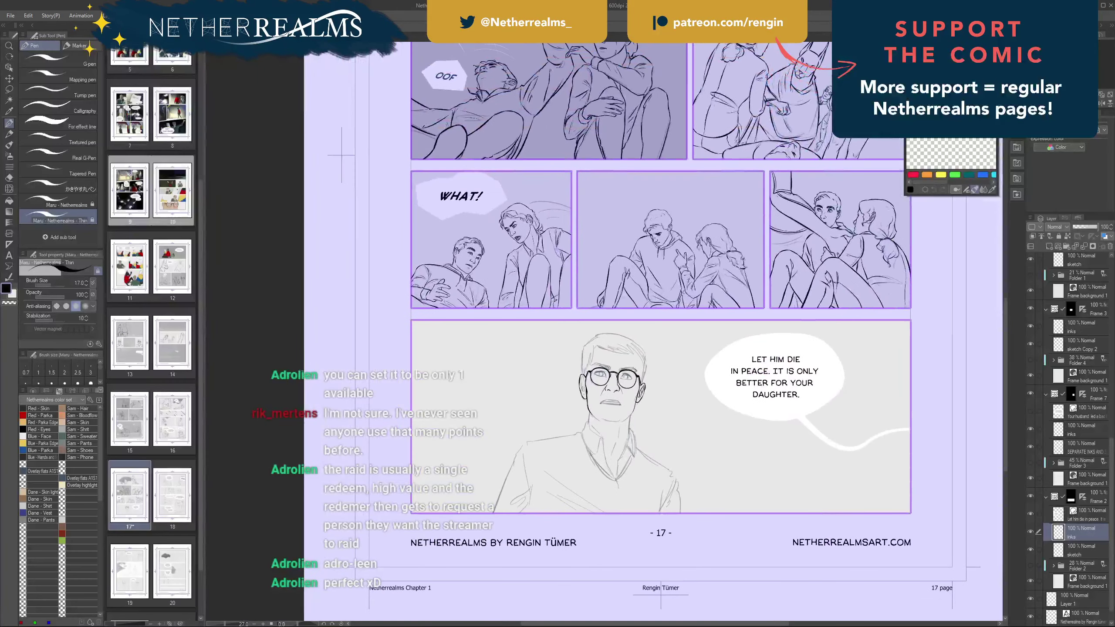
scroll(506, 439, down, 1)
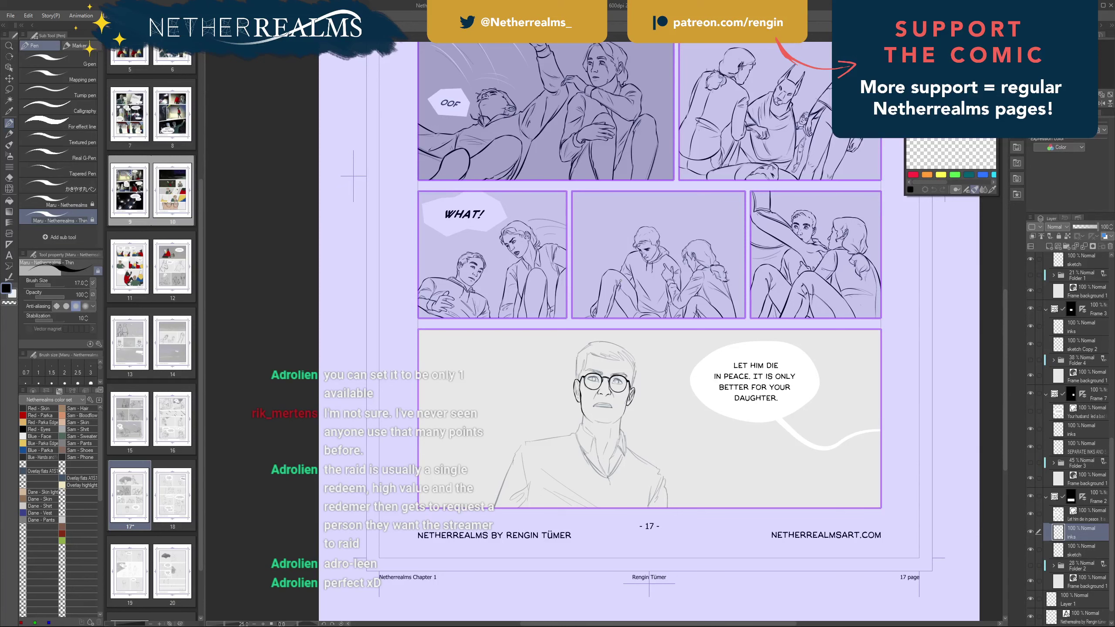
drag(582, 413, 658, 395)
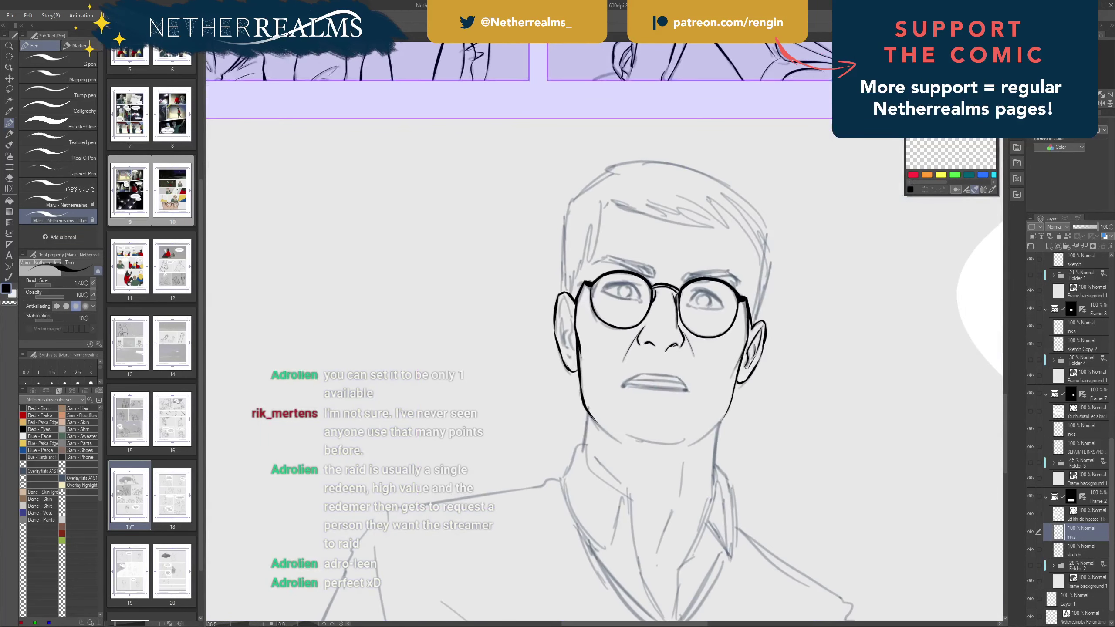
drag(658, 316, 594, 403)
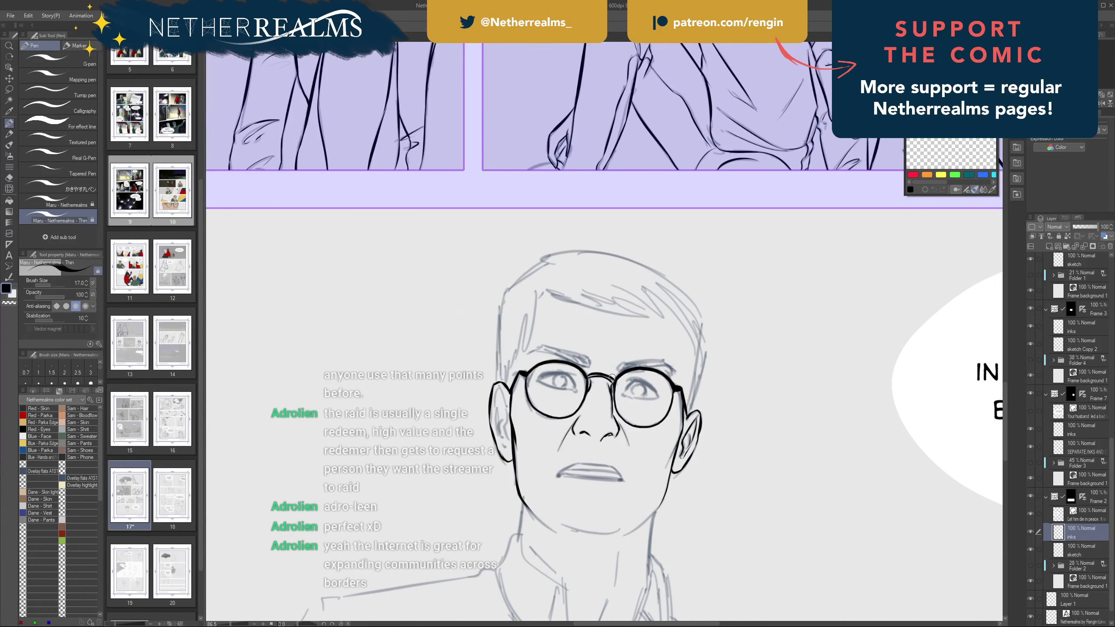
drag(612, 377, 637, 314)
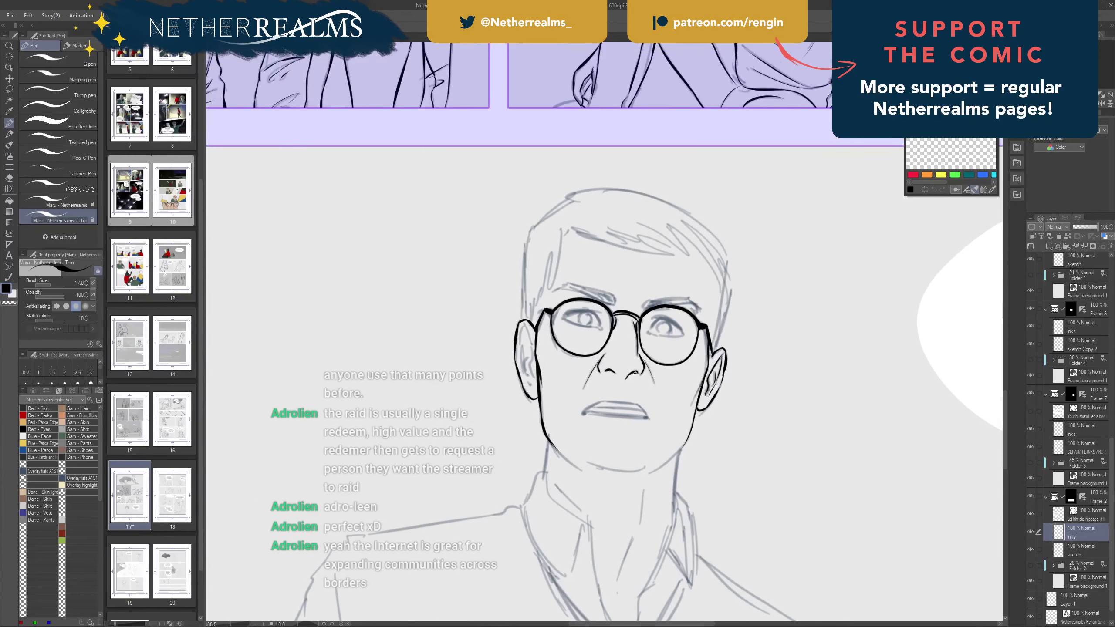
- Set the brush size to 15 and ink the mouth's upper lip line from corner to corner
mouse_move(629, 402)
mouse_down()
mouse_move(583, 414)
mouse_move(652, 426)
mouse_move(640, 411)
mouse_move(649, 424)
mouse_up()
key(ctrl+z)
key(ctrl+z)
key(bracketleft)
key(ctrl+z)
key(ctrl+z)
key(ctrl+z)
key(ctrl+z)
drag(642, 422, 580, 418)
key(ctrl+z)
mouse_move(623, 359)
mouse_down()
mouse_move(631, 410)
mouse_move(578, 355)
mouse_up()
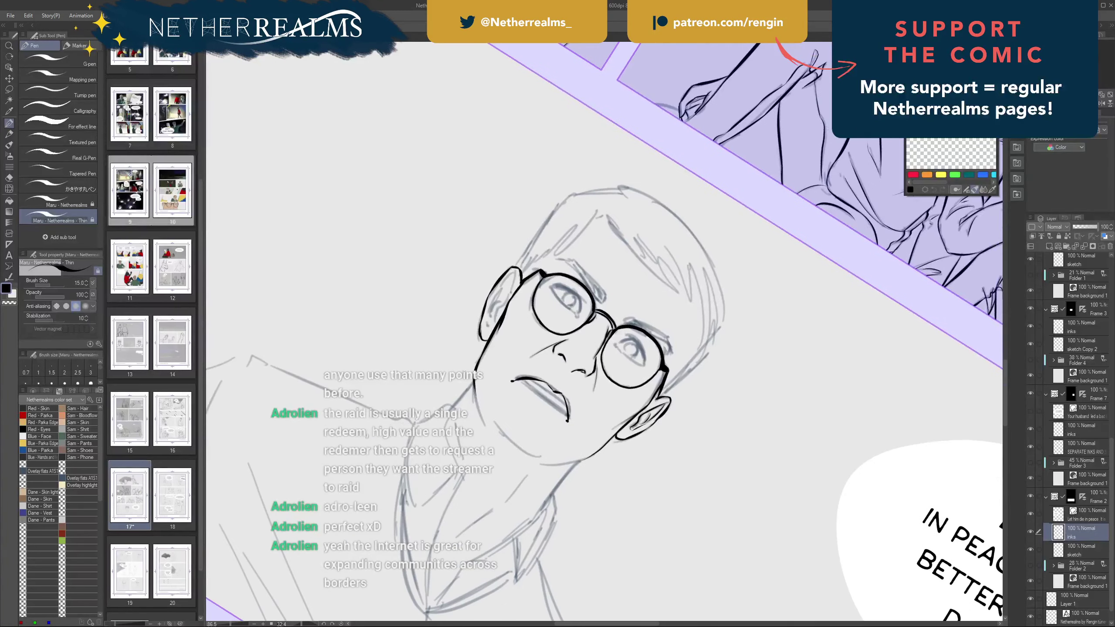
drag(514, 381, 556, 411)
key(ctrl+z)
drag(512, 380, 568, 422)
key(ctrl+z)
key(ctrl+z)
key(ctrl+z)
- Ink the inner fold lines inside the left ear
mouse_move(504, 337)
mouse_down()
mouse_move(486, 306)
mouse_move(464, 303)
mouse_move(603, 377)
mouse_move(577, 402)
mouse_up()
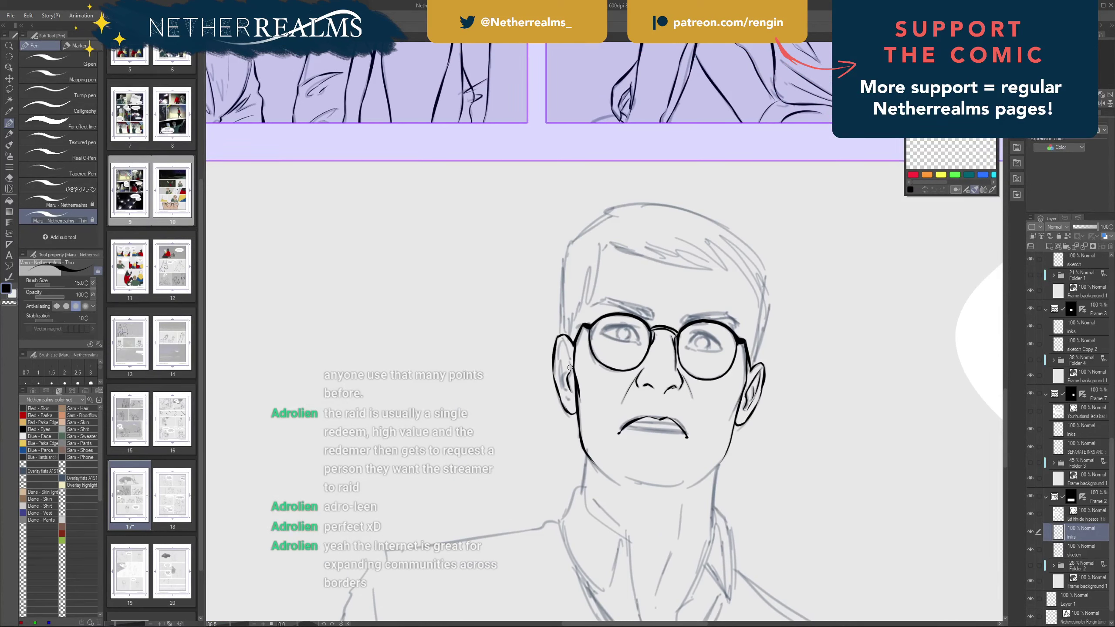
drag(570, 373, 560, 340)
key(ctrl+z)
mouse_move(560, 344)
mouse_down()
mouse_move(566, 392)
mouse_move(557, 369)
mouse_move(561, 381)
mouse_up()
key(ctrl+z)
key(ctrl+z)
- Ink the right side of the neck from the jaw down to the collar
mouse_move(554, 271)
mouse_down()
mouse_move(470, 264)
mouse_move(504, 267)
mouse_move(528, 219)
mouse_up()
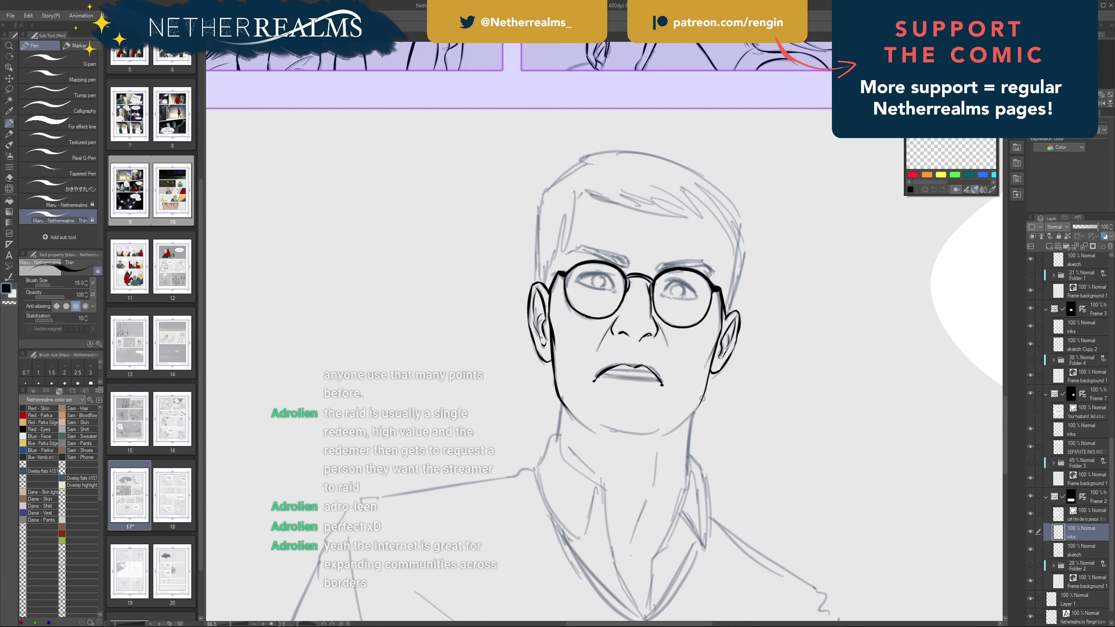
mouse_move(702, 399)
mouse_down()
mouse_move(667, 435)
mouse_move(680, 487)
mouse_up()
key(ctrl+z)
drag(694, 412, 686, 483)
key(ctrl+z)
- Ink the left side of the neck and the short outer collar edge running down to the shoulder
drag(555, 369, 556, 438)
key(ctrl+z)
drag(554, 385, 556, 448)
key(ctrl+z)
drag(554, 377, 553, 451)
key(ctrl+z)
mouse_move(554, 374)
mouse_down()
mouse_move(554, 445)
mouse_move(528, 470)
mouse_up()
key(ctrl+z)
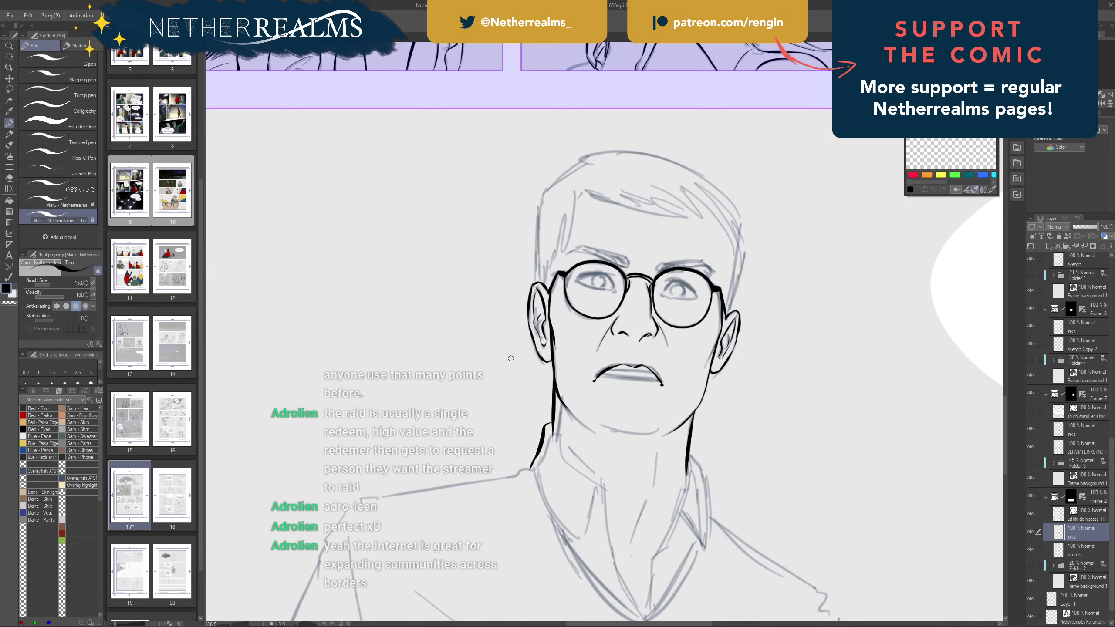
- Ink the left collar's top edge to its front corner and continue down to the point of the shirt's V opening
drag(510, 358, 469, 298)
drag(509, 370, 555, 429)
key(ctrl+z)
key(ctrl+z)
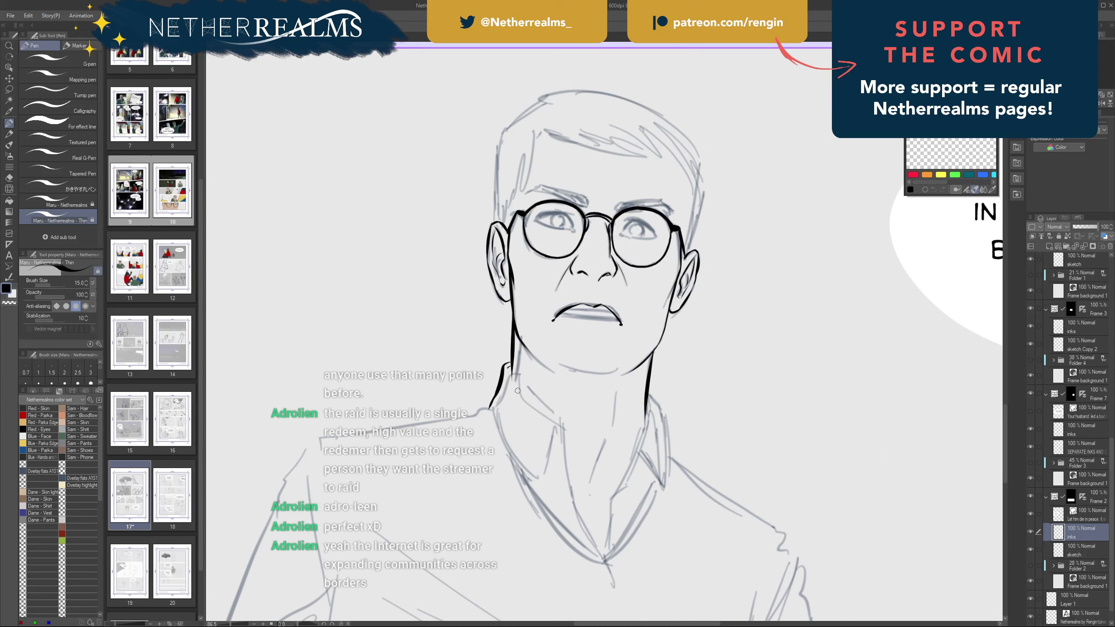
mouse_move(508, 375)
mouse_down()
mouse_move(562, 423)
mouse_move(574, 507)
mouse_move(597, 546)
mouse_up()
- Ink the outer edge of the right collar flap from the neck down to its tip
mouse_move(557, 434)
mouse_down()
mouse_move(646, 364)
mouse_move(581, 372)
mouse_up()
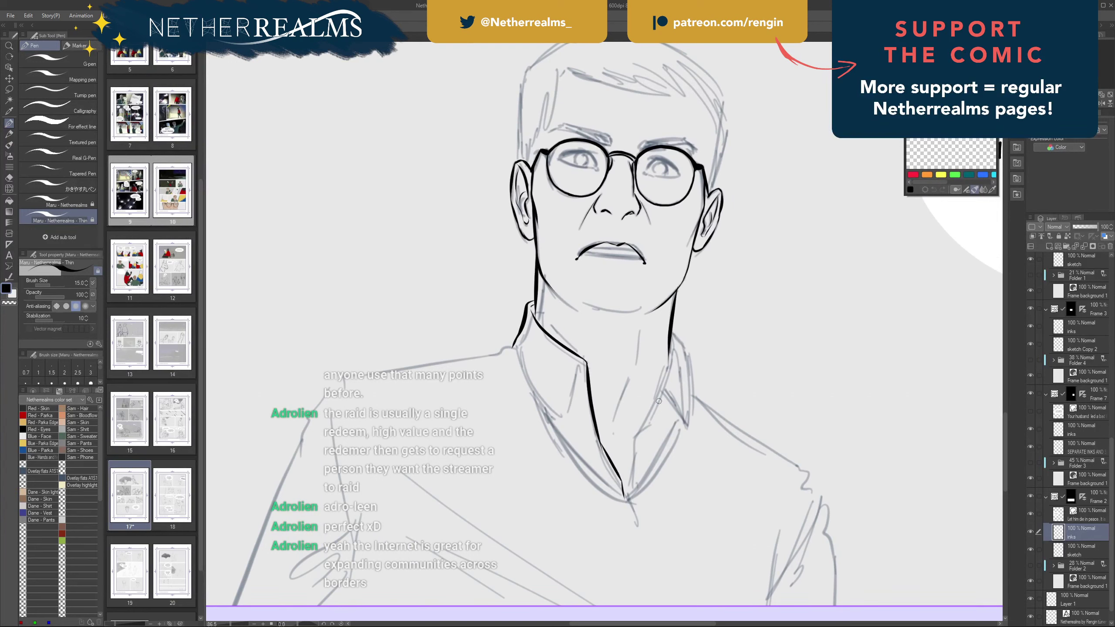
drag(662, 395, 674, 350)
key(ctrl+z)
mouse_move(663, 392)
mouse_down()
mouse_move(672, 351)
mouse_move(685, 428)
mouse_move(688, 416)
mouse_up()
key(ctrl+z)
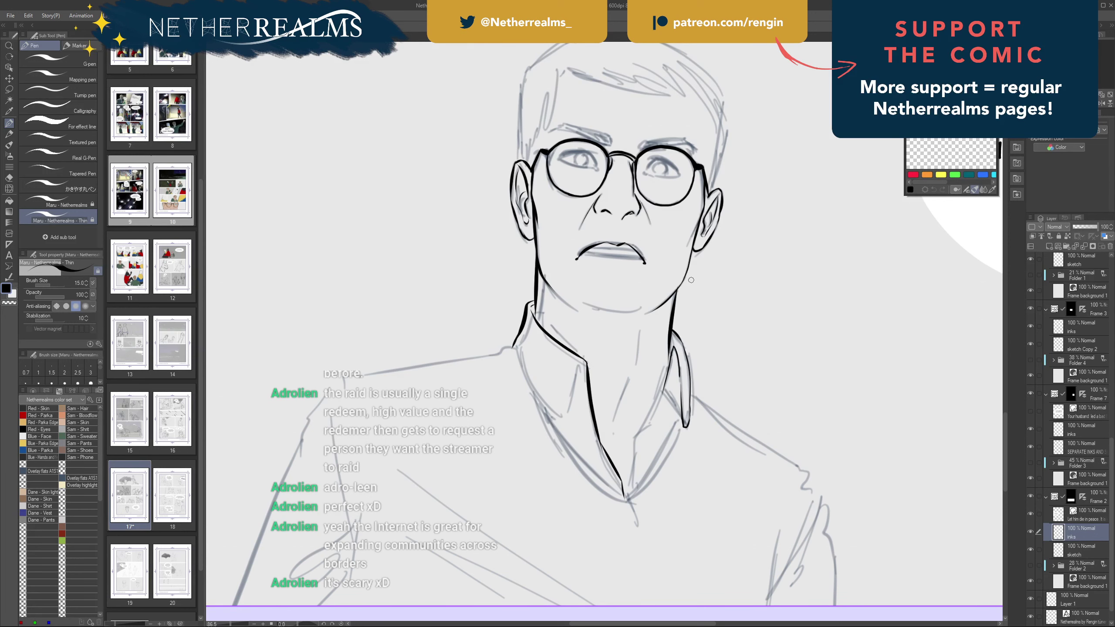
- Ink the right collar flap's inner edge up from its tip and touch up its lines with the eraser and pen
drag(691, 279, 752, 233)
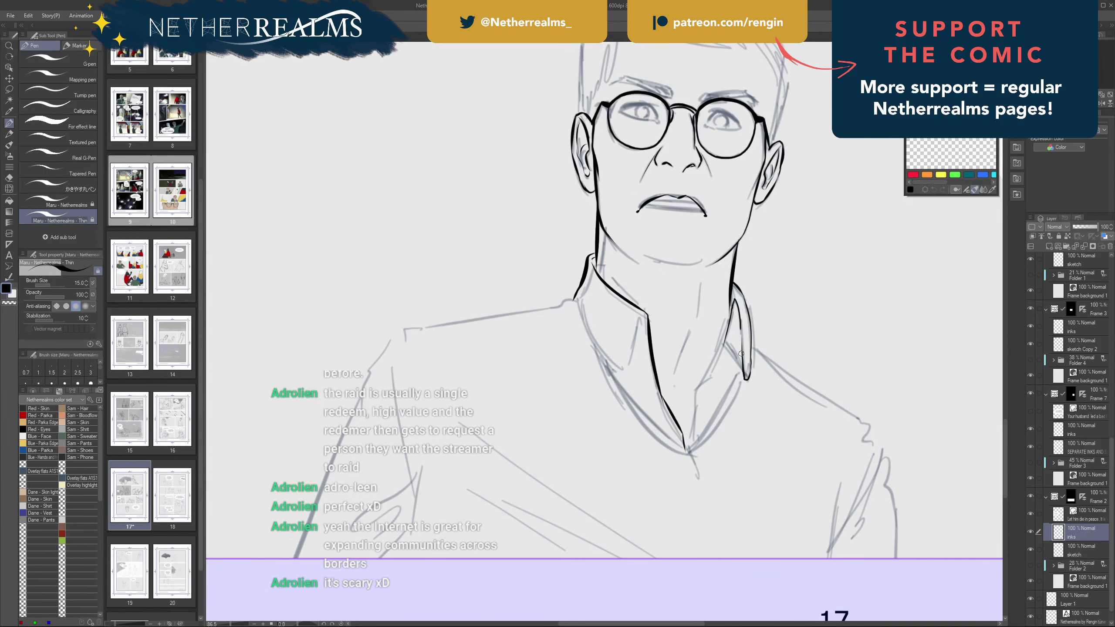
key(e)
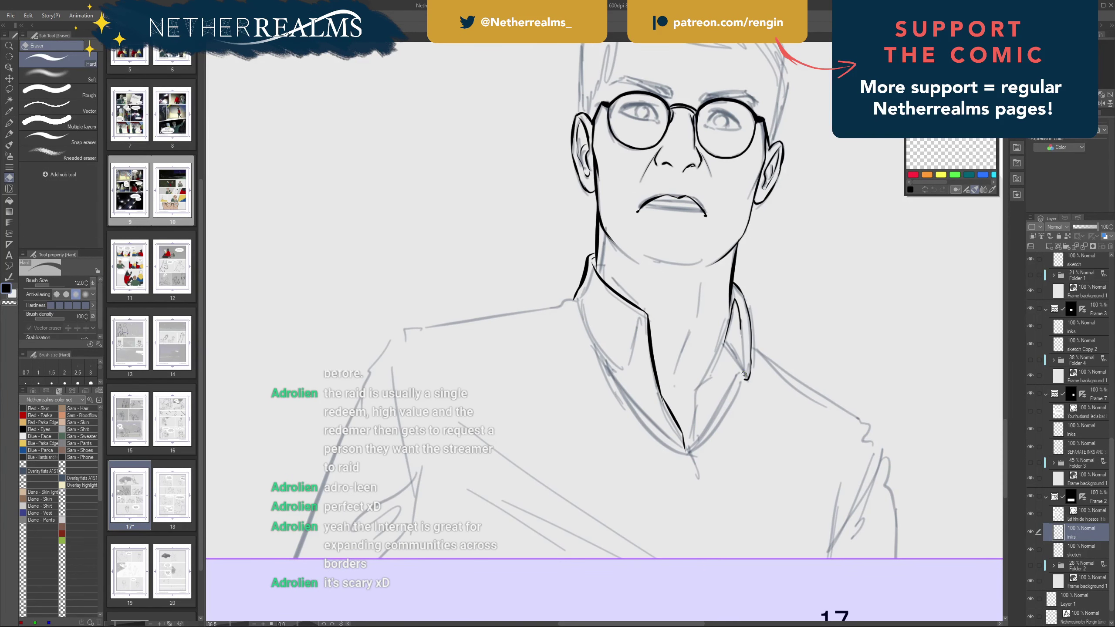
key(p)
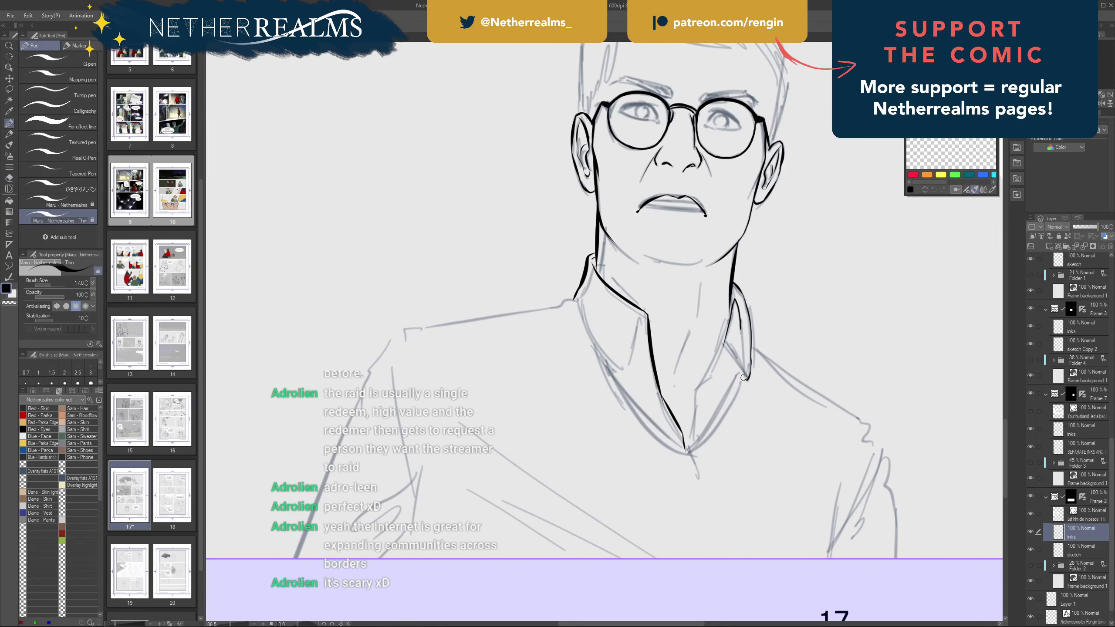
mouse_move(745, 377)
mouse_down()
mouse_move(743, 377)
mouse_move(725, 346)
mouse_move(745, 382)
mouse_move(727, 347)
mouse_move(744, 379)
mouse_move(740, 319)
mouse_up()
key(ctrl+z)
key(ctrl+z)
key(ctrl+z)
key(ctrl+z)
key(ctrl+z)
key(e)
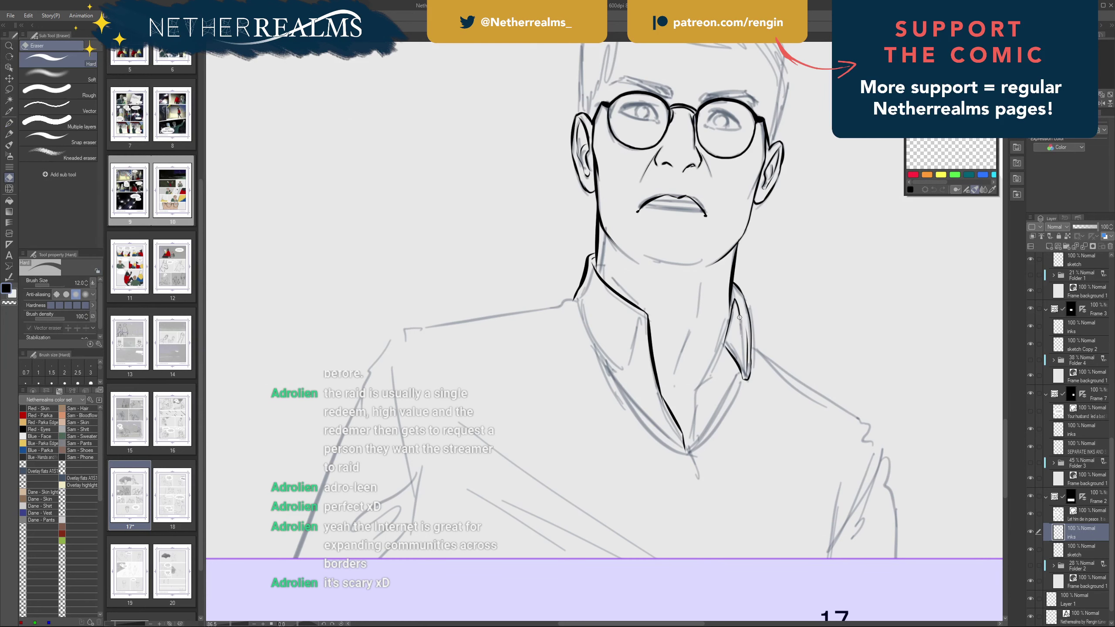
key(alt)
key(p)
click(737, 304)
key(p)
drag(739, 307, 741, 327)
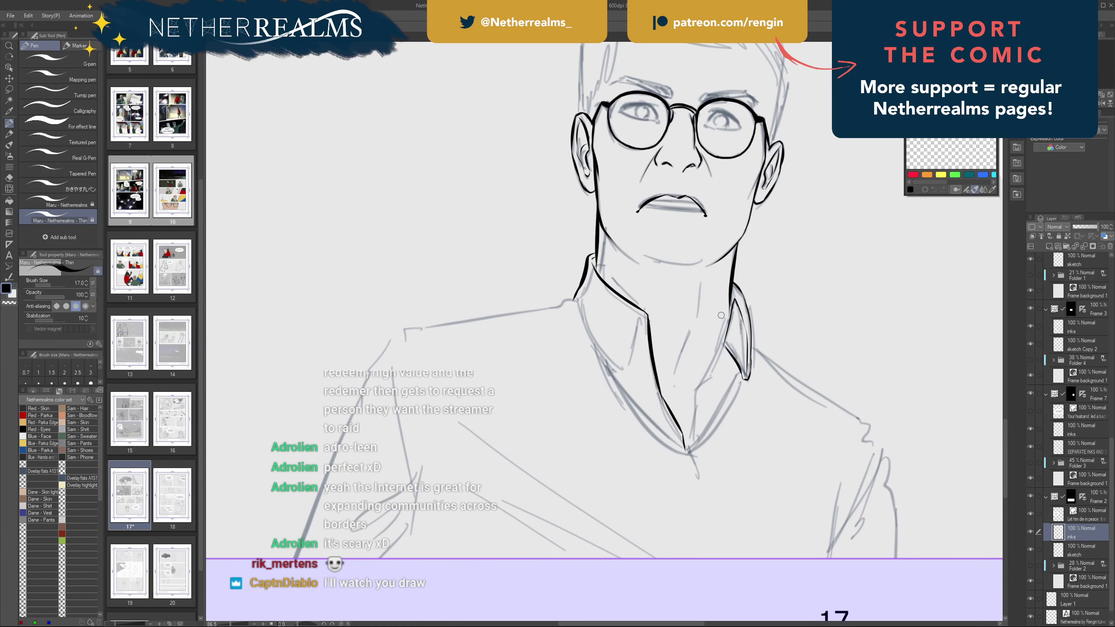
- Ink the right edge of the shirt opening from the neck down to the point of the V
drag(730, 296, 720, 349)
key(ctrl+z)
drag(731, 281, 707, 374)
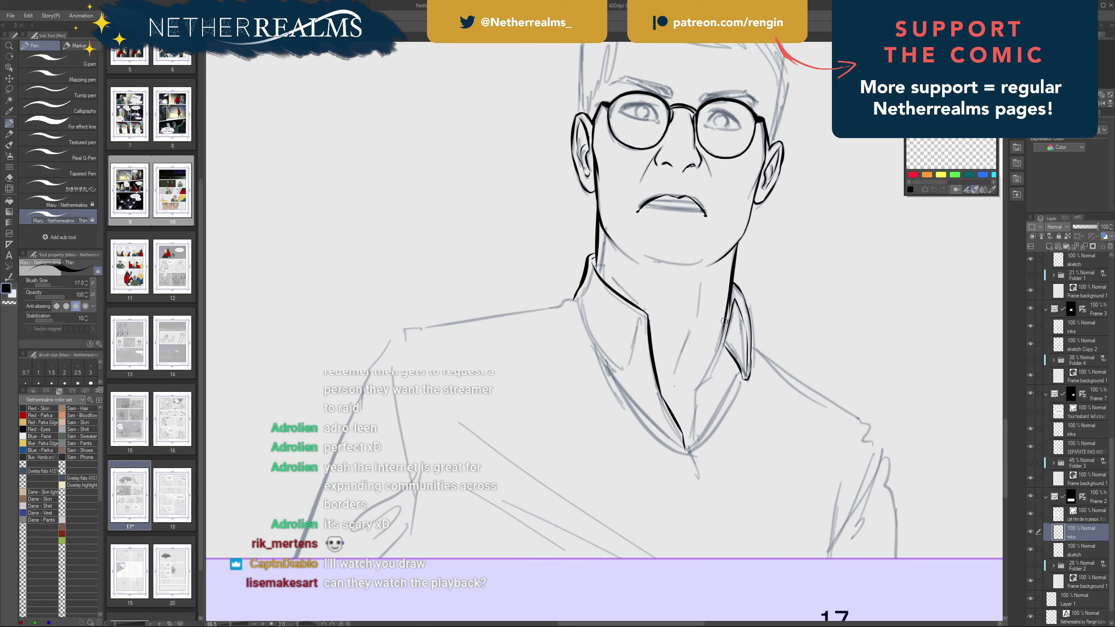
drag(724, 323, 685, 448)
key(ctrl+z)
- Ink the left collar flap's front edge from its upper corner down towards the tip
drag(645, 317, 627, 363)
key(ctrl+z)
drag(643, 317, 625, 370)
- Ink the left collar flap's outer edge from the shoulder around to the tip
drag(573, 300, 621, 379)
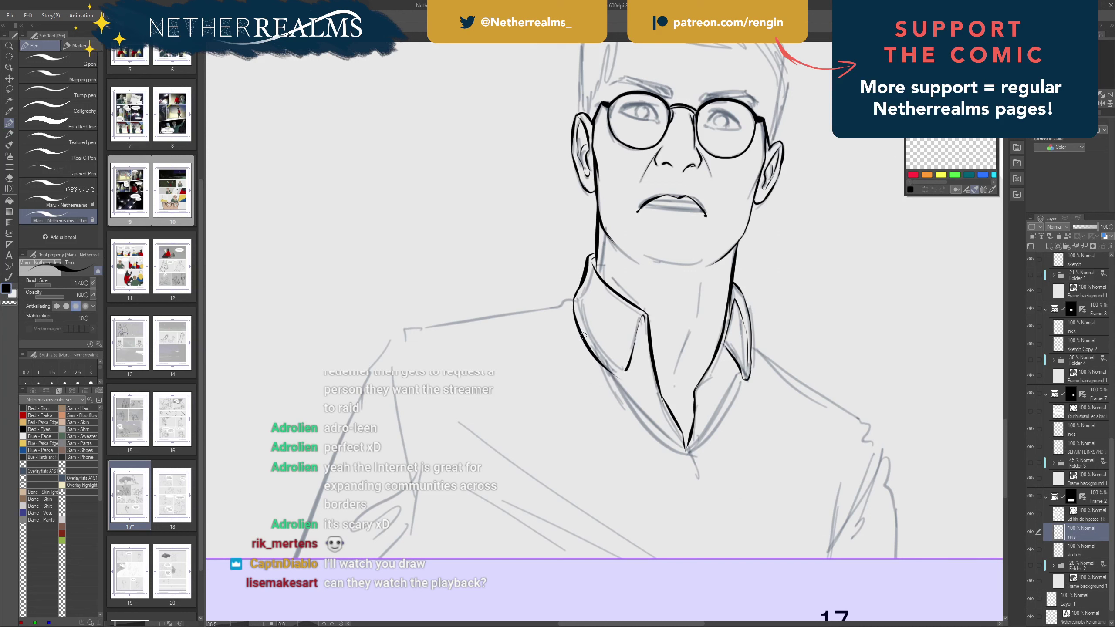
key(ctrl+z)
drag(573, 301, 607, 360)
key(ctrl+z)
drag(573, 302, 617, 373)
key(ctrl+z)
drag(573, 301, 614, 378)
key(ctrl+z)
drag(573, 300, 609, 363)
key(ctrl+z)
key(ctrl+z)
mouse_move(573, 300)
mouse_down()
mouse_move(585, 342)
mouse_move(612, 374)
mouse_move(653, 320)
mouse_move(628, 367)
mouse_up()
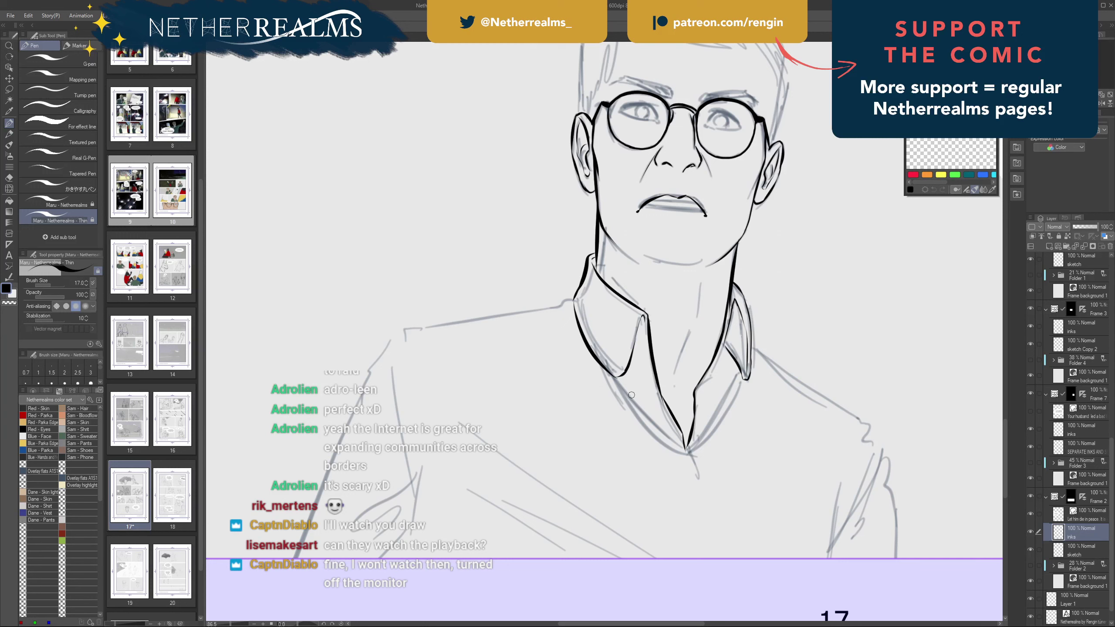
- Ink the left outer neckline from the collar flap's tip down to the point of the V
drag(628, 320, 609, 299)
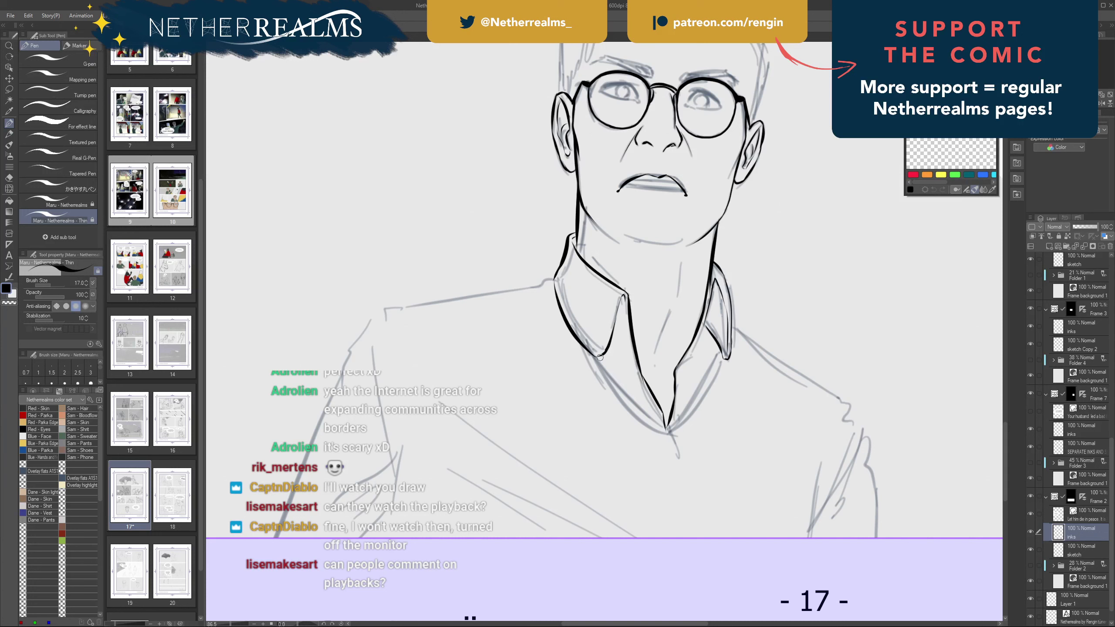
drag(598, 356, 668, 431)
key(ctrl+z)
drag(599, 357, 667, 428)
key(ctrl+z)
drag(602, 357, 665, 429)
key(ctrl+z)
drag(603, 357, 663, 428)
- Ink the inner placket lines alongside both edges of the shirt's V opening
drag(679, 358, 748, 327)
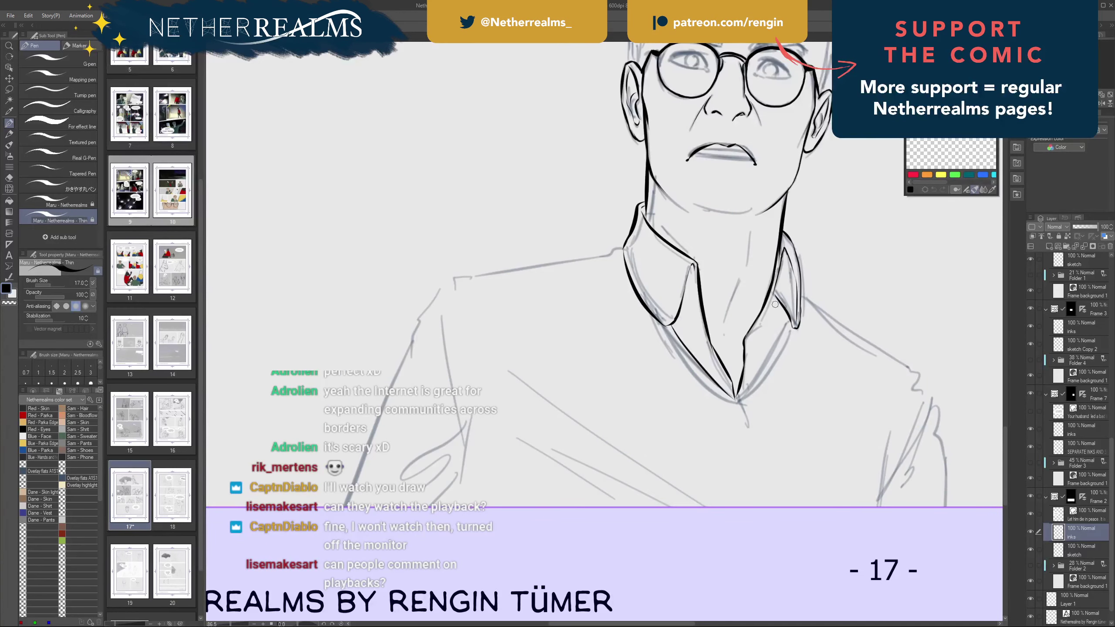
drag(775, 281, 754, 336)
key(ctrl+z)
mouse_move(779, 278)
mouse_down()
mouse_move(743, 347)
mouse_move(749, 337)
mouse_move(742, 379)
mouse_up()
key(ctrl+z)
drag(748, 338, 744, 367)
mouse_move(691, 280)
mouse_down()
mouse_move(712, 370)
mouse_move(731, 395)
mouse_up()
- Ink the right outer neckline from the right collar flap down to the point of the V
drag(778, 295, 737, 411)
key(ctrl+z)
drag(777, 295, 743, 391)
key(ctrl+z)
mouse_move(775, 301)
mouse_down()
mouse_move(736, 399)
mouse_move(771, 310)
mouse_up()
key(ctrl+z)
key(ctrl+z)
drag(771, 304, 742, 395)
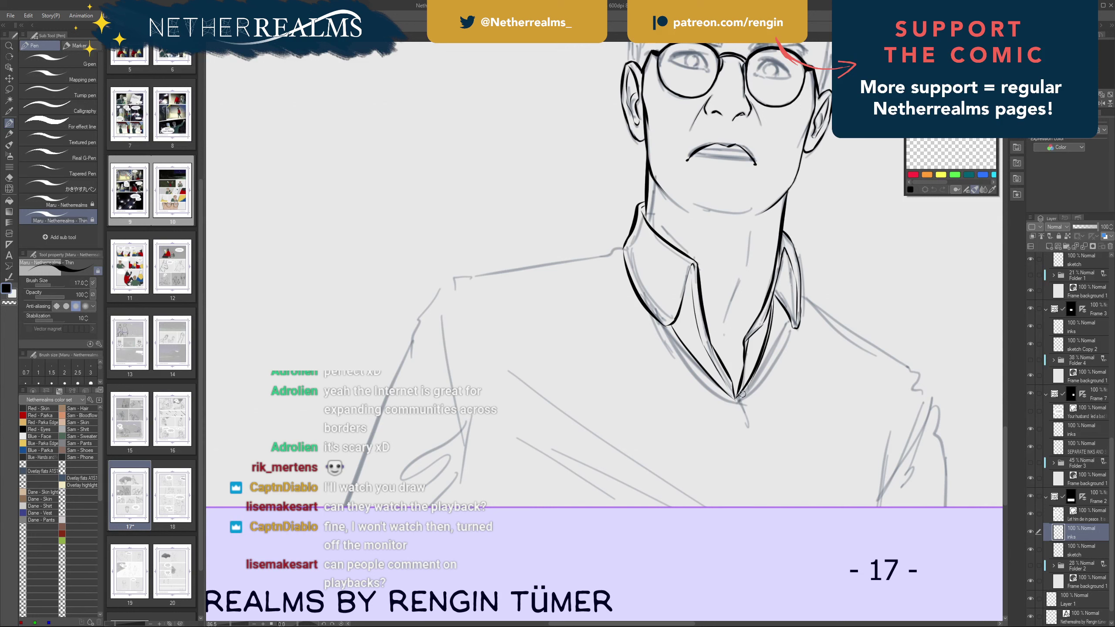
key(ctrl+z)
mouse_move(773, 300)
mouse_down()
mouse_move(745, 394)
mouse_move(761, 367)
mouse_move(737, 404)
mouse_up()
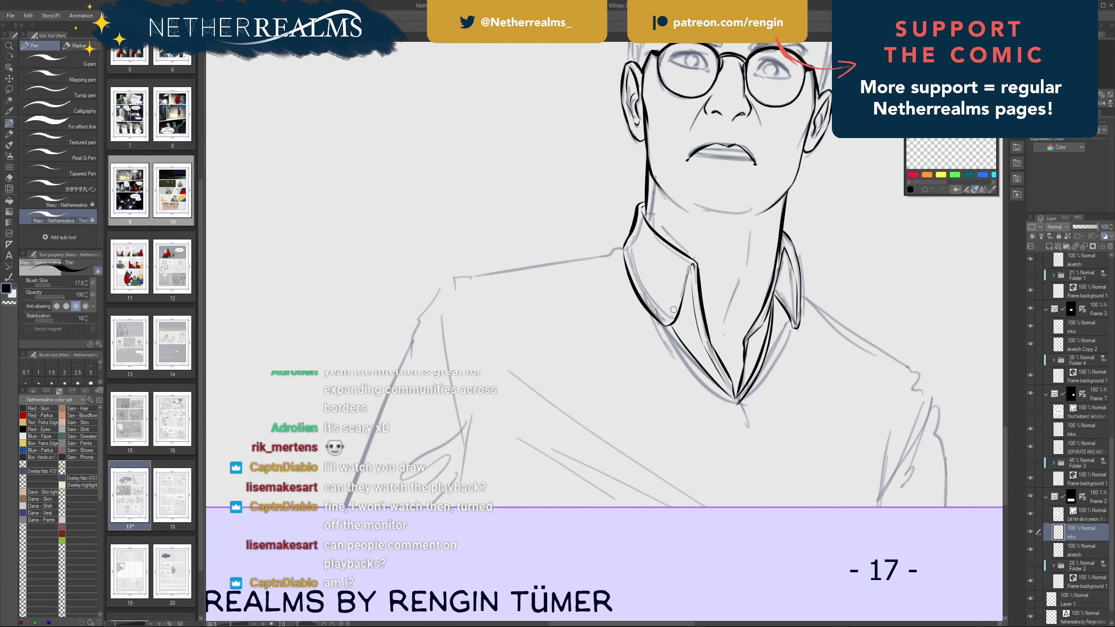
- Redraw the left outer neckline from the collar flap's tip down to the point of the V
drag(668, 326, 727, 403)
key(ctrl+z)
mouse_move(668, 327)
mouse_down()
mouse_move(732, 400)
mouse_move(708, 383)
mouse_move(670, 316)
mouse_move(738, 407)
mouse_up()
key(ctrl+z)
key(ctrl+z)
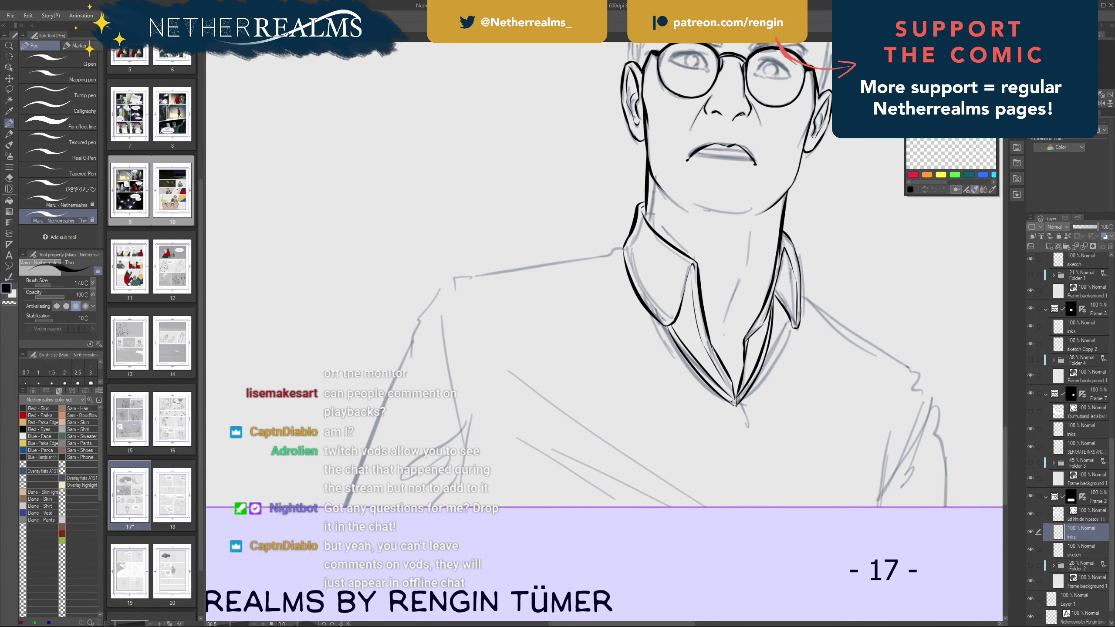
- Ink the right shoulder line from the collar and the outer edge of the right sleeve down to the panel border
mouse_move(735, 403)
mouse_down()
mouse_move(729, 370)
mouse_move(723, 429)
mouse_up()
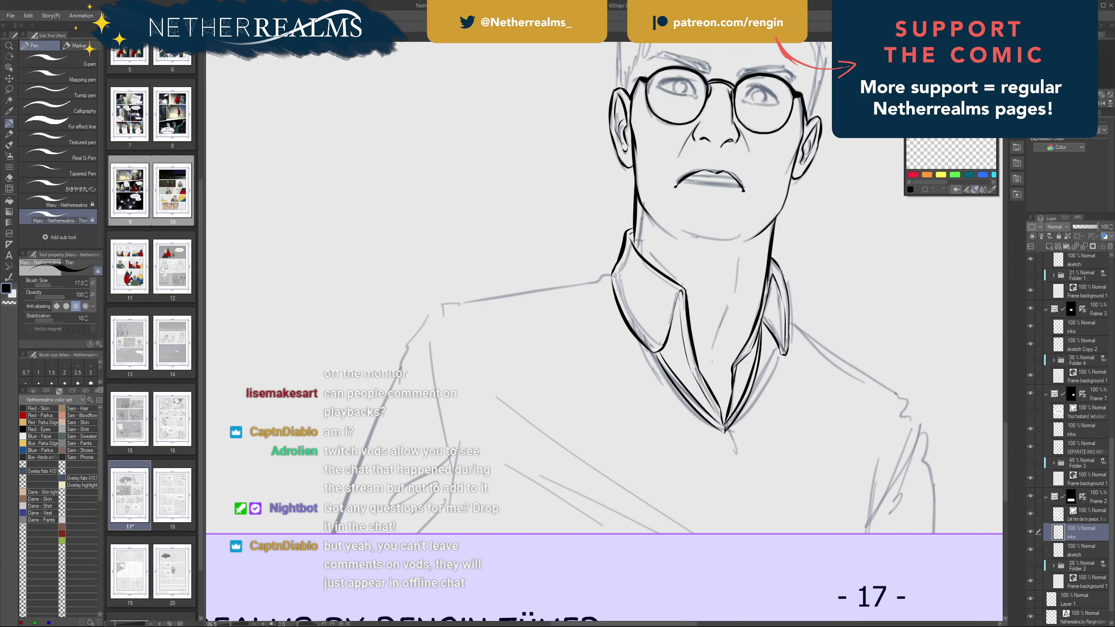
drag(791, 324, 881, 396)
key(ctrl+z)
mouse_move(790, 324)
mouse_down()
mouse_move(903, 401)
mouse_move(877, 514)
mouse_move(911, 442)
mouse_move(924, 439)
mouse_move(911, 417)
mouse_move(926, 441)
mouse_move(942, 562)
mouse_up()
key(ctrl+z)
key(ctrl+z)
- Ink the fold lines at the right armpit, running from the sleeve down to the panel border
drag(892, 398, 848, 338)
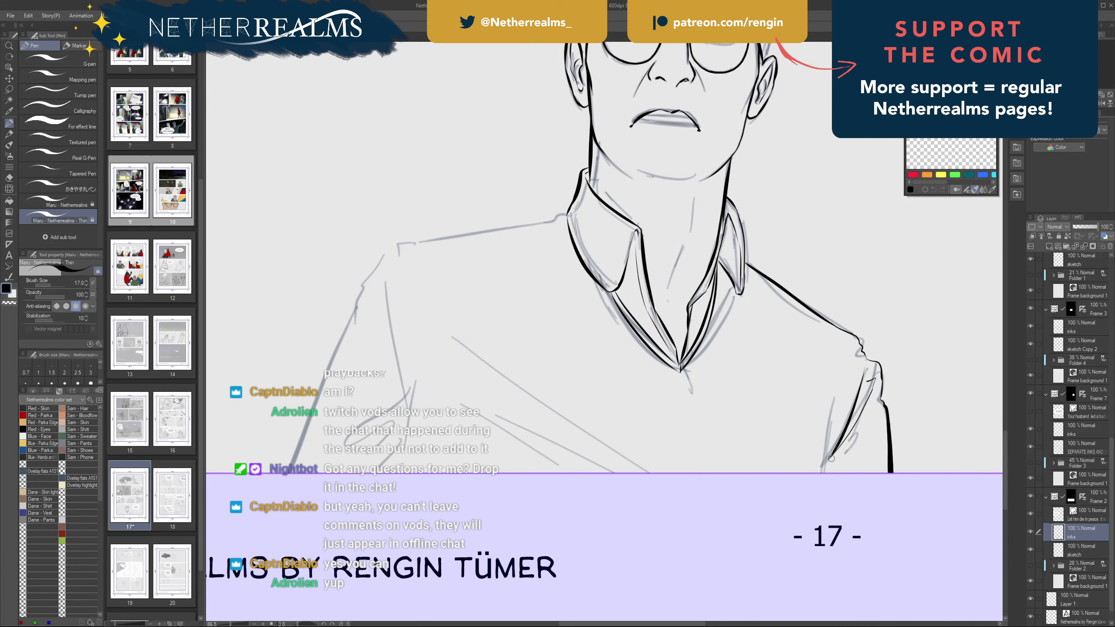
mouse_move(833, 454)
mouse_down()
mouse_move(825, 477)
mouse_move(837, 402)
mouse_up()
key(ctrl+z)
key(ctrl+z)
drag(823, 478, 837, 393)
key(ctrl+z)
drag(823, 477, 838, 394)
drag(835, 433, 841, 408)
mouse_move(839, 362)
mouse_down()
mouse_move(979, 380)
mouse_move(797, 352)
mouse_up()
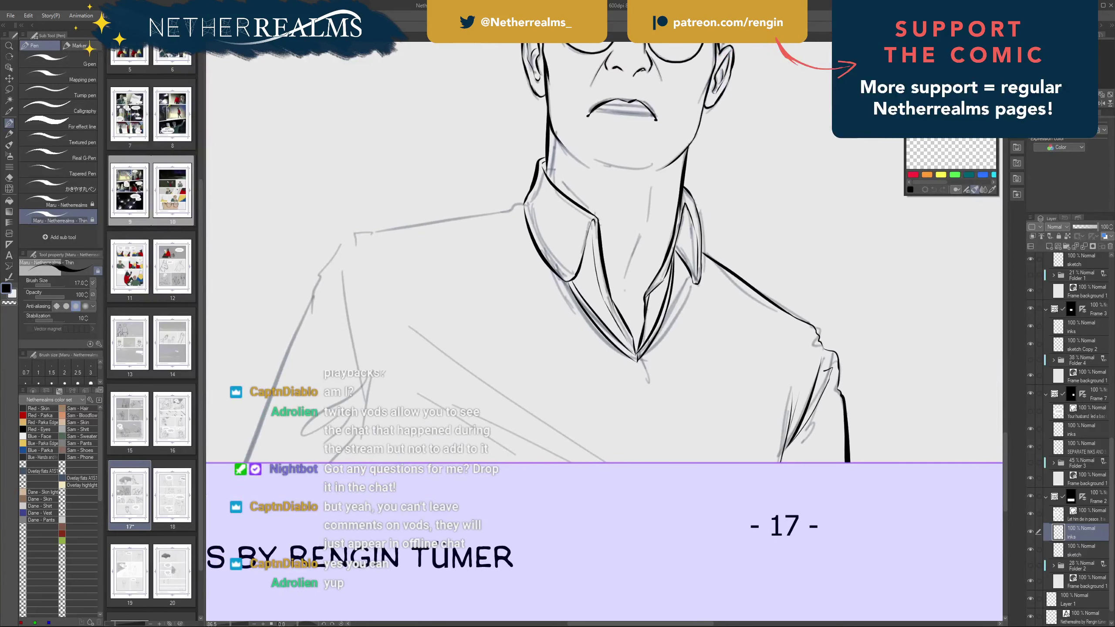
drag(787, 451, 778, 465)
- Ink the left shoulder line from the collar out to the sleeve seam, including the small crease at its end
drag(758, 395, 1018, 490)
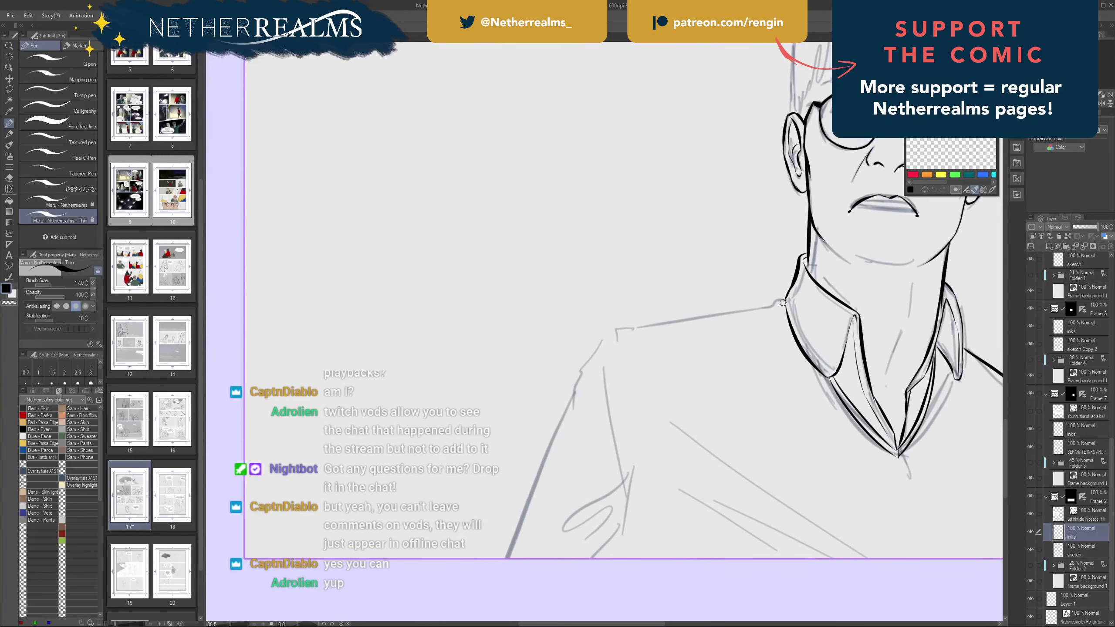
drag(785, 301, 765, 308)
key(ctrl+z)
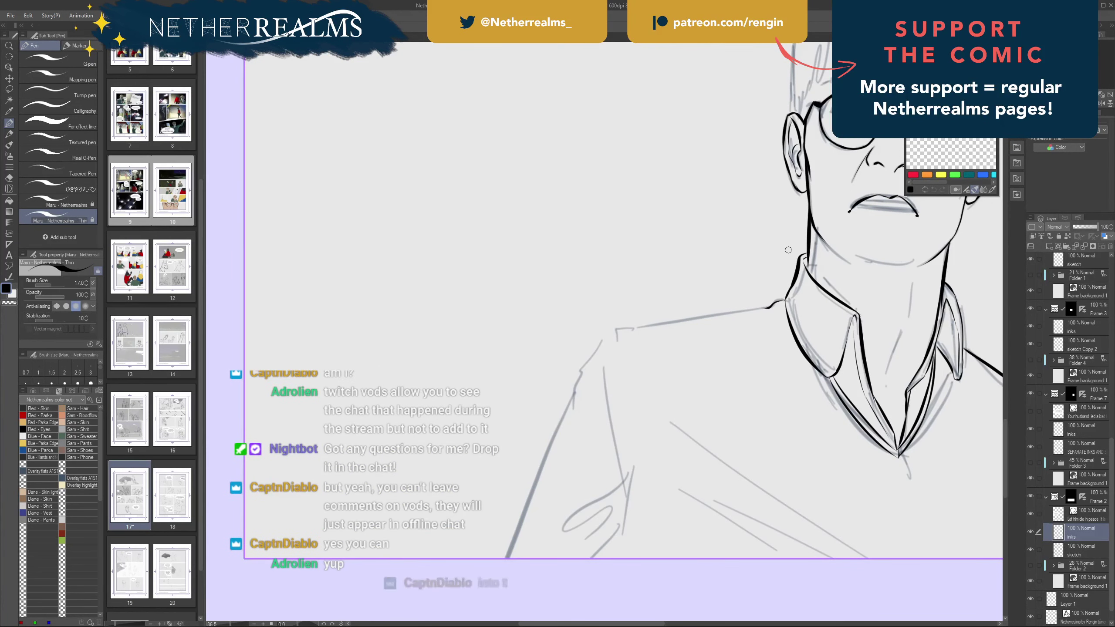
mouse_move(788, 250)
mouse_down()
mouse_move(744, 187)
mouse_move(663, 145)
mouse_move(769, 275)
mouse_move(772, 267)
mouse_move(660, 356)
mouse_up()
key(ctrl+z)
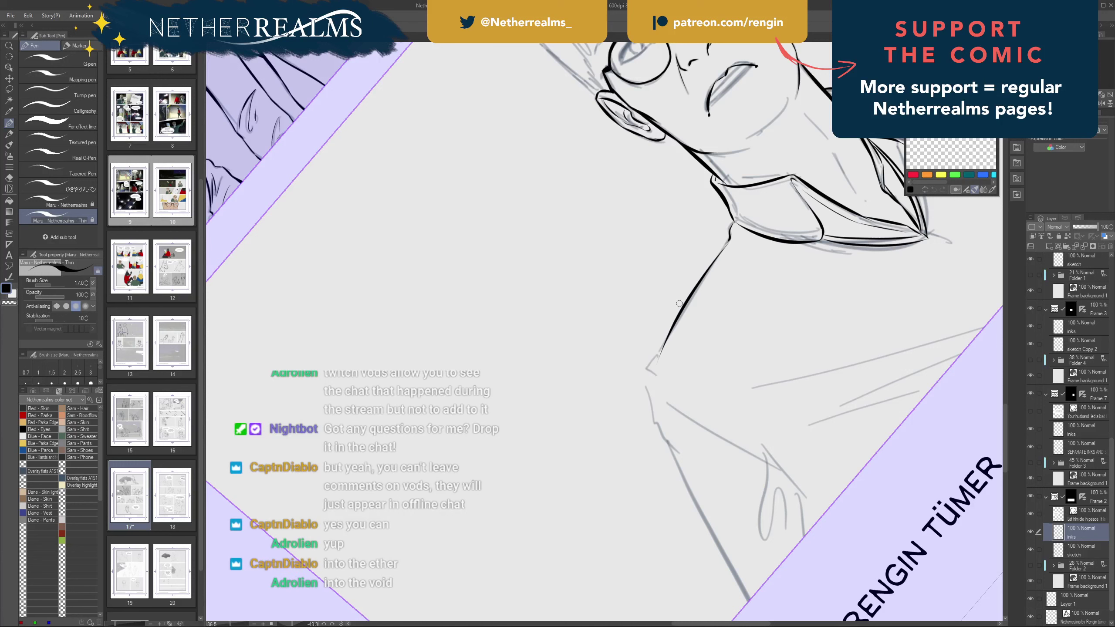
drag(661, 351, 649, 387)
- Ink the outer edge of the left sleeve from the shoulder seam down to the panel border
drag(640, 331, 573, 285)
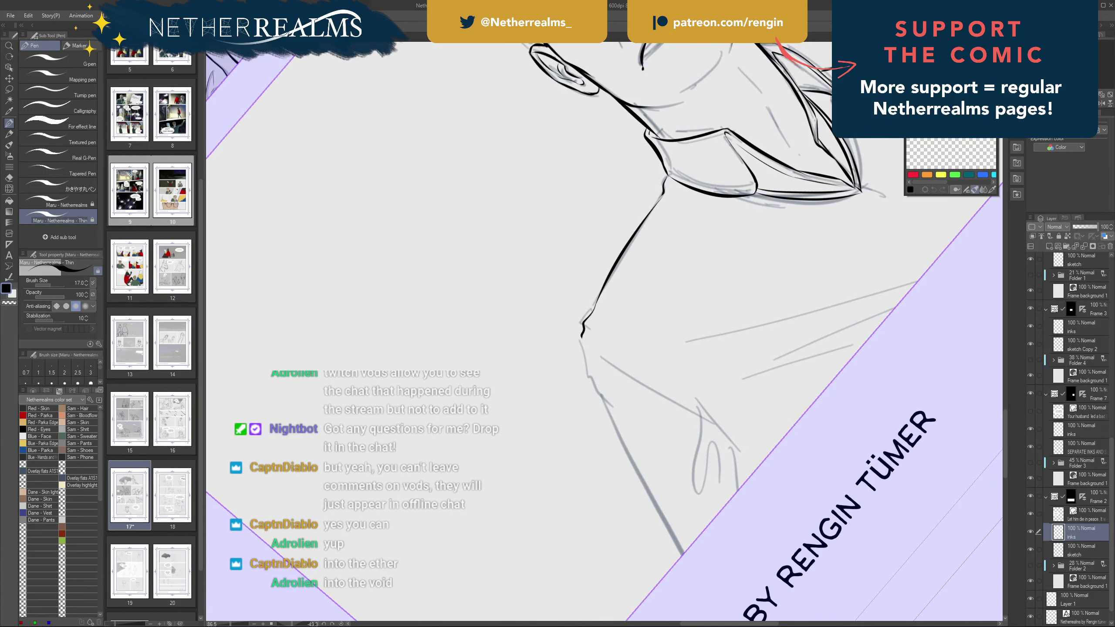
drag(581, 337, 591, 372)
key(ctrl+z)
mouse_move(582, 336)
mouse_down()
mouse_move(594, 384)
mouse_move(582, 347)
mouse_move(679, 558)
mouse_up()
key(ctrl+z)
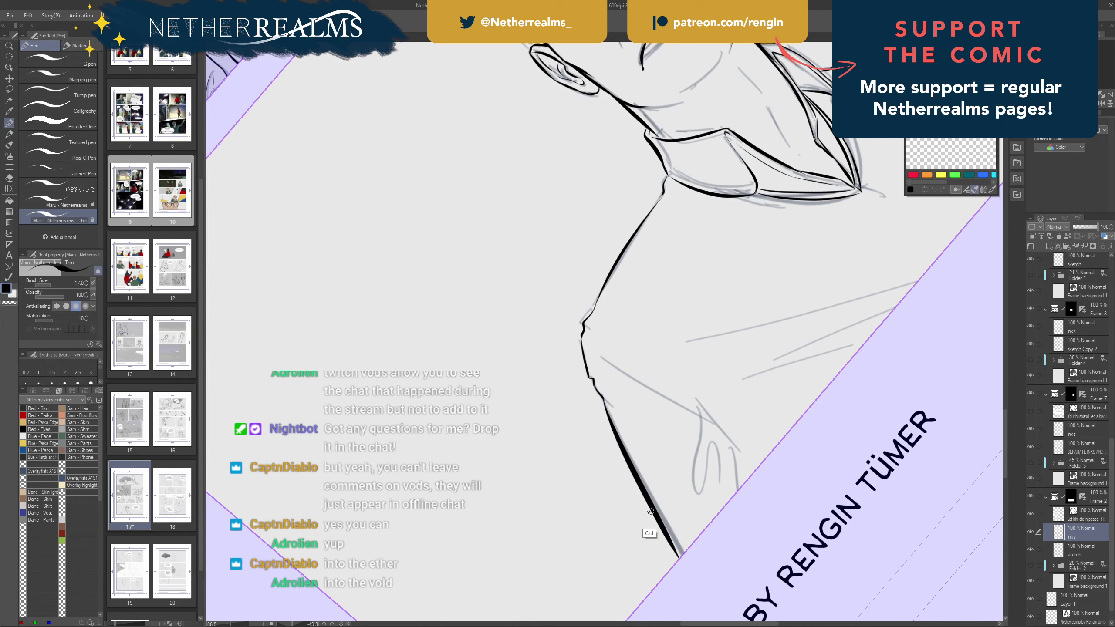
key(ctrl+z)
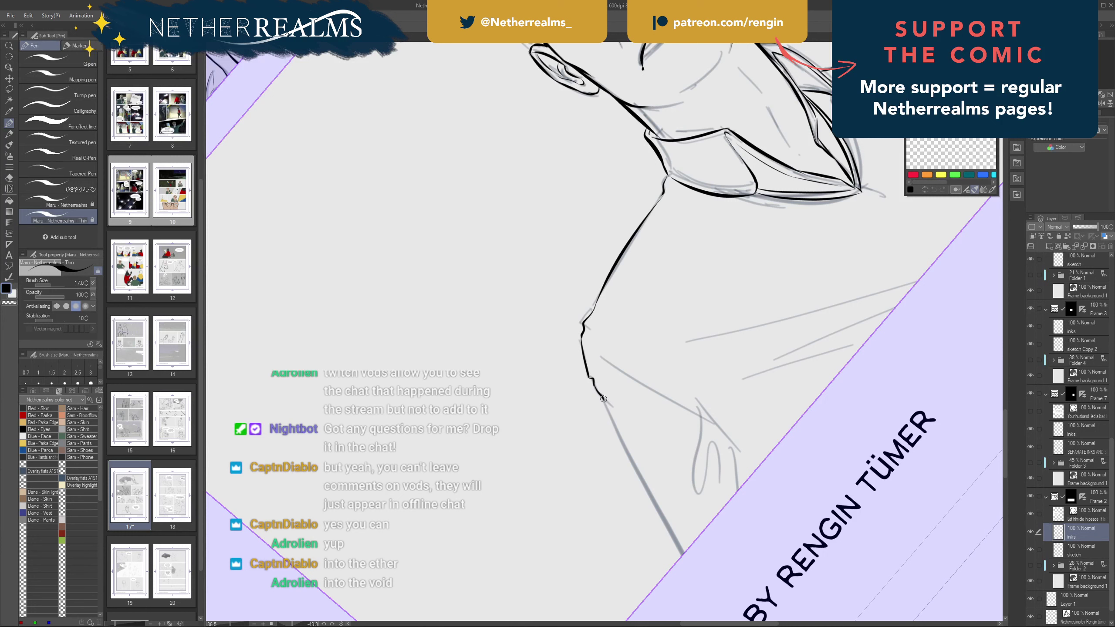
drag(603, 399, 672, 542)
key(ctrl+z)
drag(602, 398, 683, 554)
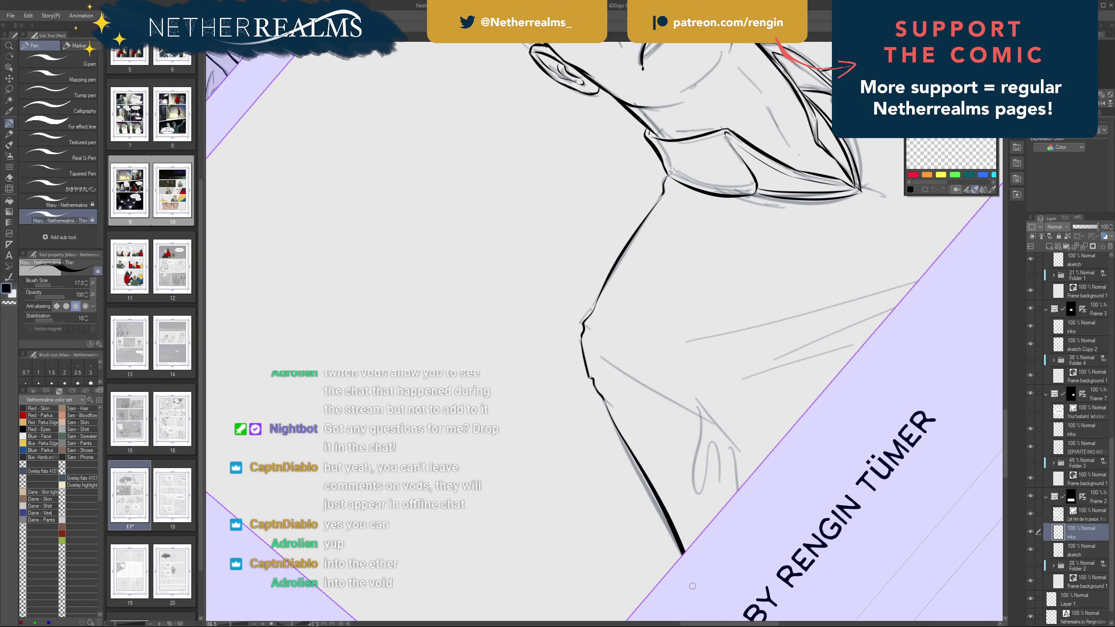
key(ctrl+z)
drag(602, 402, 681, 555)
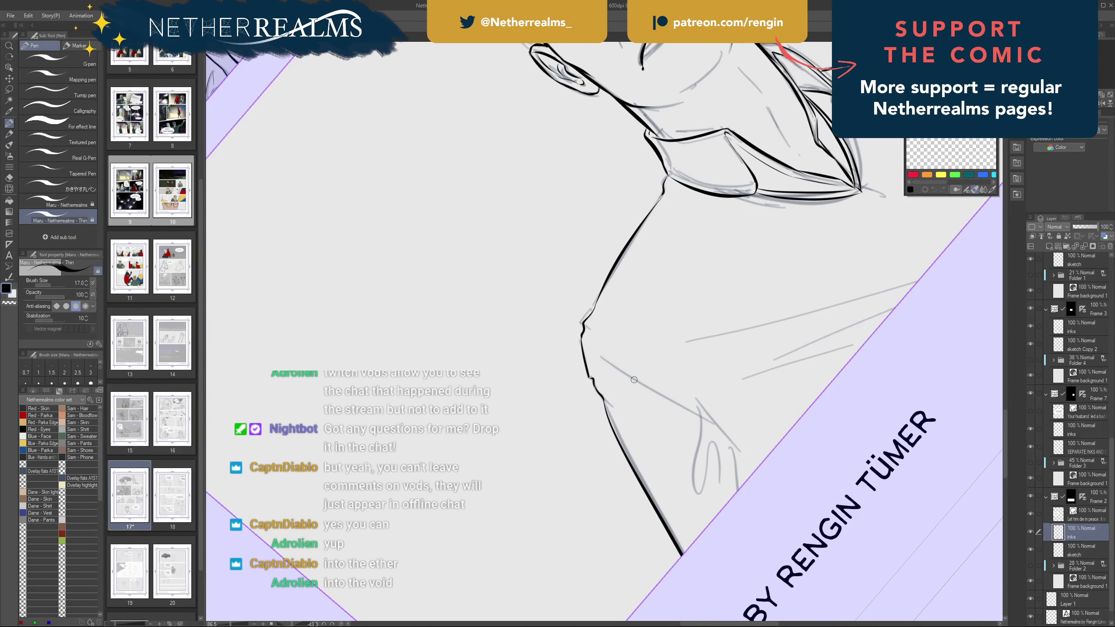
- Ink the left armhole seam and the creases at the armpit down to the panel border
drag(634, 380, 600, 410)
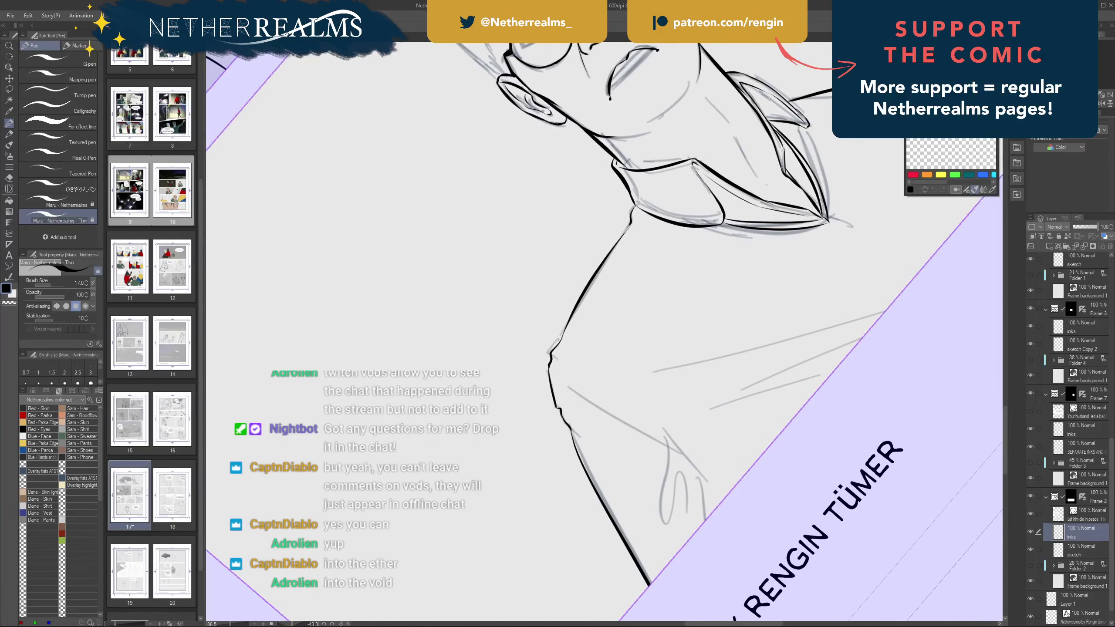
drag(658, 246, 702, 305)
drag(719, 360, 632, 284)
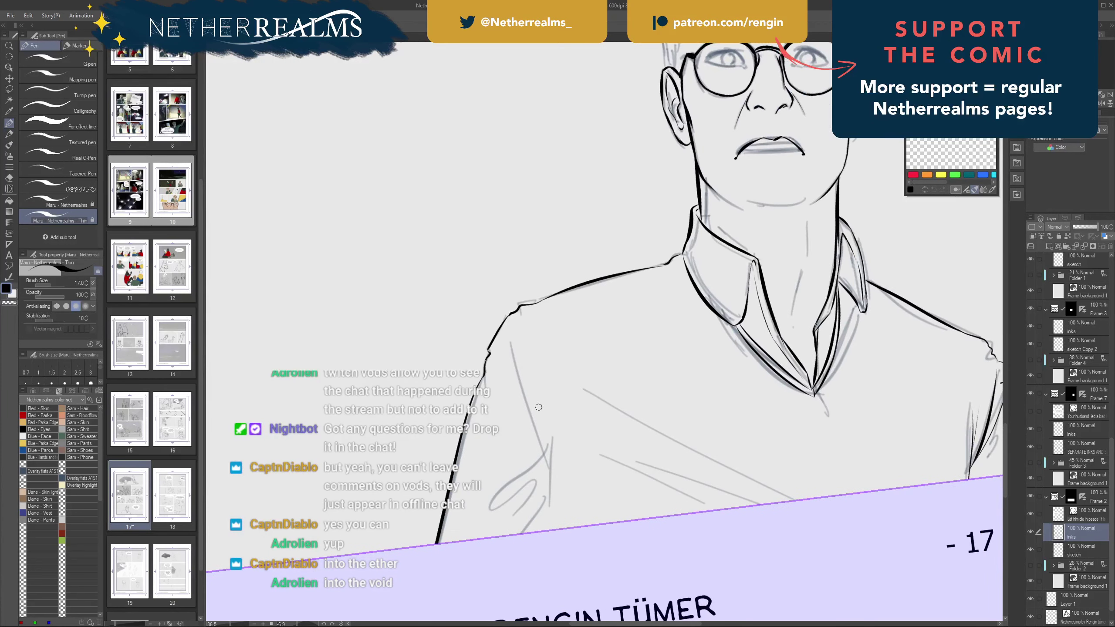
mouse_move(554, 469)
mouse_down()
mouse_move(519, 346)
mouse_move(528, 364)
mouse_up()
mouse_move(548, 451)
mouse_down()
mouse_move(497, 500)
mouse_move(502, 490)
mouse_up()
key(ctrl+z)
key(ctrl+z)
drag(547, 451, 490, 506)
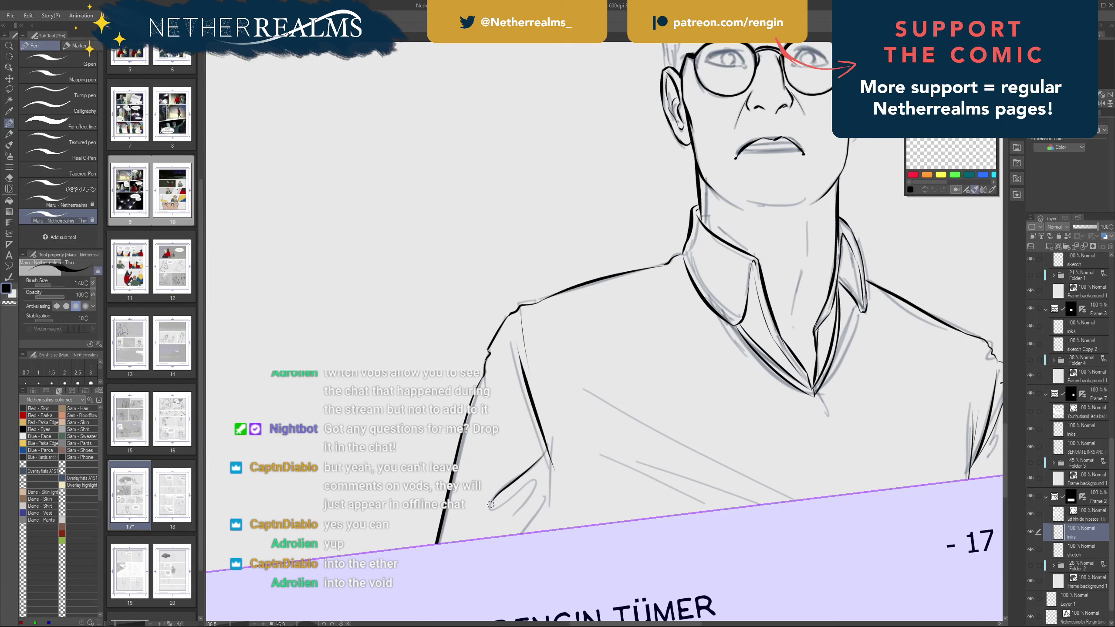
mouse_move(541, 476)
mouse_down()
mouse_move(511, 517)
mouse_move(521, 536)
mouse_up()
drag(551, 461, 553, 531)
- Ink the long diagonal fold lines running across the left side of the chest
drag(553, 371, 419, 369)
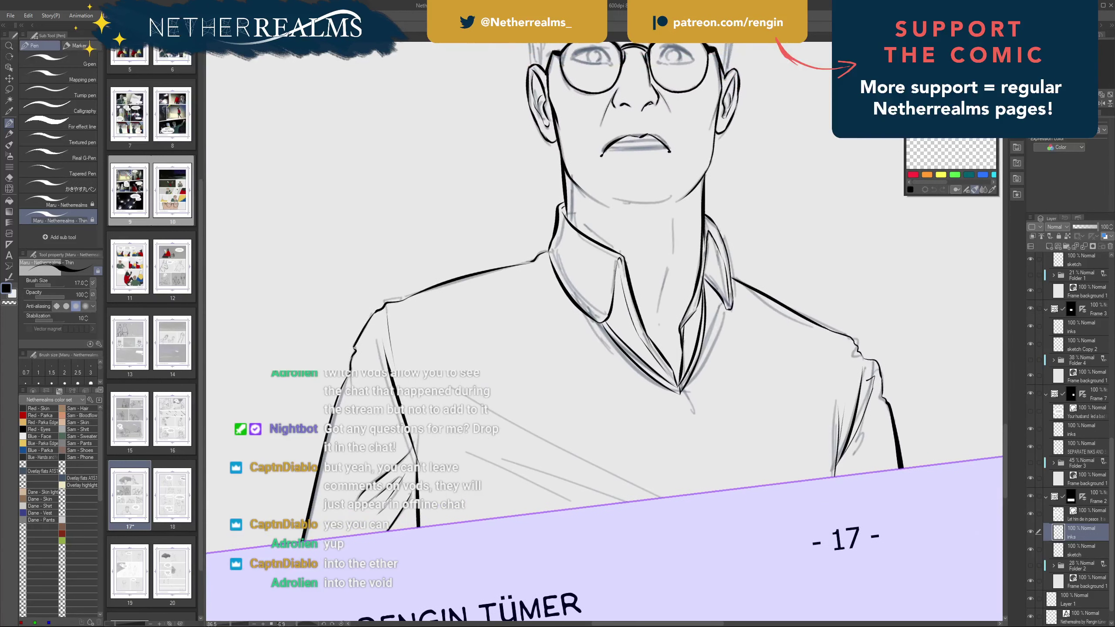
mouse_move(471, 395)
mouse_down()
mouse_move(662, 498)
mouse_move(503, 460)
mouse_up()
key(ctrl+z)
mouse_move(630, 503)
mouse_down()
mouse_move(489, 455)
mouse_move(583, 508)
mouse_up()
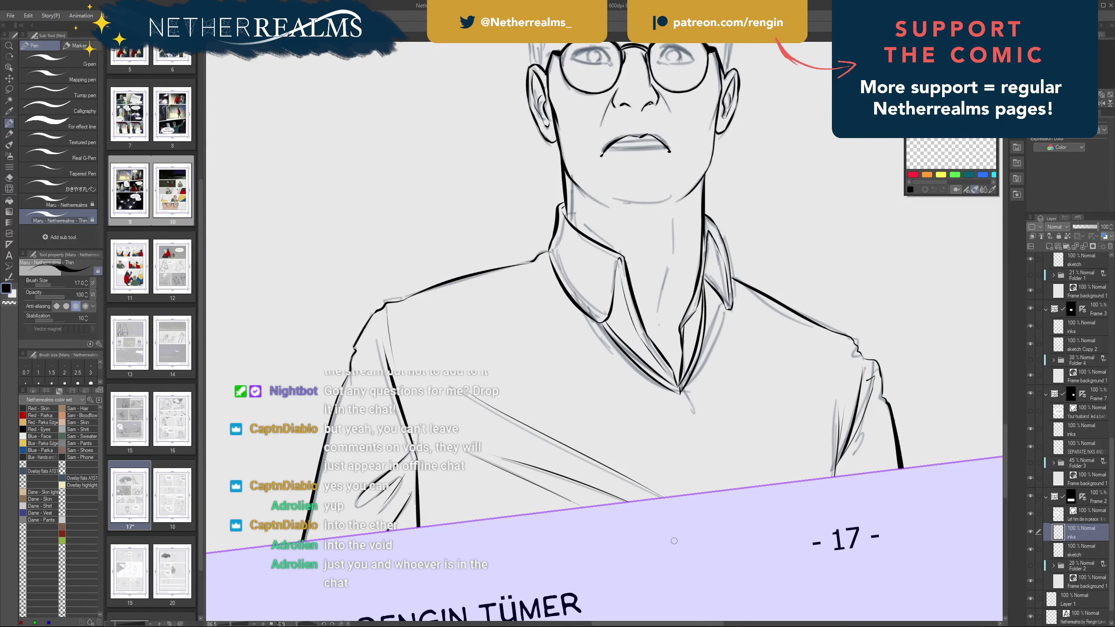
- Ink a curved fold line on the right side of the chest and save the page
mouse_move(680, 510)
mouse_down()
mouse_move(635, 546)
mouse_move(655, 583)
mouse_up()
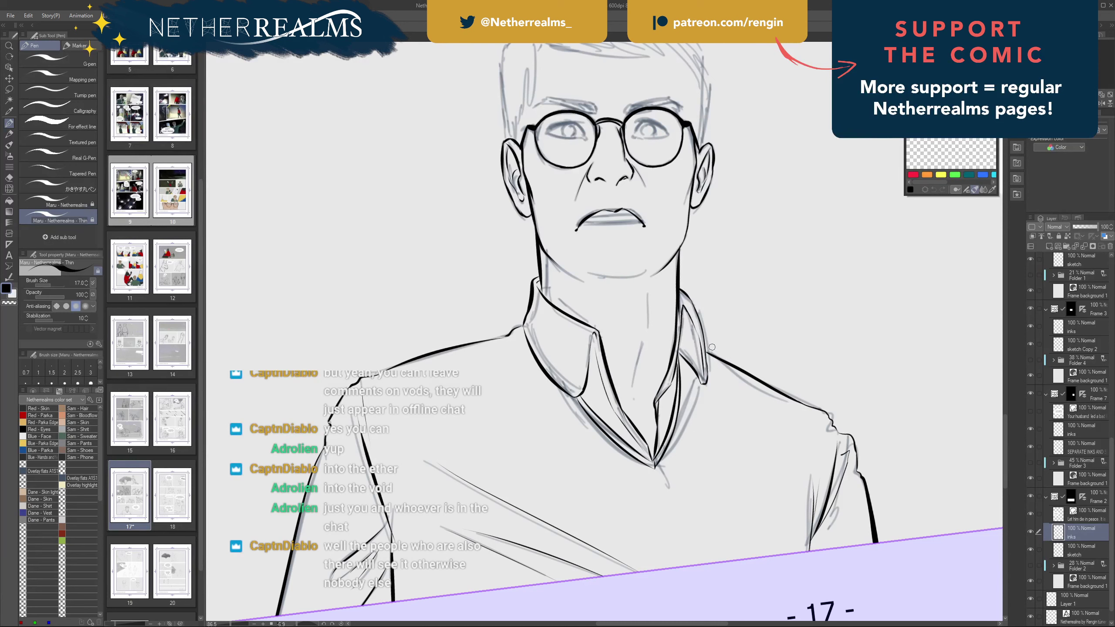
drag(779, 424, 714, 522)
key(ctrl+z)
drag(754, 425, 680, 524)
key(ctrl+s)
- View the coloured panels of the man with glasses on page 10 for reference and return to page 17
click(194, 16)
mouse_move(215, 26)
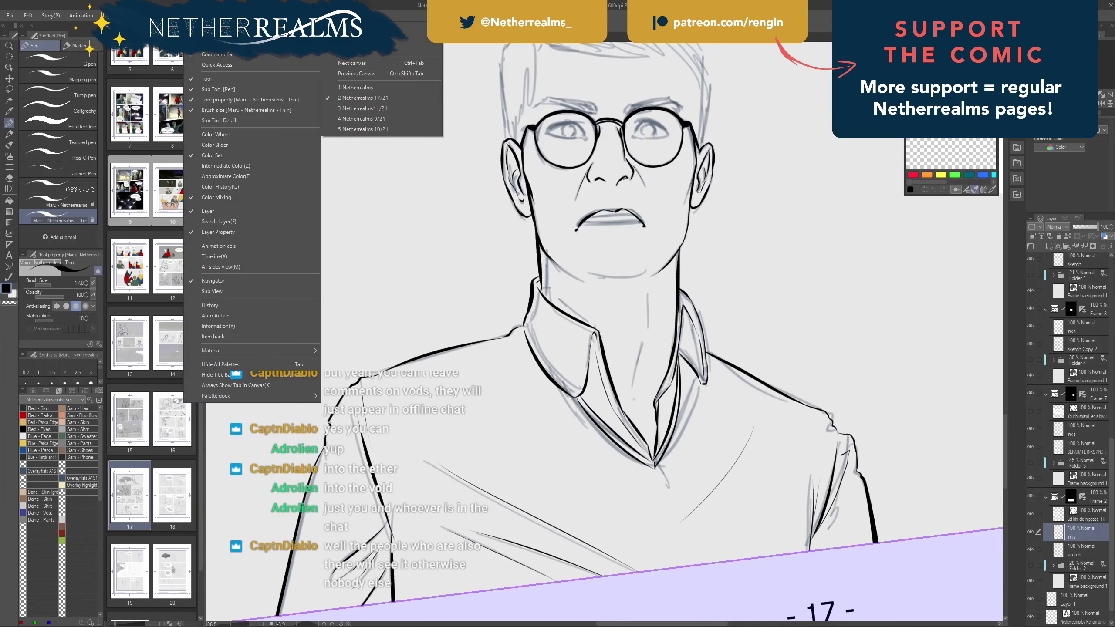
click(360, 27)
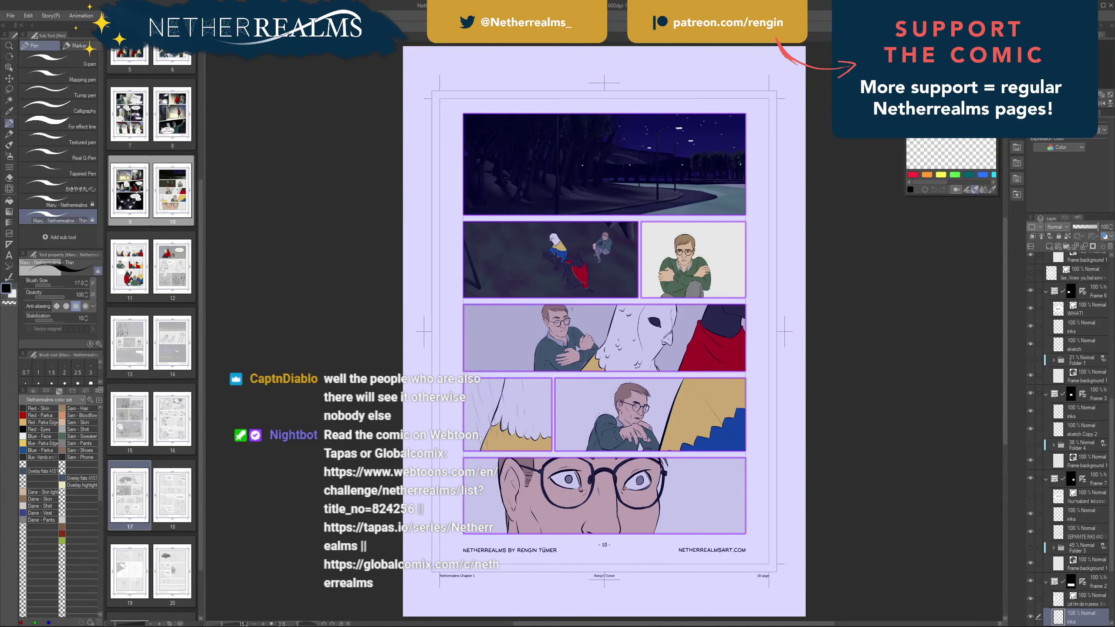
mouse_move(413, 41)
mouse_down()
mouse_move(413, 162)
mouse_move(583, 118)
mouse_move(521, 79)
mouse_move(518, 41)
mouse_up()
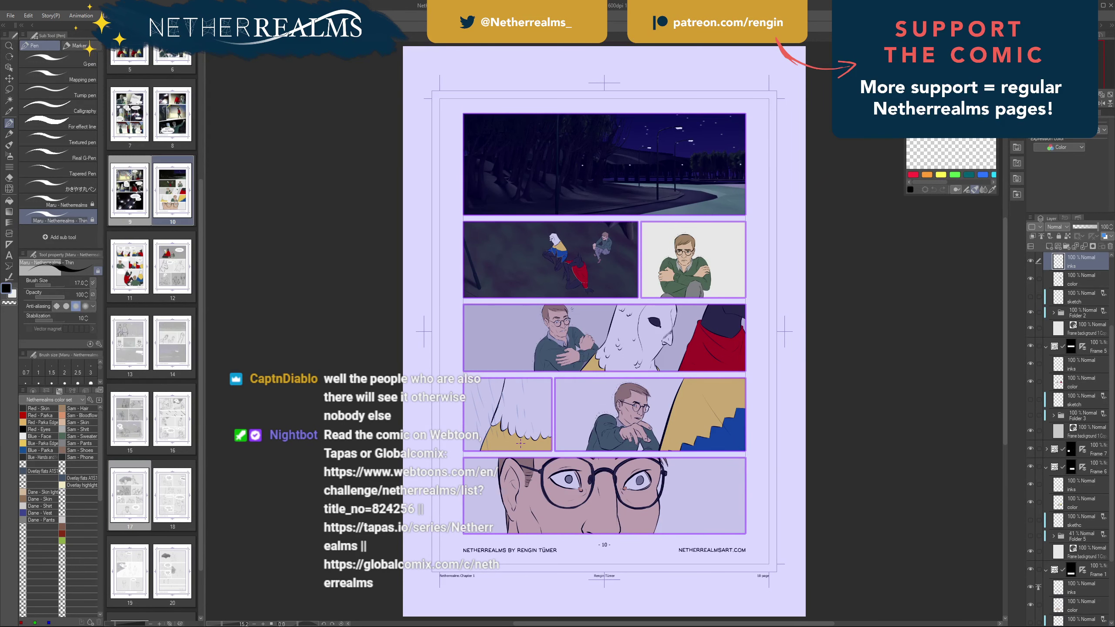
drag(520, 443, 527, 386)
click(272, 37)
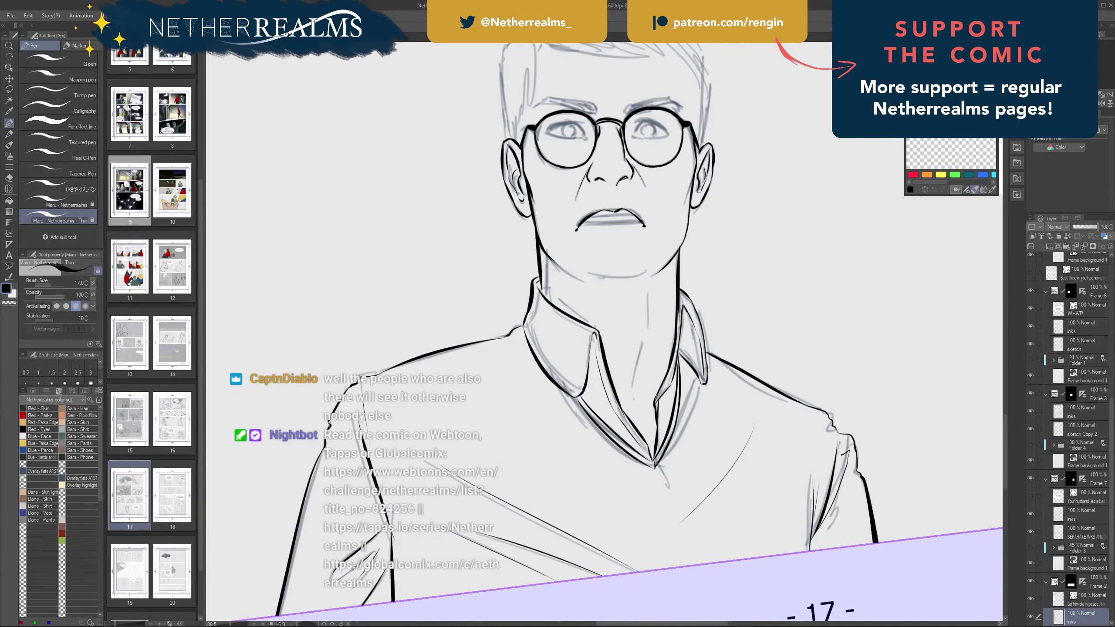
- Ink the upper lid of the left eye behind the glasses with the Maru - Netherrealms - Thin pen
drag(544, 236, 557, 405)
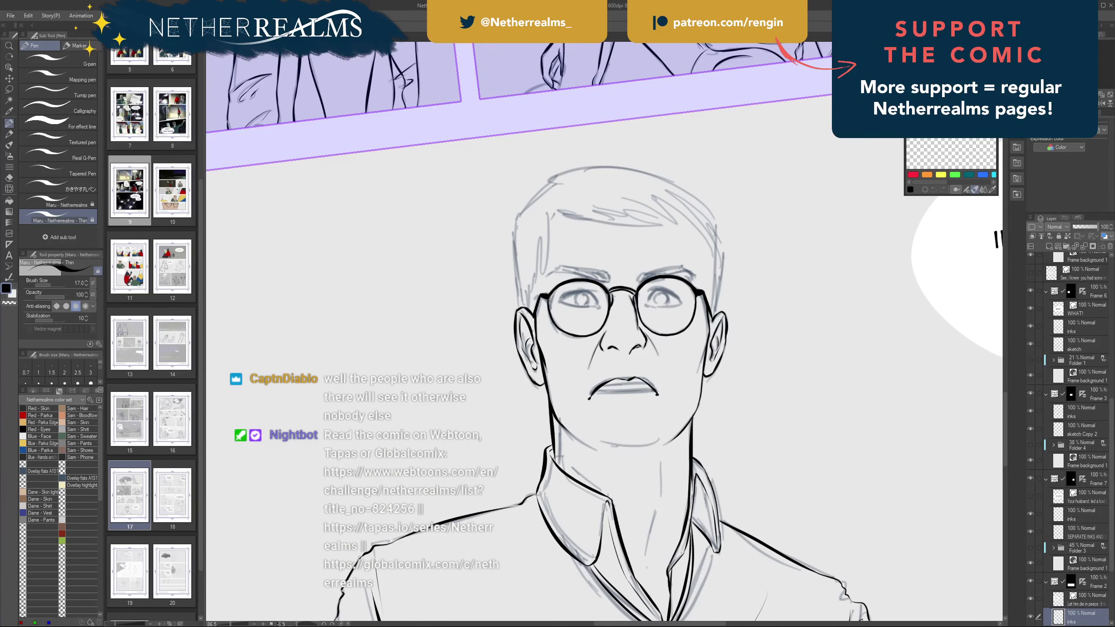
drag(601, 307, 621, 365)
key(p)
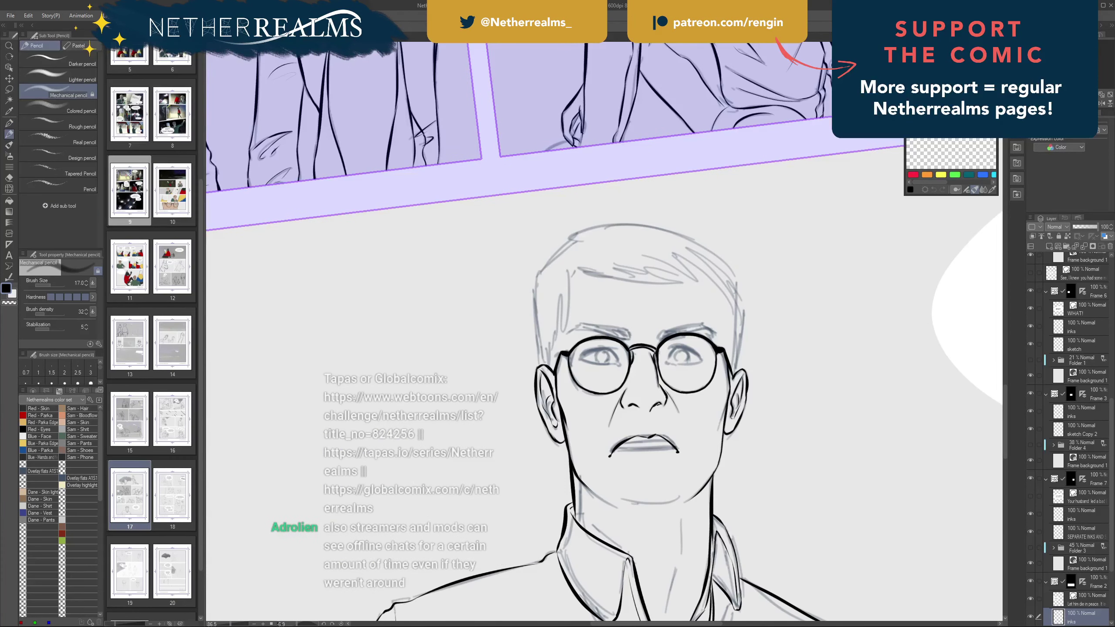
key(p)
mouse_move(614, 351)
mouse_down()
mouse_move(655, 383)
mouse_move(614, 344)
mouse_up()
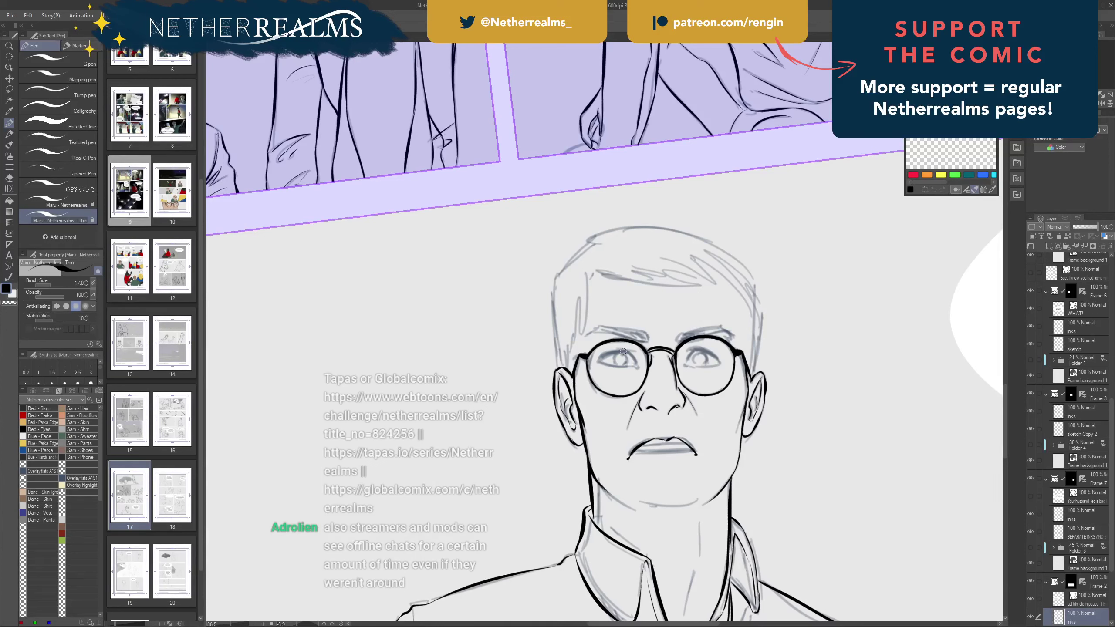
drag(635, 353, 601, 360)
key(ctrl+z)
key(ctrl+z)
key(ctrl+z)
key(ctrl+z)
- Ink the upper lid of the right eye behind the glasses
drag(639, 244, 511, 253)
drag(563, 361, 592, 372)
key(ctrl+z)
key(ctrl+z)
key(ctrl+z)
key(ctrl+z)
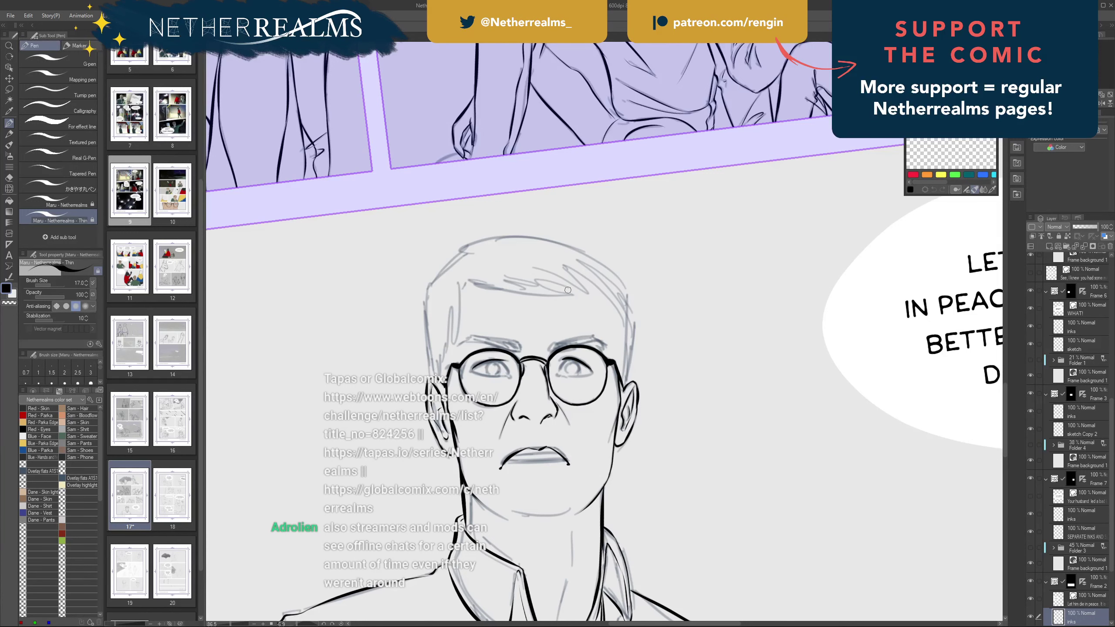
- Rework the left eye's lid line and its inner corner
drag(567, 290, 739, 294)
drag(677, 363, 644, 371)
key(ctrl+z)
key(ctrl+z)
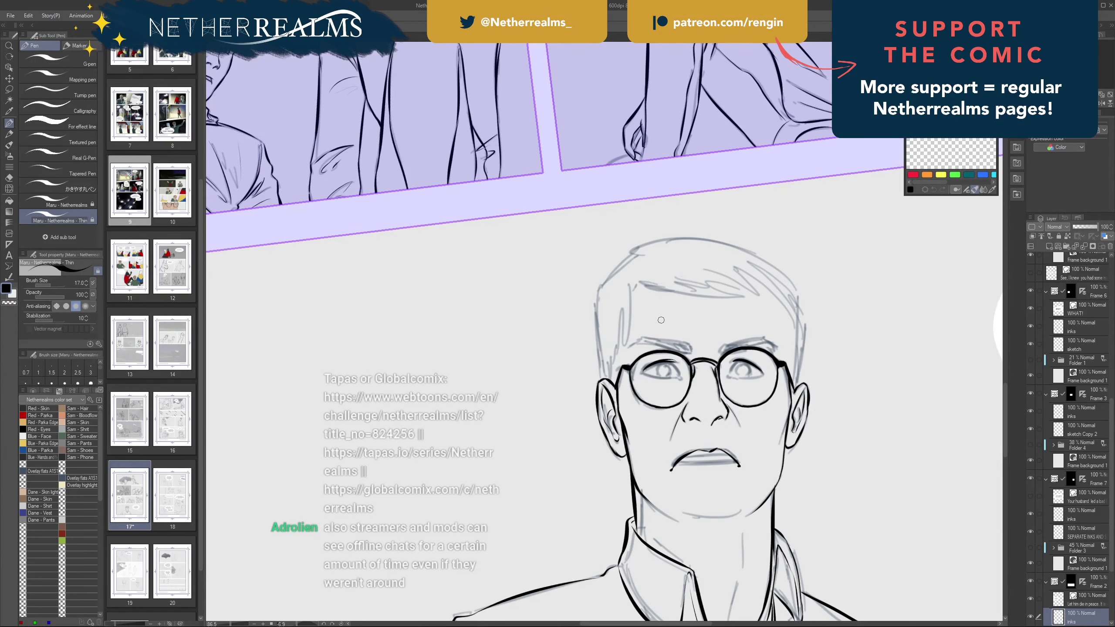
drag(661, 320, 599, 293)
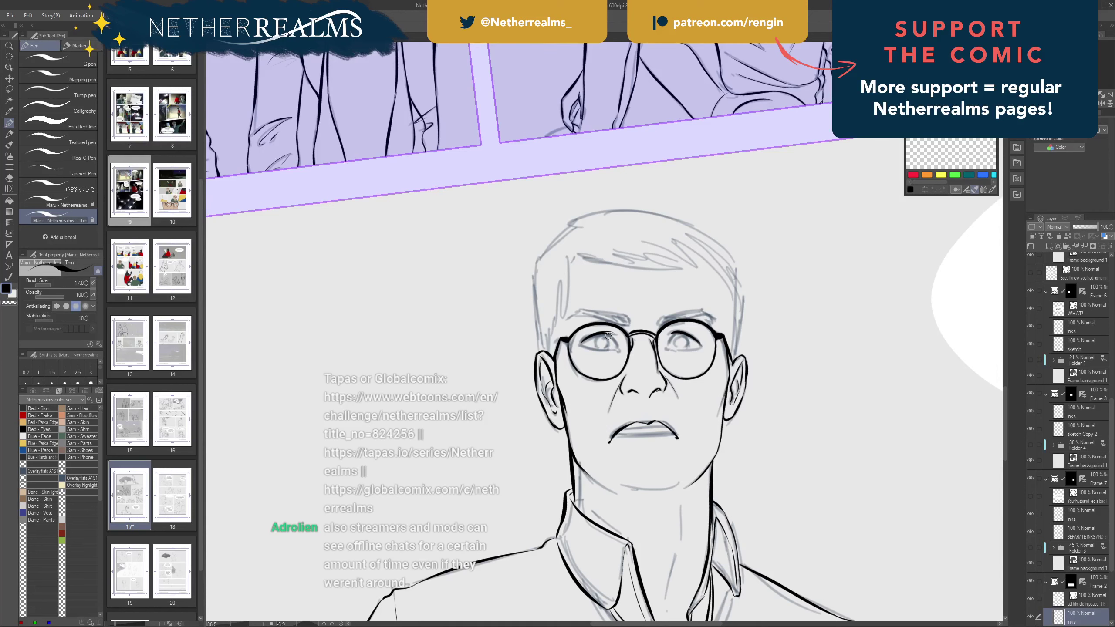
drag(615, 346, 616, 350)
- Rework the lid line and inner corner of the right eye
mouse_move(610, 313)
mouse_down()
mouse_move(570, 317)
mouse_move(622, 328)
mouse_up()
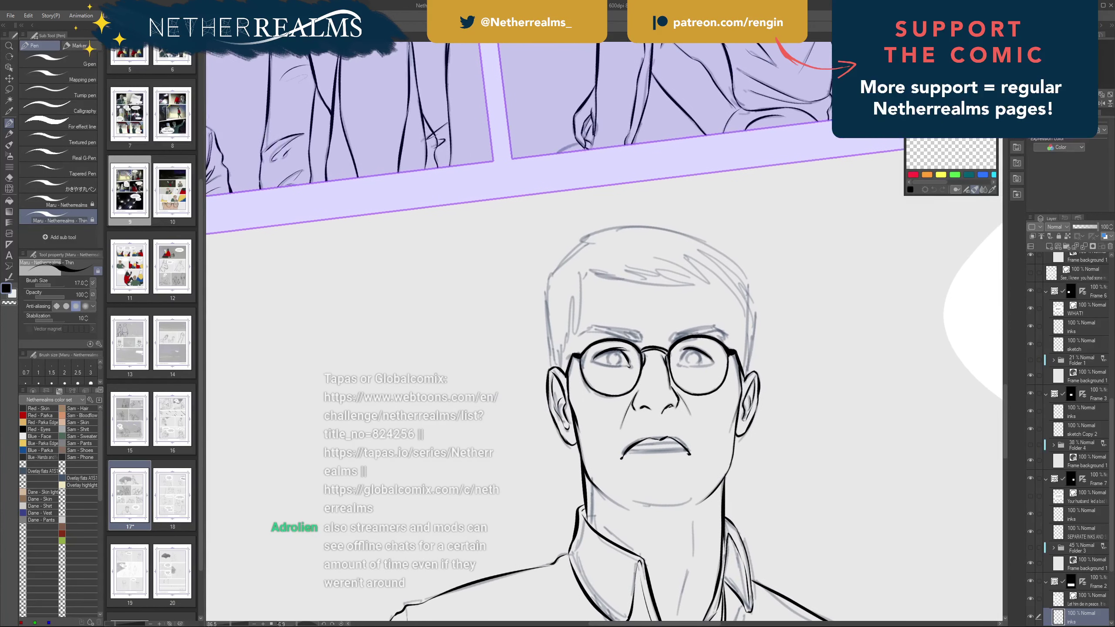
drag(686, 350, 679, 366)
key(ctrl+z)
drag(712, 363, 684, 365)
key(ctrl+z)
key(ctrl+z)
key(ctrl+z)
- Rotate the canvas and redraw the right eye's upper lid with a single clean stroke
drag(719, 324, 672, 356)
scroll(663, 307, down, 2)
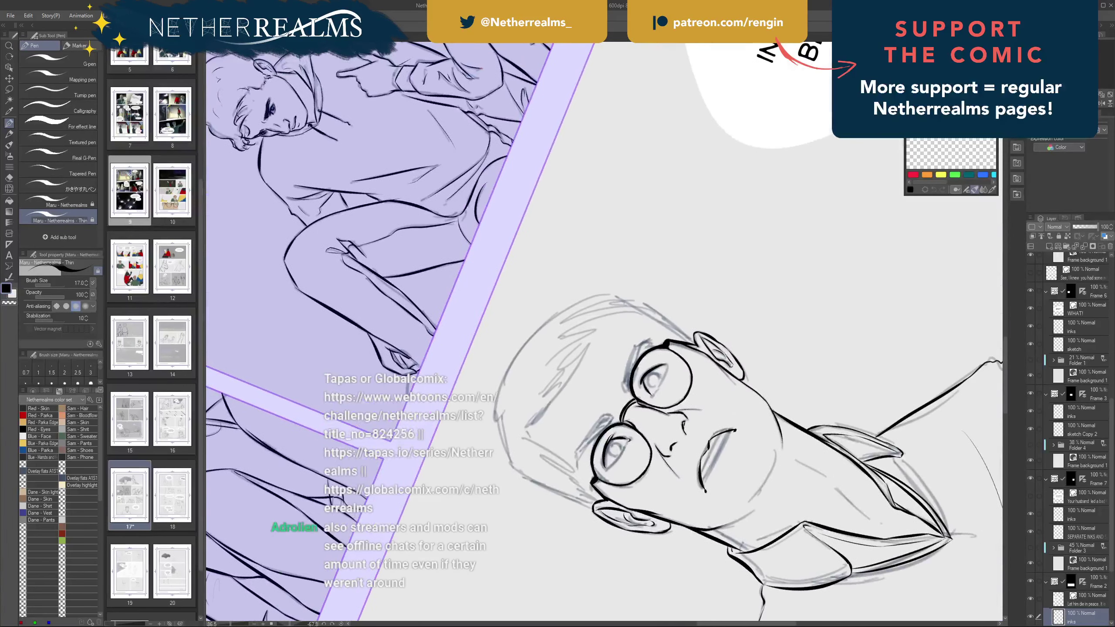
scroll(615, 343, up, 3)
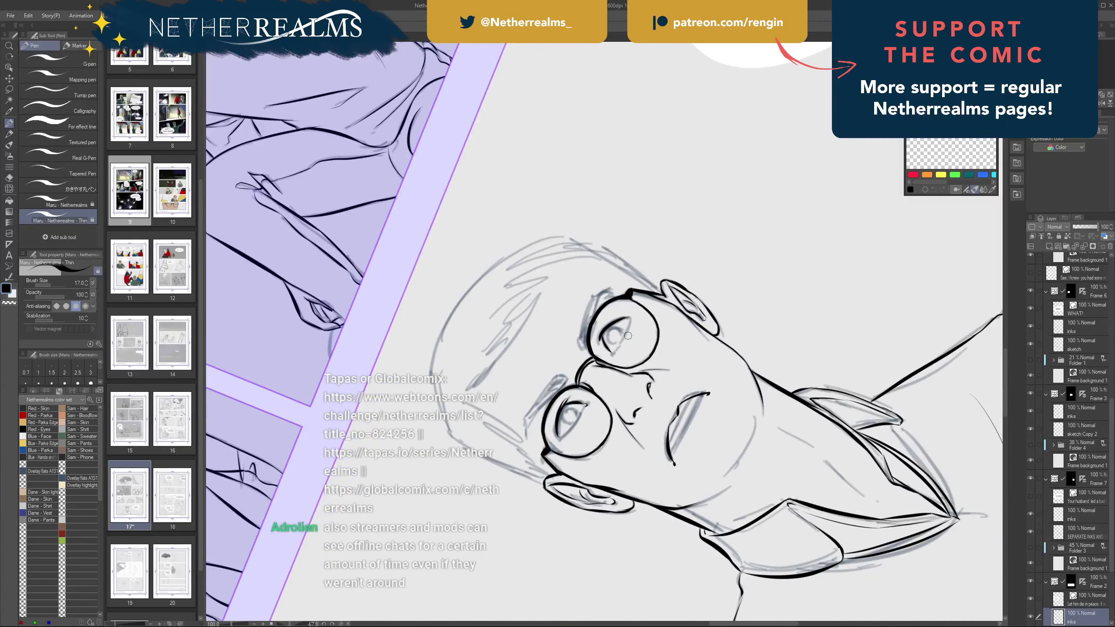
drag(628, 313, 611, 357)
key(ctrl+z)
drag(627, 314, 608, 354)
key(ctrl+z)
drag(628, 318, 613, 353)
key(ctrl+z)
drag(629, 317, 613, 352)
key(ctrl+z)
key(ctrl+z)
key(ctrl+z)
- Straighten the canvas and ink the irises and small pupils of both eyes behind the glasses
drag(591, 387, 707, 419)
mouse_move(708, 420)
mouse_down()
mouse_move(603, 467)
mouse_move(634, 371)
mouse_move(623, 313)
mouse_move(629, 377)
mouse_move(563, 327)
mouse_move(585, 364)
mouse_move(562, 392)
mouse_up()
key(ctrl+@)
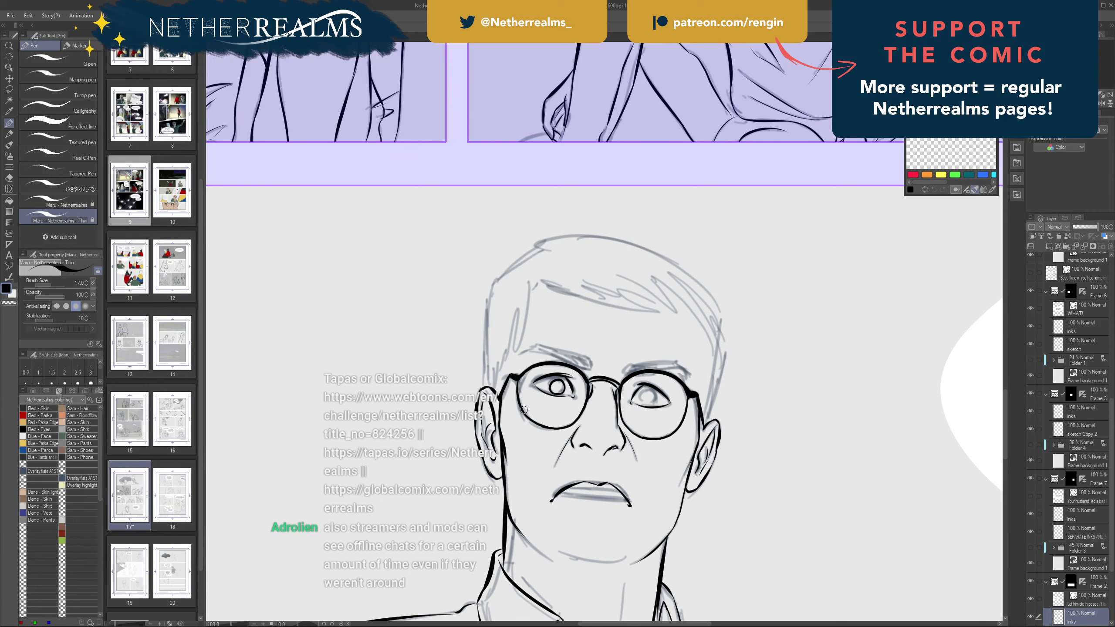
key(ctrl+z)
drag(556, 382, 556, 392)
drag(556, 382, 559, 391)
key(ctrl+z)
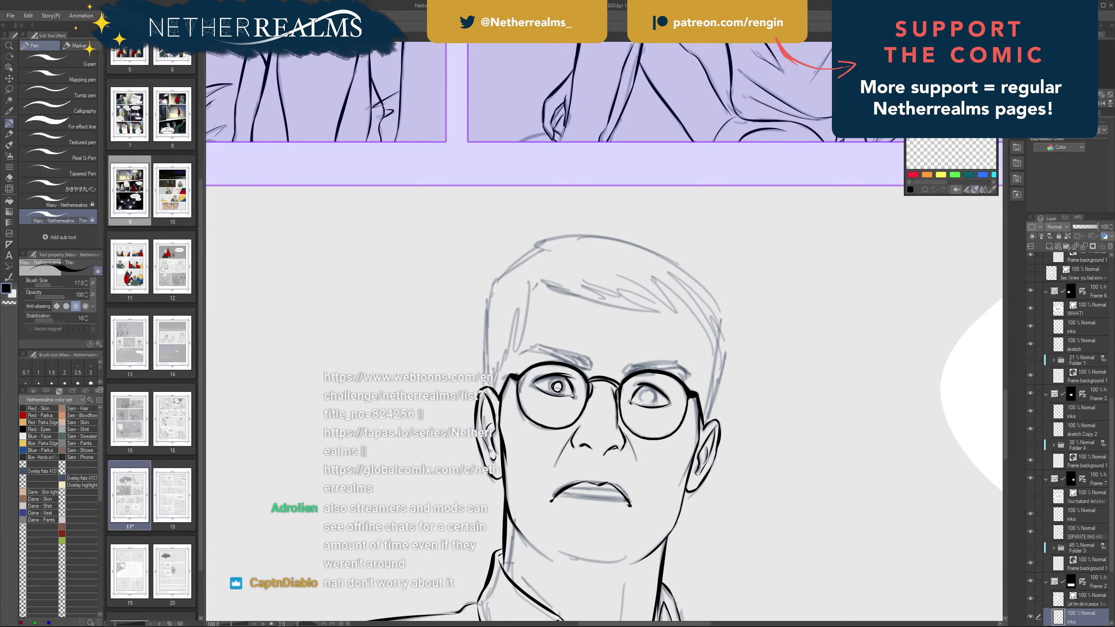
key(ctrl+z)
key(ctrl+z)
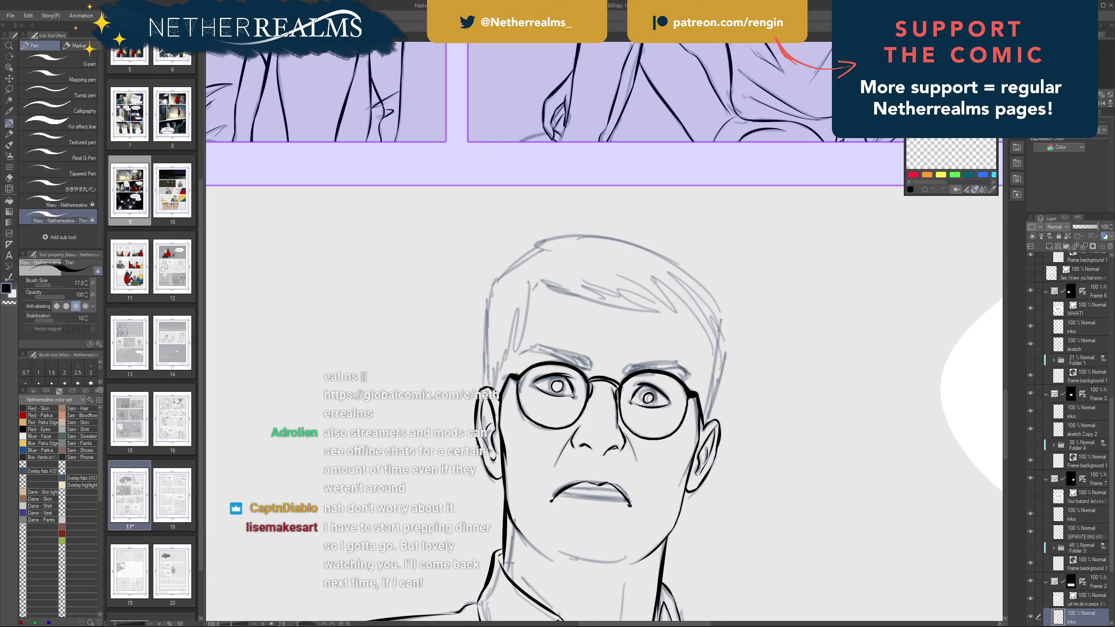
mouse_move(652, 392)
mouse_down()
mouse_move(644, 399)
mouse_move(652, 393)
mouse_up()
mouse_move(629, 339)
mouse_down()
mouse_move(697, 367)
mouse_move(683, 363)
mouse_move(689, 374)
mouse_move(681, 356)
mouse_up()
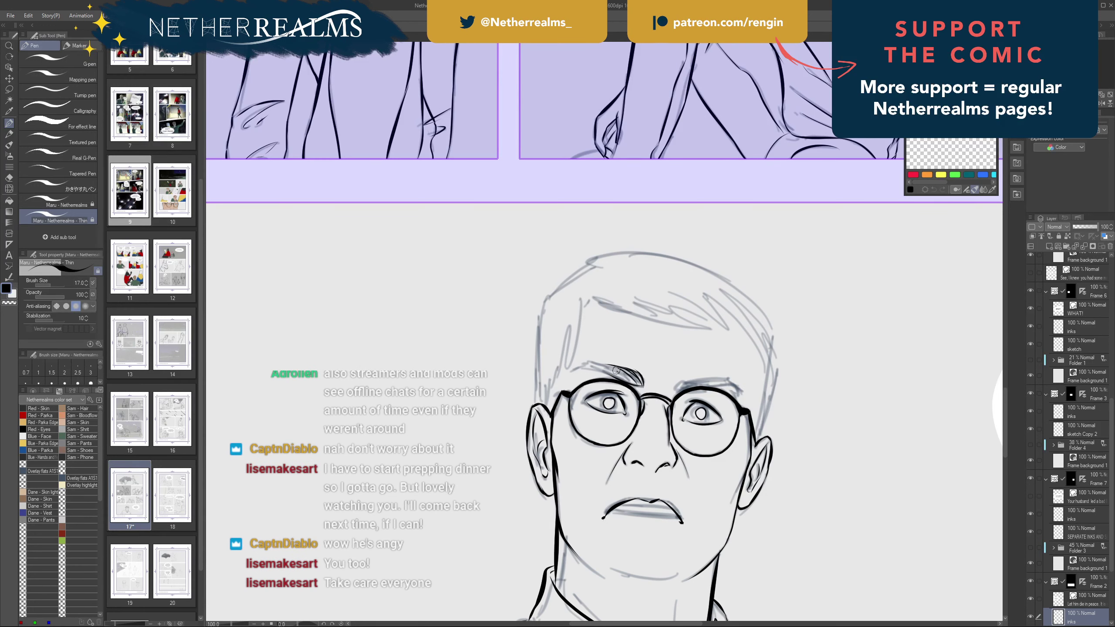
- Ink the thick, furrowed left eyebrow above the glasses with hair strokes along its top and bottom edges
drag(589, 361, 612, 369)
key(ctrl+0)
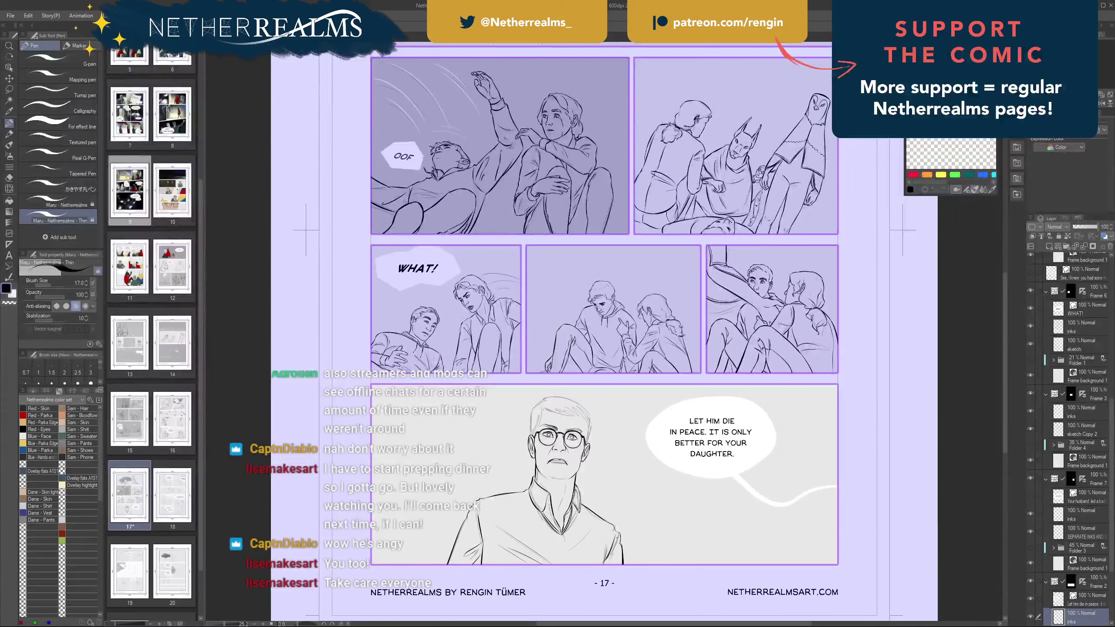
scroll(535, 443, up, 6)
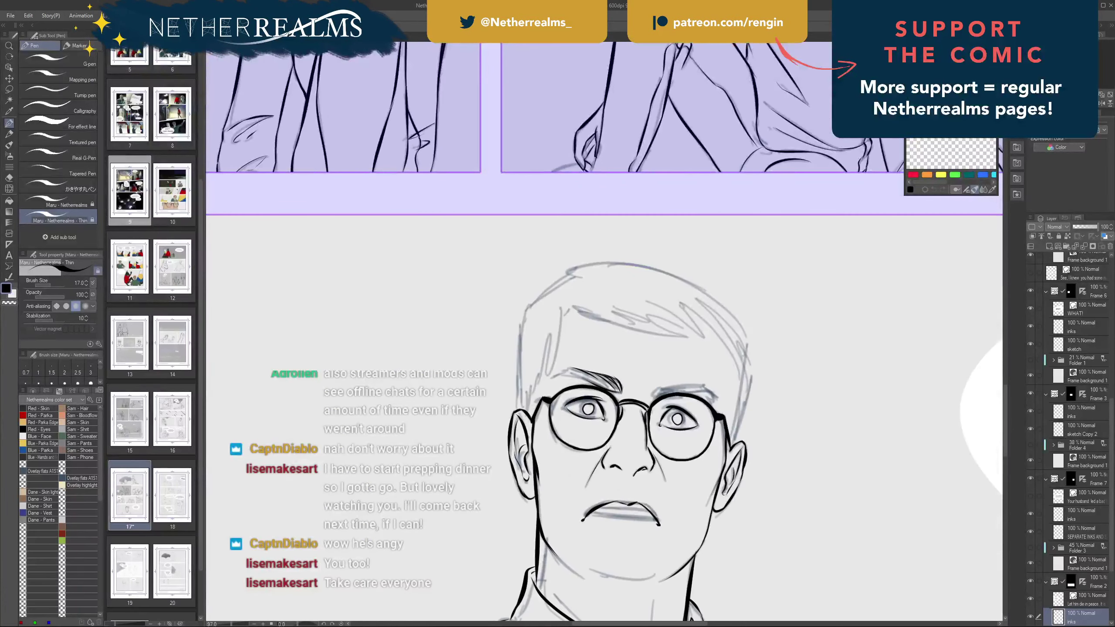
scroll(526, 465, up, 1)
mouse_move(595, 382)
mouse_down()
mouse_move(552, 368)
mouse_move(593, 381)
mouse_move(550, 379)
mouse_up()
key(ctrl+z)
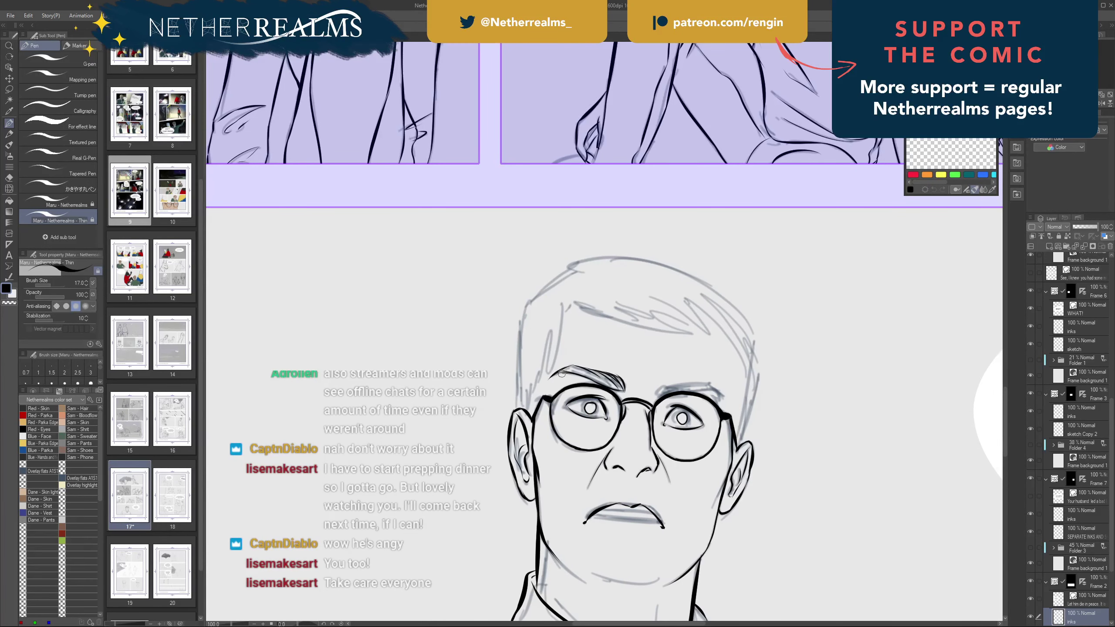
mouse_move(576, 298)
mouse_down()
mouse_move(508, 254)
mouse_move(539, 318)
mouse_move(588, 309)
mouse_up()
drag(670, 406, 677, 398)
key(ctrl+z)
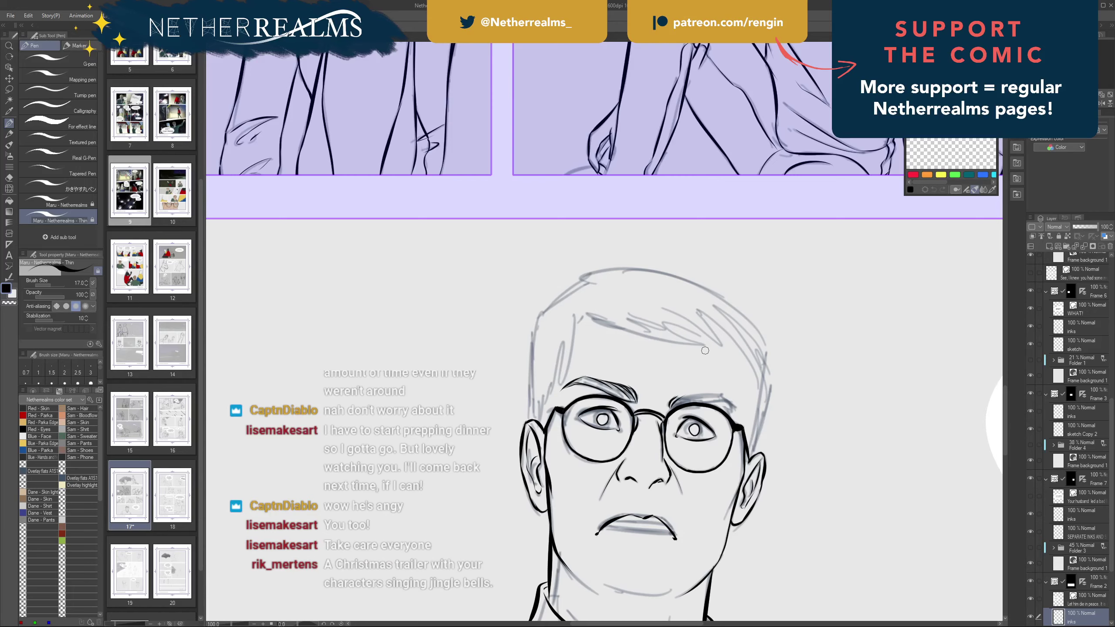
- Rotate the canvas to ink the right eyebrow above the glasses, clearing stray strokes at its outer end
mouse_move(705, 350)
mouse_down()
mouse_move(654, 325)
mouse_move(678, 347)
mouse_move(664, 295)
mouse_move(619, 344)
mouse_up()
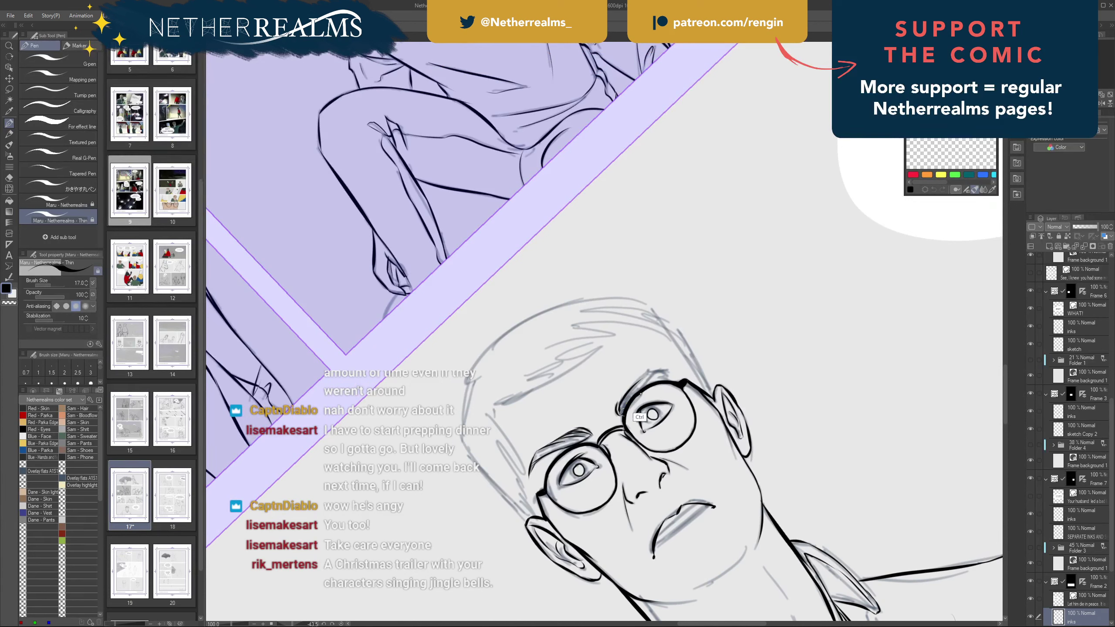
mouse_move(641, 394)
mouse_down()
mouse_move(654, 370)
mouse_move(623, 409)
mouse_move(649, 376)
mouse_up()
mouse_move(659, 320)
mouse_down()
mouse_move(652, 362)
mouse_move(590, 261)
mouse_up()
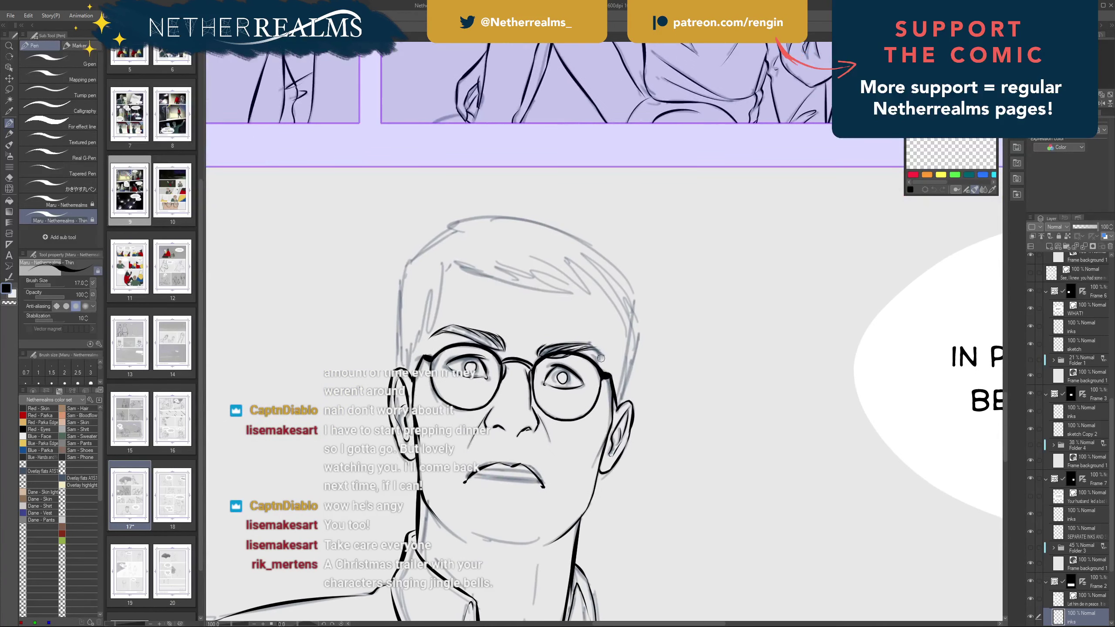
drag(591, 346, 598, 363)
key(ctrl+z)
key(ctrl+z)
mouse_move(582, 322)
mouse_down()
mouse_move(773, 345)
mouse_move(735, 302)
mouse_move(730, 259)
mouse_up()
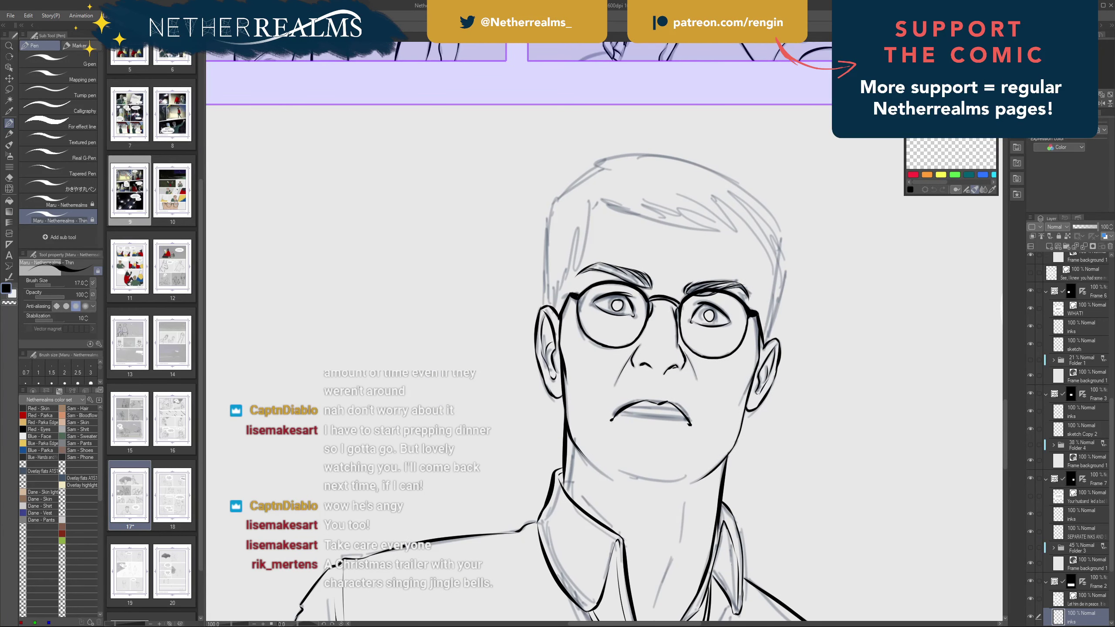
- Ink the hairline at the left temple, running from the parting down to the left eyebrow
drag(589, 200, 573, 276)
key(ctrl+z)
drag(586, 225, 557, 289)
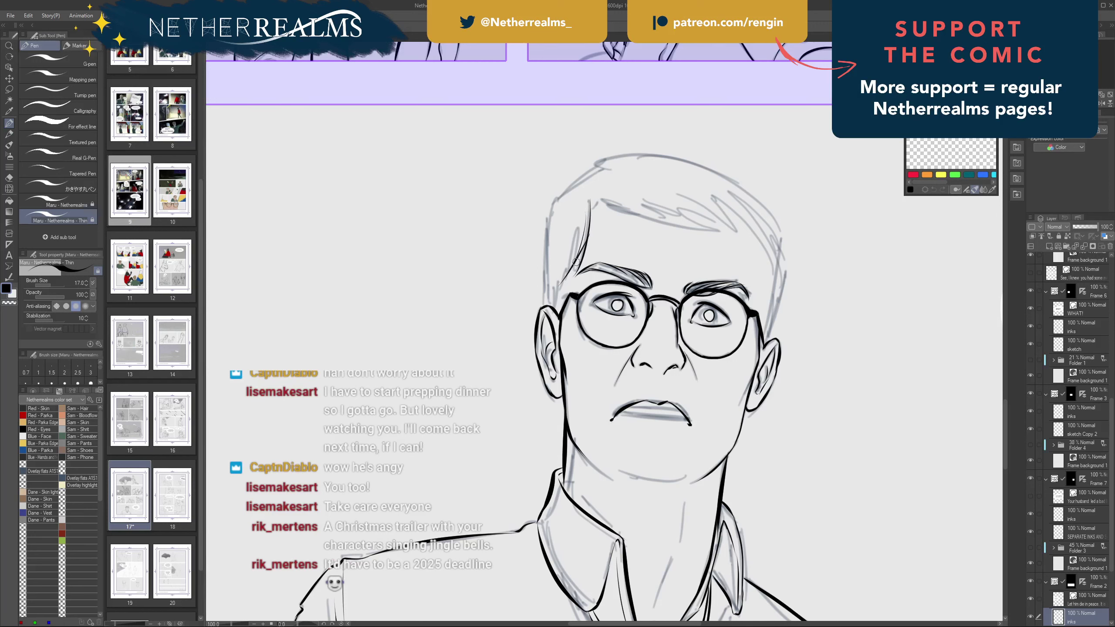
mouse_move(587, 228)
mouse_down()
mouse_move(558, 292)
mouse_move(562, 319)
mouse_up()
key(ctrl+z)
mouse_move(577, 268)
mouse_down()
mouse_move(596, 344)
mouse_move(561, 330)
mouse_move(577, 351)
mouse_up()
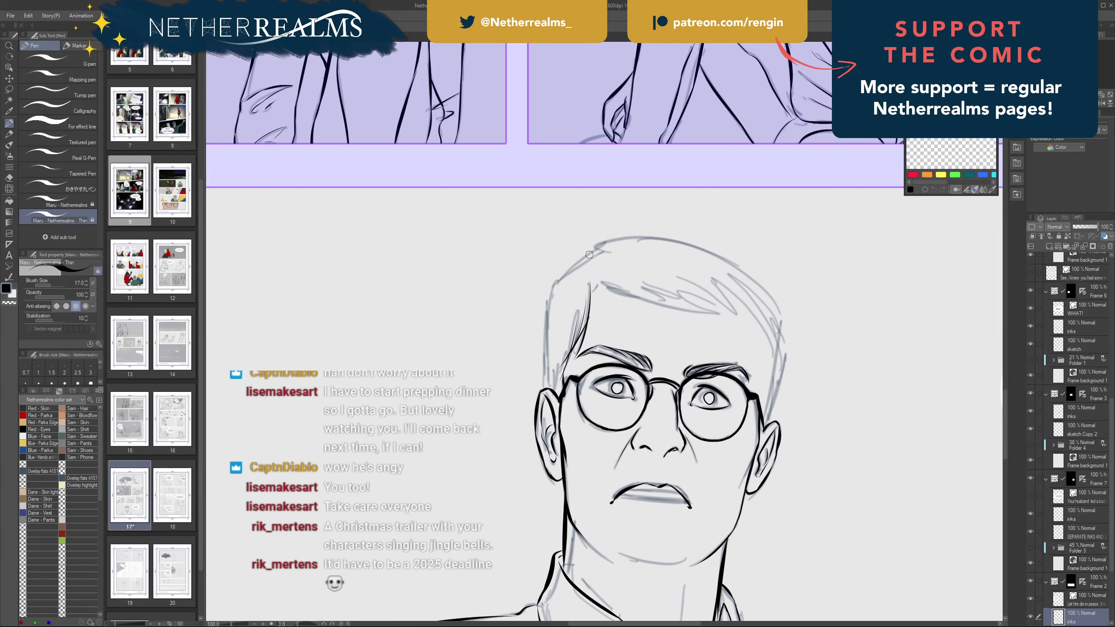
- Ink the left outline of the hair from the crown down to the ear, redrawing it until clean
drag(596, 251, 547, 310)
key(ctrl+z)
key(ctrl+z)
key(ctrl+z)
drag(597, 251, 549, 306)
key(ctrl+z)
drag(595, 251, 552, 300)
key(ctrl+z)
mouse_move(596, 252)
mouse_down()
mouse_move(549, 315)
mouse_move(546, 386)
mouse_up()
key(ctrl+z)
drag(549, 307, 546, 388)
key(ctrl+z)
drag(551, 301, 546, 386)
- Rotate the canvas and ink the top outline of the hair over the crown toward the right side
drag(548, 310, 519, 275)
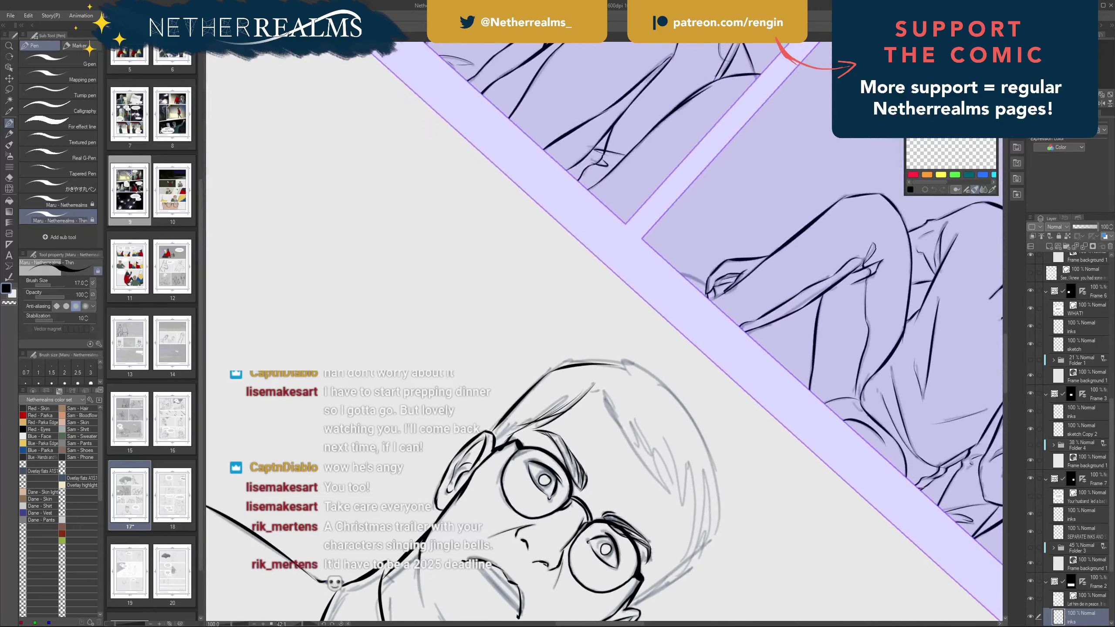
mouse_move(616, 335)
mouse_down()
mouse_move(524, 269)
mouse_move(600, 361)
mouse_up()
key(ctrl+z)
mouse_move(514, 286)
mouse_down()
mouse_move(560, 309)
mouse_move(602, 373)
mouse_move(596, 361)
mouse_move(616, 417)
mouse_up()
drag(598, 360, 610, 453)
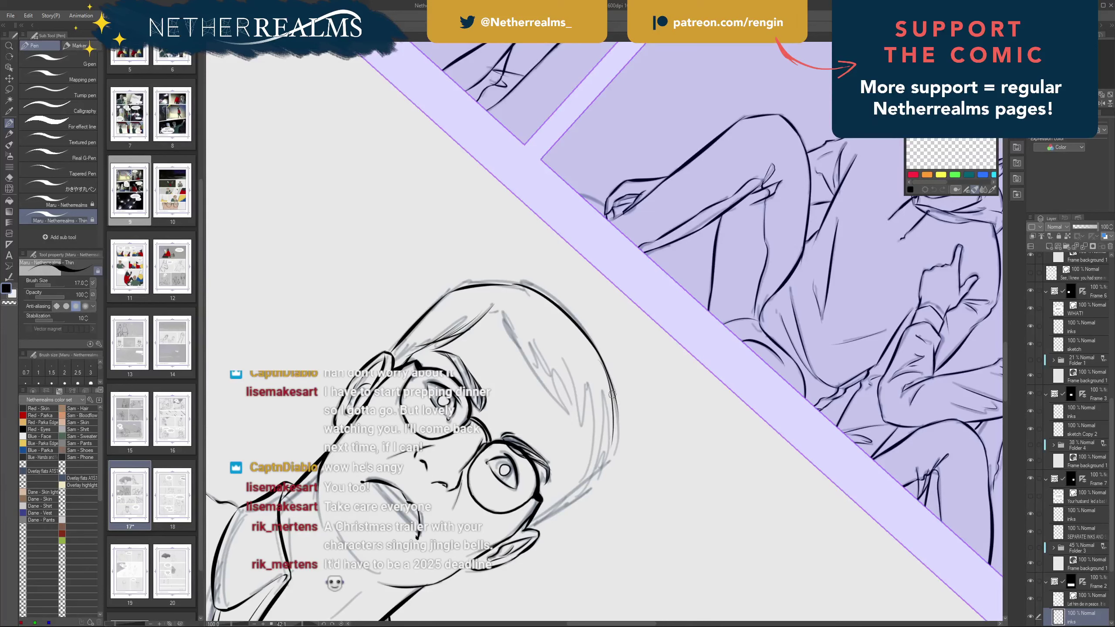
mouse_move(615, 384)
mouse_down()
mouse_move(611, 457)
mouse_move(592, 478)
mouse_move(613, 428)
mouse_move(575, 493)
mouse_up()
key(ctrl+z)
drag(612, 395, 595, 477)
mouse_move(612, 428)
mouse_down()
mouse_move(580, 491)
mouse_move(645, 417)
mouse_move(767, 352)
mouse_up()
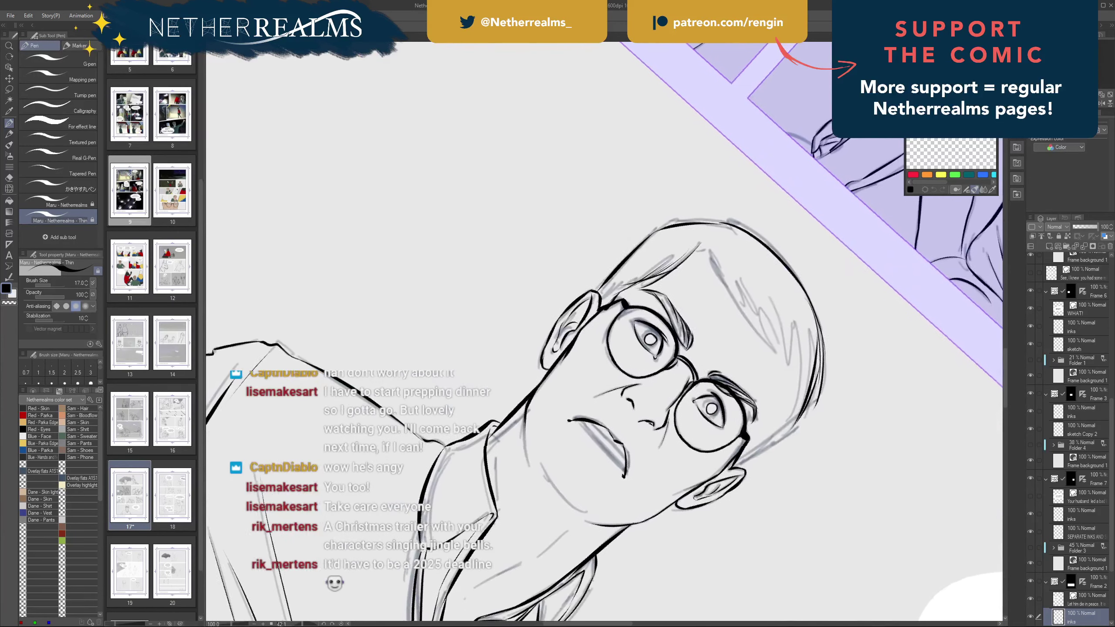
shift+drag(767, 395, 690, 355)
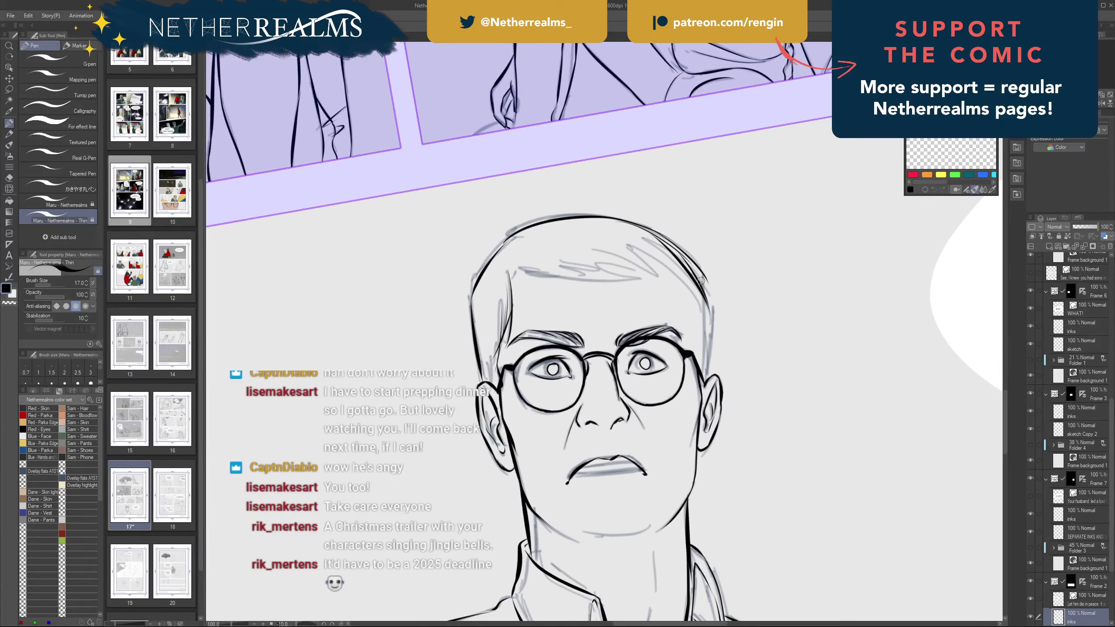
- Ink the right outline of the hair from the crown down toward the right ear with overlapping strokes
mouse_move(699, 278)
mouse_down()
mouse_move(703, 359)
mouse_move(707, 333)
mouse_up()
key(ctrl+z)
key(ctrl+z)
drag(699, 275, 706, 338)
mouse_move(693, 265)
mouse_down()
mouse_move(674, 246)
mouse_move(704, 295)
mouse_move(705, 378)
mouse_up()
key(ctrl+z)
drag(708, 302, 706, 381)
- Rotate the canvas and ink the swept fringe from the parting with pointed strands at its right end
mouse_move(701, 312)
mouse_down()
mouse_move(633, 331)
mouse_move(771, 344)
mouse_move(748, 311)
mouse_move(720, 424)
mouse_move(732, 470)
mouse_up()
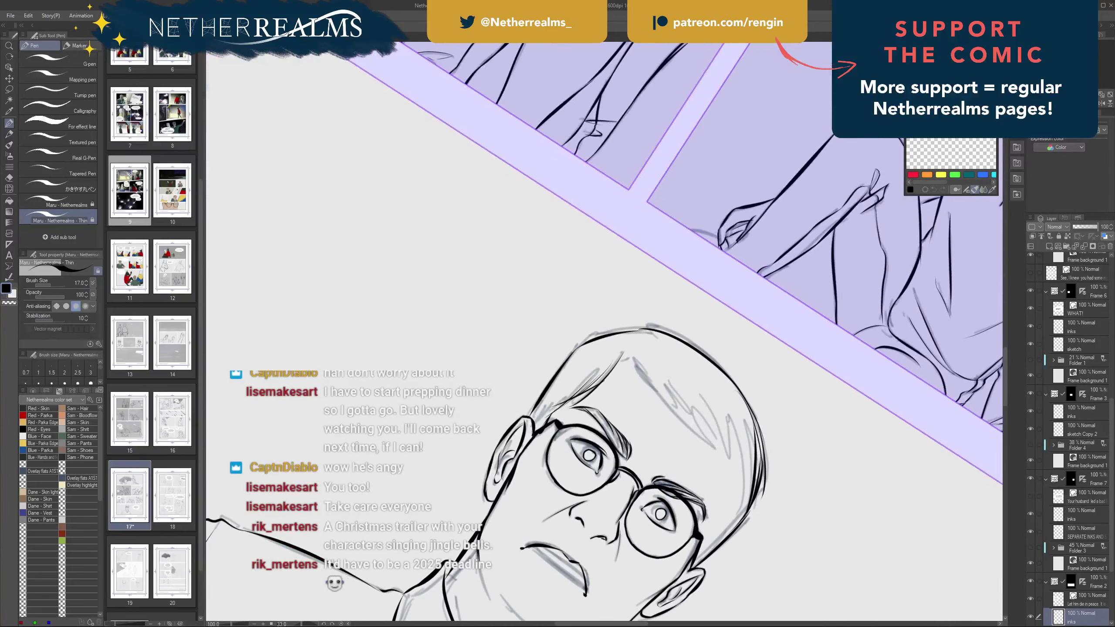
drag(633, 362, 706, 437)
key(ctrl+z)
drag(630, 350, 709, 446)
drag(659, 381, 718, 458)
drag(684, 397, 711, 454)
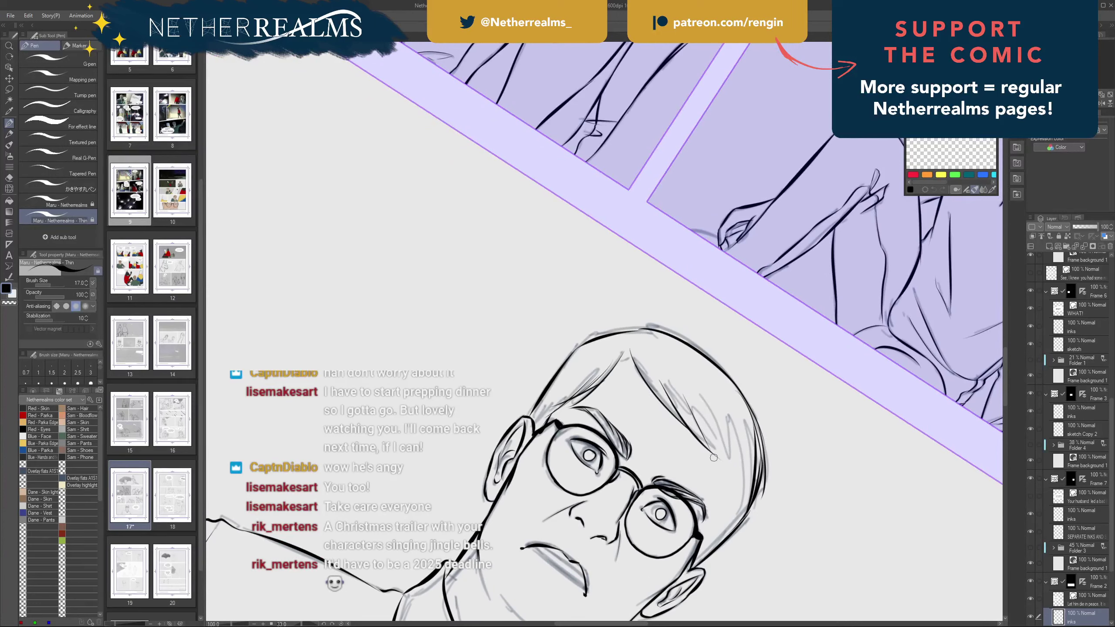
drag(698, 394, 712, 457)
drag(702, 399, 728, 470)
key(ctrl+z)
mouse_move(701, 393)
mouse_down()
mouse_move(729, 481)
mouse_move(730, 419)
mouse_move(729, 475)
mouse_up()
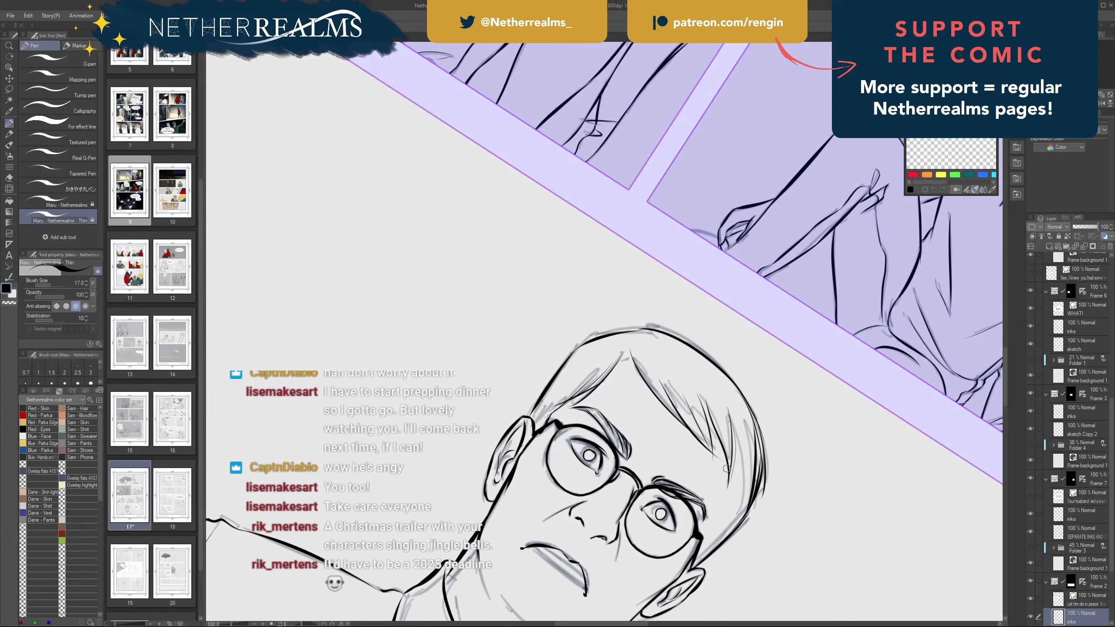
- Ink the side hair strands and the right sideburn running down to the glasses' temple and ear
drag(733, 429, 742, 522)
key(ctrl+z)
mouse_move(731, 416)
mouse_down()
mouse_move(738, 510)
mouse_move(720, 530)
mouse_up()
drag(724, 431, 717, 272)
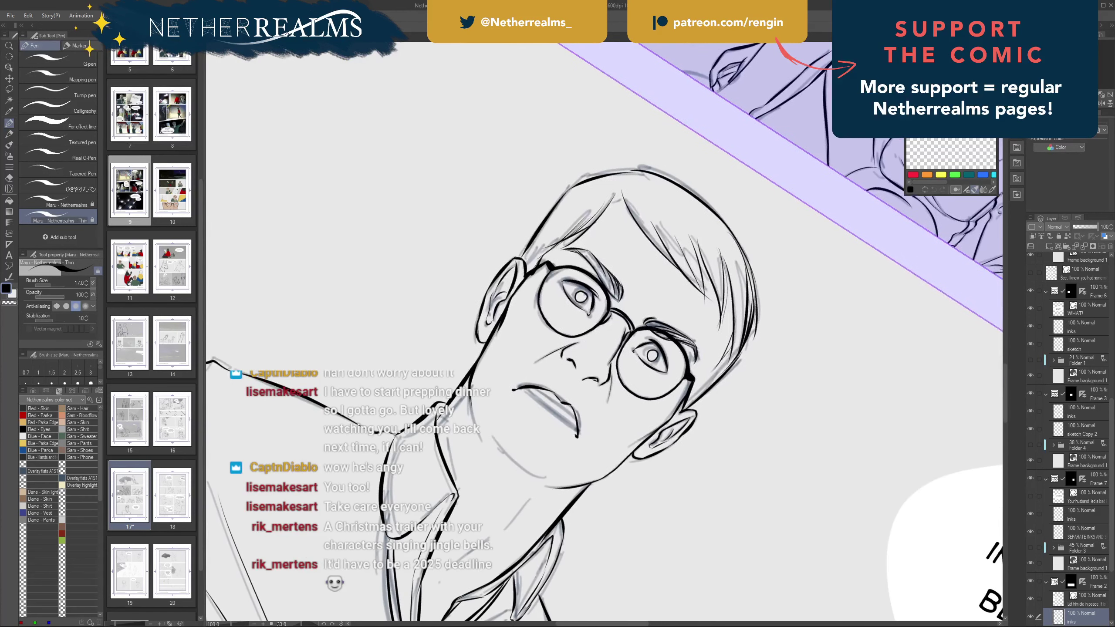
drag(729, 351, 689, 396)
key(ctrl+z)
drag(731, 349, 686, 401)
drag(663, 413, 772, 302)
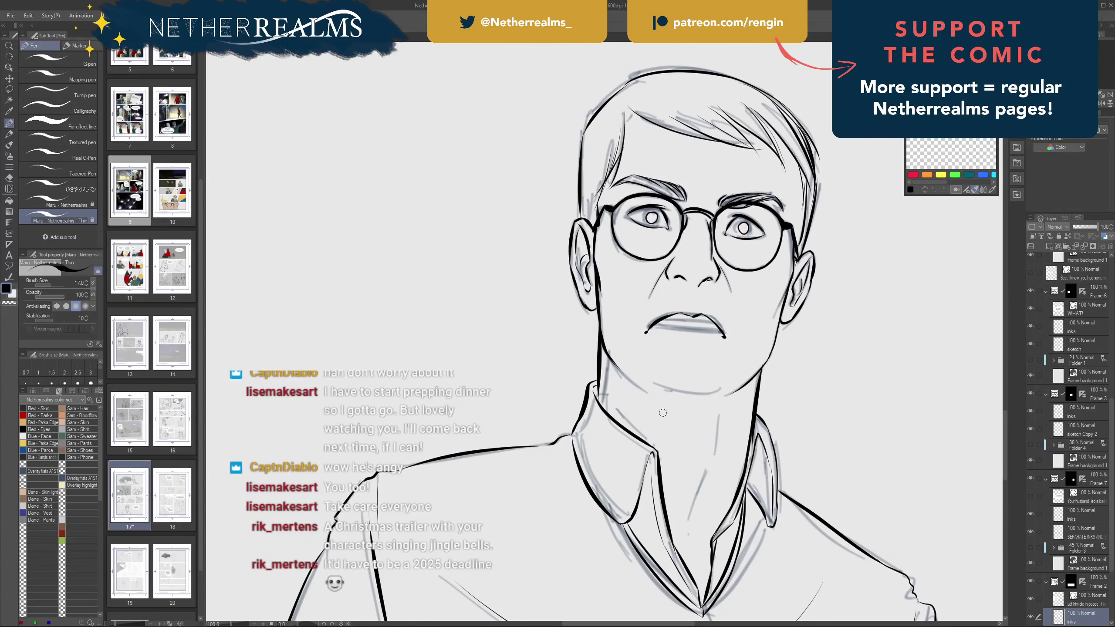
- Erase the inked frowning mouth, rework the mouth on the sketch layer, and return to the inks layer
scroll(1070, 438, down, 5)
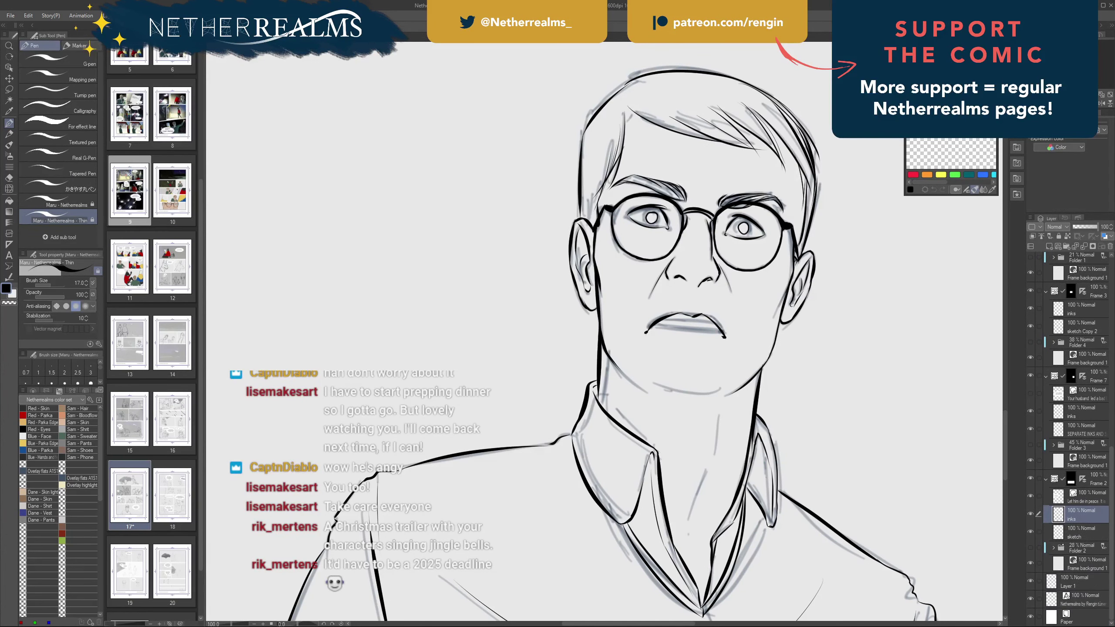
key(e)
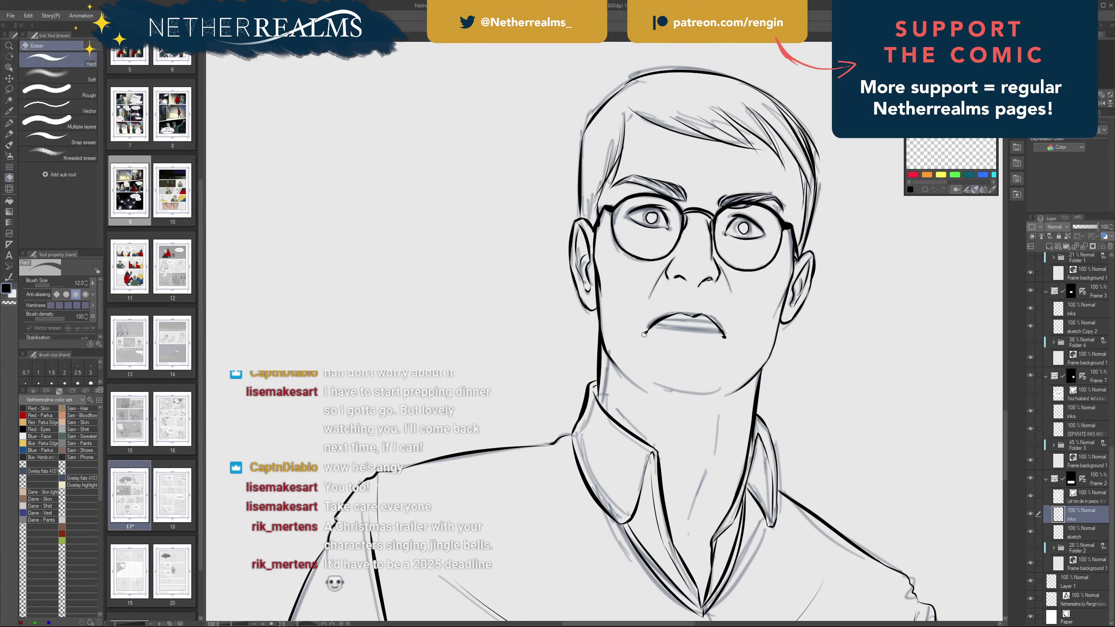
drag(649, 329, 726, 347)
click(1059, 534)
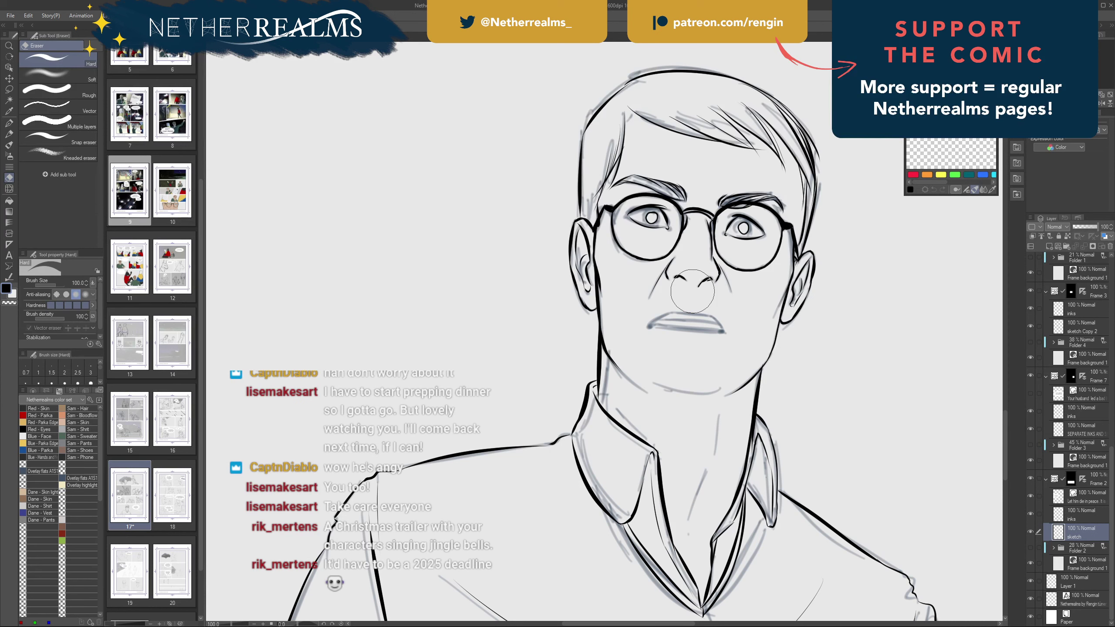
click(1078, 515)
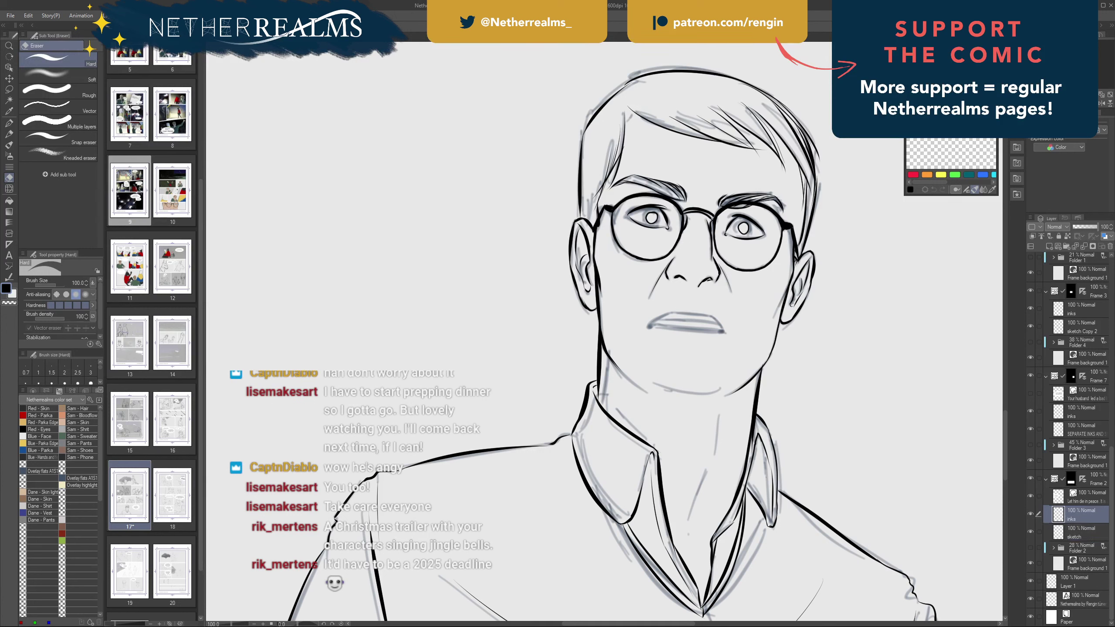
- Ink short frown creases between the eyebrows with the thin pen
key(p)
mouse_move(683, 179)
mouse_down()
mouse_move(686, 198)
mouse_move(717, 196)
mouse_up()
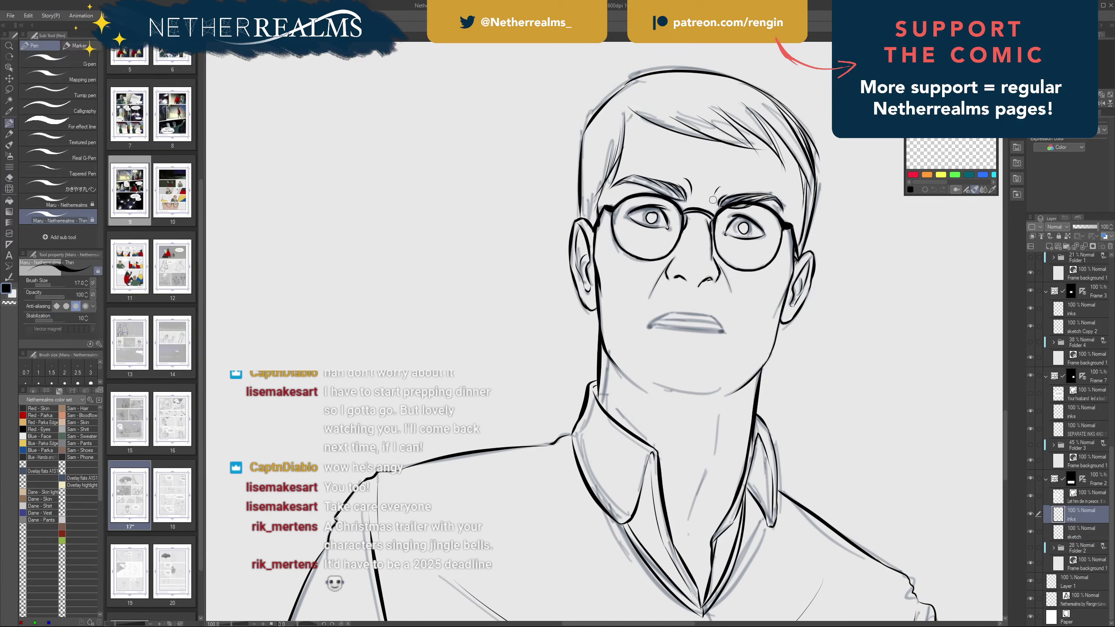
drag(680, 299, 601, 350)
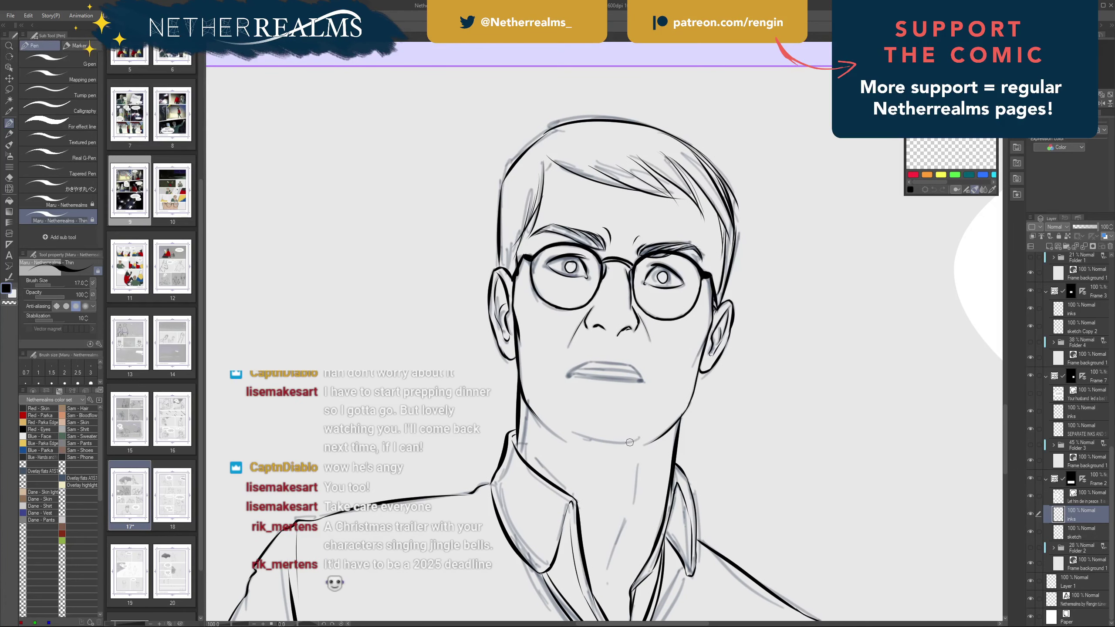
- Ink the underside of the chin between the jaw lines, repeating the curve until it is clean
drag(638, 440, 537, 416)
key(ctrl+z)
mouse_move(636, 438)
mouse_down()
mouse_move(572, 438)
mouse_move(557, 426)
mouse_up()
key(ctrl+z)
key(ctrl+z)
drag(638, 438, 557, 425)
key(ctrl+z)
drag(638, 438, 569, 431)
key(ctrl+z)
drag(639, 438, 568, 432)
key(ctrl+z)
drag(637, 438, 562, 428)
key(ctrl+z)
drag(637, 439, 561, 425)
- Rotate the canvas and work on the neck tendon line between the jaw and the open collar
drag(633, 369, 577, 364)
key(ctrl+z)
mouse_move(577, 315)
mouse_down()
mouse_move(636, 307)
mouse_move(645, 318)
mouse_up()
drag(632, 378, 588, 308)
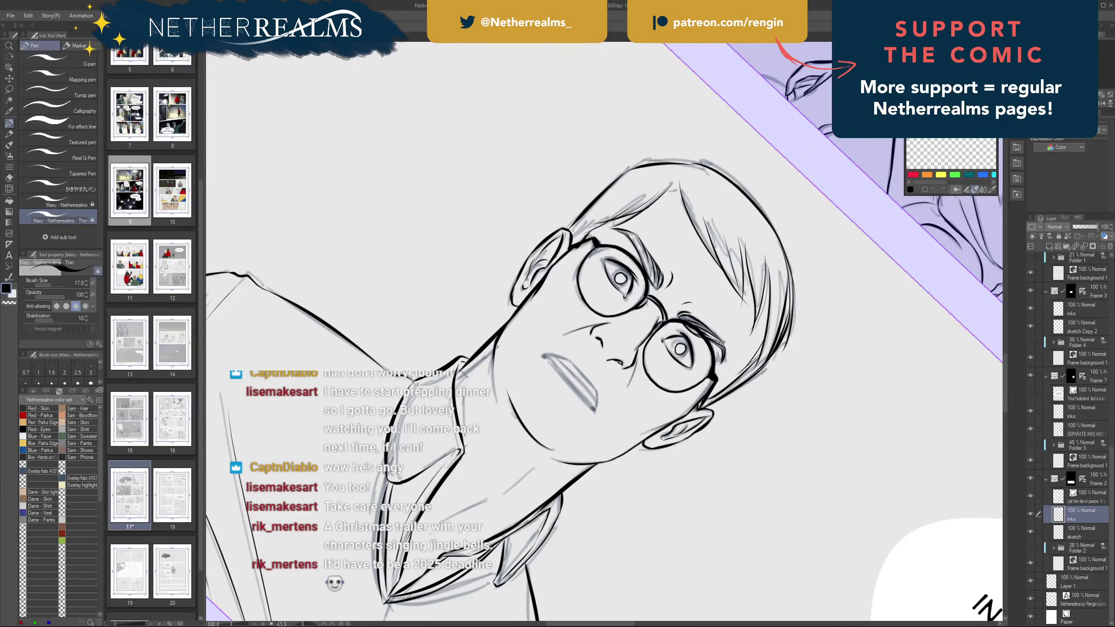
drag(533, 466, 435, 531)
key(ctrl+z)
- Ink the upper and lower lines of the open mouth and a short crease beneath the lower lip
drag(549, 353, 538, 355)
key(ctrl+z)
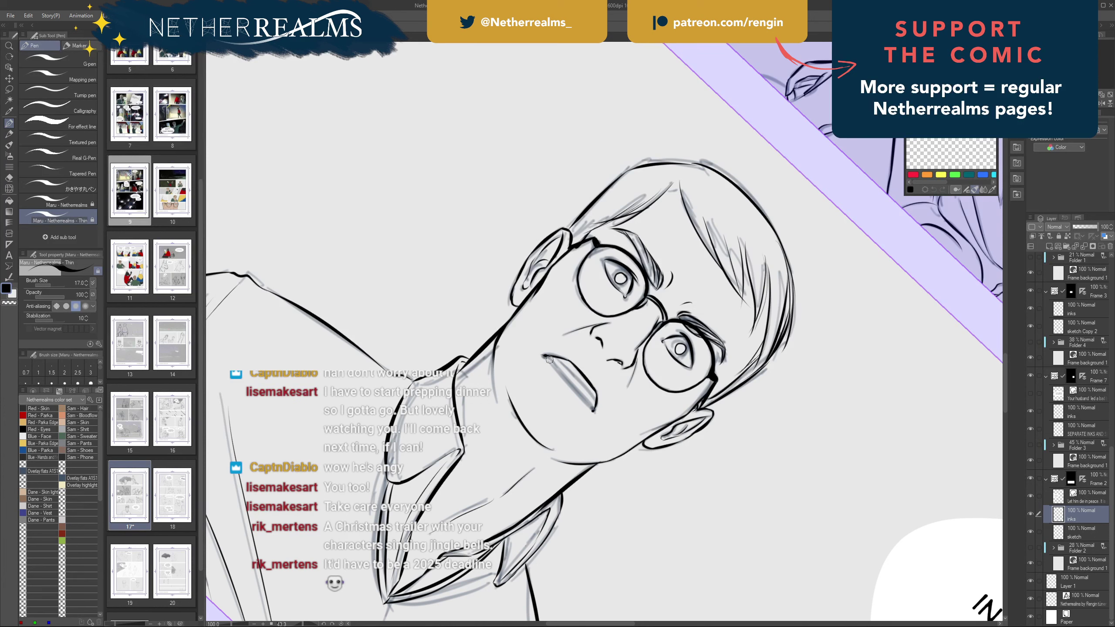
drag(545, 357, 588, 409)
key(ctrl+z)
drag(545, 357, 591, 407)
drag(545, 386, 572, 410)
mouse_move(554, 333)
mouse_down()
mouse_move(569, 367)
mouse_move(663, 417)
mouse_move(568, 373)
mouse_move(517, 316)
mouse_up()
key(ctrl+z)
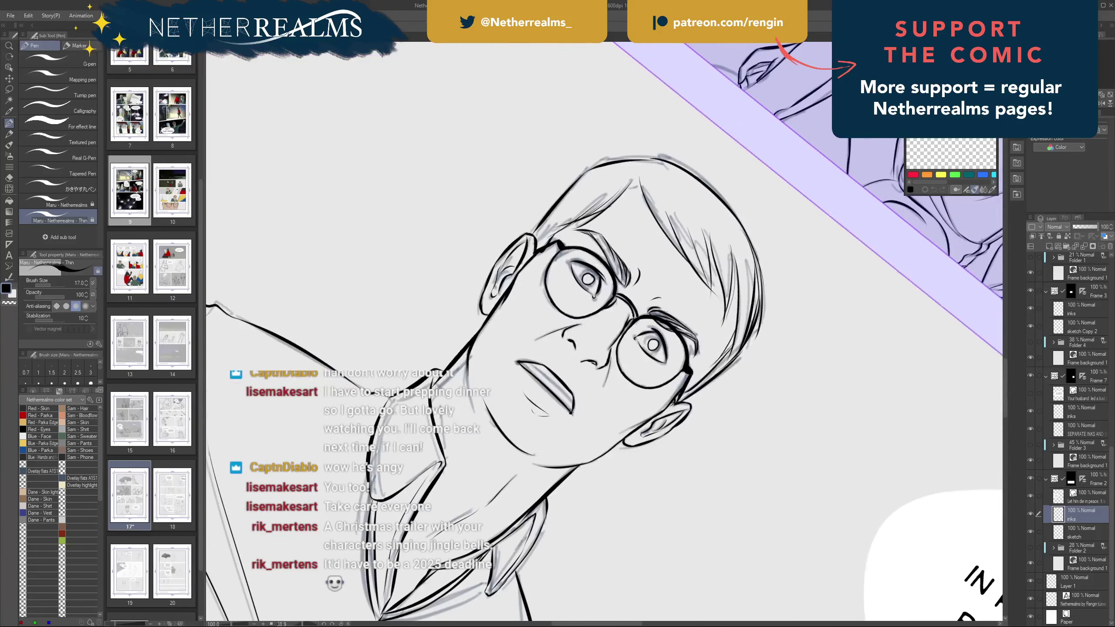
- Refine the open mouth's inner line and its right corner, and straighten the canvas
drag(532, 364, 574, 407)
key(ctrl+z)
key(ctrl+z)
mouse_move(532, 365)
mouse_down()
mouse_move(573, 404)
mouse_move(535, 366)
mouse_up()
key(ctrl+z)
drag(569, 400, 571, 409)
mouse_move(569, 352)
mouse_down()
mouse_move(533, 284)
mouse_move(673, 342)
mouse_move(647, 340)
mouse_move(632, 304)
mouse_up()
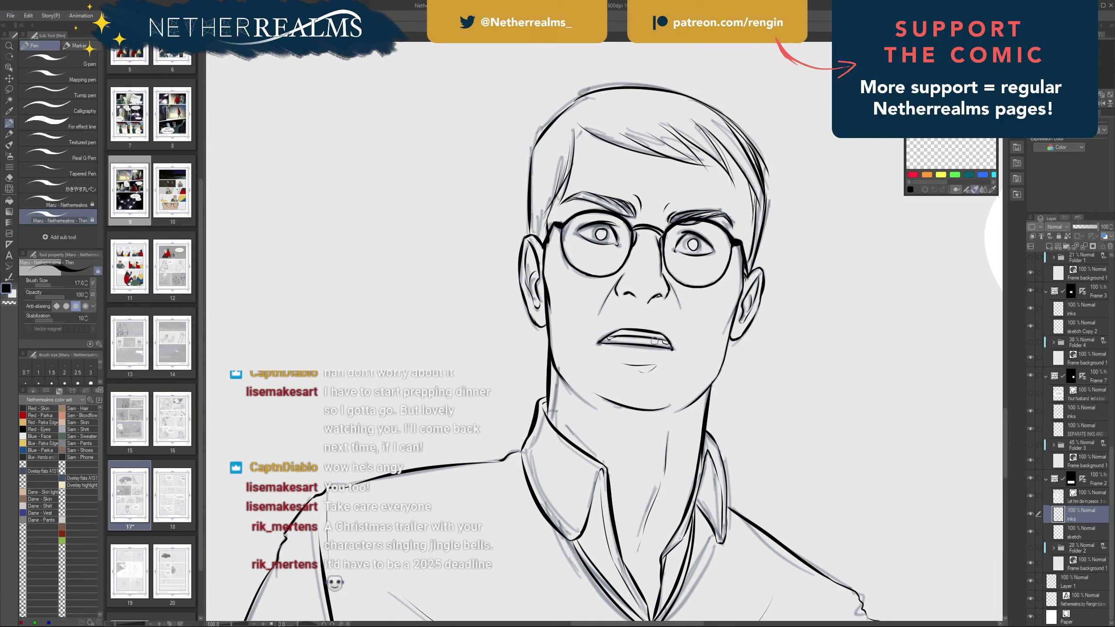
- Ink the teeth line and darken the corners inside the open mouth
drag(650, 339, 608, 342)
drag(650, 339, 663, 344)
drag(651, 339, 663, 344)
key(ctrl+minus)
key(ctrl+minus)
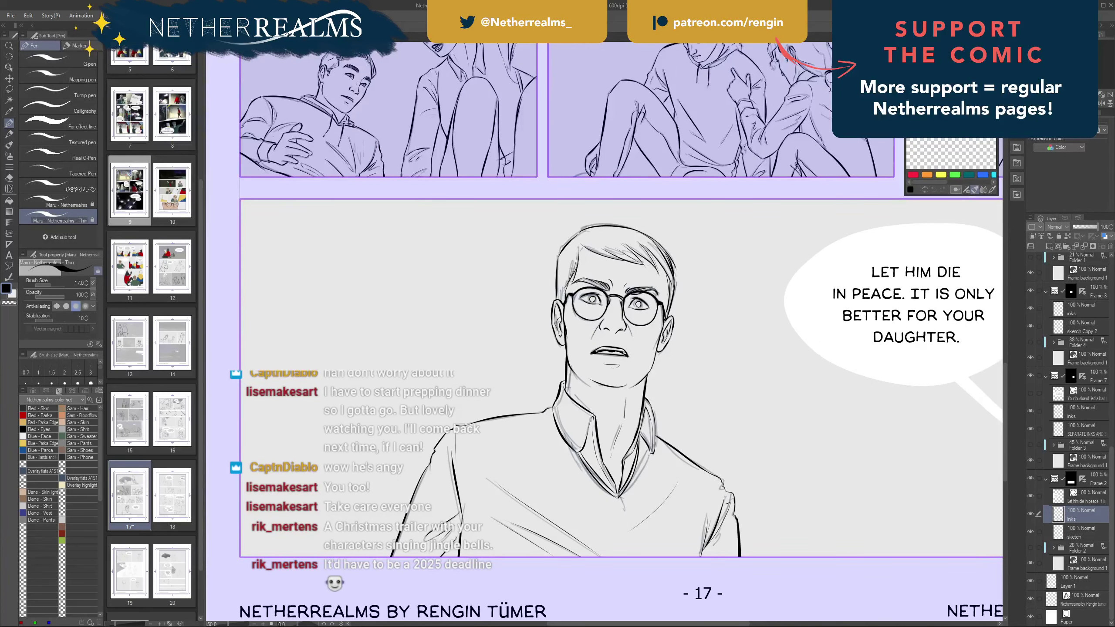
key(ctrl+plus)
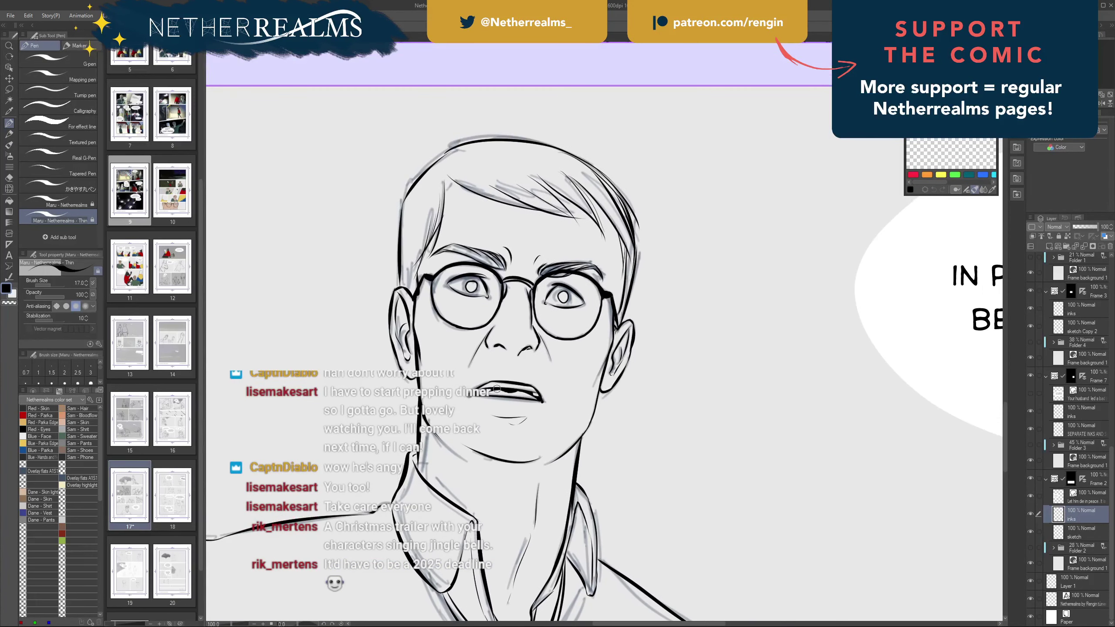
mouse_move(488, 390)
mouse_down()
mouse_move(531, 394)
mouse_move(498, 394)
mouse_up()
- Hide the sketch layer of the portrait panel and inspect the clean inks of the face
scroll(408, 452, down, 5)
mouse_move(408, 453)
mouse_down()
mouse_move(630, 459)
mouse_move(640, 395)
mouse_move(649, 400)
mouse_up()
click(1031, 533)
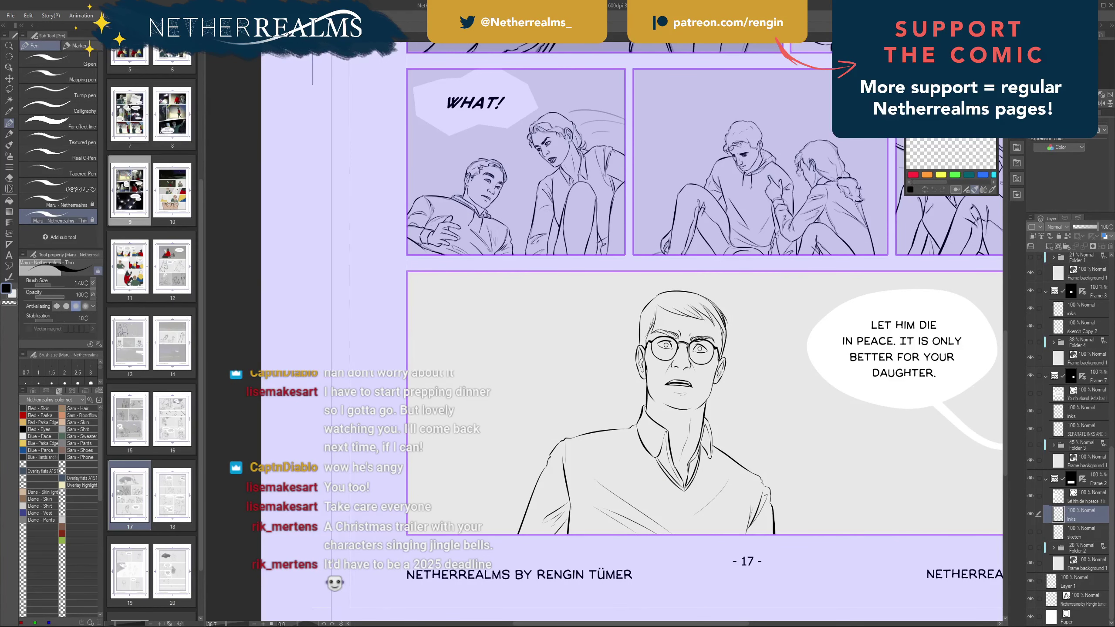
scroll(641, 359, up, 5)
drag(640, 360, 554, 384)
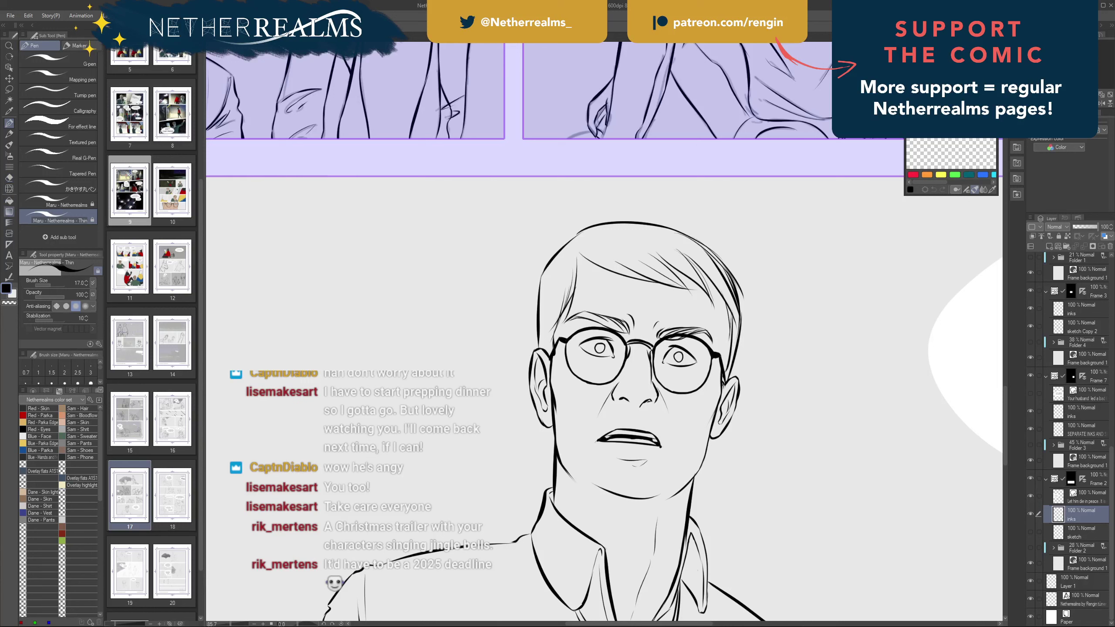
- Nudge the iris behind the man's right-hand lens with Liquify at brush size 120 and save page 17
click(9, 189)
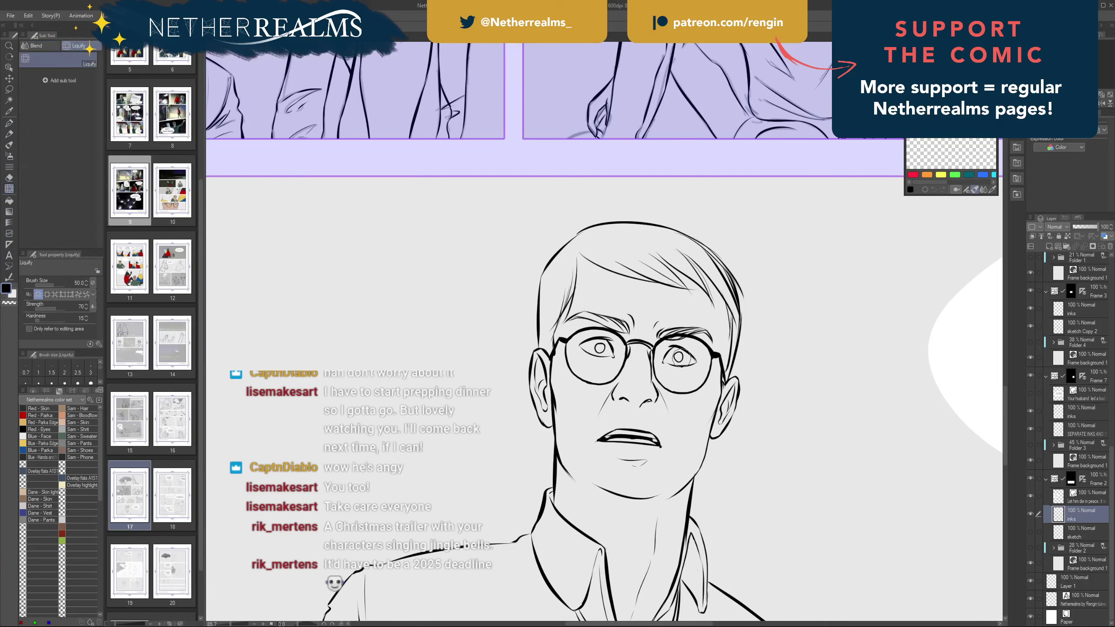
key(bracketright)
key(bracketright)
key(bracketright)
key(bracketright)
key(bracketright)
key(bracketright)
drag(680, 361, 685, 354)
key(bracketleft)
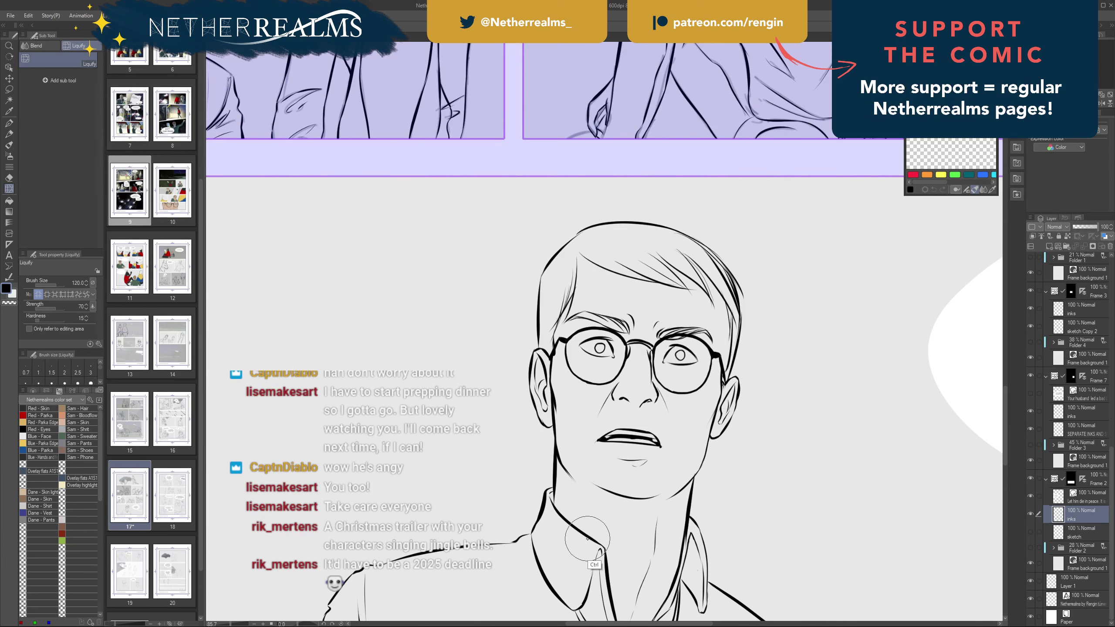
key(bracketleft)
key(bracketleft)
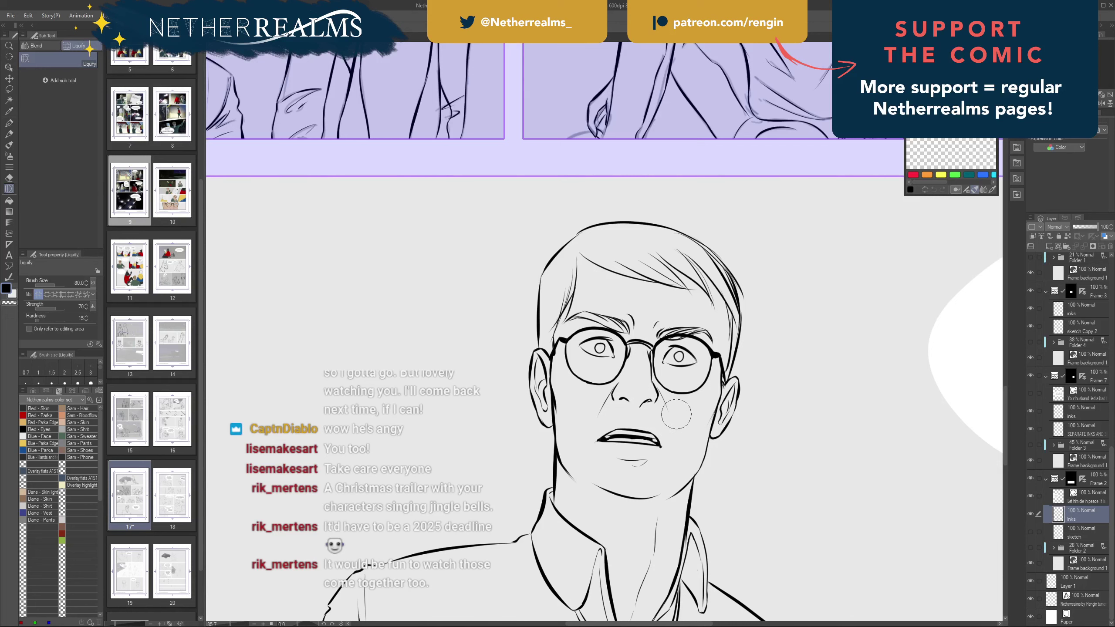
scroll(514, 435, down, 2)
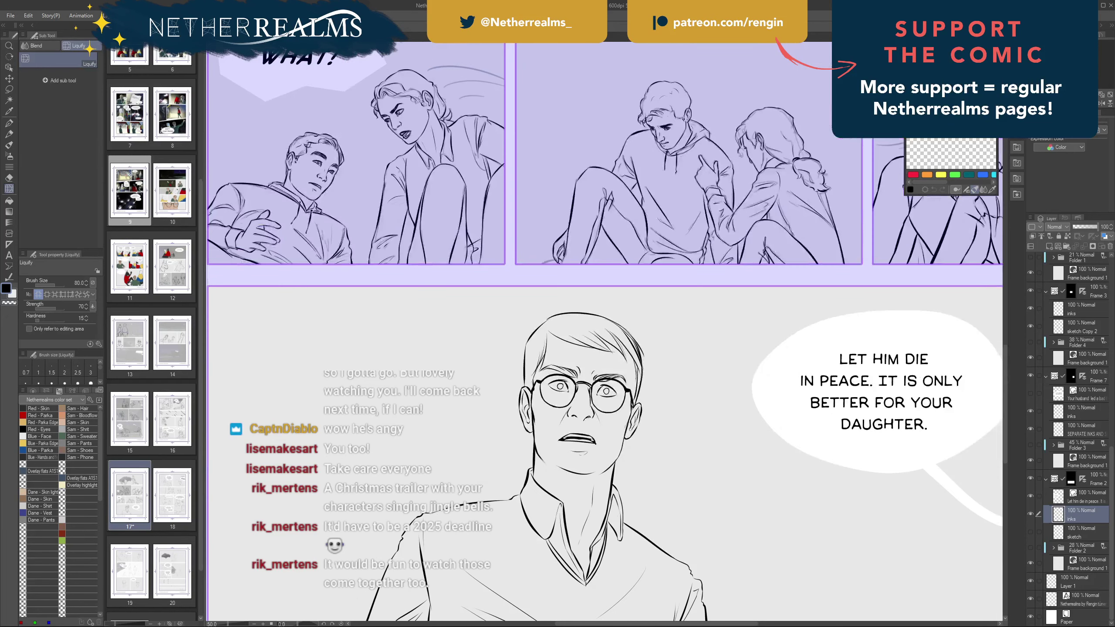
drag(513, 435, 571, 354)
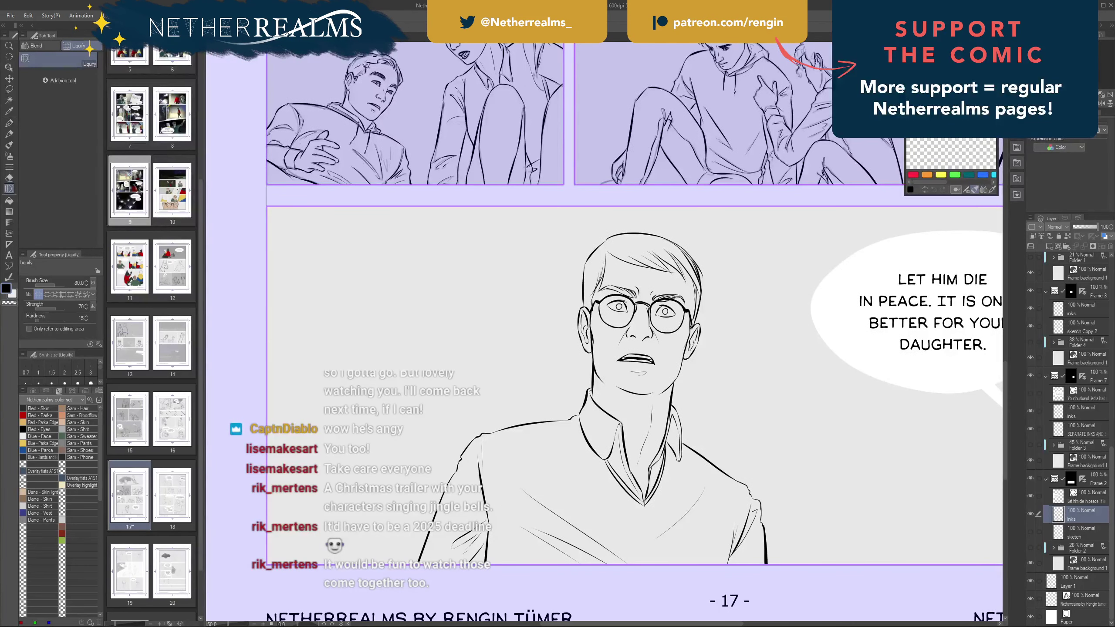
key(ctrl+s)
- Show the portrait panel's sketch layer and retouch the hair edge beside the man's temple with the thin Maru pen
key(p)
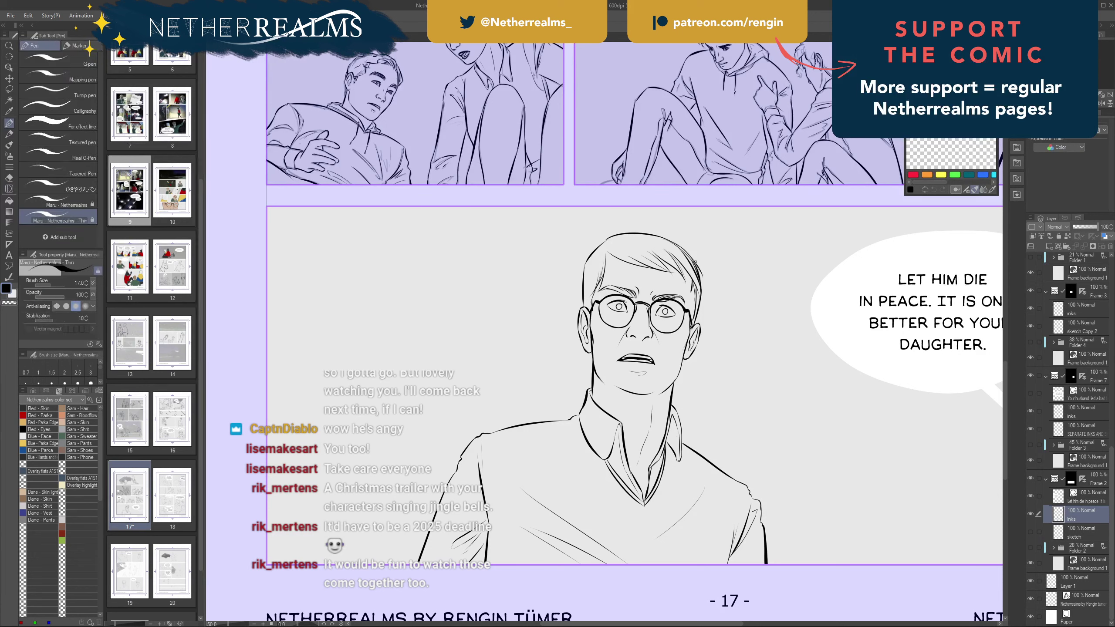
key(ctrl+z)
click(1030, 531)
drag(690, 308, 691, 271)
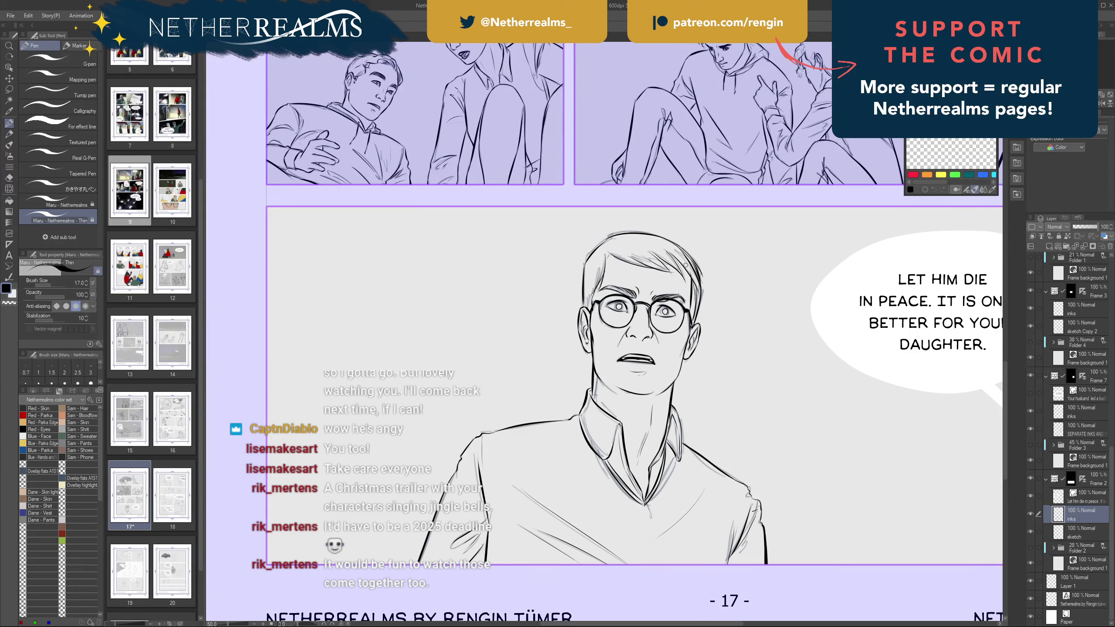
key(ctrl+z)
mouse_move(690, 309)
mouse_down()
mouse_move(684, 268)
mouse_move(691, 307)
mouse_up()
key(ctrl+0)
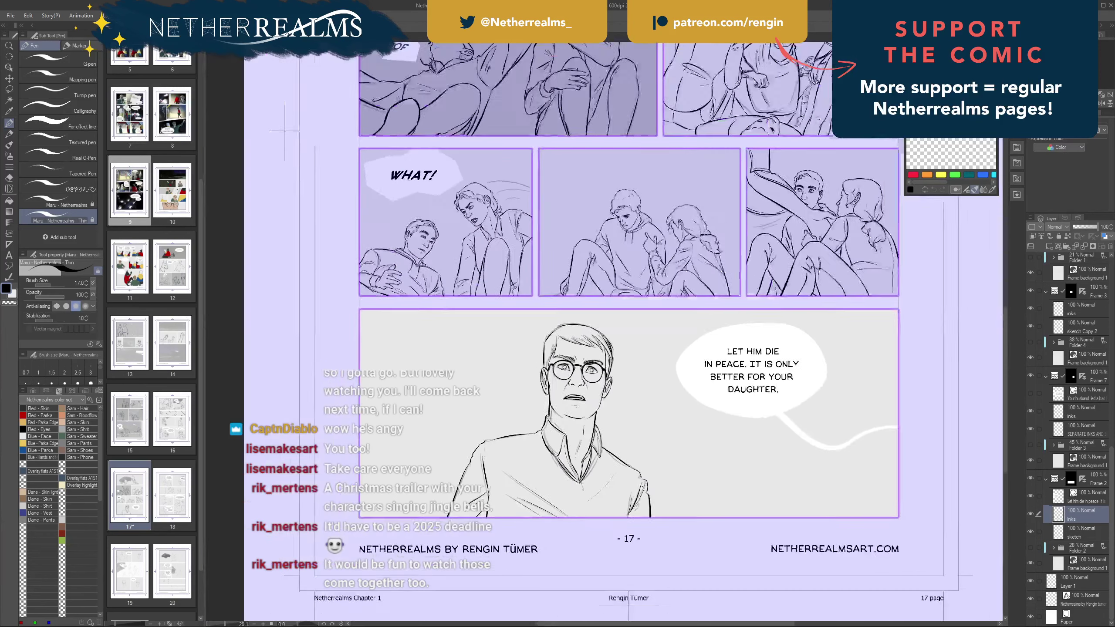
- Check the inked portrait against the other panels of page 17 and save the page
scroll(606, 329, up, 5)
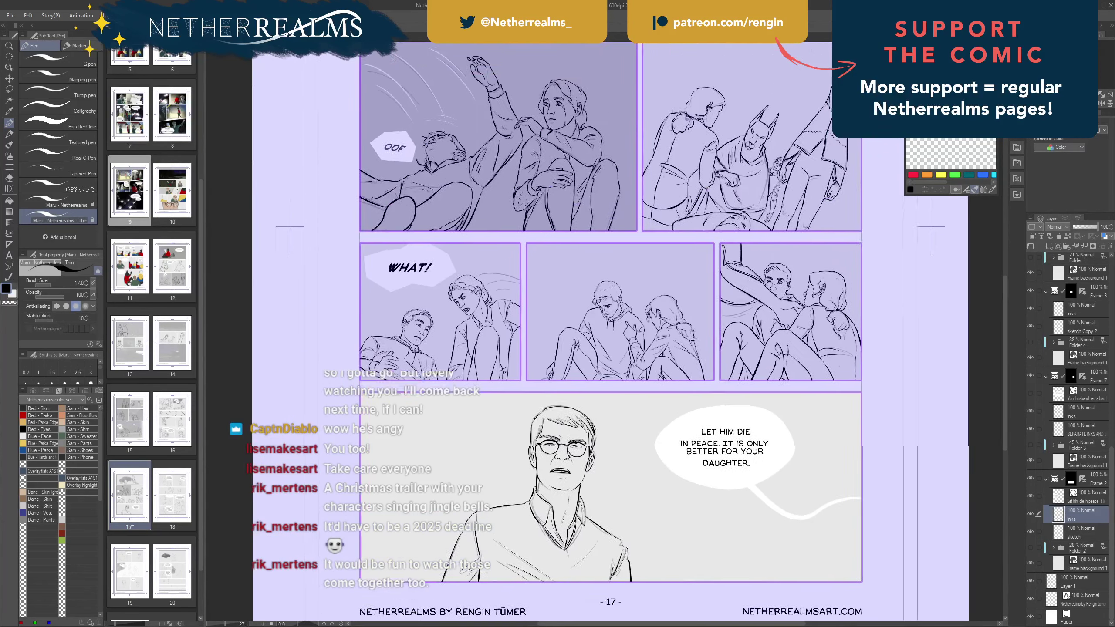
drag(614, 373, 660, 305)
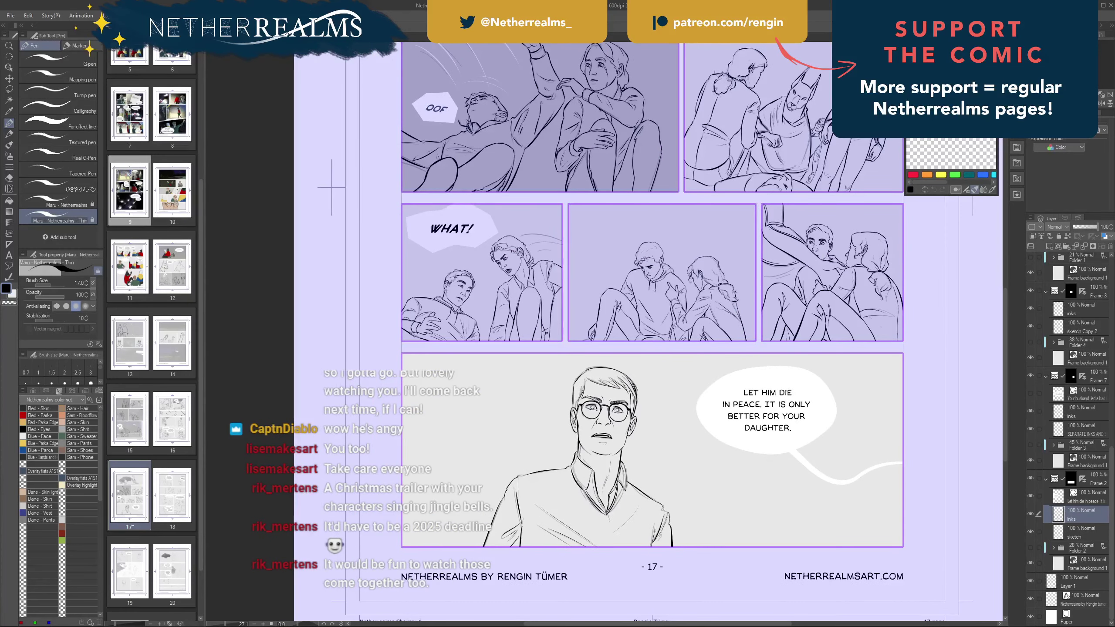
scroll(500, 475, down, 3)
mouse_move(609, 329)
mouse_down()
mouse_move(597, 369)
mouse_move(625, 316)
mouse_up()
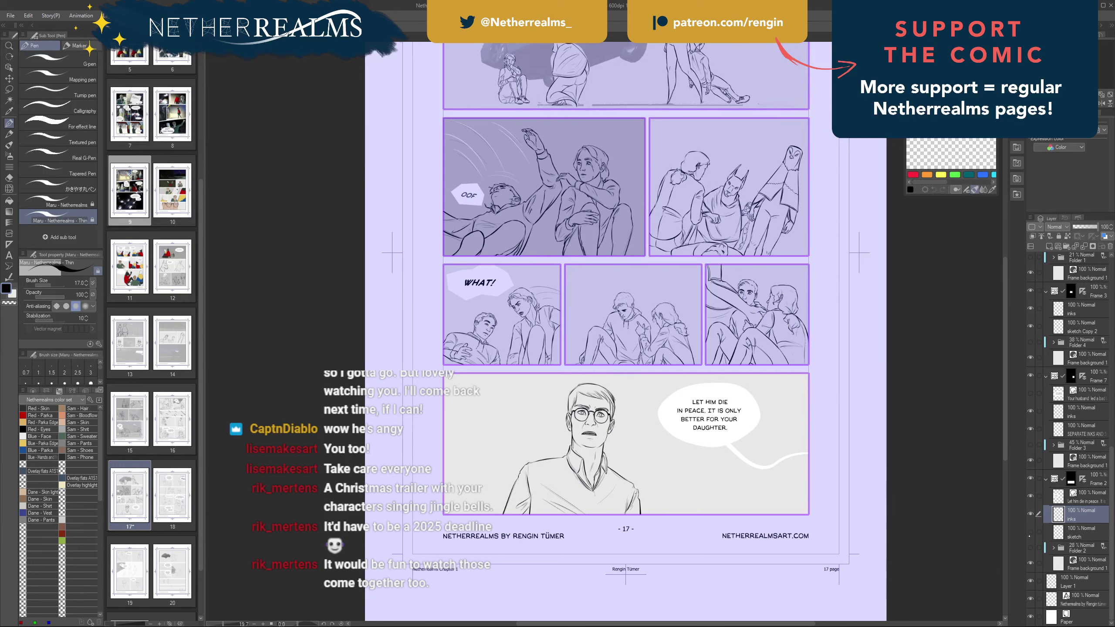
key(ctrl+z)
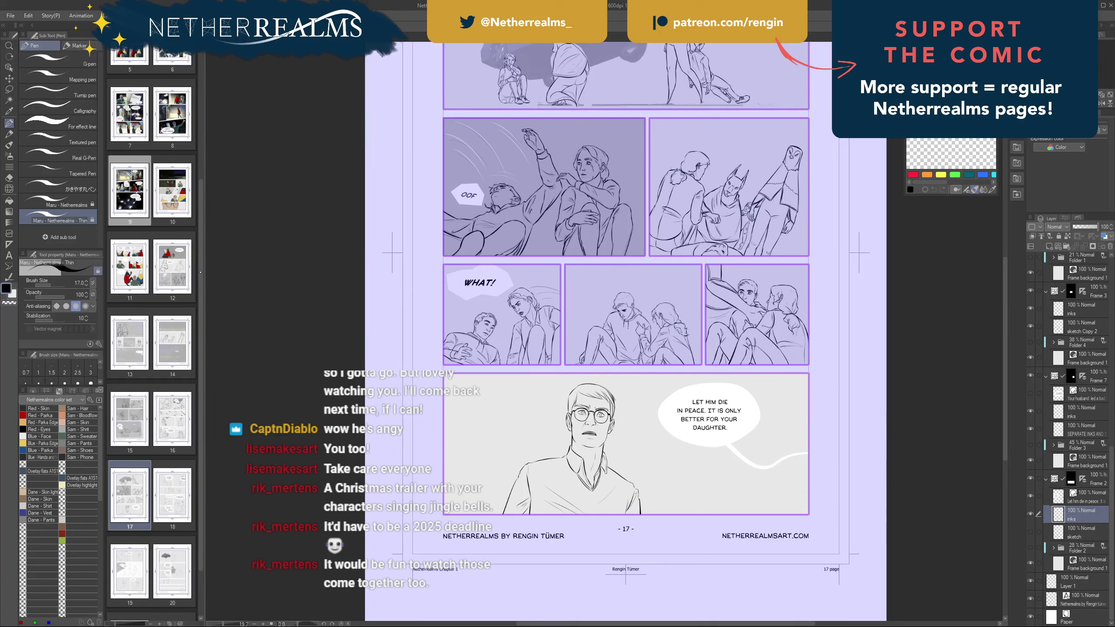
- Open page 18 of the comic
drag(200, 272, 208, 116)
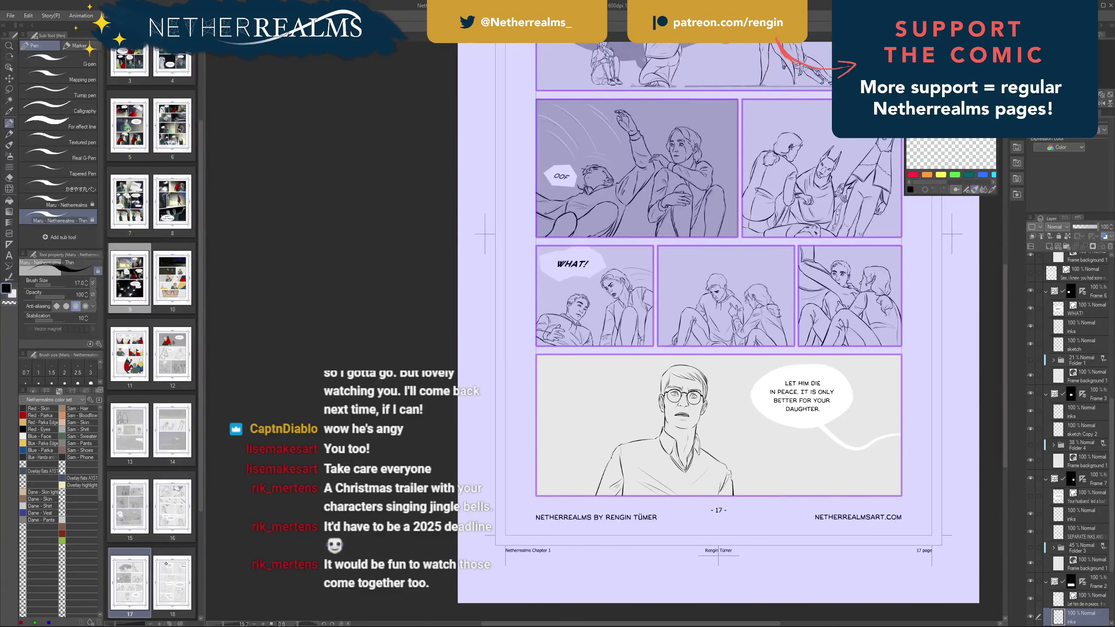
drag(201, 496, 200, 599)
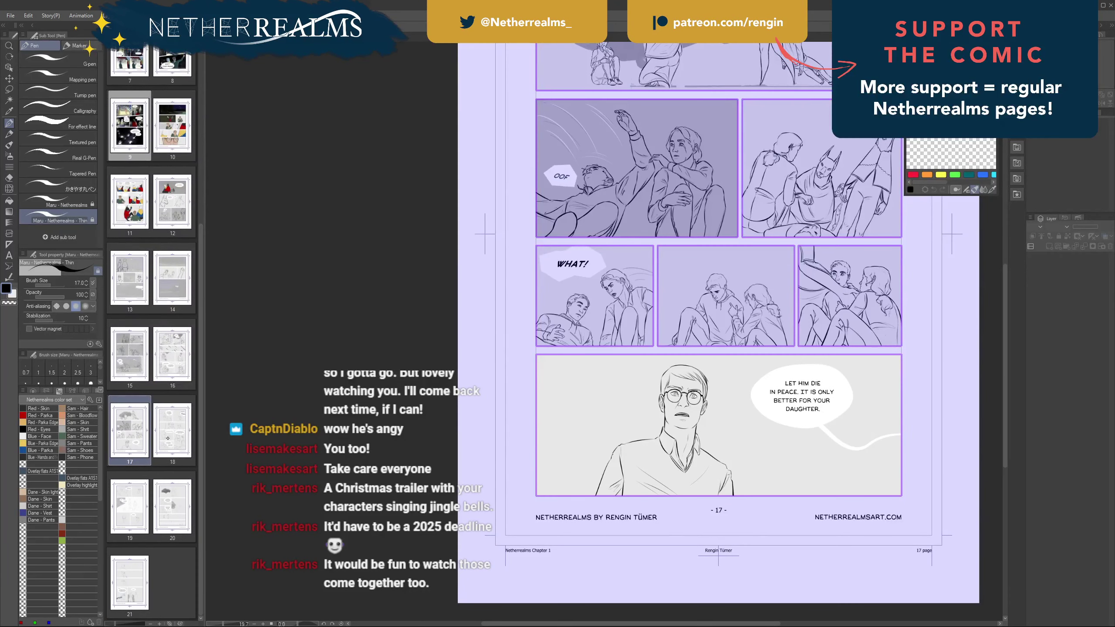
double_click(155, 414)
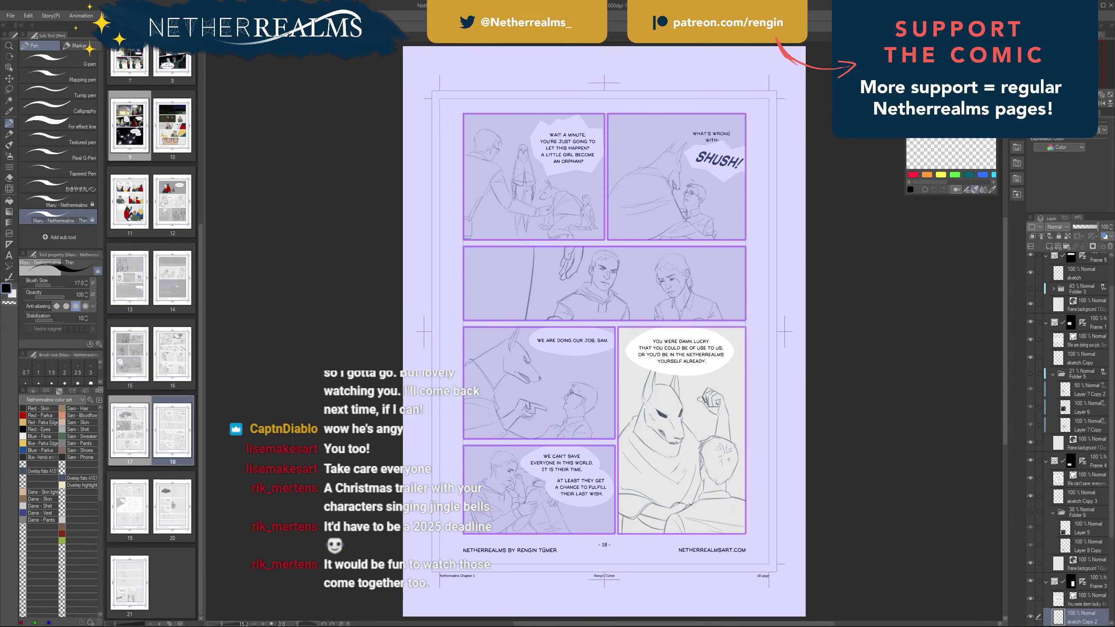
- Close page 1 without saving its changes and close page 9
key(ctrl+w)
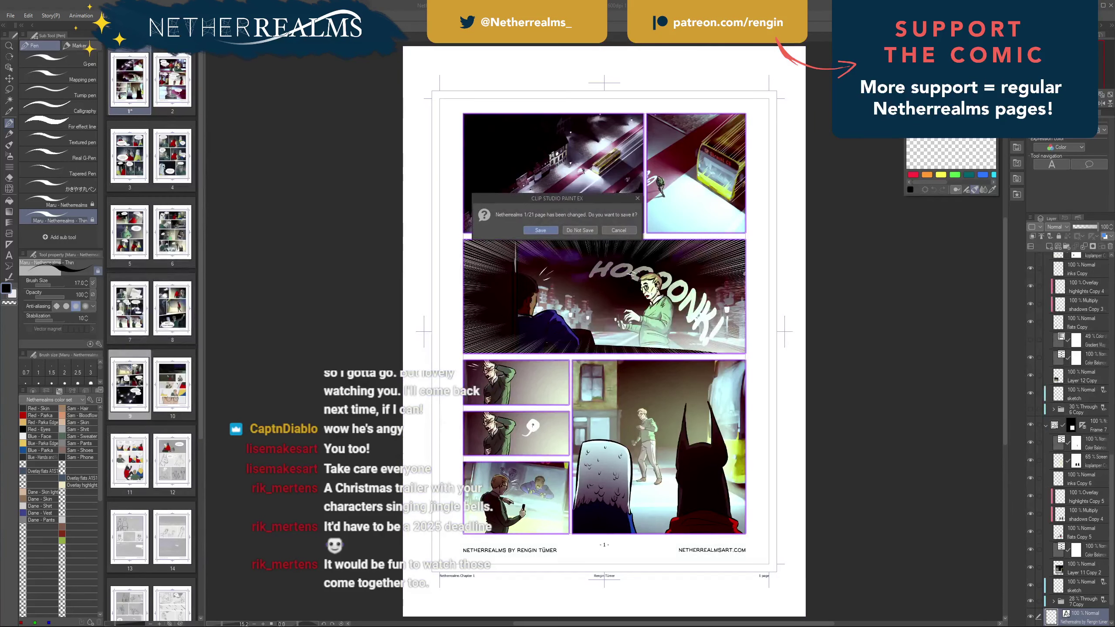
click(579, 229)
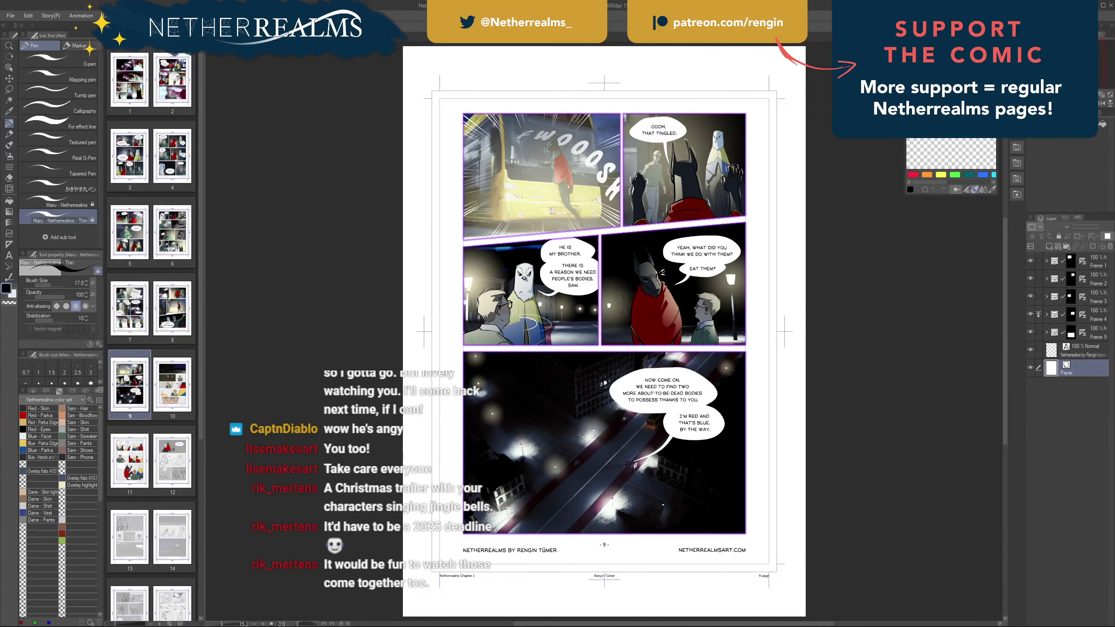
key(ctrl+w)
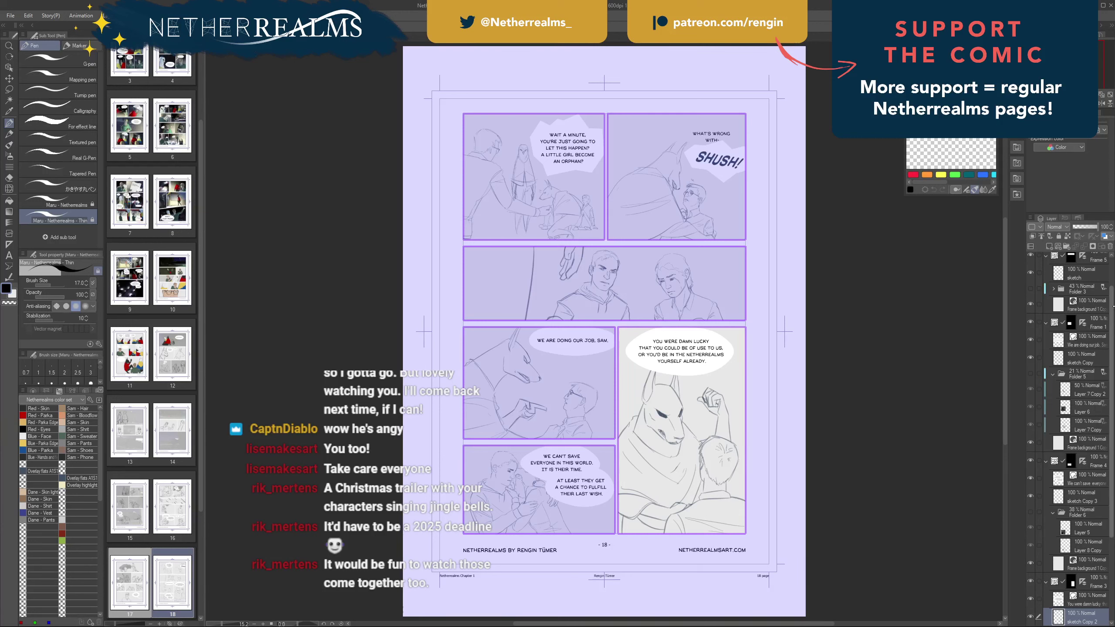
- Collapse the folders of Frames 5, 1, 4 and 3 on page 18
scroll(1071, 439, up, 2)
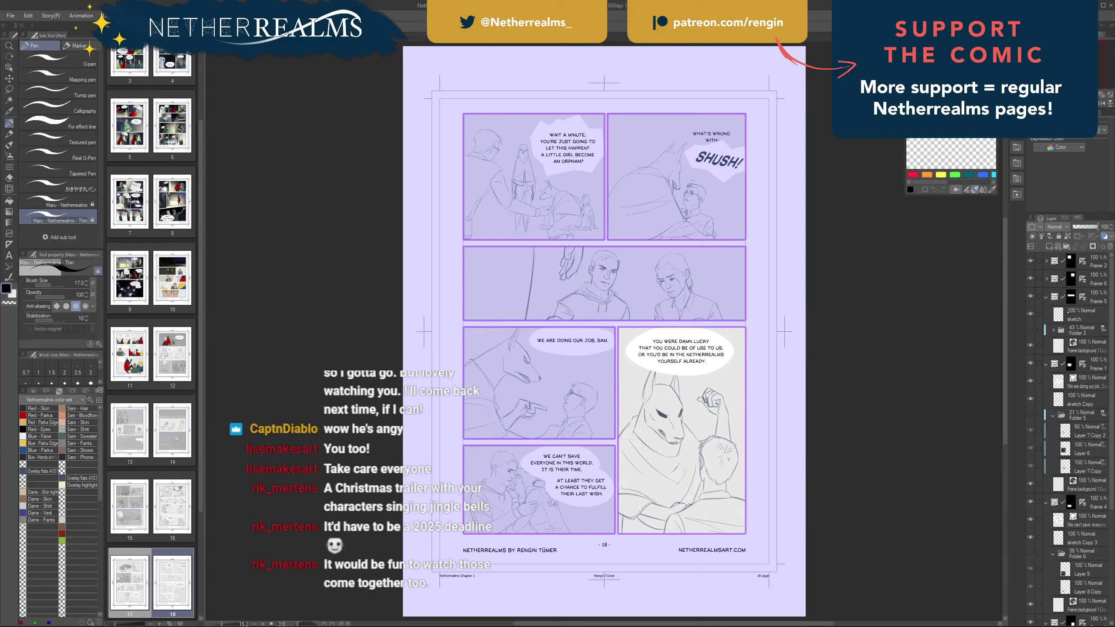
click(1046, 297)
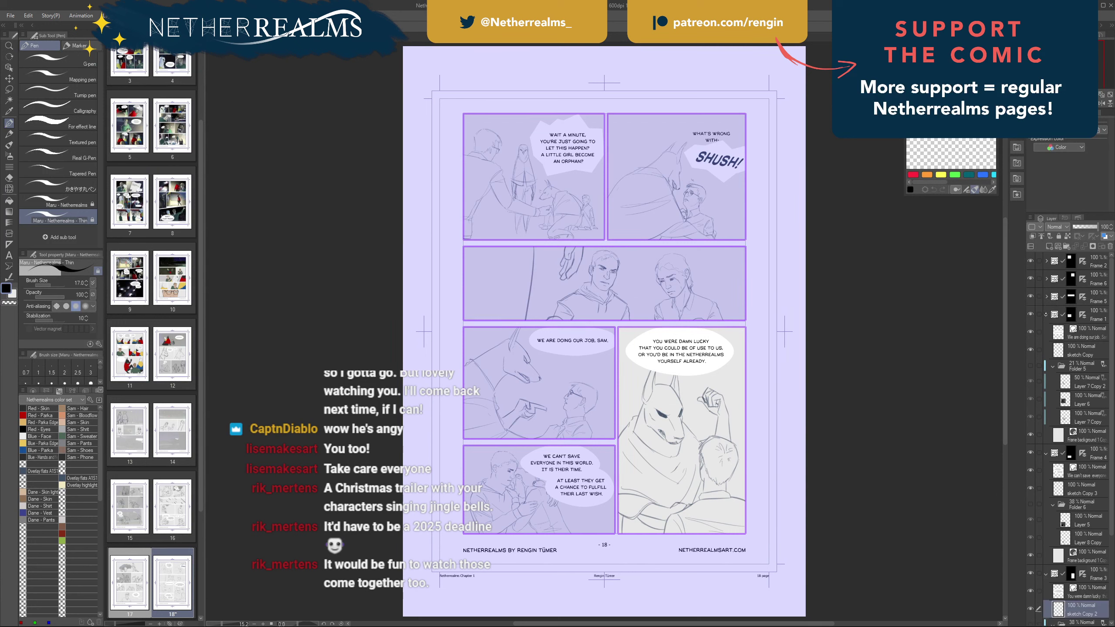
click(1046, 314)
click(1045, 333)
click(1046, 351)
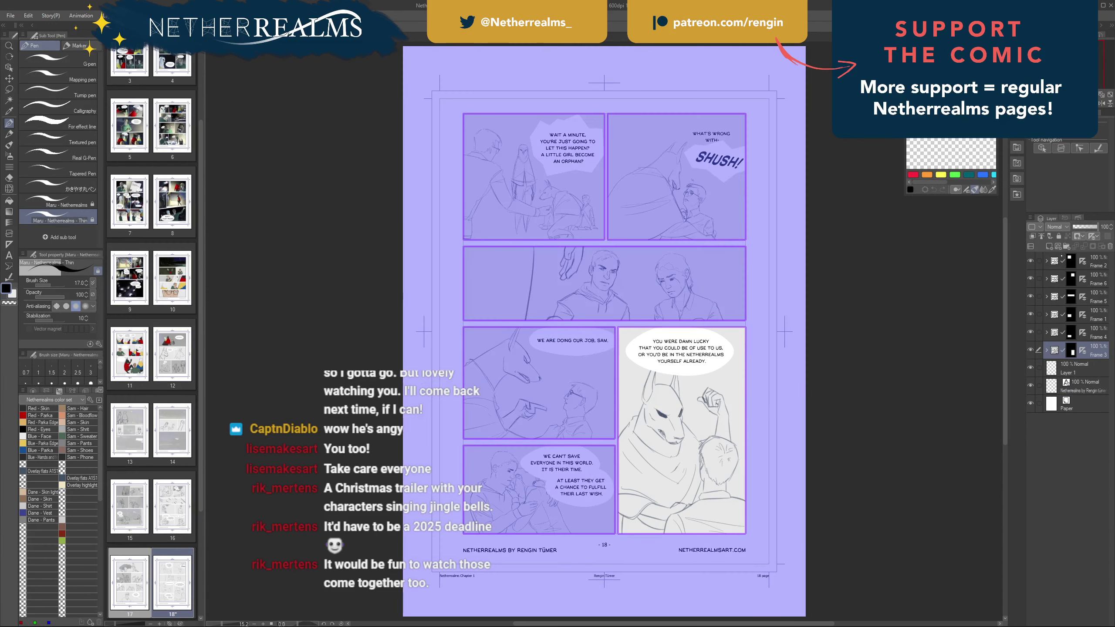
- Add a layer named "inks" above the sketch layer in the Frame 2 folder
click(1046, 261)
click(1060, 301)
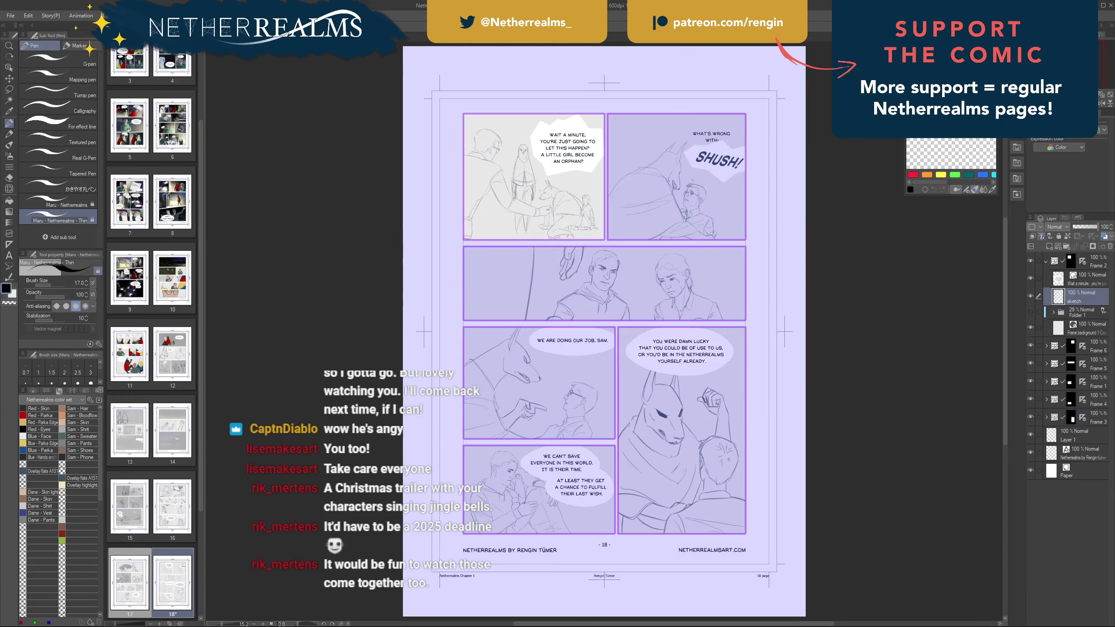
click(1049, 246)
double_click(1073, 302)
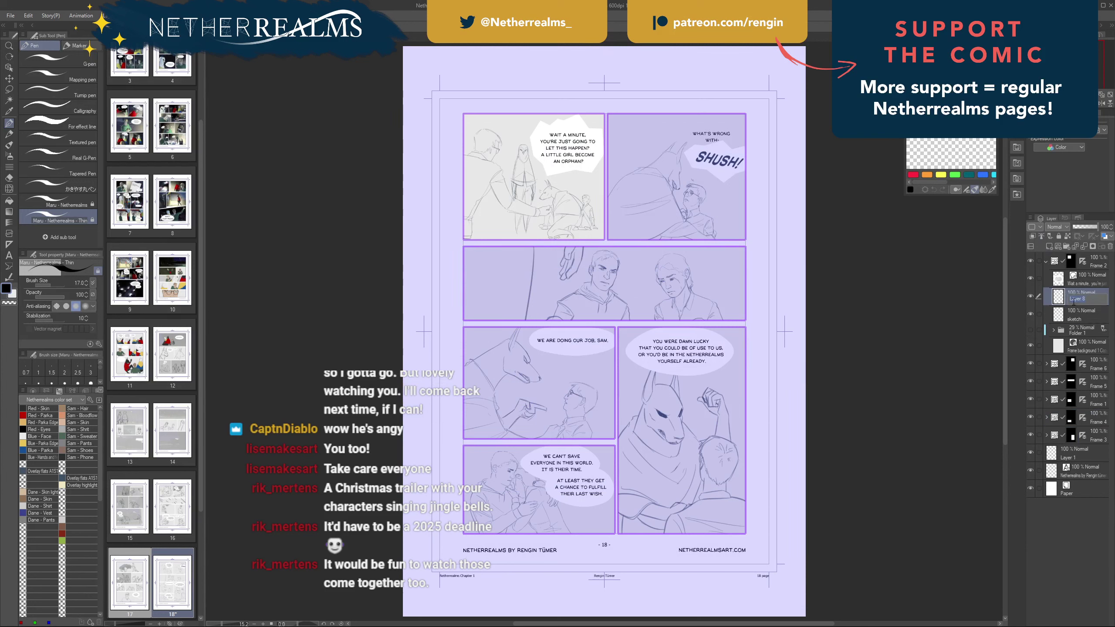
text(inks)
key(Return)
- Set Frame 2's sketch layer as a draft layer, make the inks layer active and save the page
click(1073, 315)
key(ctrl+s)
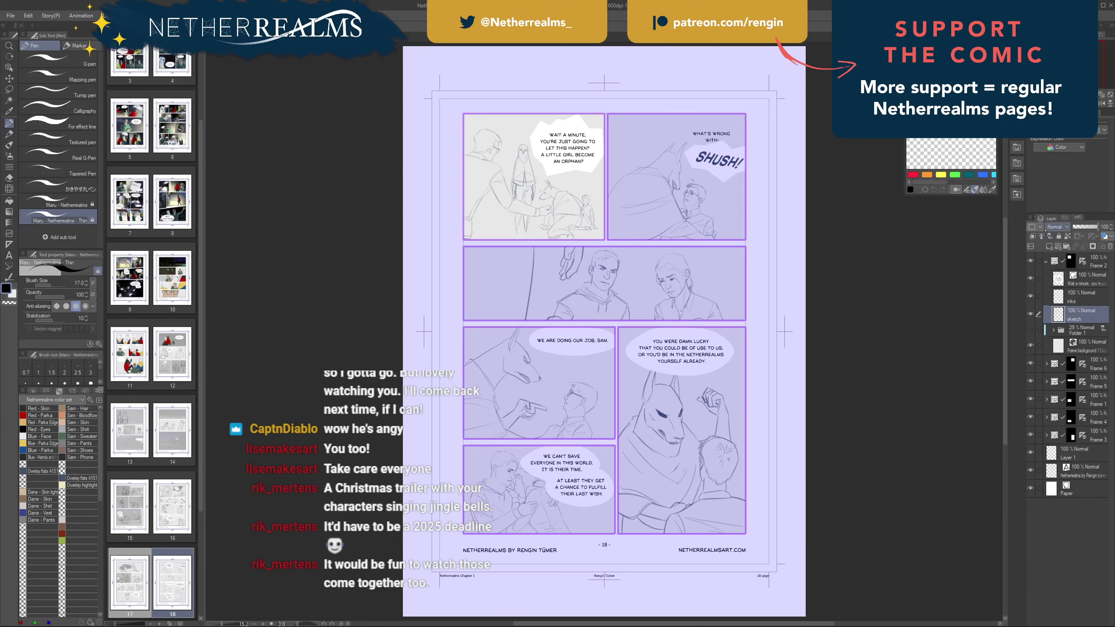
click(1050, 237)
click(1067, 302)
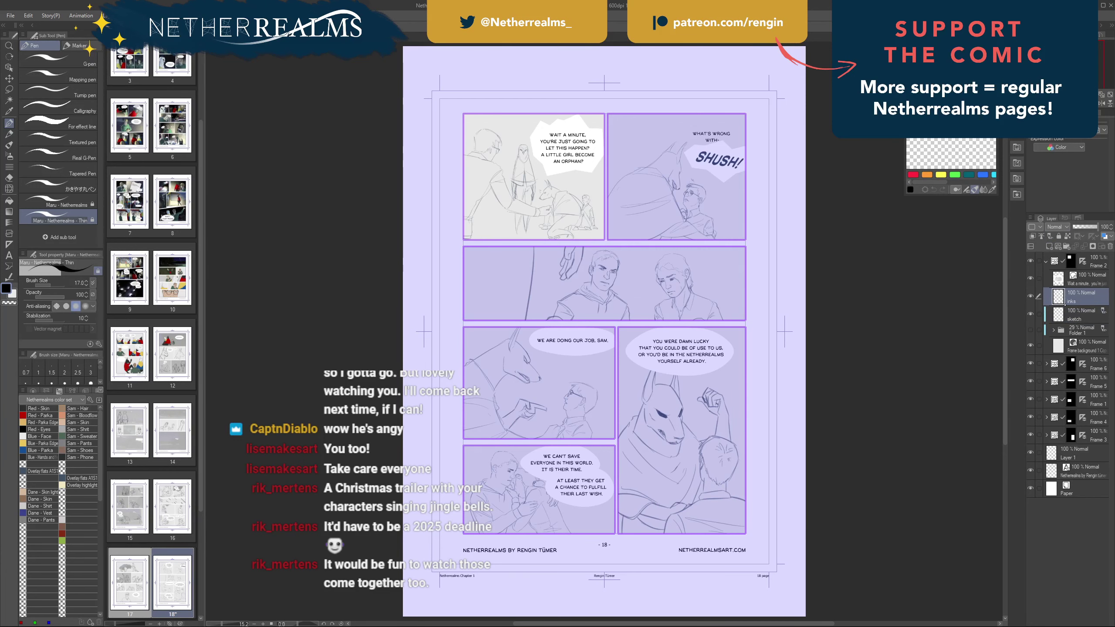
key(ctrl+s)
- Select the thin Maru pen and frame the first panel of page 18 for inking
key(p)
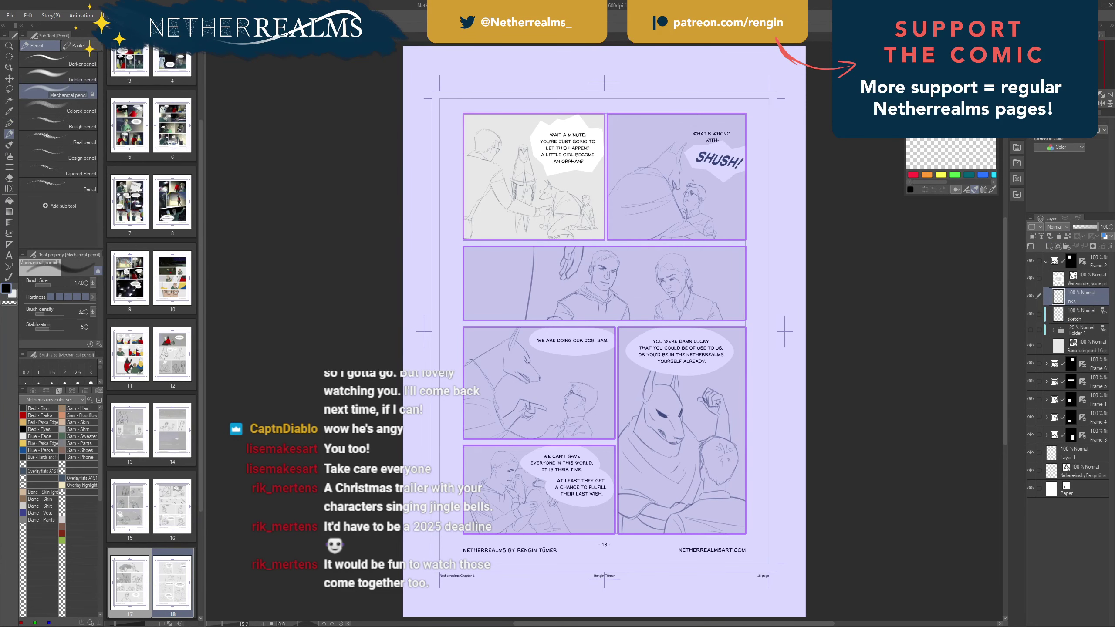
drag(544, 184, 663, 384)
key(p)
scroll(562, 407, up, 4)
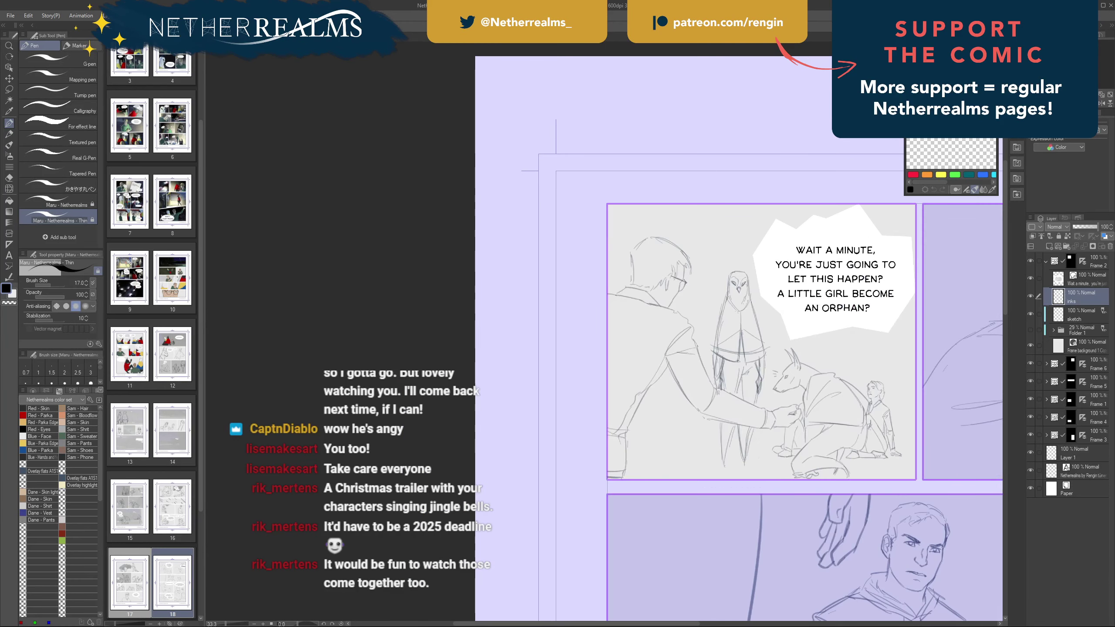
drag(562, 407, 435, 441)
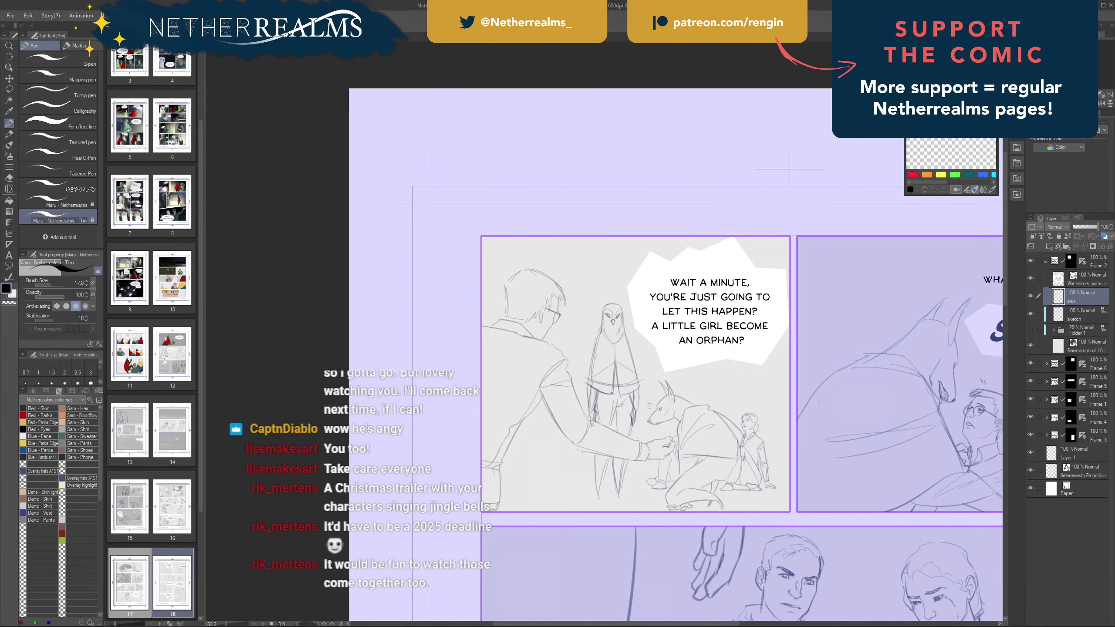
- With the Maru - Netherrealms pen, ink the forehead and nose profile of the man with glasses in the first panel
scroll(482, 452, up, 2)
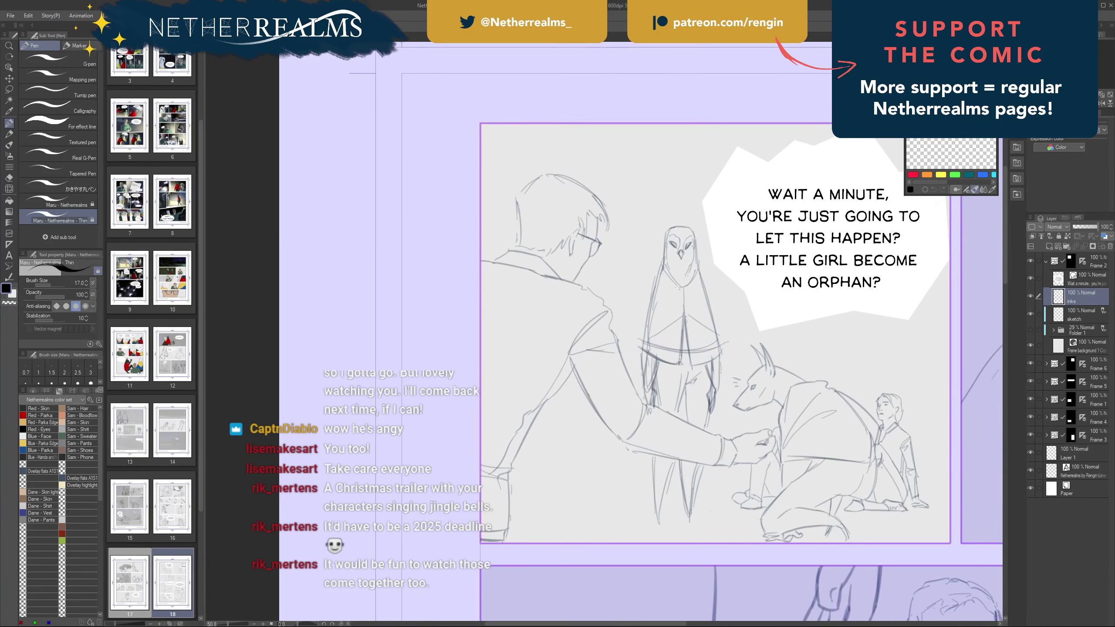
drag(482, 451, 503, 530)
click(62, 202)
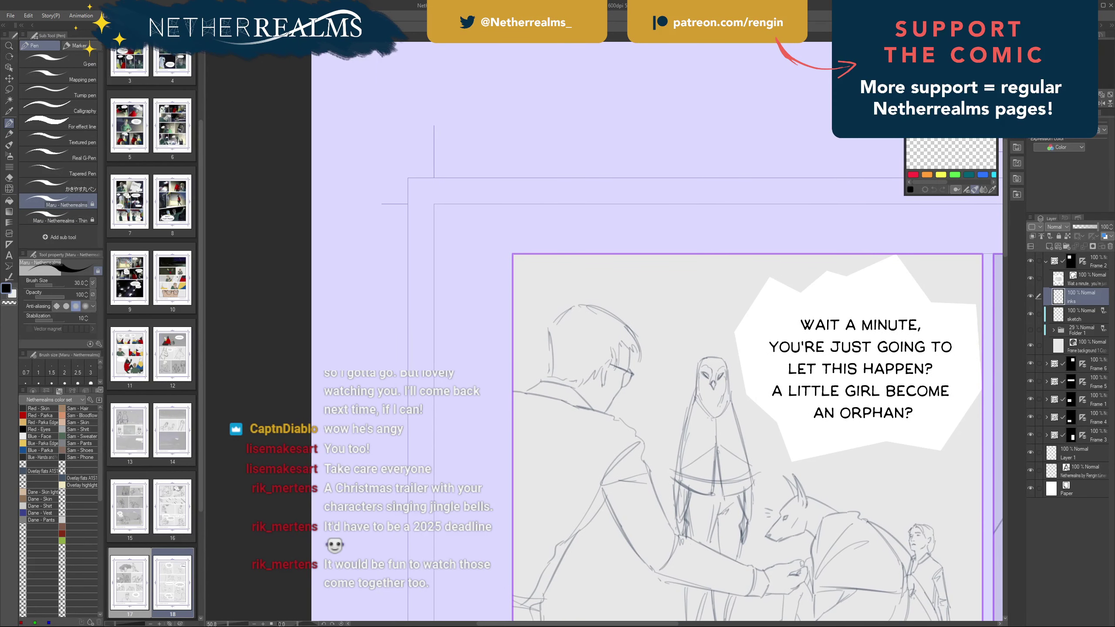
scroll(495, 315, up, 2)
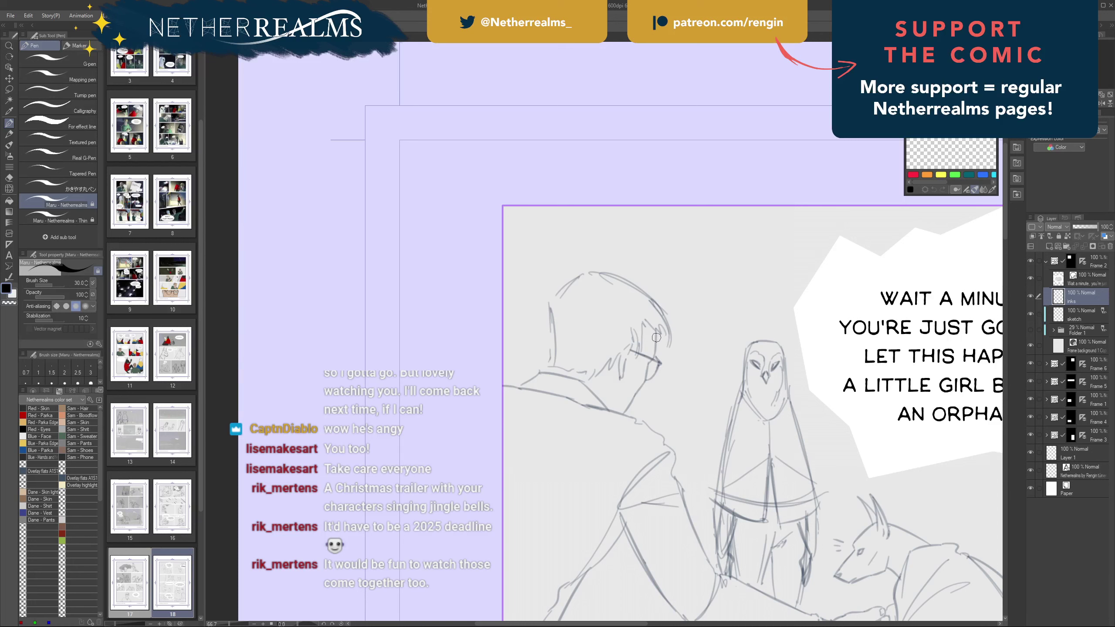
drag(657, 337, 656, 333)
key(ctrl+z)
drag(656, 330, 651, 360)
key(ctrl+z)
key(ctrl+z)
key(ctrl+z)
- Ink the man's cheek and jaw line from the glasses down to the collar
drag(651, 363, 644, 383)
drag(648, 362, 636, 393)
key(ctrl+z)
key(ctrl+z)
drag(646, 380, 623, 413)
key(ctrl+z)
key(ctrl+z)
key(ctrl+z)
key(ctrl+z)
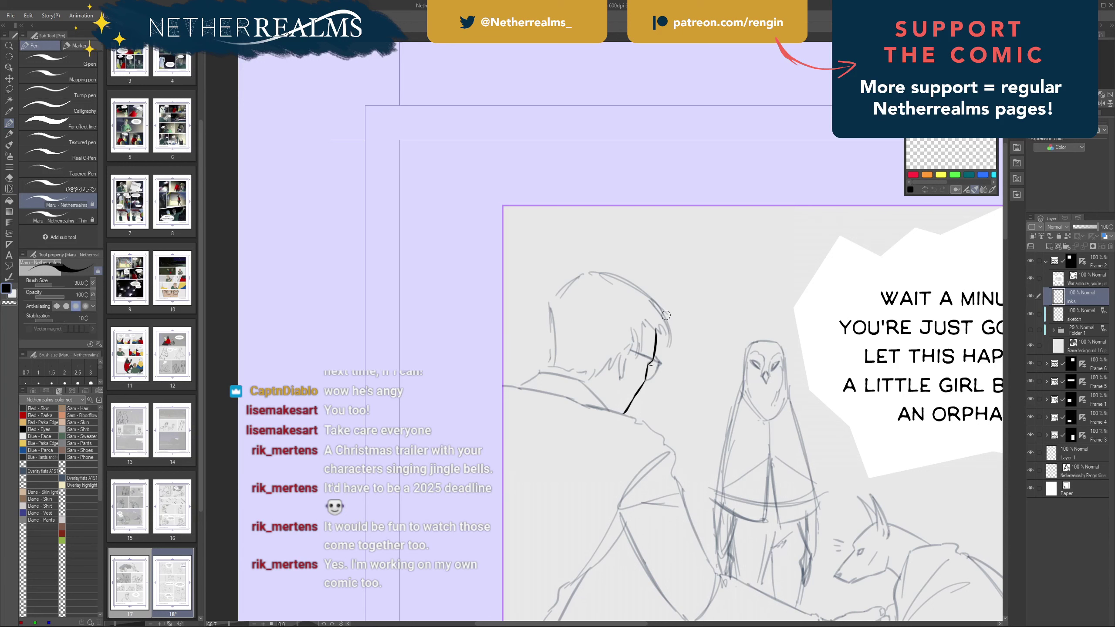
- Ink the man's ear over the sketch beside the jaw line
mouse_move(666, 315)
mouse_down()
mouse_move(614, 291)
mouse_move(619, 321)
mouse_up()
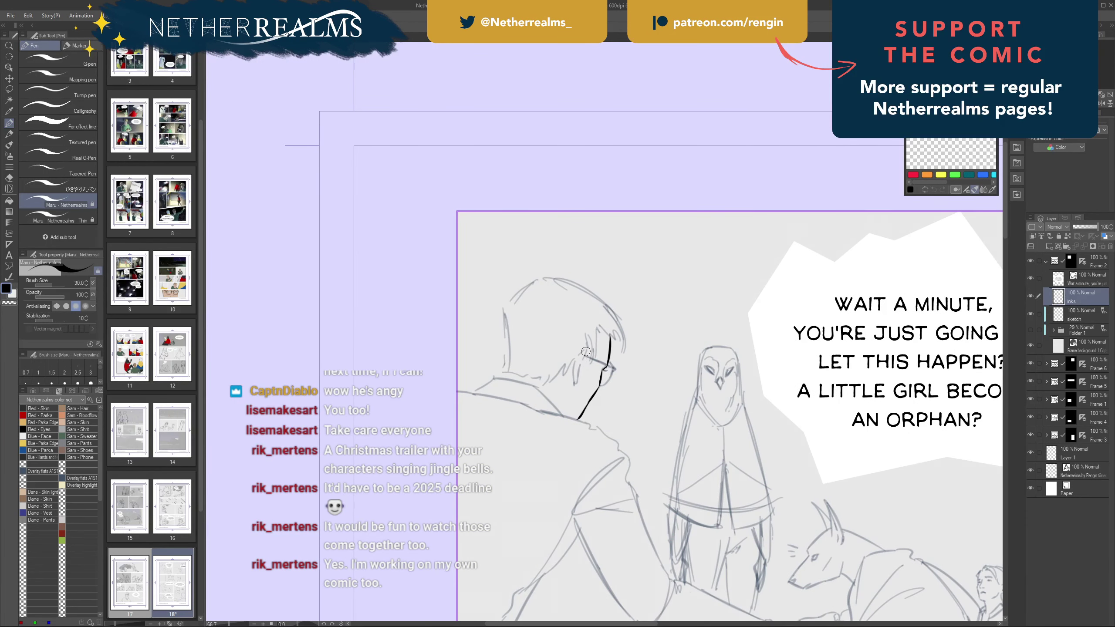
drag(587, 350, 572, 382)
key(ctrl+z)
key(ctrl+z)
key(ctrl+z)
key(ctrl+z)
drag(578, 374, 576, 383)
mouse_move(576, 361)
mouse_down()
mouse_move(574, 378)
mouse_move(579, 355)
mouse_up()
key(e)
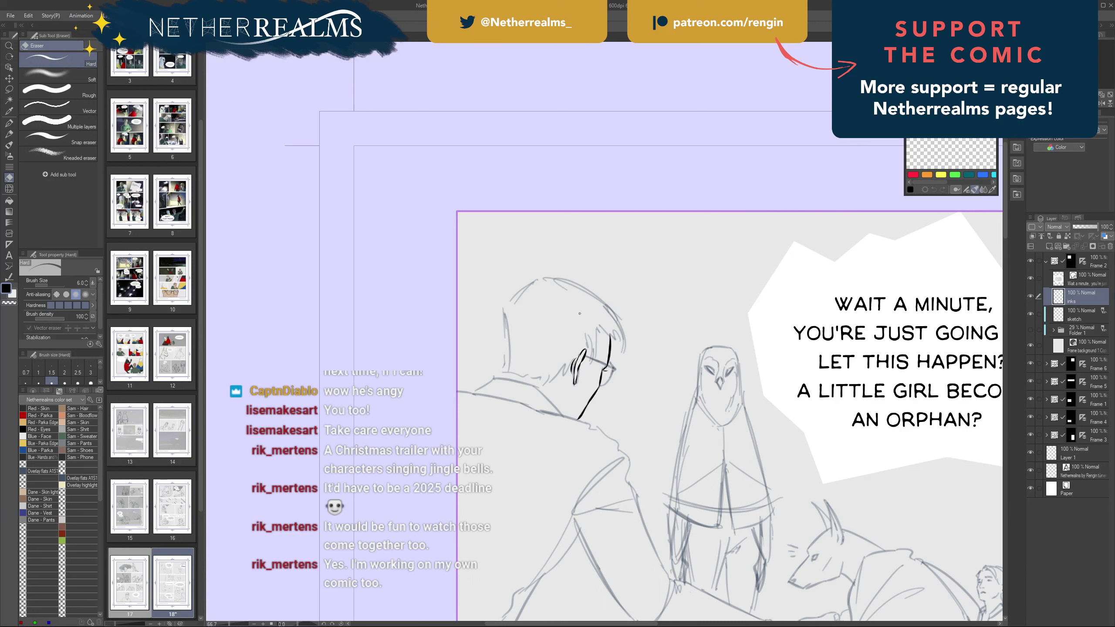
key(p)
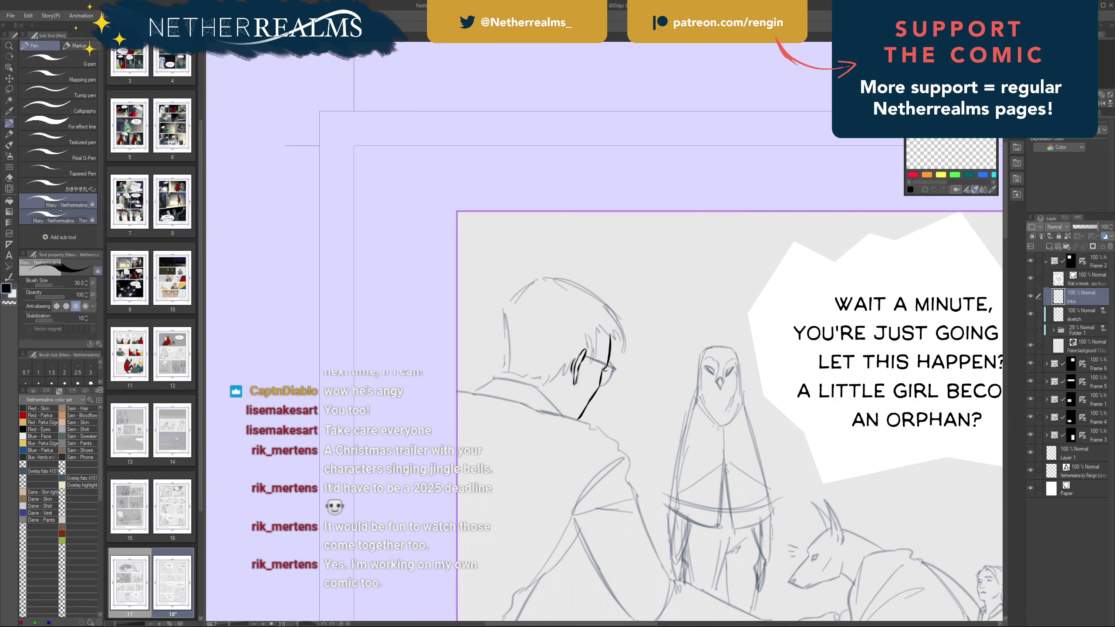
- Raise the pen's stabilization to 42 and ink the man's glasses between the ear and the nose
click(59, 321)
click(62, 321)
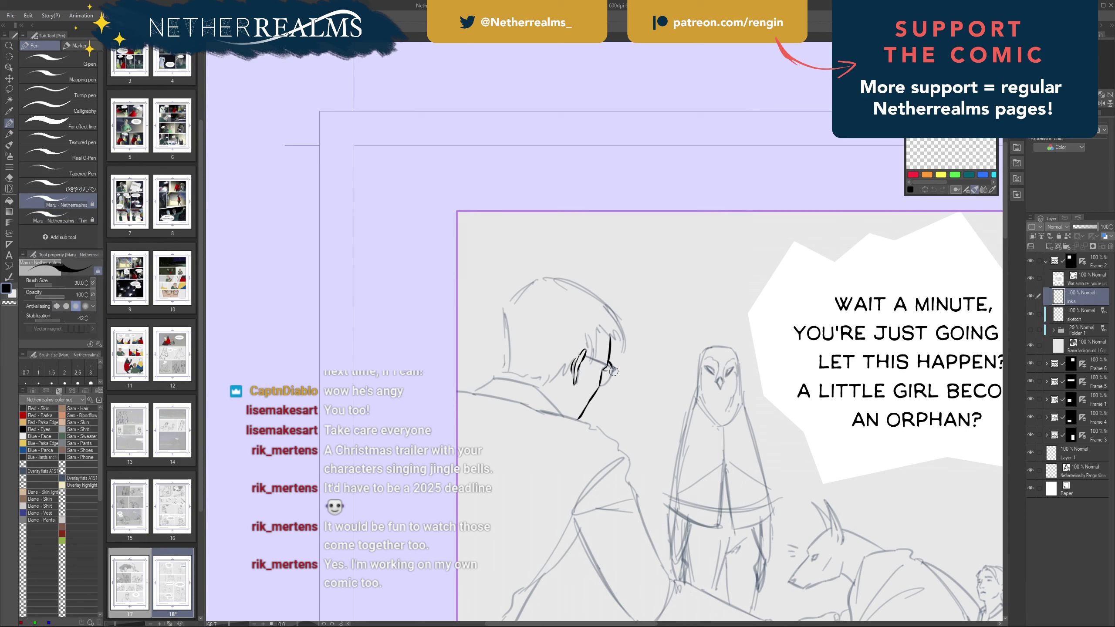
key(ctrl+z)
mouse_move(610, 376)
mouse_down()
mouse_move(601, 385)
mouse_move(589, 358)
mouse_up()
click(62, 218)
click(64, 202)
- Ink the man's sideburn above the ear and the fringe falling over the temple
mouse_move(579, 356)
mouse_down()
mouse_move(571, 373)
mouse_move(582, 351)
mouse_up()
key(ctrl+z)
key(ctrl+z)
drag(574, 358, 582, 351)
drag(599, 326, 620, 362)
- Ink the top of the man's hair from the crown forward to the fringe
mouse_move(547, 278)
mouse_down()
mouse_move(576, 286)
mouse_move(611, 318)
mouse_up()
key(ctrl+z)
mouse_move(540, 277)
mouse_down()
mouse_move(621, 315)
mouse_move(618, 354)
mouse_up()
key(ctrl+z)
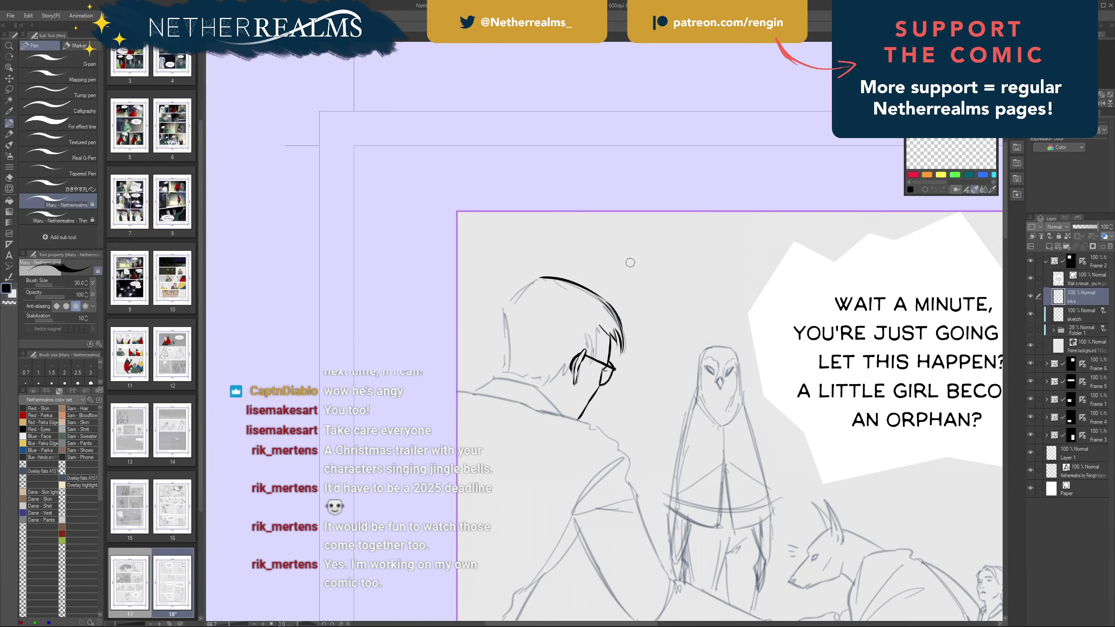
- Ink the back of the man's head from the crown down to the nape
drag(630, 263, 744, 276)
drag(653, 291, 619, 330)
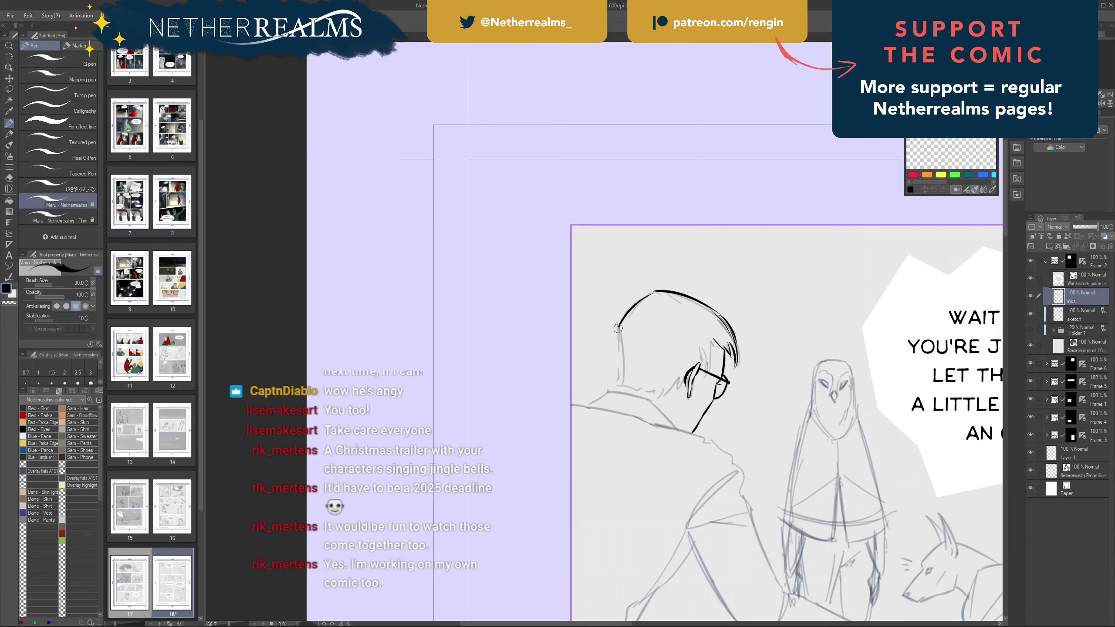
key(ctrl+z)
mouse_move(654, 291)
mouse_down()
mouse_move(618, 331)
mouse_move(620, 350)
mouse_up()
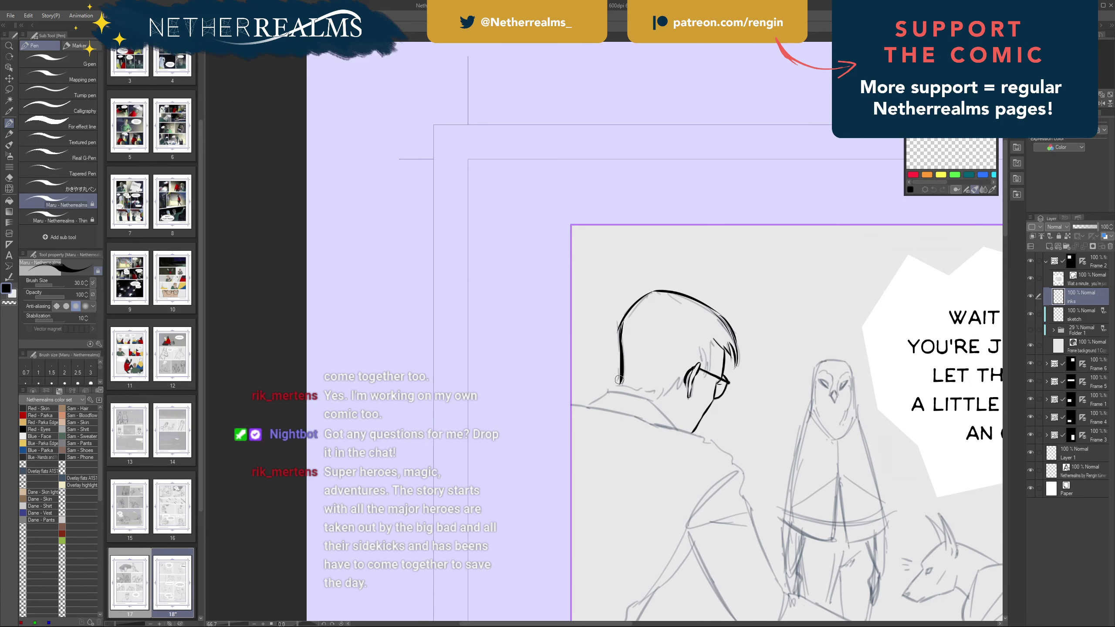
drag(620, 336, 616, 384)
- Ink hair strands around the temple and ear and a jagged hairline along the nape
drag(713, 341, 700, 370)
key(ctrl+z)
key(ctrl+z)
key(ctrl+z)
mouse_move(696, 369)
mouse_down()
mouse_move(692, 387)
mouse_move(658, 396)
mouse_move(621, 384)
mouse_up()
key(ctrl+z)
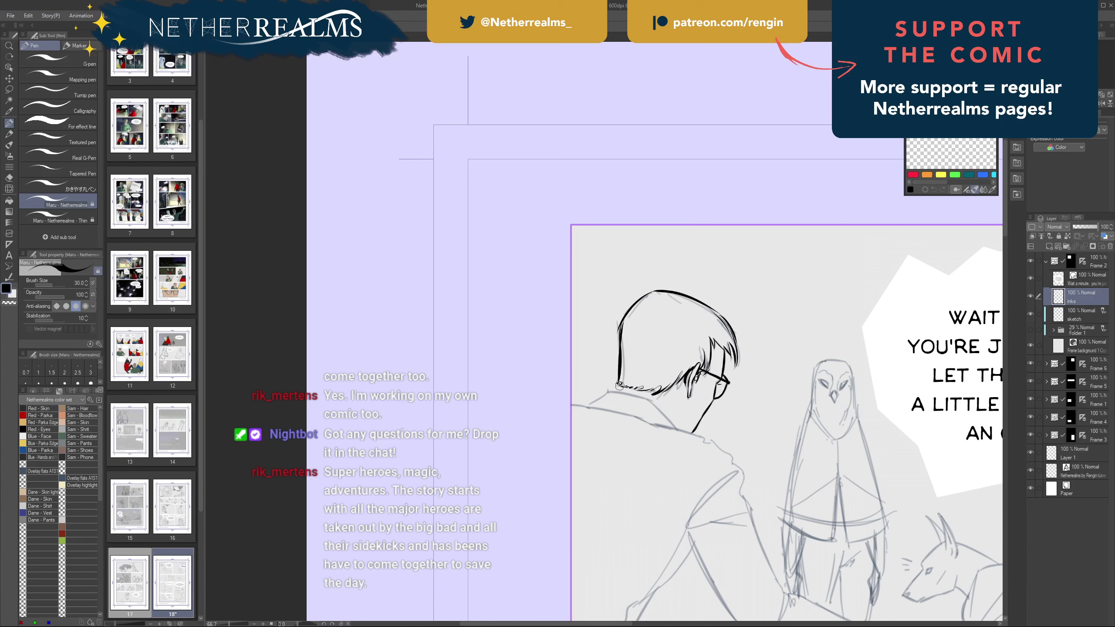
- Ink the upper edge of the man's jacket collar beneath the hairline
drag(619, 385, 612, 390)
mouse_move(608, 390)
mouse_down()
mouse_move(656, 407)
mouse_move(617, 393)
mouse_move(648, 398)
mouse_move(678, 431)
mouse_move(675, 415)
mouse_up()
key(ctrl+z)
key(ctrl+z)
drag(608, 390, 589, 406)
key(ctrl+z)
- Ink the collar's lower edge and the upper shoulder line from the panel border to the chin
drag(607, 303, 492, 270)
drag(455, 371, 597, 410)
key(ctrl+z)
key(ctrl+z)
key(ctrl+z)
drag(533, 388, 591, 408)
- Ink the start of the shoulder and the light fold lines across the back of the jacket
drag(586, 353, 634, 333)
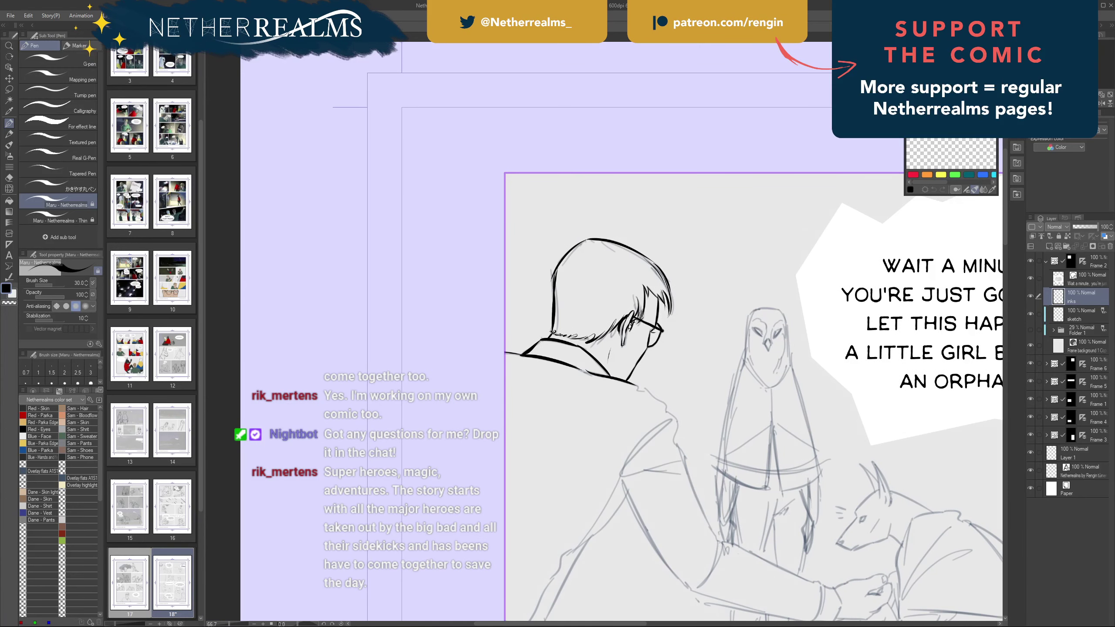
drag(635, 385, 626, 396)
drag(626, 394, 571, 428)
key(ctrl+z)
drag(620, 397, 524, 453)
mouse_move(514, 468)
mouse_down()
mouse_move(595, 439)
mouse_move(520, 474)
mouse_up()
- Ink the outer shoulder contour of the jacket and the fold running toward the armpit
mouse_move(637, 389)
mouse_down()
mouse_move(675, 431)
mouse_move(679, 423)
mouse_move(684, 456)
mouse_up()
key(ctrl+z)
key(ctrl+z)
mouse_move(625, 465)
mouse_down()
mouse_move(668, 421)
mouse_move(631, 462)
mouse_up()
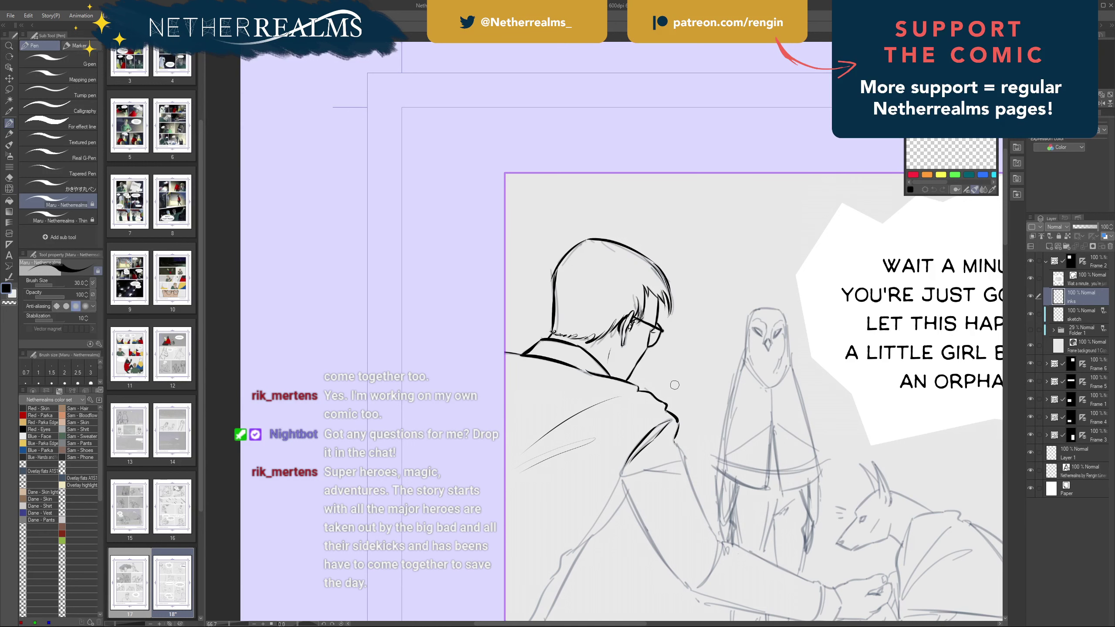
- Ink the outer edge of the man's upper sleeve down to the elbow and the start of the forearm
drag(675, 385, 576, 351)
mouse_move(577, 409)
mouse_down()
mouse_move(593, 453)
mouse_move(524, 441)
mouse_move(576, 428)
mouse_move(618, 511)
mouse_up()
key(ctrl+z)
mouse_move(587, 428)
mouse_down()
mouse_move(623, 506)
mouse_move(599, 549)
mouse_up()
mouse_move(621, 512)
mouse_down()
mouse_move(611, 524)
mouse_move(660, 524)
mouse_up()
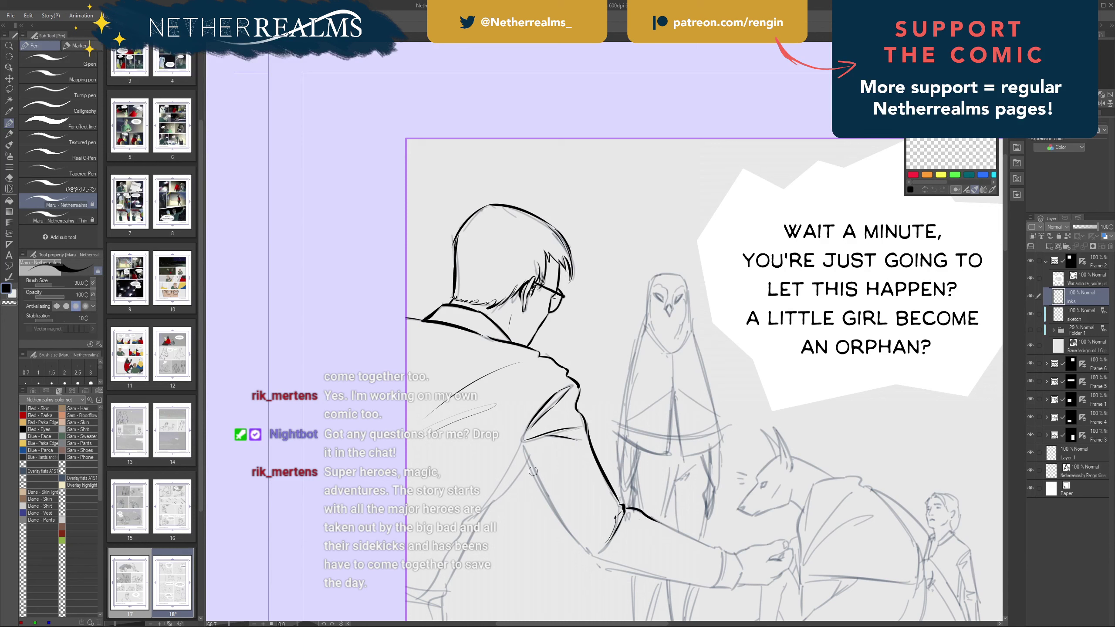
- Ink the inner edge of the upper sleeve from the armpit down to the elbow
drag(522, 443, 579, 545)
key(ctrl+z)
mouse_move(523, 443)
mouse_down()
mouse_move(590, 544)
mouse_move(530, 471)
mouse_move(582, 548)
mouse_up()
key(ctrl+z)
key(ctrl+z)
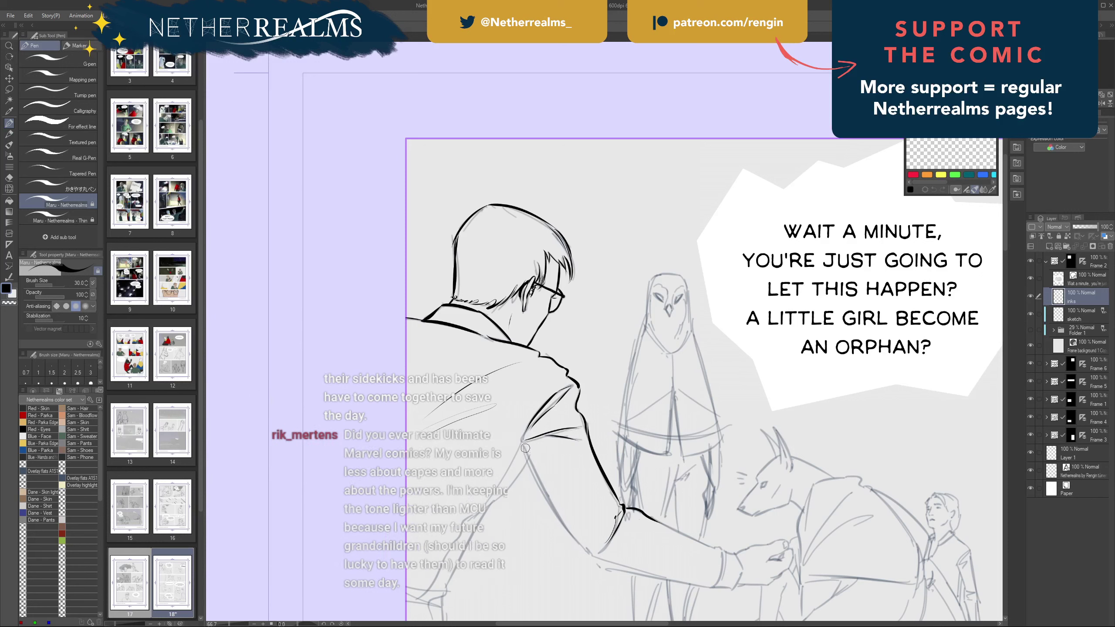
mouse_move(522, 445)
mouse_down()
mouse_move(541, 495)
mouse_move(584, 550)
mouse_up()
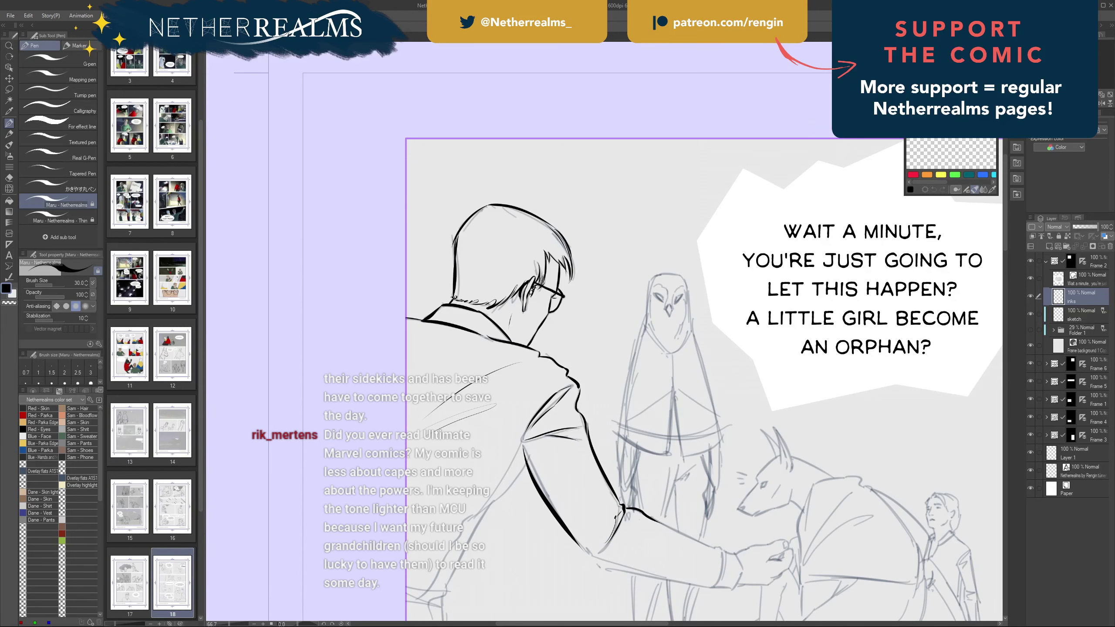
- Open a second canvas window of page 18 and move it away from the drawing area
click(195, 15)
mouse_move(212, 26)
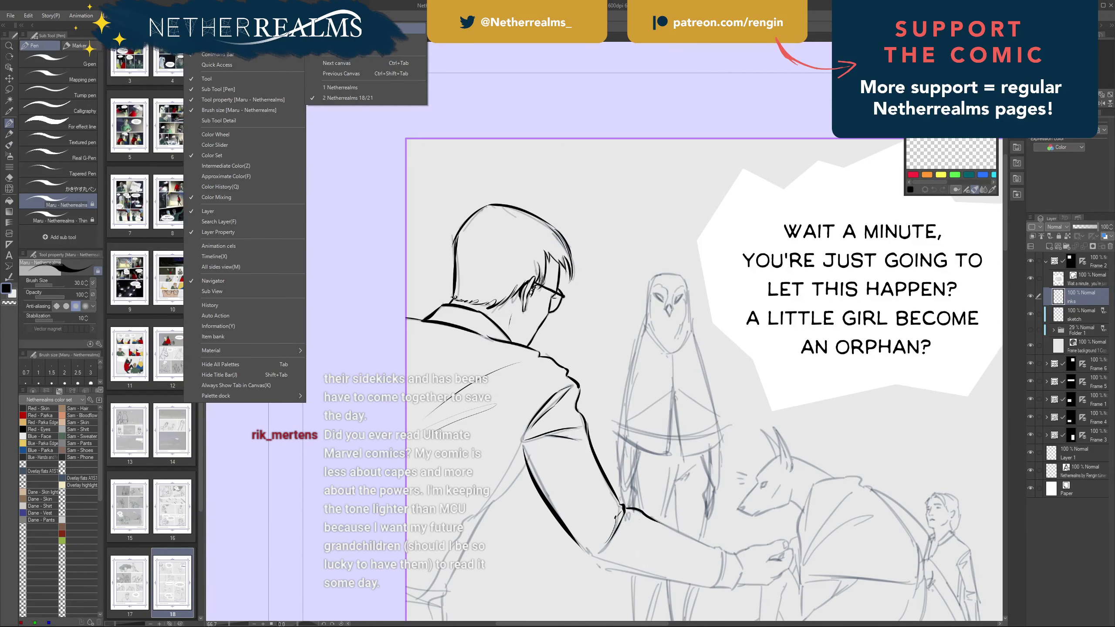
click(342, 27)
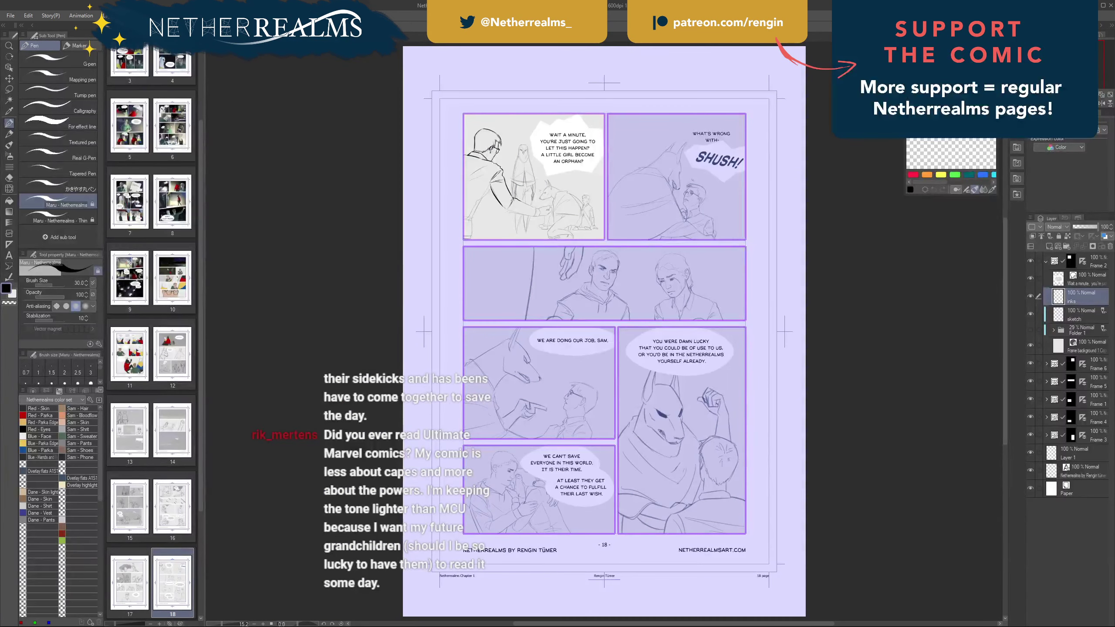
drag(307, 36, 272, 0)
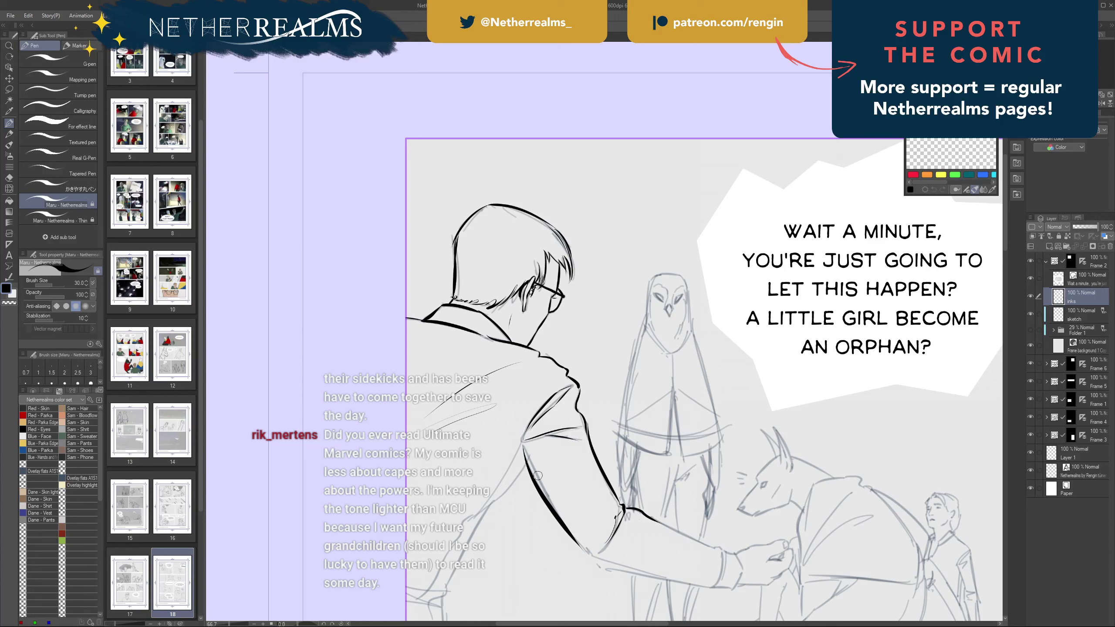
- Ink the side line of the jacket from the armpit down toward the waist
drag(524, 468, 472, 521)
key(ctrl+z)
key(ctrl+z)
drag(490, 505, 463, 559)
key(ctrl+z)
drag(493, 453, 621, 346)
drag(622, 397, 577, 494)
key(ctrl+z)
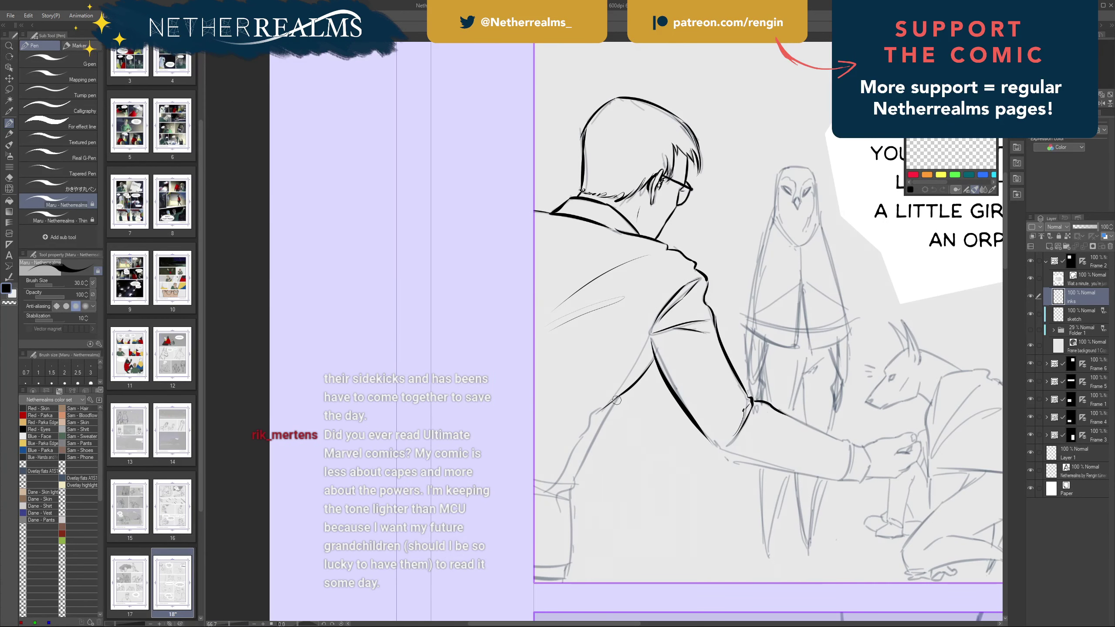
- Ink the rest of the jacket's side, its hem and the man's outline down to the panel's lower border
mouse_move(619, 398)
mouse_down()
mouse_move(580, 486)
mouse_move(615, 410)
mouse_move(565, 495)
mouse_move(574, 485)
mouse_move(525, 476)
mouse_move(562, 489)
mouse_move(549, 490)
mouse_move(565, 504)
mouse_move(576, 490)
mouse_move(566, 566)
mouse_up()
key(ctrl+z)
key(ctrl+z)
key(ctrl+z)
key(ctrl+z)
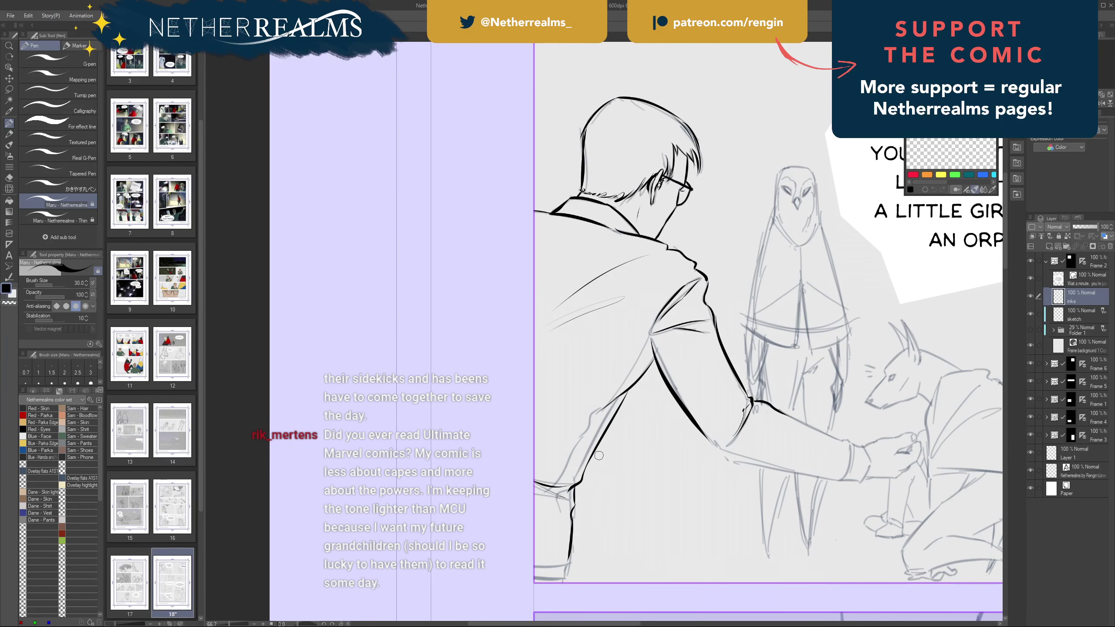
mouse_move(599, 455)
mouse_down()
mouse_move(595, 372)
mouse_move(612, 374)
mouse_move(595, 383)
mouse_up()
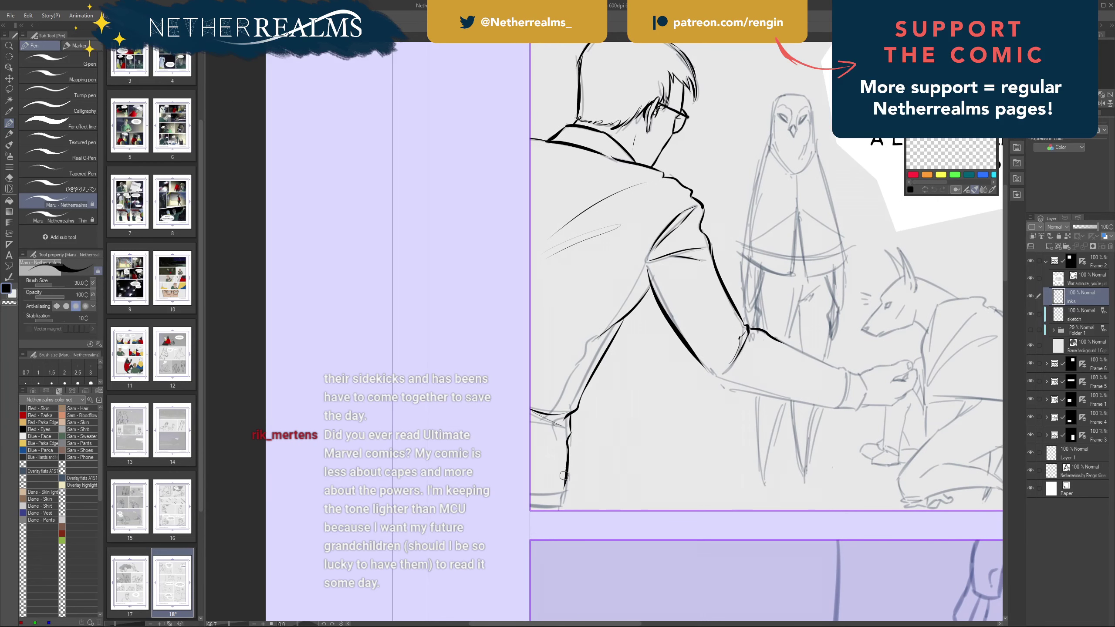
drag(567, 482, 530, 493)
drag(564, 491, 560, 511)
- Rotate the canvas and ink the lower edge of the man's outstretched forearm
drag(526, 374, 307, 437)
mouse_move(529, 391)
mouse_down()
mouse_move(544, 434)
mouse_move(530, 347)
mouse_move(489, 391)
mouse_up()
key(ctrl+z)
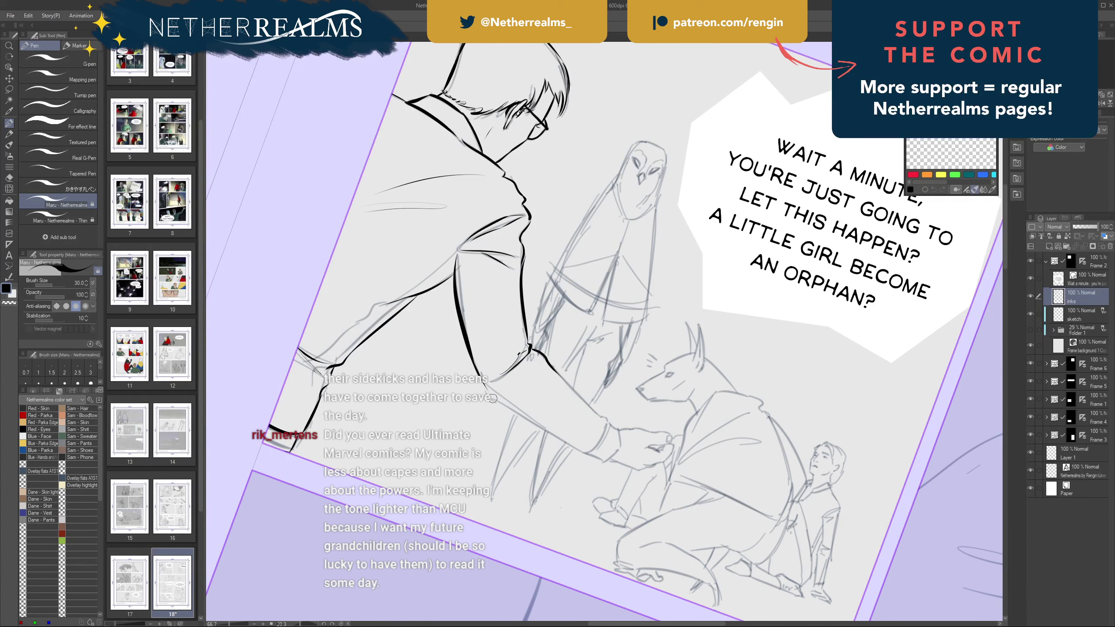
drag(483, 381, 582, 448)
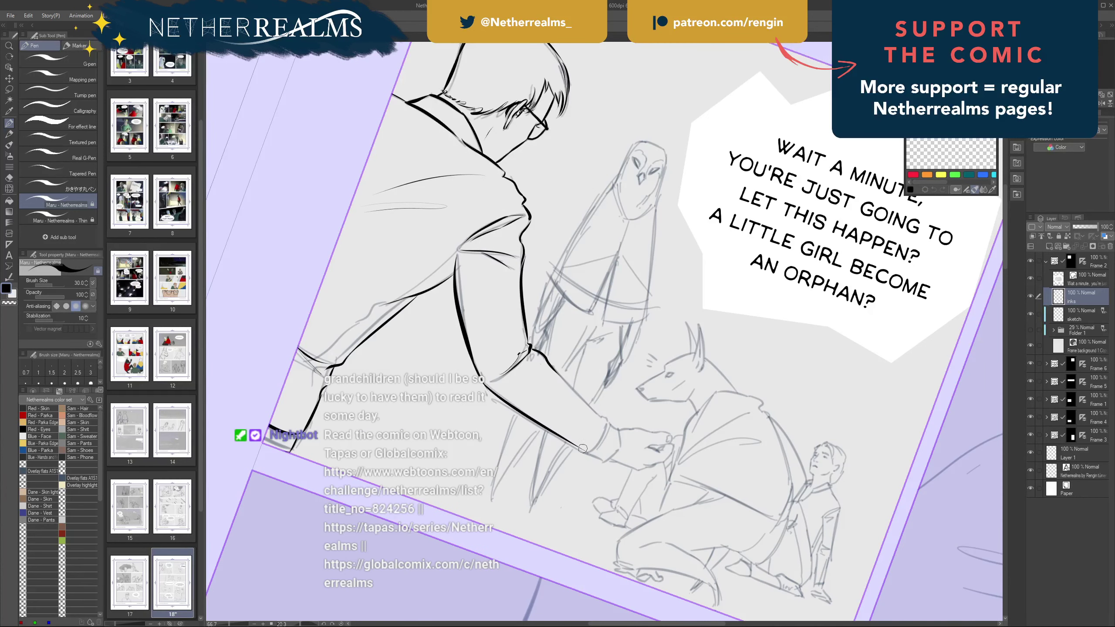
key(ctrl+z)
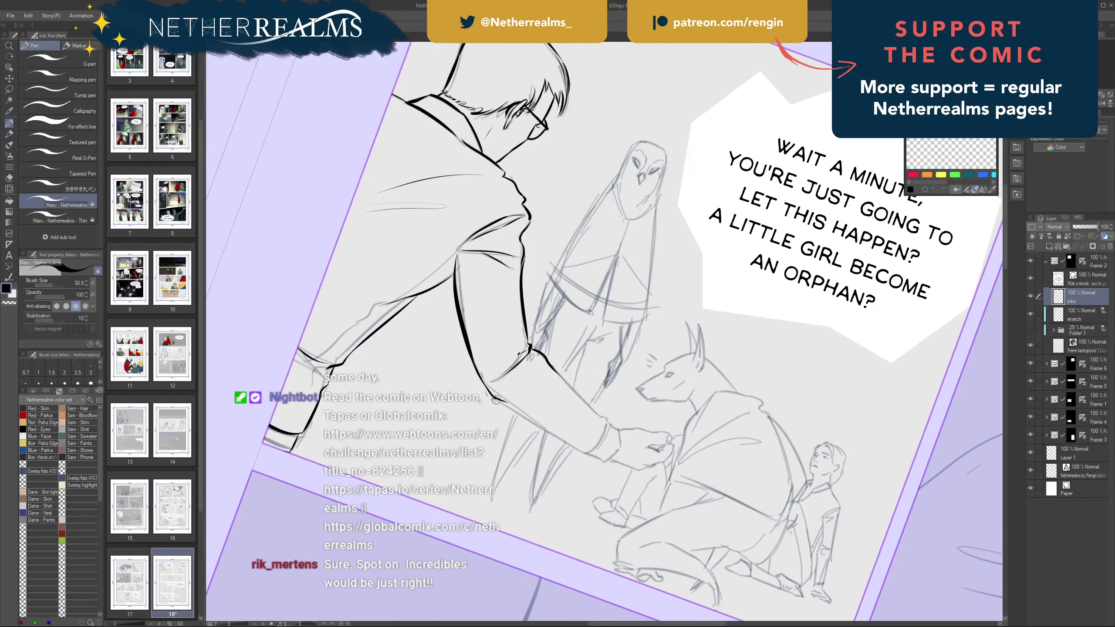
drag(496, 400, 588, 450)
- Ink the forearm sleeve's upper edge, its folds and the inner line of the cuff
drag(563, 410, 509, 390)
drag(600, 423, 566, 428)
drag(557, 373, 608, 420)
key(ctrl+z)
mouse_move(546, 359)
mouse_down()
mouse_move(609, 422)
mouse_move(598, 412)
mouse_move(603, 438)
mouse_move(589, 444)
mouse_move(503, 404)
mouse_up()
key(ctrl+z)
key(ctrl+z)
key(ctrl+z)
key(ctrl+z)
key(ctrl+z)
mouse_move(579, 449)
mouse_down()
mouse_move(512, 410)
mouse_move(587, 452)
mouse_up()
key(ctrl+z)
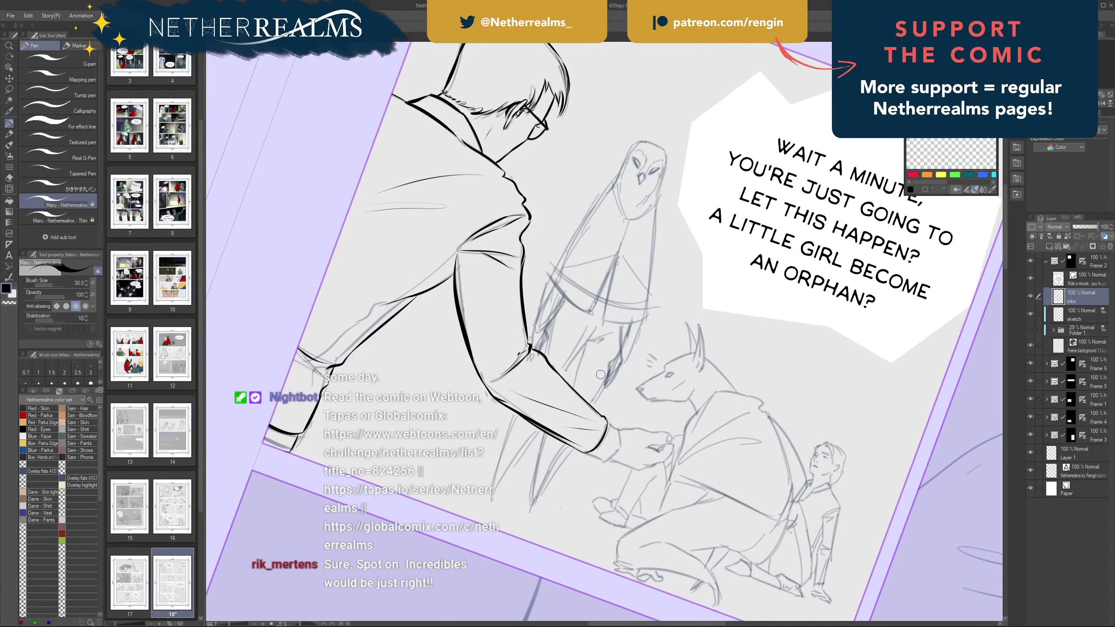
- Ink the outer end of the sleeve cuff at the man's wrist
mouse_move(600, 374)
mouse_down()
mouse_move(590, 322)
mouse_move(602, 360)
mouse_up()
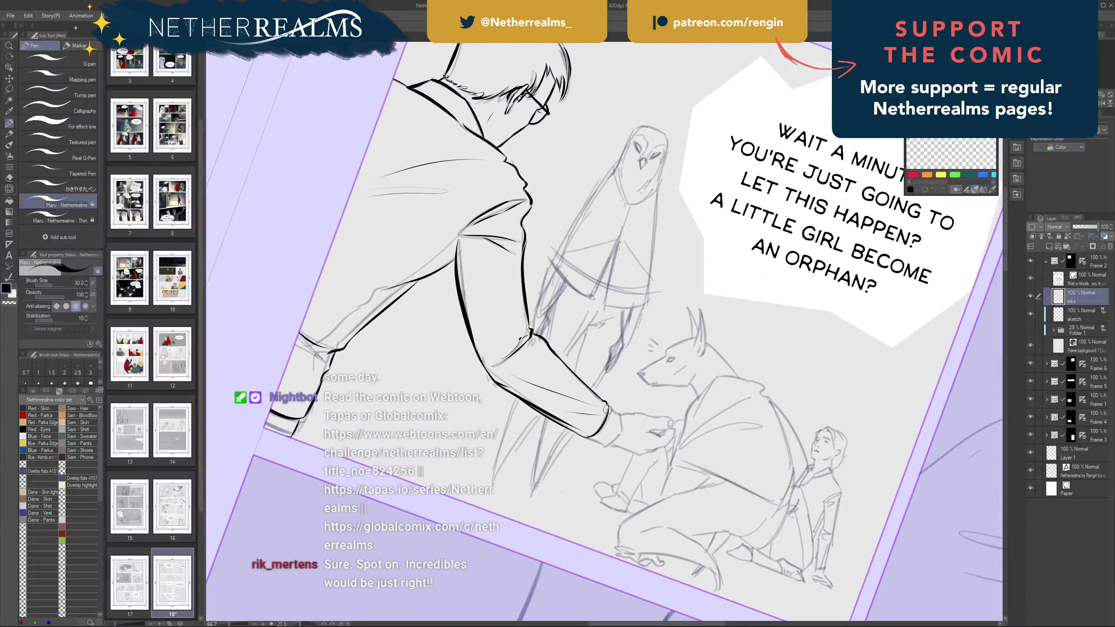
drag(608, 410, 623, 417)
drag(618, 414, 620, 438)
drag(625, 358, 575, 298)
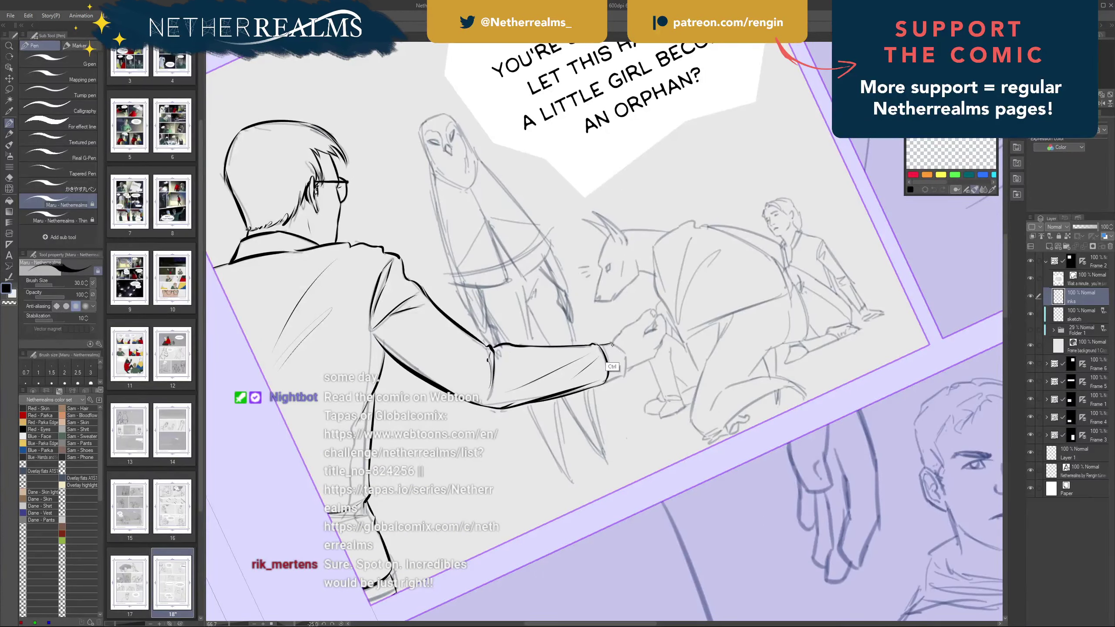
mouse_move(612, 344)
mouse_down()
mouse_move(620, 379)
mouse_move(603, 385)
mouse_up()
key(ctrl+z)
key(ctrl+z)
drag(578, 309, 679, 409)
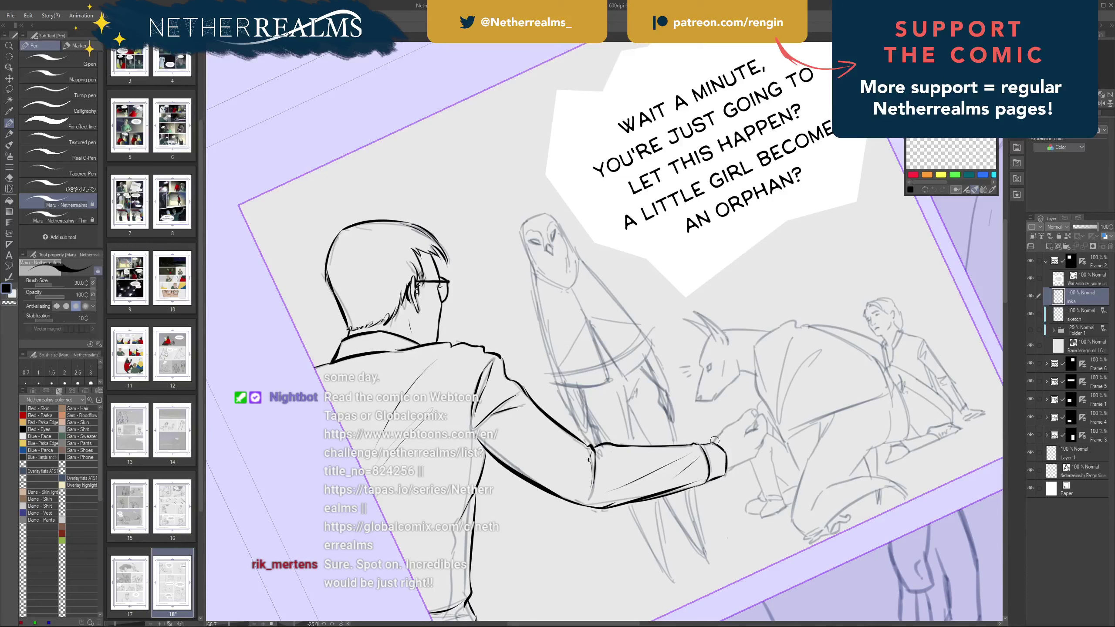
- Ink the upper edge of the man's hand from the cuff toward the fingers
mouse_move(714, 443)
mouse_down()
mouse_move(729, 427)
mouse_move(714, 442)
mouse_up()
key(ctrl+z)
key(ctrl+z)
key(ctrl+z)
key(ctrl+z)
key(ctrl+z)
key(ctrl+z)
- Ink the raised knuckle and fingertip contour at the end of the man's hand
mouse_move(744, 366)
mouse_down()
mouse_move(634, 345)
mouse_move(654, 358)
mouse_up()
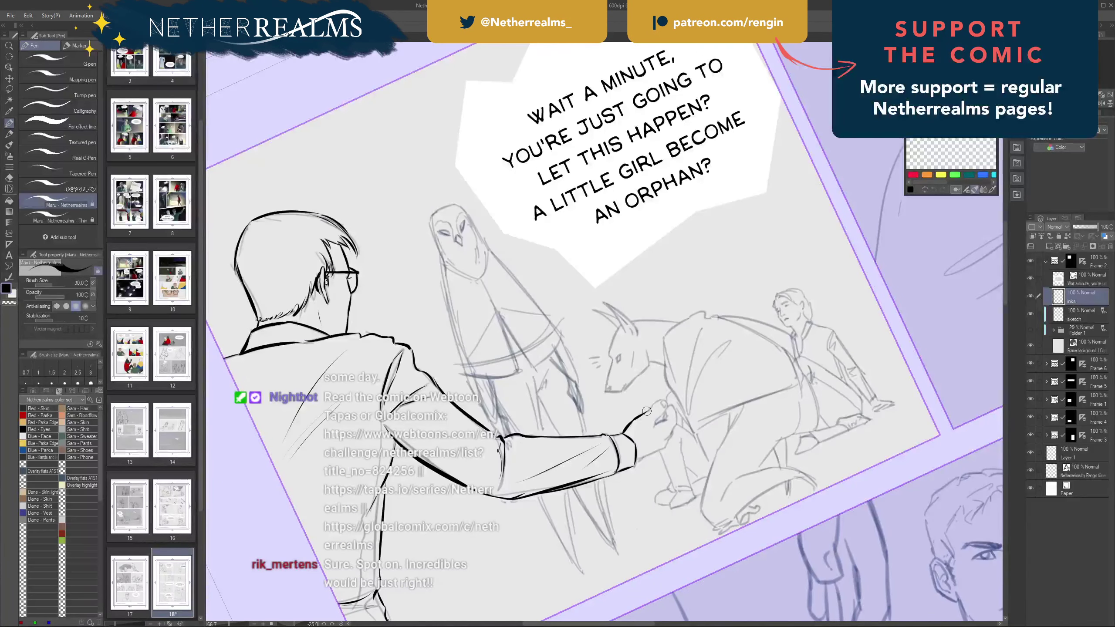
key(ctrl+z)
mouse_move(653, 406)
mouse_down()
mouse_move(646, 412)
mouse_move(666, 406)
mouse_up()
key(ctrl+z)
key(ctrl+z)
key(ctrl+z)
key(ctrl+z)
key(ctrl+z)
key(ctrl+z)
key(ctrl+z)
key(ctrl+z)
key(ctrl+z)
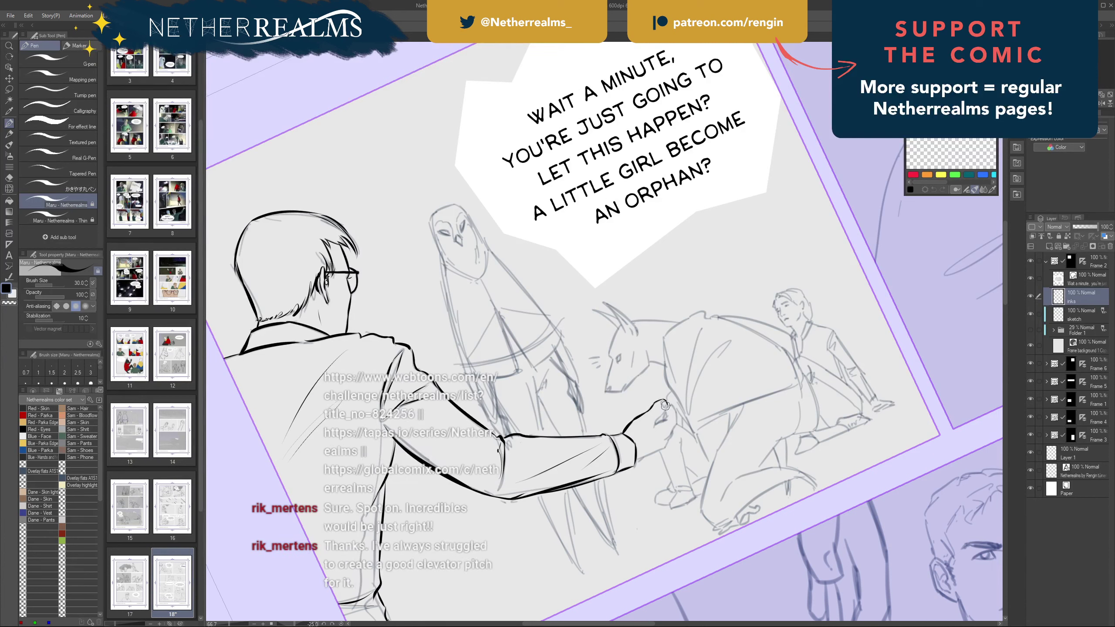
- Replace the last stroke on the man's hand with a new finger line below the raised knuckle
drag(697, 336, 726, 270)
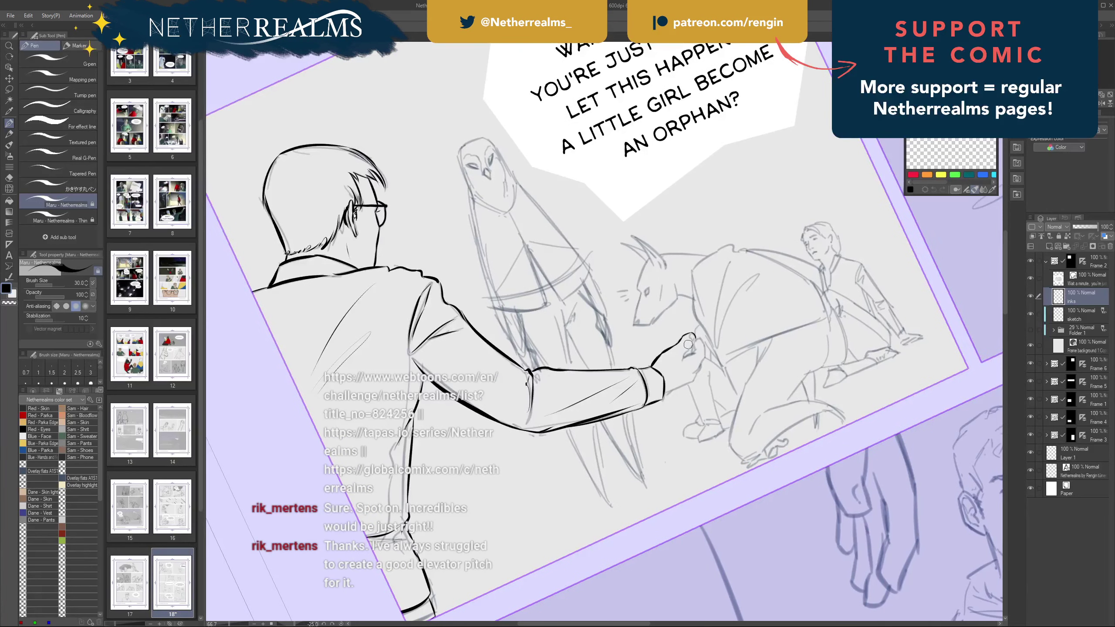
key(ctrl+z)
drag(695, 337, 688, 350)
drag(698, 231, 709, 215)
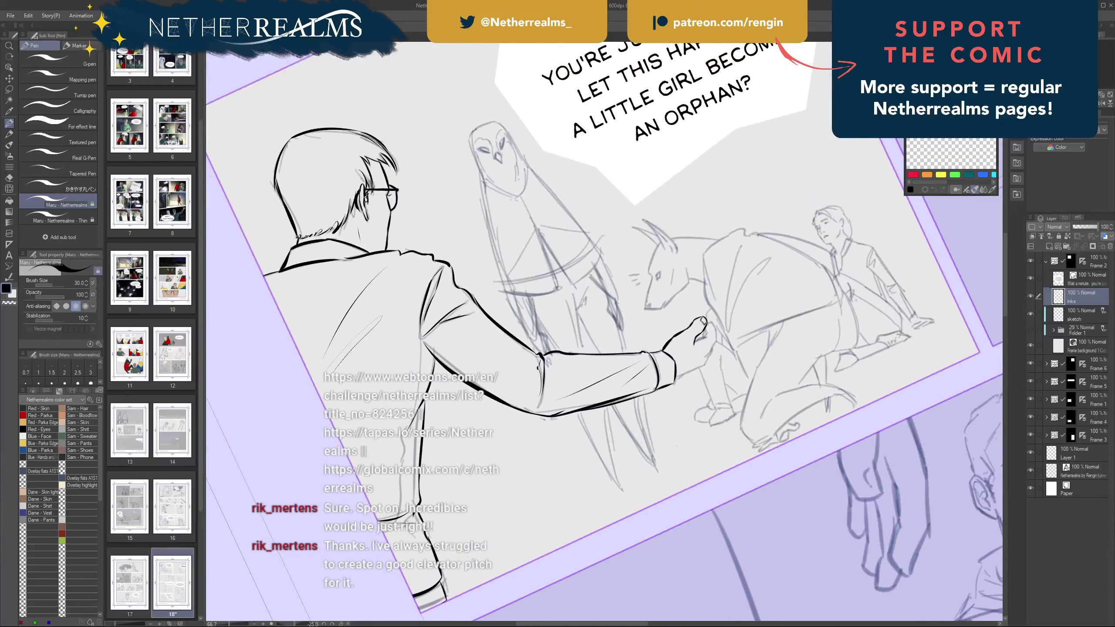
- Ink the man's curled fingers and the lower edge of his hand back to the cuff
key(ctrl)
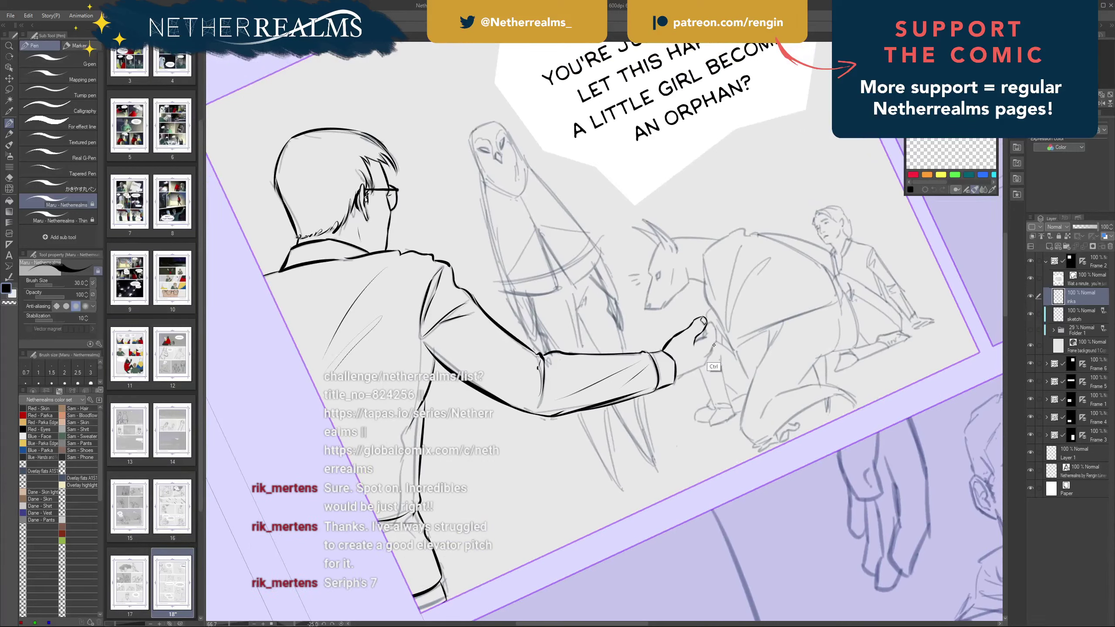
mouse_move(711, 350)
mouse_down()
mouse_move(703, 357)
mouse_move(716, 328)
mouse_up()
key(ctrl+z)
drag(697, 367, 676, 377)
key(ctrl+z)
drag(694, 337, 683, 381)
- Ink the crease lines along the man's side from the armpit to the waist and the fold below it
drag(620, 444, 726, 403)
drag(571, 278, 565, 275)
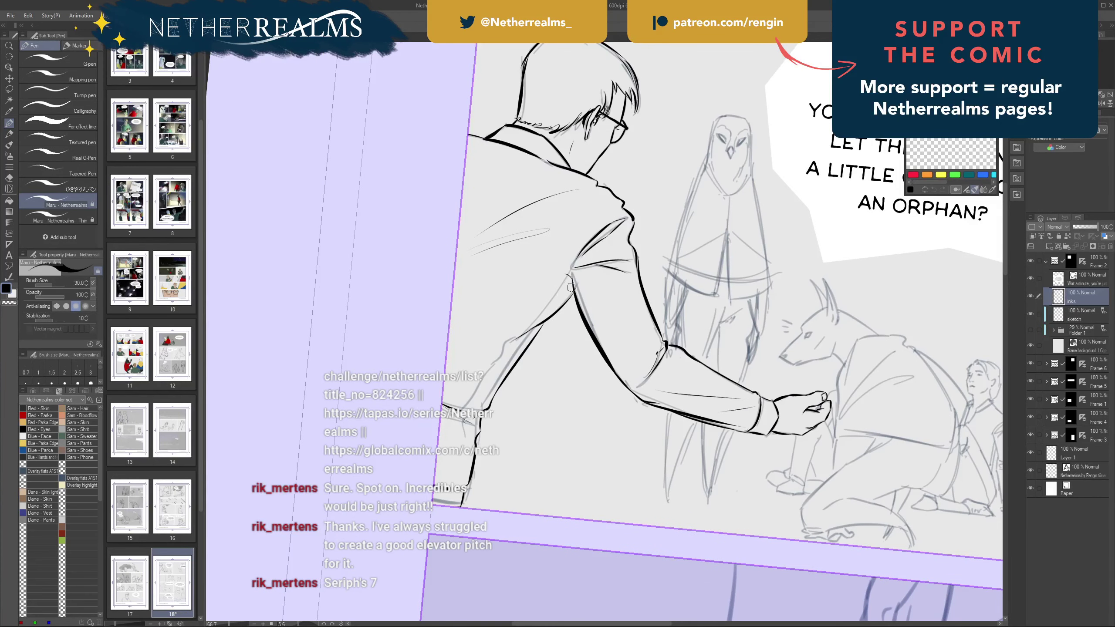
drag(570, 283, 486, 376)
key(ctrl+z)
key(ctrl+z)
drag(515, 340, 460, 413)
key(ctrl+z)
drag(459, 420, 448, 491)
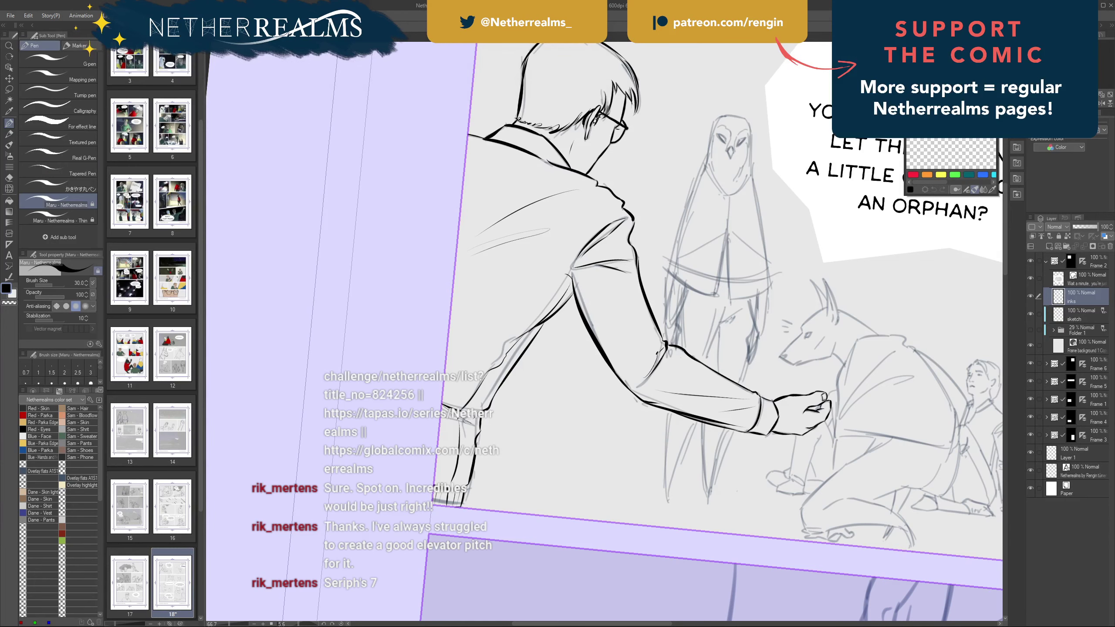
- Save the page and switch to the Maru - Netherrealms - Thin pen
mouse_move(703, 263)
mouse_down()
mouse_move(532, 320)
mouse_move(534, 299)
mouse_move(522, 327)
mouse_move(544, 336)
mouse_up()
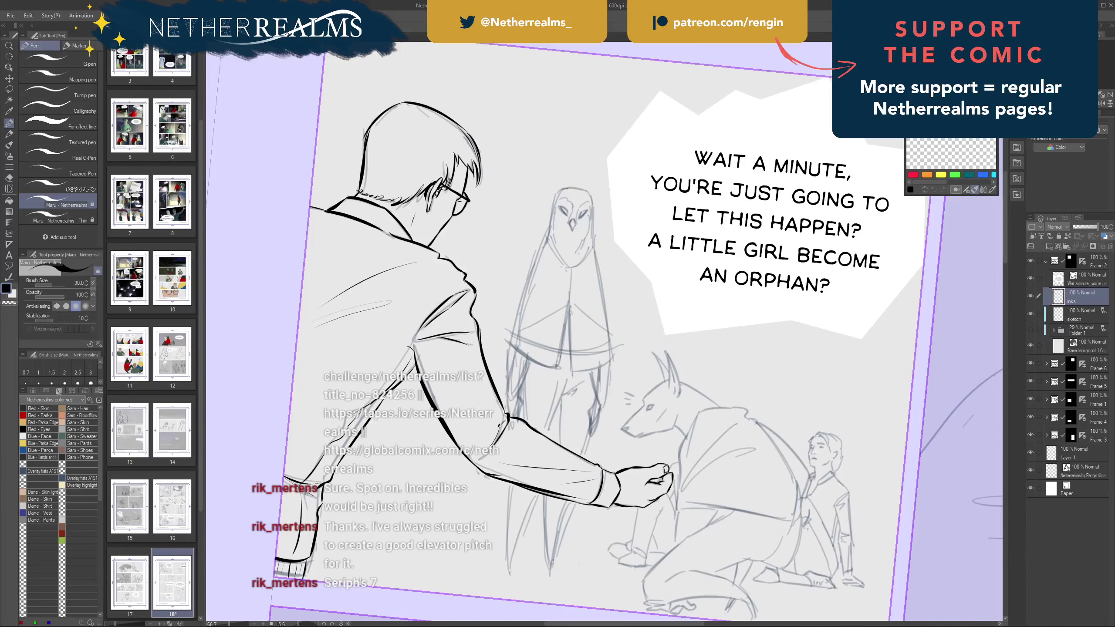
key(ctrl+s)
click(59, 216)
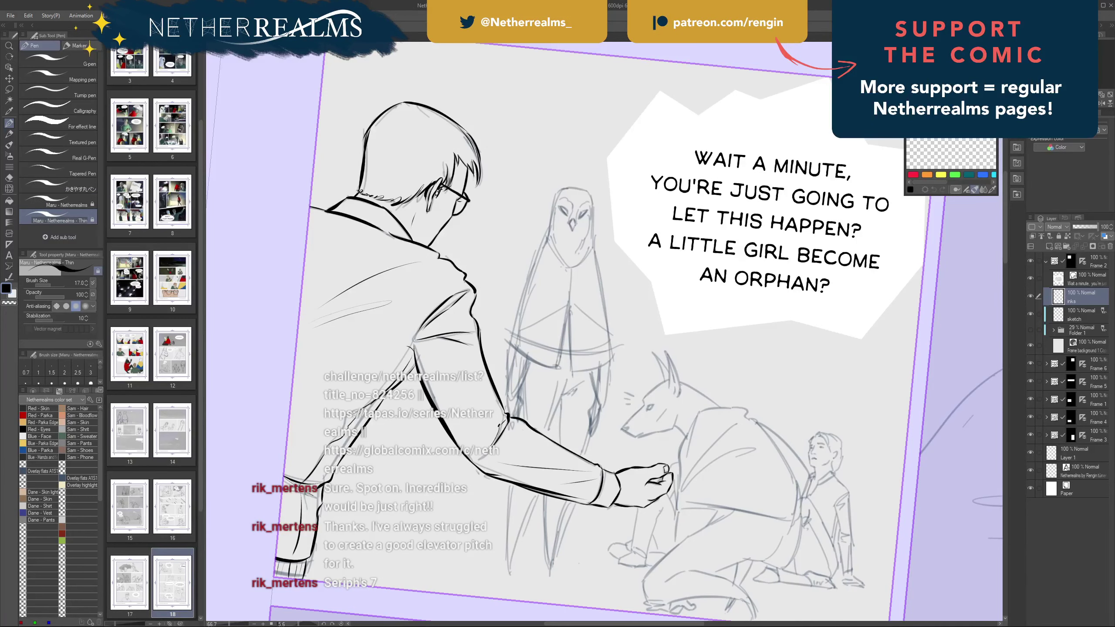
- Compare the man's line art with the sketch by briefly hiding the inks layer
mouse_move(614, 329)
mouse_down()
mouse_move(708, 420)
mouse_move(603, 276)
mouse_up()
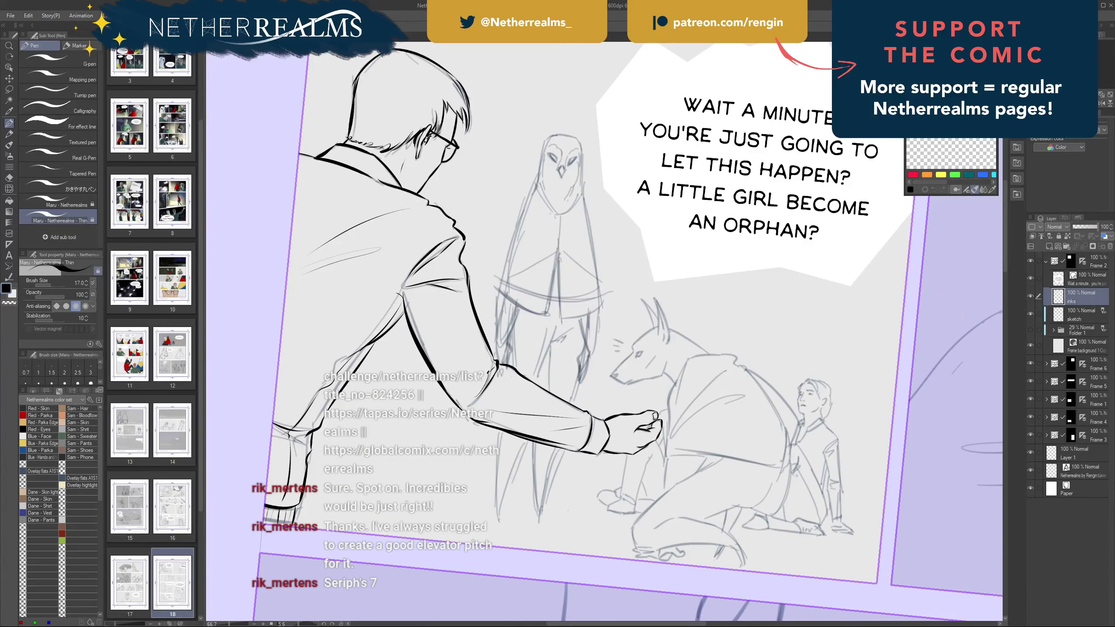
drag(438, 269, 460, 381)
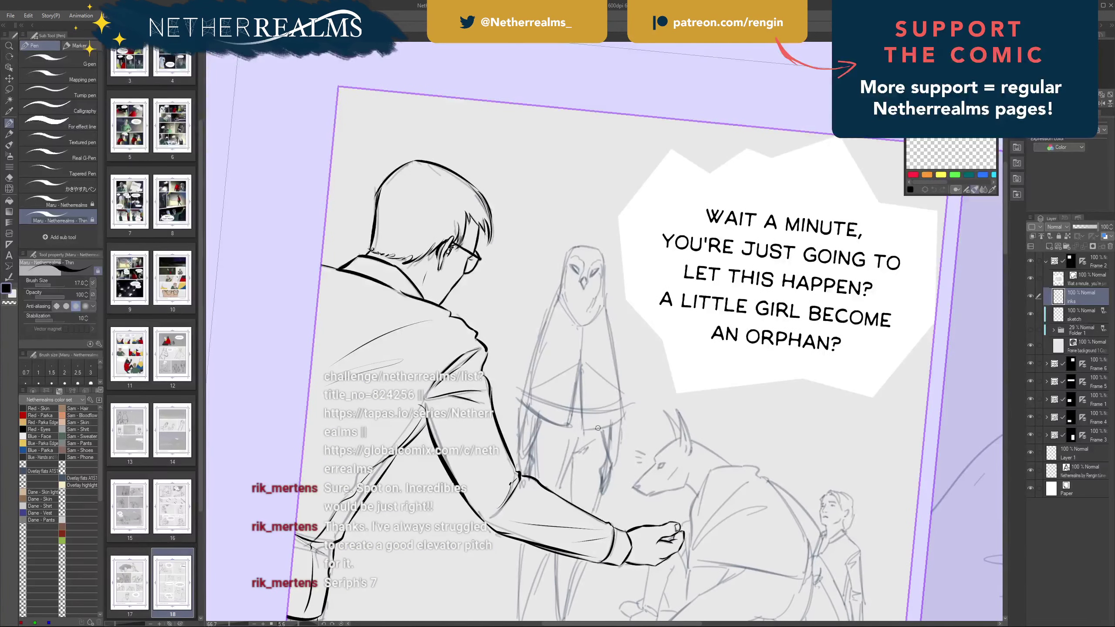
click(1031, 296)
click(1030, 296)
drag(614, 396, 575, 329)
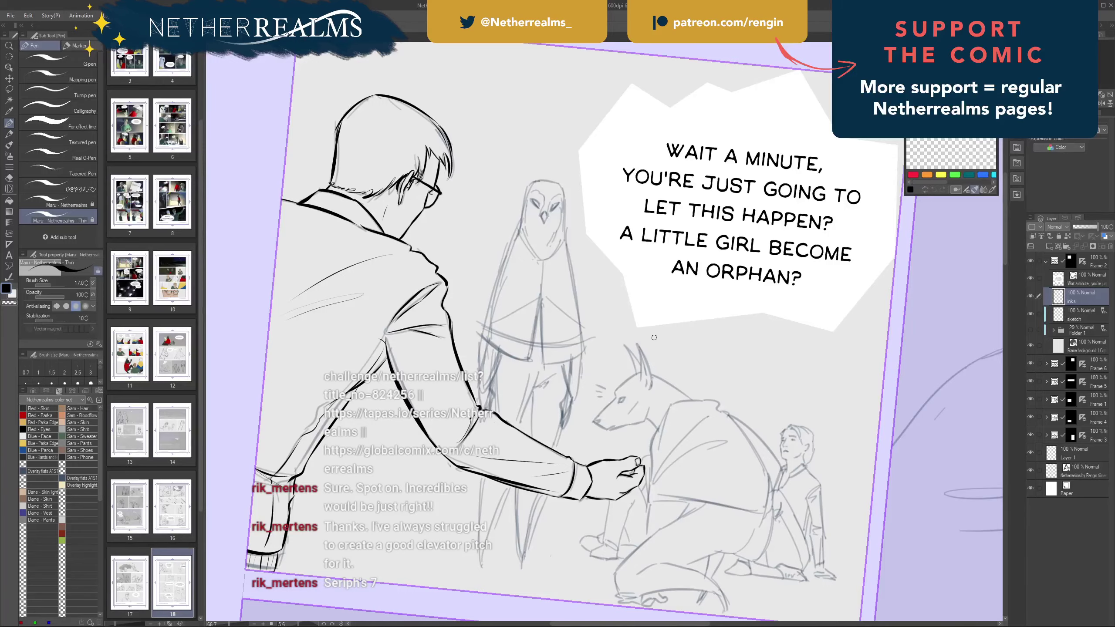
mouse_move(629, 380)
mouse_down()
mouse_move(676, 309)
mouse_move(741, 326)
mouse_up()
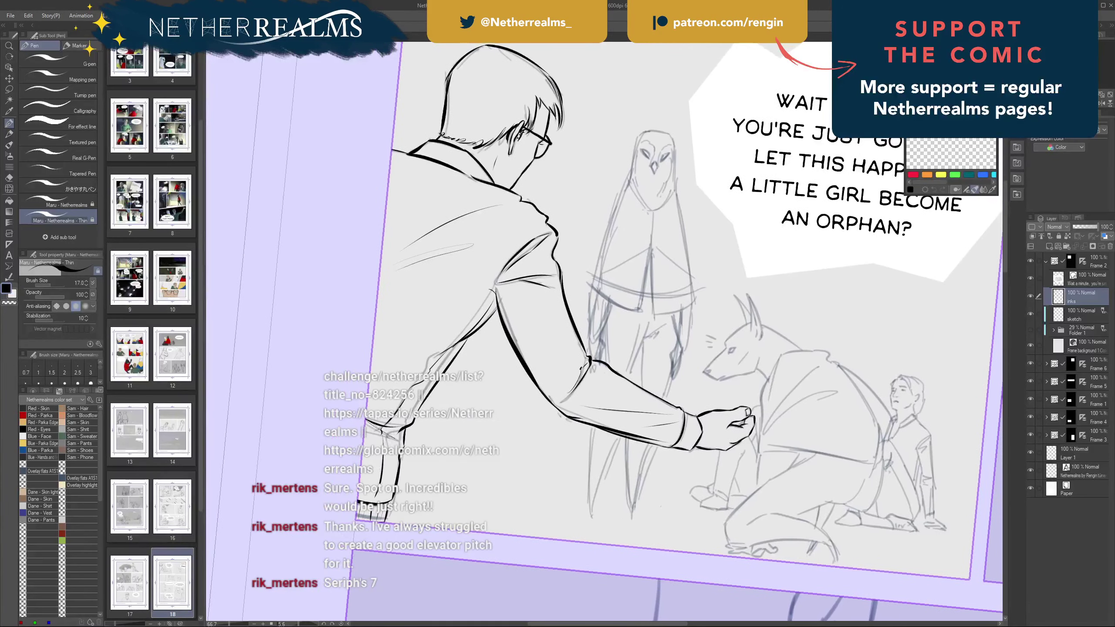
- Ink the muzzle, nose and mouth of the crouching dog-headed figure
mouse_move(724, 373)
mouse_down()
mouse_move(728, 303)
mouse_move(625, 357)
mouse_up()
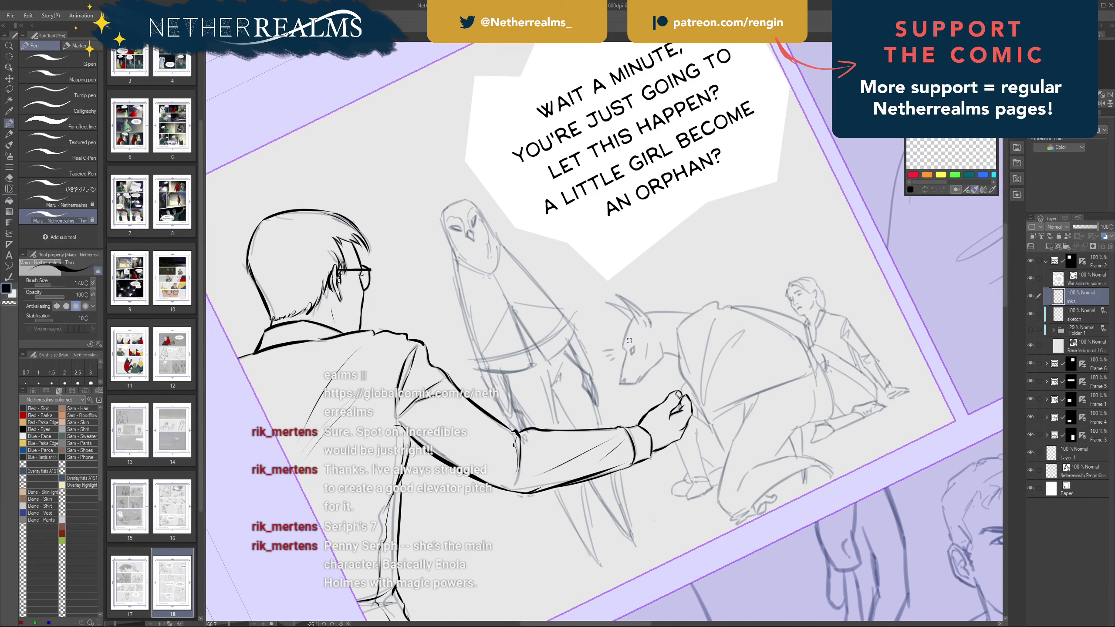
drag(635, 317, 623, 350)
key(ctrl+z)
key(ctrl+z)
drag(625, 357, 620, 382)
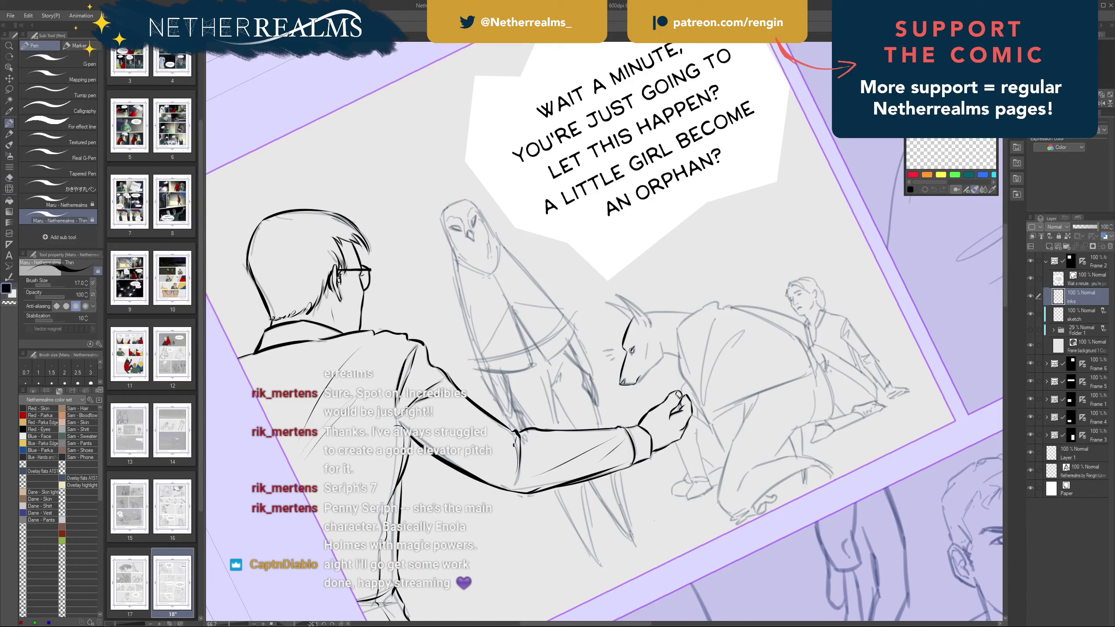
- Refine the dog-headed figure's eye and clean up the lines in front of the muzzle
drag(631, 351, 633, 351)
key(ctrl+z)
key(x)
drag(604, 351, 608, 361)
key(x)
drag(627, 278, 596, 337)
shift+drag(658, 263, 683, 292)
drag(575, 365, 626, 278)
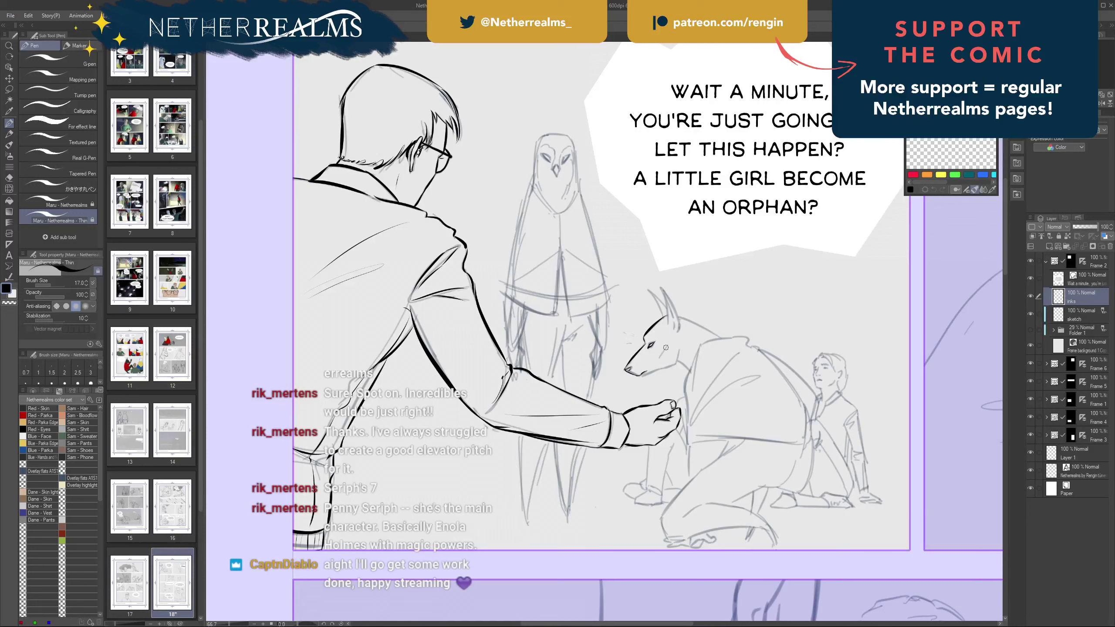
- Ink the dog-headed figure's jaw and cheek line and its first pointed ear
mouse_move(667, 347)
mouse_down()
mouse_move(659, 360)
mouse_move(673, 367)
mouse_up()
key(ctrl+z)
key(ctrl+z)
key(ctrl+z)
key(ctrl+z)
mouse_move(699, 319)
mouse_down()
mouse_move(658, 249)
mouse_move(707, 308)
mouse_up()
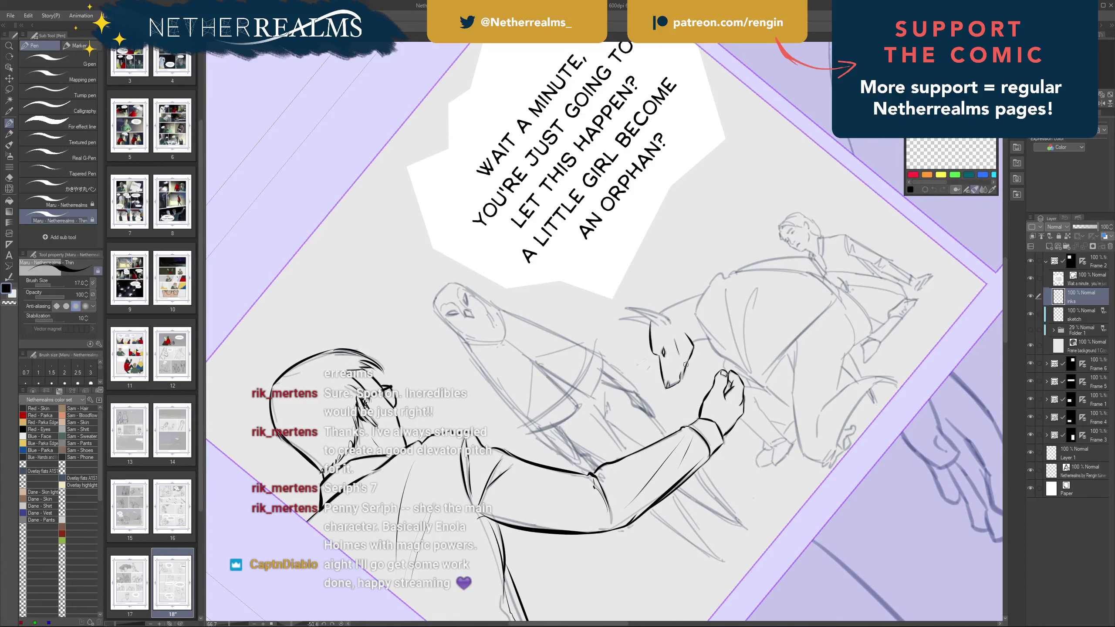
drag(690, 359, 684, 374)
mouse_move(708, 302)
mouse_down()
mouse_move(713, 331)
mouse_move(692, 394)
mouse_up()
mouse_move(643, 366)
mouse_down()
mouse_move(635, 323)
mouse_move(653, 362)
mouse_up()
key(ctrl+z)
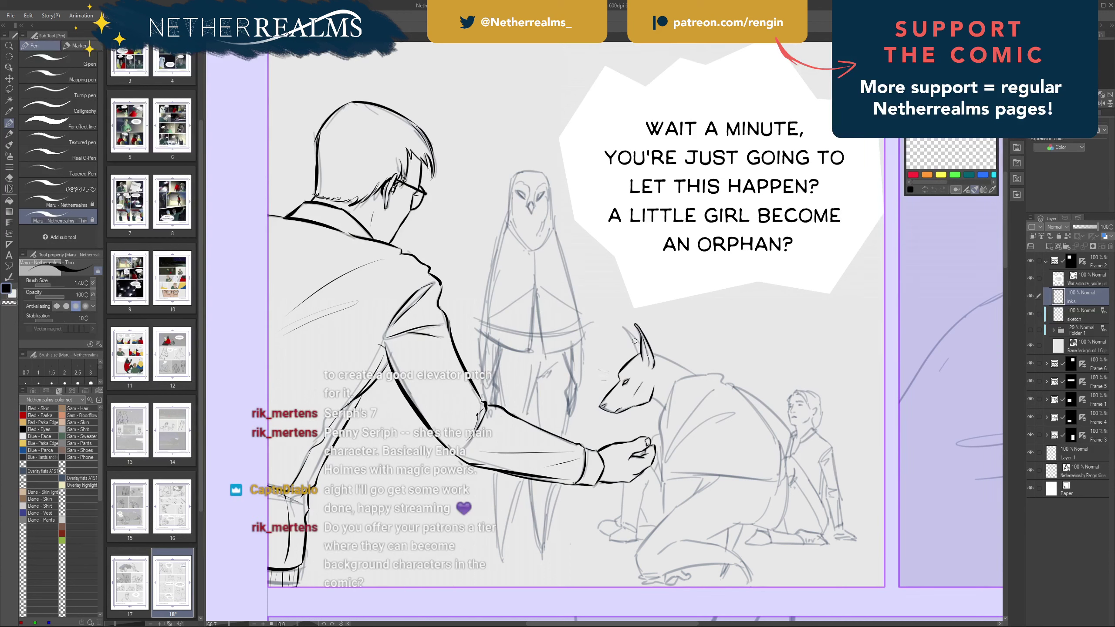
- Ink the second pointed ear of the dog-headed figure
drag(622, 326, 638, 355)
key(ctrl)
drag(622, 263, 584, 250)
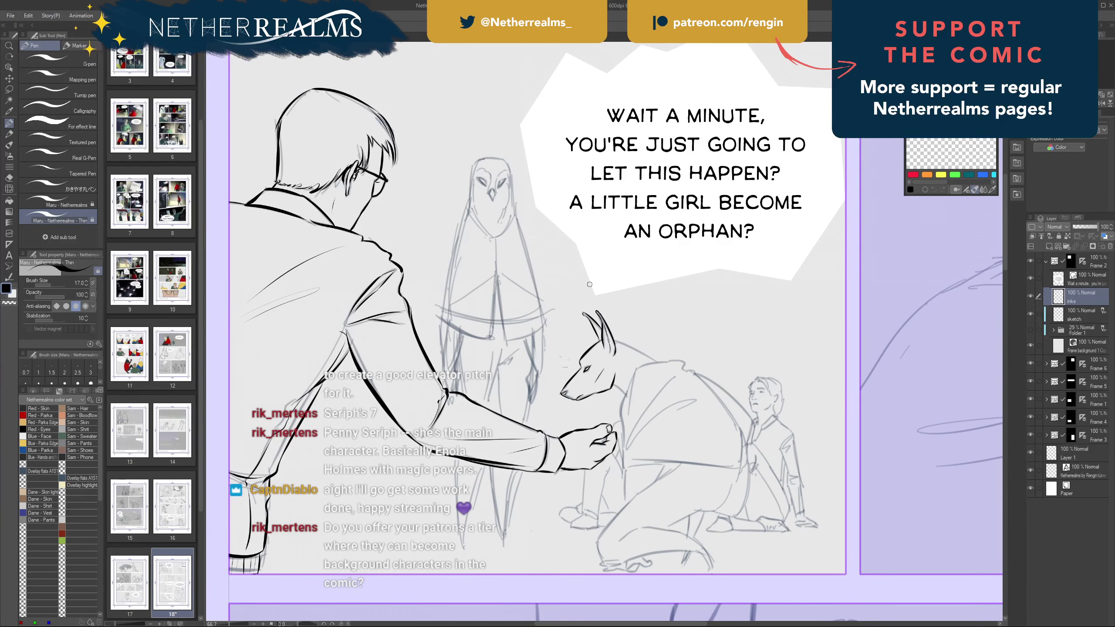
drag(589, 284, 580, 263)
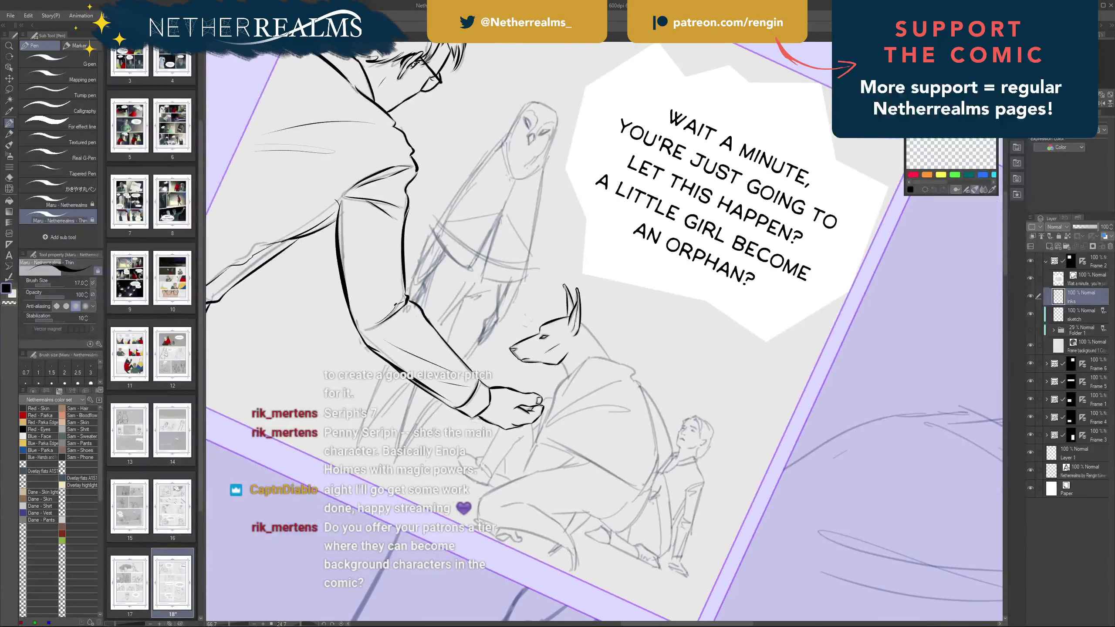
- Ink the dog-headed figure's nape and throat down to the collar of its garment
drag(583, 321, 613, 359)
drag(605, 286, 744, 300)
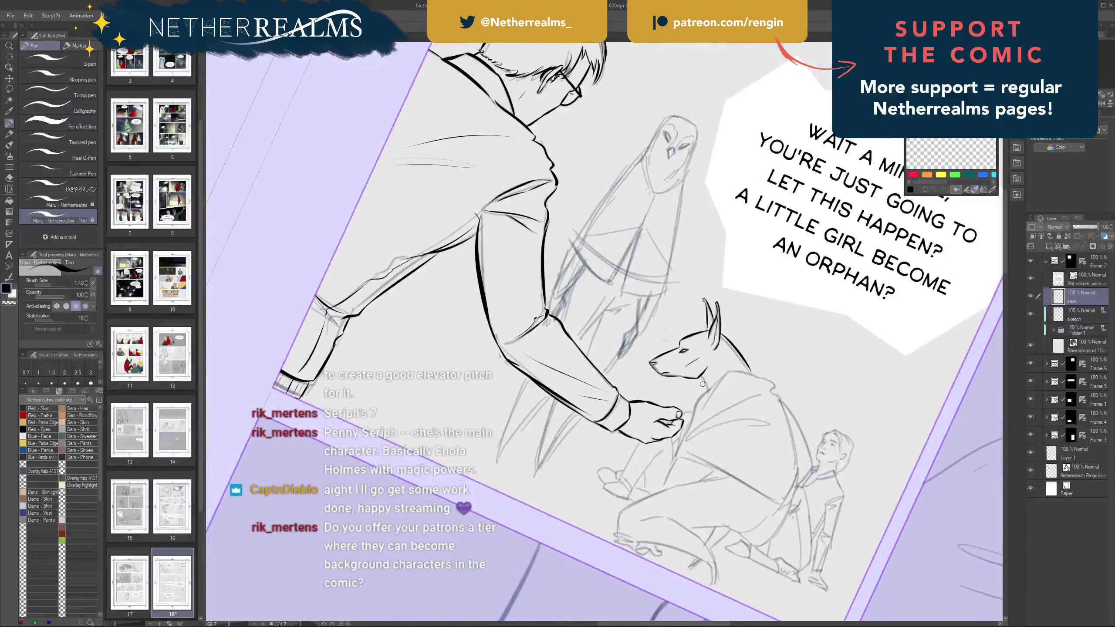
drag(701, 377, 707, 390)
key(ctrl+z)
mouse_move(709, 353)
mouse_down()
mouse_move(703, 288)
mouse_move(709, 306)
mouse_move(613, 336)
mouse_move(721, 339)
mouse_up()
key(ctrl+z)
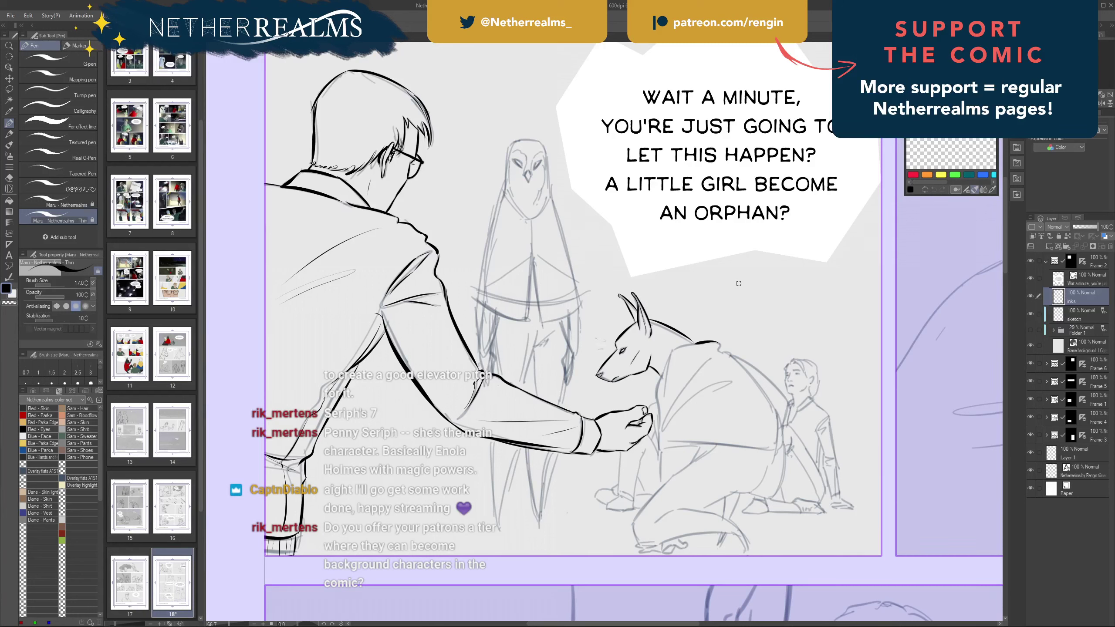
- Ink the curved back outline of the crouching figure's garment and the fold lines at its shoulder
mouse_move(719, 343)
mouse_down()
mouse_move(721, 356)
mouse_move(792, 404)
mouse_up()
key(ctrl+z)
key(ctrl+z)
drag(730, 354, 791, 406)
key(ctrl+z)
drag(731, 355, 784, 394)
key(ctrl+z)
drag(731, 355, 787, 400)
key(ctrl+z)
mouse_move(729, 353)
mouse_down()
mouse_move(789, 407)
mouse_move(783, 430)
mouse_up()
mouse_move(712, 358)
mouse_down()
mouse_move(664, 422)
mouse_move(704, 387)
mouse_move(731, 382)
mouse_move(701, 399)
mouse_up()
key(ctrl+z)
key(ctrl+z)
key(ctrl+z)
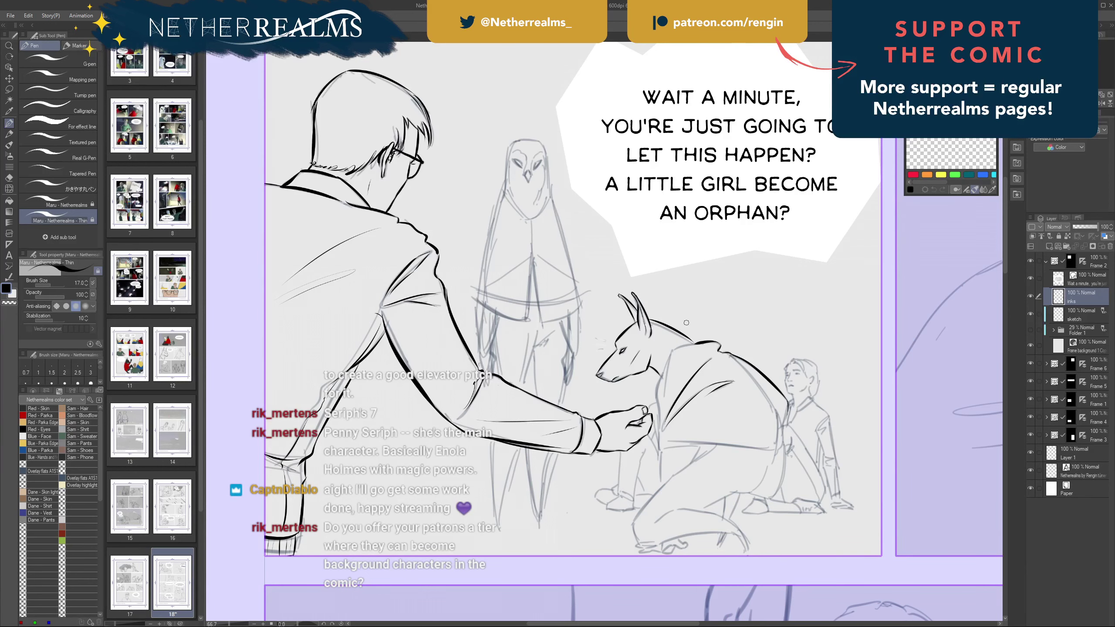
mouse_move(686, 322)
mouse_down()
mouse_move(772, 328)
mouse_move(771, 343)
mouse_up()
key(ctrl+z)
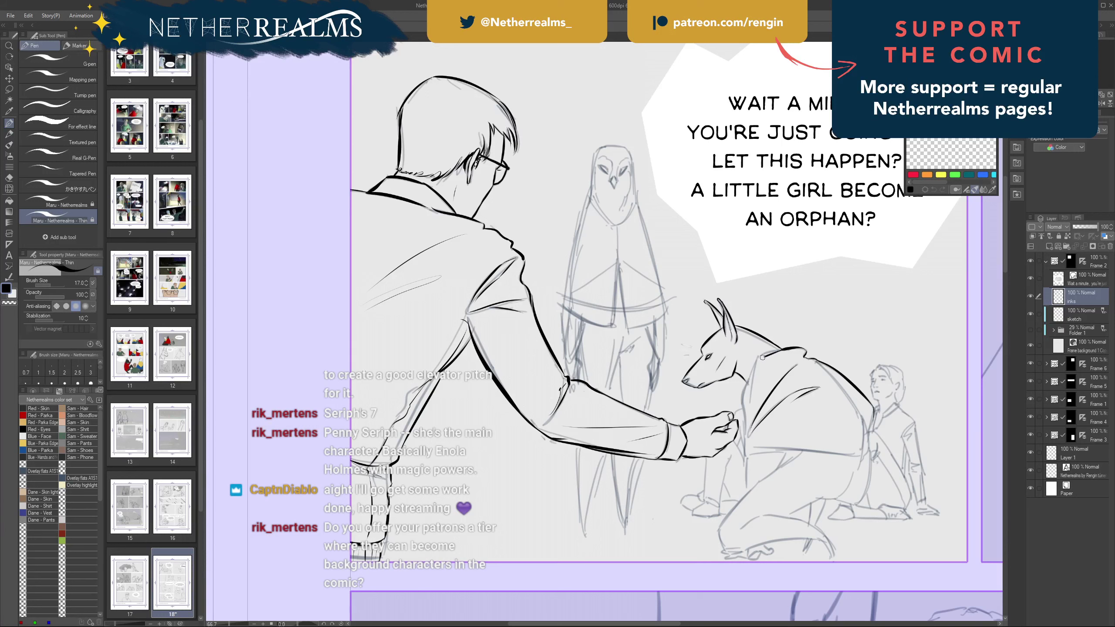
- Ink the garment's front edge from the collar down past the man's outstretched hand
key(ctrl)
mouse_move(782, 350)
mouse_down()
mouse_move(759, 358)
mouse_move(748, 417)
mouse_up()
key(ctrl+z)
mouse_move(759, 358)
mouse_down()
mouse_move(742, 401)
mouse_move(746, 438)
mouse_up()
key(ctrl+z)
key(ctrl+z)
key(ctrl+z)
key(ctrl+z)
key(ctrl+z)
drag(742, 396, 745, 455)
drag(746, 327, 665, 261)
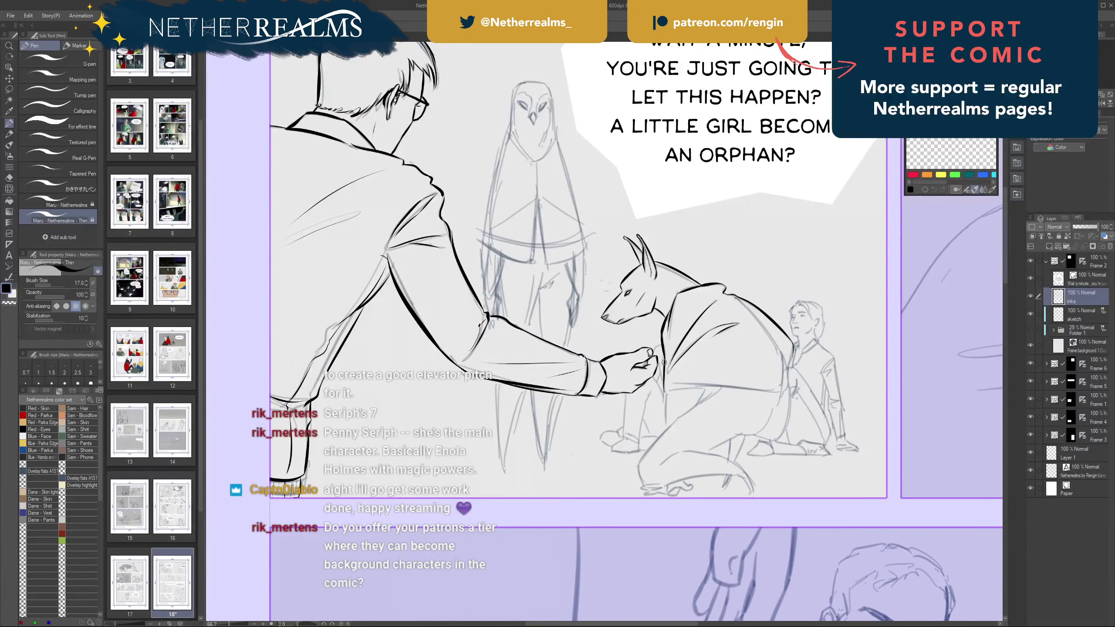
- Redraw the lower end of the garment's front edge as one clean line
drag(664, 364, 666, 403)
key(ctrl+z)
drag(663, 363, 666, 404)
key(ctrl+z)
drag(663, 358, 665, 404)
- Ink the rear lower edge of the crouching figure's garment down to the hem corner
drag(791, 354, 786, 394)
key(ctrl+z)
drag(793, 344, 783, 395)
key(ctrl+z)
drag(794, 349, 784, 395)
key(ctrl+z)
drag(794, 341, 779, 396)
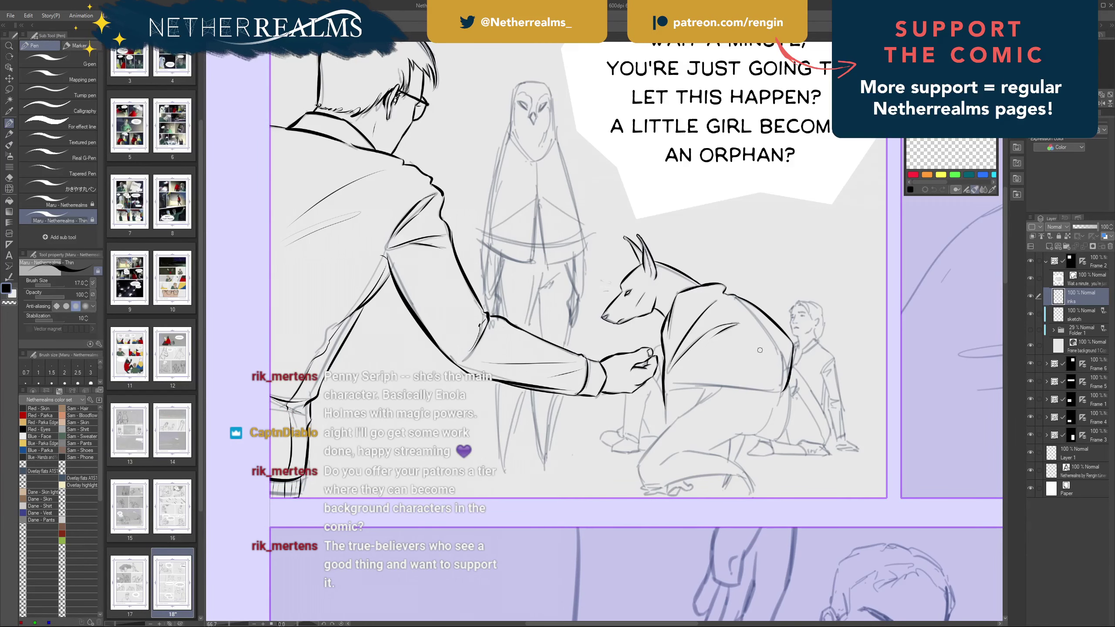
- Ink the garment's bottom hem across the crouching figure's waist
drag(622, 433, 548, 435)
drag(827, 536, 880, 552)
drag(681, 422, 754, 421)
drag(720, 386, 619, 361)
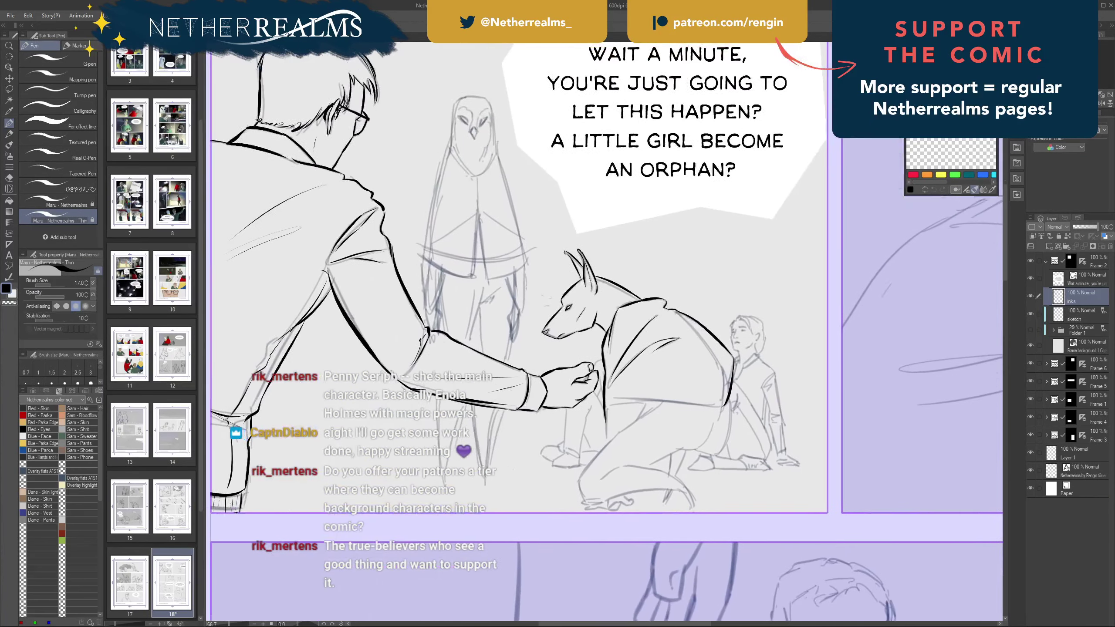
drag(744, 331, 701, 432)
mouse_move(596, 504)
mouse_down()
mouse_move(509, 382)
mouse_move(576, 449)
mouse_up()
key(ctrl+z)
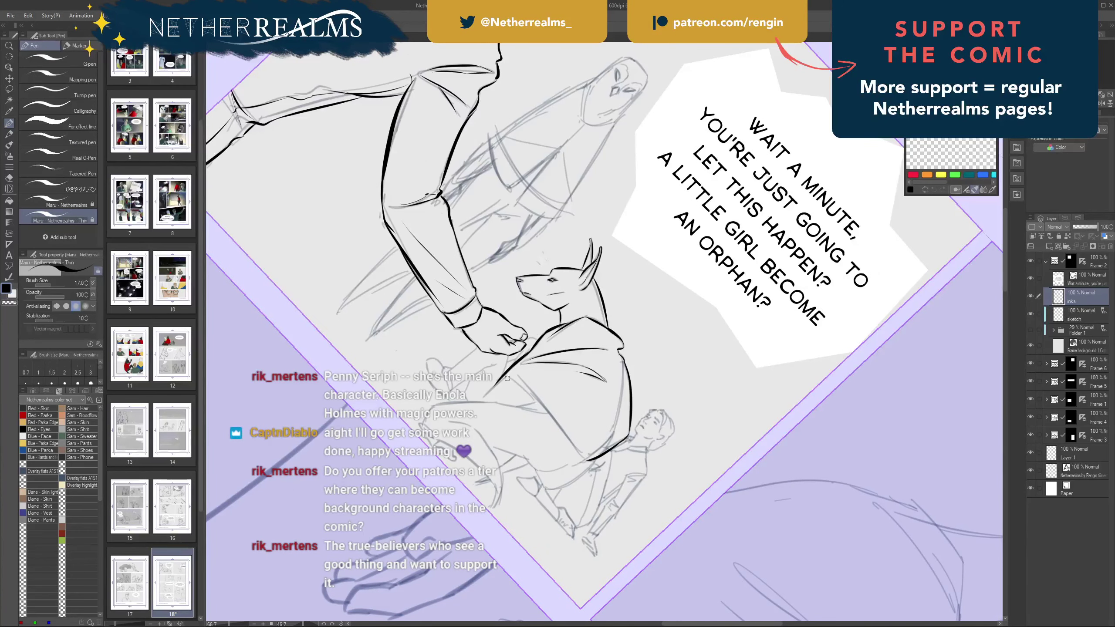
drag(503, 377, 576, 451)
drag(587, 460, 550, 413)
drag(484, 296, 594, 337)
mouse_move(668, 381)
mouse_down()
mouse_move(665, 421)
mouse_move(665, 411)
mouse_up()
key(ctrl+z)
key(ctrl+z)
key(ctrl+z)
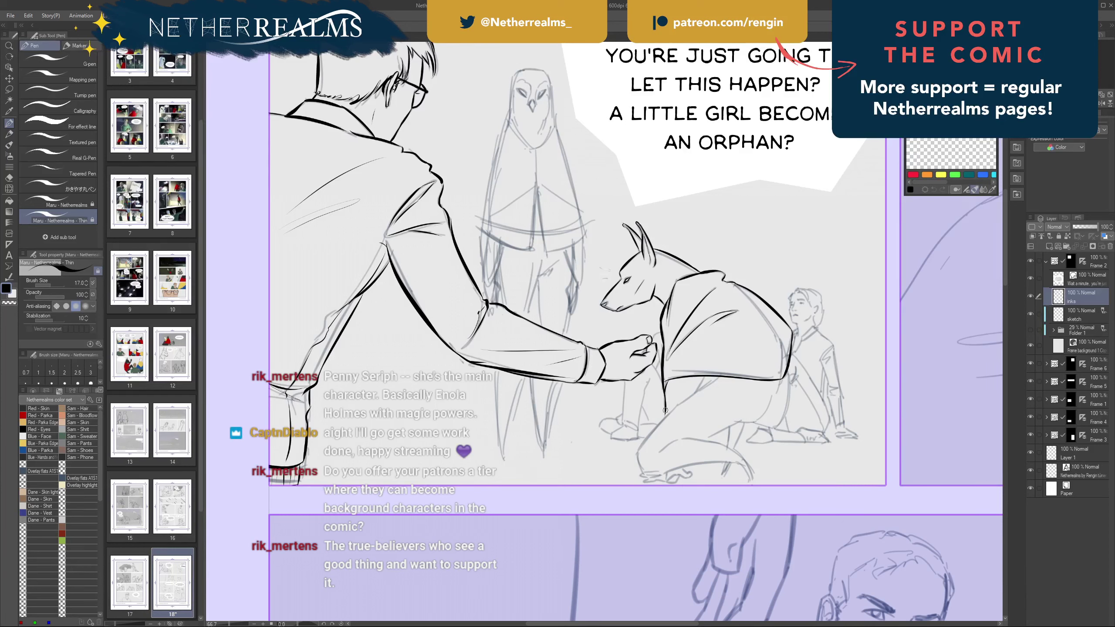
- Ink the upper thigh line of the crouching figure from the hem to the bent knee
drag(719, 378, 683, 404)
key(ctrl+z)
drag(697, 390, 639, 449)
key(ctrl+z)
key(ctrl+z)
key(ctrl+z)
drag(678, 406, 637, 455)
key(ctrl+z)
drag(675, 408, 637, 453)
- Ink the front of the crouching figure's knee down to the ground
drag(640, 449, 647, 475)
key(ctrl+z)
key(e)
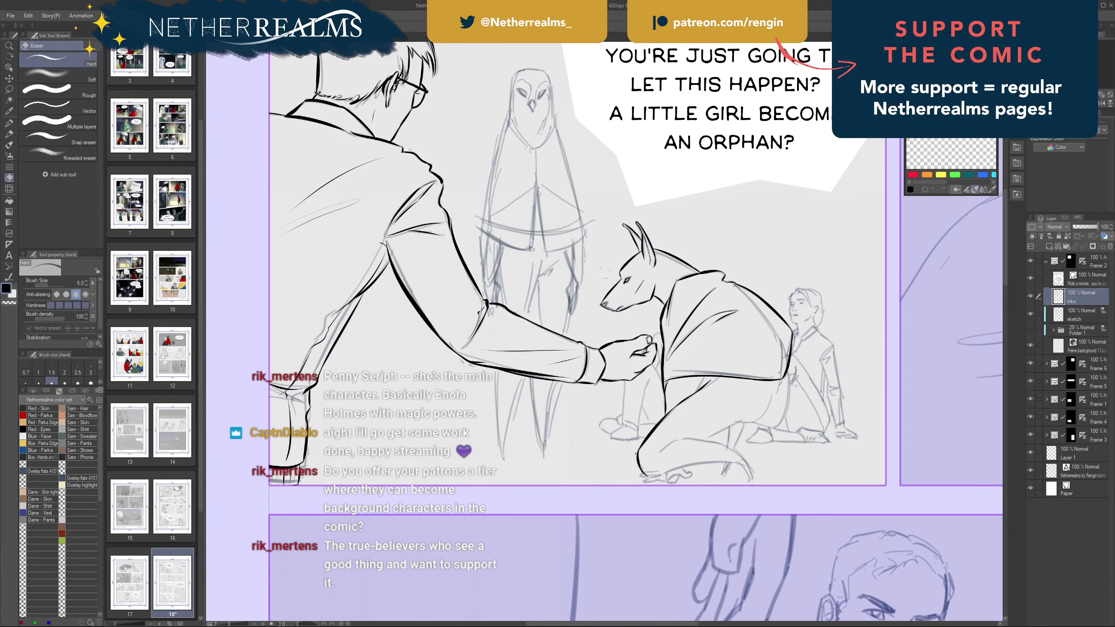
key(p)
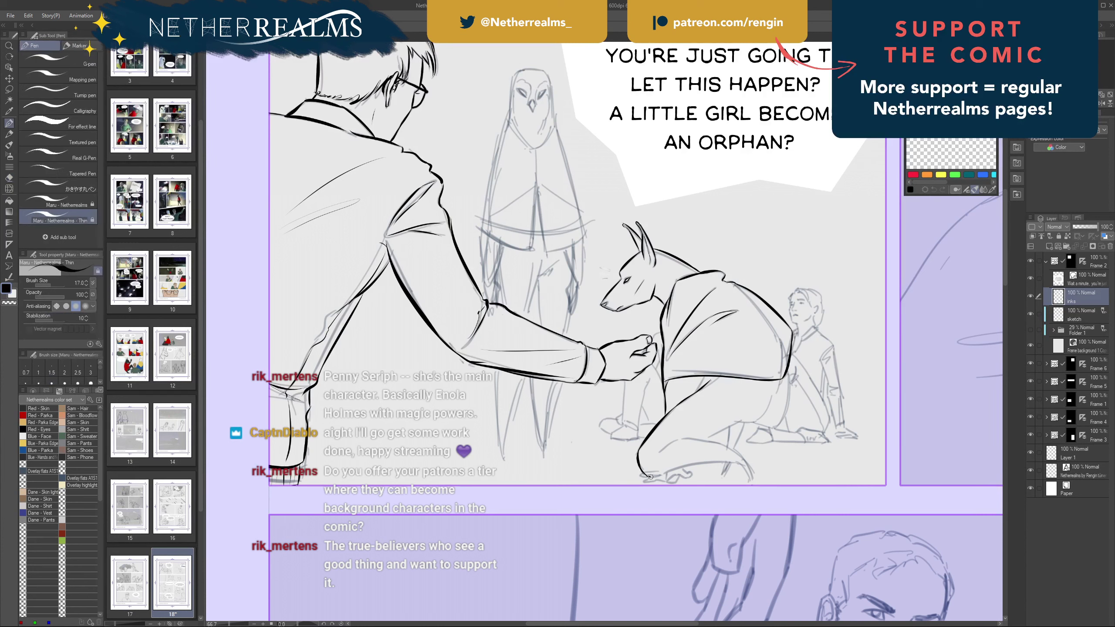
drag(649, 476, 660, 476)
key(ctrl+z)
- Ink the crouching figure's rear contour from the garment hem downward
drag(789, 368, 776, 426)
key(ctrl+z)
drag(788, 368, 777, 419)
key(ctrl+z)
drag(788, 368, 770, 431)
key(ctrl+z)
drag(789, 365, 780, 421)
key(ctrl+z)
mouse_move(790, 366)
mouse_down()
mouse_move(778, 422)
mouse_move(755, 424)
mouse_up()
key(ctrl+z)
key(ctrl+z)
key(ctrl+z)
key(ctrl+z)
- Ink the underside of the crouching figure's thigh from the rear toward the lower leg
mouse_move(772, 396)
mouse_down()
mouse_move(748, 424)
mouse_move(704, 438)
mouse_up()
key(ctrl+z)
key(ctrl+z)
key(ctrl+z)
drag(725, 394, 595, 358)
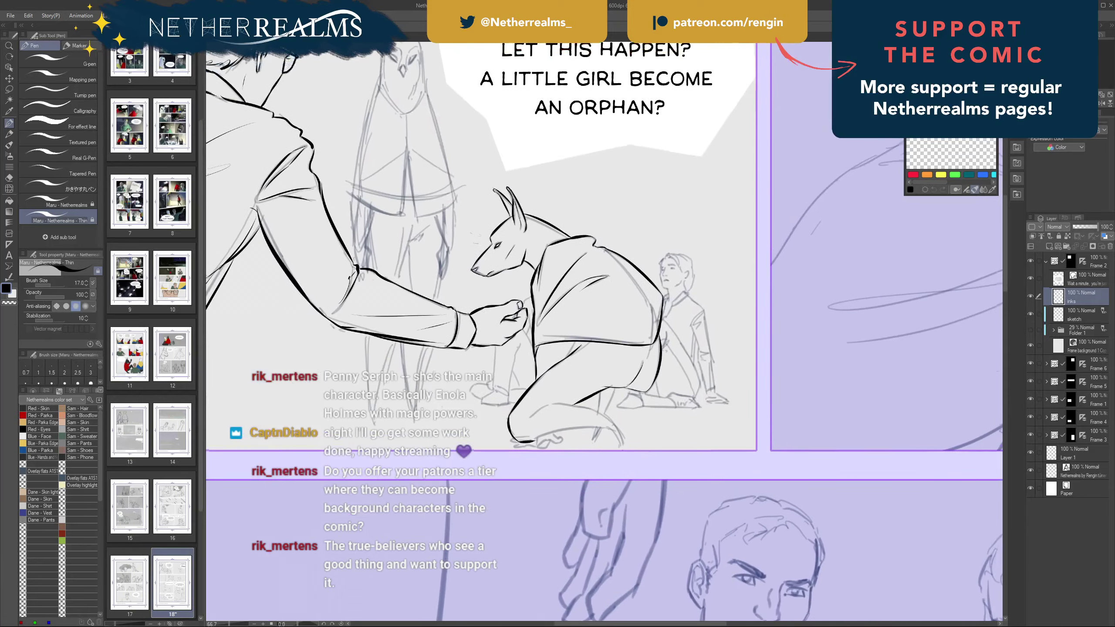
mouse_move(725, 394)
mouse_down()
mouse_move(648, 460)
mouse_move(620, 345)
mouse_up()
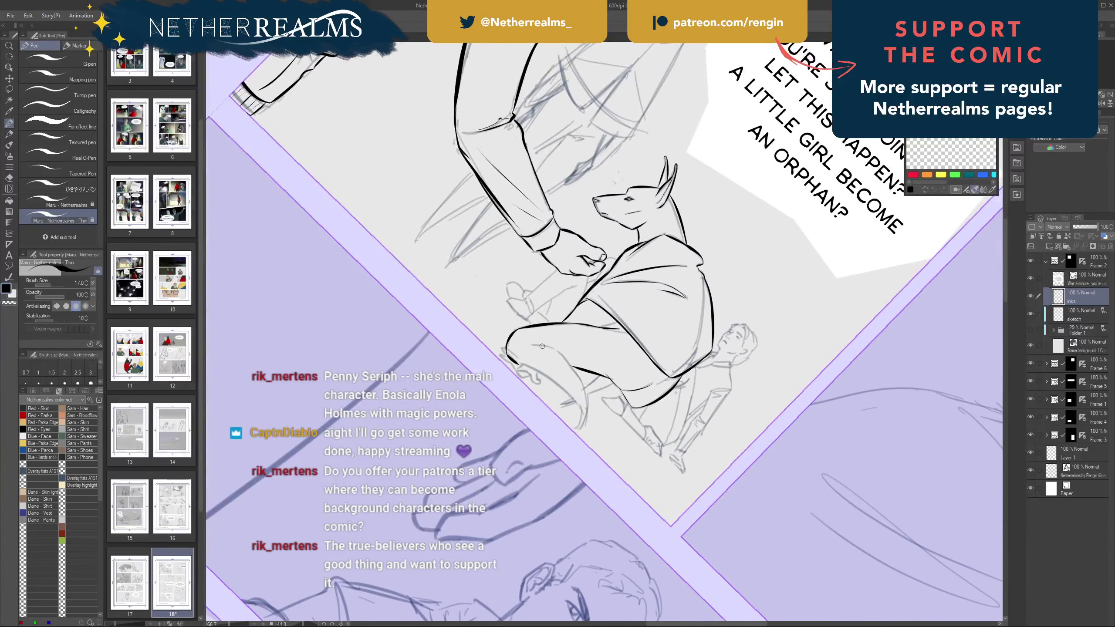
- Ink the crouching figure's lower leg as one long curve from the bent knee down to the ground
mouse_move(531, 344)
mouse_down()
mouse_move(572, 365)
mouse_move(560, 353)
mouse_up()
key(ctrl+z)
drag(559, 351, 590, 411)
key(ctrl+z)
drag(557, 351, 585, 413)
key(ctrl+z)
key(ctrl+z)
drag(558, 350, 580, 423)
key(ctrl+z)
mouse_move(556, 349)
mouse_down()
mouse_move(583, 381)
mouse_move(586, 432)
mouse_up()
key(ctrl+z)
drag(515, 361, 579, 416)
key(ctrl+z)
mouse_move(515, 361)
mouse_down()
mouse_move(580, 419)
mouse_move(574, 402)
mouse_move(580, 433)
mouse_up()
key(ctrl+z)
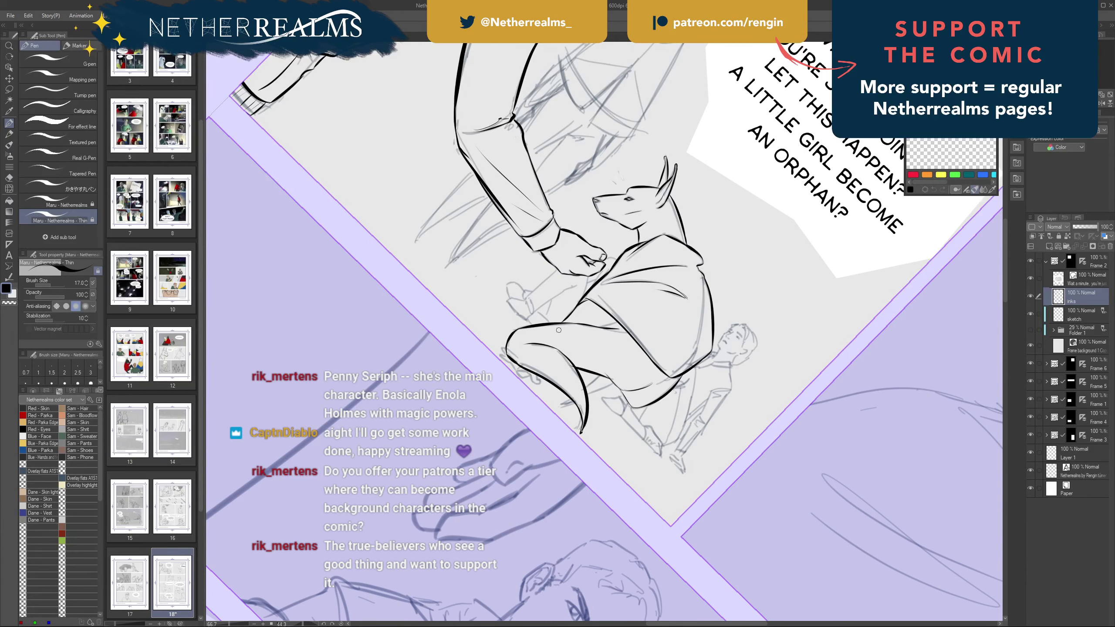
- Ink small details on the crouching figure: the toes, a thigh fold and the garment's rear edge
drag(560, 333, 704, 307)
drag(634, 241, 617, 222)
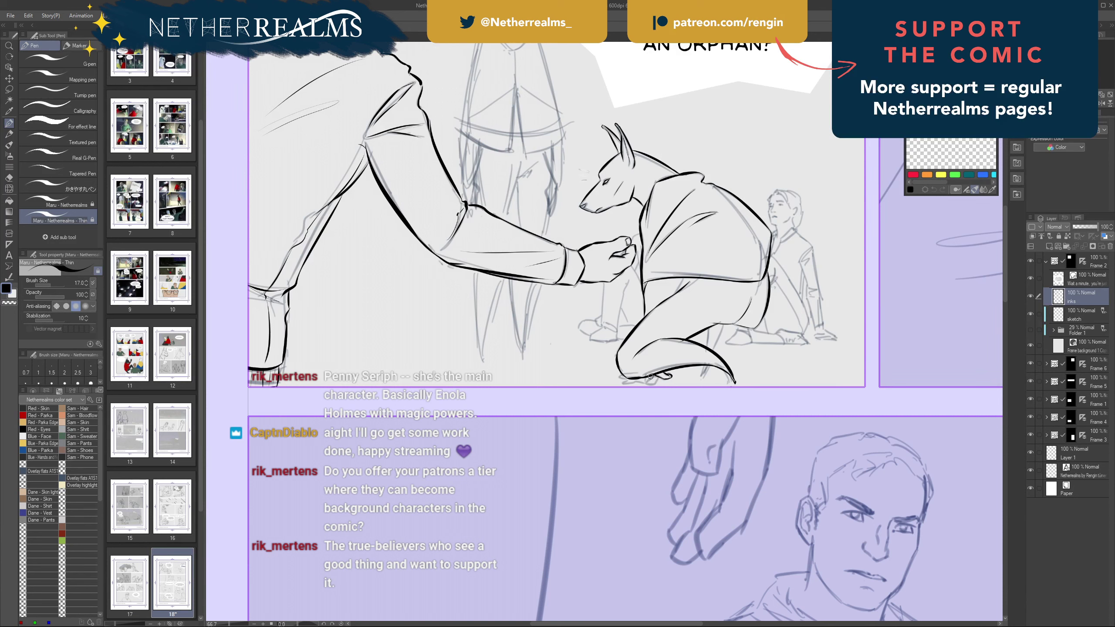
drag(623, 375, 621, 376)
drag(626, 259, 606, 319)
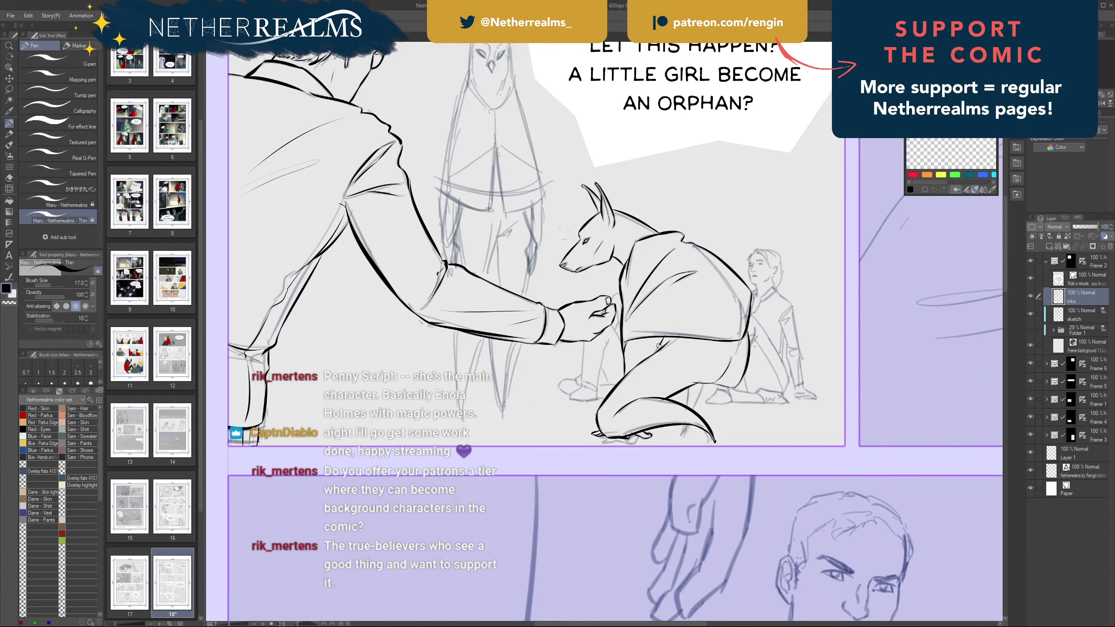
drag(662, 336, 648, 358)
mouse_move(674, 284)
mouse_down()
mouse_move(646, 359)
mouse_move(727, 299)
mouse_move(676, 285)
mouse_up()
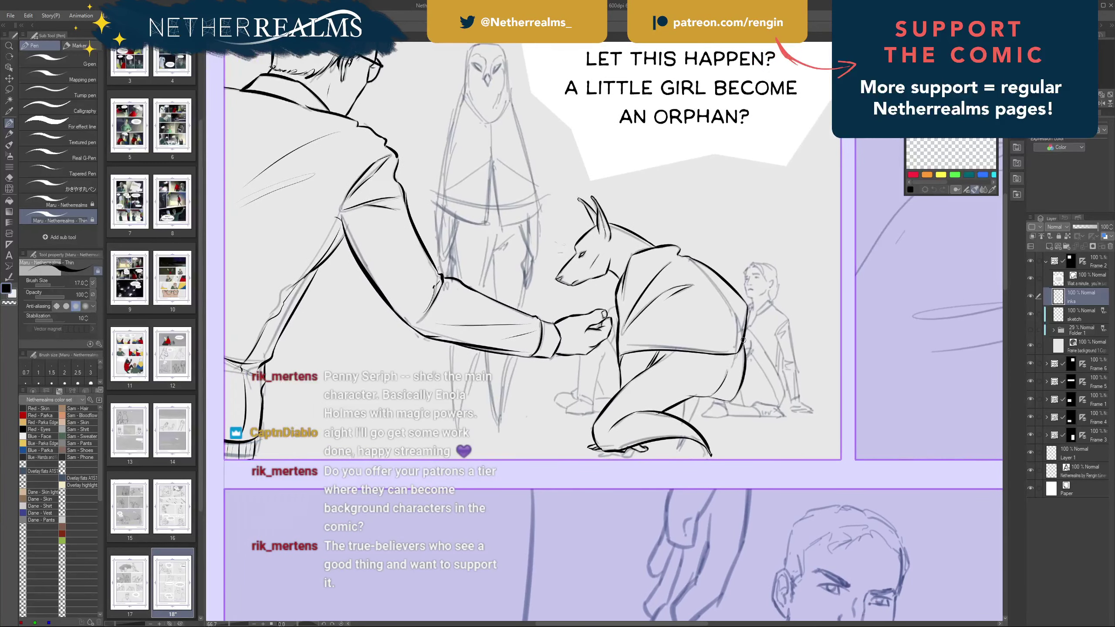
drag(745, 313, 735, 354)
- Ink a second line along the crouching figure's garment hem toward its rear corner
drag(744, 309, 594, 333)
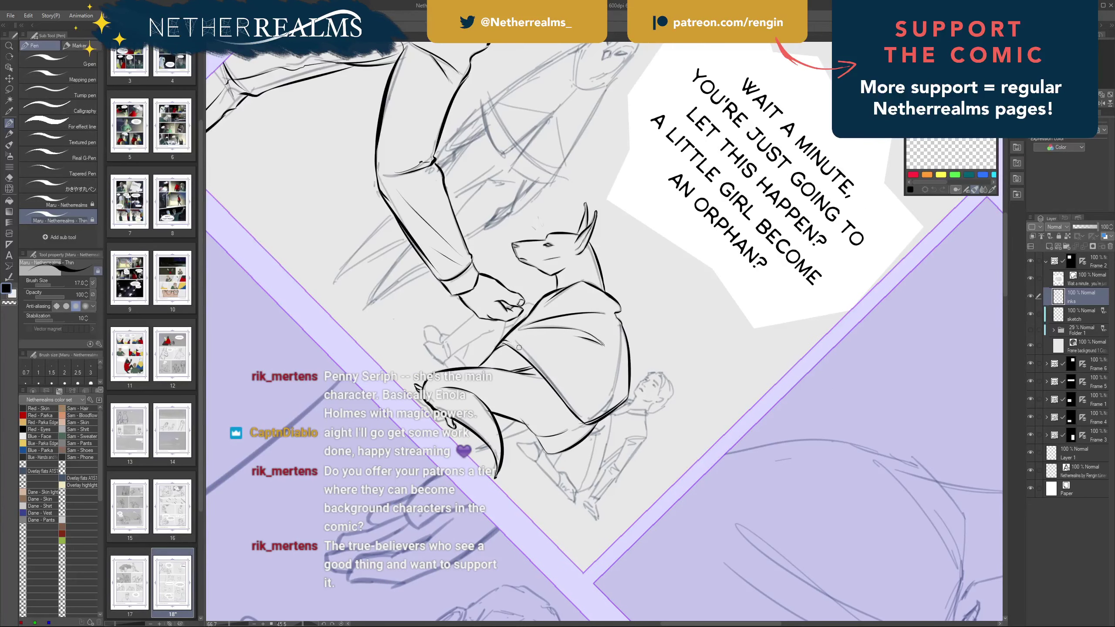
drag(506, 341, 556, 385)
key(ctrl+z)
drag(505, 341, 584, 422)
key(ctrl+z)
drag(554, 385, 585, 421)
key(ctrl+@)
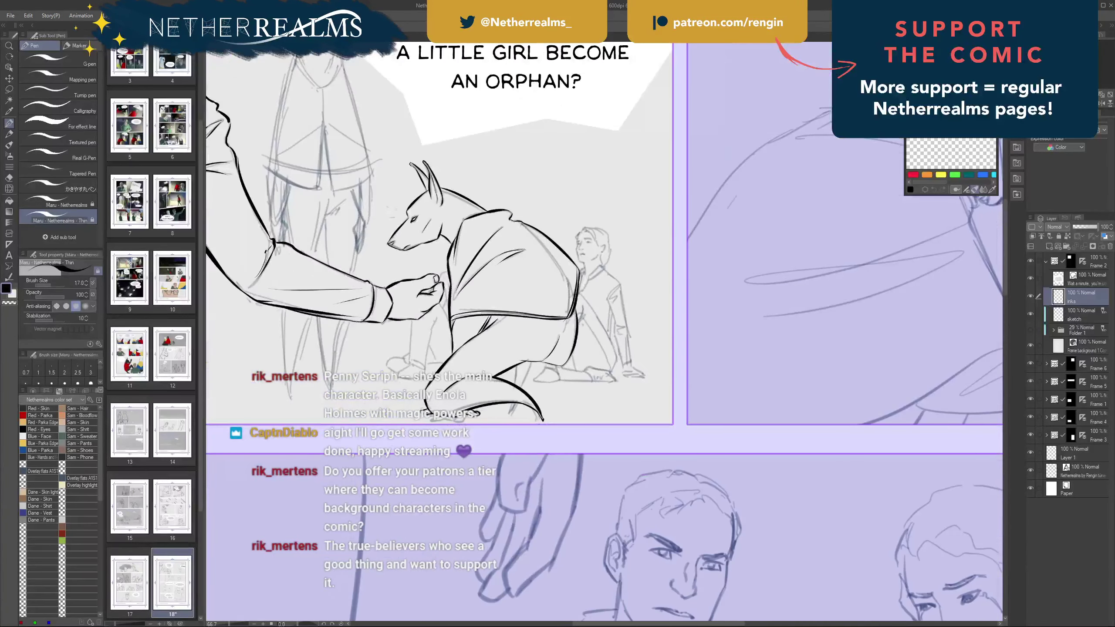
drag(358, 381, 522, 350)
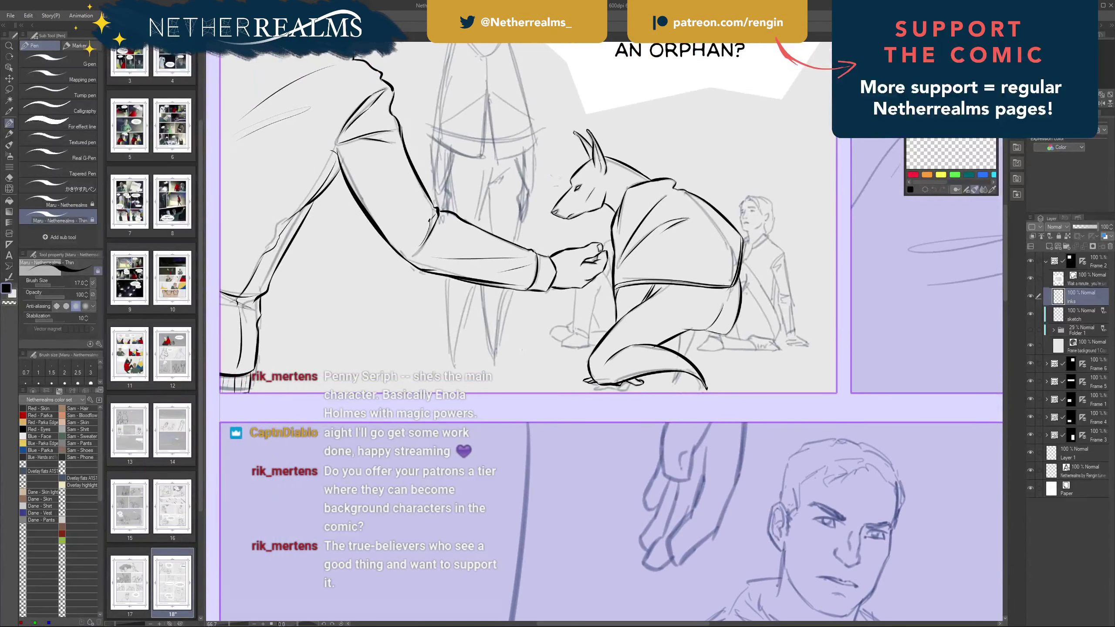
- Ink the crouching figure's far leg behind the bent knee
mouse_move(679, 334)
mouse_down()
mouse_move(678, 355)
mouse_move(693, 341)
mouse_move(675, 379)
mouse_up()
key(ctrl+z)
key(ctrl+z)
- Ink long curved fold lines down the back of the crouching figure's garment
mouse_move(693, 282)
mouse_down()
mouse_move(787, 357)
mouse_move(756, 385)
mouse_up()
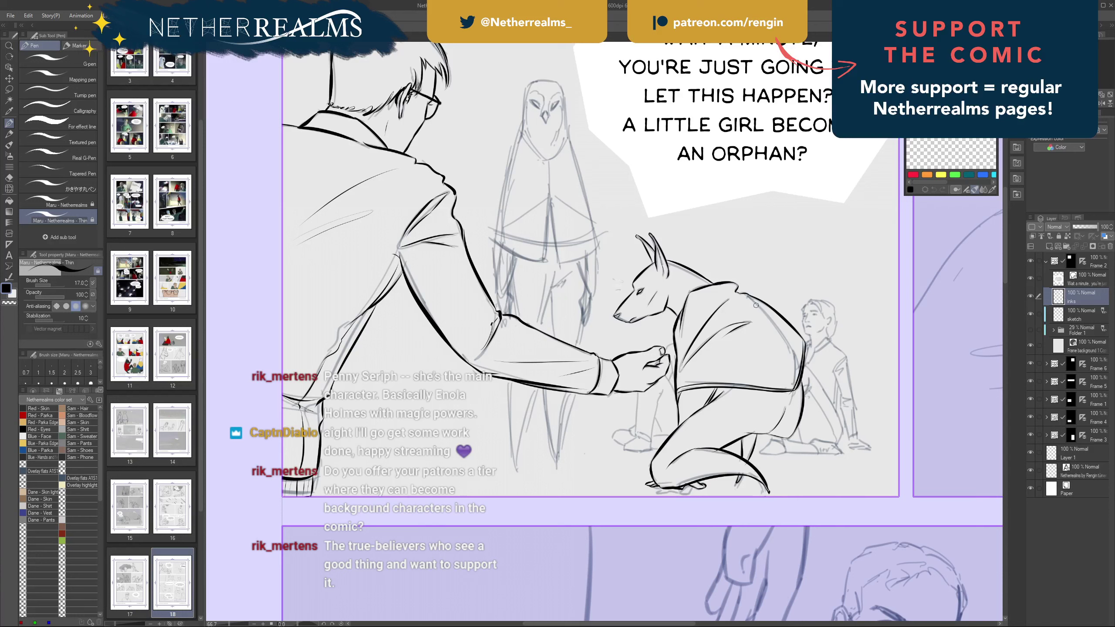
drag(758, 302, 793, 375)
key(ctrl+z)
drag(756, 301, 790, 374)
key(ctrl+z)
drag(754, 299, 792, 379)
mouse_move(792, 334)
mouse_down()
mouse_move(791, 376)
mouse_move(791, 362)
mouse_up()
- Reduce the brush size to 15 and ink the upper part of the background figure's leg below the man's hand
key(bracketleft)
drag(755, 271, 687, 296)
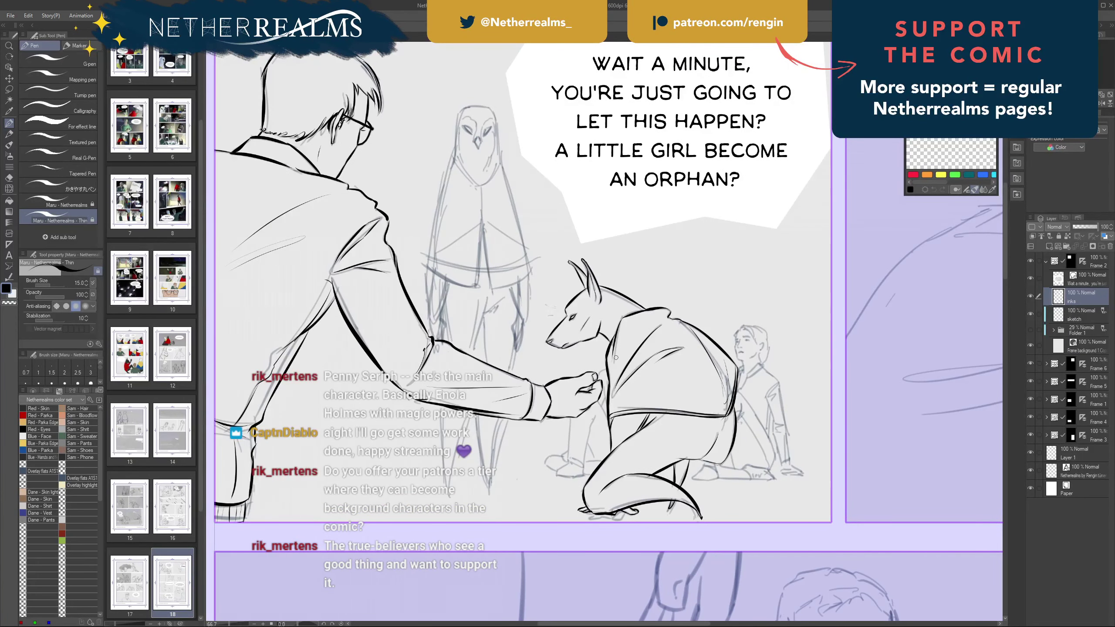
drag(602, 369, 607, 402)
key(ctrl+z)
drag(598, 402, 607, 420)
key(ctrl+z)
- Ink the background figure's lower leg lines down to the shoe, between the man's hand and the crouching figure
drag(572, 418, 566, 457)
key(ctrl+z)
drag(571, 419, 568, 461)
key(ctrl+z)
key(ctrl+z)
mouse_move(571, 417)
mouse_down()
mouse_move(568, 463)
mouse_move(584, 468)
mouse_up()
key(ctrl+z)
drag(595, 415, 584, 462)
key(ctrl+z)
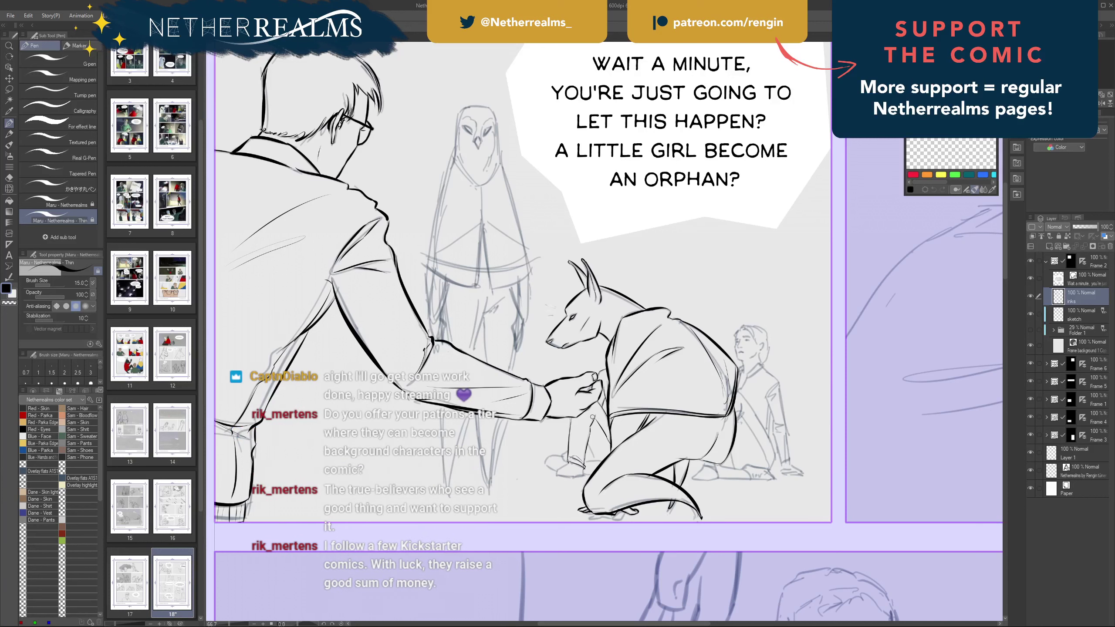
drag(592, 417, 584, 464)
drag(583, 341, 726, 290)
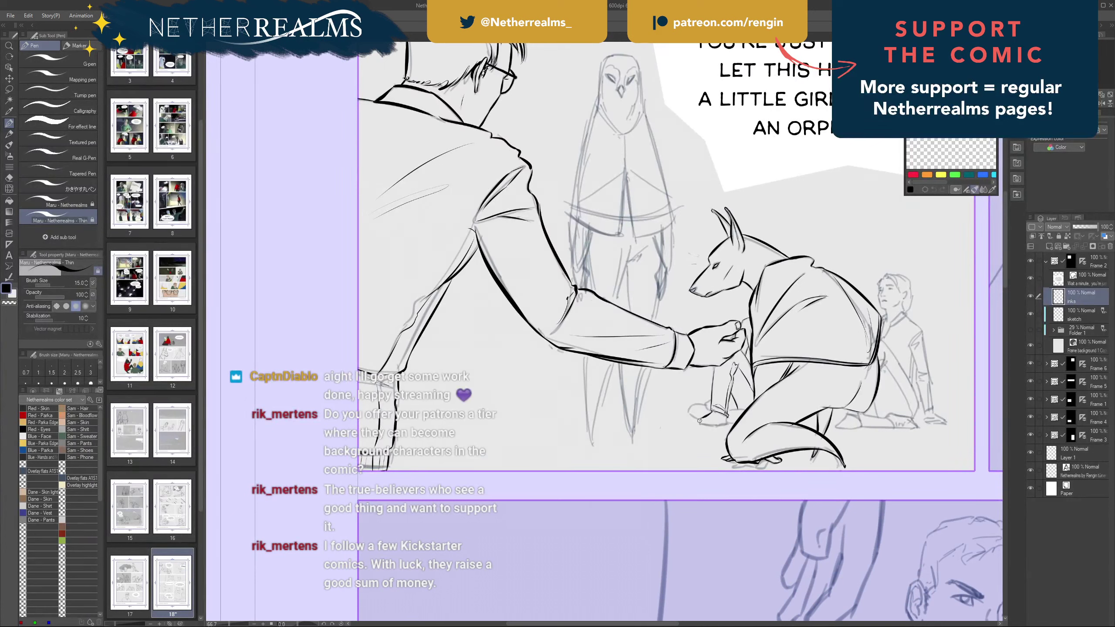
- Ink the outline of the background figure's shoes below the man's hand
drag(702, 420, 700, 424)
drag(699, 422, 696, 427)
drag(718, 339, 615, 353)
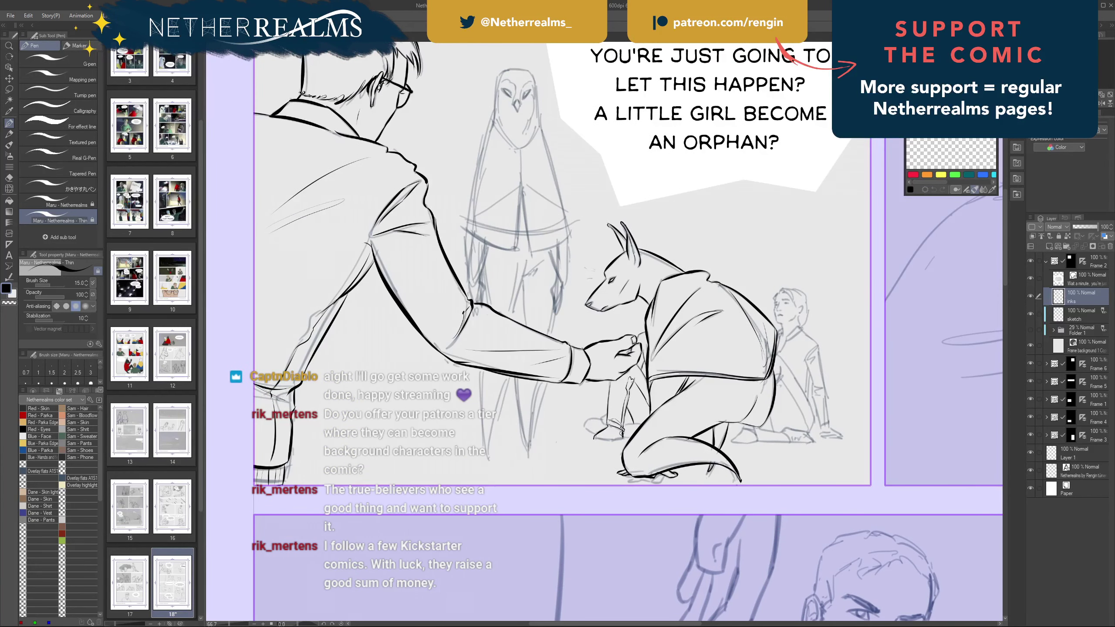
drag(621, 429, 622, 438)
drag(620, 432, 621, 439)
key(ctrl+z)
mouse_move(622, 438)
mouse_down()
mouse_move(592, 426)
mouse_move(613, 439)
mouse_up()
- Ink the sole and lace details on the background figure's shoes and save the page
drag(576, 277, 601, 222)
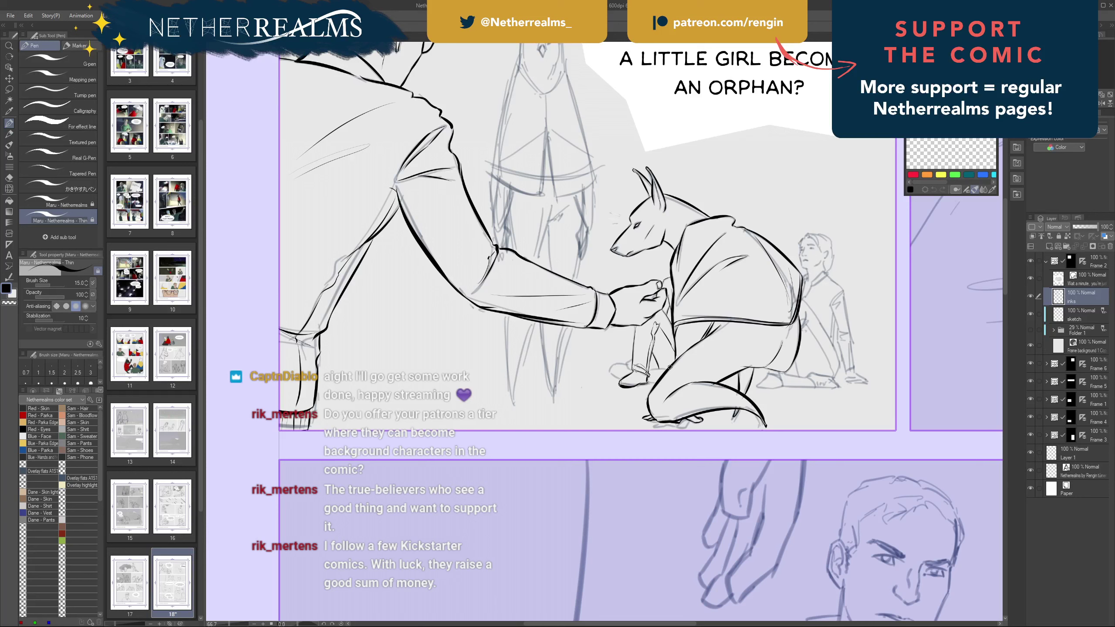
drag(667, 367, 643, 370)
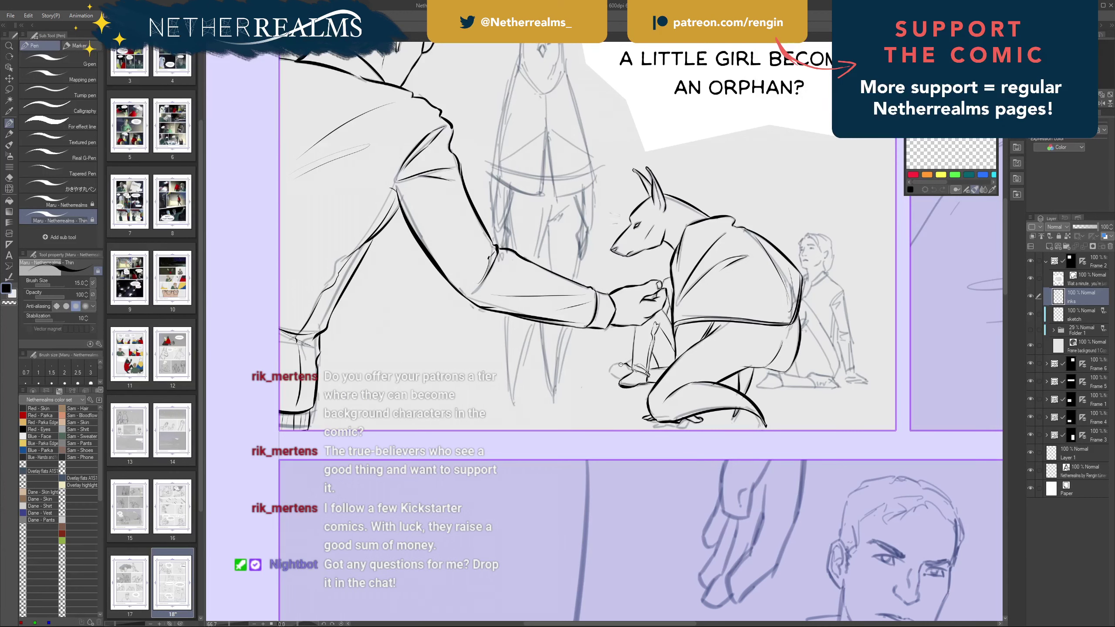
drag(624, 365, 608, 369)
key(ctrl+z)
drag(631, 368, 626, 365)
drag(616, 369, 618, 371)
drag(608, 279, 514, 335)
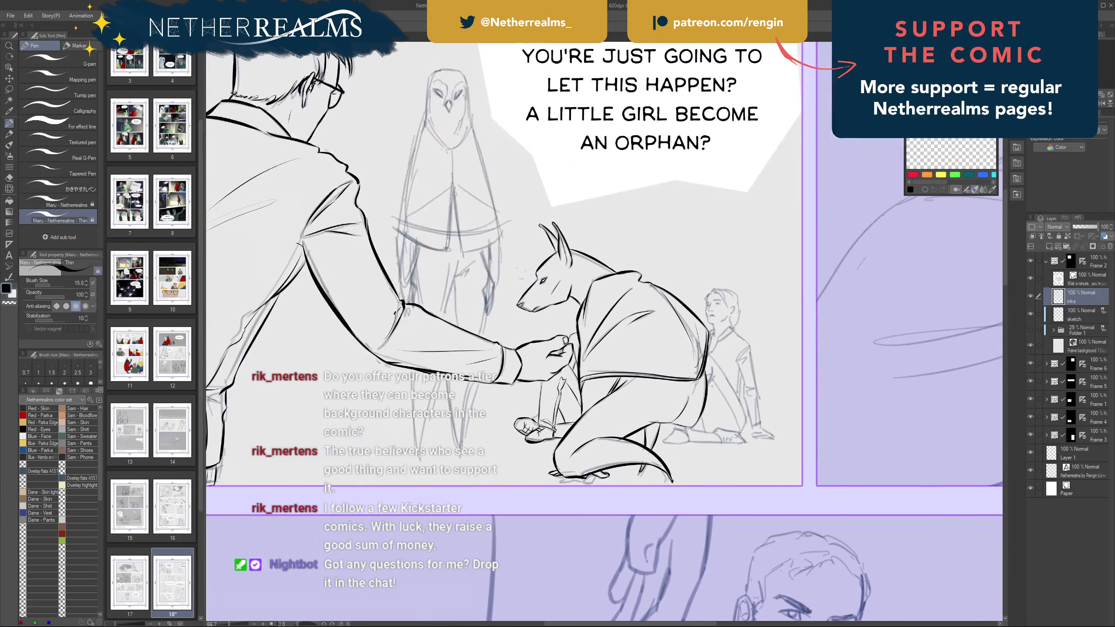
key(ctrl+s)
- Ink the forehead, face profile and hair of the seated figure behind the crouching one
drag(608, 279, 547, 317)
drag(624, 405, 669, 404)
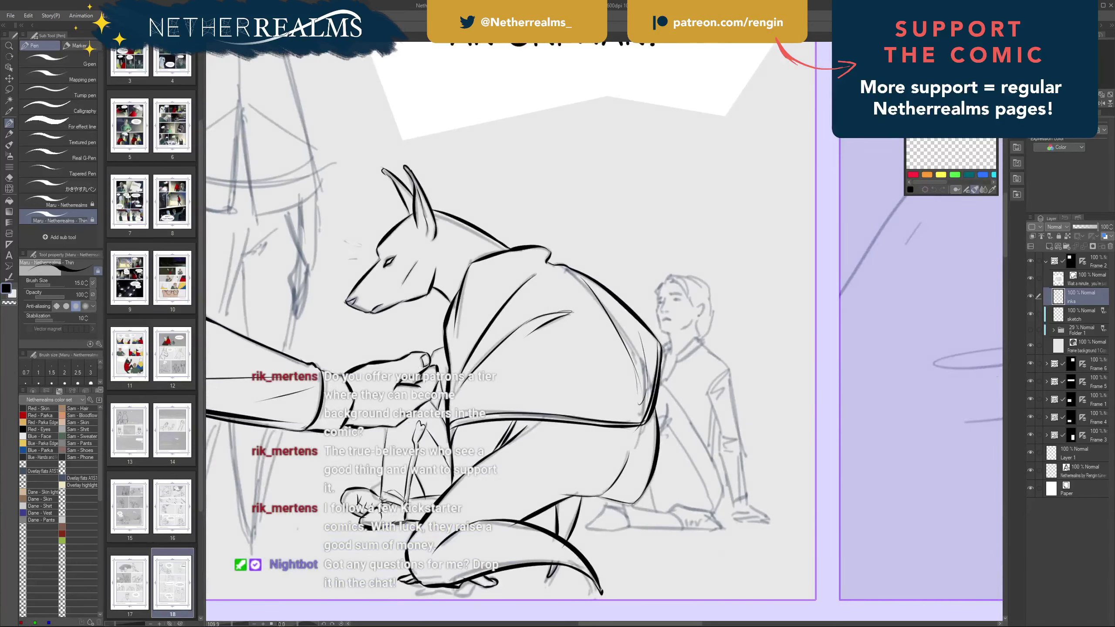
drag(660, 290, 661, 314)
key(ctrl+z)
drag(661, 286, 657, 302)
drag(656, 290, 657, 297)
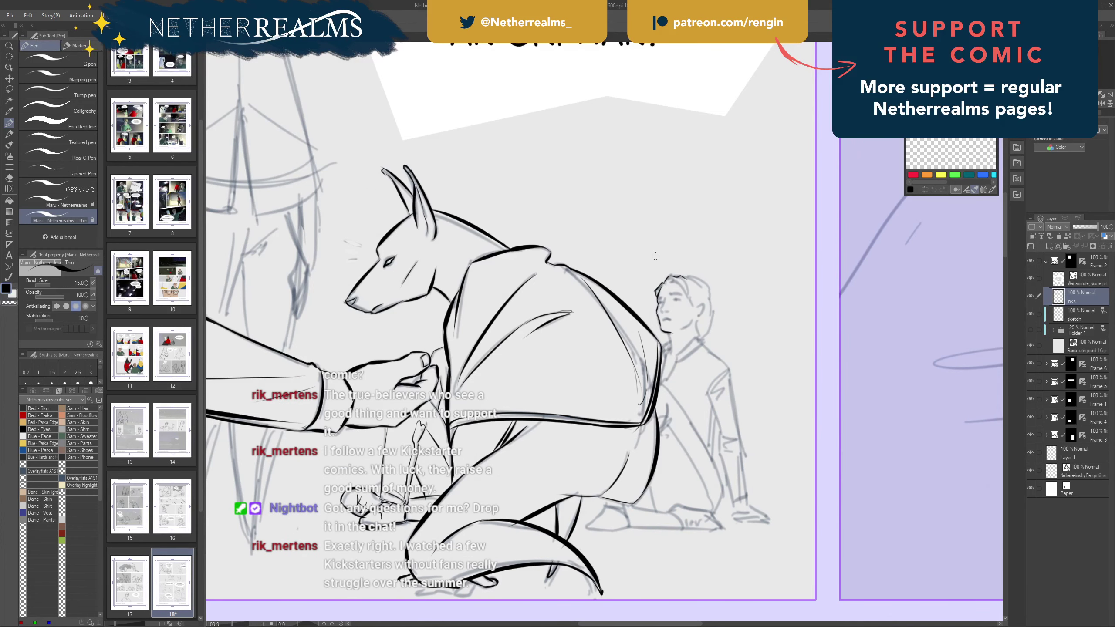
mouse_move(666, 273)
mouse_down()
mouse_move(566, 317)
mouse_move(595, 334)
mouse_move(591, 378)
mouse_up()
key(ctrl+z)
key(ctrl+z)
key(ctrl+z)
key(ctrl+z)
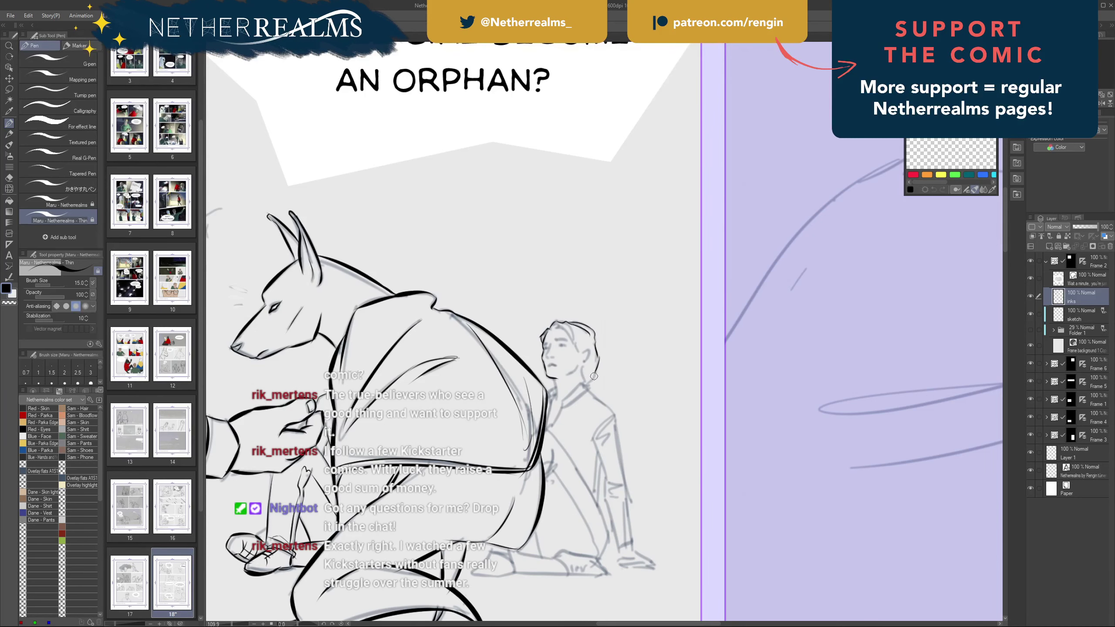
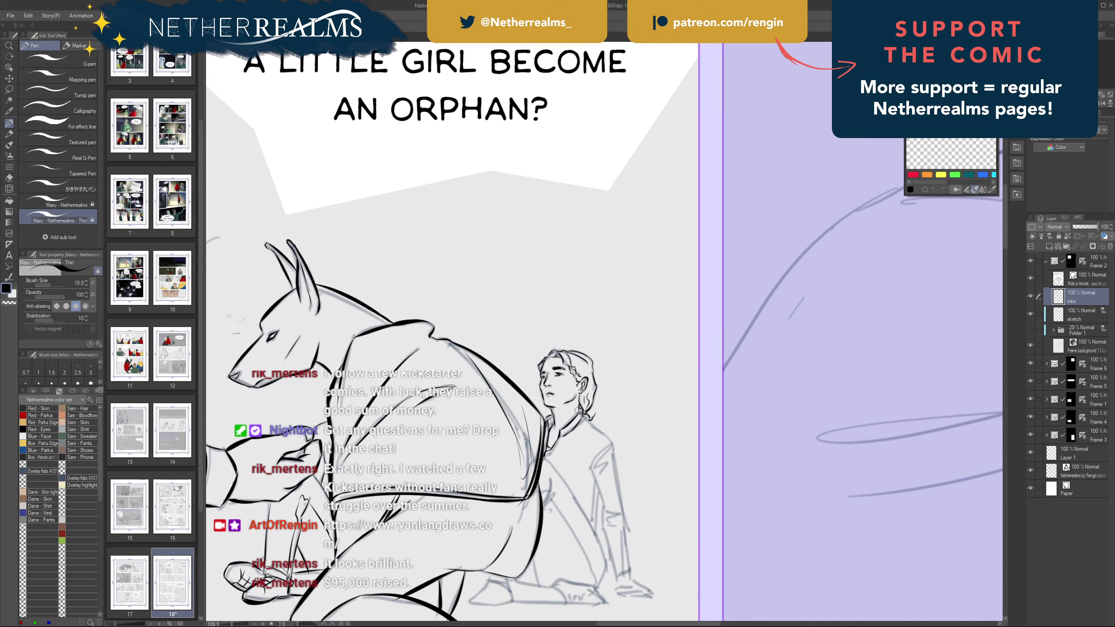
- Ink the seated figure's shoulder slope from the collar toward the top of the sleeve
drag(583, 416, 610, 440)
key(ctrl+z)
key(ctrl+z)
key(ctrl+z)
drag(614, 445, 622, 521)
key(ctrl+z)
drag(614, 443, 625, 509)
key(ctrl+z)
- Ink the outer contour of the seated figure's upper sleeve
mouse_move(599, 340)
mouse_down()
mouse_move(634, 184)
mouse_move(646, 209)
mouse_up()
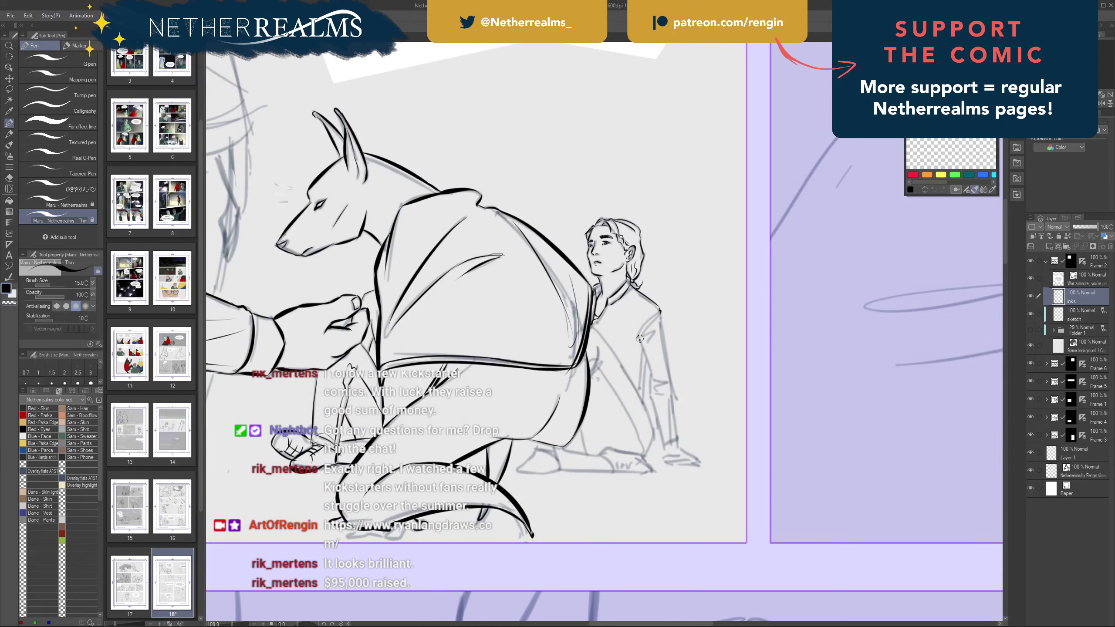
mouse_move(639, 340)
mouse_down()
mouse_move(656, 314)
mouse_move(638, 344)
mouse_up()
key(ctrl+z)
drag(660, 314, 670, 373)
key(ctrl+z)
drag(660, 313, 670, 380)
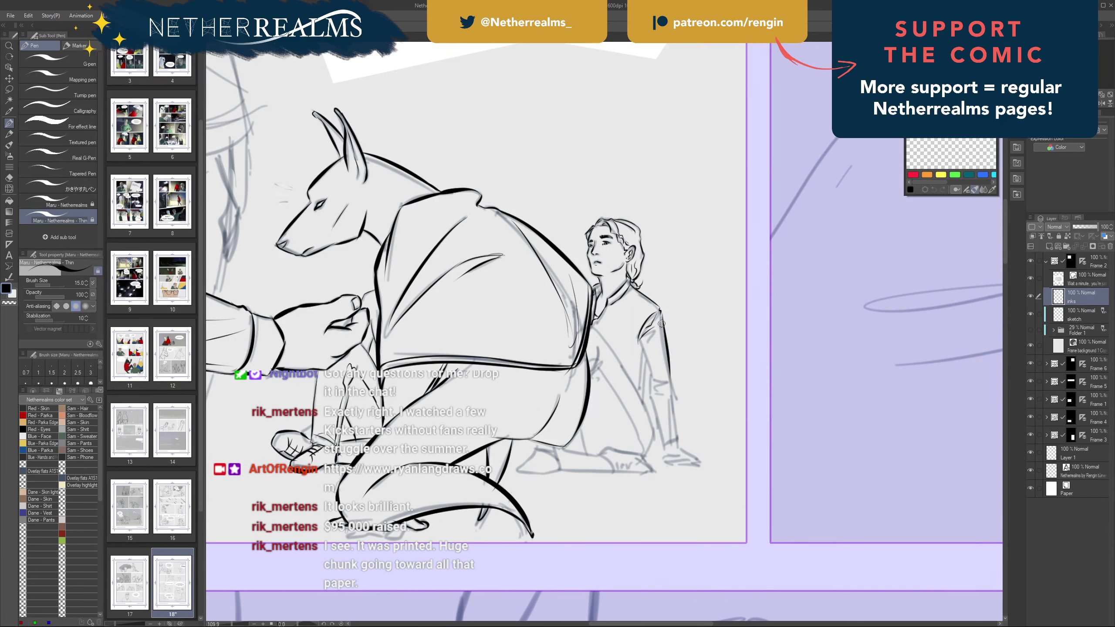
- Ink the inner contour of the seated figure's sleeve from the armpit down to the wrist
drag(639, 344, 652, 379)
key(ctrl+z)
key(ctrl+z)
key(ctrl+z)
key(ctrl+z)
key(ctrl+z)
drag(640, 341, 665, 443)
key(ctrl+z)
key(ctrl+z)
key(ctrl+z)
drag(651, 394, 666, 443)
key(ctrl+z)
mouse_move(650, 397)
mouse_down()
mouse_move(665, 447)
mouse_move(656, 420)
mouse_move(662, 438)
mouse_up()
key(ctrl+z)
key(ctrl+z)
drag(650, 396, 663, 442)
- Ink the outer forearm and the cuff of the seated figure's supporting arm
drag(670, 373, 677, 437)
key(ctrl+z)
key(ctrl+z)
key(ctrl+z)
key(ctrl+z)
mouse_move(671, 389)
mouse_down()
mouse_move(675, 441)
mouse_move(663, 442)
mouse_up()
key(ctrl+z)
drag(676, 435, 667, 446)
key(ctrl+z)
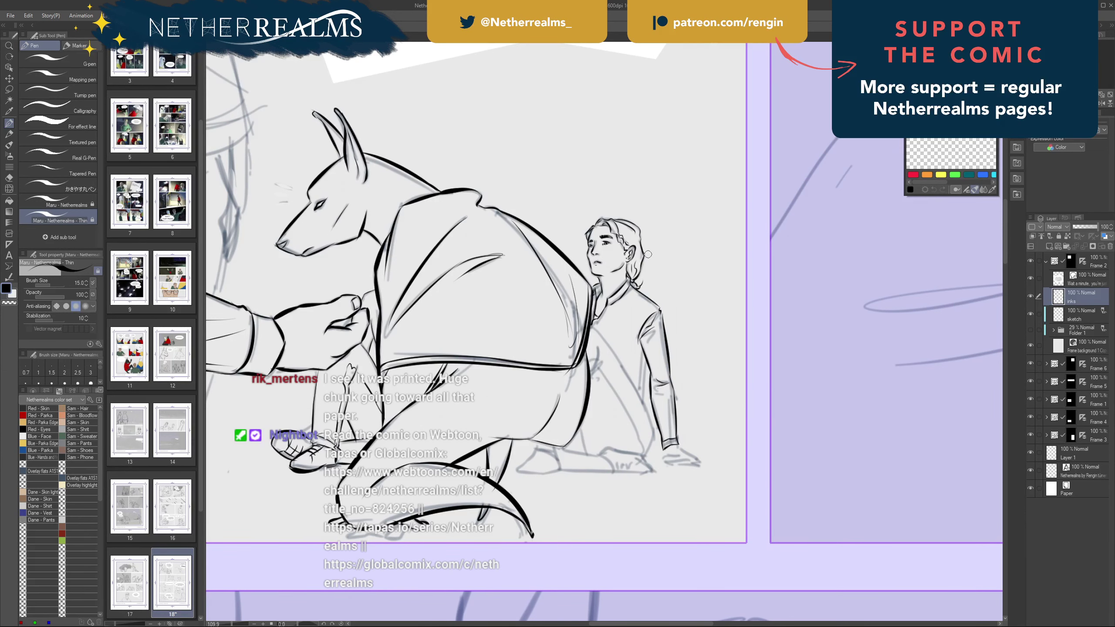
- Ink the upper edge of the seated figure's raised thigh from the knee down to the hip
mouse_move(647, 254)
mouse_down()
mouse_move(695, 222)
mouse_move(728, 258)
mouse_move(715, 254)
mouse_up()
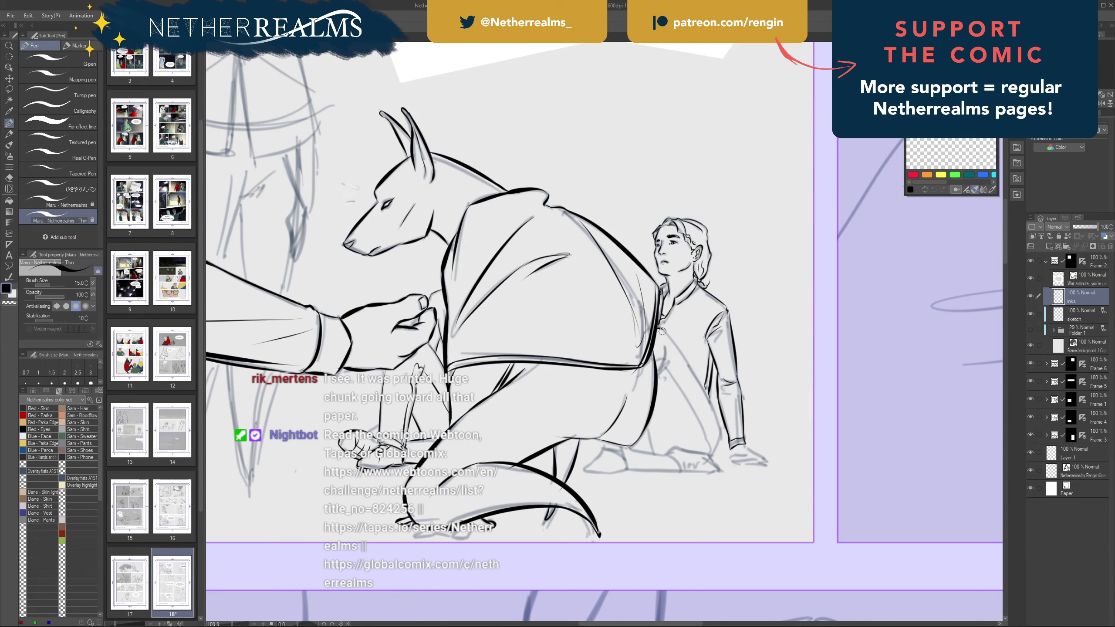
drag(659, 329, 724, 427)
key(ctrl+z)
drag(677, 348, 723, 430)
key(ctrl+z)
drag(680, 354, 722, 428)
key(ctrl+z)
drag(681, 357, 722, 422)
key(ctrl+z)
drag(682, 357, 714, 404)
key(ctrl+z)
drag(680, 352, 718, 443)
- Ink the underside of the seated figure's raised thigh down to the ground and add the folds at the knee
drag(671, 375, 705, 433)
key(ctrl+z)
key(ctrl+z)
drag(663, 366, 699, 423)
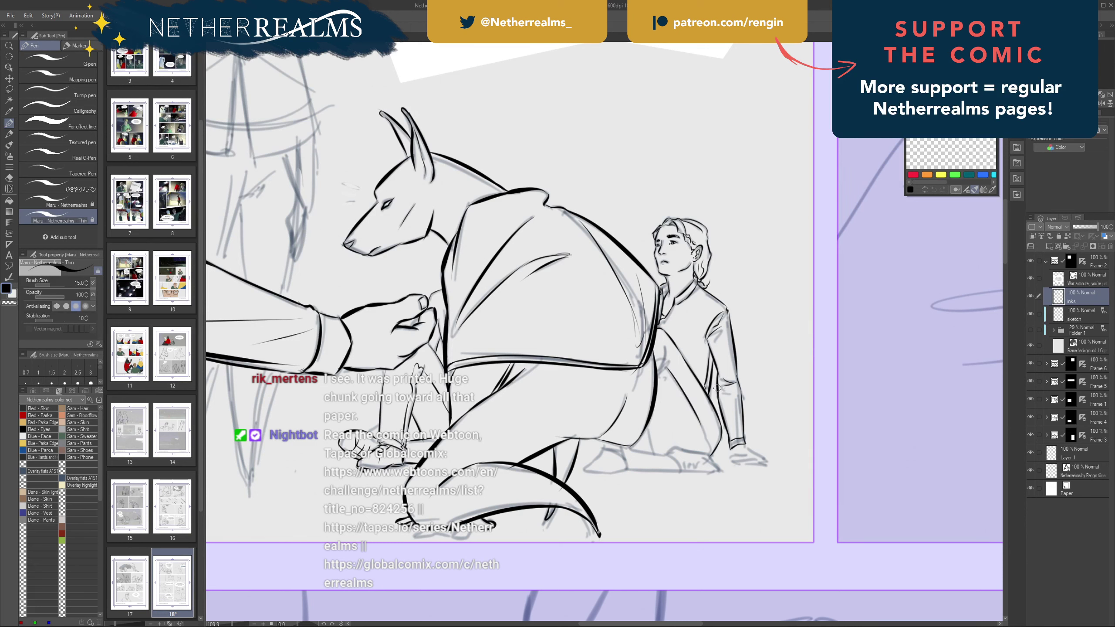
mouse_move(700, 425)
mouse_down()
mouse_move(709, 449)
mouse_move(692, 442)
mouse_up()
drag(664, 345, 663, 368)
key(ctrl)
- Ink the seated figure's front shoe with its laces beside the crouching figure's leg
drag(647, 427, 653, 449)
key(ctrl+z)
mouse_move(639, 352)
mouse_down()
mouse_move(695, 315)
mouse_move(682, 327)
mouse_up()
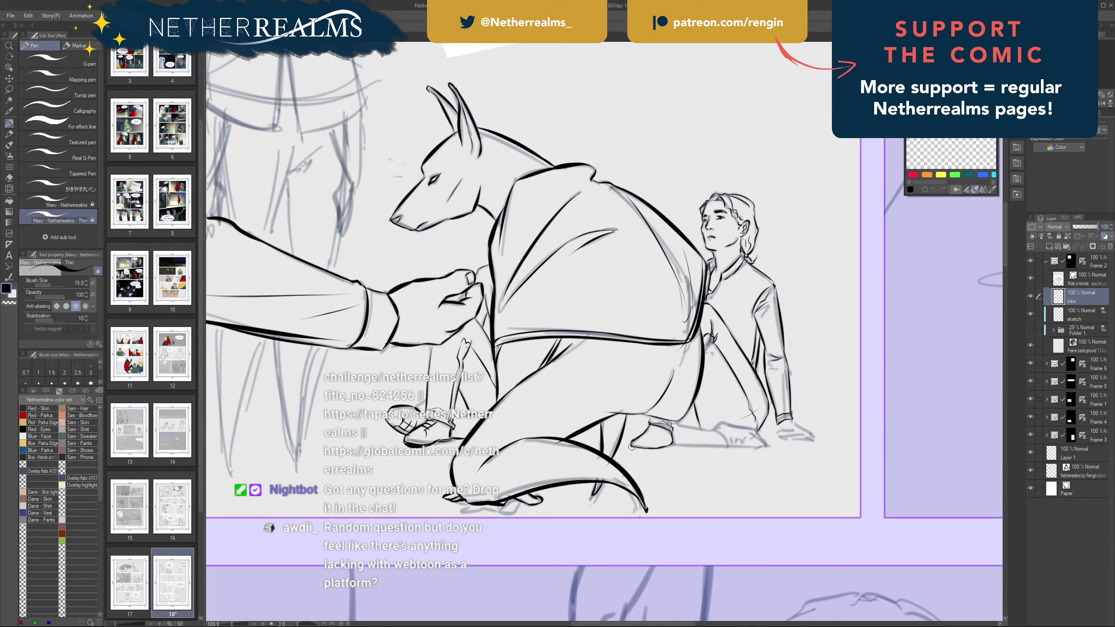
mouse_move(657, 441)
mouse_down()
mouse_move(663, 415)
mouse_move(651, 434)
mouse_up()
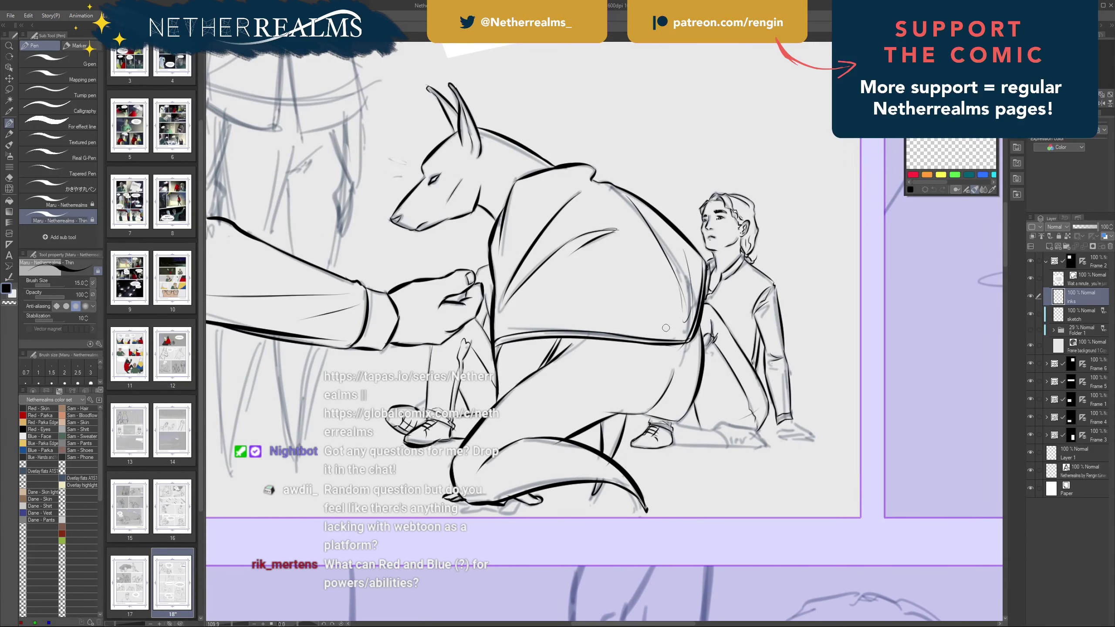
drag(666, 327, 616, 318)
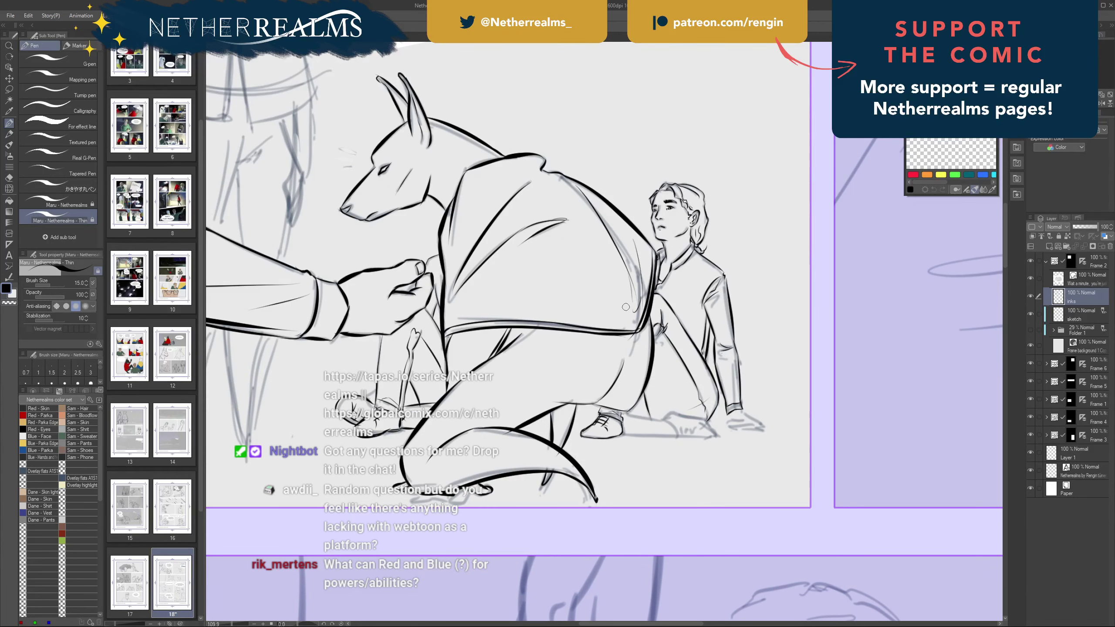
- Ink the seated figure's leg lying along the ground and its shoe
mouse_move(626, 307)
mouse_down()
mouse_move(598, 271)
mouse_move(632, 295)
mouse_up()
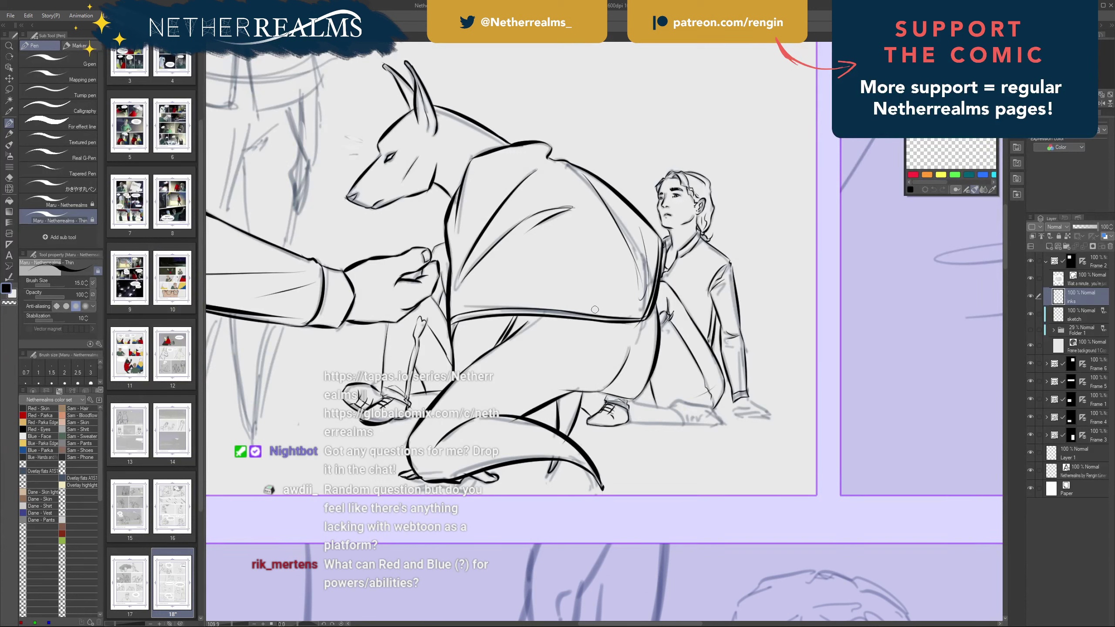
mouse_move(594, 310)
mouse_down()
mouse_move(643, 336)
mouse_move(548, 283)
mouse_up()
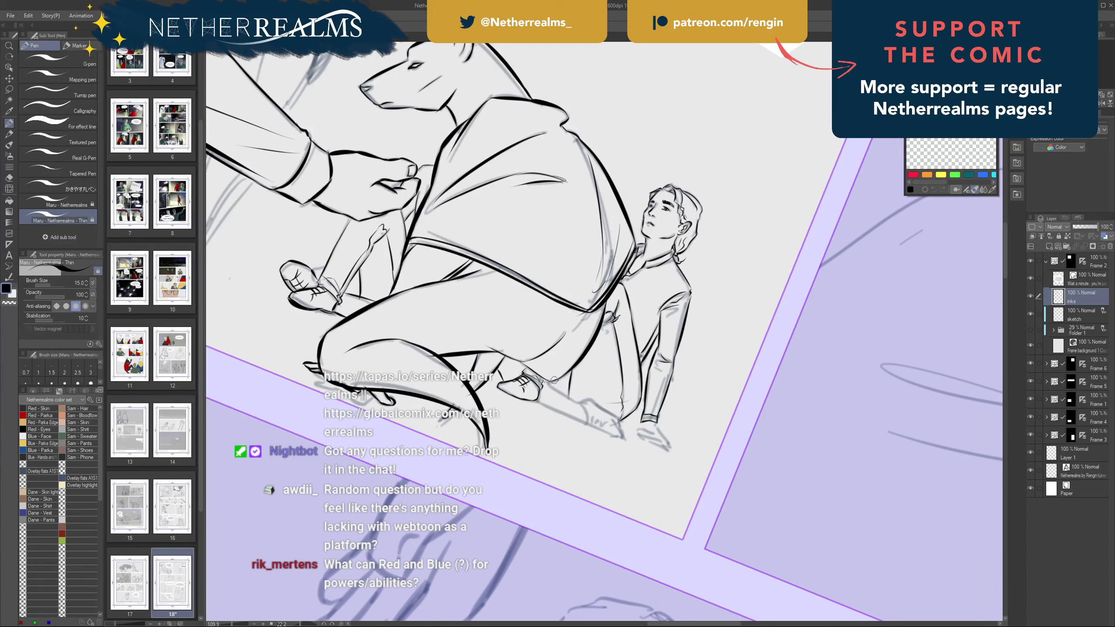
mouse_move(554, 381)
mouse_down()
mouse_move(584, 410)
mouse_move(579, 401)
mouse_move(581, 420)
mouse_move(580, 401)
mouse_move(582, 422)
mouse_move(536, 401)
mouse_up()
mouse_move(617, 417)
mouse_down()
mouse_move(618, 437)
mouse_move(587, 423)
mouse_move(611, 423)
mouse_move(588, 416)
mouse_move(601, 429)
mouse_move(586, 426)
mouse_up()
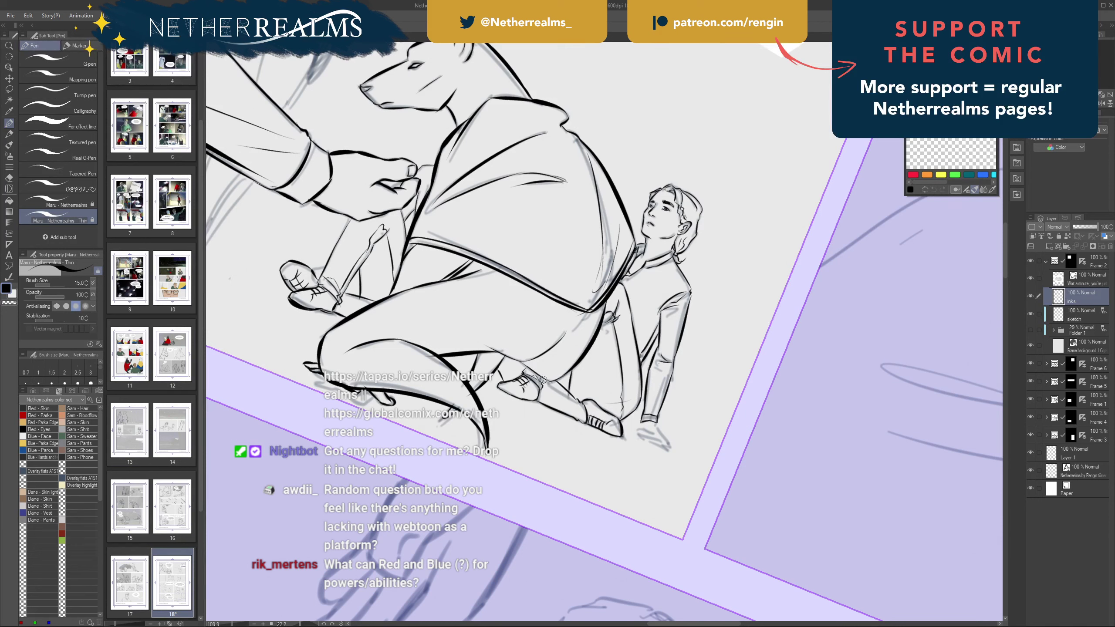
drag(547, 383, 576, 403)
- Ink the fingers of the seated figure's hand resting on the ground
drag(636, 429, 643, 438)
drag(667, 446, 671, 452)
drag(661, 441, 669, 451)
drag(637, 354, 754, 410)
key(ctrl+at)
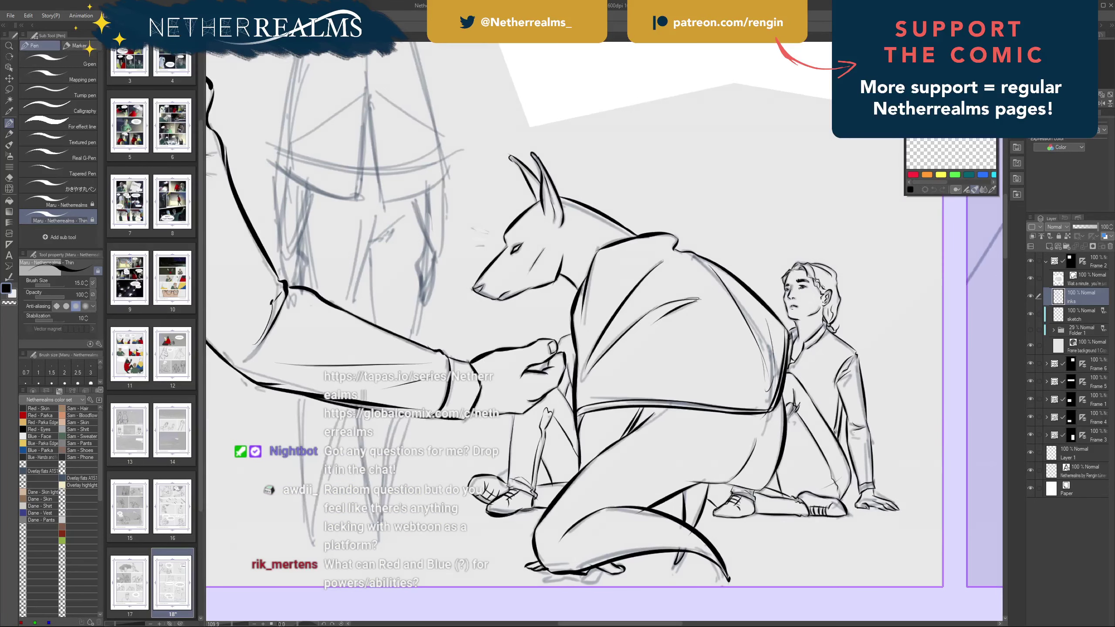
- Add a small fold line to the seated figure's sleeve
drag(838, 384, 856, 398)
drag(830, 300, 913, 280)
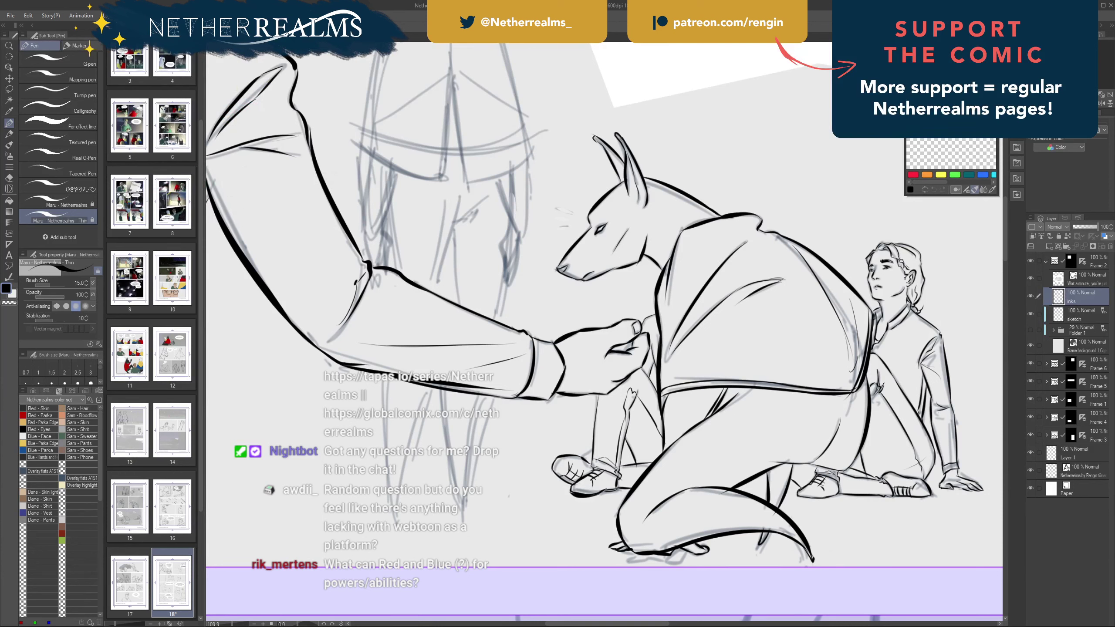
mouse_move(606, 334)
mouse_down()
mouse_move(547, 302)
mouse_move(592, 339)
mouse_up()
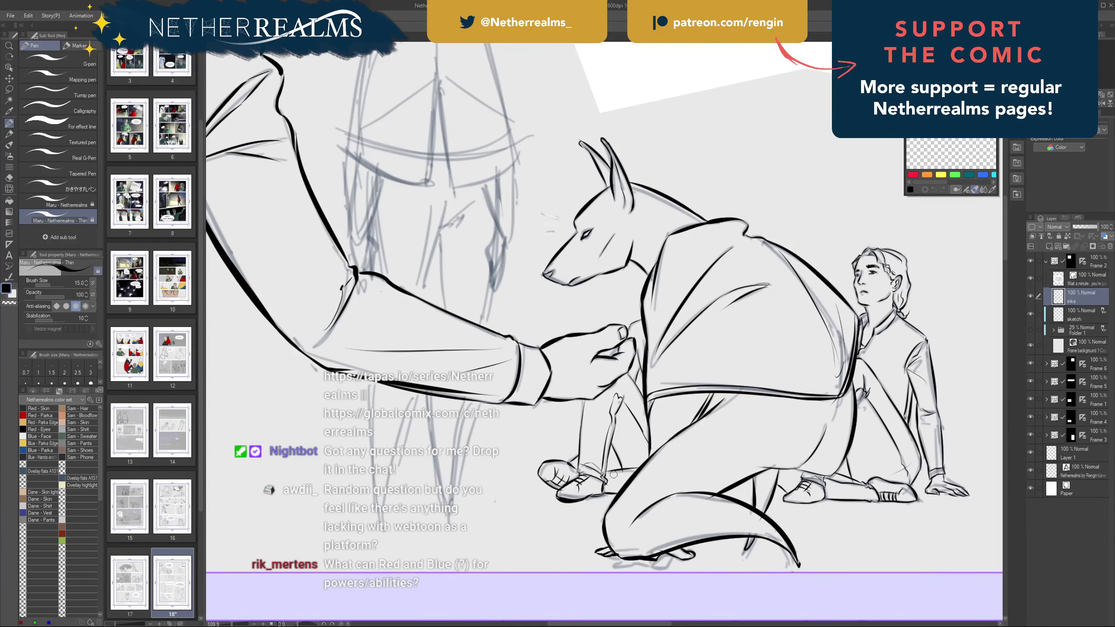
drag(589, 354, 481, 388)
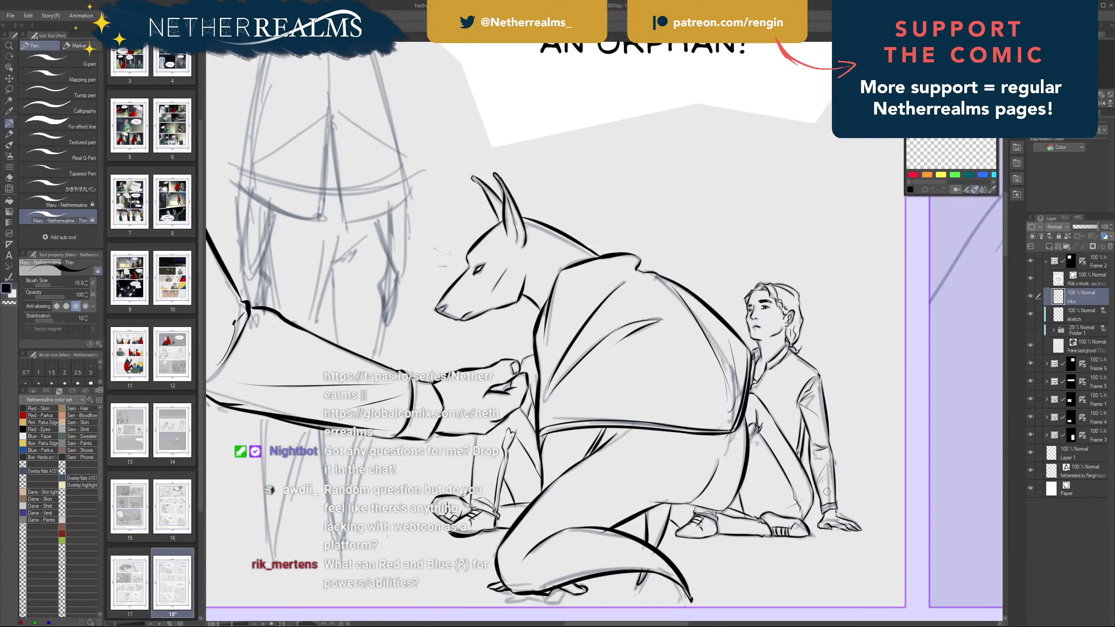
- Ink the rounded top of the standing owl-headed figure's head over the sketch
mouse_move(827, 482)
mouse_down()
mouse_move(921, 507)
mouse_move(937, 459)
mouse_move(943, 477)
mouse_up()
scroll(512, 425, down, 2)
drag(512, 425, 645, 543)
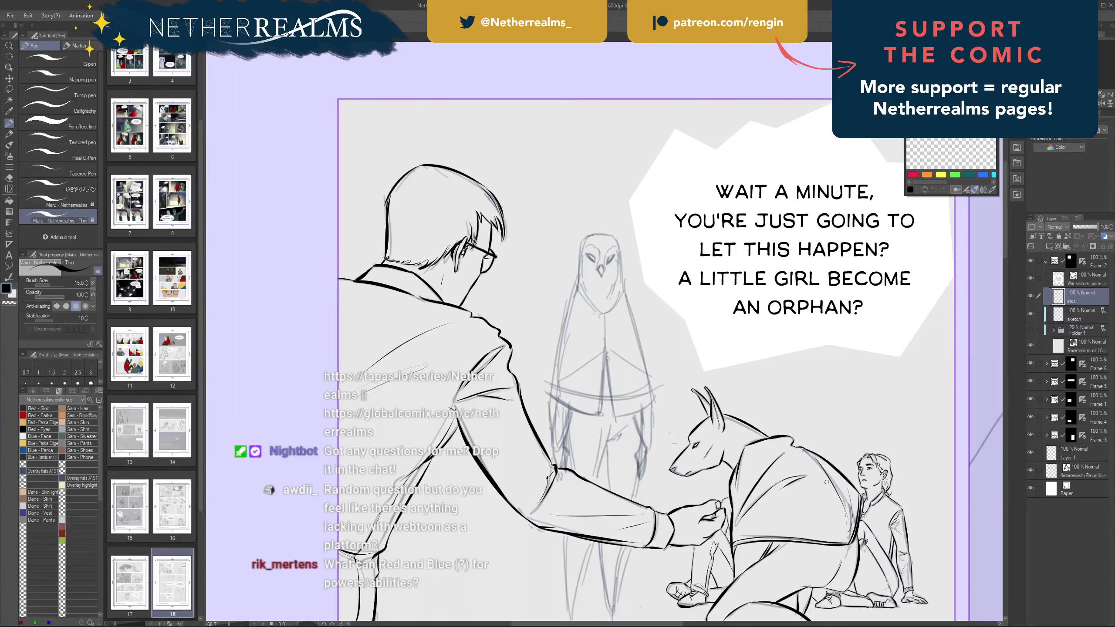
scroll(548, 353, up, 3)
drag(548, 353, 569, 477)
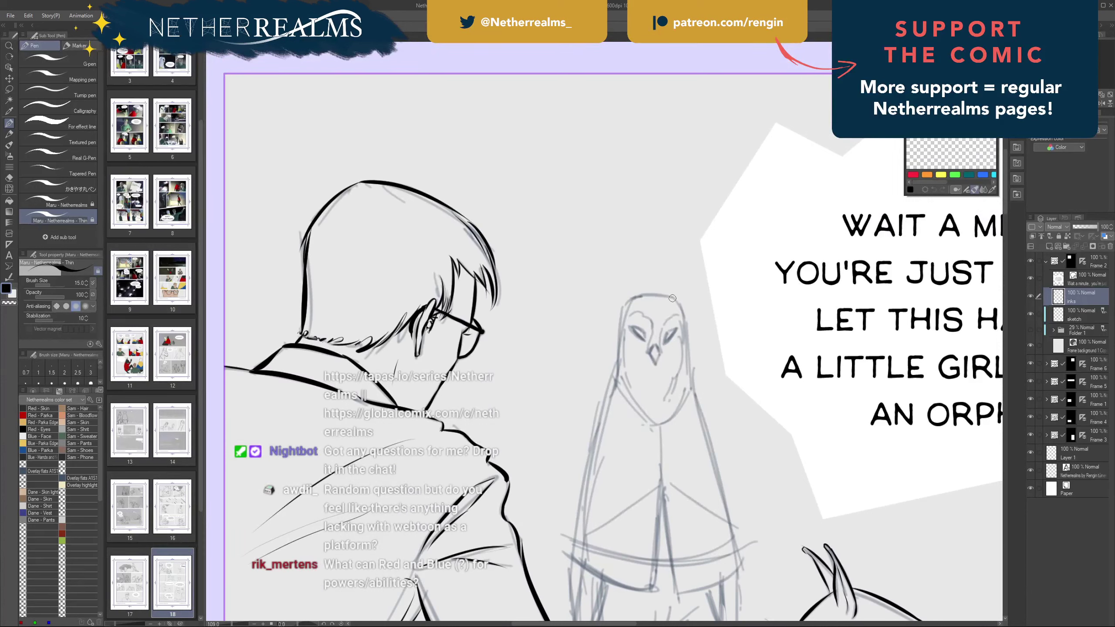
drag(675, 296, 630, 302)
key(ctrl+z)
mouse_move(657, 250)
mouse_down()
mouse_move(662, 271)
mouse_move(627, 268)
mouse_move(639, 263)
mouse_up()
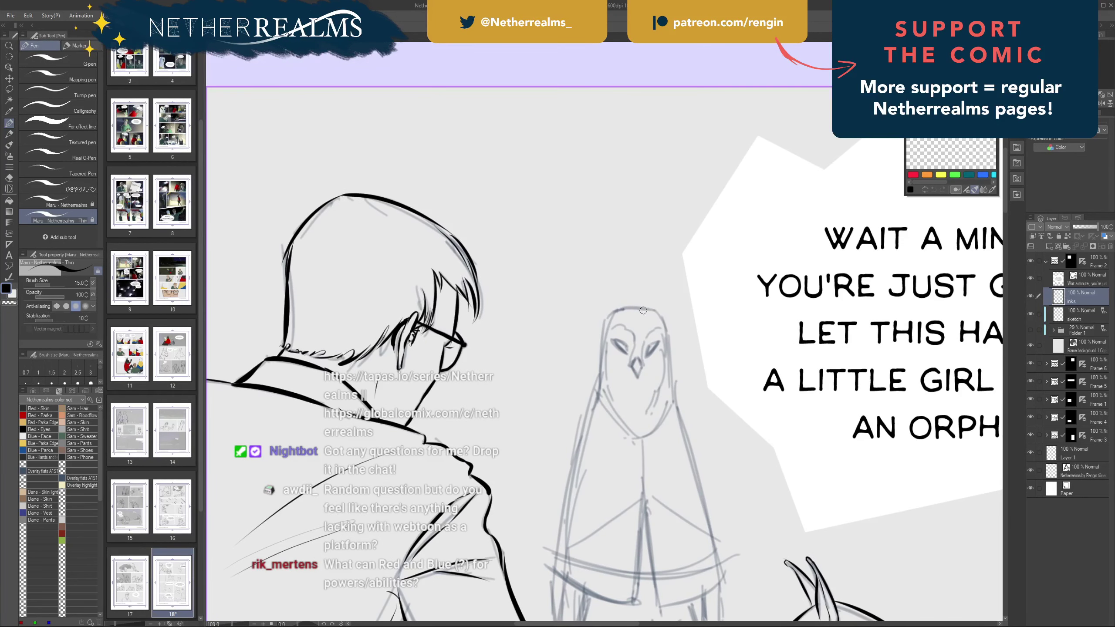
drag(655, 311, 612, 311)
key(ctrl+z)
key(ctrl+z)
drag(646, 234, 590, 191)
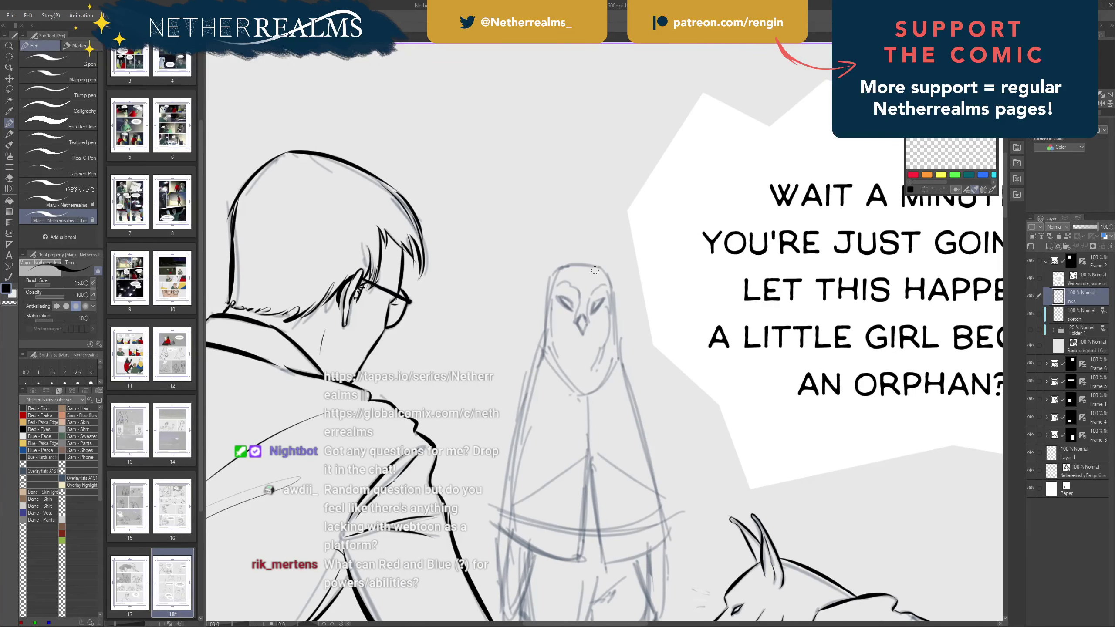
drag(601, 266, 559, 268)
key(ctrl+z)
mouse_move(560, 268)
mouse_down()
mouse_move(608, 276)
mouse_move(601, 267)
mouse_move(615, 302)
mouse_up()
key(ctrl+z)
key(ctrl+z)
key(ctrl+z)
- Ink the two sides of the owl head from the crown down to the neck
drag(600, 267, 619, 357)
key(ctrl+z)
key(ctrl+z)
drag(552, 274, 543, 341)
key(ctrl+z)
drag(551, 273, 540, 352)
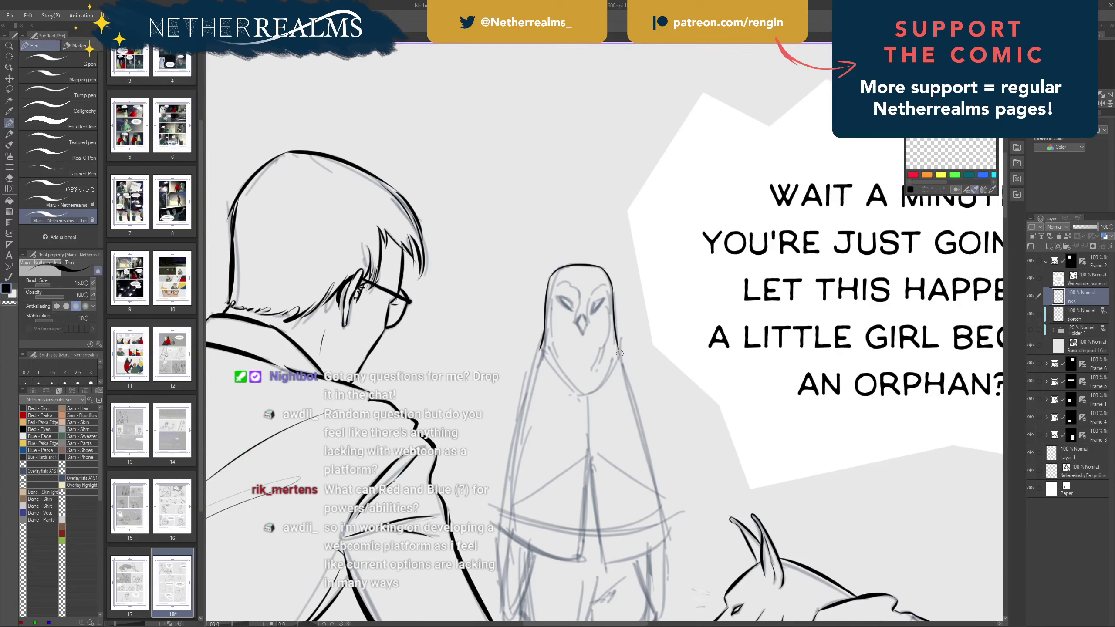
- Ink the scalloped feather ruff around the lower edge of the owl head, meeting in a point at the chest
drag(617, 347, 615, 364)
key(ctrl)
mouse_move(612, 360)
mouse_down()
mouse_move(616, 371)
mouse_move(584, 389)
mouse_up()
drag(571, 382, 548, 348)
drag(604, 377, 586, 399)
mouse_move(562, 254)
mouse_down()
mouse_move(638, 186)
mouse_move(588, 241)
mouse_up()
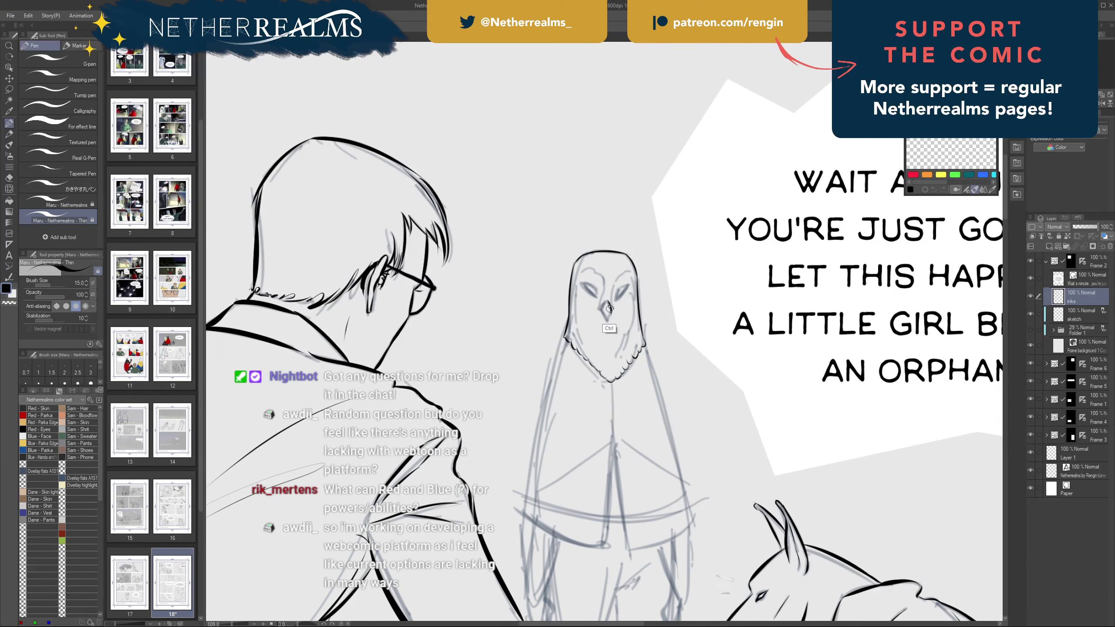
- Ink the owl's beak and the outline of its facial disc with the brows
mouse_move(611, 310)
mouse_down()
mouse_move(609, 324)
mouse_move(600, 311)
mouse_up()
key(ctrl+z)
drag(600, 276, 590, 269)
drag(599, 280, 603, 294)
drag(595, 273, 577, 279)
drag(581, 277, 578, 285)
drag(577, 288, 582, 344)
drag(612, 298, 621, 273)
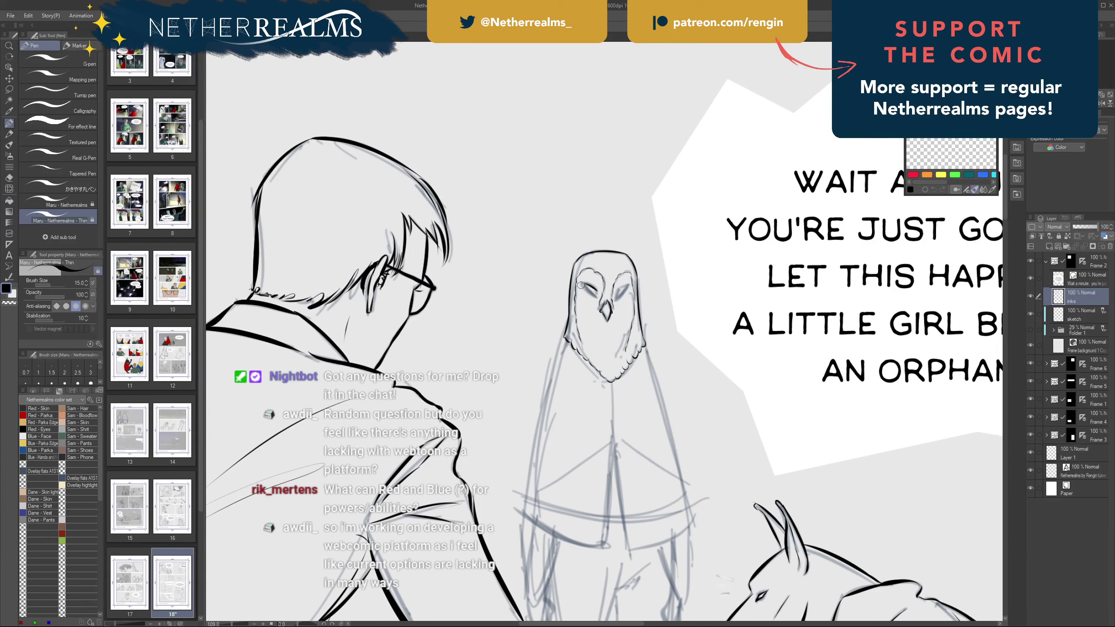
- Ink the owl's two slanted eyes
drag(584, 284, 594, 290)
key(ctrl+z)
key(ctrl+z)
drag(629, 287, 620, 296)
- Increase the inking pen's brush size to 17 for the owl figure's cloak
mouse_move(614, 218)
mouse_down()
mouse_move(623, 104)
mouse_move(648, 122)
mouse_move(622, 85)
mouse_move(609, 87)
mouse_up()
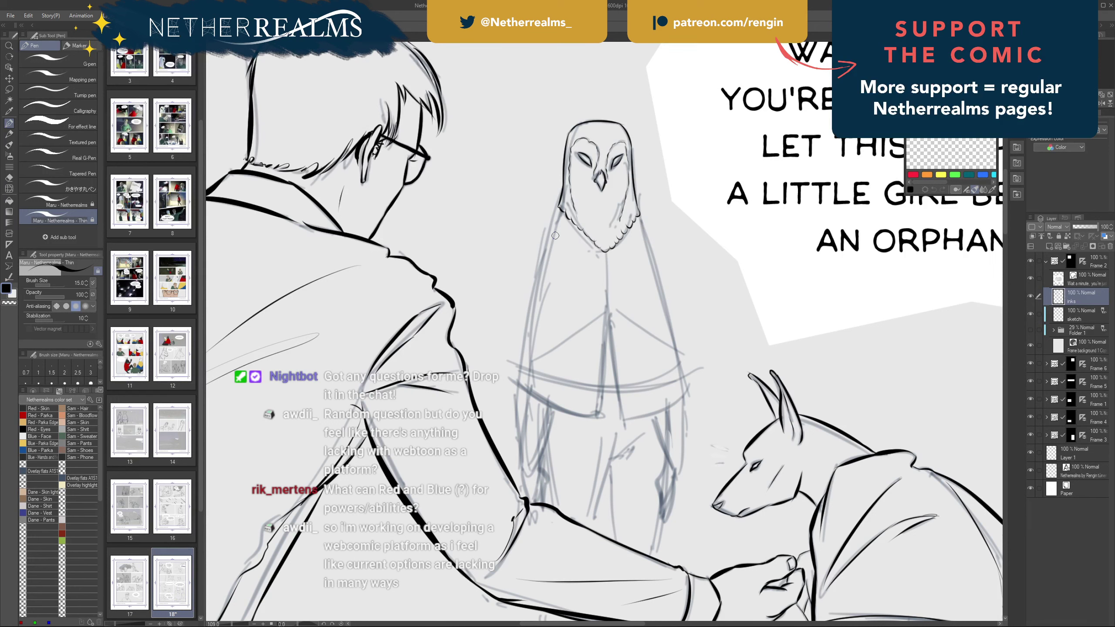
drag(558, 210, 546, 271)
key(ctrl+z)
key(])
click(1031, 296)
click(1032, 296)
key(ctrl+z)
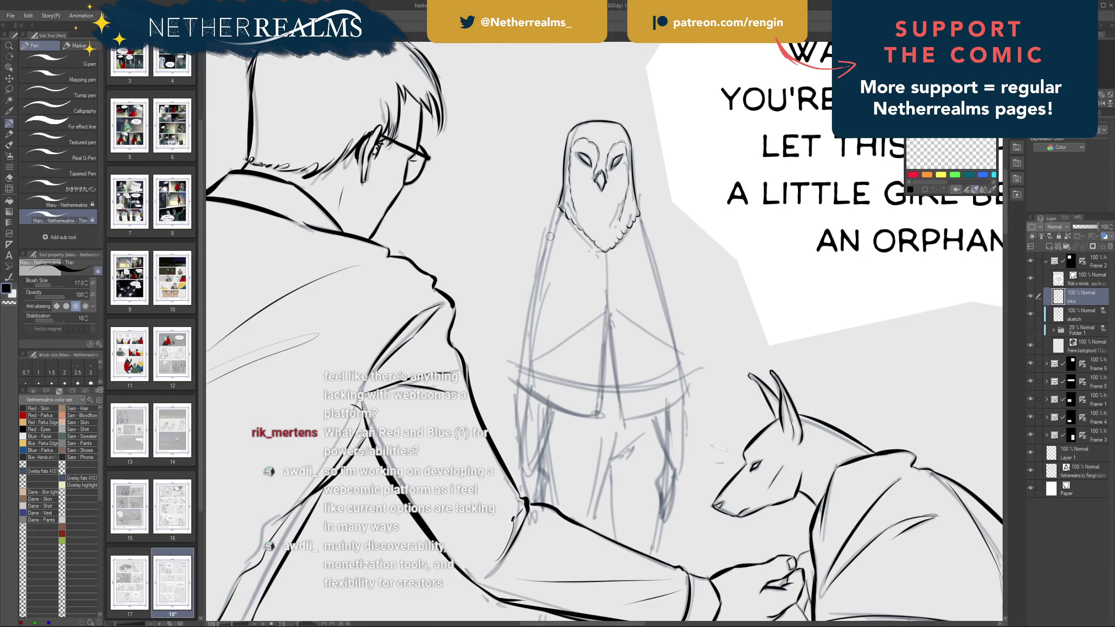
- Ink the left outer edge of the owl figure's cloak, curving from the neck down to the hem
drag(559, 209, 530, 373)
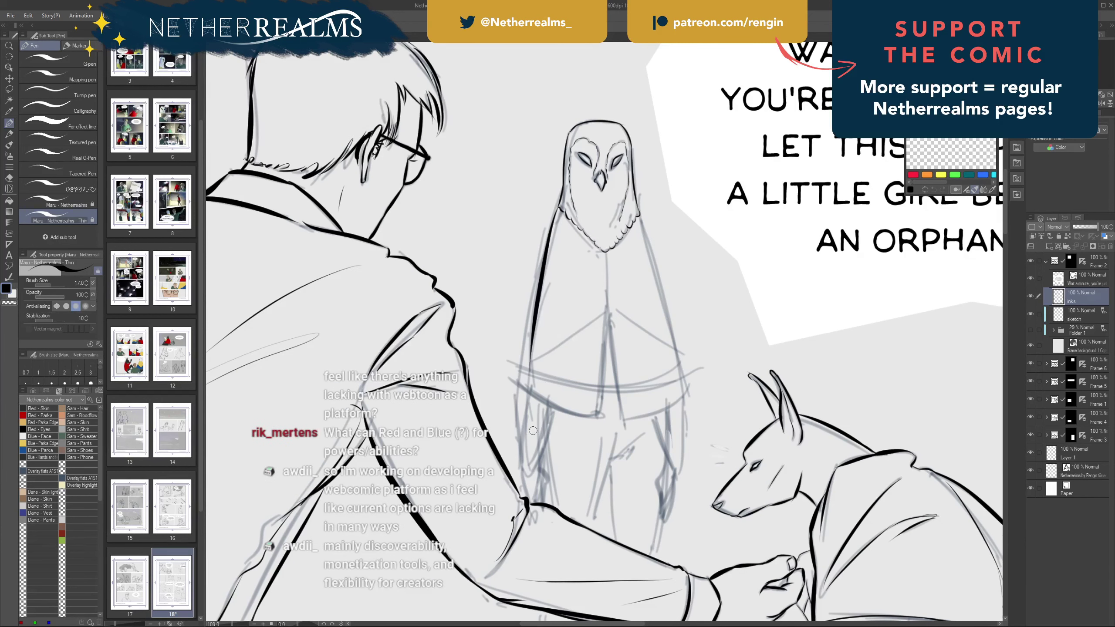
key(ctrl+z)
drag(559, 209, 530, 400)
key(ctrl+z)
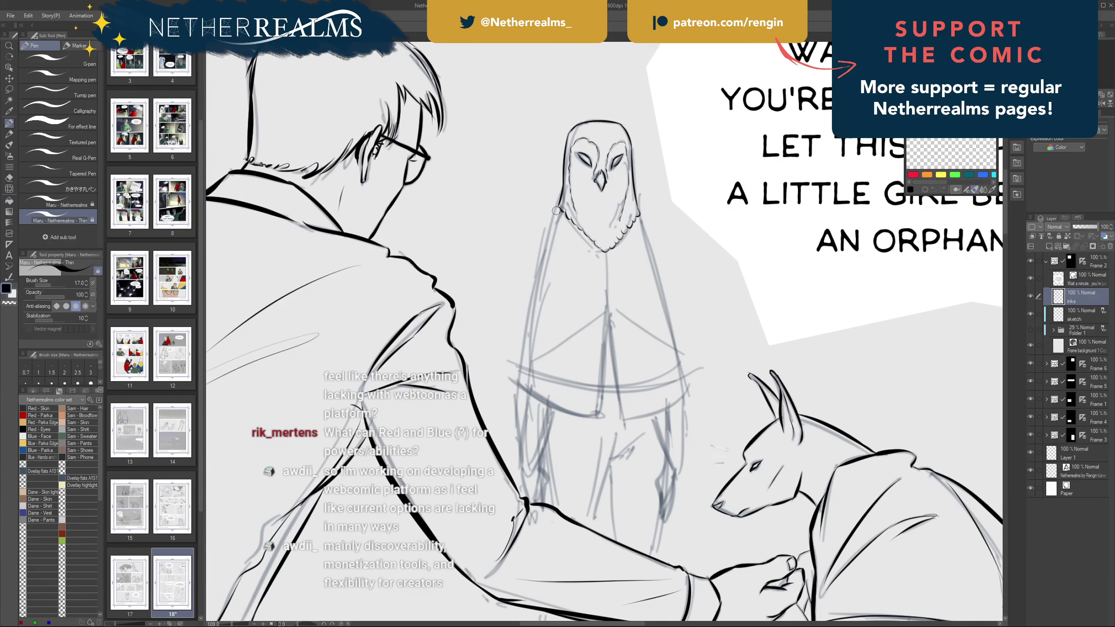
drag(560, 207, 513, 386)
key(ctrl+z)
drag(555, 212, 511, 422)
key(ctrl+z)
drag(556, 213, 516, 429)
key(ctrl+z)
drag(555, 213, 517, 383)
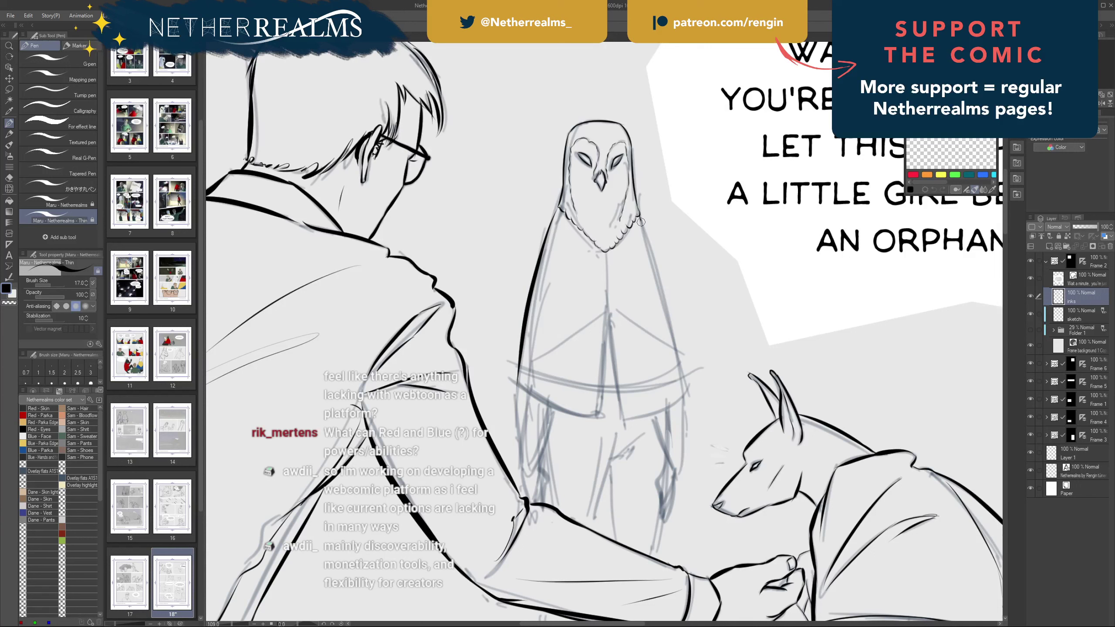
- Ink the right outer edge of the cloak from the neck down to the hem
drag(640, 219, 680, 354)
key(ctrl+z)
drag(639, 214, 679, 385)
key(ctrl+z)
drag(640, 217, 683, 384)
key(ctrl+z)
mouse_move(640, 214)
mouse_down()
mouse_move(685, 402)
mouse_move(671, 313)
mouse_move(679, 354)
mouse_up()
key(ctrl+z)
drag(685, 396, 678, 352)
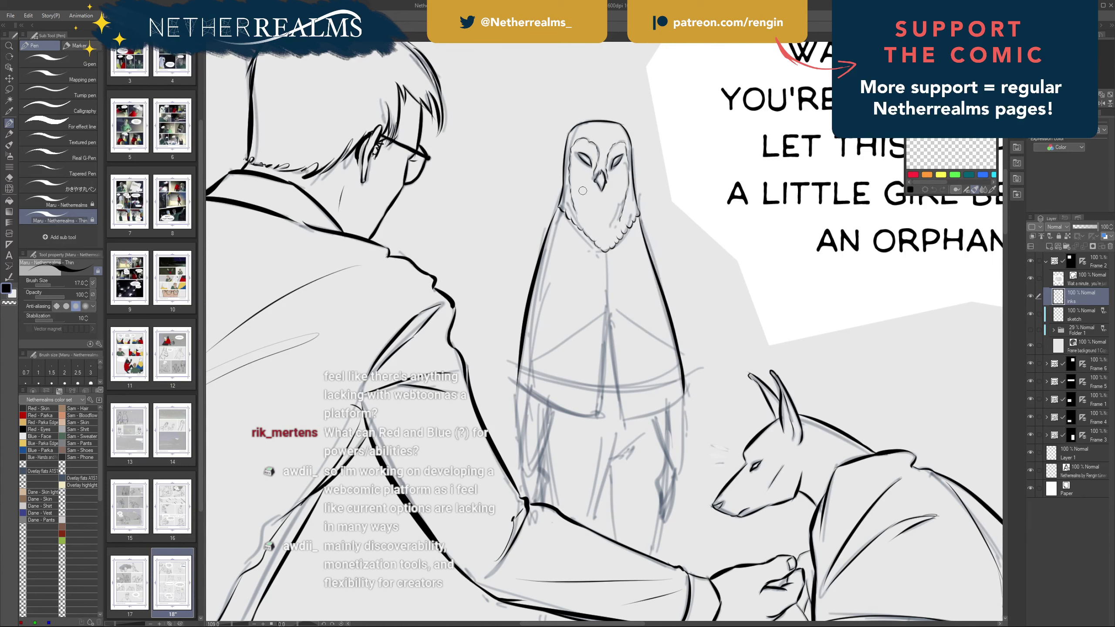
- Ink the left half of the cloak's hem, curving from the outer edge to the front opening
mouse_move(599, 416)
mouse_down()
mouse_move(517, 382)
mouse_move(581, 415)
mouse_up()
key(ctrl+z)
key(ctrl+z)
drag(518, 380, 596, 421)
key(ctrl+z)
drag(518, 382, 594, 415)
key(ctrl+z)
drag(517, 382, 585, 418)
- Ink the left edge of the cloak's front opening from the chest down to the hem
mouse_move(573, 416)
mouse_down()
mouse_move(598, 416)
mouse_move(582, 415)
mouse_move(603, 388)
mouse_up()
key(ctrl+z)
key(ctrl+z)
drag(609, 309, 603, 389)
key(ctrl+z)
drag(608, 309, 599, 415)
key(ctrl+z)
key(ctrl+z)
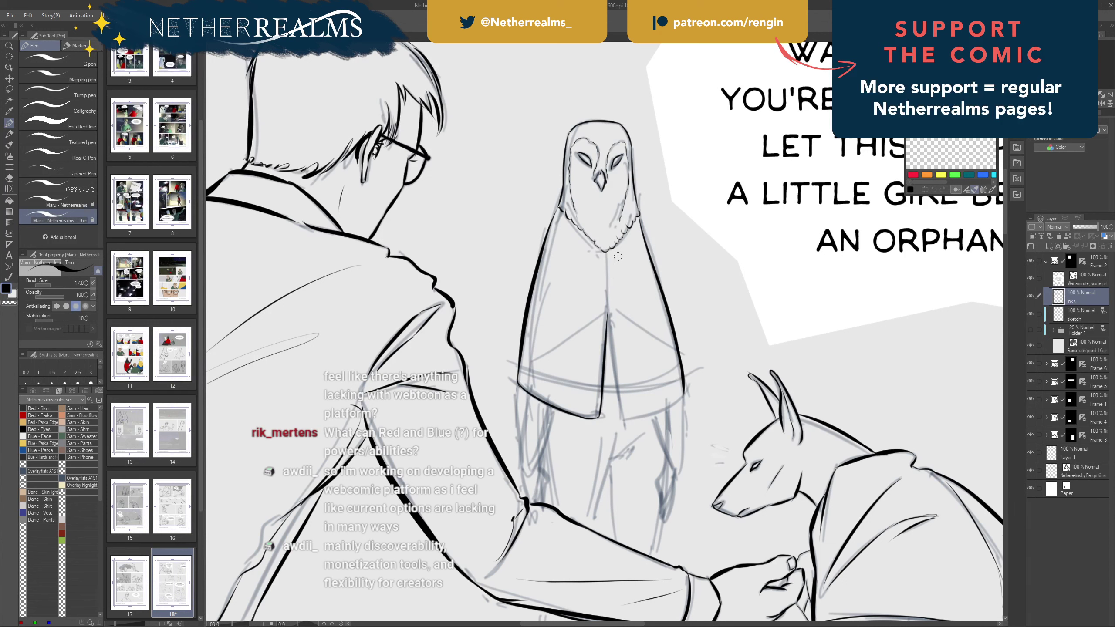
- Ink the right edge of the cloak's front opening down to the hem
drag(608, 314, 622, 405)
key(ctrl+z)
drag(608, 315, 620, 404)
key(ctrl+z)
drag(608, 312, 622, 408)
drag(613, 355, 618, 411)
key(ctrl+z)
drag(611, 355, 626, 429)
key(ctrl+z)
- Ink the right half of the cloak's hem from the outer edge to the front opening
drag(681, 390, 626, 422)
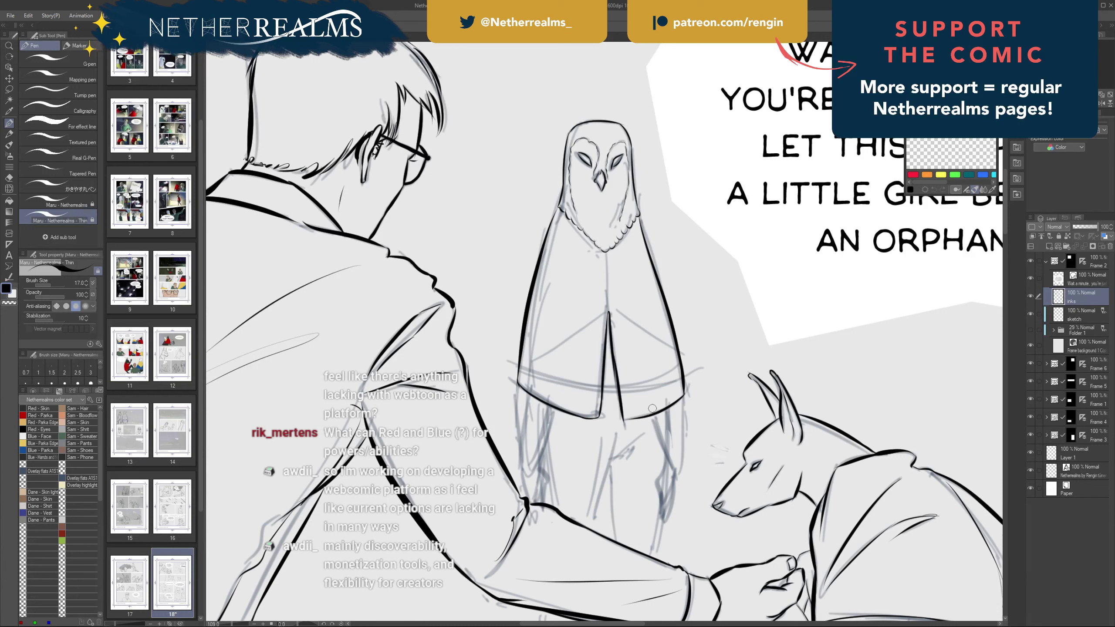
key(ctrl+z)
drag(681, 390, 623, 422)
key(ctrl+z)
drag(683, 389, 624, 419)
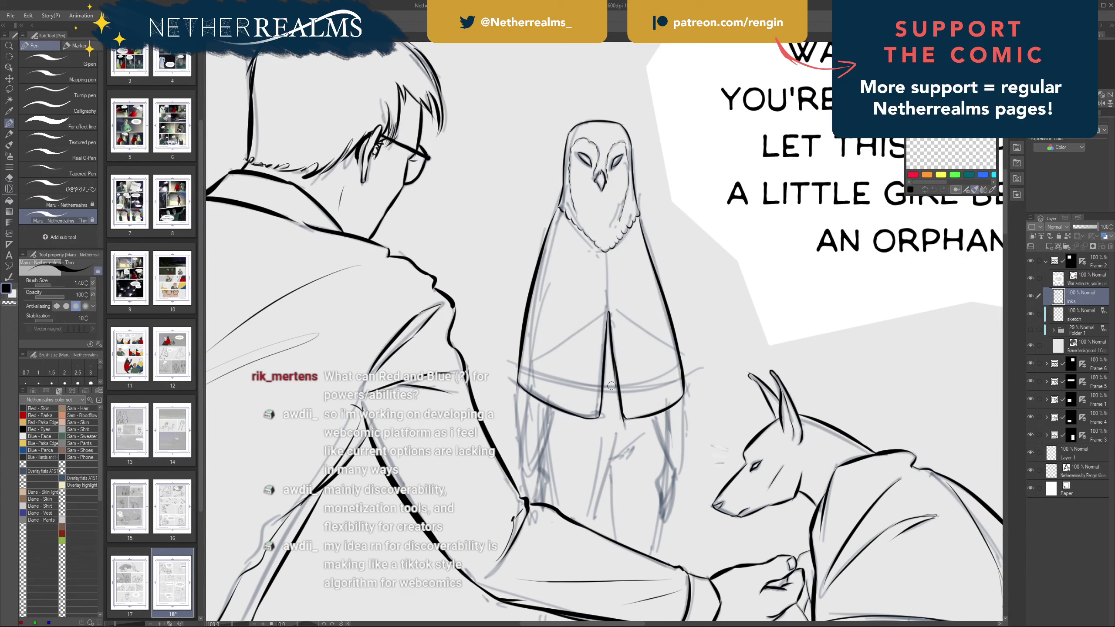
key(e)
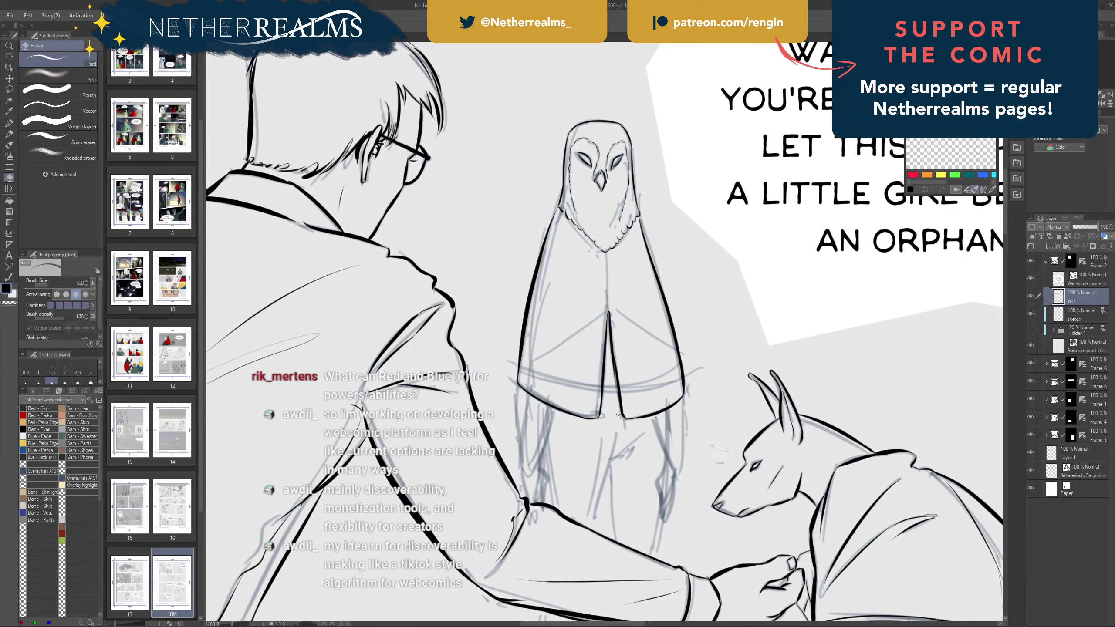
key(p)
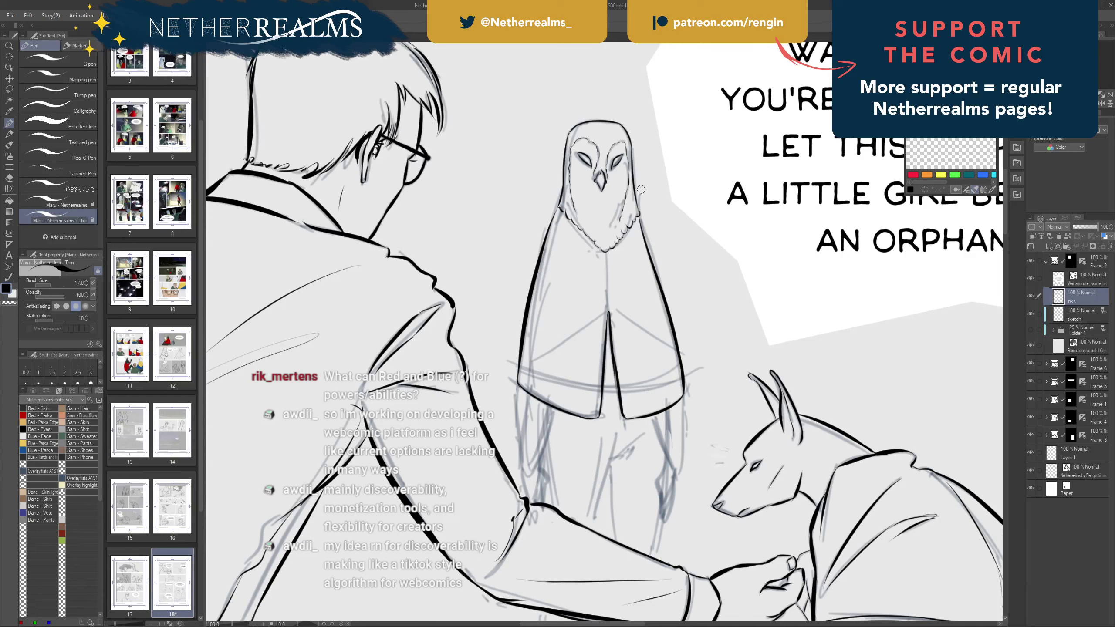
- Ink a zigzag feathered edge across both halves of the cloak, descending from the top of the front opening
drag(613, 300, 583, 313)
key(ctrl+z)
key(ctrl+z)
drag(585, 316, 526, 331)
key(ctrl+z)
drag(614, 303, 634, 318)
key(ctrl+z)
drag(626, 315, 674, 340)
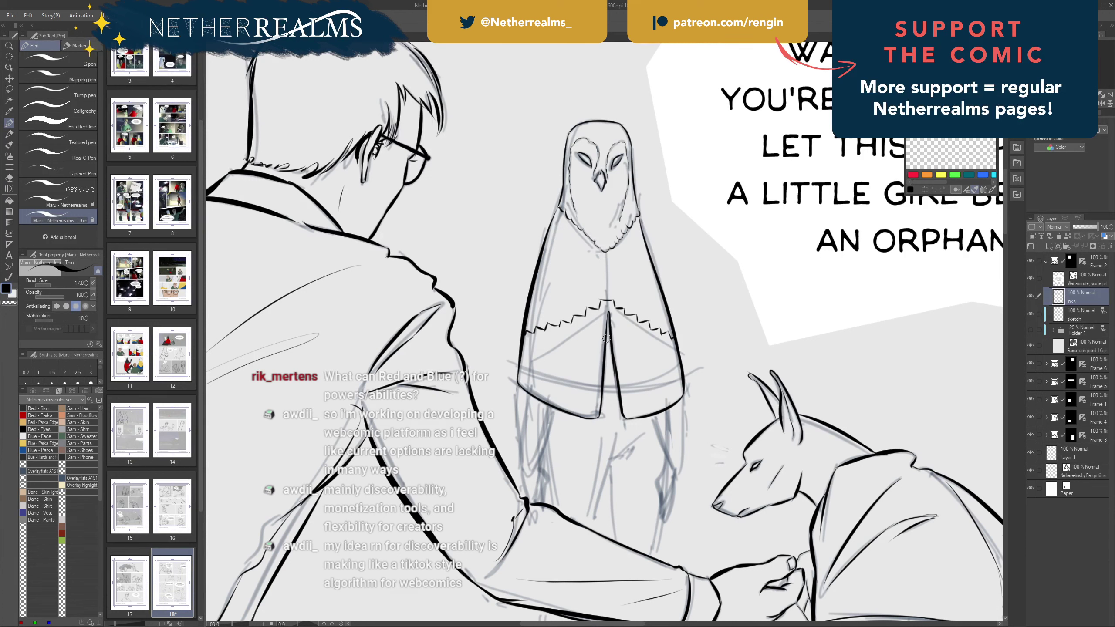
- Ink a second line alongside the left edge of the cloak's front opening
drag(607, 309, 599, 411)
key(ctrl+z)
drag(608, 309, 600, 398)
key(ctrl+z)
drag(609, 307, 599, 403)
key(ctrl+z)
drag(607, 310, 598, 407)
key(ctrl+z)
drag(604, 322, 598, 403)
key(ctrl+z)
drag(606, 311, 595, 413)
key(ctrl+z)
drag(606, 310, 596, 410)
- Try additional border strokes along both edges of the cloak's front opening
drag(609, 309, 623, 388)
key(ctrl+z)
mouse_move(609, 310)
mouse_down()
mouse_move(628, 414)
mouse_move(519, 380)
mouse_move(597, 420)
mouse_up()
key(ctrl+z)
key(ctrl+z)
mouse_move(520, 380)
mouse_down()
mouse_move(595, 416)
mouse_move(577, 412)
mouse_up()
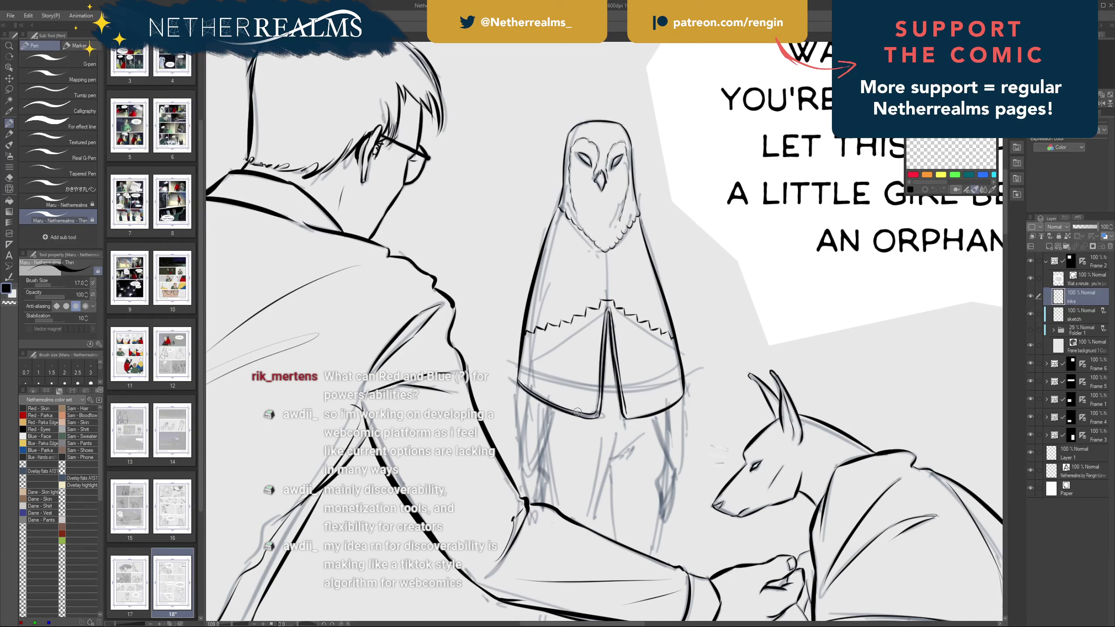
mouse_move(682, 390)
mouse_down()
mouse_move(629, 414)
mouse_move(673, 403)
mouse_move(651, 409)
mouse_up()
key(ctrl+z)
key(ctrl+z)
key(ctrl+z)
key(ctrl+z)
- Ink the outer edges of both of the owl figure's sleeves, extending below the cloak's hem
mouse_move(698, 353)
mouse_down()
mouse_move(704, 293)
mouse_move(764, 298)
mouse_move(743, 313)
mouse_up()
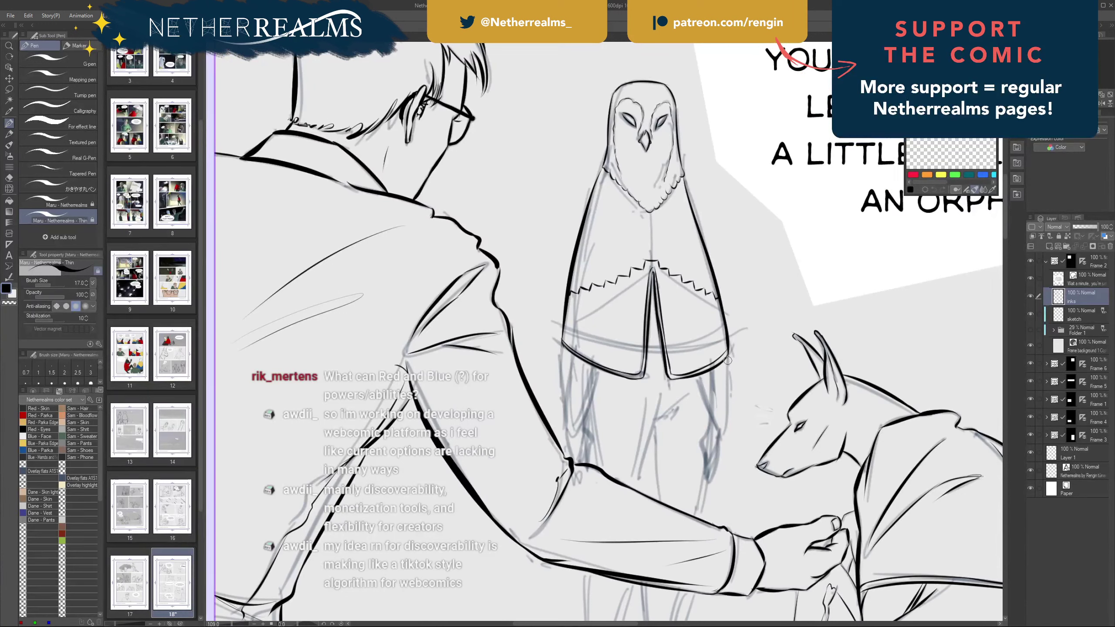
drag(727, 350, 720, 439)
key(ctrl+z)
drag(729, 353, 721, 446)
drag(561, 348, 567, 432)
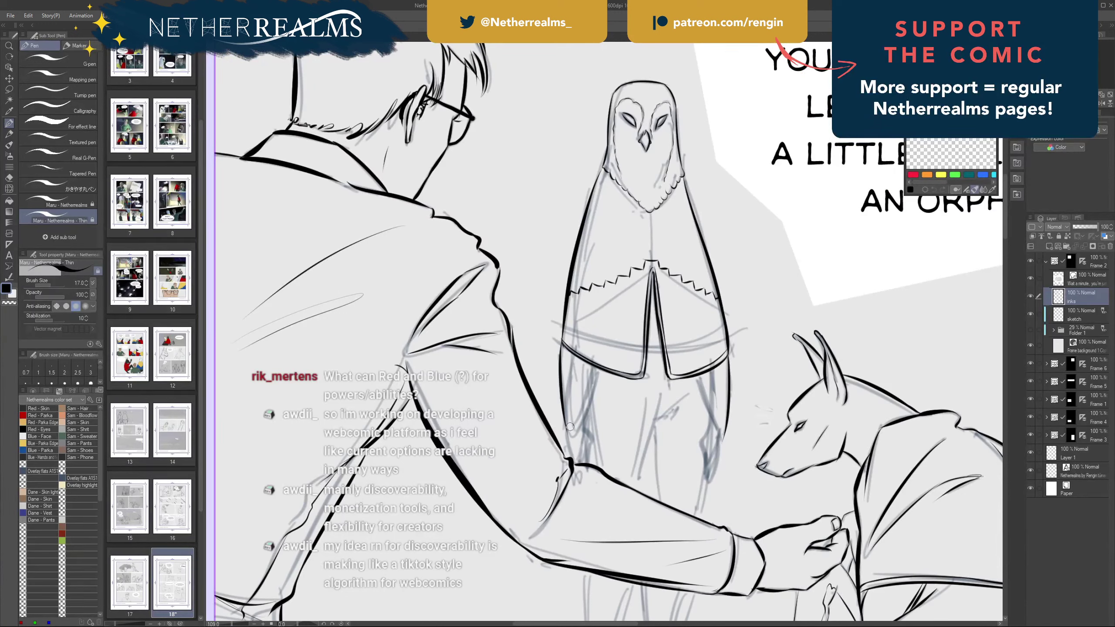
key(ctrl+z)
drag(562, 345, 566, 433)
- Ink the inner edge of the left sleeve, curving from beneath the cloak's hem to the sleeve's lower tip
drag(597, 373, 568, 445)
key(ctrl+z)
drag(599, 368, 567, 440)
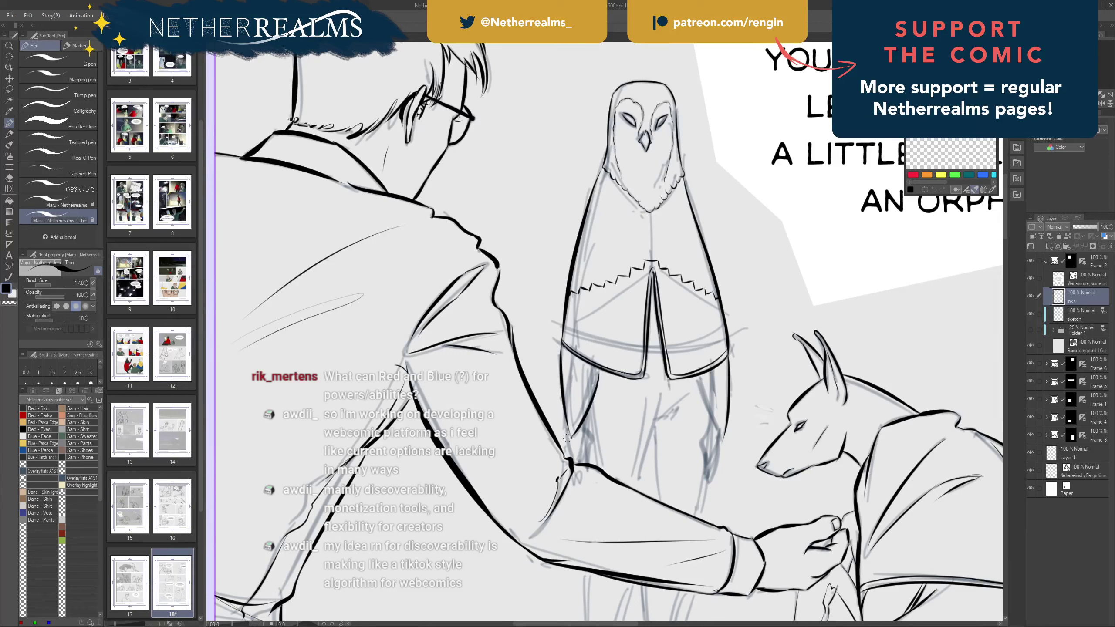
key(ctrl+z)
drag(599, 368, 569, 444)
key(ctrl+z)
drag(598, 370, 565, 453)
key(ctrl+z)
key(ctrl+z)
drag(599, 368, 566, 452)
key(ctrl+z)
drag(600, 368, 566, 440)
- Redraw the left sleeve's outer edge from the cloak's hem down to meet the inner edge
drag(562, 344, 566, 433)
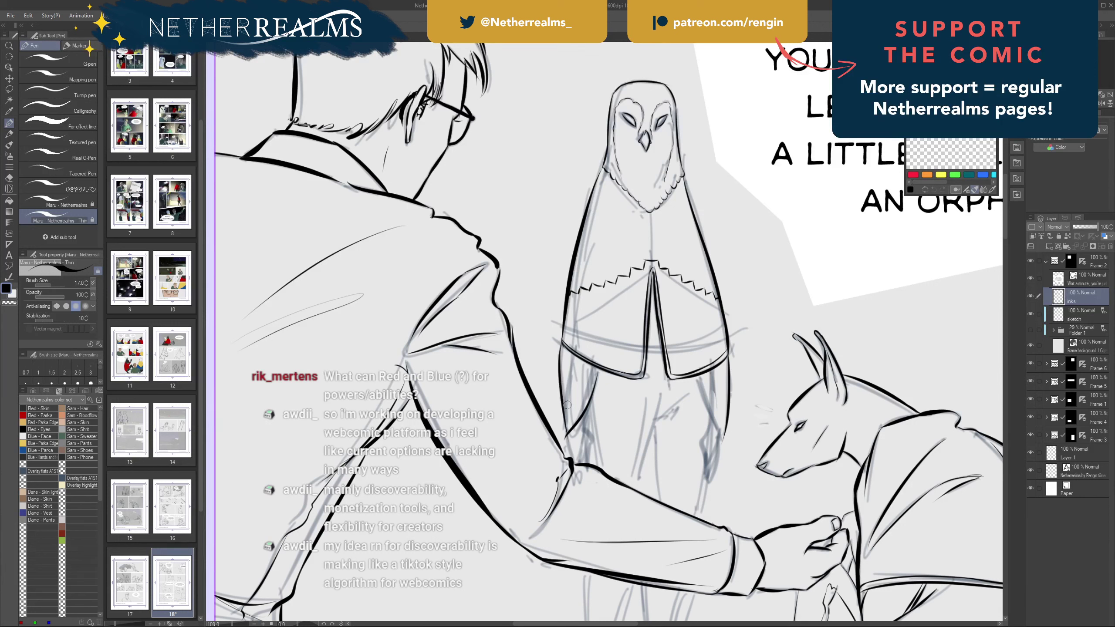
key(ctrl+z)
drag(561, 345, 568, 446)
key(ctrl+z)
drag(562, 343, 571, 448)
drag(589, 334, 592, 389)
drag(562, 428, 530, 367)
scroll(555, 443, down, 1)
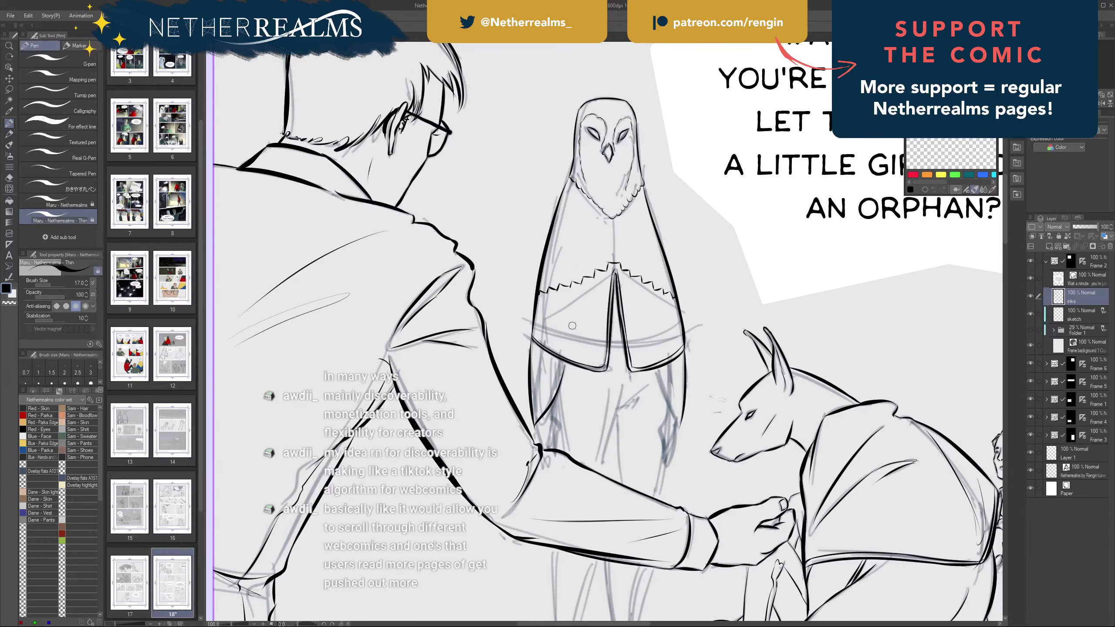
- Try an ink stroke for the owl figure's left hand at the lower tip of the sleeve
drag(572, 326, 556, 245)
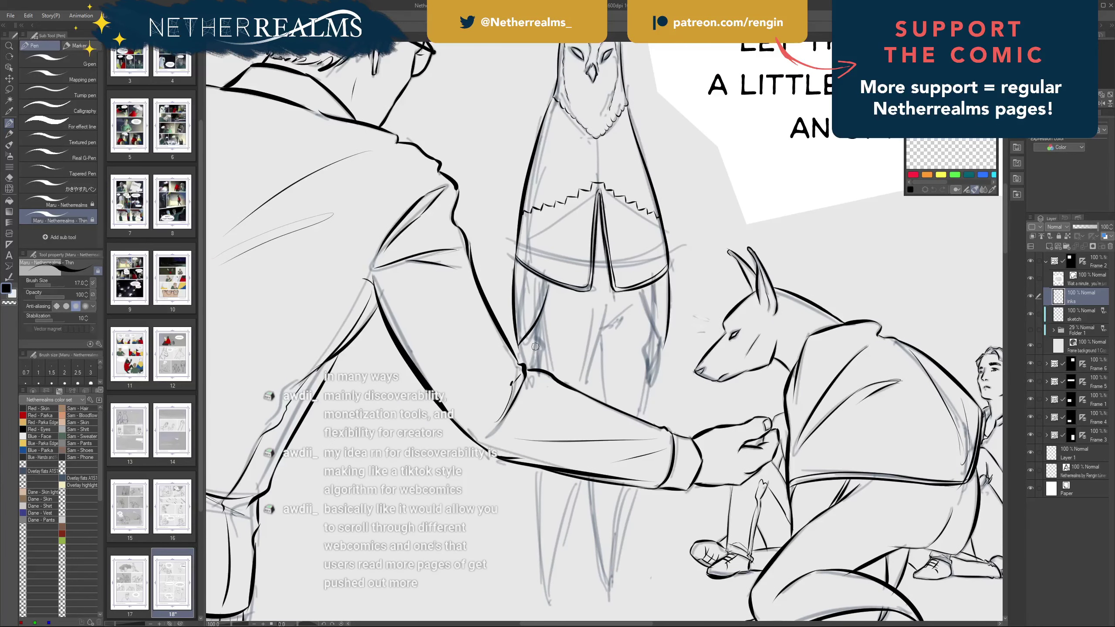
drag(534, 329, 539, 368)
key(ctrl+z)
key(ctrl+z)
- Ink the inner edge of the owl figure's right sleeve, curving from the cloak's hem toward the sleeve's tip
drag(641, 290, 661, 345)
key(ctrl+z)
drag(642, 290, 663, 339)
key(ctrl+z)
drag(641, 290, 665, 354)
key(ctrl+z)
drag(642, 289, 661, 347)
drag(642, 291, 670, 353)
key(ctrl+z)
drag(642, 290, 668, 350)
key(ctrl+z)
drag(642, 290, 663, 337)
- Ink the owl figure's left hand where it hangs out of the sleeve beside the foreground man's elbow
mouse_move(662, 268)
mouse_down()
mouse_move(779, 274)
mouse_move(759, 248)
mouse_up()
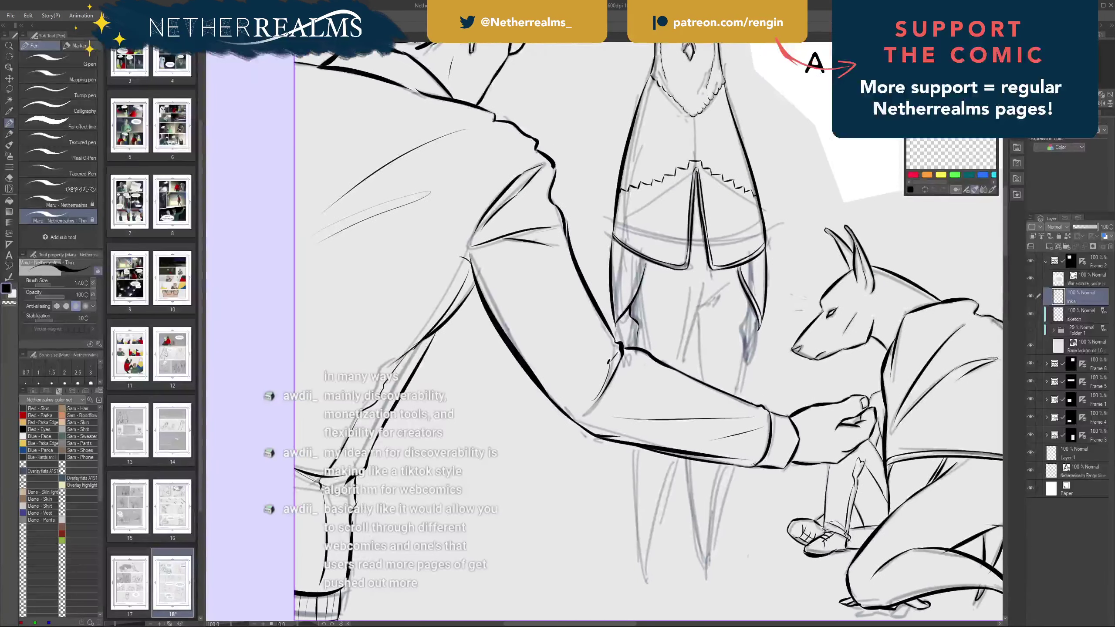
drag(659, 303, 626, 335)
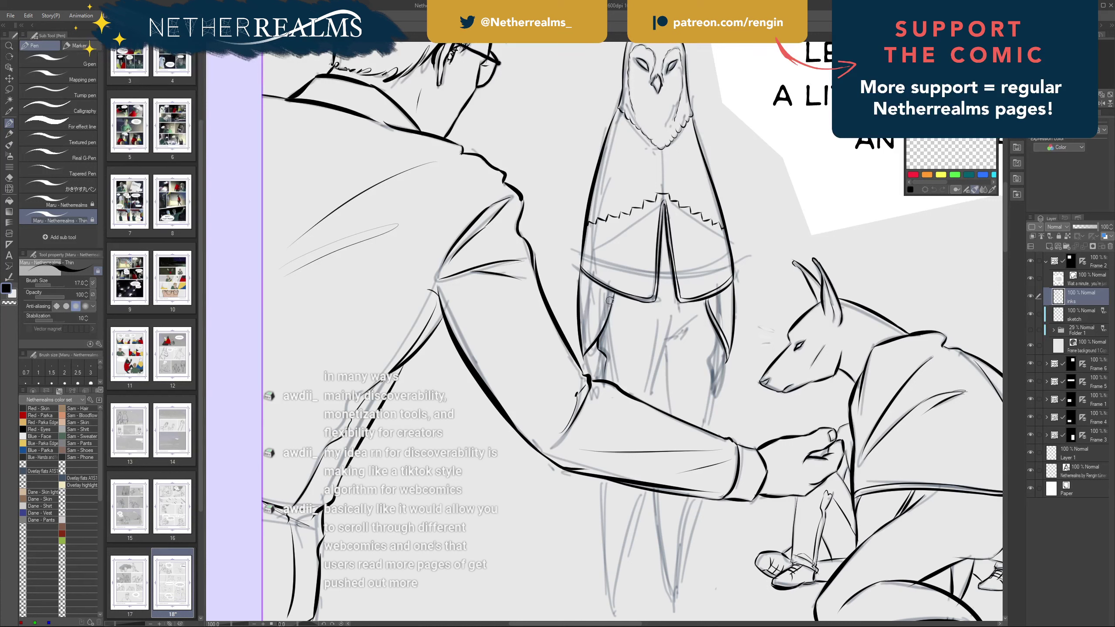
drag(610, 297, 581, 356)
key(ctrl+z)
key(ctrl+z)
key(ctrl+z)
key(ctrl+z)
drag(582, 357, 588, 380)
key(ctrl+z)
mouse_move(620, 289)
mouse_down()
mouse_move(533, 298)
mouse_move(616, 283)
mouse_up()
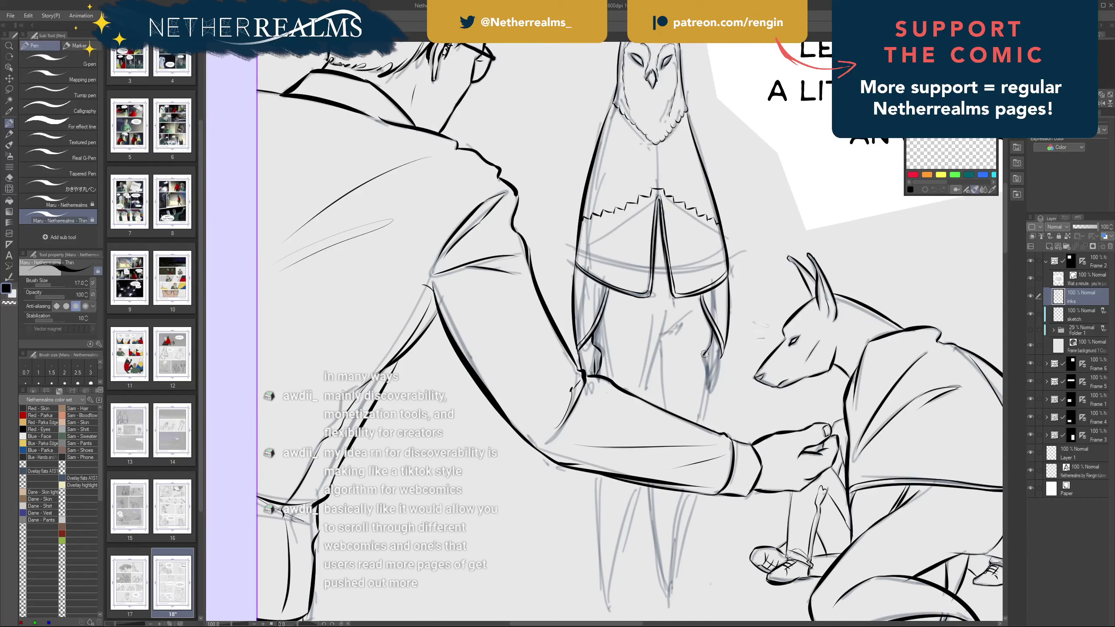
- Ink the owl figure's right hand at the lower opening of the right sleeve
mouse_move(705, 375)
mouse_down()
mouse_move(717, 374)
mouse_move(719, 349)
mouse_move(706, 396)
mouse_up()
key(ctrl+z)
key(ctrl+z)
key(ctrl+z)
- Ink the owl figure's upper legs, with the crotch fold and inner thigh lines down to the foreground arm
drag(749, 326, 743, 288)
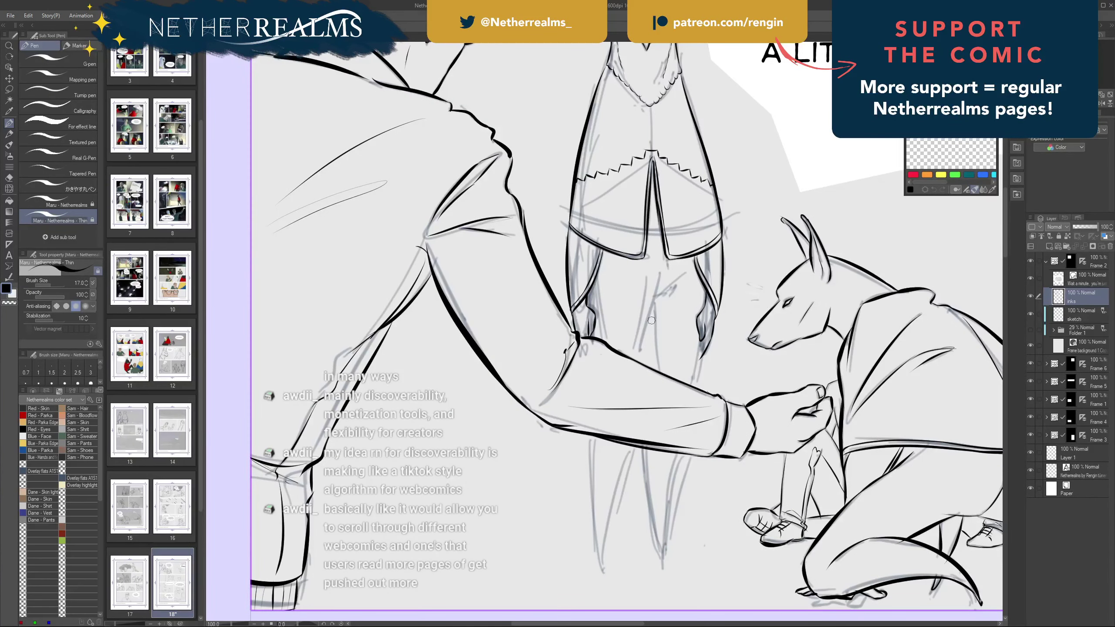
mouse_move(680, 278)
mouse_down()
mouse_move(653, 300)
mouse_move(653, 286)
mouse_move(633, 356)
mouse_up()
key(ctrl+z)
drag(650, 309, 658, 371)
key(ctrl+z)
mouse_move(653, 329)
mouse_down()
mouse_move(655, 371)
mouse_move(708, 353)
mouse_move(696, 381)
mouse_up()
key(ctrl+z)
key(ctrl+z)
key(ctrl+z)
drag(705, 342, 693, 386)
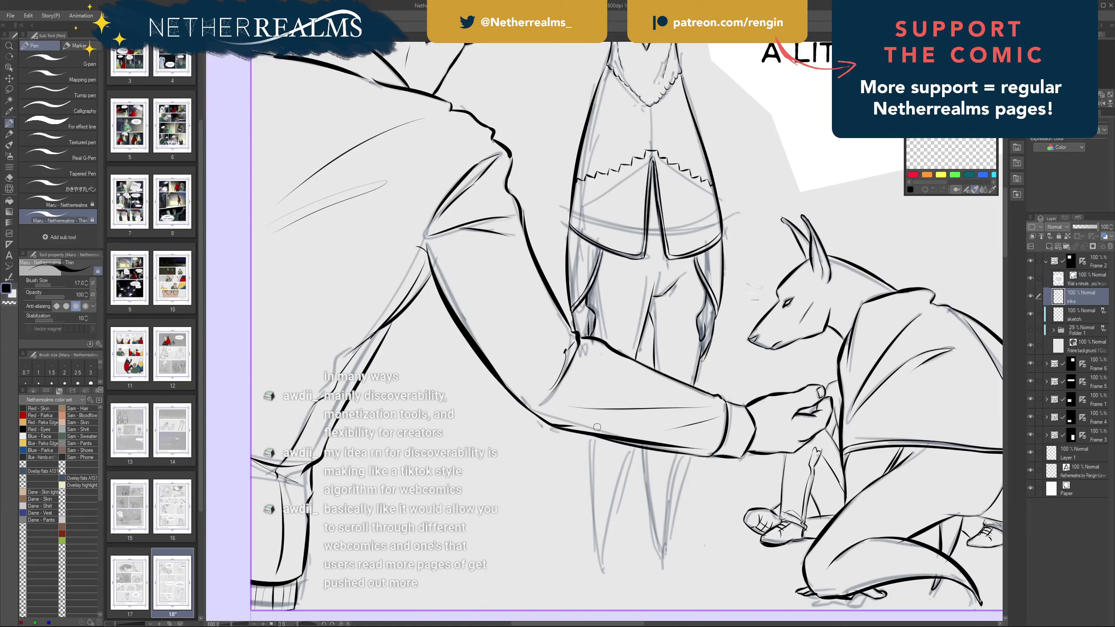
- Ink both edges of the owl figure's left lower leg, tapering from beneath the foreground arm to a pointed end
drag(624, 454, 604, 556)
key(ctrl+z)
drag(624, 448, 602, 566)
key(ctrl+z)
drag(621, 443, 603, 536)
key(ctrl+z)
mouse_move(619, 444)
mouse_down()
mouse_move(604, 511)
mouse_move(611, 480)
mouse_move(607, 571)
mouse_up()
key(ctrl+z)
key(ctrl+z)
drag(620, 444, 601, 569)
drag(588, 433, 601, 570)
key(ctrl+z)
drag(588, 436, 596, 569)
key(ctrl+z)
drag(594, 528, 595, 569)
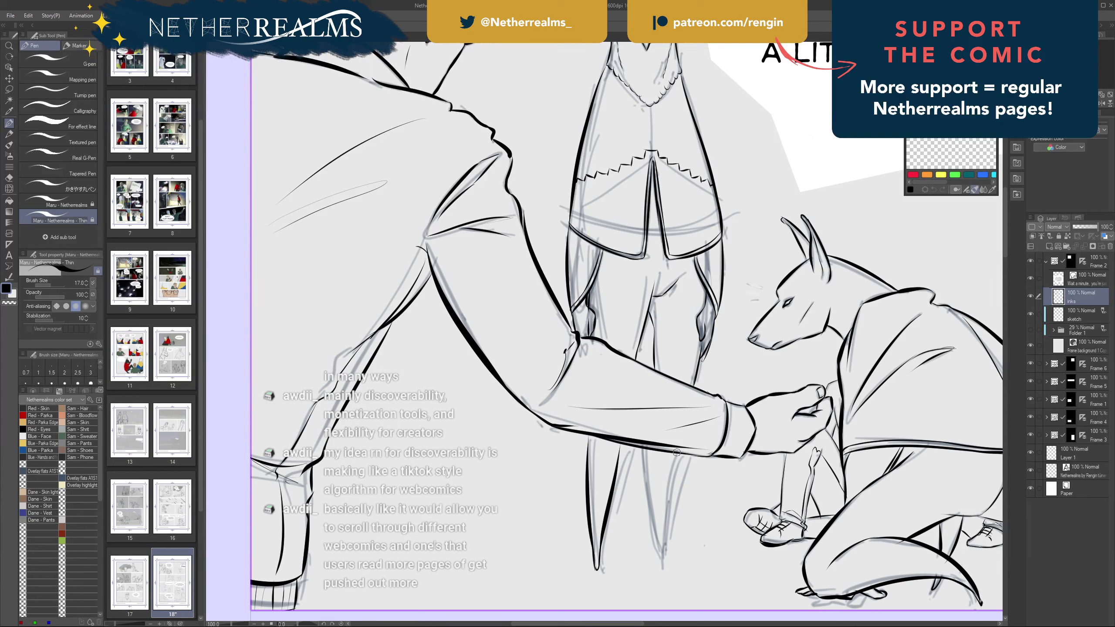
- Ink both edges of the owl figure's right lower leg, tapering from beneath the foreground arm to its tip
drag(677, 452, 661, 562)
key(ctrl+z)
drag(678, 454, 664, 565)
key(ctrl+z)
drag(677, 453, 659, 560)
drag(647, 453, 659, 559)
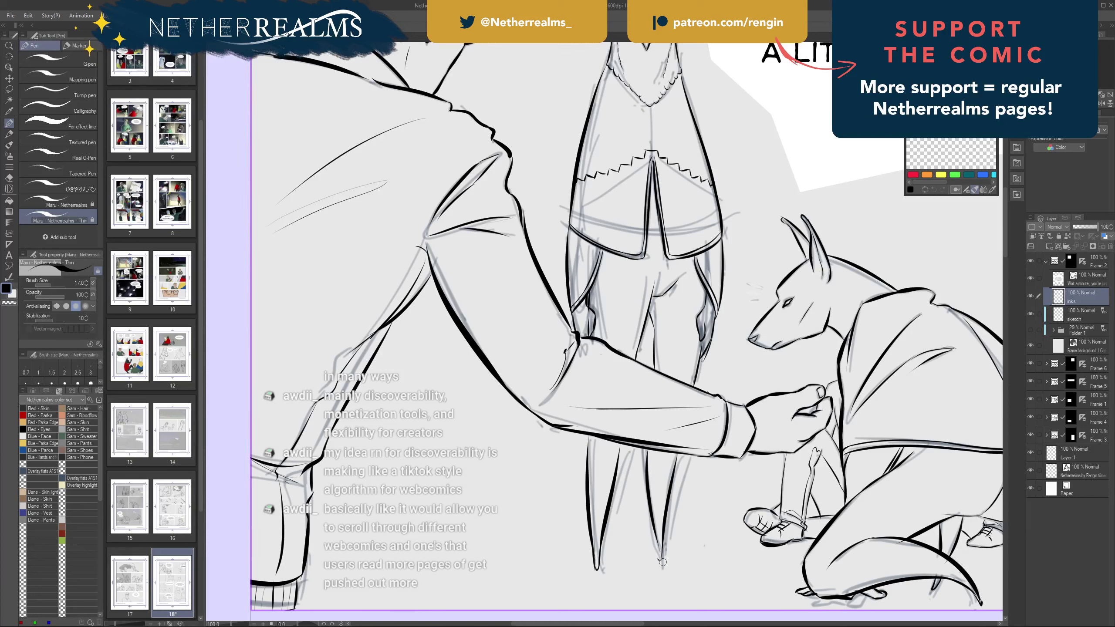
key(ctrl+z)
drag(648, 454, 658, 559)
- Make the second panel, with the "SHUSH!" dialogue, the active frame for drawing
scroll(627, 399, down, 4)
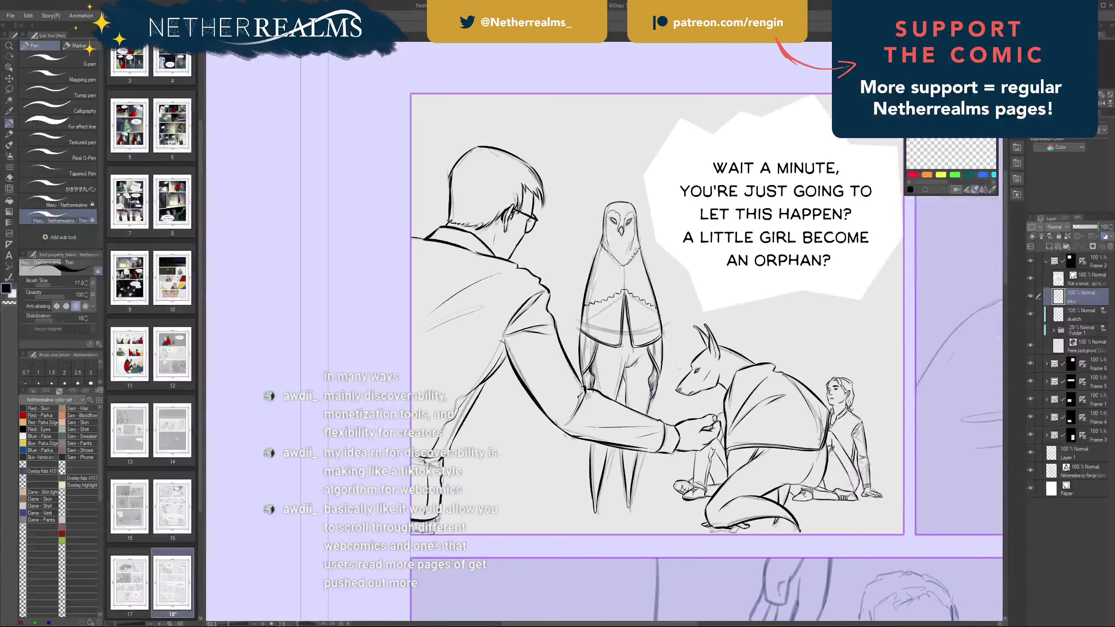
drag(626, 398, 389, 394)
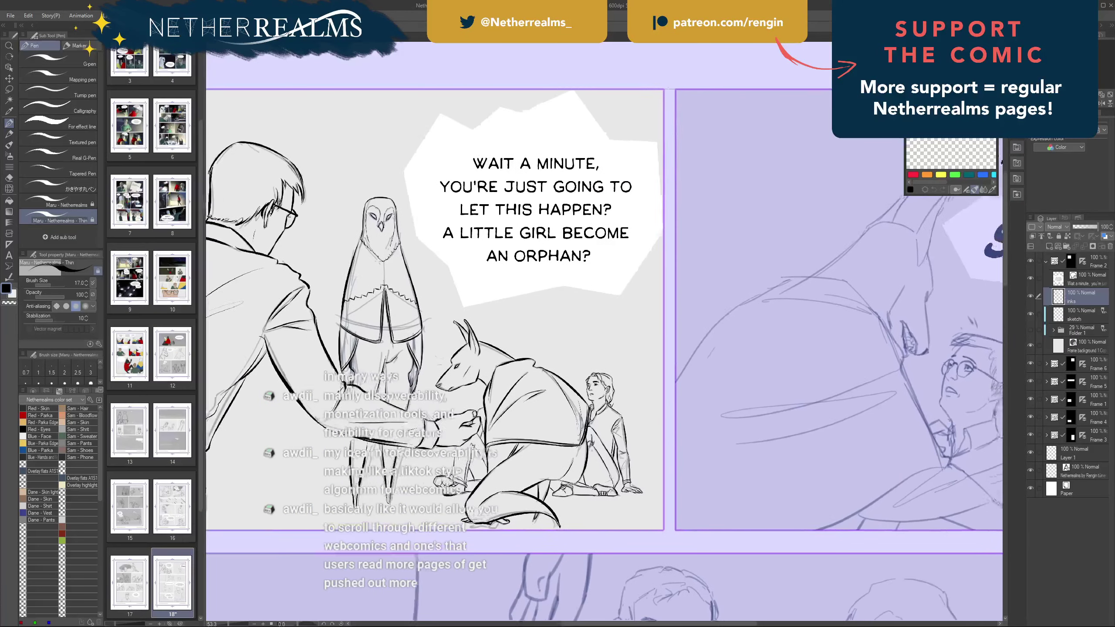
drag(684, 378, 430, 373)
scroll(604, 352, down, 2)
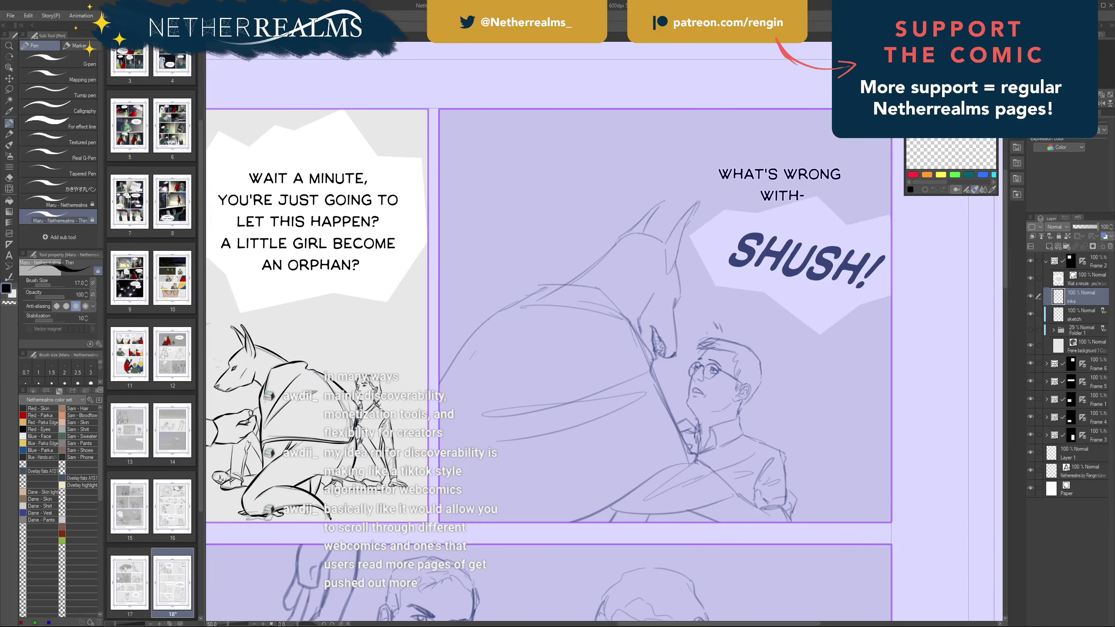
key(o)
click(661, 499)
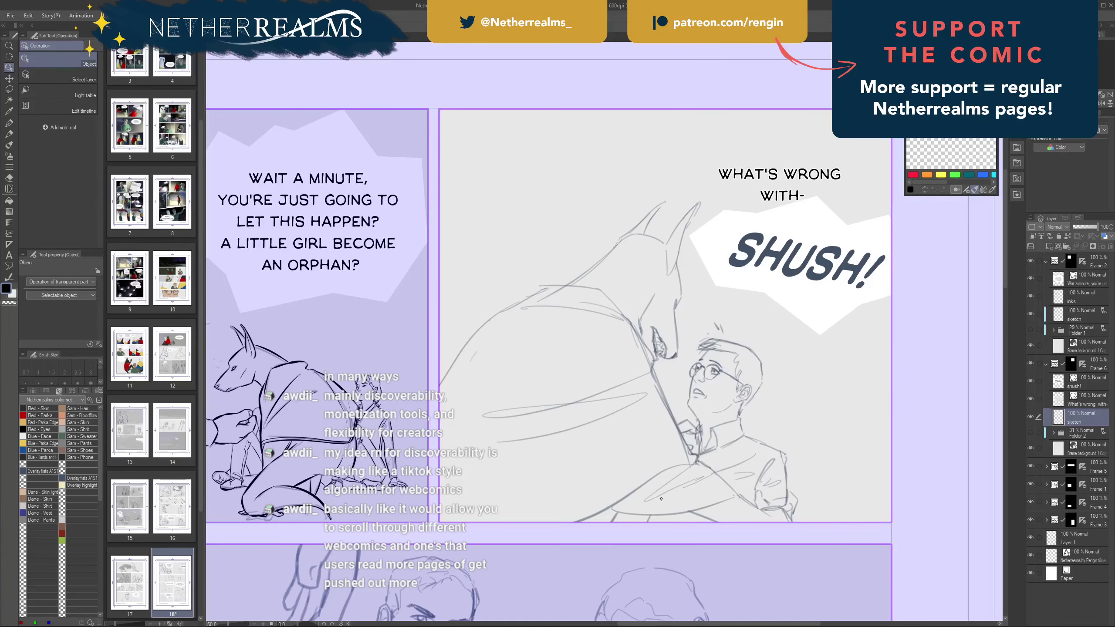
drag(668, 490, 666, 489)
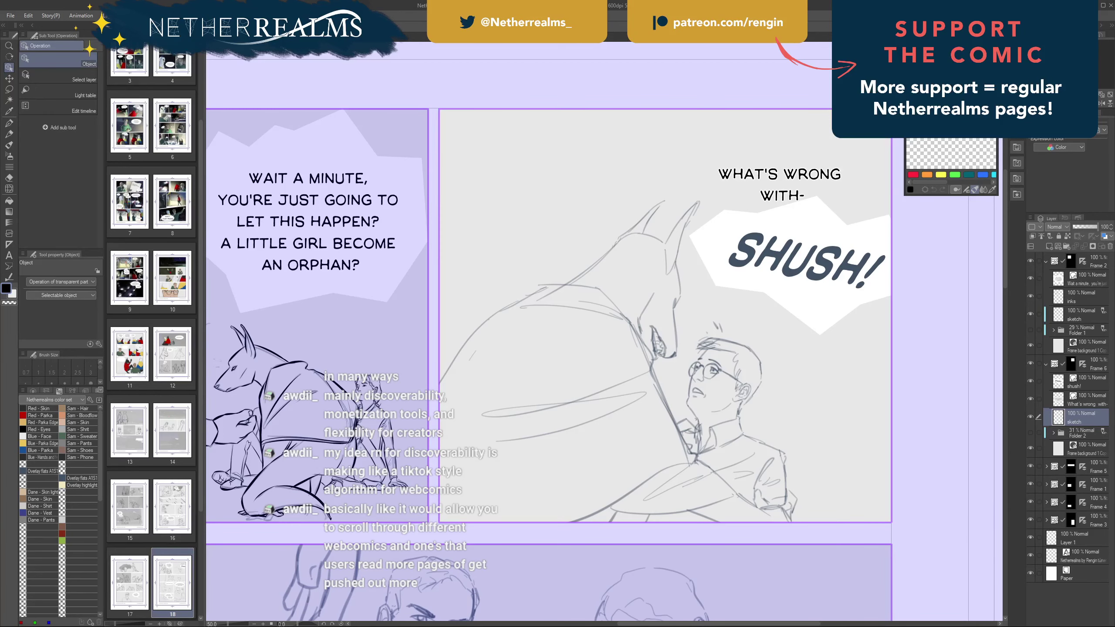
scroll(611, 391, up, 2)
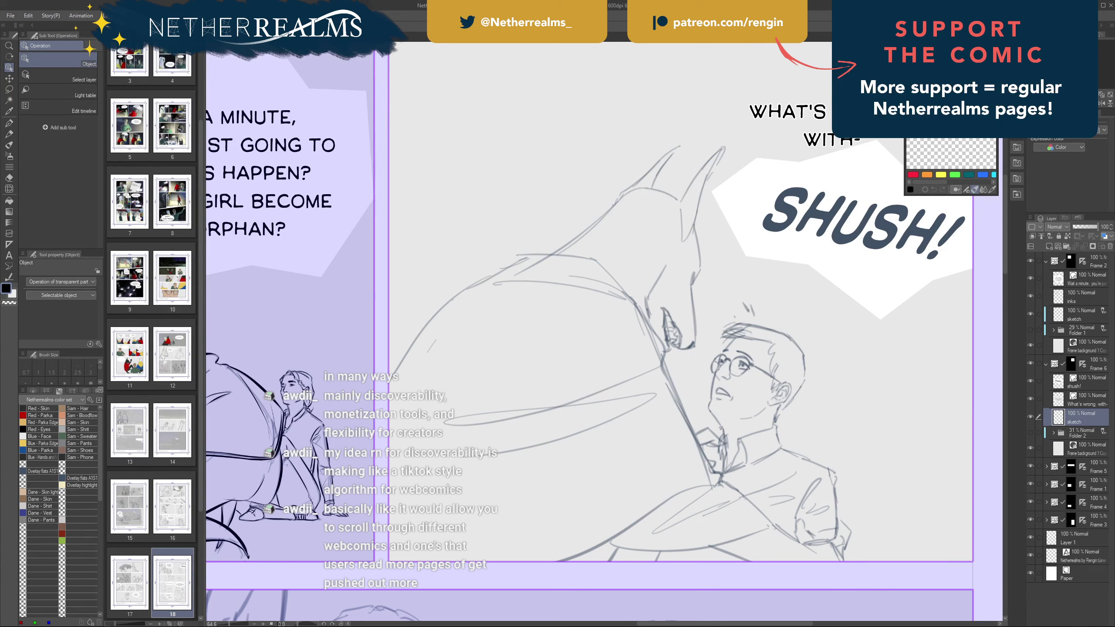
- Add a layer named inks above the second panel's sketch and choose the Maru - Netherrealms pen
click(1048, 246)
double_click(1075, 420)
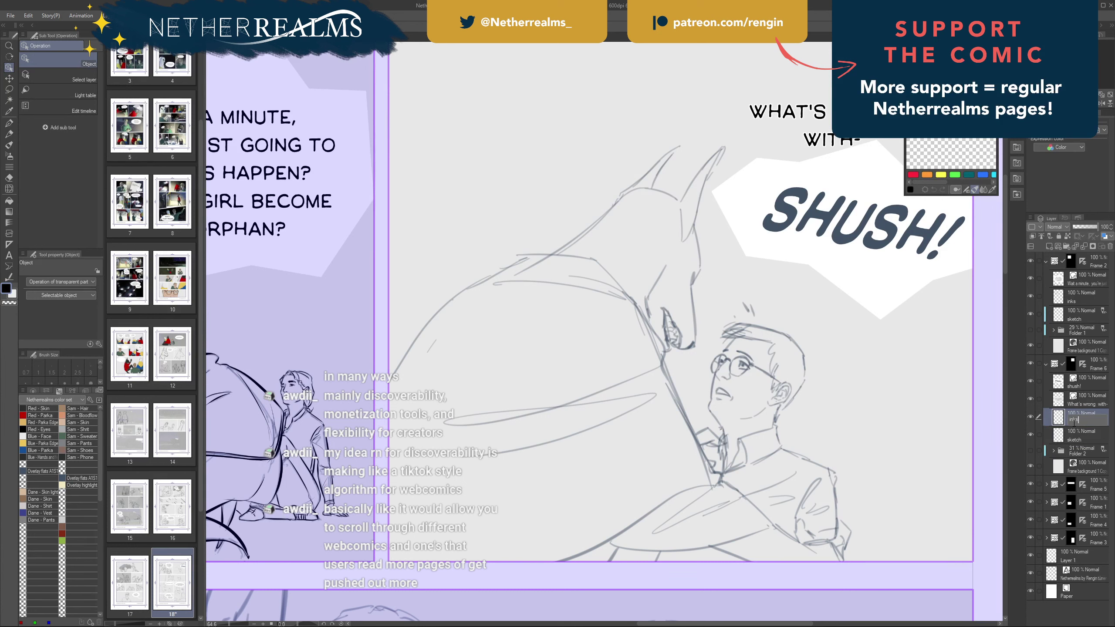
key(Return)
key(p)
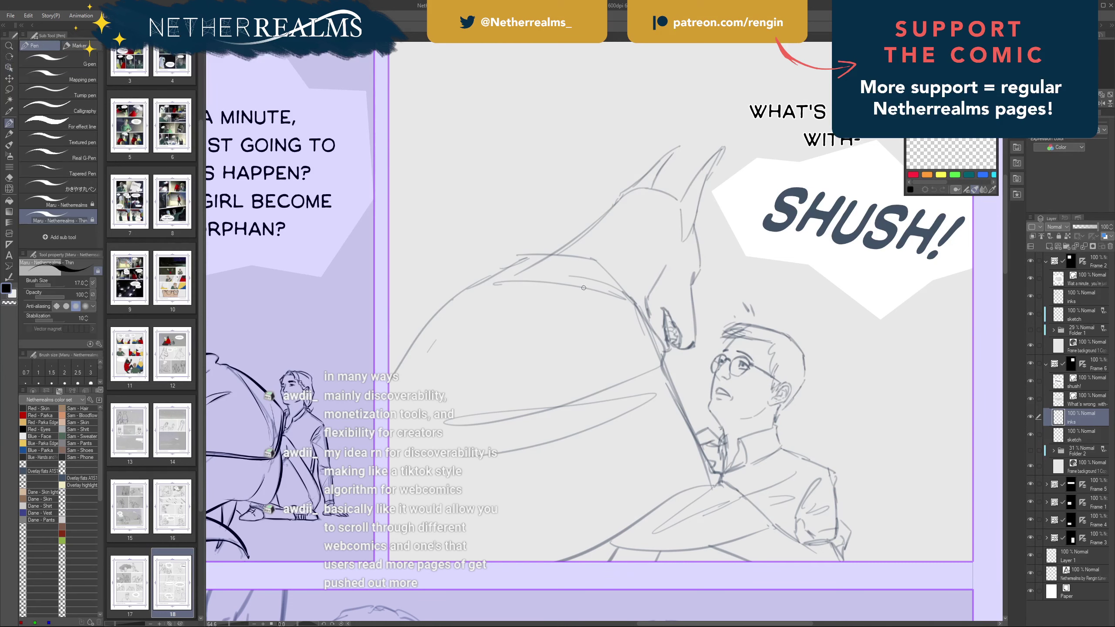
drag(566, 228, 609, 306)
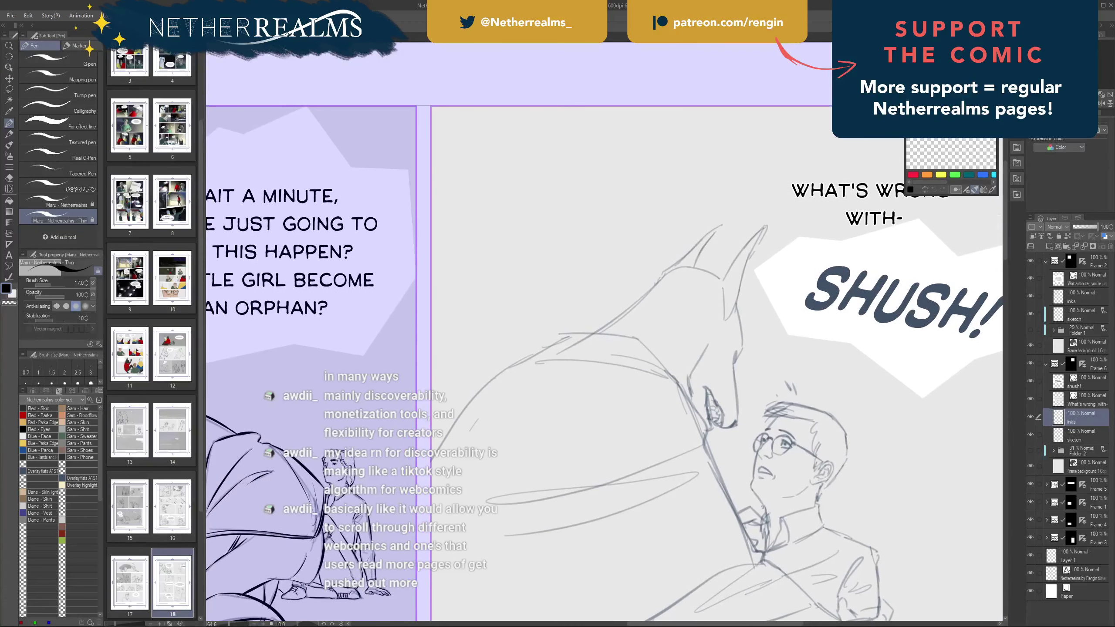
click(76, 204)
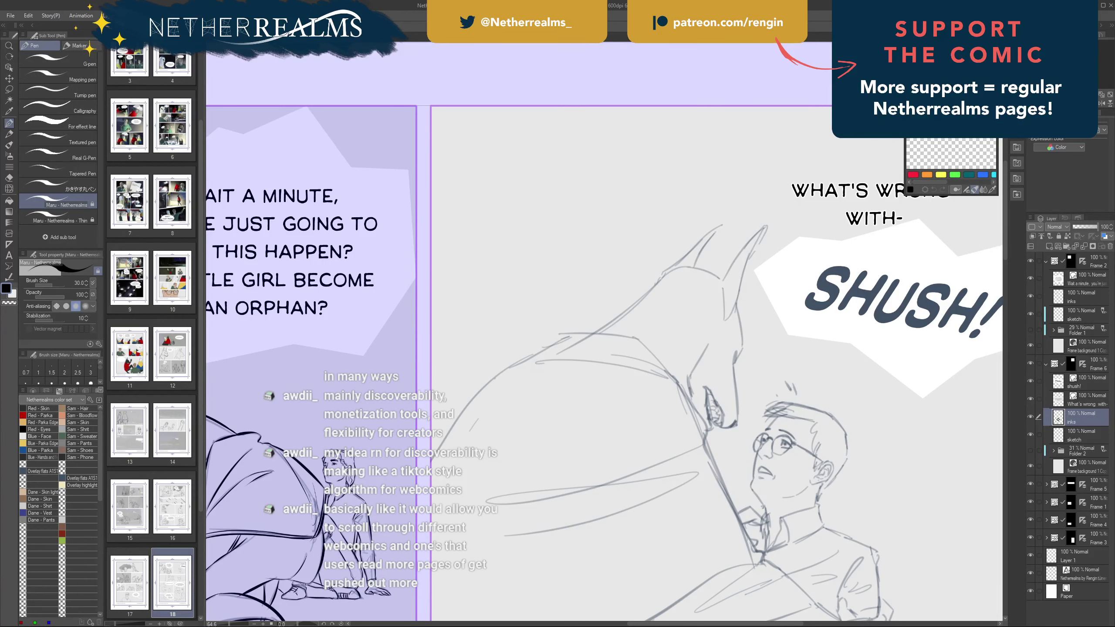
- Ink the collar edge of the dog-headed figure's garment, from behind the neck down toward the throat
mouse_move(764, 509)
mouse_down()
mouse_move(789, 482)
mouse_move(775, 491)
mouse_up()
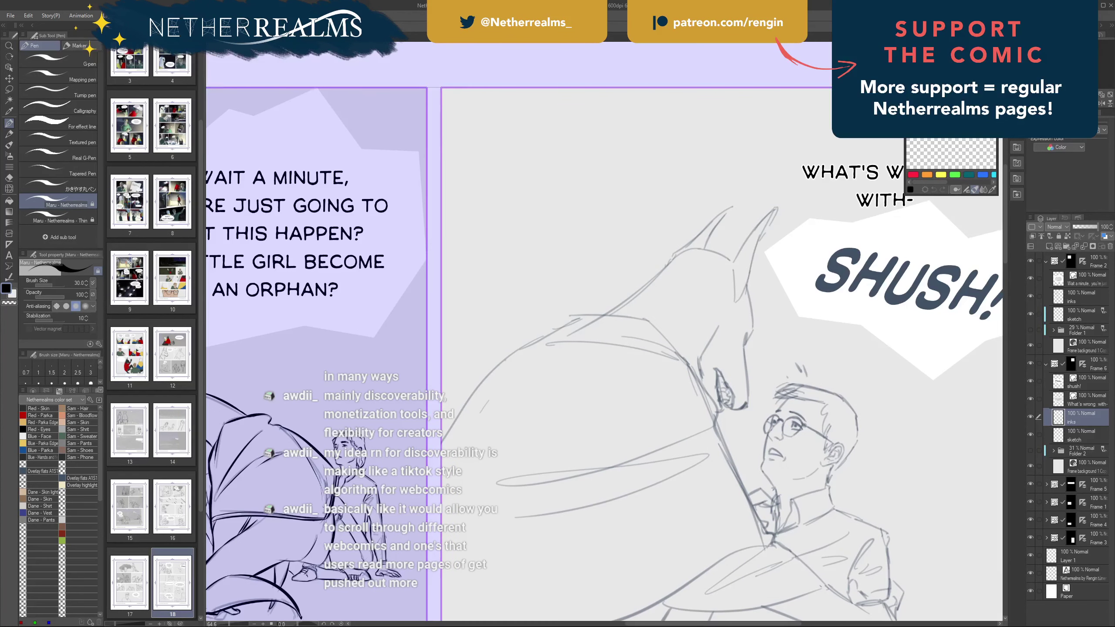
mouse_move(645, 321)
mouse_down()
mouse_move(581, 322)
mouse_move(655, 324)
mouse_up()
key(ctrl+z)
key(ctrl+z)
mouse_move(571, 316)
mouse_down()
mouse_move(652, 321)
mouse_move(682, 365)
mouse_up()
key(ctrl+z)
drag(645, 318, 679, 357)
- Ink the back edge of the dog-headed figure's right ear, from the tip down to the head
scroll(653, 286, right, 3)
mouse_move(659, 241)
mouse_down()
mouse_move(690, 323)
mouse_move(680, 326)
mouse_up()
key(ctrl+z)
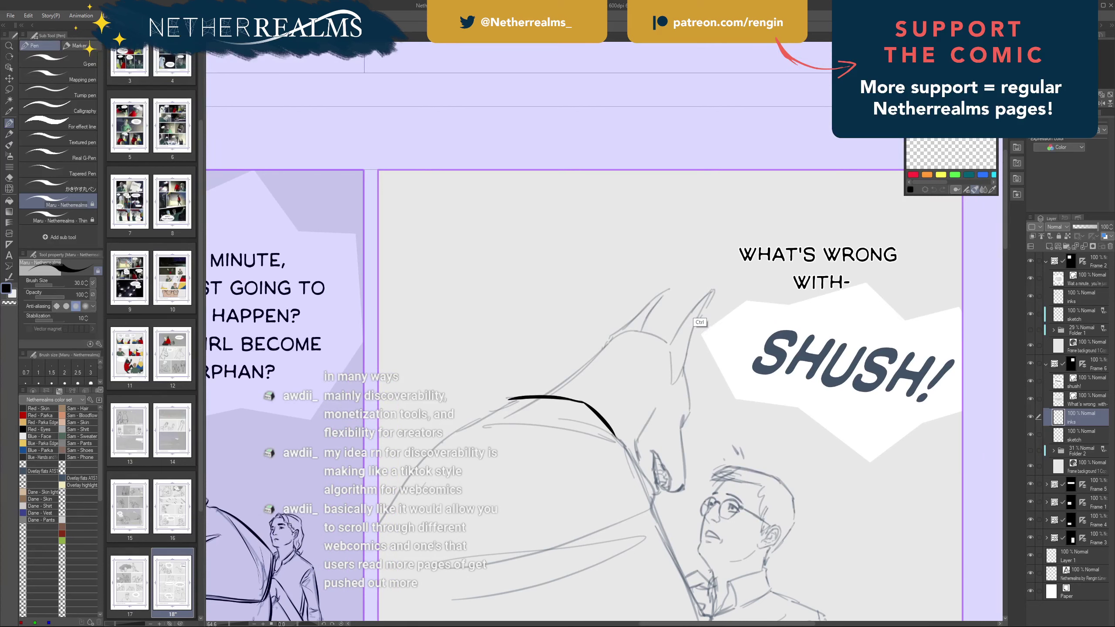
drag(710, 289, 667, 354)
key(ctrl+z)
key(ctrl+z)
drag(687, 317, 668, 350)
- Ink the front edge of the dog-headed figure's left ear, from its tip down to the top of the head
drag(669, 289, 642, 330)
key(ctrl+z)
drag(669, 289, 643, 330)
key(ctrl+z)
mouse_move(670, 289)
mouse_down()
mouse_move(641, 332)
mouse_move(672, 288)
mouse_move(630, 324)
mouse_up()
key(ctrl+z)
key(ctrl+z)
key(ctrl+z)
key(ctrl+z)
key(ctrl+z)
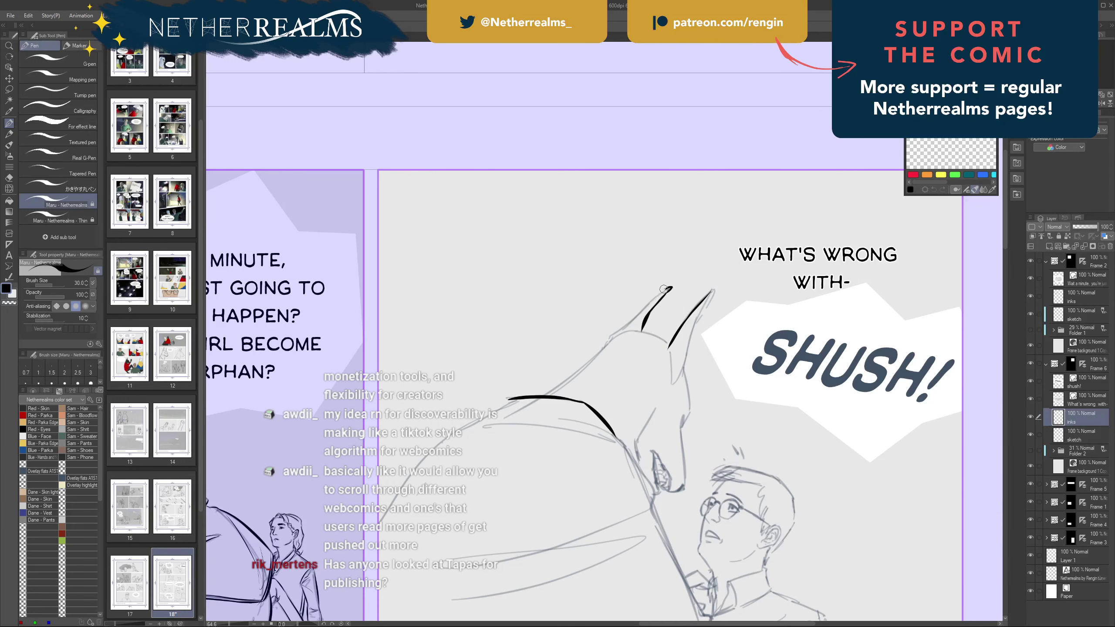
- Ink the back edge of the left ear and the top of the dog-headed figure's skull between the ears
mouse_move(669, 288)
mouse_down()
mouse_move(604, 347)
mouse_move(607, 284)
mouse_move(580, 291)
mouse_move(620, 328)
mouse_move(582, 320)
mouse_move(631, 334)
mouse_move(555, 345)
mouse_up()
key(ctrl+z)
key(ctrl+z)
key(ctrl+z)
key(ctrl+z)
key(ctrl+z)
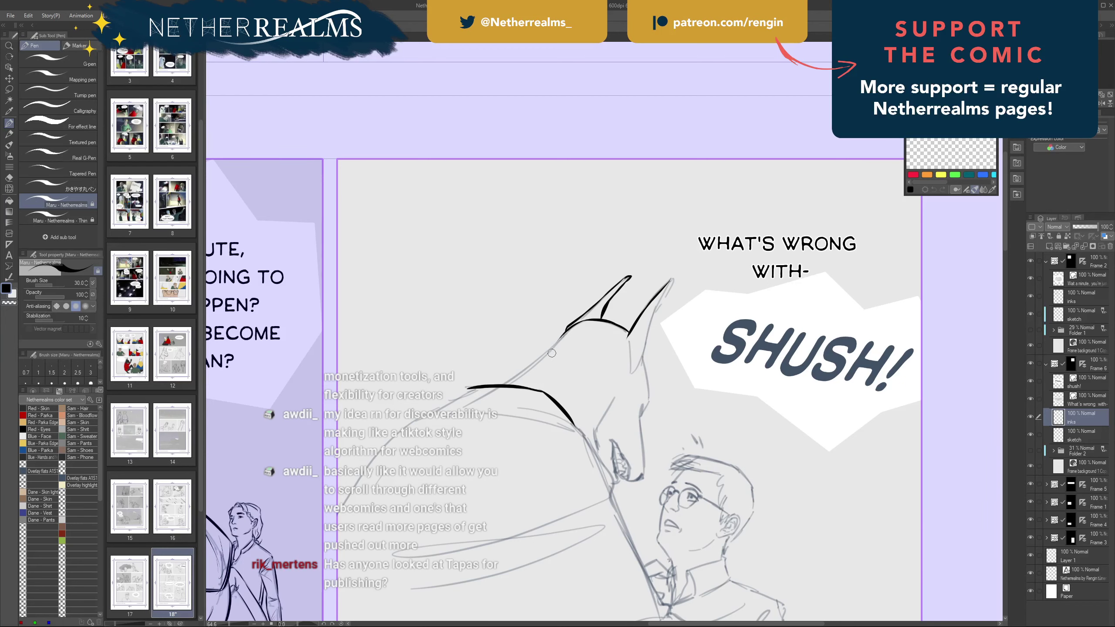
key(ctrl+z)
- Ink the back of the dog-headed figure's neck, from the base of the left ear to the collar
mouse_move(603, 272)
mouse_down()
mouse_move(759, 268)
mouse_move(774, 245)
mouse_up()
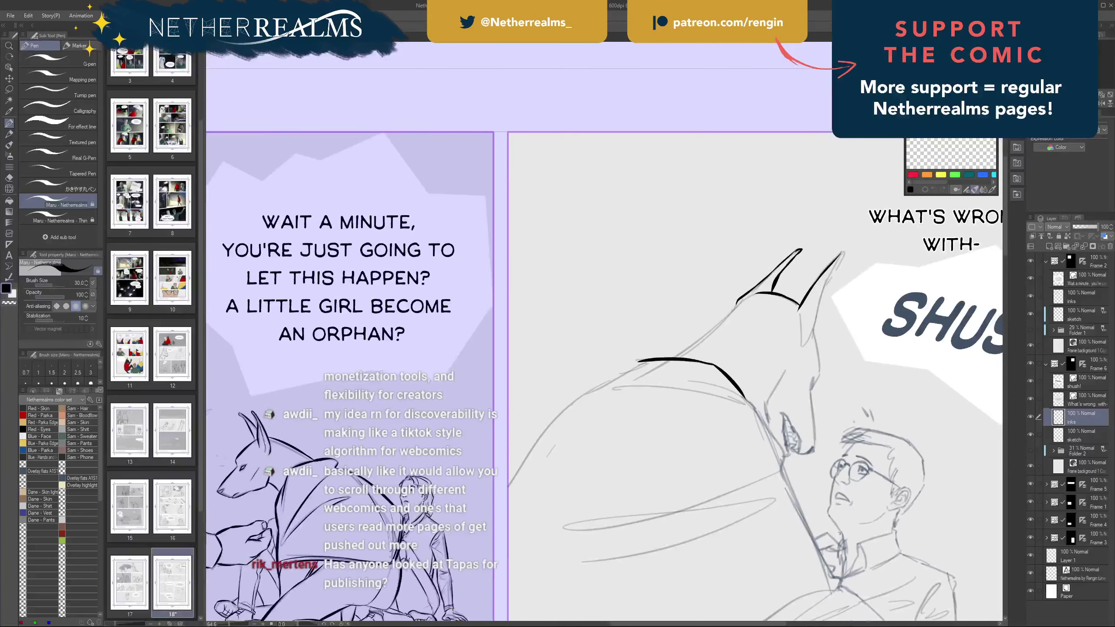
key(ctrl+z)
drag(760, 292, 667, 360)
key(ctrl+z)
key(ctrl+z)
key(ctrl+z)
key(ctrl+z)
drag(741, 272, 545, 300)
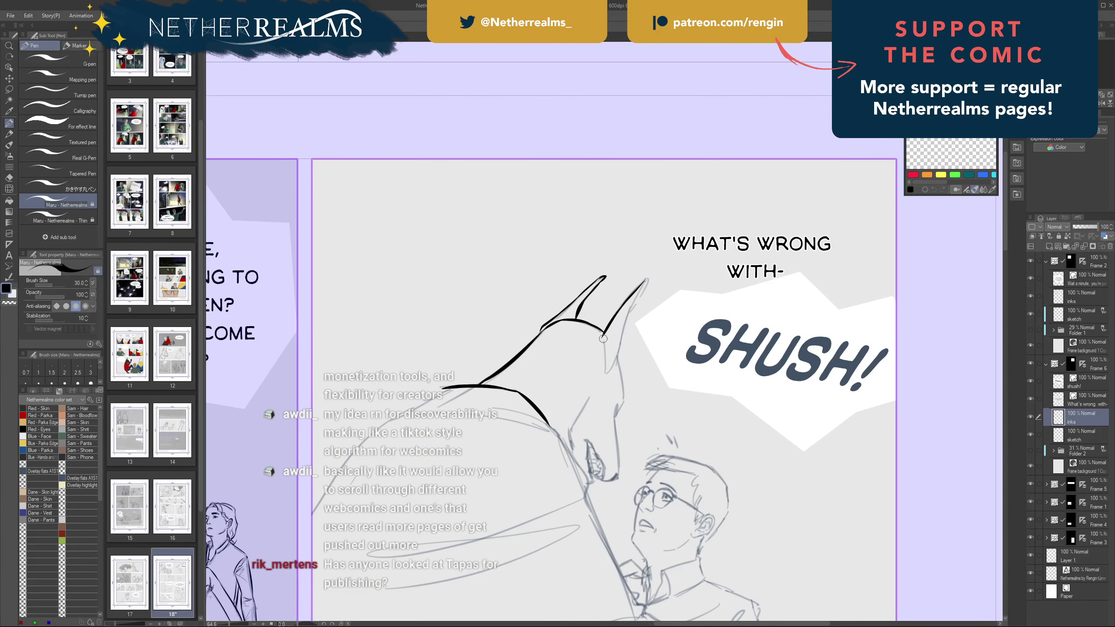
- Complete the right ear with its front edge and the pointed lower contour overlapping the head
drag(603, 339, 605, 374)
key(ctrl+z)
key(ctrl+z)
drag(649, 277, 606, 374)
key(ctrl+z)
key(ctrl+z)
key(ctrl+z)
- Ink the dog-headed figure's forehead and brow contour, from beside the right ear down to the start of the muzzle
drag(593, 251, 600, 184)
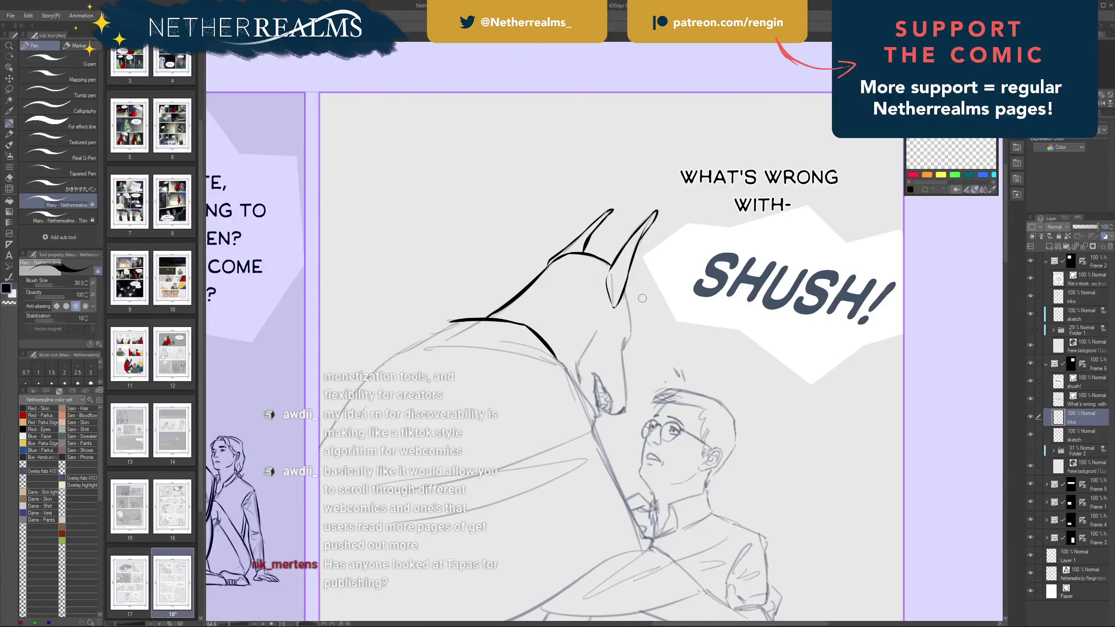
drag(623, 290, 627, 334)
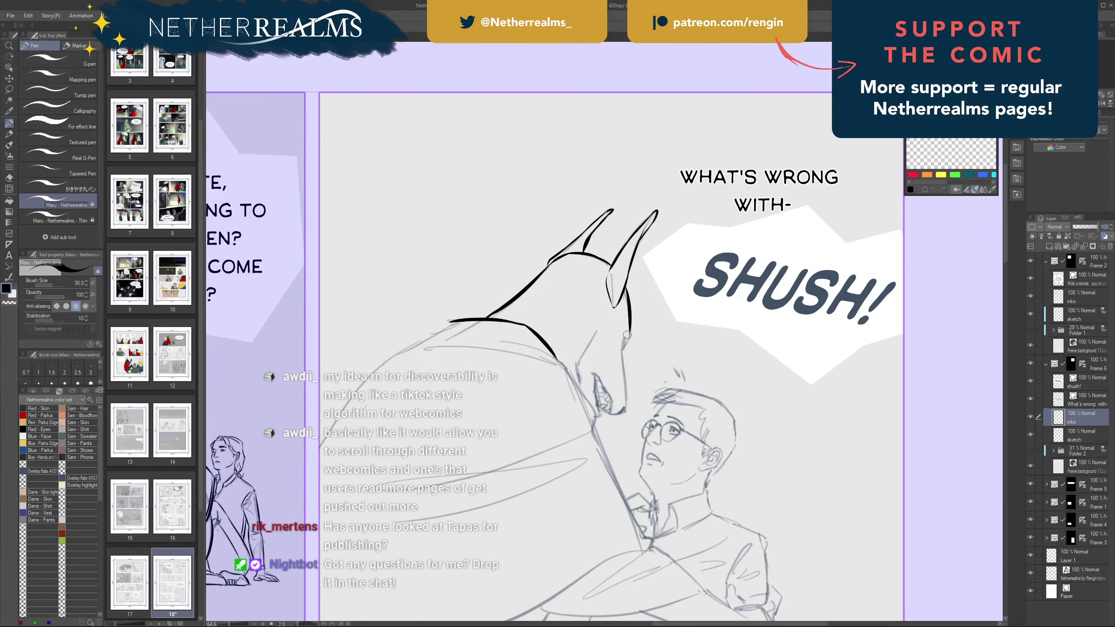
key(ctrl+z)
drag(624, 288, 629, 337)
key(ctrl+z)
drag(625, 288, 627, 349)
key(ctrl+z)
drag(623, 281, 630, 336)
key(ctrl+z)
drag(622, 285, 631, 334)
key(ctrl+z)
drag(632, 332, 622, 350)
- Ink the front of the dog-headed figure's muzzle, down from the brow and around the nose tip
drag(622, 353, 626, 407)
key(ctrl+z)
drag(623, 355, 627, 416)
key(ctrl+z)
mouse_move(622, 350)
mouse_down()
mouse_move(624, 417)
mouse_move(605, 413)
mouse_up()
key(ctrl+z)
key(ctrl+z)
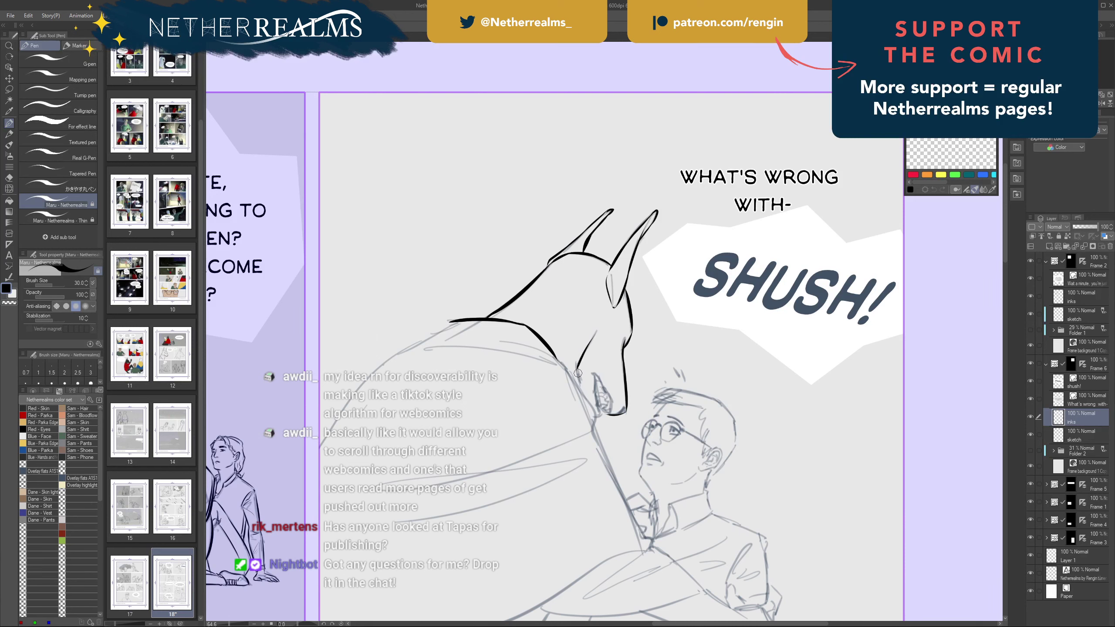
key(ctrl+z)
- Ink the dog-headed figure's cheek and jaw line inside the head, curving down toward the throat
mouse_move(597, 332)
mouse_down()
mouse_move(576, 370)
mouse_move(581, 400)
mouse_move(577, 367)
mouse_move(583, 403)
mouse_up()
key(ctrl+z)
key(ctrl+z)
key(ctrl+z)
- Ink the dog-headed figure's open mouth, outlining the upper lip and lower jaw around the teeth
drag(594, 374, 609, 400)
key(ctrl+z)
key(ctrl+z)
key(ctrl+z)
key(ctrl+z)
drag(594, 376, 599, 413)
key(ctrl+z)
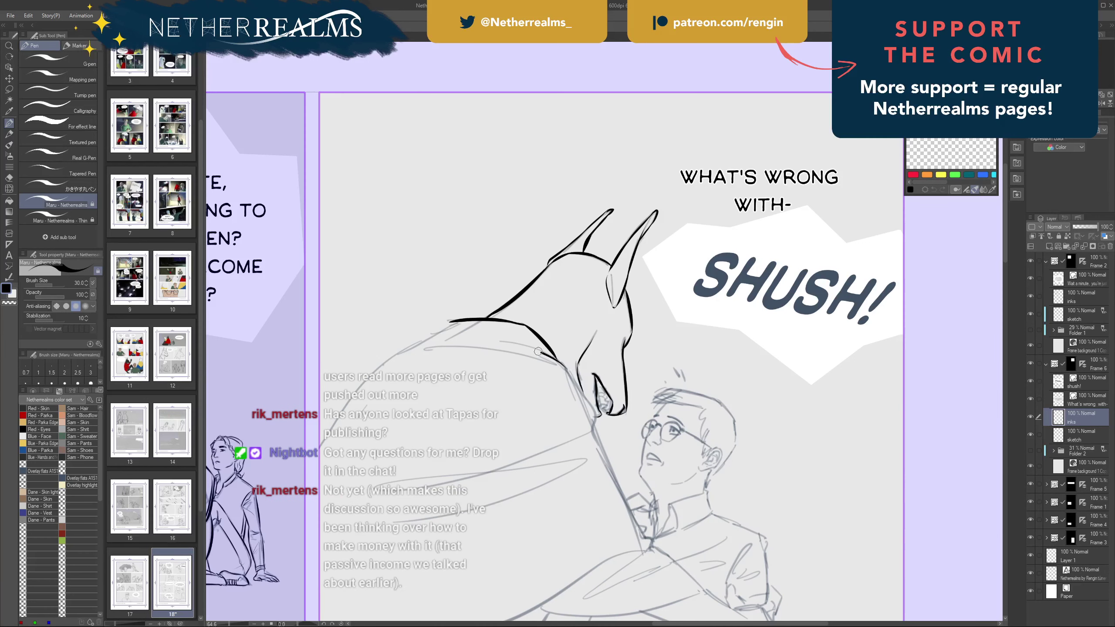
- Ink the short fold line inside the dog-headed figure's cape collar, near the front of the neck
drag(493, 341, 564, 371)
key(ctrl+z)
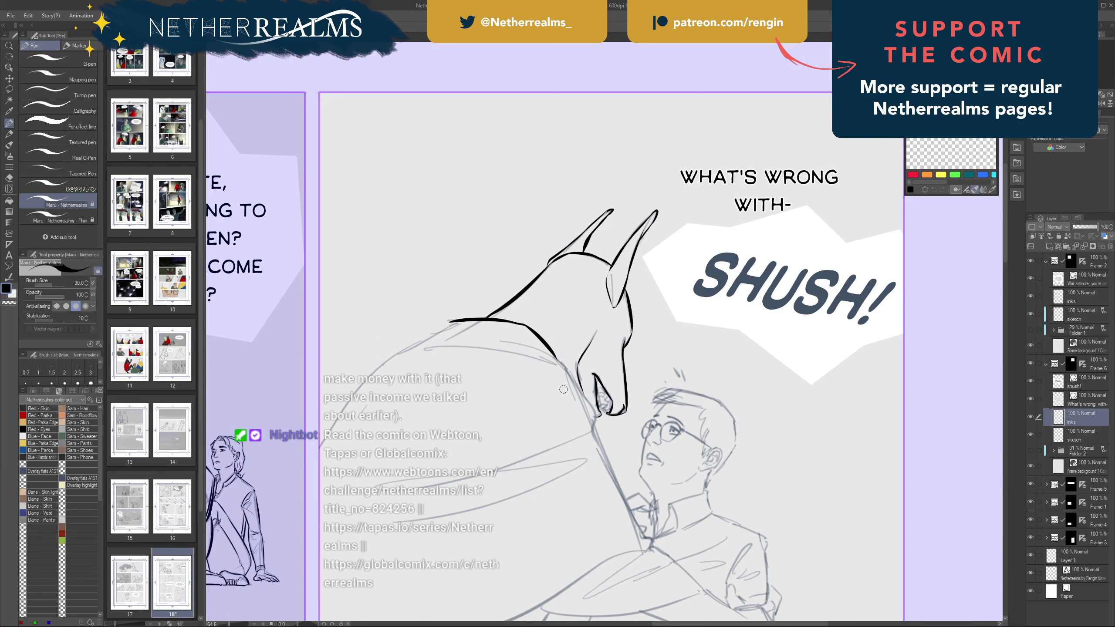
mouse_move(500, 341)
mouse_down()
mouse_move(568, 375)
mouse_move(487, 338)
mouse_up()
key(ctrl+z)
key(ctrl+z)
key(ctrl+z)
drag(567, 368, 500, 340)
drag(444, 260, 606, 211)
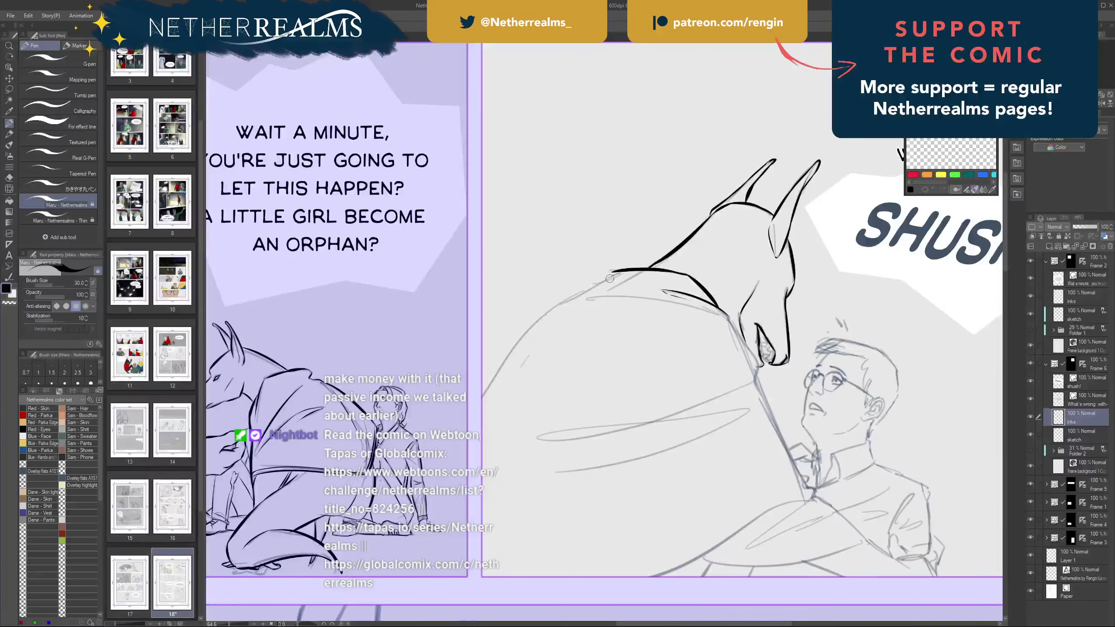
- Ink the dog-headed figure's hunched back contour, from the collar down to the panel's left border
drag(613, 271, 535, 323)
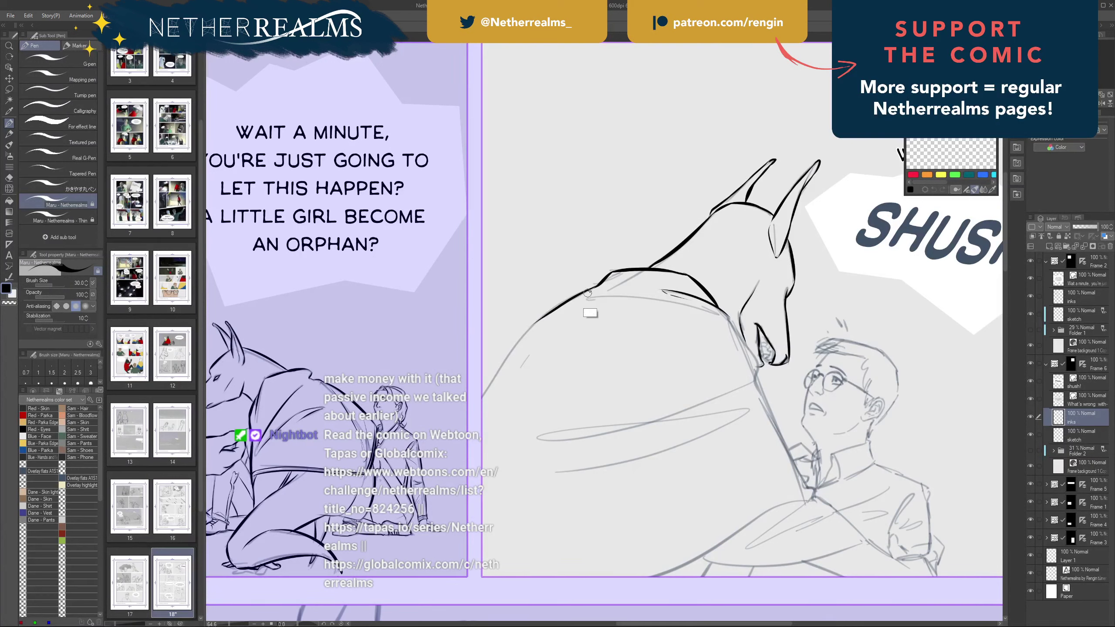
key(ctrl+z)
drag(595, 288, 535, 323)
key(ctrl+z)
drag(596, 287, 526, 332)
key(ctrl+z)
mouse_move(596, 287)
mouse_down()
mouse_move(532, 326)
mouse_move(482, 402)
mouse_up()
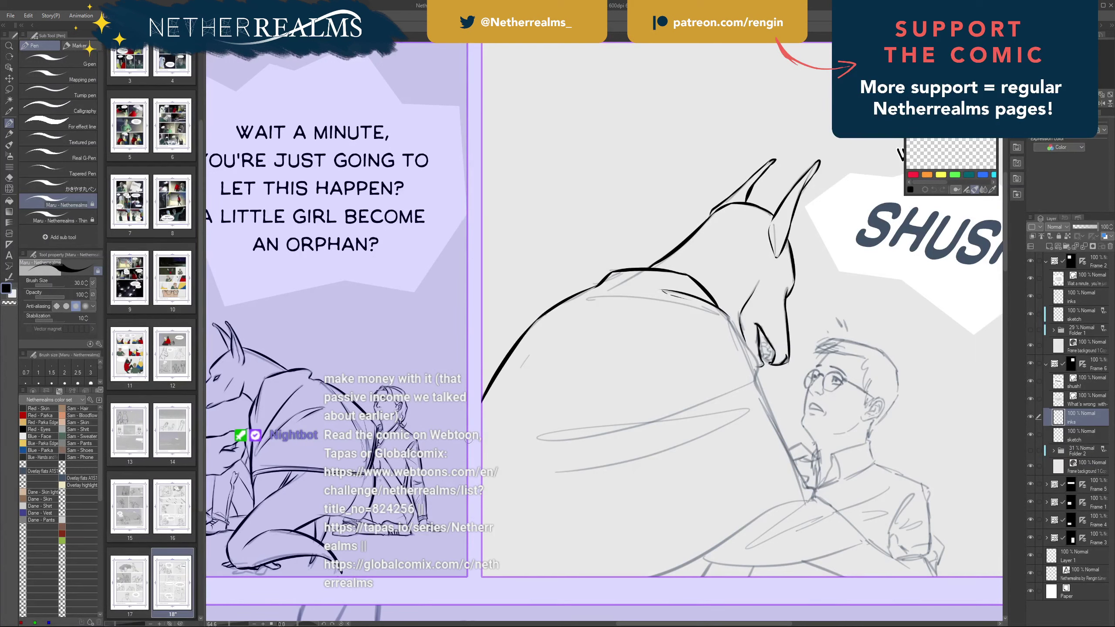
key(ctrl+z)
drag(533, 321, 470, 412)
key(ctrl+z)
drag(530, 323, 467, 417)
key(ctrl+z)
drag(531, 323, 468, 408)
drag(513, 294, 393, 358)
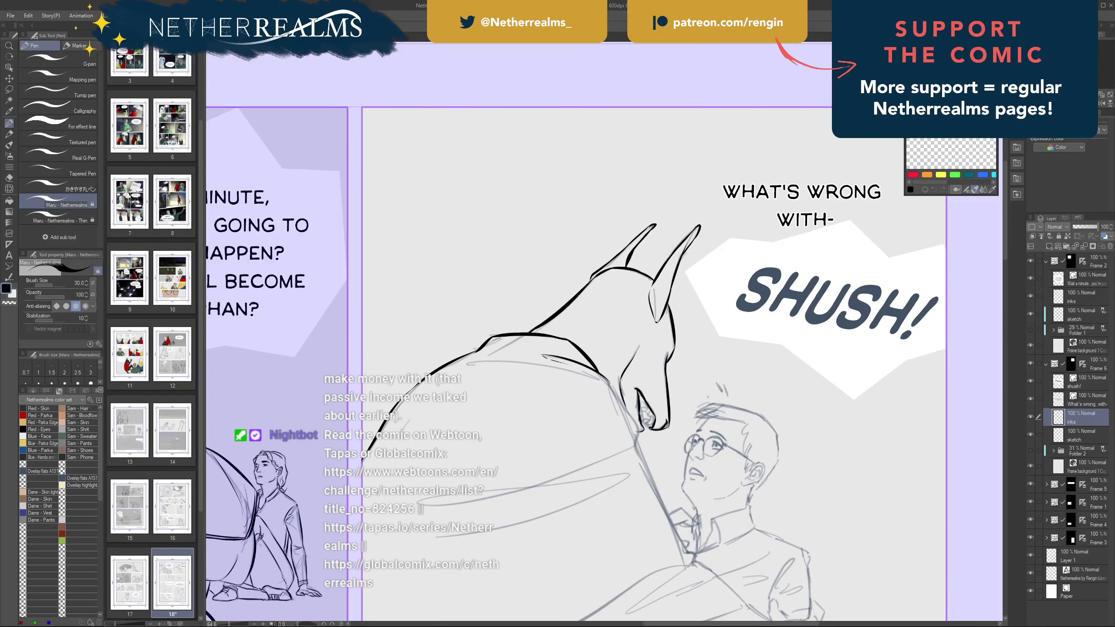
- Ink the lower edge of the cape collar as a long curve across the dog-headed figure's shoulders
drag(468, 365, 606, 390)
key(ctrl+z)
drag(467, 364, 566, 371)
key(ctrl+z)
drag(467, 365, 594, 372)
key(ctrl+z)
drag(473, 364, 606, 388)
key(ctrl+z)
drag(464, 364, 558, 373)
key(ctrl+z)
drag(467, 364, 598, 380)
drag(492, 307, 463, 247)
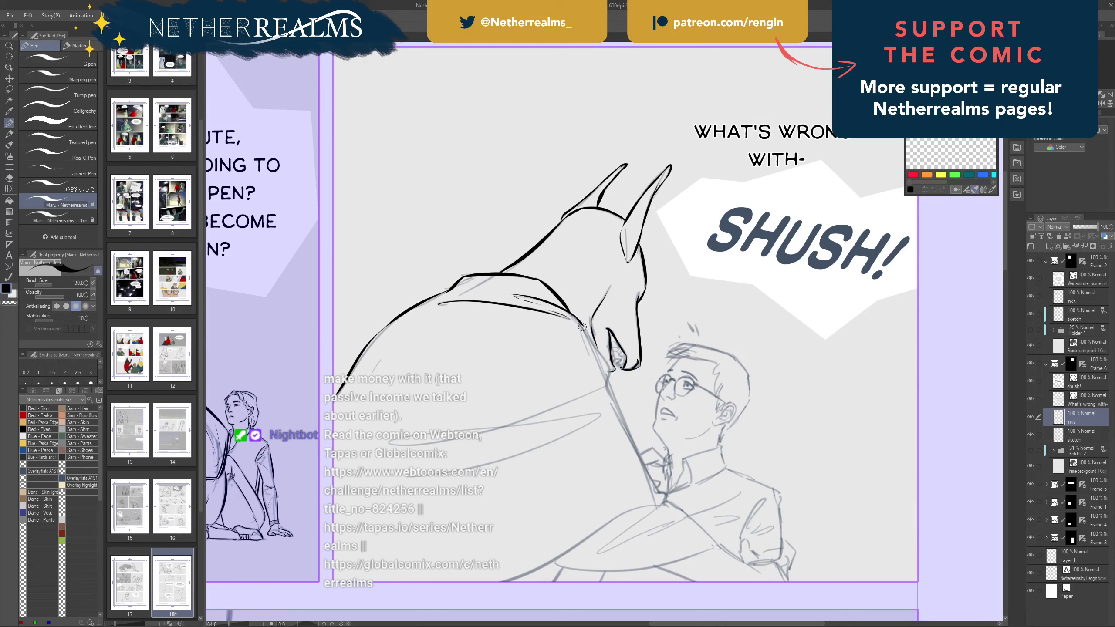
- Ink the front edge of the cape, running from below the dog-headed figure's muzzle down to the man's collar
mouse_move(582, 327)
mouse_down()
mouse_move(610, 371)
mouse_move(606, 386)
mouse_up()
key(ctrl+z)
scroll(419, 463, down, 1)
drag(419, 462, 484, 389)
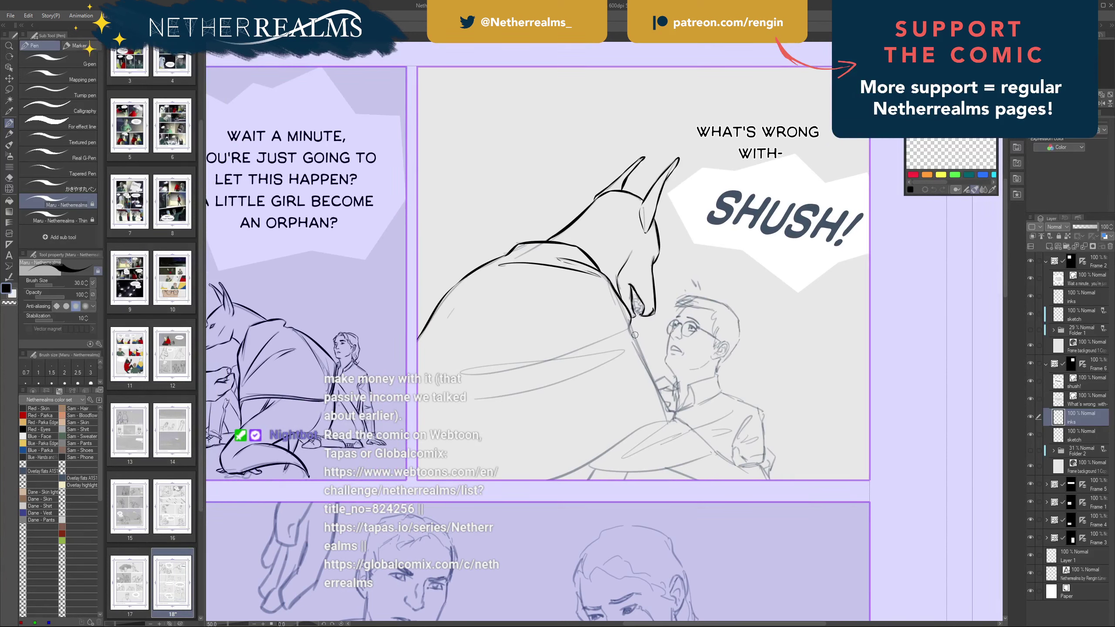
drag(630, 322, 665, 414)
key(ctrl+z)
drag(631, 323, 657, 390)
key(ctrl+z)
drag(630, 323, 663, 399)
key(ctrl+z)
drag(630, 322, 666, 410)
key(ctrl+z)
drag(630, 323, 665, 408)
key(ctrl+z)
drag(630, 323, 665, 406)
key(ctrl+z)
drag(631, 323, 665, 401)
key(ctrl+z)
drag(644, 361, 664, 411)
- Ink the cape's lower contour, curving from the end of its front edge down to the panel's bottom border
mouse_move(664, 407)
mouse_down()
mouse_move(673, 415)
mouse_move(598, 449)
mouse_up()
key(ctrl+z)
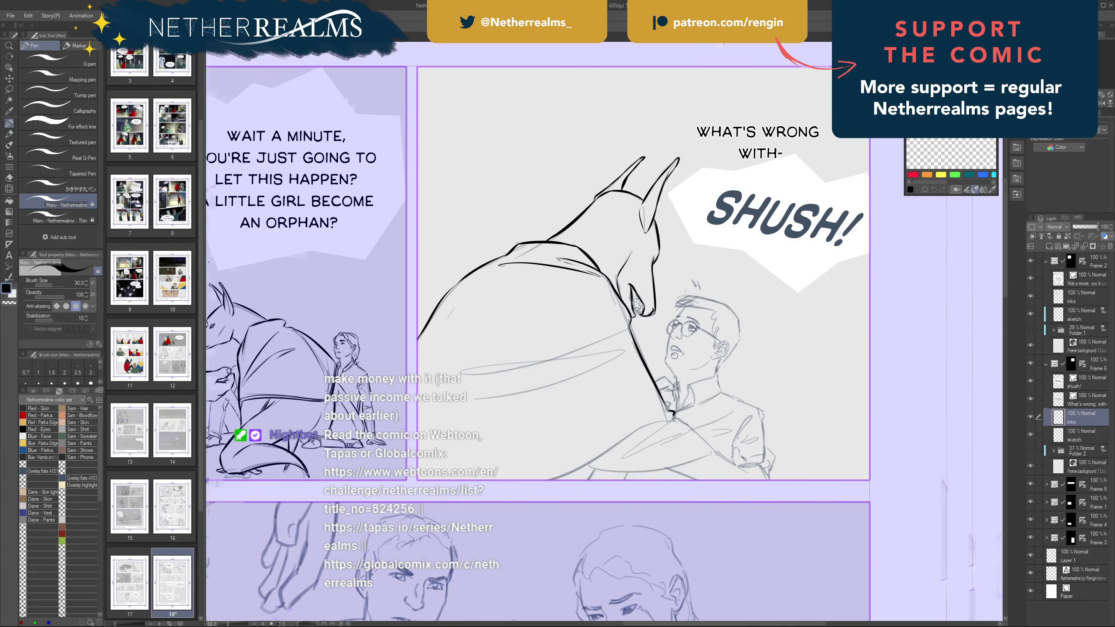
mouse_move(674, 356)
mouse_down()
mouse_move(666, 291)
mouse_move(719, 329)
mouse_move(703, 416)
mouse_up()
key(ctrl+z)
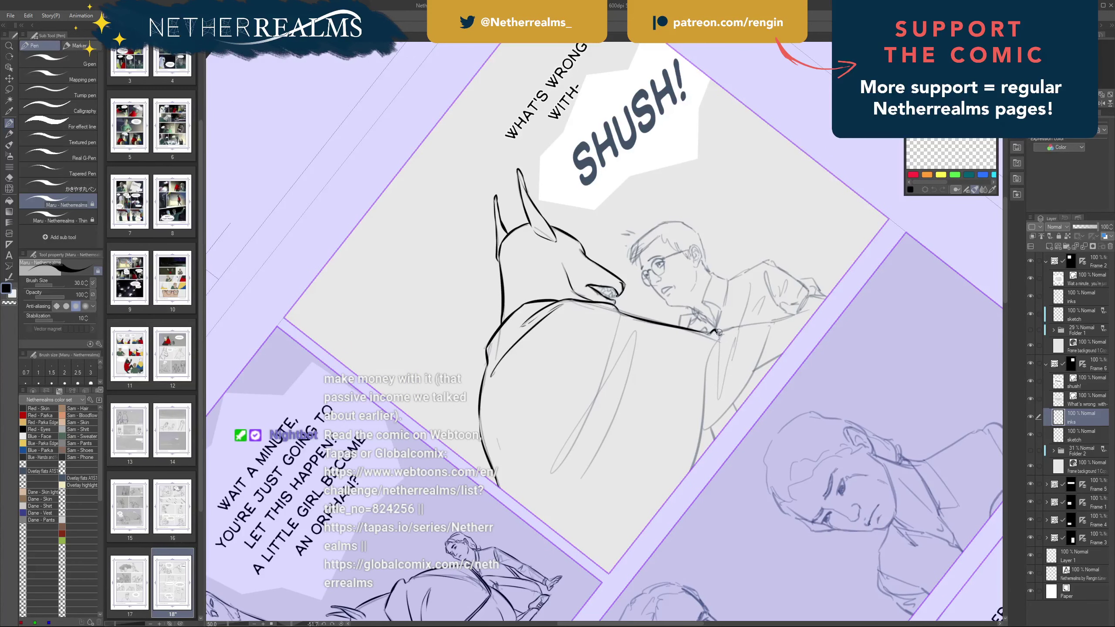
drag(719, 332, 704, 417)
key(ctrl+z)
drag(718, 333, 690, 473)
key(ctrl+z)
drag(704, 407, 680, 495)
- Ink the long curved drapery folds across the body of the dog-headed figure's cape
drag(618, 319, 557, 473)
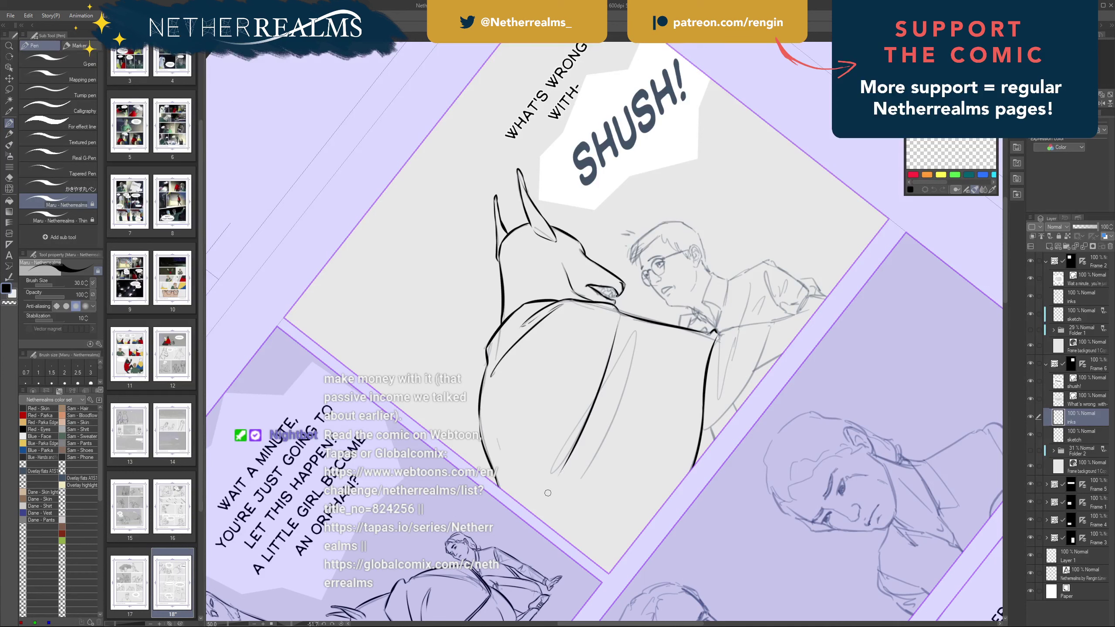
key(ctrl+z)
drag(619, 319, 558, 469)
mouse_move(638, 333)
mouse_down()
mouse_move(624, 391)
mouse_move(583, 474)
mouse_up()
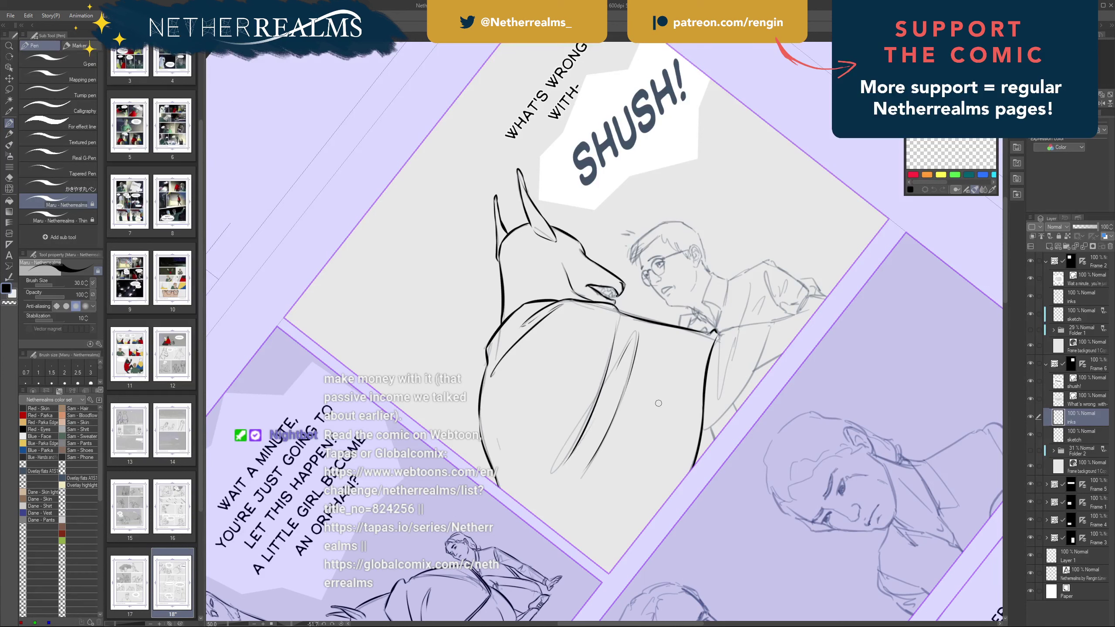
mouse_move(660, 371)
mouse_down()
mouse_move(637, 509)
mouse_move(617, 553)
mouse_move(596, 551)
mouse_up()
key(ctrl+z)
drag(564, 410, 602, 523)
drag(719, 479, 543, 329)
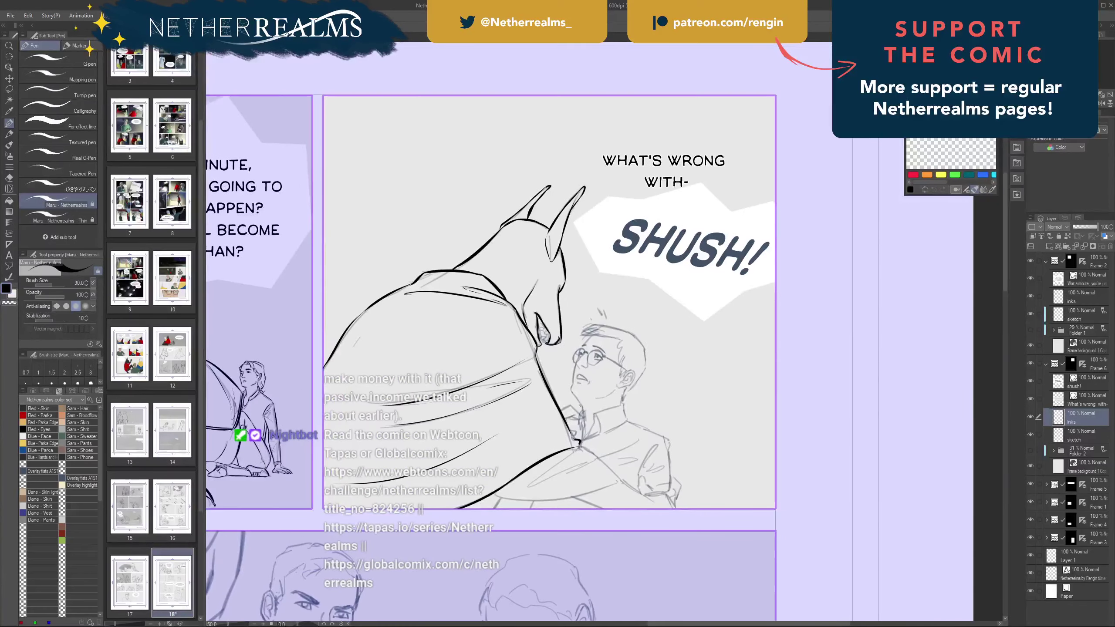
- Ink the teeth inside the dog-headed figure's open mouth
drag(468, 385, 630, 445)
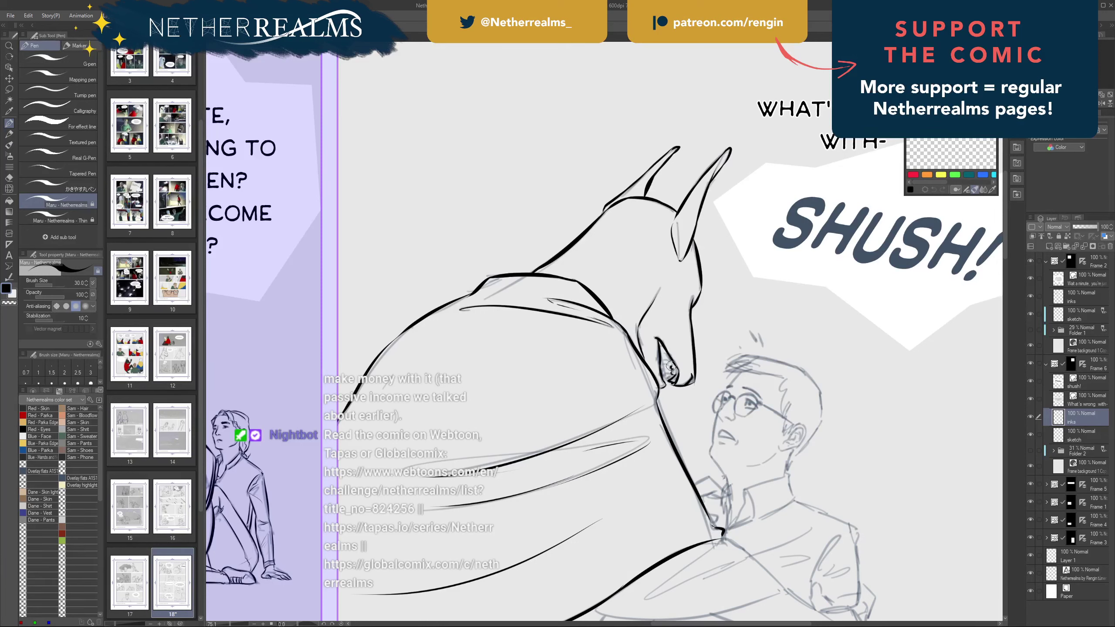
drag(672, 366, 664, 344)
mouse_move(660, 363)
mouse_down()
mouse_move(667, 373)
mouse_move(662, 336)
mouse_up()
drag(677, 273, 591, 187)
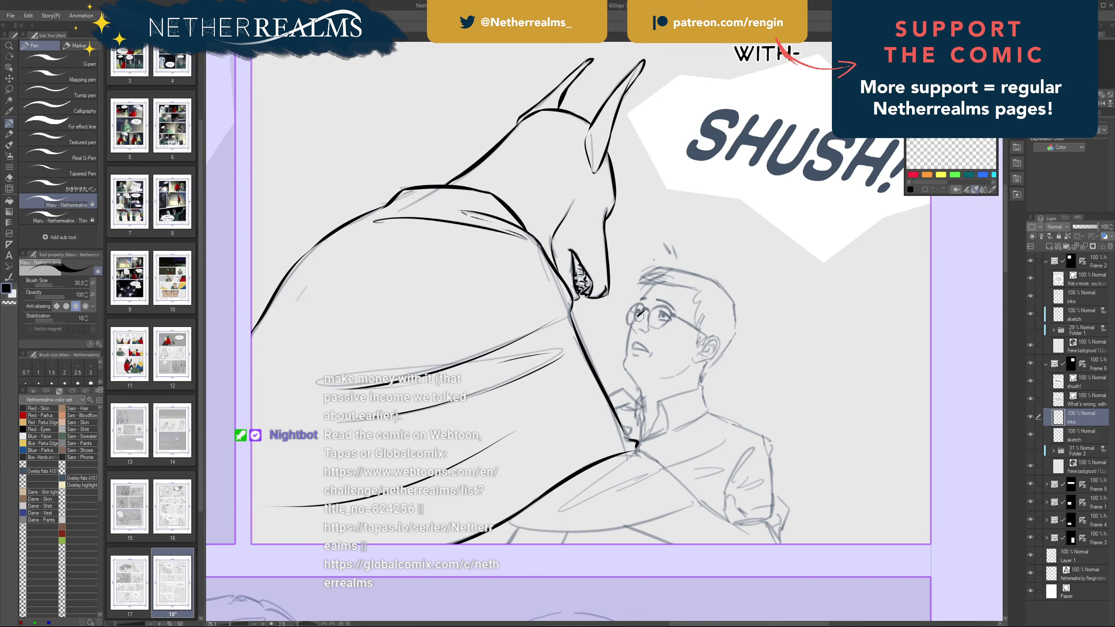
- Ink the far eye of the man with glasses in the second panel
drag(647, 309, 638, 317)
drag(644, 320, 644, 332)
drag(648, 324, 645, 332)
mouse_move(663, 249)
mouse_down()
mouse_move(613, 295)
mouse_move(645, 334)
mouse_up()
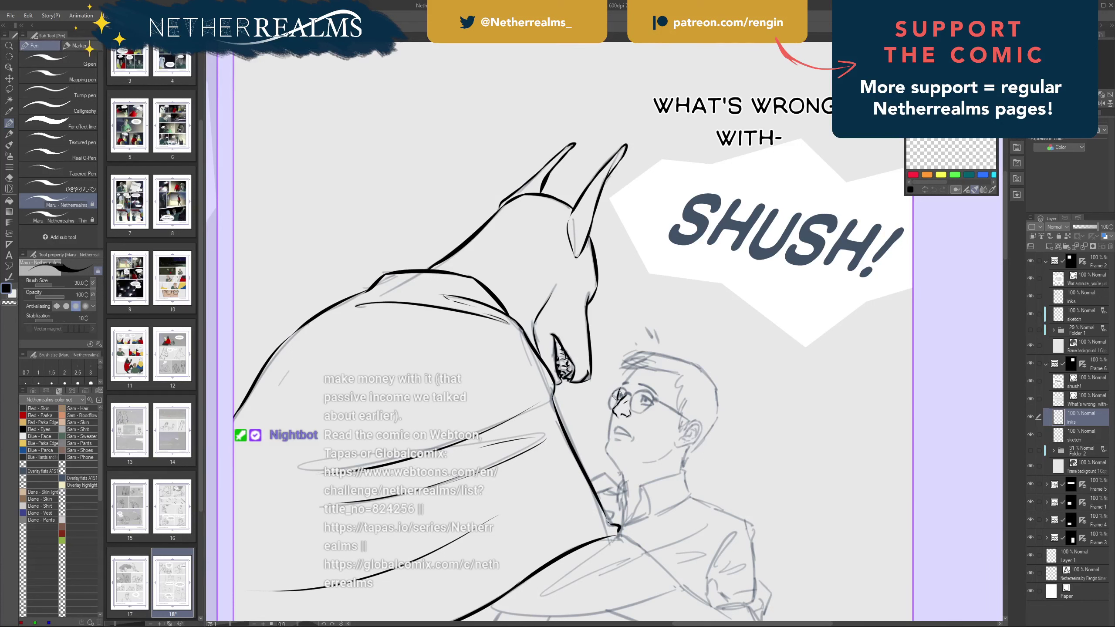
- Ink the man's near eye, eyebrows and nose
drag(620, 389, 616, 405)
key(ctrl+z)
drag(617, 397, 621, 399)
key(ctrl+z)
mouse_move(645, 397)
mouse_down()
mouse_move(639, 405)
mouse_move(648, 402)
mouse_up()
key(ctrl+z)
drag(638, 367, 620, 394)
key(ctrl+z)
key(ctrl+z)
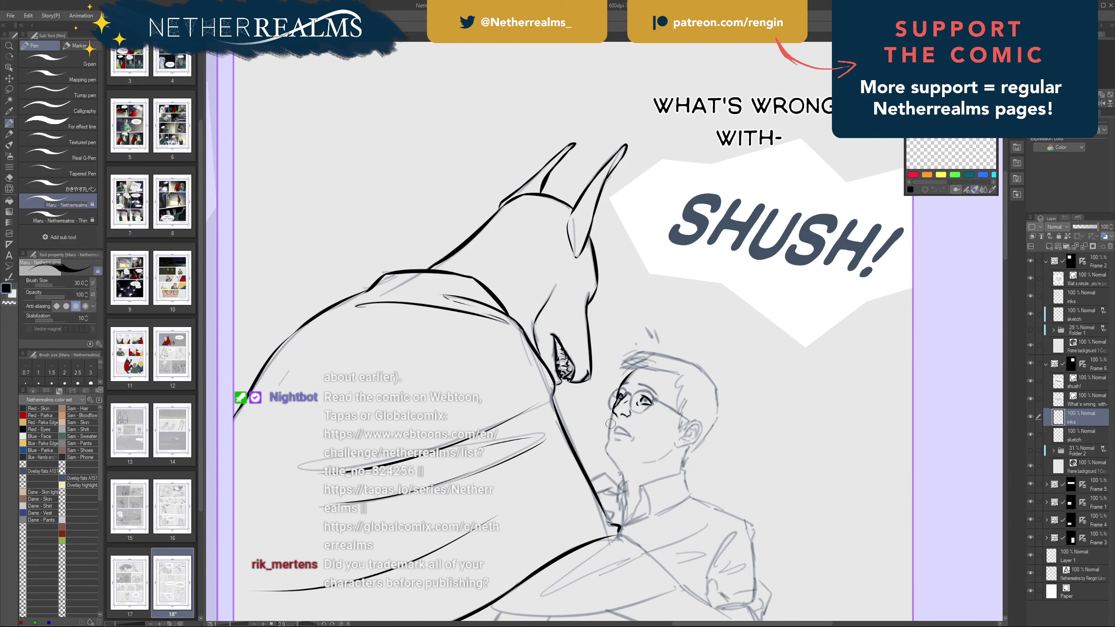
- Try to ink the profile of the man's lower face, from the nose down to the chin and neck
key(ctrl)
drag(613, 414, 606, 443)
key(ctrl+z)
drag(611, 413, 607, 455)
key(ctrl+z)
key(ctrl+z)
key(ctrl+z)
drag(610, 460, 619, 477)
key(ctrl+z)
- Set the inking pen's stabilization to 42 and its brush size to 7
drag(52, 319, 59, 319)
key(bracketleft)
key(bracketleft)
key(bracketleft)
key(bracketleft)
key(bracketleft)
key(bracketleft)
key(bracketleft)
key(bracketleft)
key(bracketleft)
key(bracketleft)
key(bracketright)
key(bracketright)
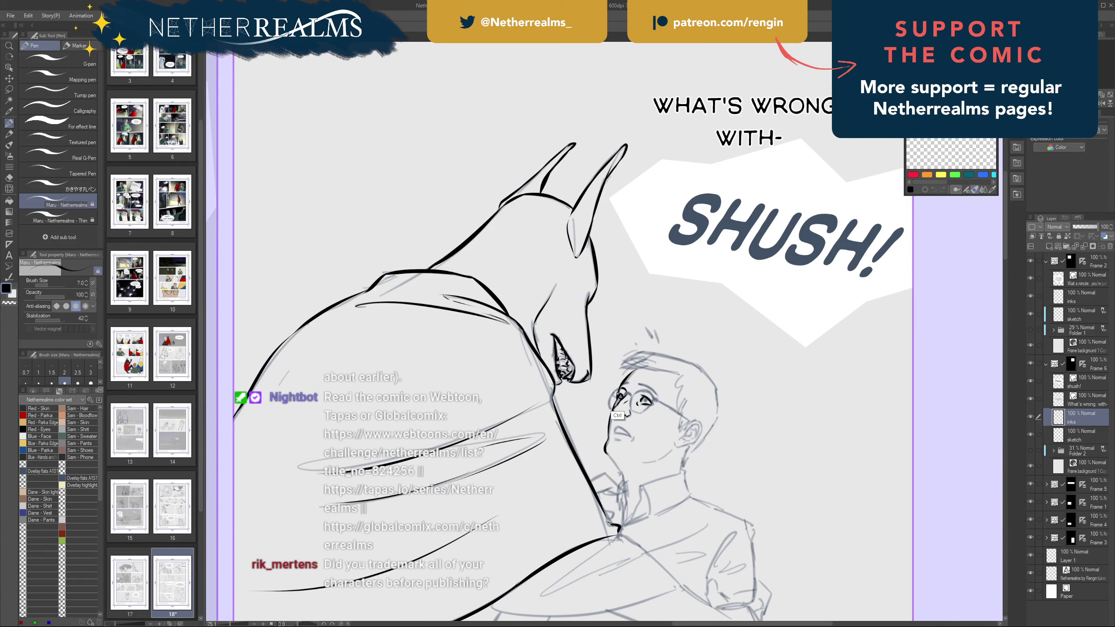
- Ink the man's round glasses frames and the temple arm running back to the ear
drag(623, 394, 629, 393)
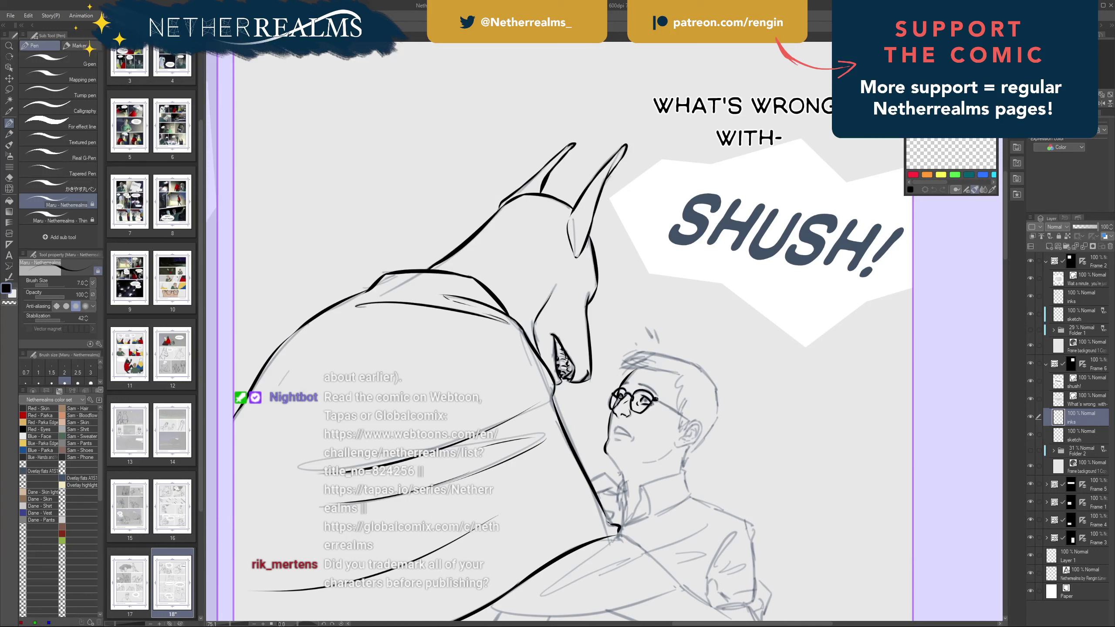
drag(655, 400, 677, 412)
drag(649, 345, 596, 343)
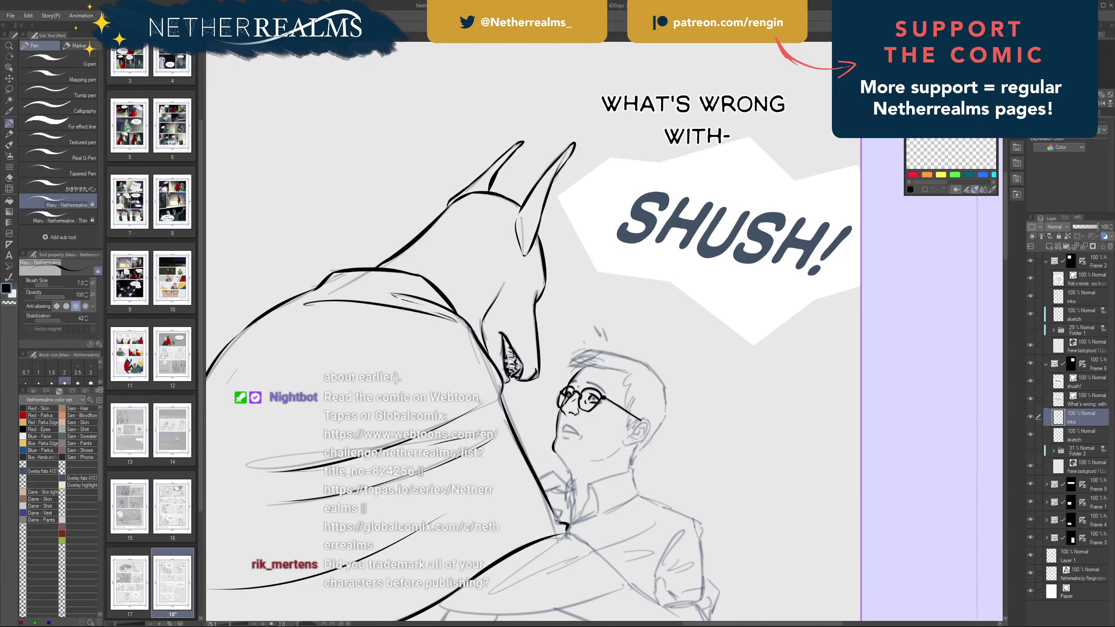
- Switch to the Maru - Netherrealms - Thin pen and ink the man's mouth
key(x)
drag(608, 341, 593, 325)
key(x)
drag(585, 309, 610, 238)
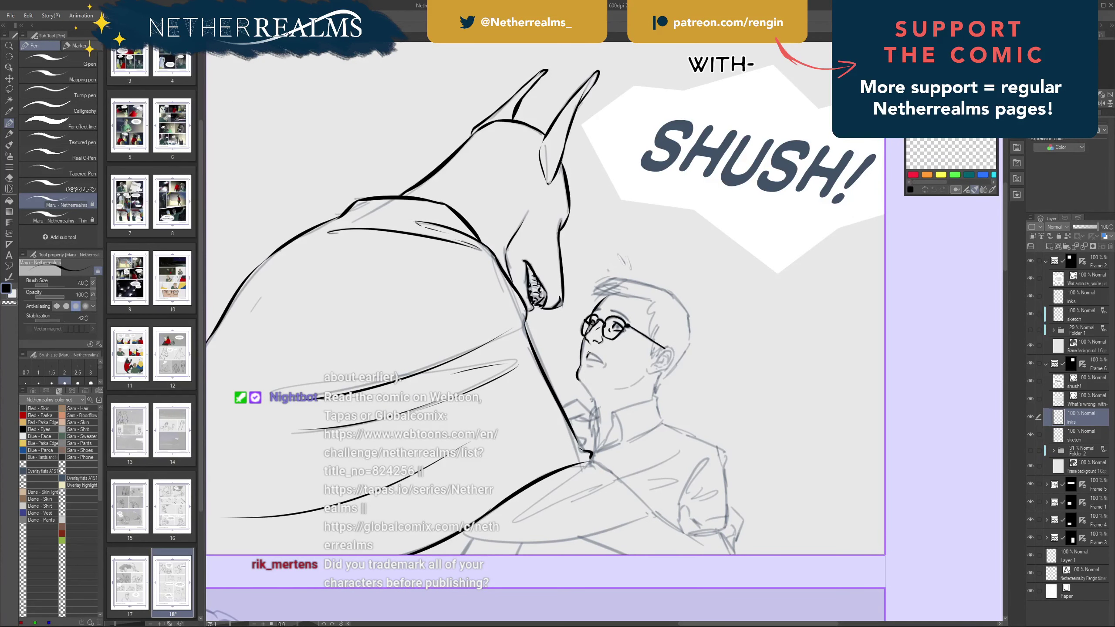
click(62, 219)
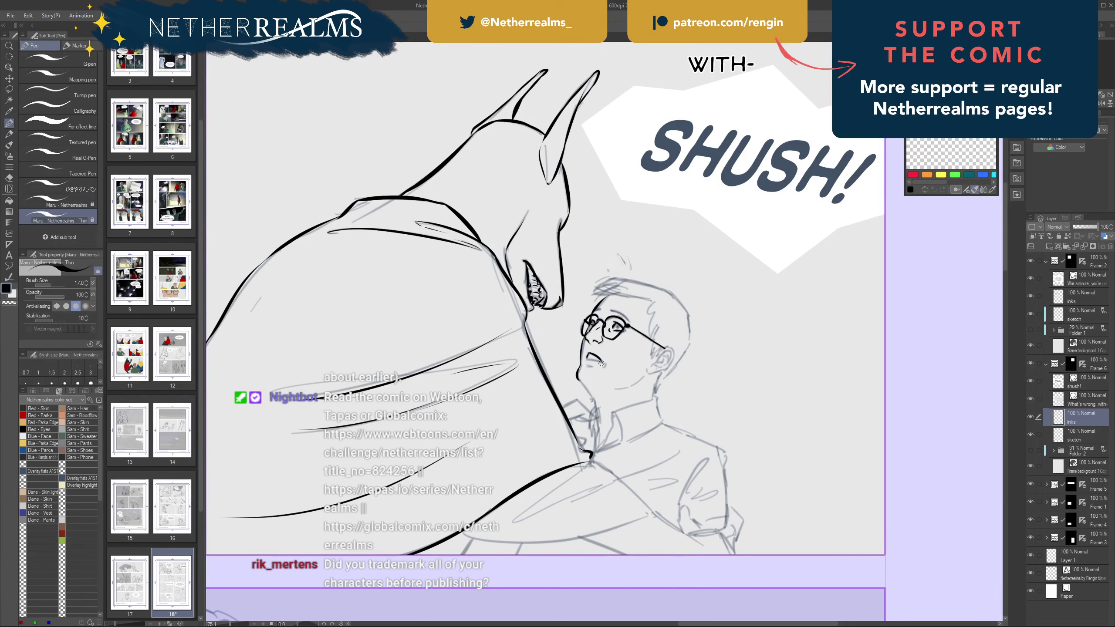
drag(601, 361, 587, 360)
key(ctrl+z)
drag(604, 285, 507, 298)
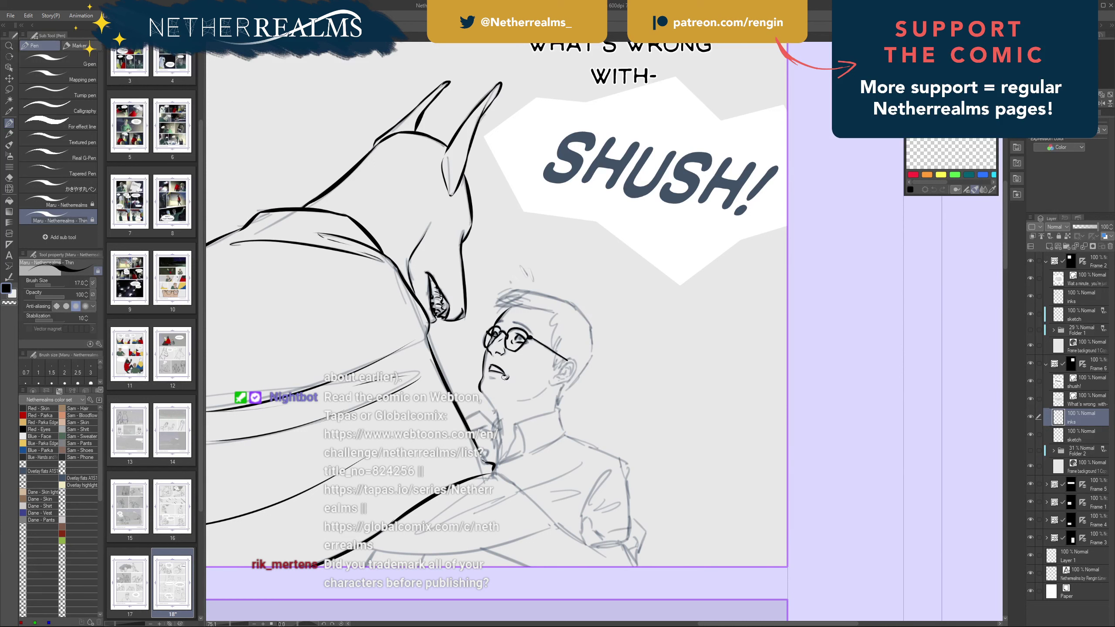
- Ink the man's chin and the front of his neck down to the shirt collar
drag(543, 359, 512, 383)
key(ctrl+z)
drag(485, 399, 501, 444)
key(ctrl+z)
drag(495, 334, 834, 385)
drag(632, 453, 551, 453)
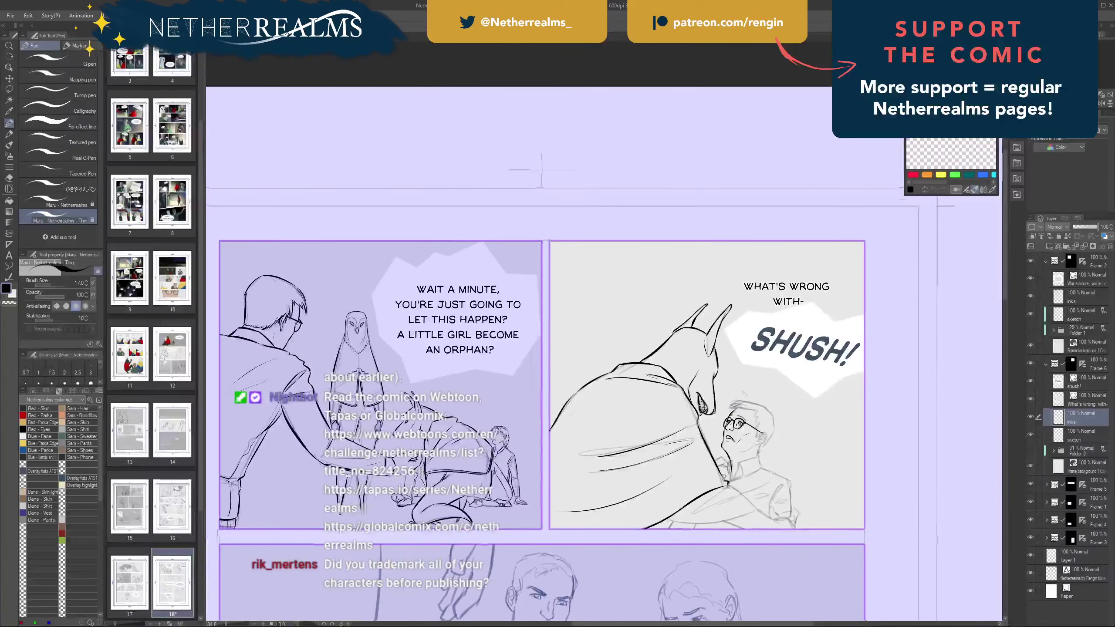
scroll(731, 475, up, 4)
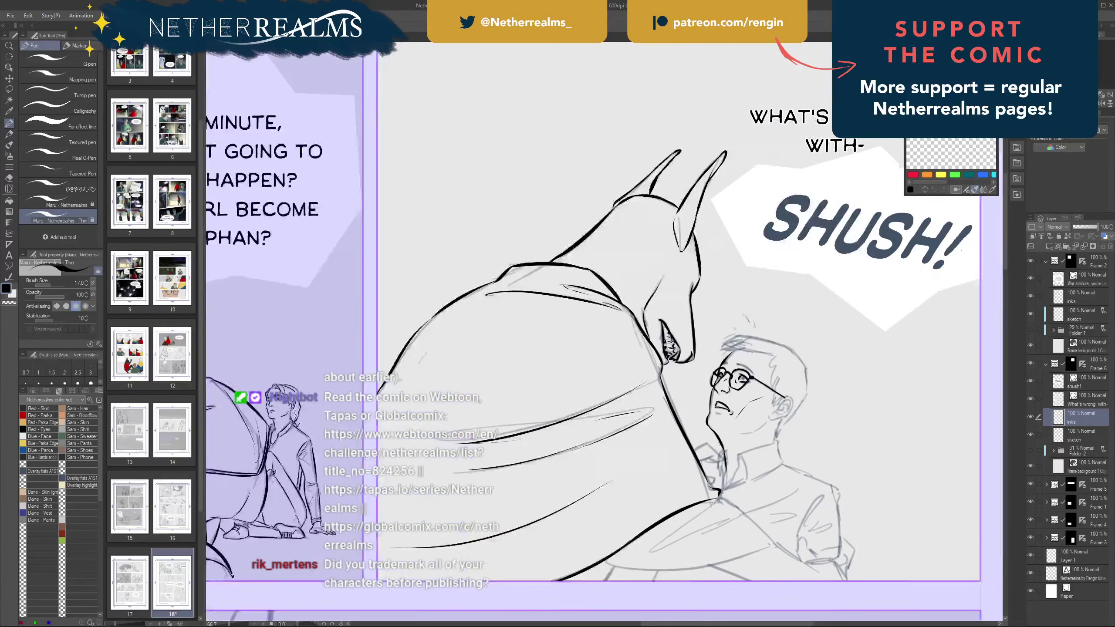
drag(732, 474, 567, 474)
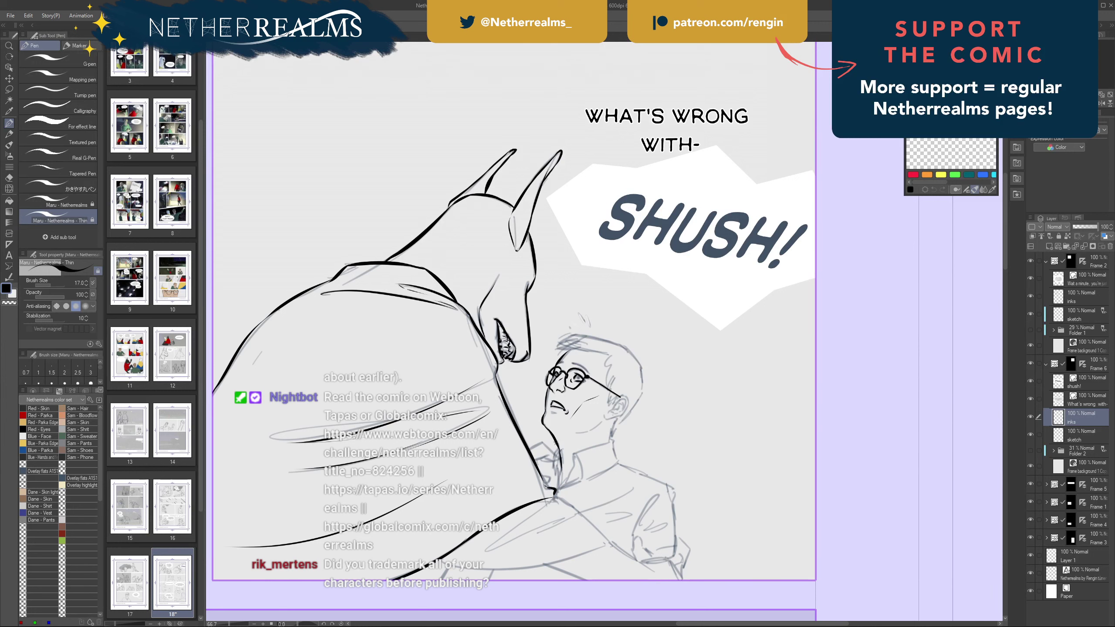
- Ink the back contour of the man's head, his ear and the back of his neck
drag(619, 344, 642, 368)
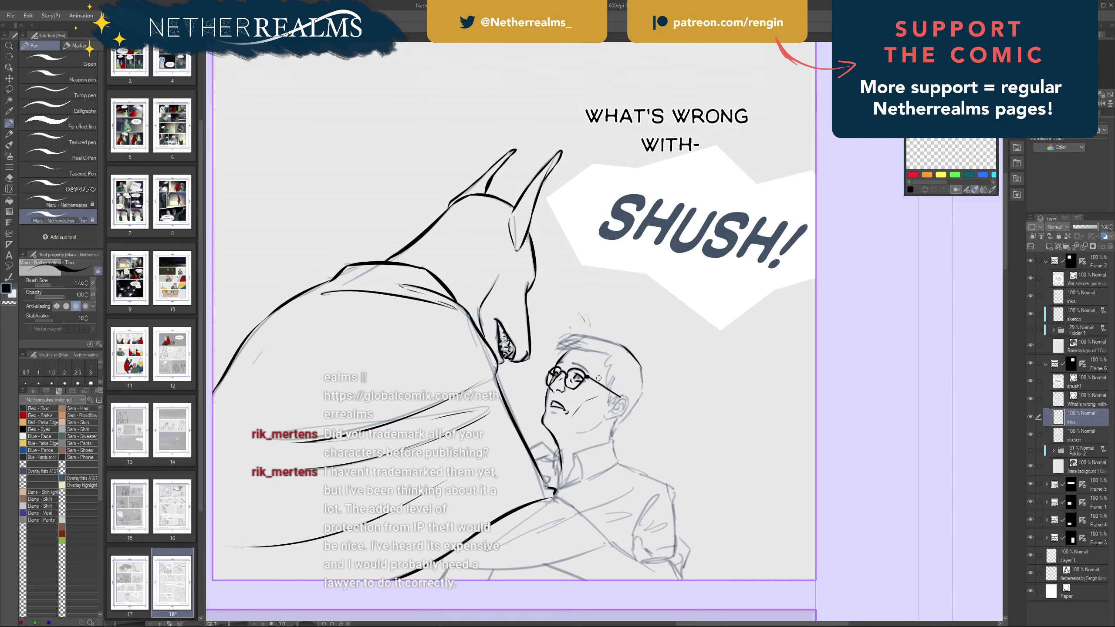
drag(599, 377, 662, 389)
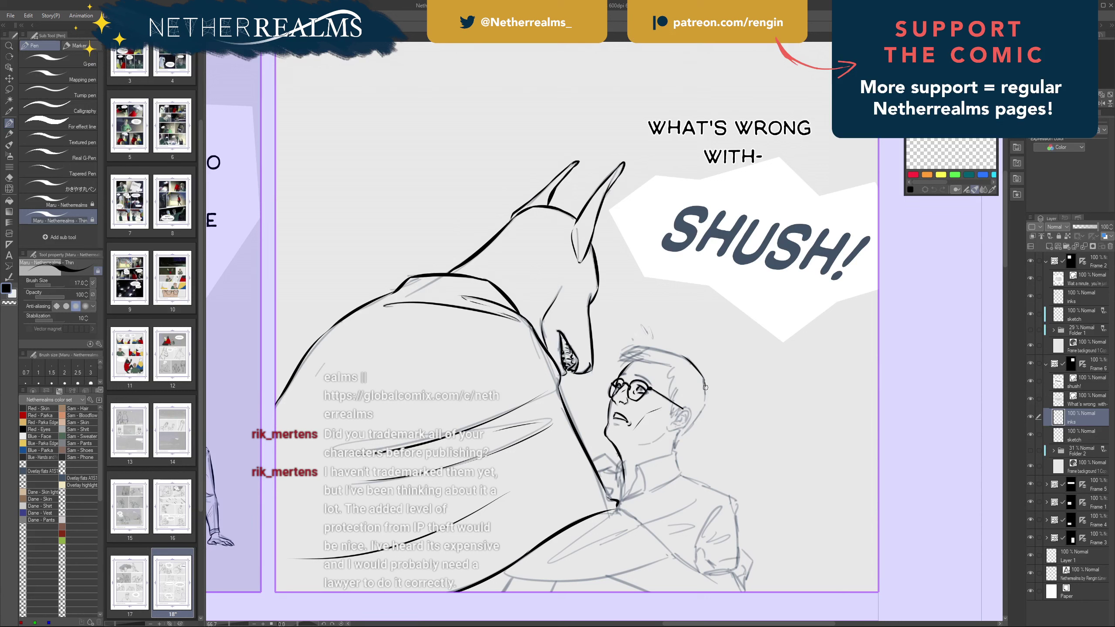
drag(706, 392, 675, 449)
key(ctrl+z)
key(ctrl+z)
key(ctrl+z)
key(ctrl+z)
key(ctrl+z)
key(ctrl+z)
key(ctrl+z)
key(ctrl+z)
key(ctrl+z)
key(ctrl+z)
drag(739, 351, 724, 327)
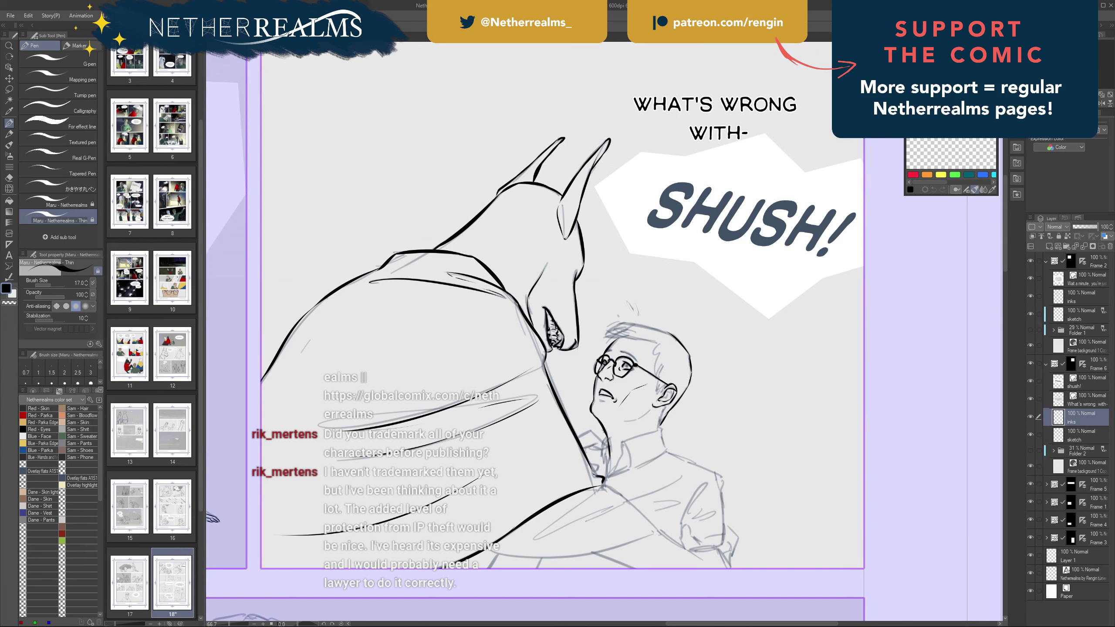
- Ink the inner details of the man's ear and the hairline beside it
drag(665, 393, 672, 396)
key(ctrl+z)
mouse_move(659, 356)
mouse_down()
mouse_move(658, 395)
mouse_move(670, 329)
mouse_move(681, 334)
mouse_up()
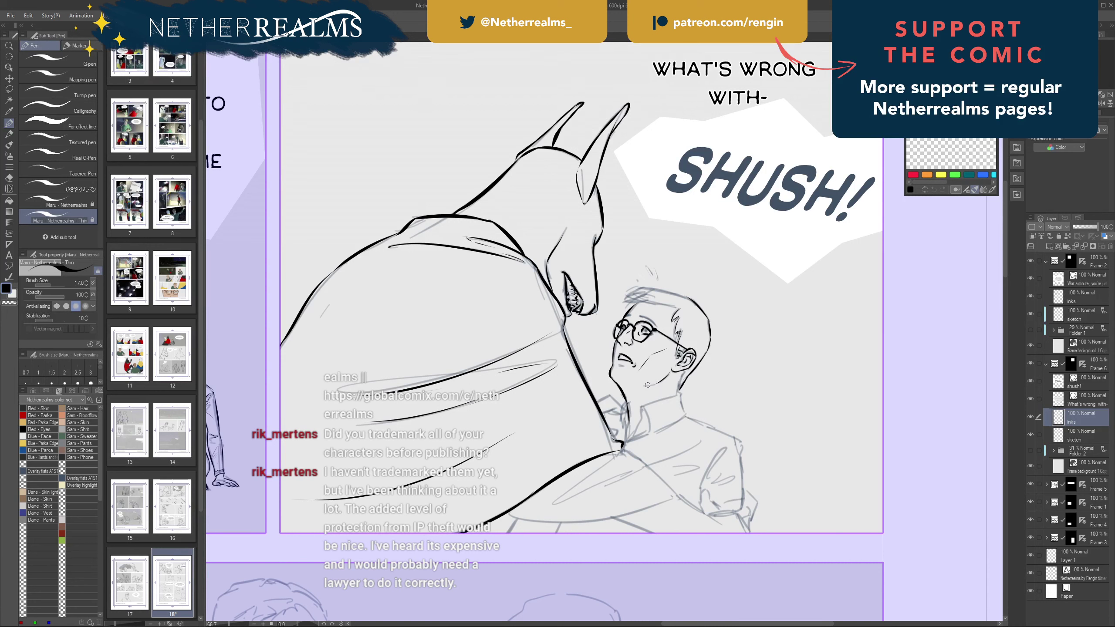
drag(655, 384, 632, 385)
key(ctrl+z)
- Ink the top outline of the man's hair and the fringe above his forehead
mouse_move(683, 291)
mouse_down()
mouse_move(684, 333)
mouse_move(634, 329)
mouse_move(625, 355)
mouse_up()
key(ctrl+z)
key(ctrl+z)
key(ctrl+z)
key(ctrl+z)
key(ctrl+z)
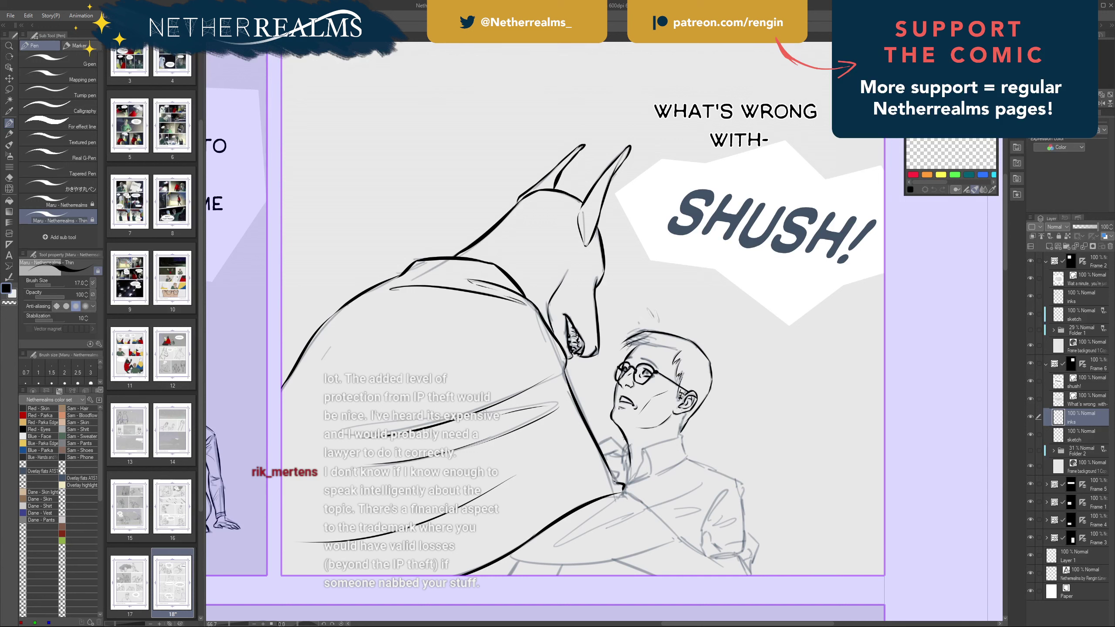
key(ctrl+z)
drag(682, 352, 621, 348)
key(ctrl+z)
key(ctrl+z)
mouse_move(647, 271)
mouse_down()
mouse_move(632, 263)
mouse_move(644, 265)
mouse_up()
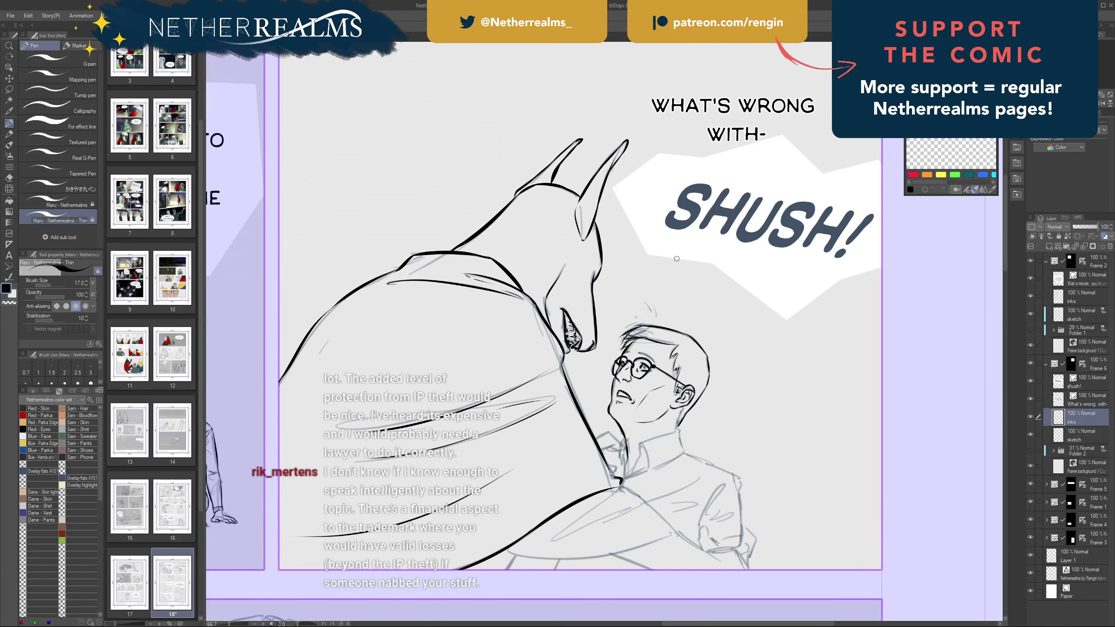
drag(676, 259, 656, 240)
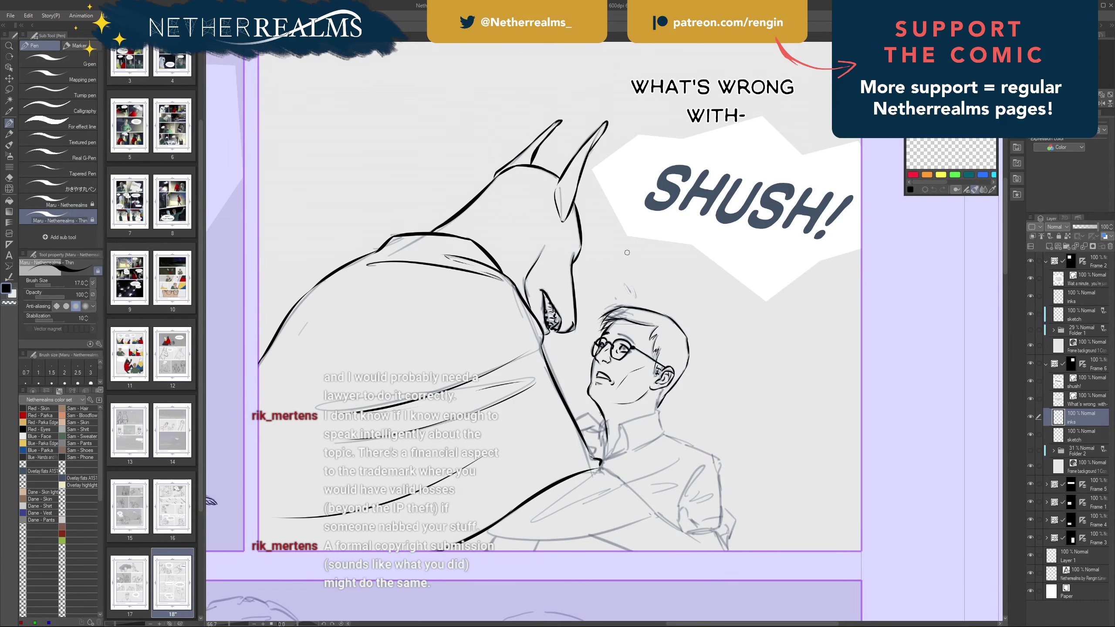
scroll(583, 361, up, 2)
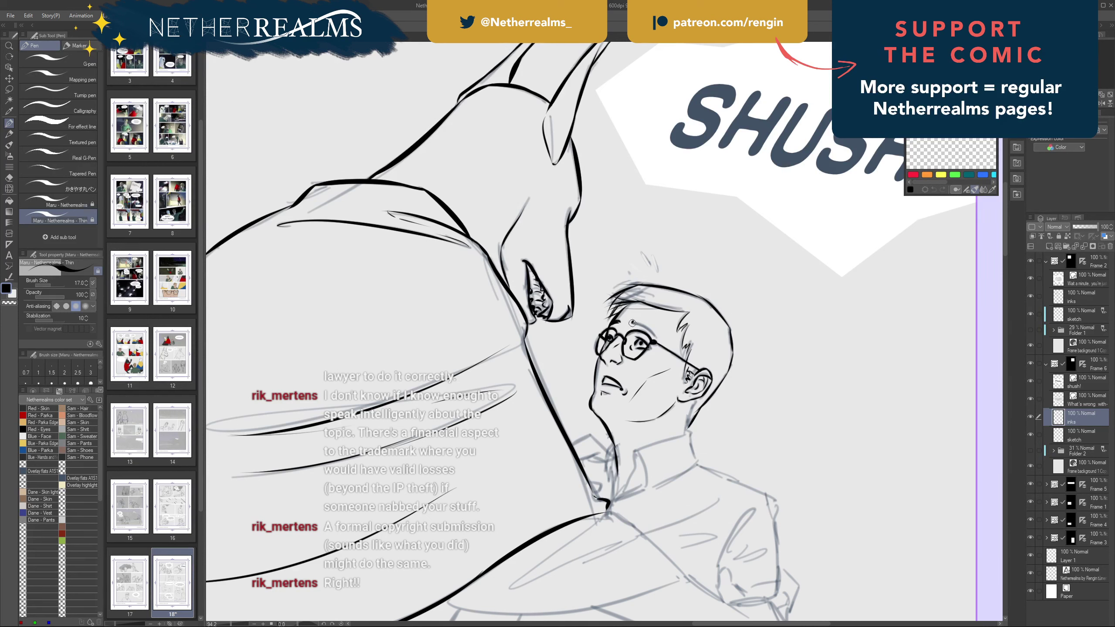
- Ink the man's eyebrow above the rim of his glasses
drag(640, 326, 650, 328)
drag(579, 277, 650, 217)
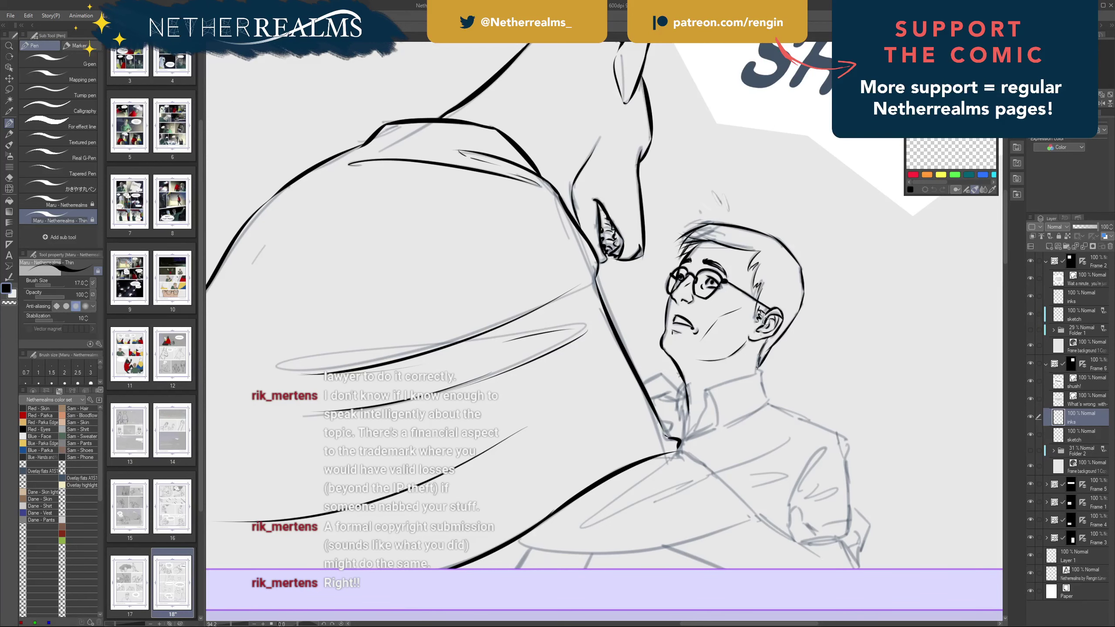
drag(766, 321, 650, 391)
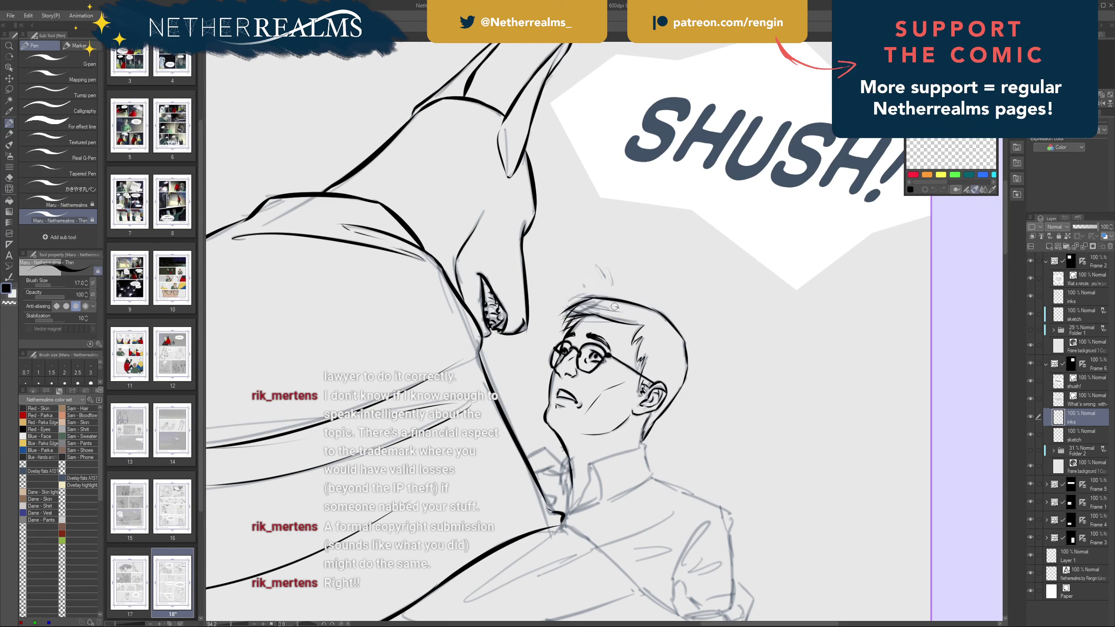
drag(615, 307, 586, 307)
key(ctrl+z)
mouse_move(528, 264)
mouse_down()
mouse_move(616, 178)
mouse_move(635, 179)
mouse_up()
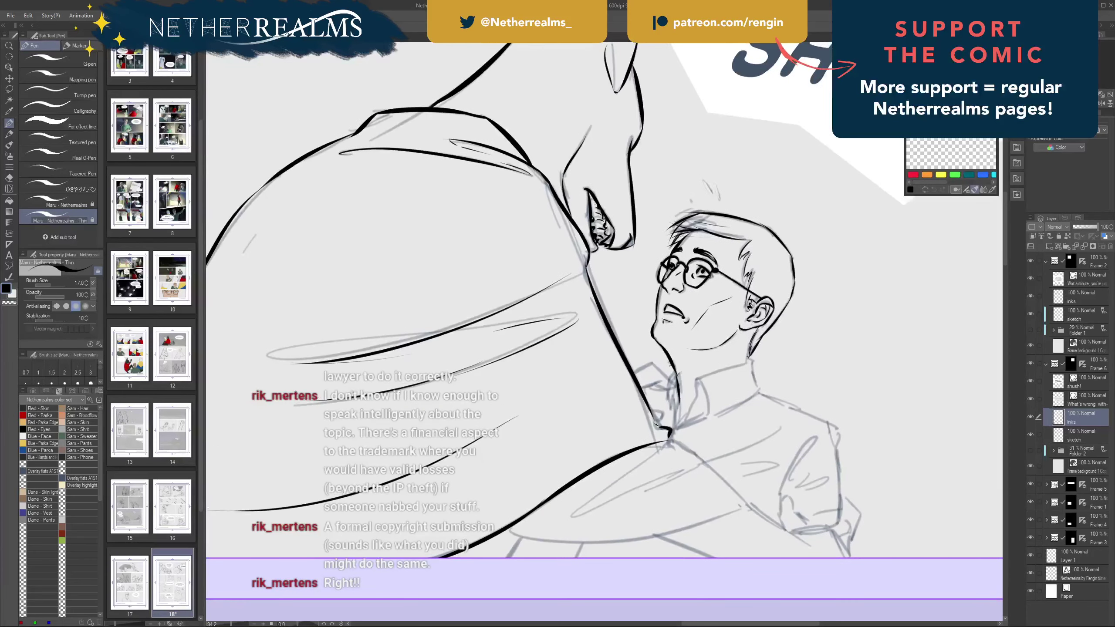
- Set the brush size to 15 and ink the back of the man's neck down to the shirt collar
drag(755, 332, 745, 361)
drag(746, 359, 758, 389)
key(ctrl+z)
key(bracketleft)
key(ctrl+z)
drag(778, 335, 702, 372)
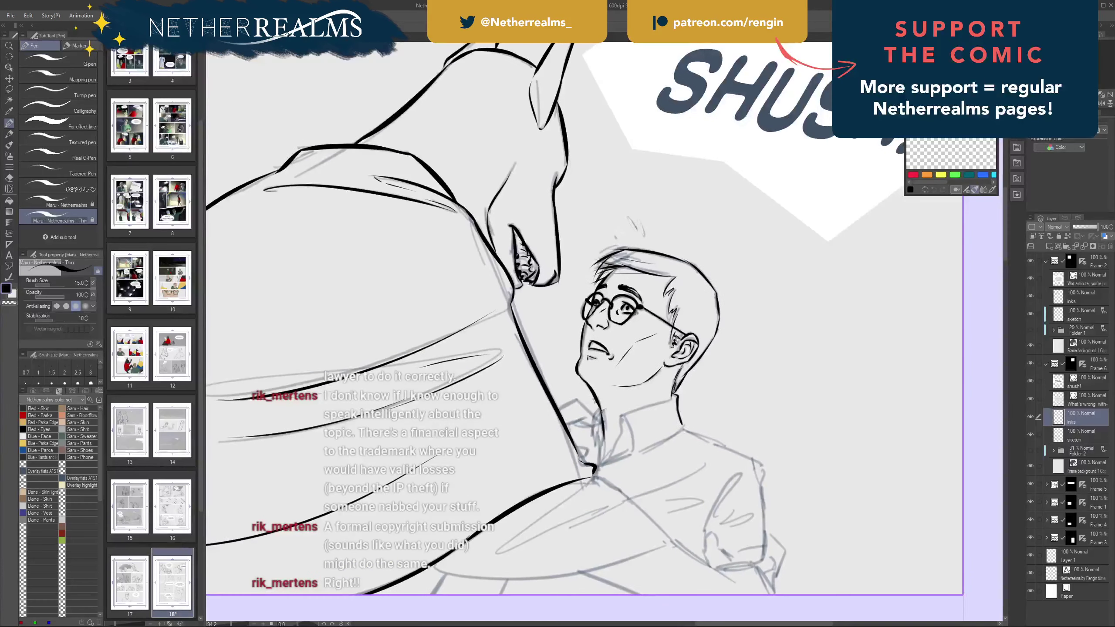
- Ink the front edge of the shirt collar's opening below the man's chin
drag(600, 408, 597, 473)
key(ctrl+z)
key(ctrl+z)
mouse_move(592, 415)
mouse_down()
mouse_move(587, 452)
mouse_move(591, 418)
mouse_move(594, 450)
mouse_move(603, 420)
mouse_move(597, 472)
mouse_move(604, 435)
mouse_move(602, 460)
mouse_up()
key(ctrl+z)
key(ctrl+z)
key(ctrl+z)
drag(622, 399, 606, 426)
key(ctrl+z)
drag(644, 388, 634, 404)
mouse_move(630, 229)
mouse_down()
mouse_move(549, 241)
mouse_move(606, 329)
mouse_move(625, 331)
mouse_up()
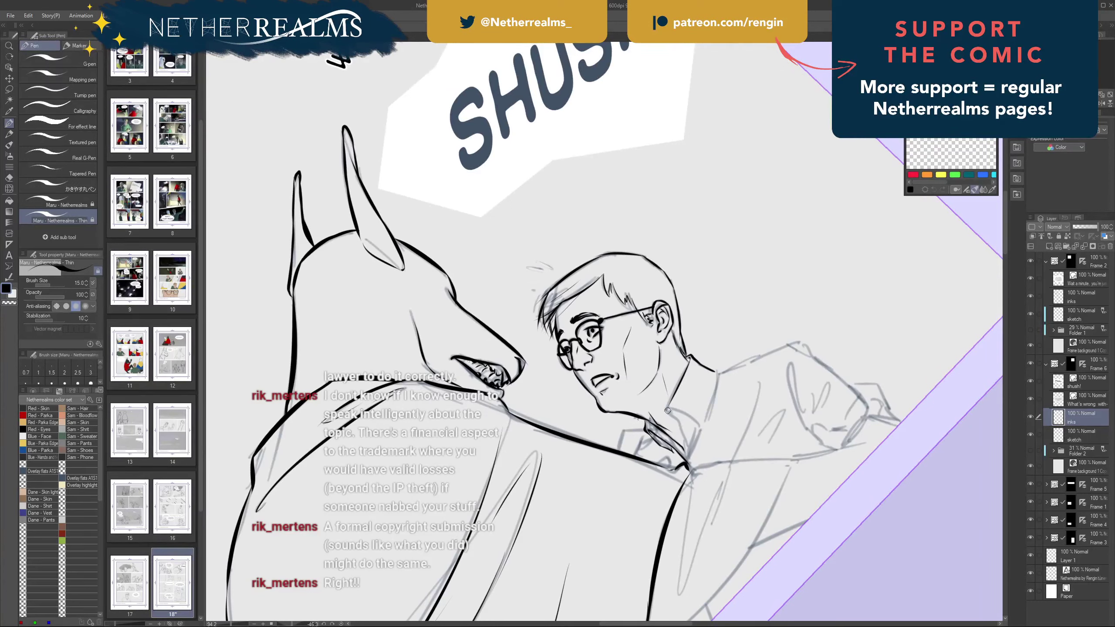
- Ink the near flap of the man's collar from the nape of his neck to the collar point
drag(688, 361, 666, 414)
drag(680, 425, 685, 457)
mouse_move(689, 374)
mouse_down()
mouse_move(614, 388)
mouse_move(627, 430)
mouse_up()
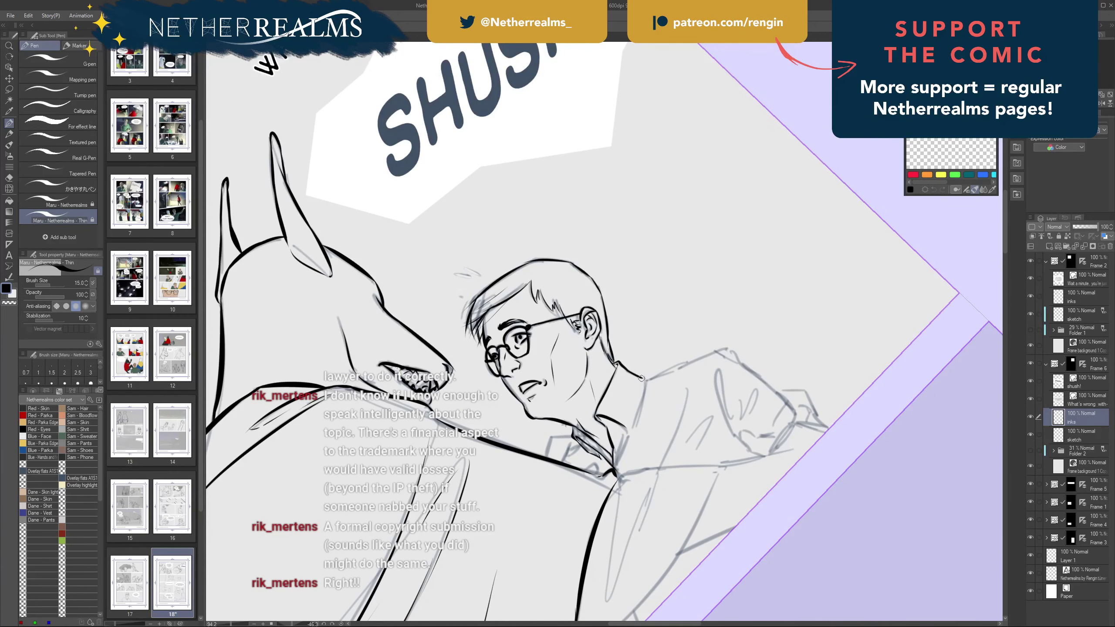
drag(645, 378, 628, 445)
key(ctrl+z)
drag(644, 379, 630, 437)
key(ctrl+at)
drag(598, 335, 668, 410)
drag(614, 373, 726, 276)
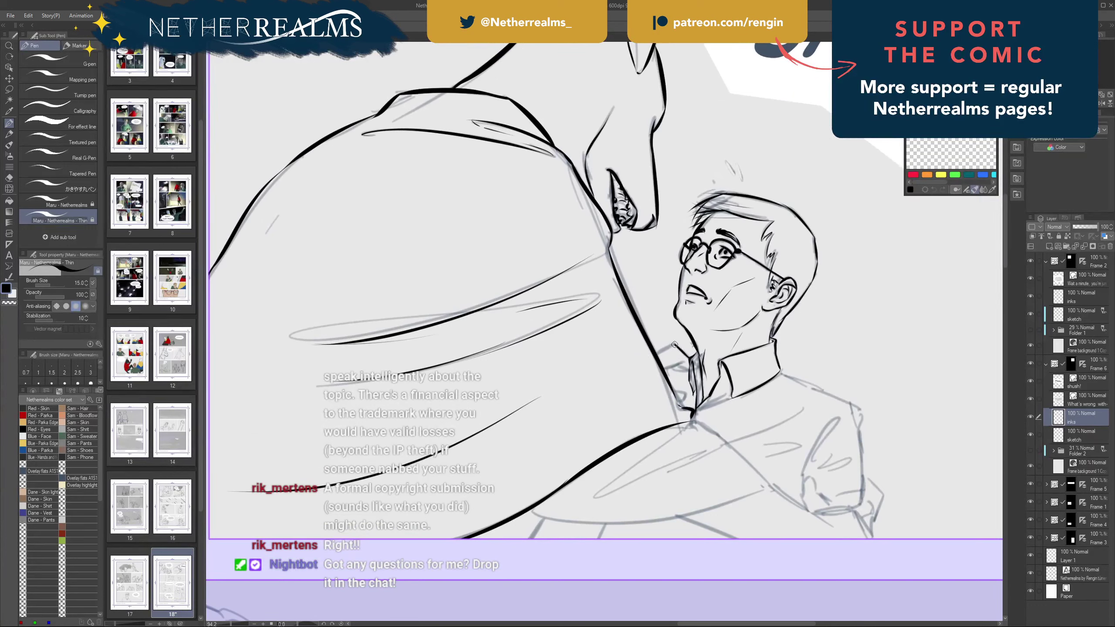
- Ink the lines on the far side of the man's collar, against the dog-headed figure's chest
mouse_move(674, 345)
mouse_down()
mouse_move(657, 353)
mouse_move(681, 352)
mouse_move(677, 370)
mouse_up()
key(ctrl+z)
key(ctrl+z)
drag(683, 371, 664, 368)
key(ctrl+z)
key(ctrl+z)
drag(703, 315, 774, 291)
mouse_move(711, 367)
mouse_down()
mouse_move(714, 389)
mouse_move(749, 375)
mouse_move(717, 391)
mouse_up()
key(ctrl+z)
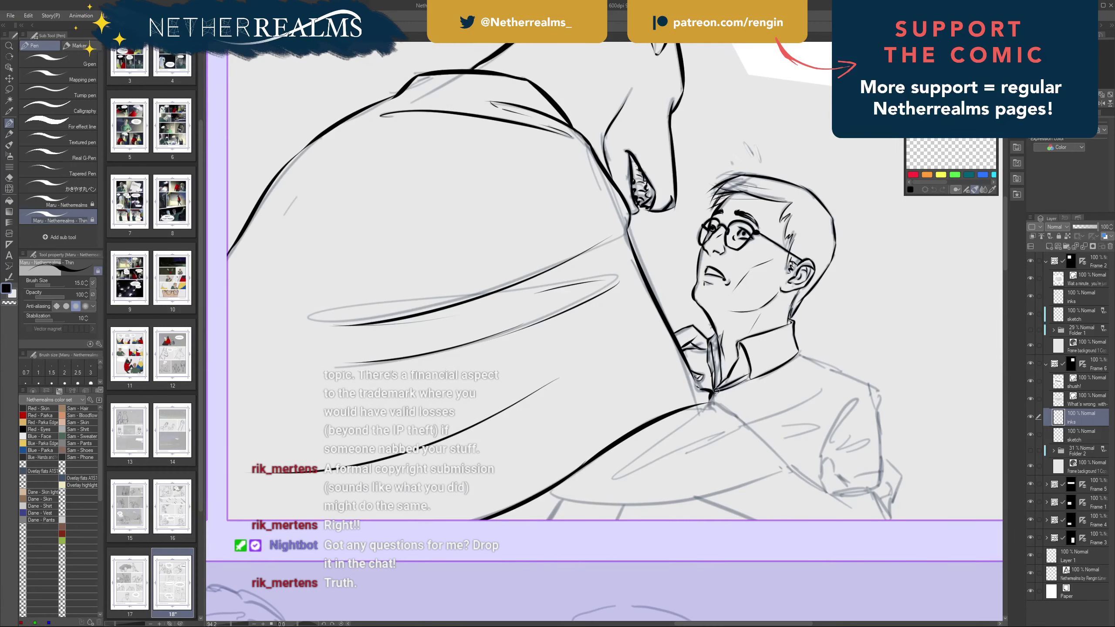
- Ink the man's shoulder line from the base of the collar to the top of the sleeve
mouse_move(753, 311)
mouse_down()
mouse_move(614, 284)
mouse_move(568, 340)
mouse_up()
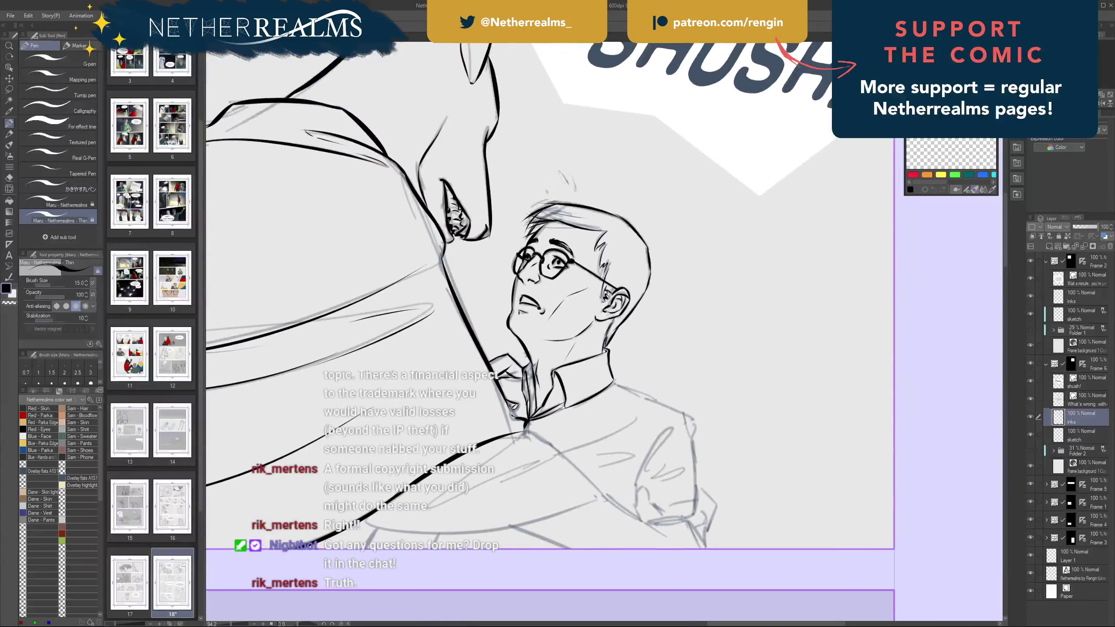
drag(753, 310, 728, 259)
drag(588, 333, 652, 360)
key(ctrl+z)
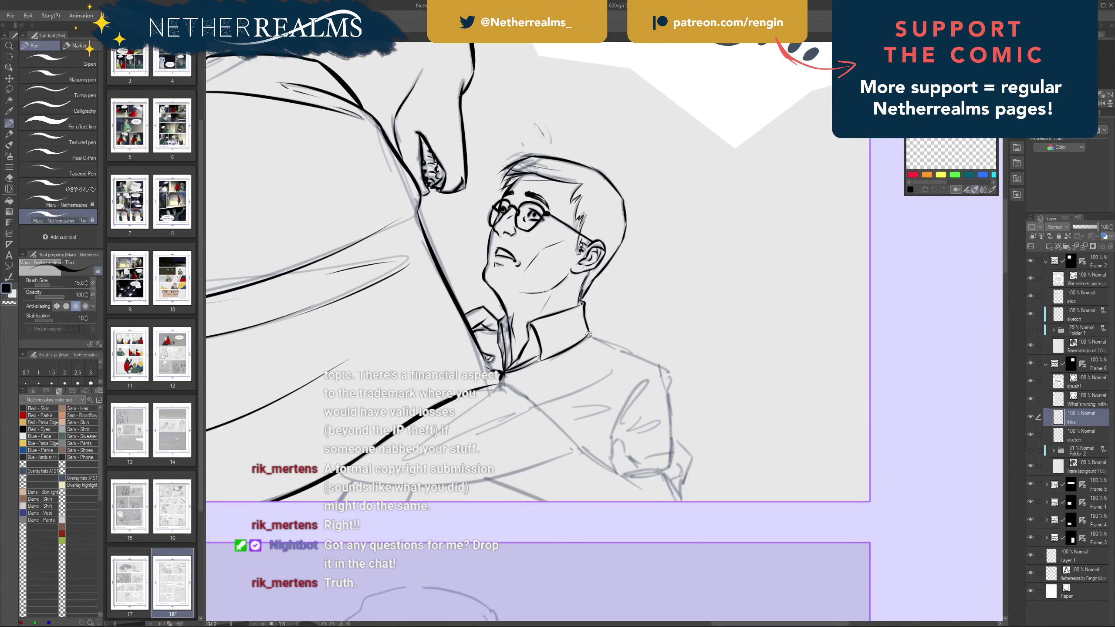
drag(588, 333, 661, 367)
key(ctrl+z)
mouse_move(588, 332)
mouse_down()
mouse_move(650, 364)
mouse_move(667, 386)
mouse_up()
- Ink the creases along the inner side of the man's sleeve
drag(611, 443, 649, 379)
key(ctrl+z)
key(ctrl+z)
drag(611, 437, 652, 372)
key(ctrl+z)
mouse_move(610, 443)
mouse_down()
mouse_move(652, 379)
mouse_move(614, 433)
mouse_move(660, 421)
mouse_up()
key(ctrl+z)
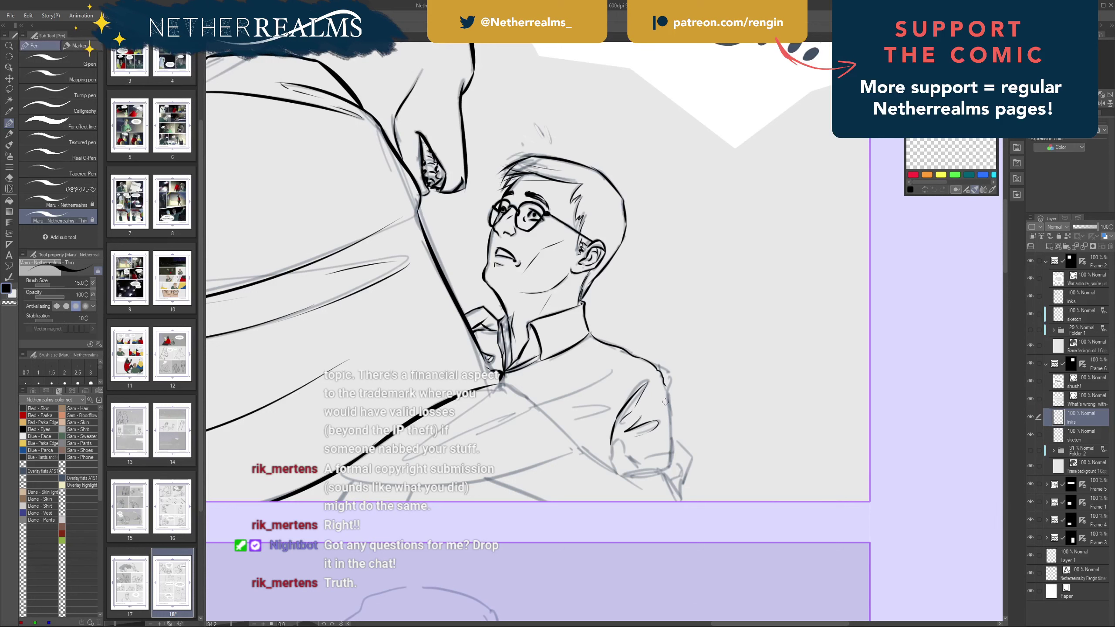
- Ink the outer edge of the man's sleeve from the shoulder down the arm
drag(659, 368, 670, 463)
key(ctrl+z)
drag(670, 404, 670, 460)
key(ctrl+z)
mouse_move(670, 372)
mouse_down()
mouse_move(702, 427)
mouse_move(746, 431)
mouse_move(716, 449)
mouse_move(743, 434)
mouse_move(733, 430)
mouse_move(756, 432)
mouse_move(726, 442)
mouse_up()
key(ctrl+z)
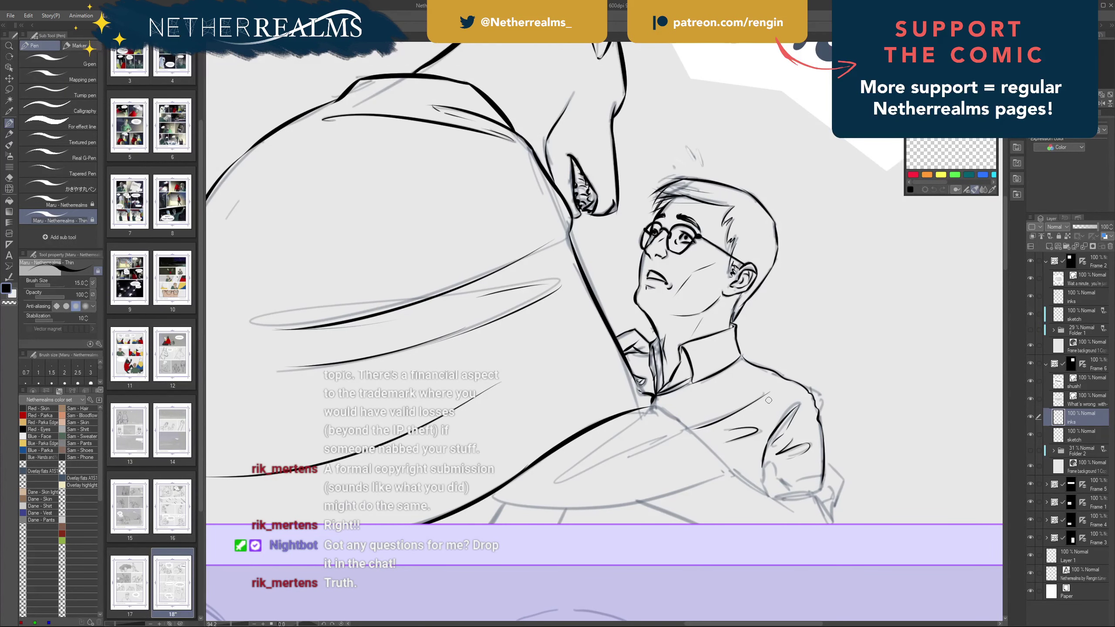
- Ink the upper edge of the dog-headed figure's sleeve, from below the man's collar across his shirt to the sleeve's hem
drag(768, 400, 696, 406)
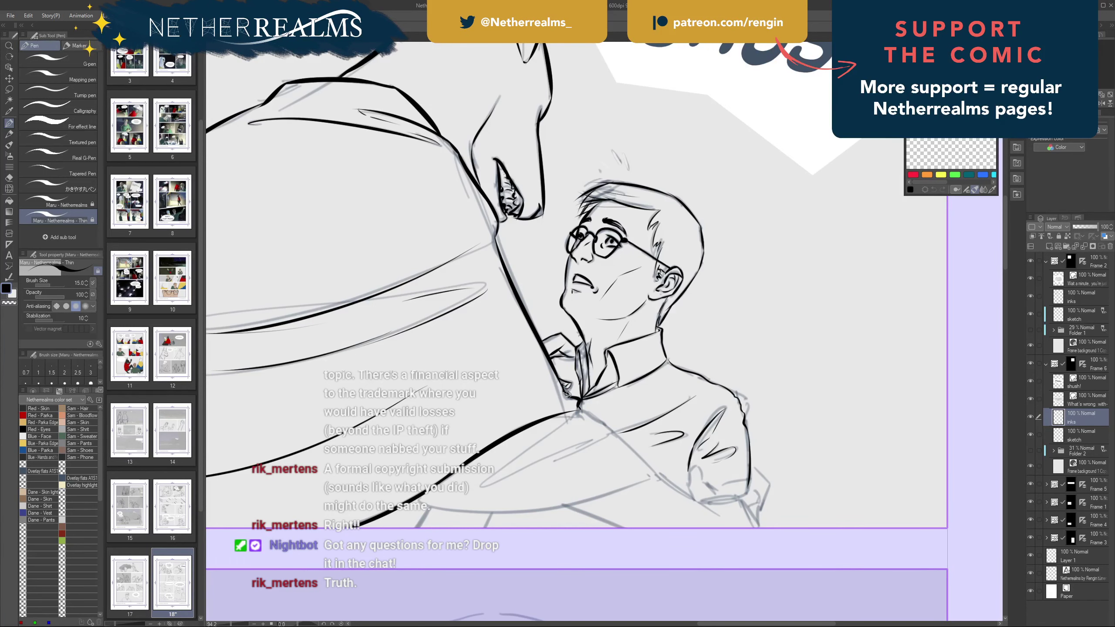
drag(552, 330, 734, 315)
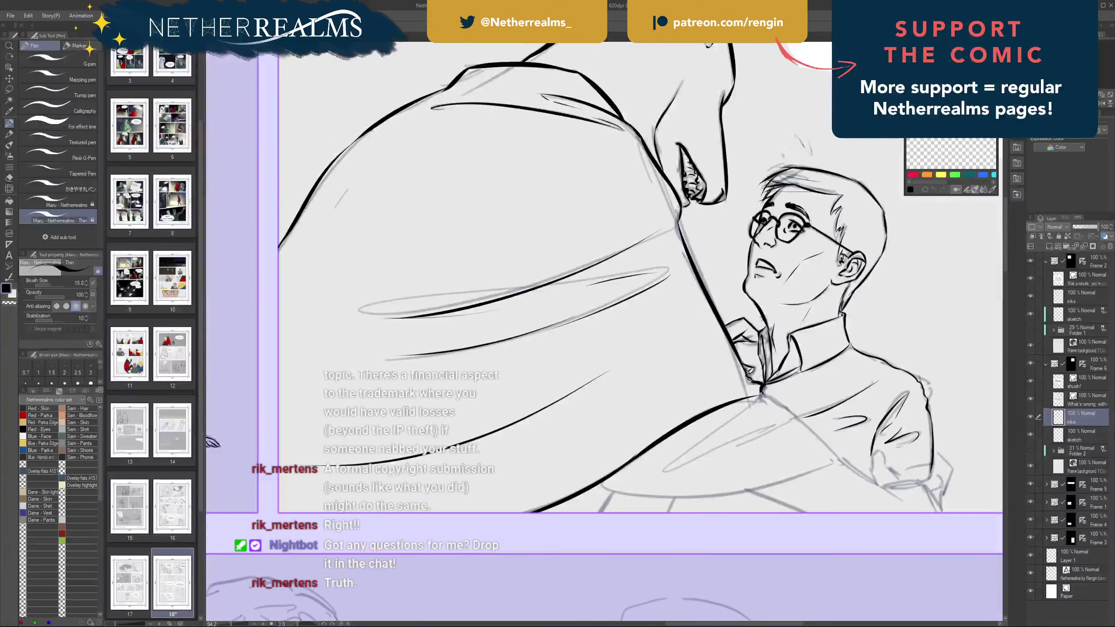
mouse_move(759, 383)
mouse_down()
mouse_move(635, 418)
mouse_move(701, 381)
mouse_move(515, 367)
mouse_move(733, 452)
mouse_move(666, 421)
mouse_move(503, 425)
mouse_move(462, 396)
mouse_move(491, 396)
mouse_up()
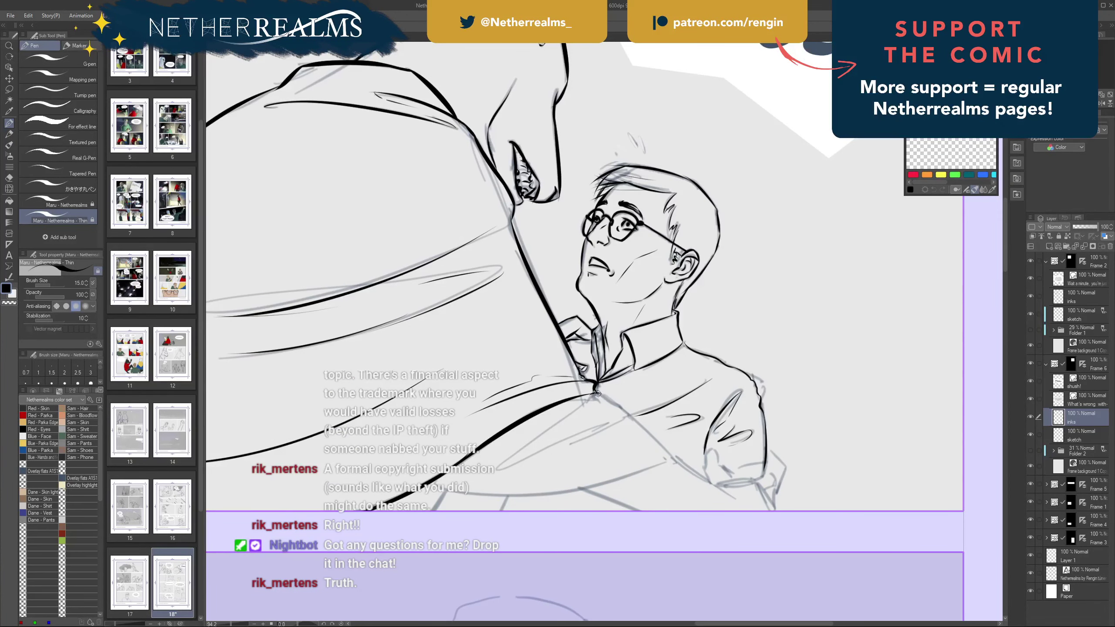
drag(598, 394, 675, 453)
key(ctrl)
key(ctrl+z)
drag(635, 420, 678, 461)
key(ctrl+z)
drag(661, 419, 820, 189)
drag(632, 211, 557, 272)
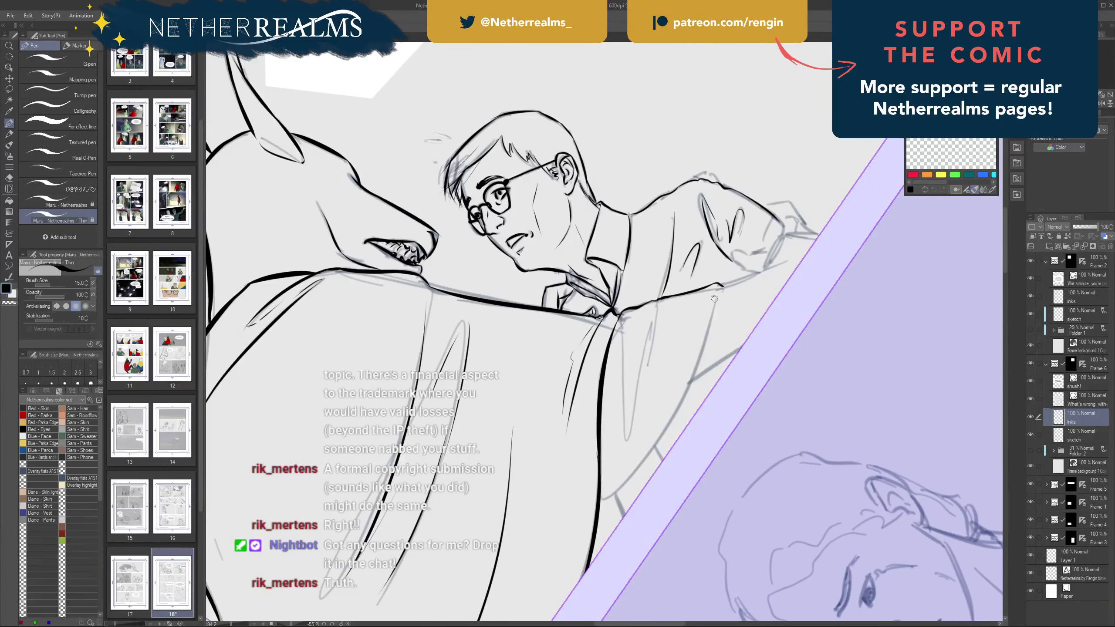
drag(720, 284, 678, 421)
key(ctrl+z)
drag(718, 285, 611, 506)
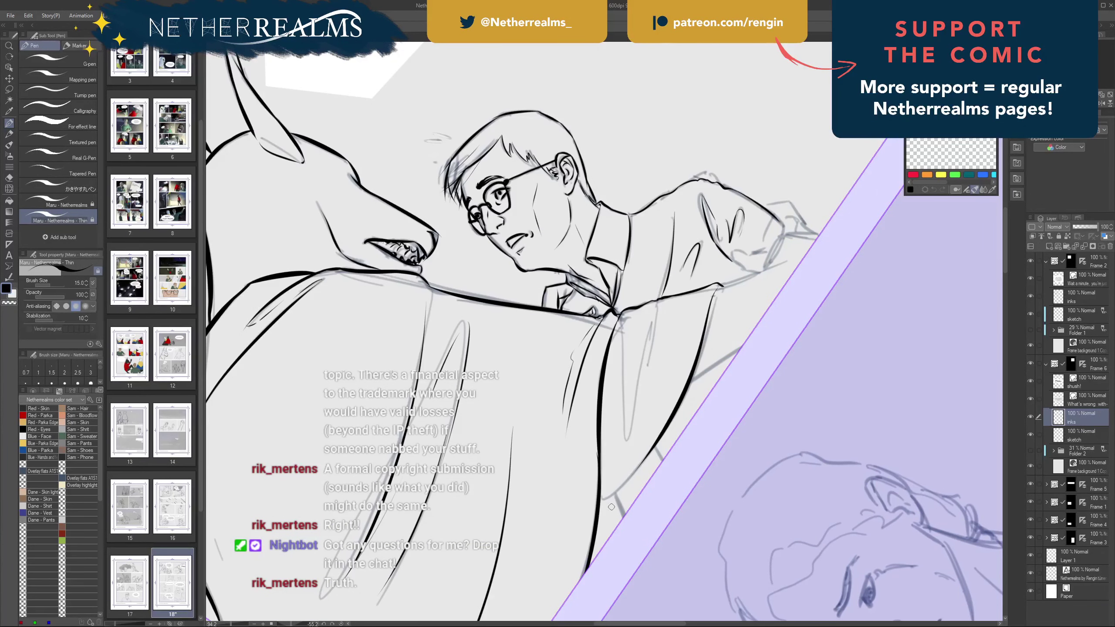
key(ctrl+z)
drag(722, 284, 619, 495)
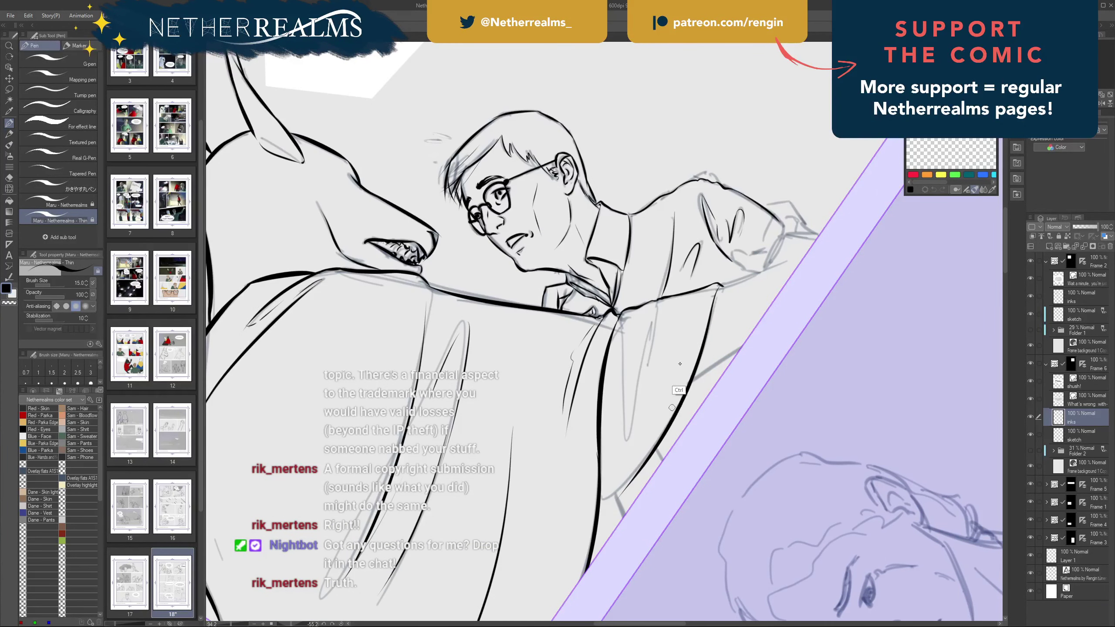
key(ctrl+z)
drag(716, 290, 600, 511)
key(ctrl+z)
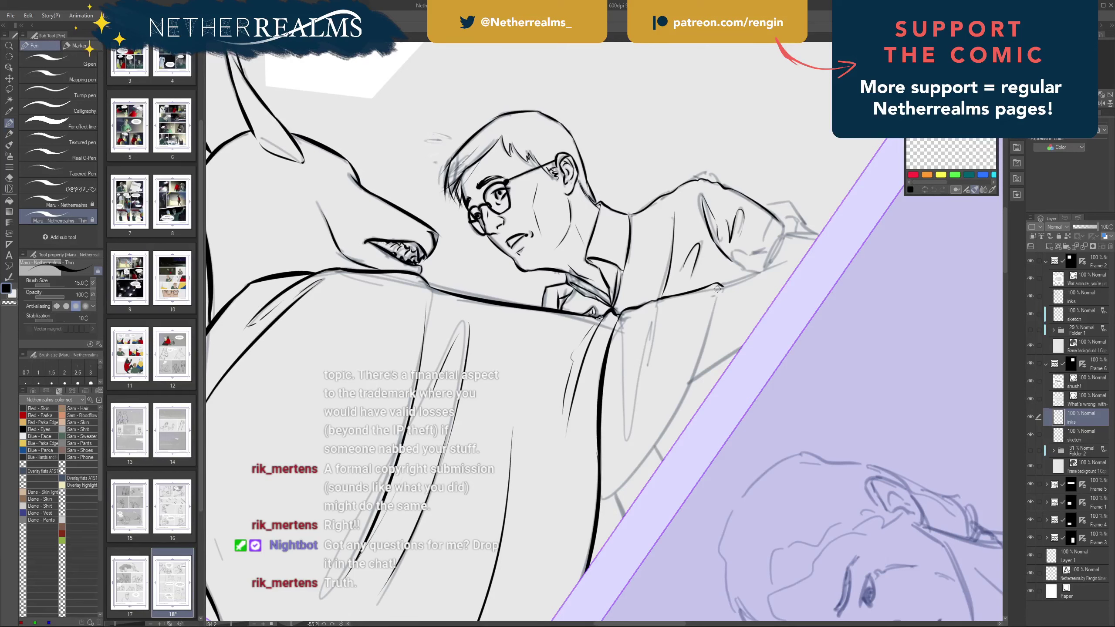
drag(717, 290, 611, 506)
key(ctrl+z)
drag(717, 289, 598, 506)
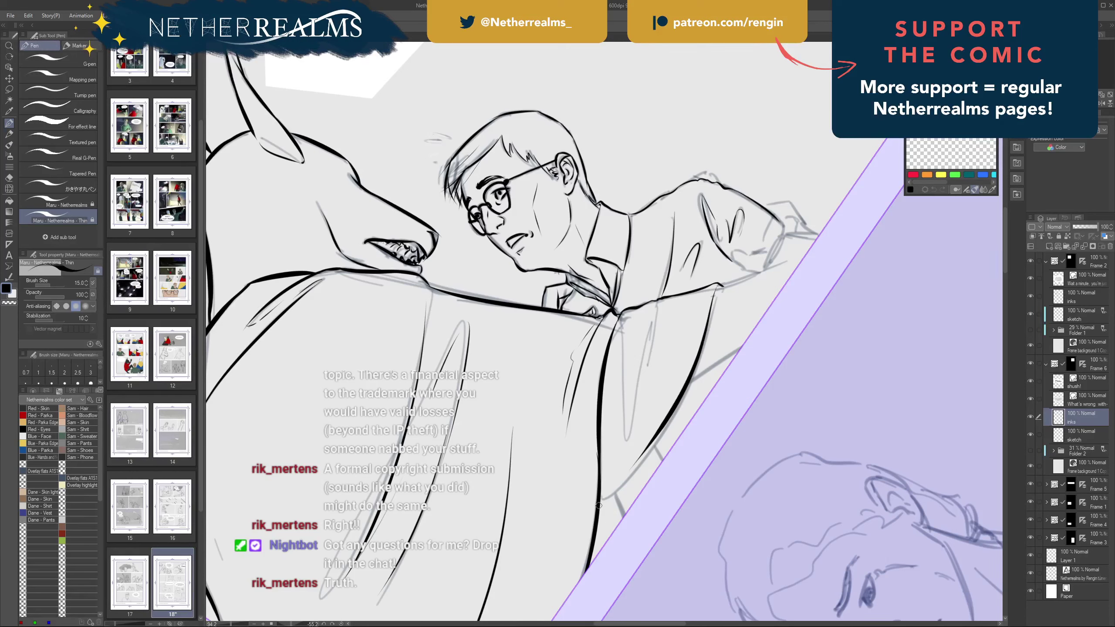
key(ctrl+z)
drag(720, 286, 614, 499)
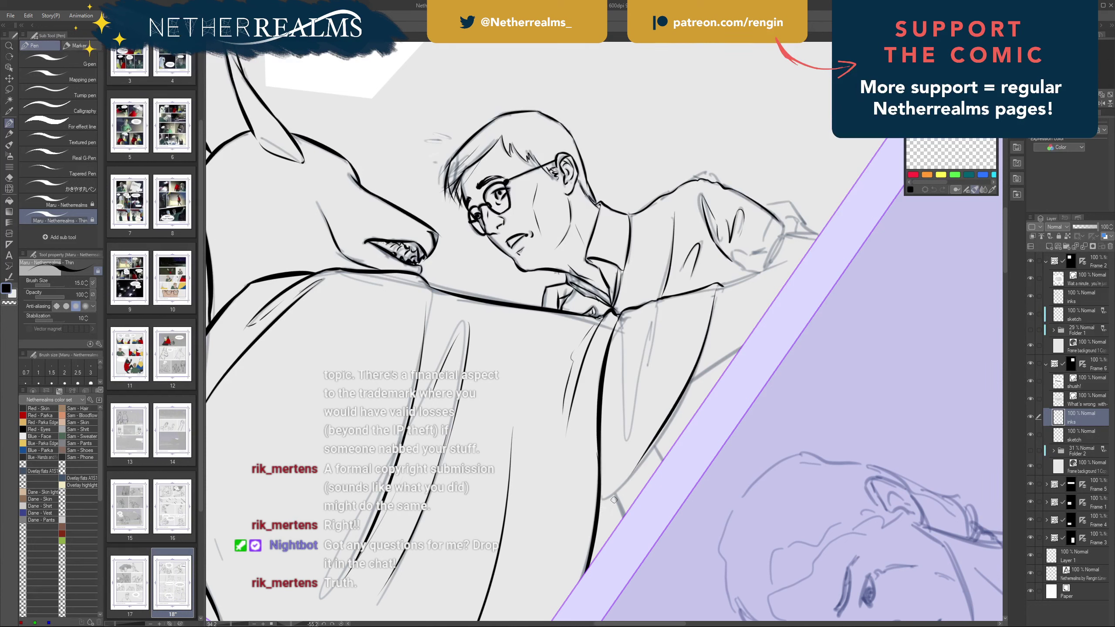
key(ctrl+z)
drag(719, 285, 651, 441)
key(ctrl+z)
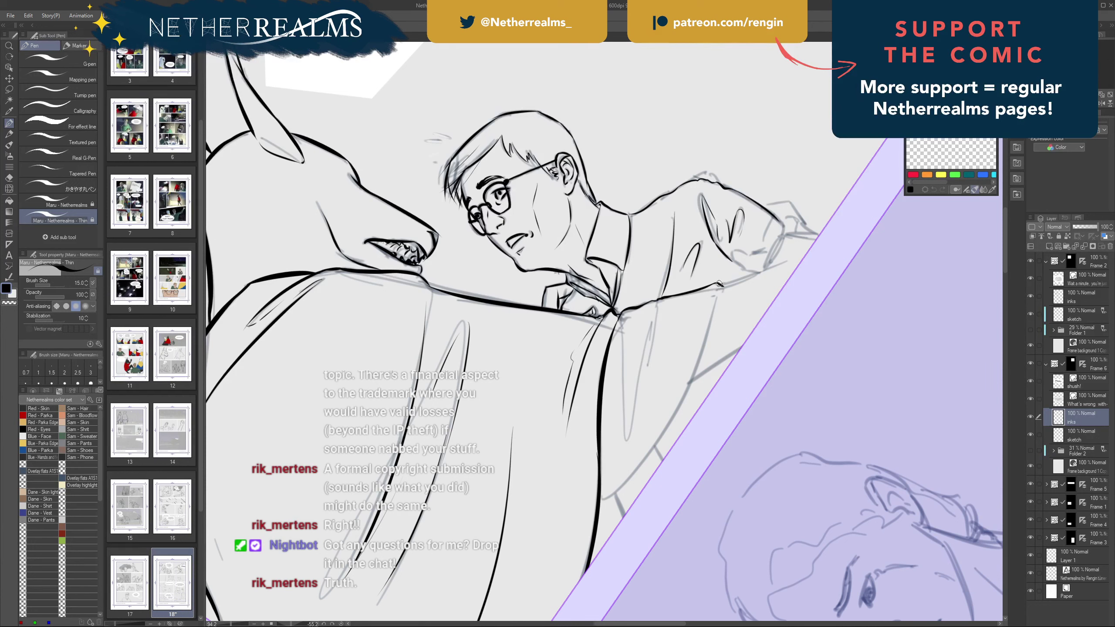
drag(719, 283, 605, 521)
key(ctrl+z)
- Ink the long curved hem of the dog-headed figure's sleeve in two overlapping strokes
drag(719, 283, 633, 466)
drag(686, 387, 601, 505)
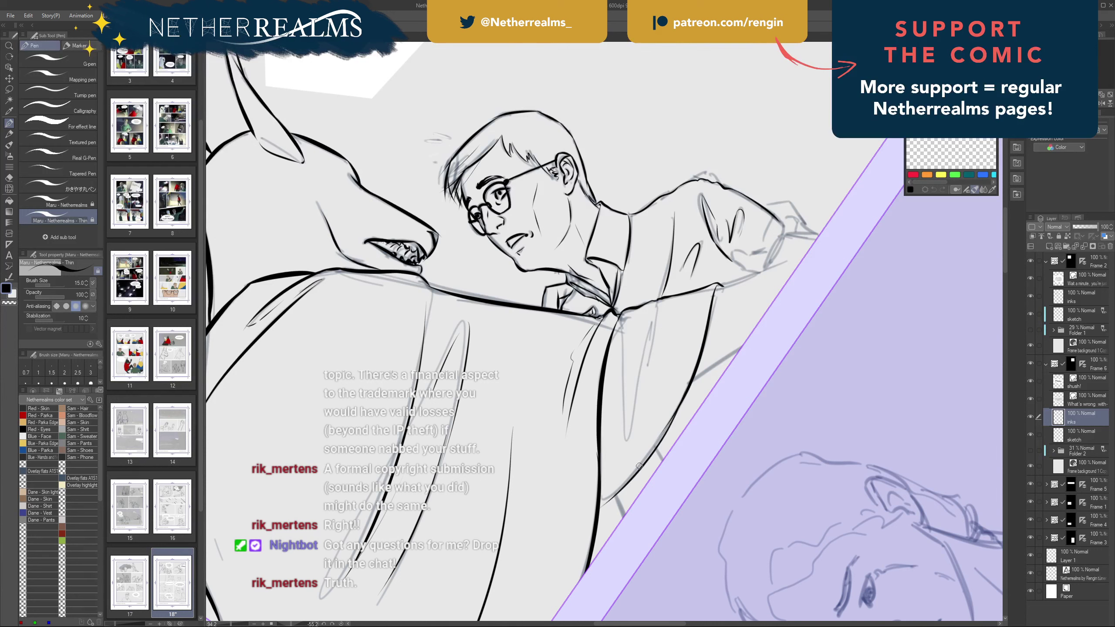
key(ctrl+z)
drag(685, 390, 608, 499)
- Ink the fabric folds inside the dog-headed figure's sleeve
drag(625, 325, 626, 371)
key(ctrl+z)
mouse_move(625, 325)
mouse_down()
mouse_move(628, 432)
mouse_move(650, 342)
mouse_move(629, 433)
mouse_up()
key(ctrl+z)
mouse_move(650, 320)
mouse_down()
mouse_move(648, 364)
mouse_move(673, 379)
mouse_move(680, 451)
mouse_up()
key(ctrl+z)
drag(670, 413, 694, 327)
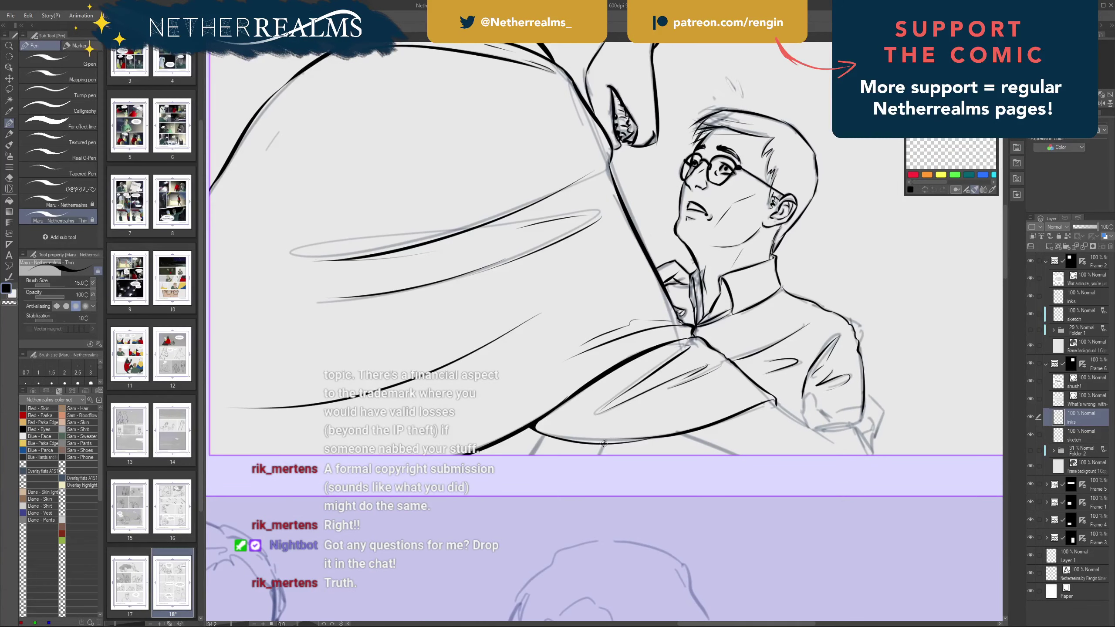
- Ink the upper edge of the dog-headed figure's forearm from the sleeve hem towards the man's arm
drag(605, 444, 599, 456)
drag(680, 388, 485, 389)
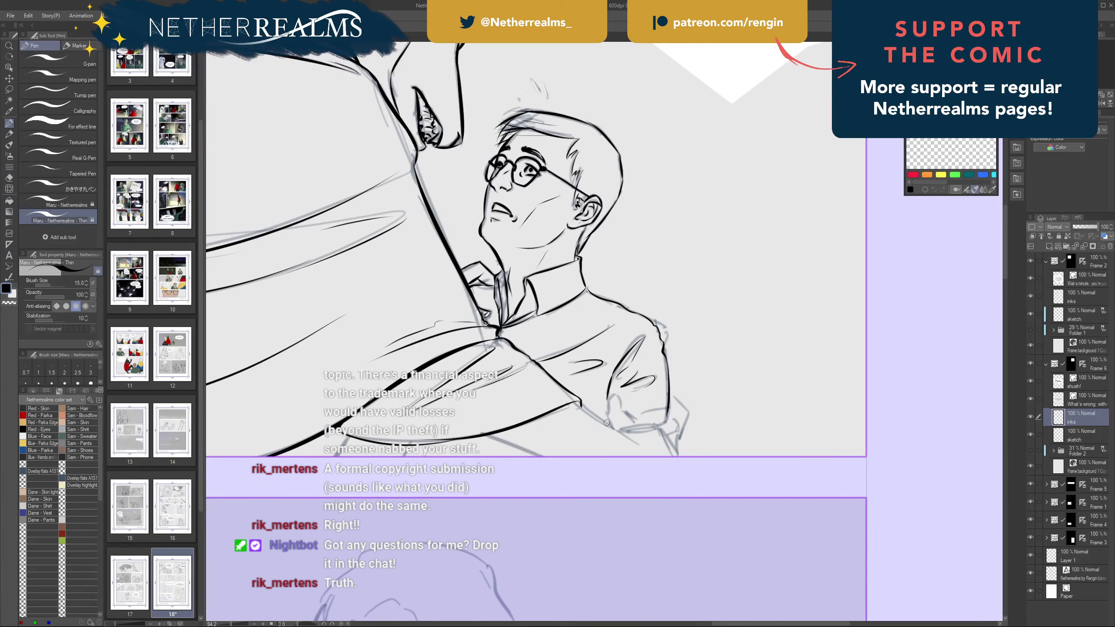
drag(580, 406, 632, 436)
key(ctrl+z)
drag(580, 406, 633, 437)
- Ink the forearm's lower edge down to the panel border and thicken the line where it meets the sleeve hem
drag(492, 435, 592, 479)
key(ctrl+z)
drag(493, 435, 628, 481)
drag(558, 409, 573, 404)
drag(500, 435, 491, 432)
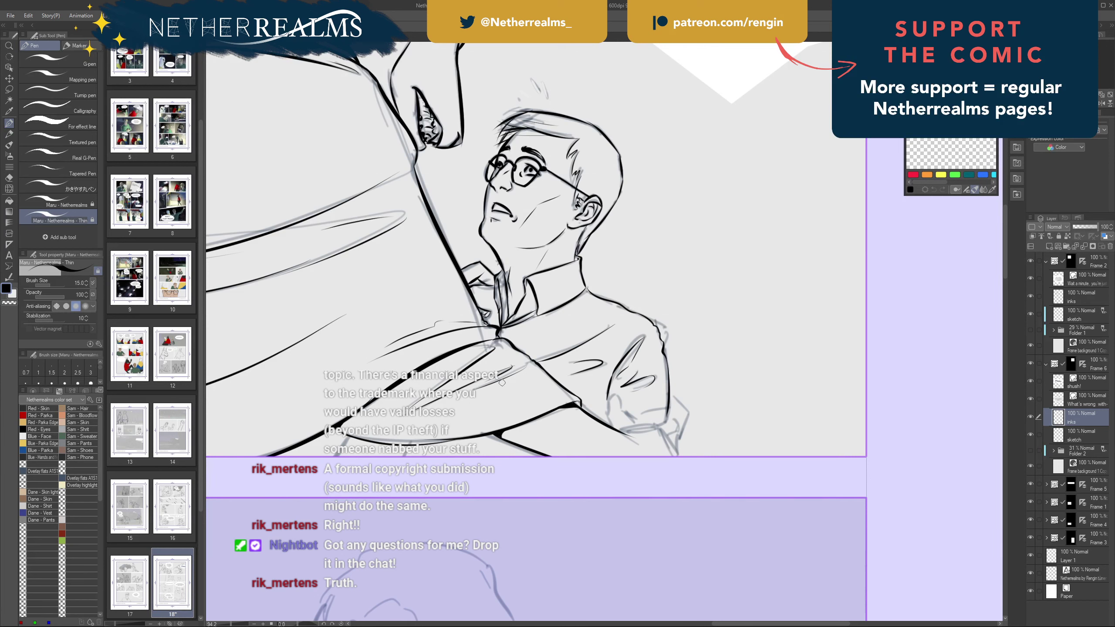
- Ink the thumb and fingers of the hand gripping the man's arm
drag(501, 383, 520, 404)
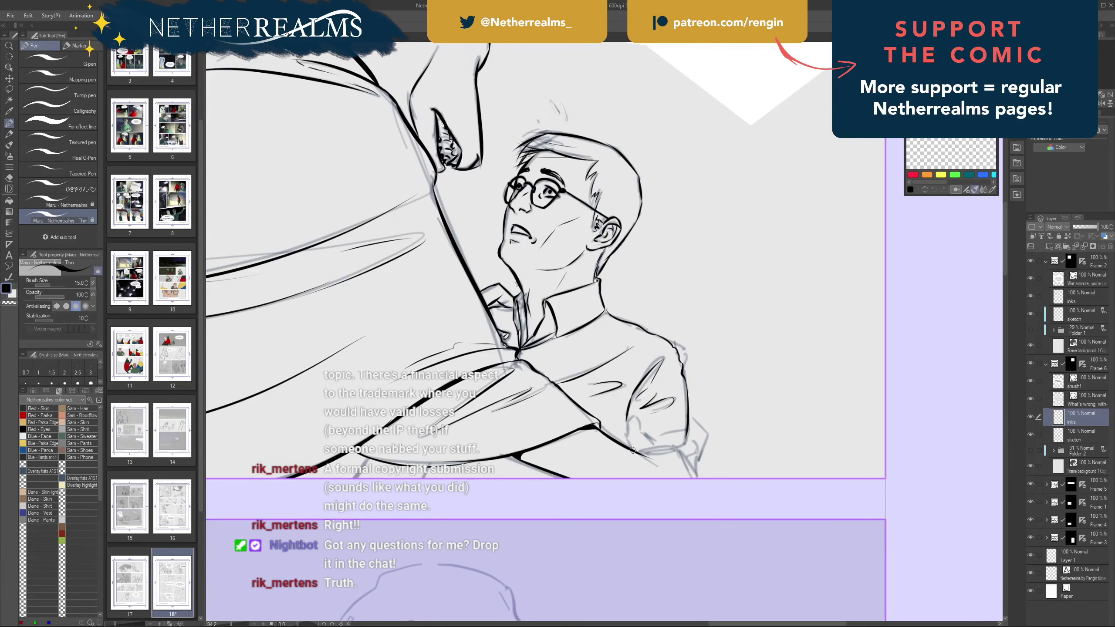
drag(633, 452, 630, 442)
mouse_move(696, 425)
mouse_down()
mouse_move(708, 435)
mouse_move(698, 479)
mouse_up()
key(ctrl+z)
key(ctrl+z)
key(ctrl+z)
key(ctrl+z)
drag(697, 469, 699, 483)
key(ctrl+z)
key(ctrl+z)
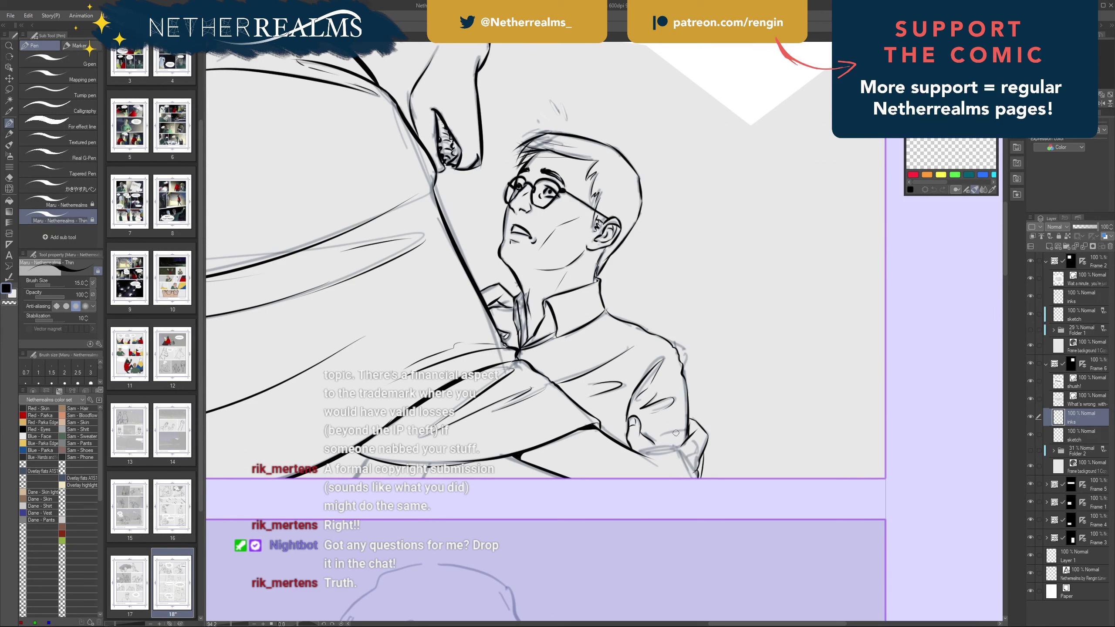
- Ink the sleeve crease running between the gripping hand's thumb and fingers
drag(679, 433, 649, 430)
key(ctrl+z)
drag(683, 445, 644, 449)
key(ctrl+z)
key(ctrl+z)
key(ctrl+z)
- Clean up stray ink around the corner of the dog-headed figure's sleeve hem with the eraser and return to the pen
drag(671, 323, 825, 385)
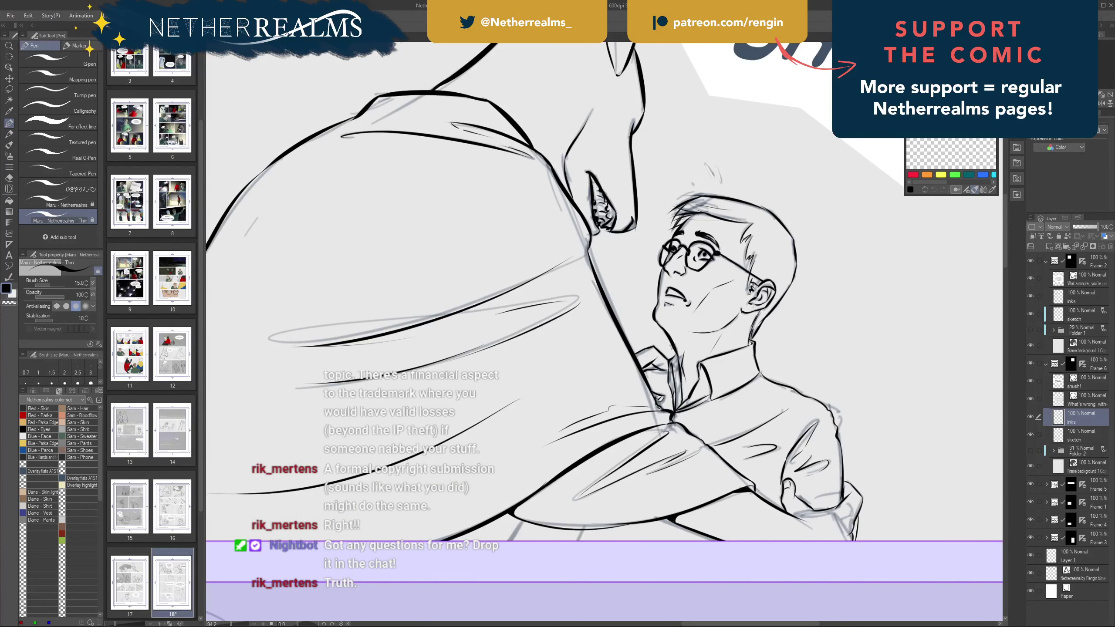
key(e)
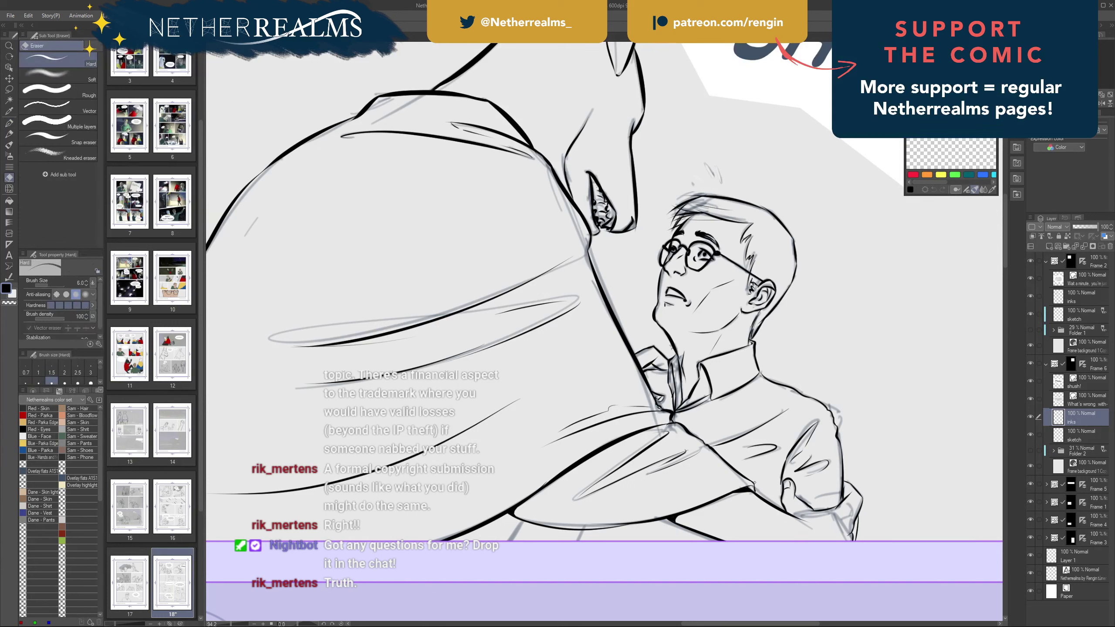
key(ctrl+z)
key(p)
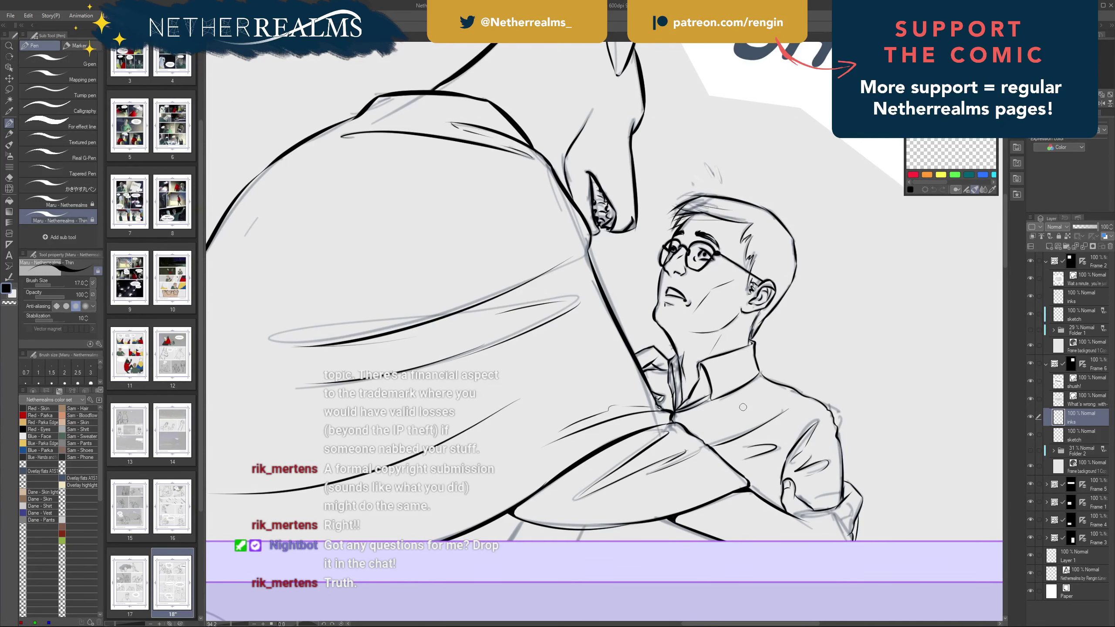
- Ink the remaining lines beneath the dog-headed figure's sleeve down to the panel's lower border
drag(743, 407, 813, 348)
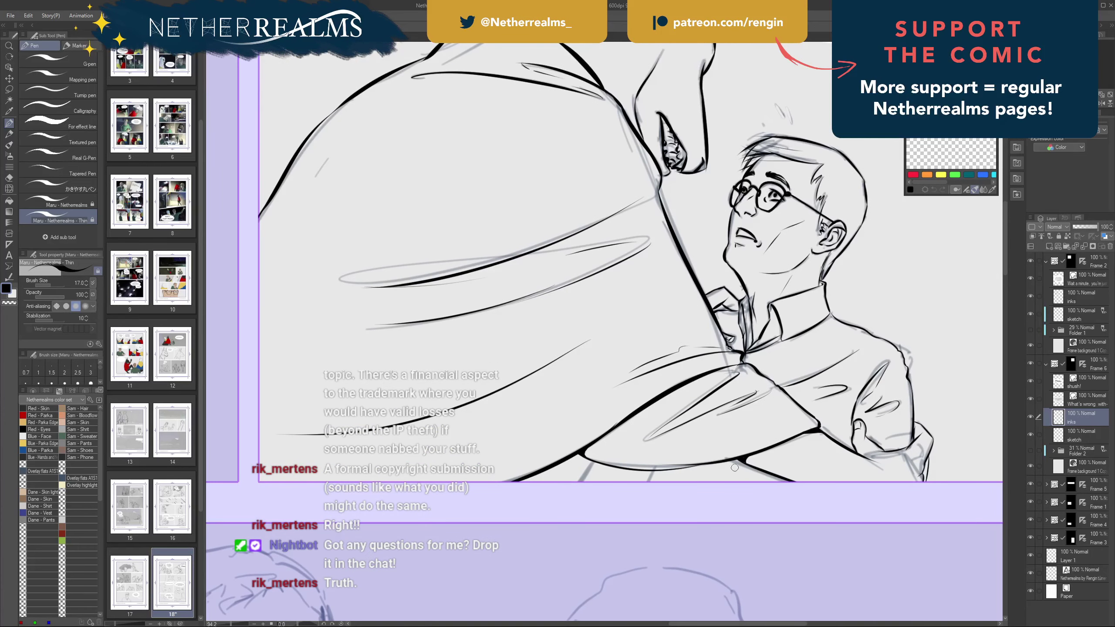
drag(747, 461, 700, 464)
mouse_move(649, 483)
mouse_down()
mouse_move(615, 501)
mouse_move(580, 482)
mouse_up()
mouse_move(593, 355)
mouse_down()
mouse_move(647, 404)
mouse_move(562, 385)
mouse_move(567, 448)
mouse_up()
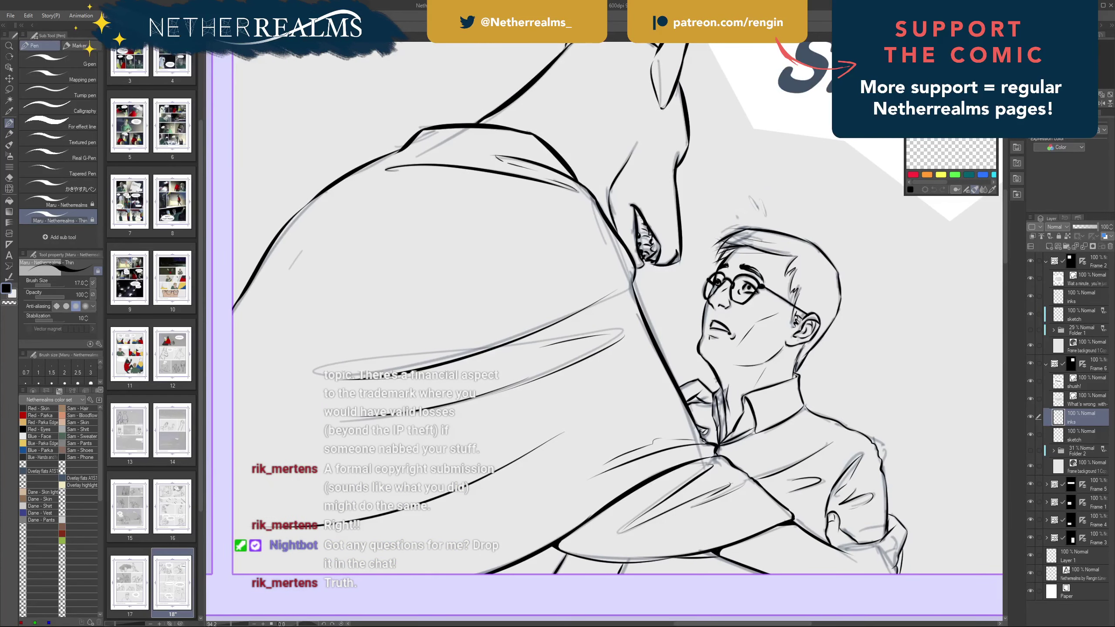
- Add a new layer named fx above the second panel's inks layer and save the page
scroll(532, 433, down, 2)
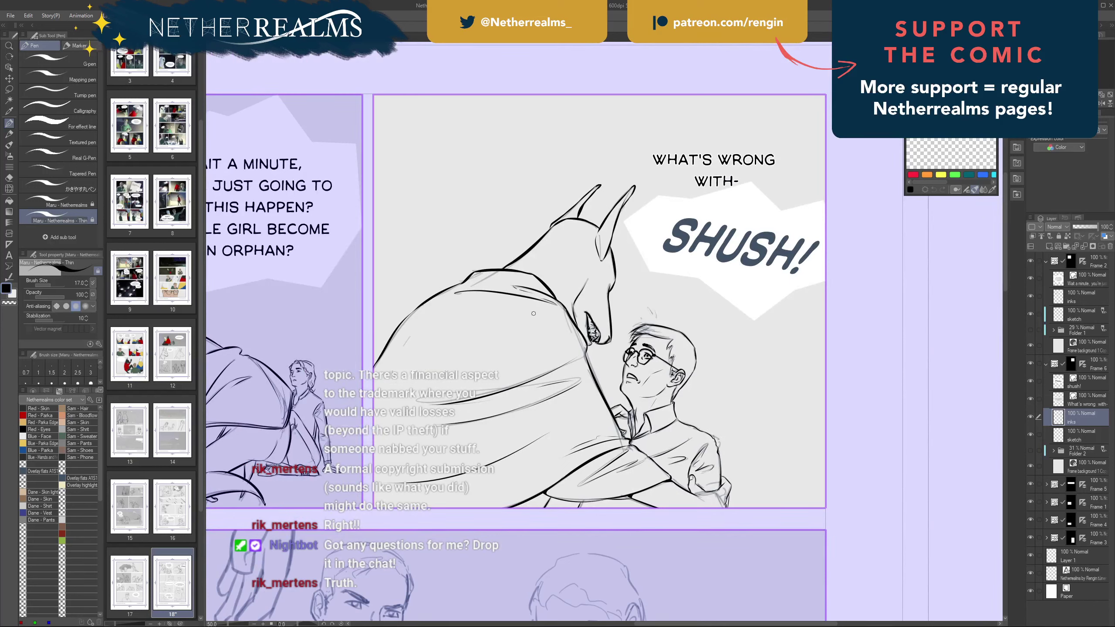
click(1049, 247)
double_click(1075, 421)
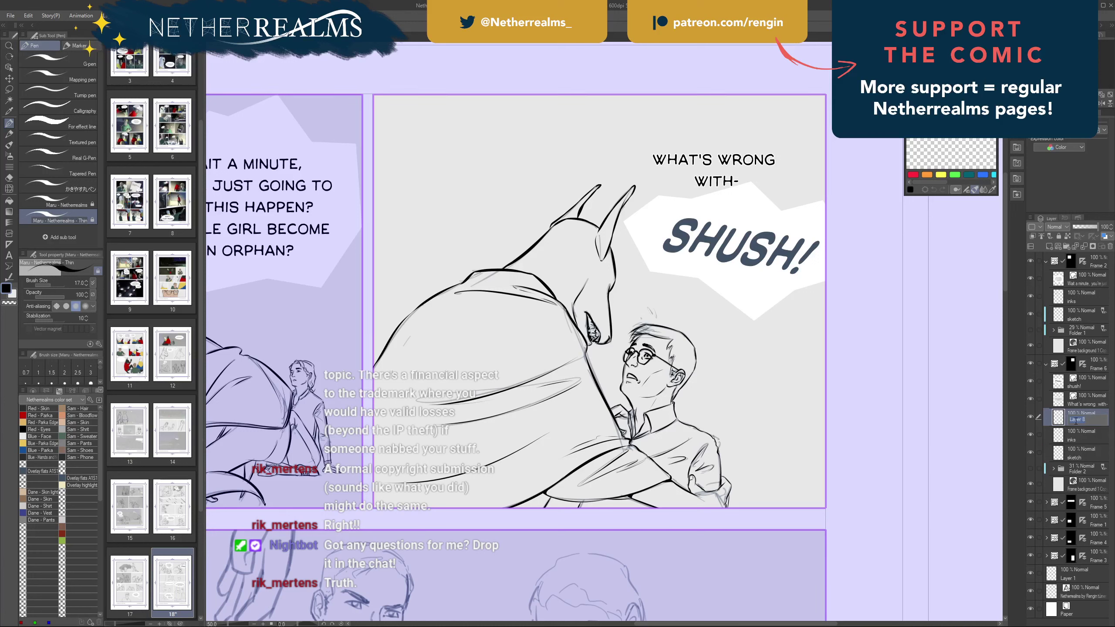
text(fx)
key(Return)
key(ctrl+s)
- Draw short motion lines around the dog-headed figure's head and the man's head on the fx layer
key(x)
key(x)
drag(627, 310, 617, 321)
drag(635, 217, 723, 222)
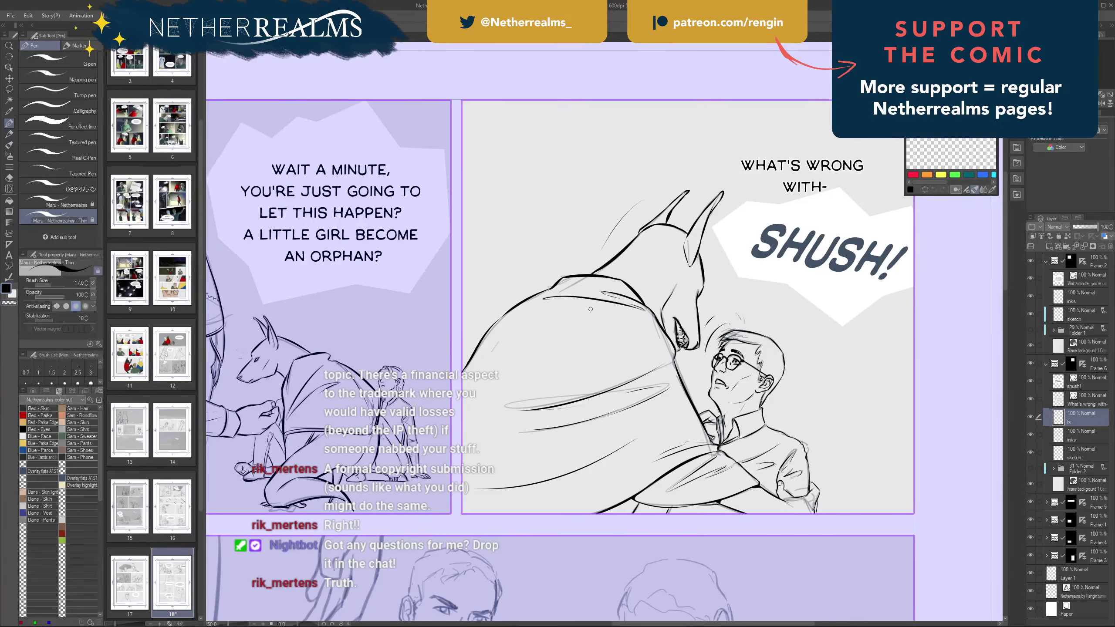
scroll(652, 153, down, 3)
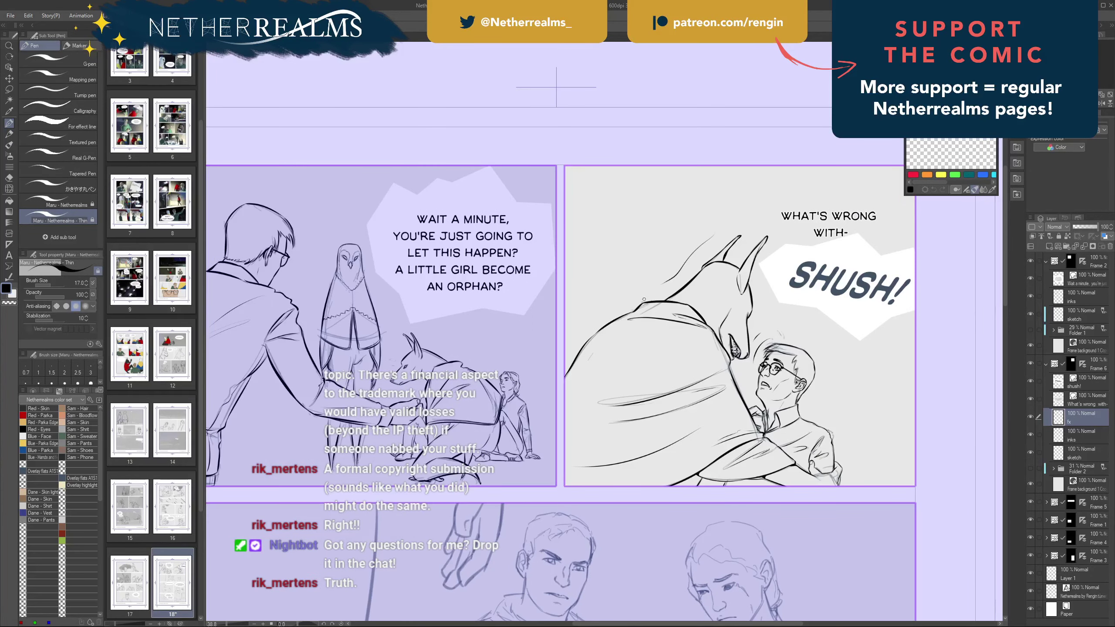
drag(613, 307, 633, 304)
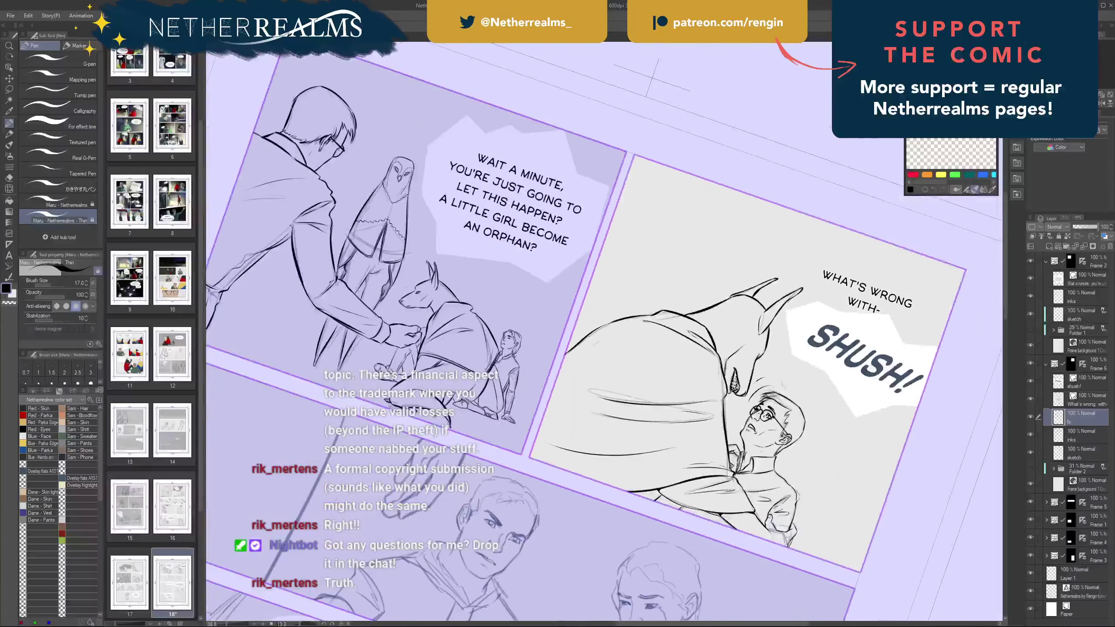
key(ctrl+@)
- Select the wide third panel and add a new layer named inks above its sketch layer
drag(544, 395, 657, 182)
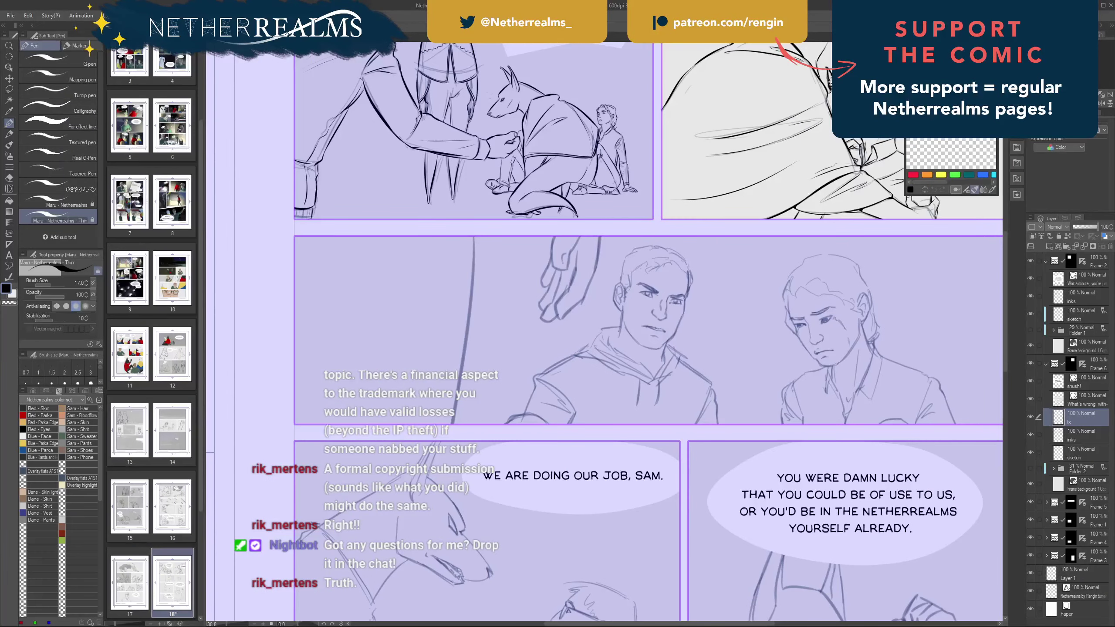
ctrl+shift+click(653, 329)
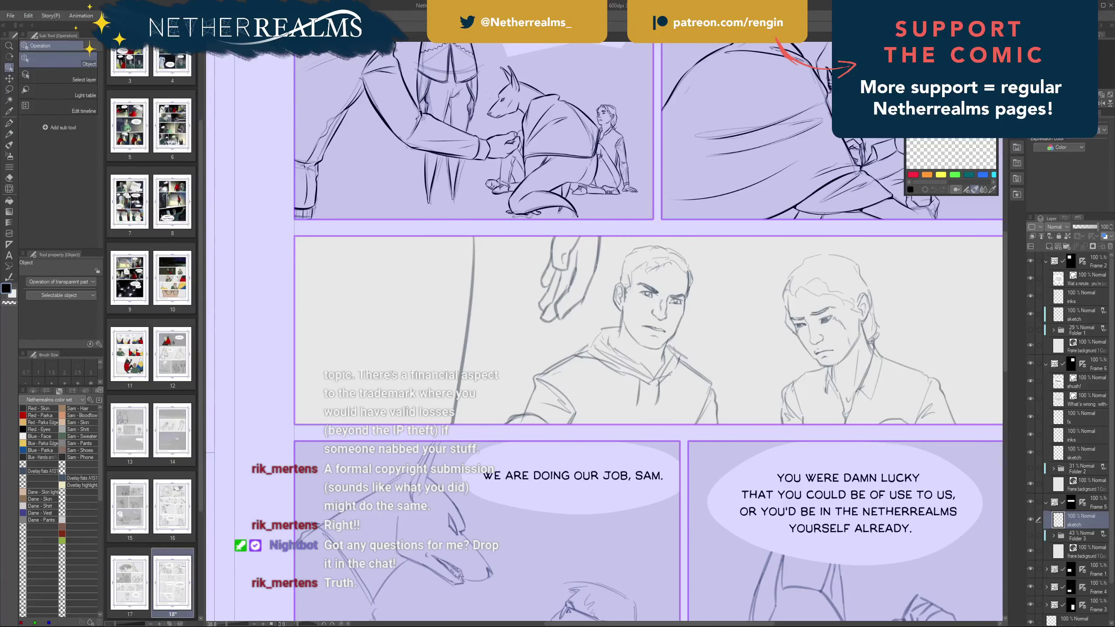
click(1049, 247)
double_click(1074, 523)
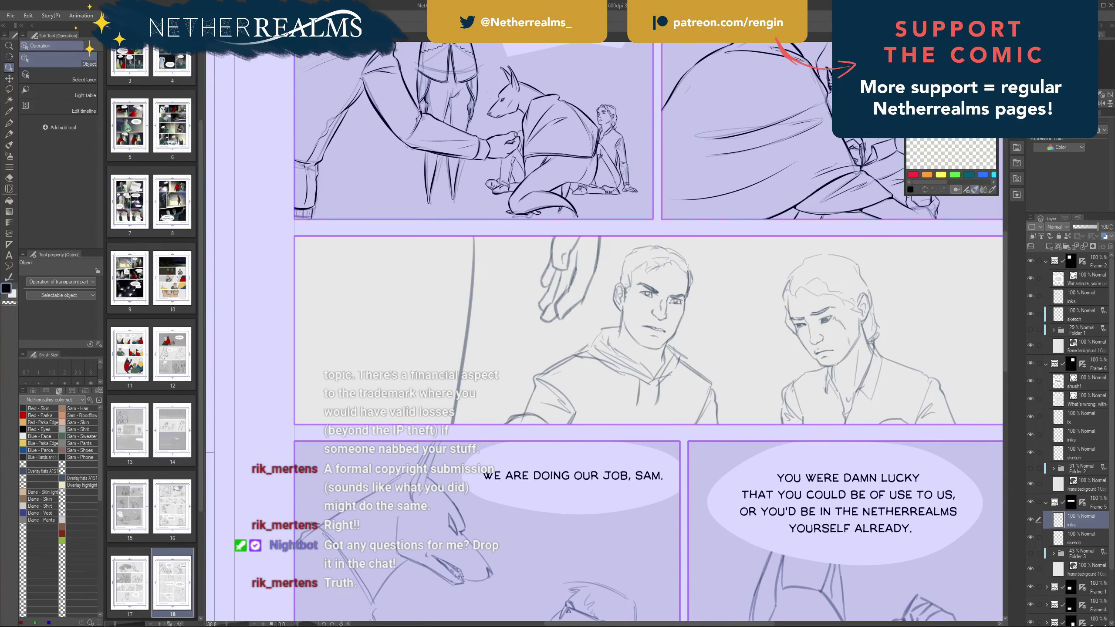
- Ink the outer edge of the hanging hand in the third panel with the Maru - Netherrealms pen
drag(510, 331, 583, 442)
scroll(583, 442, up, 3)
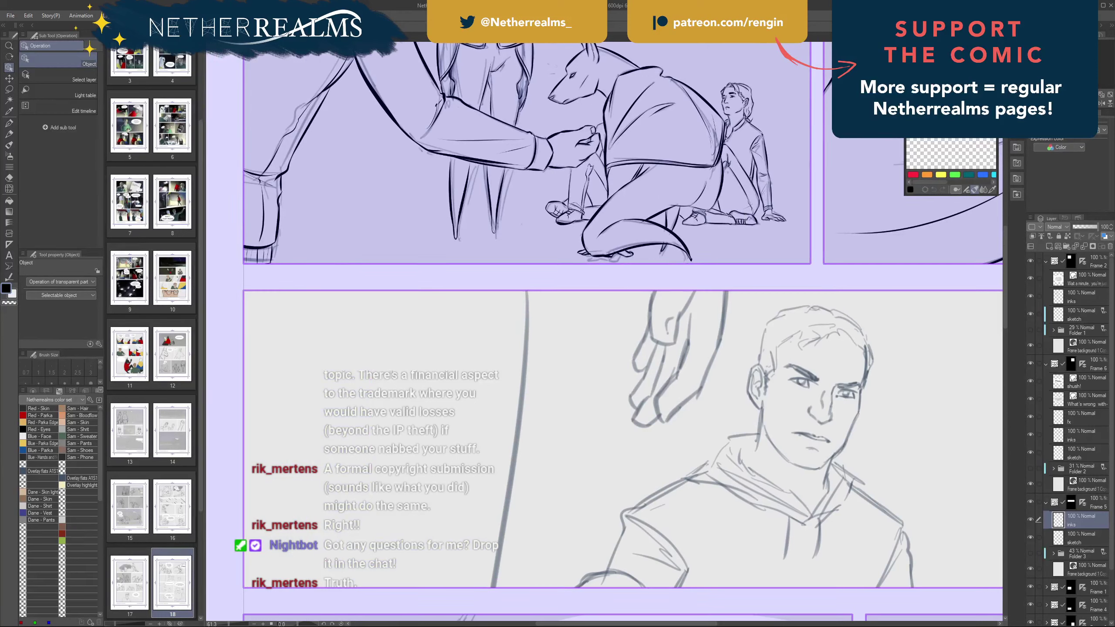
key(p)
click(66, 205)
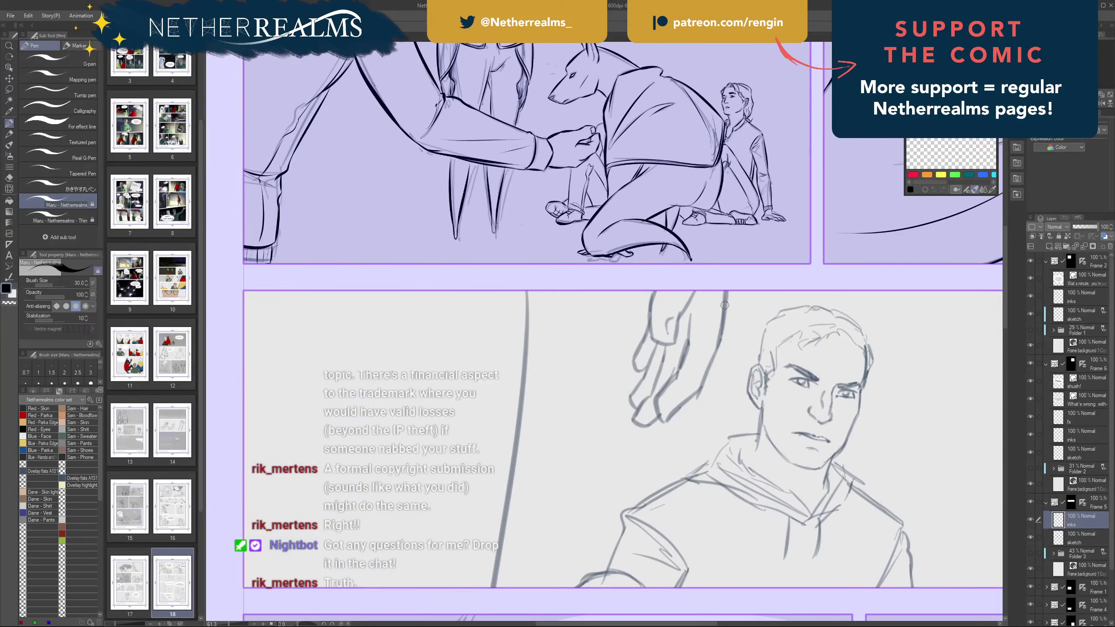
drag(728, 289, 717, 360)
key(ctrl+z)
drag(727, 288, 715, 357)
key(ctrl+z)
drag(727, 287, 718, 358)
- Ink the hanging hand's front finger from the knuckle down to the fingertip
drag(726, 310, 700, 389)
key(ctrl+z)
drag(716, 352, 702, 382)
key(ctrl+z)
mouse_move(727, 292)
mouse_down()
mouse_move(697, 390)
mouse_move(658, 419)
mouse_move(656, 401)
mouse_move(680, 366)
mouse_up()
key(ctrl+z)
key(ctrl+z)
key(ctrl+z)
key(ctrl+z)
key(ctrl+z)
key(ctrl+z)
key(ctrl+z)
key(ctrl+z)
drag(691, 315, 684, 349)
key(ctrl+z)
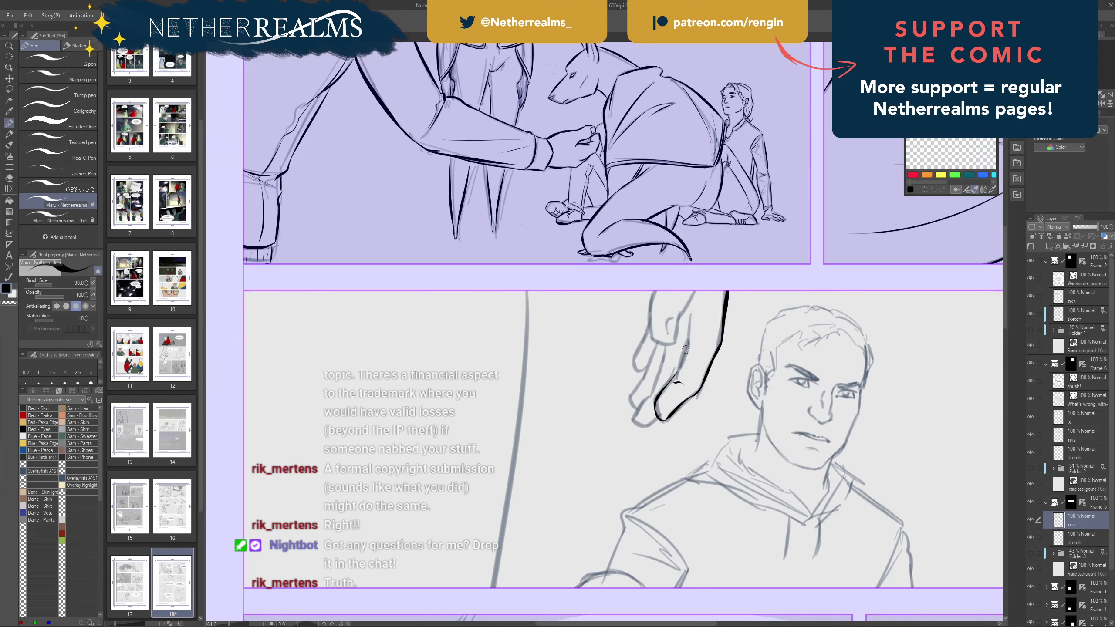
- Ink the hanging hand's palm line and the second finger with its joint creases
drag(673, 375, 689, 341)
drag(688, 348, 692, 306)
mouse_move(658, 419)
mouse_down()
mouse_move(634, 420)
mouse_move(652, 391)
mouse_move(642, 426)
mouse_move(655, 385)
mouse_move(637, 411)
mouse_move(651, 393)
mouse_up()
key(ctrl+z)
key(ctrl+z)
key(ctrl+z)
key(ctrl+z)
drag(651, 395, 670, 348)
key(ctrl+z)
drag(650, 394, 666, 357)
key(ctrl+z)
key(ctrl+z)
drag(651, 394, 667, 364)
key(ctrl+z)
drag(695, 287, 676, 329)
key(ctrl+z)
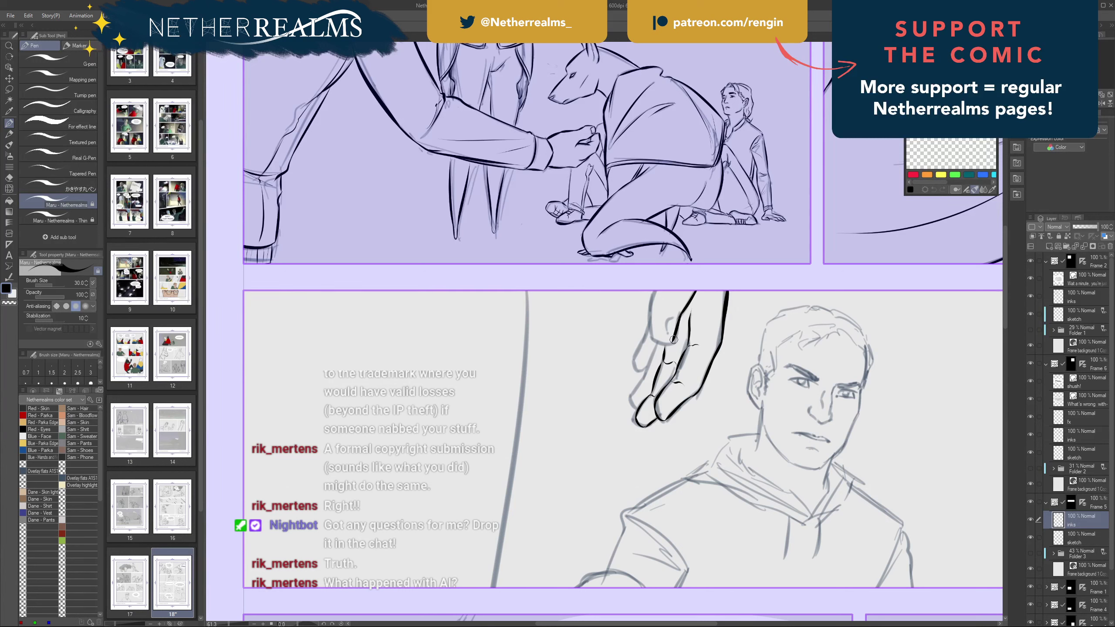
- Ink the hanging hand's thumb and thumbnail up to the panel's upper border
drag(673, 342, 651, 334)
key(ctrl+z)
drag(652, 333, 654, 289)
key(ctrl+z)
drag(653, 336, 655, 288)
mouse_move(674, 325)
mouse_down()
mouse_move(667, 317)
mouse_move(655, 333)
mouse_move(671, 342)
mouse_up()
- Ink the hanging hand's remaining fingers behind the thumb
drag(639, 408, 637, 388)
key(ctrl+z)
key(ctrl+z)
key(ctrl+z)
drag(653, 382, 630, 398)
drag(645, 378, 652, 358)
key(ctrl+z)
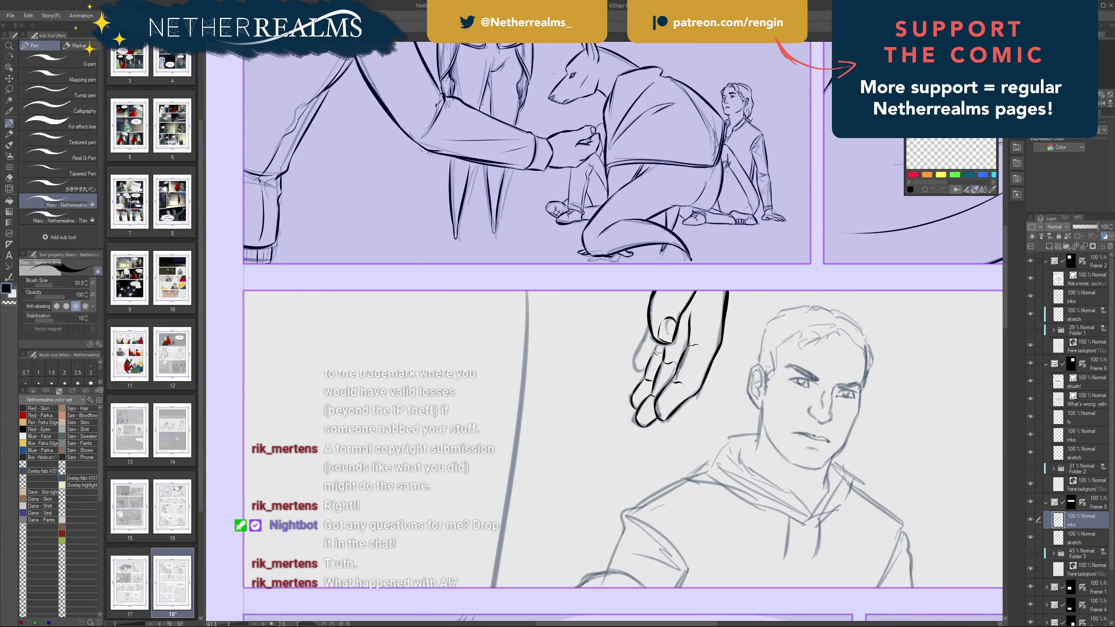
mouse_move(653, 352)
mouse_down()
mouse_move(659, 338)
mouse_move(654, 355)
mouse_up()
key(ctrl+z)
drag(644, 342, 650, 325)
drag(659, 225, 826, 215)
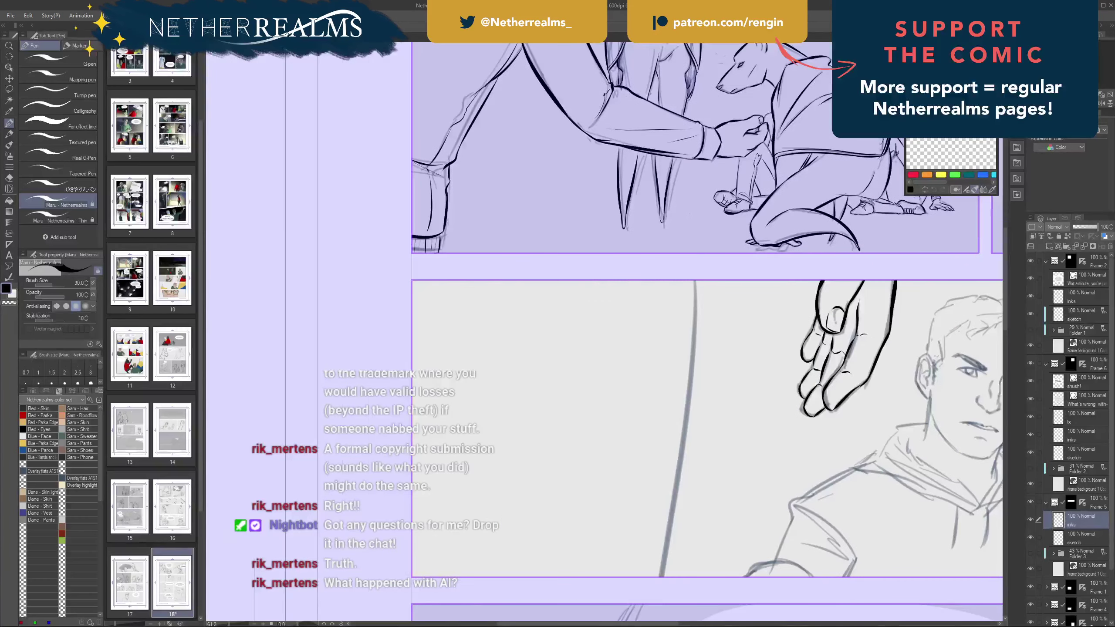
scroll(602, 471, down, 1)
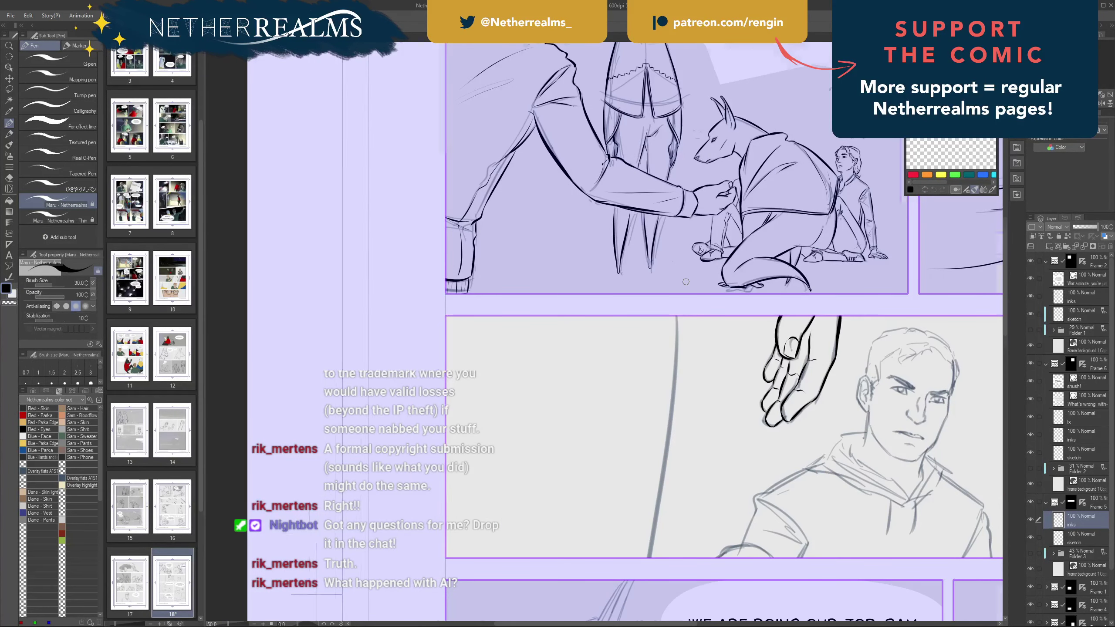
scroll(685, 281, down, 3)
drag(675, 214, 646, 456)
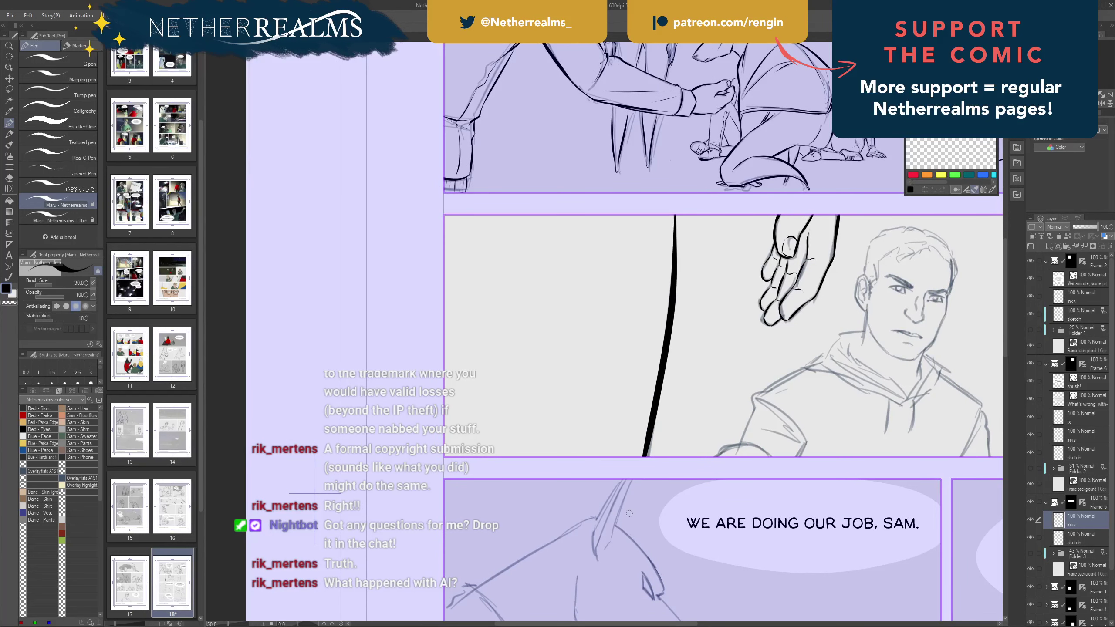
key(ctrl+z)
drag(675, 214, 646, 457)
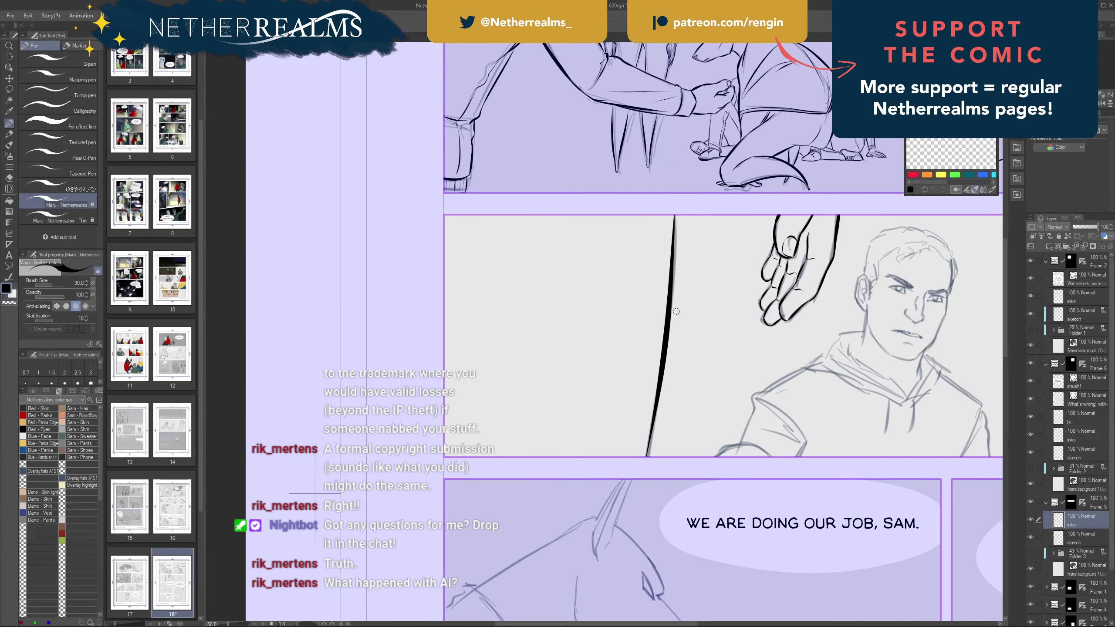
key(ctrl+z)
drag(676, 212, 662, 394)
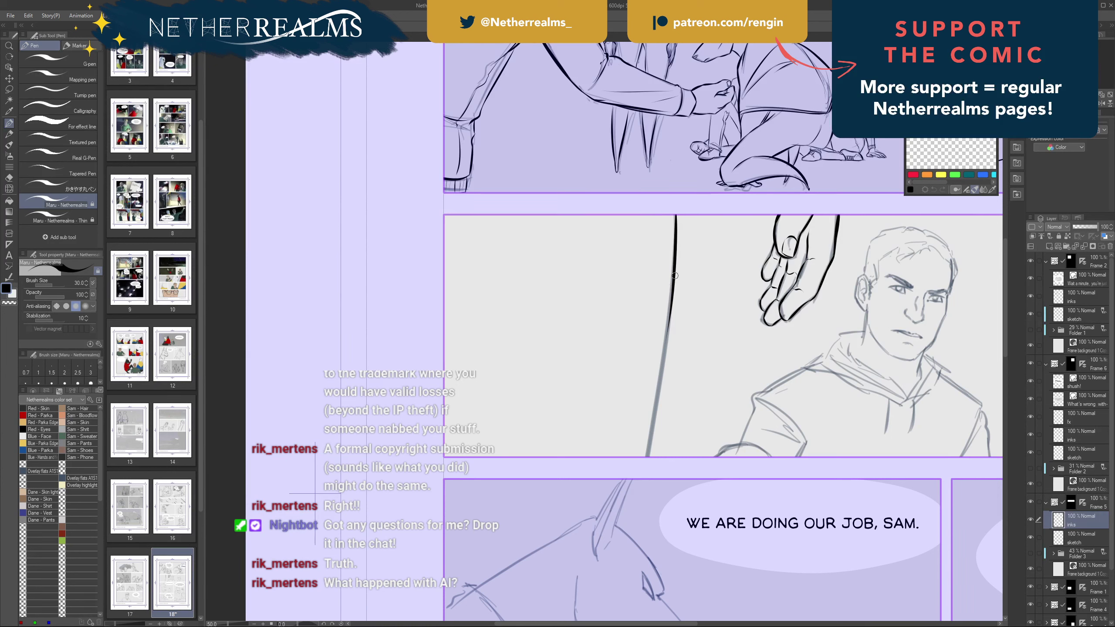
drag(675, 267, 646, 457)
key(ctrl+z)
drag(671, 303, 648, 457)
key(ctrl+z)
drag(671, 317, 647, 457)
key(ctrl+z)
key(ctrl+z)
drag(673, 204, 644, 460)
key(ctrl+z)
drag(674, 231, 649, 459)
key(ctrl+z)
- Ink the long curved edge beside the hanging hand from the third panel's upper border to its lower border
scroll(538, 395, down, 4)
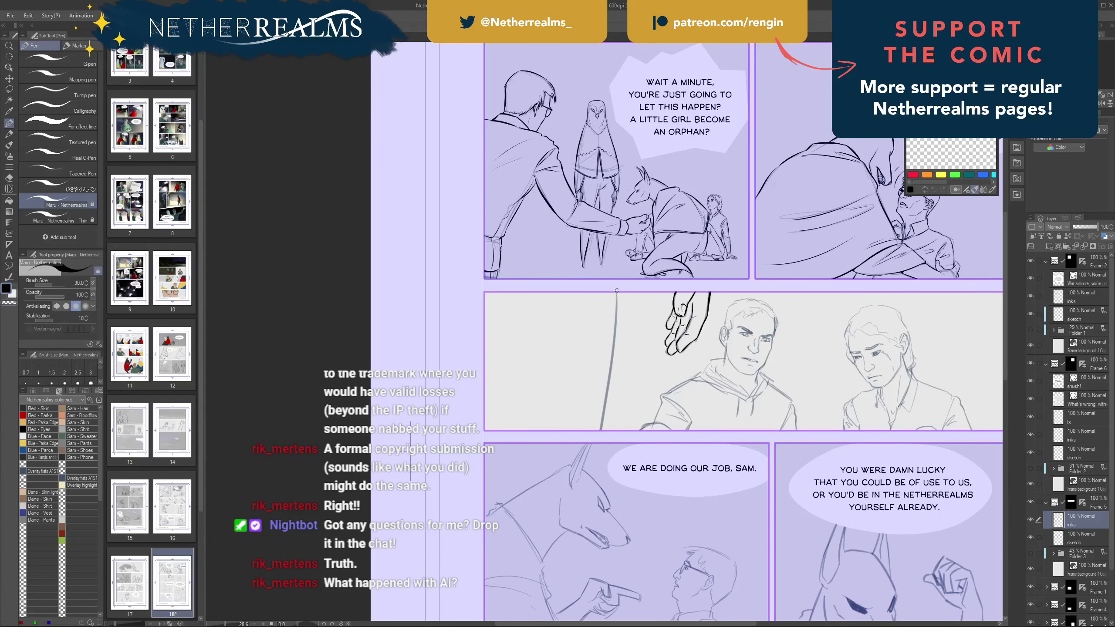
drag(616, 313, 599, 429)
key(ctrl+z)
drag(618, 315, 600, 430)
key(ctrl+z)
drag(616, 289, 615, 336)
key(ctrl+z)
drag(616, 290, 613, 357)
key(ctrl+z)
drag(617, 294, 607, 391)
drag(616, 323, 600, 431)
key(ctrl+z)
drag(616, 318, 598, 431)
key(ctrl+z)
drag(616, 328, 600, 430)
key(ctrl+z)
drag(616, 331, 599, 431)
- Ink the remaining side and fold lines of the cropped figure at the third panel's left end
mouse_move(553, 292)
mouse_down()
mouse_move(499, 316)
mouse_move(484, 403)
mouse_up()
key(ctrl+z)
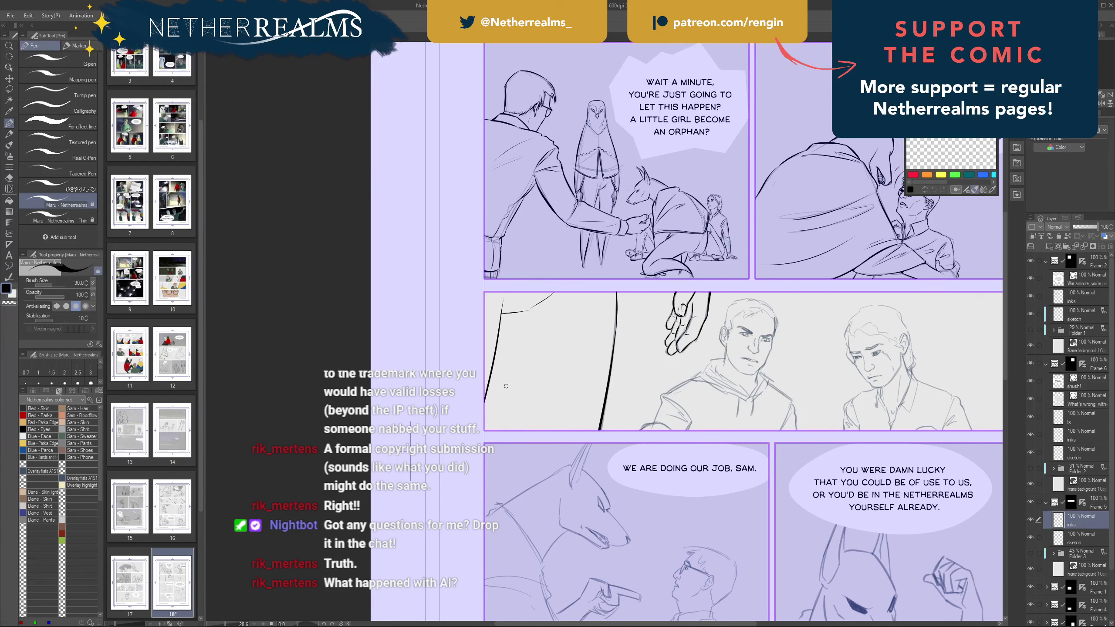
drag(500, 344, 504, 429)
- Ink the short line where the hanging hand meets the panel's upper border and save the page
drag(544, 587, 503, 574)
key(ctrl+@)
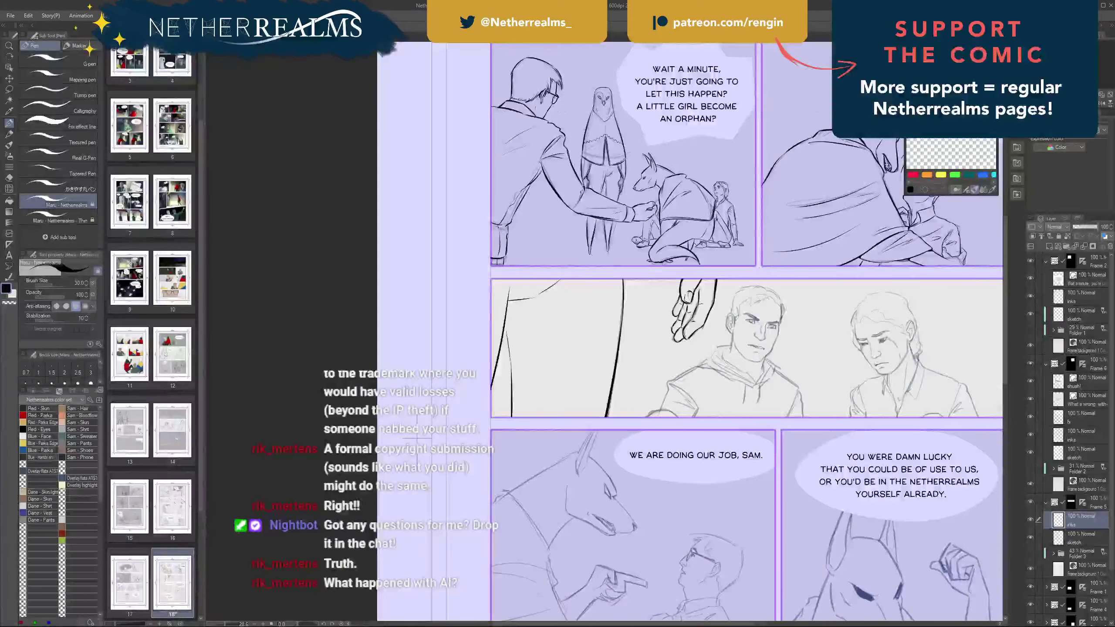
drag(702, 351, 578, 358)
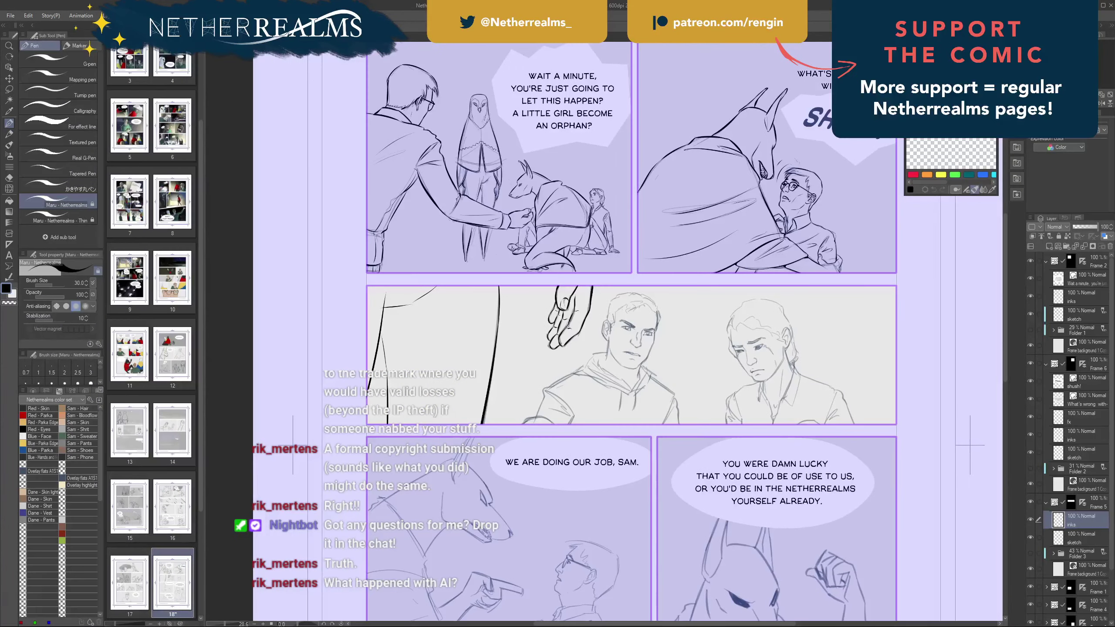
key(ctrl+plus)
key(ctrl+plus)
key(ctrl+plus)
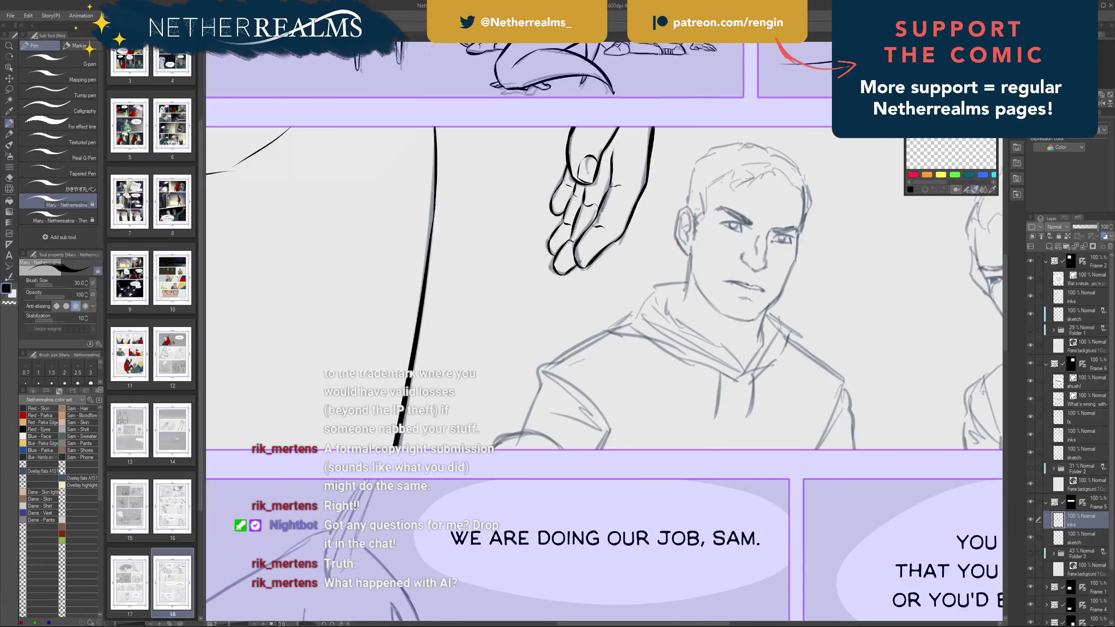
drag(658, 351, 606, 338)
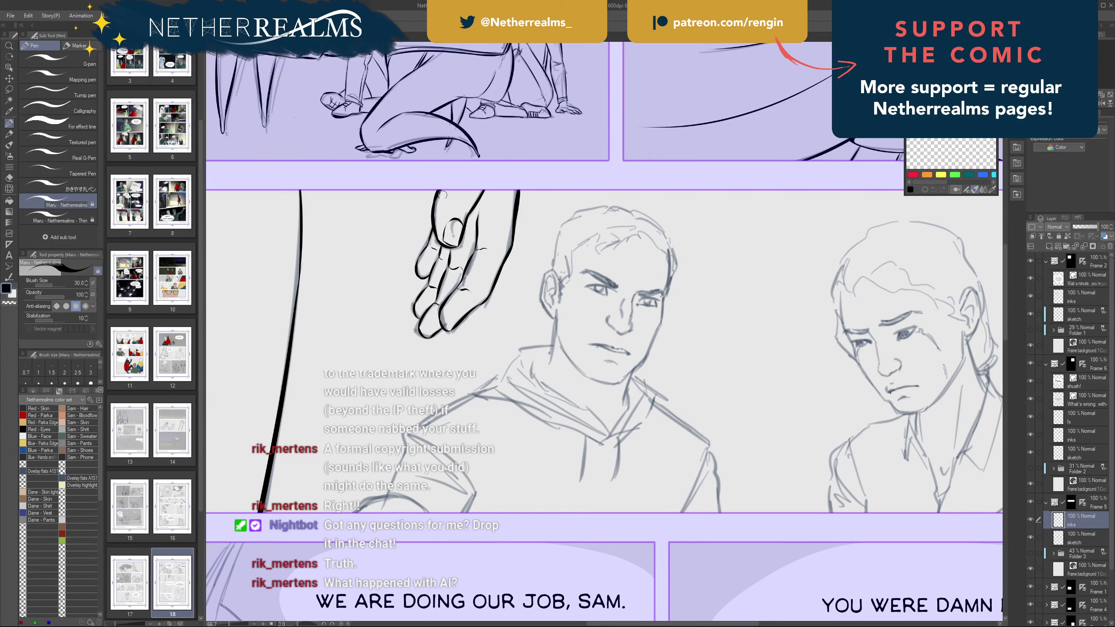
drag(434, 191, 434, 217)
key(ctrl+s)
drag(426, 138, 474, 192)
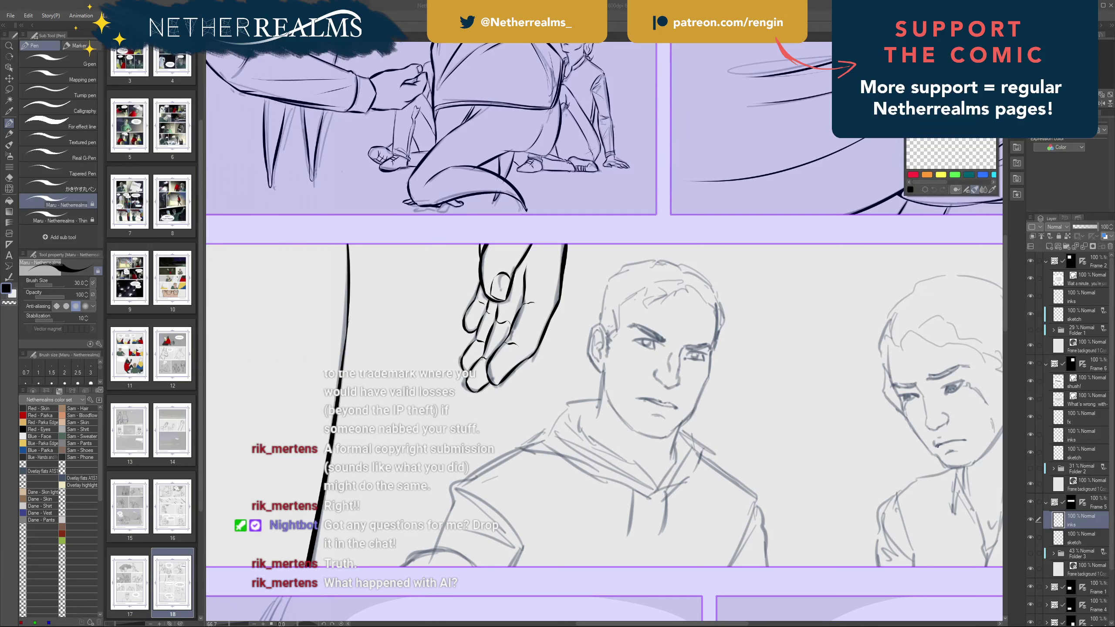
click(746, 356)
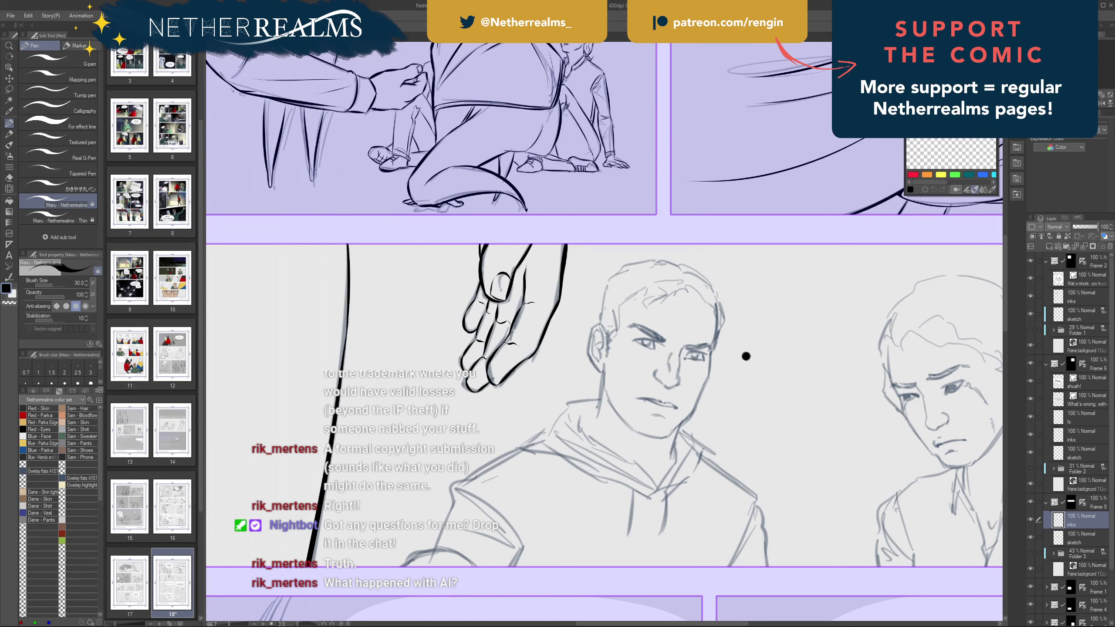
key(ctrl+z)
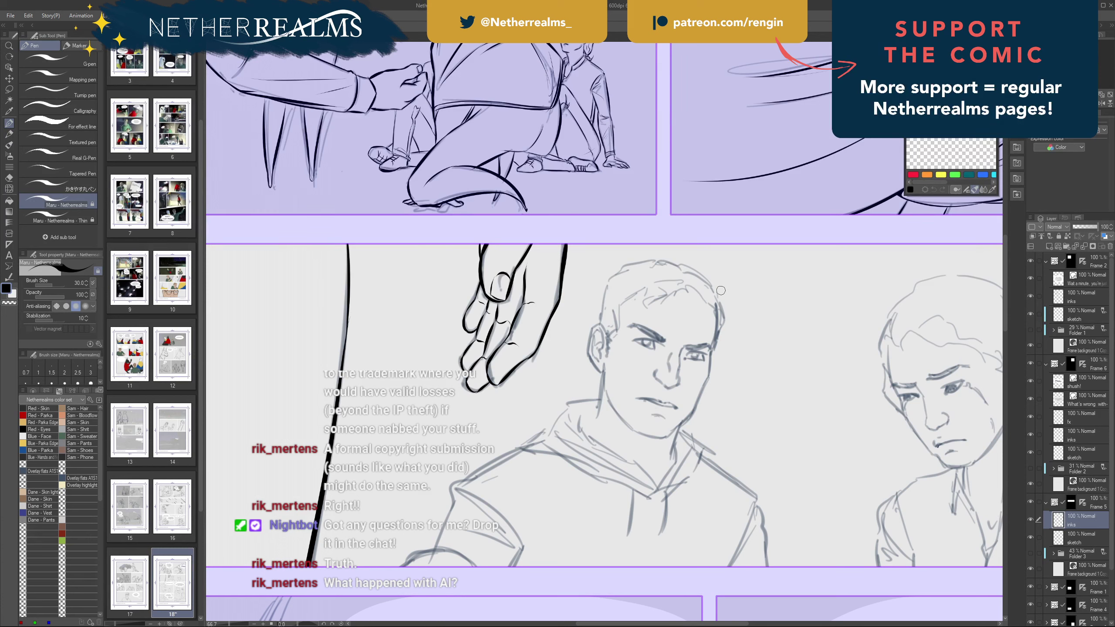
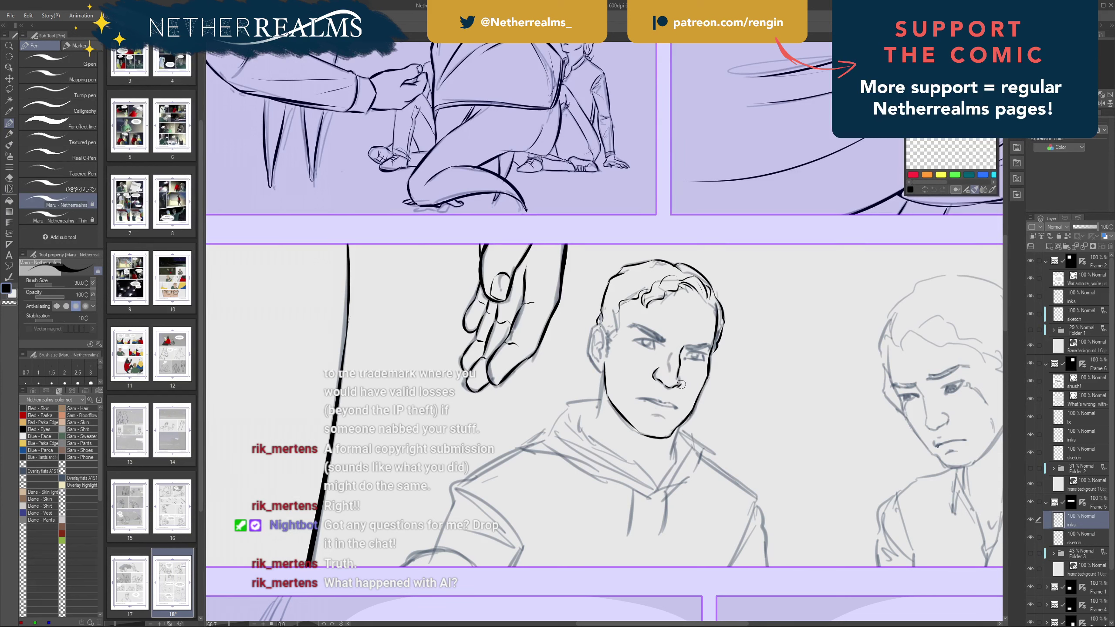
- Ink the hooded man's ear and the sideburn hairline beside it
key(ctrl+z)
drag(620, 308, 616, 321)
key(ctrl+z)
mouse_move(617, 327)
mouse_down()
mouse_move(608, 342)
mouse_move(593, 329)
mouse_move(596, 367)
mouse_up()
key(ctrl+z)
drag(600, 325, 597, 332)
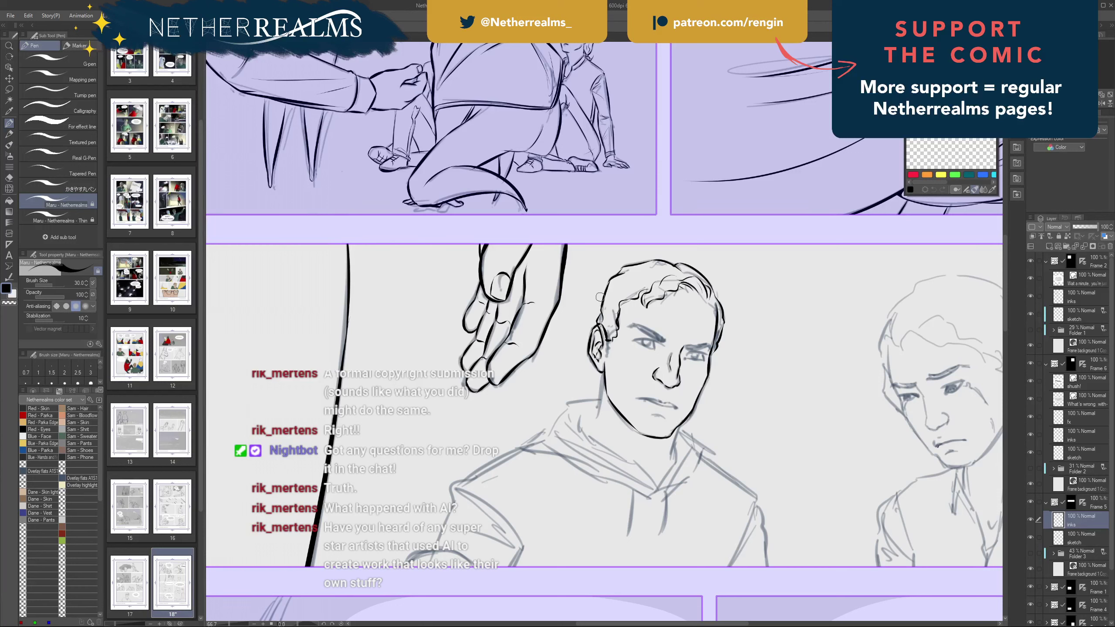
drag(607, 344, 608, 359)
- Ink the hooded man's two thick, frowning eyebrows and touch up the far side of his face
drag(627, 249, 599, 300)
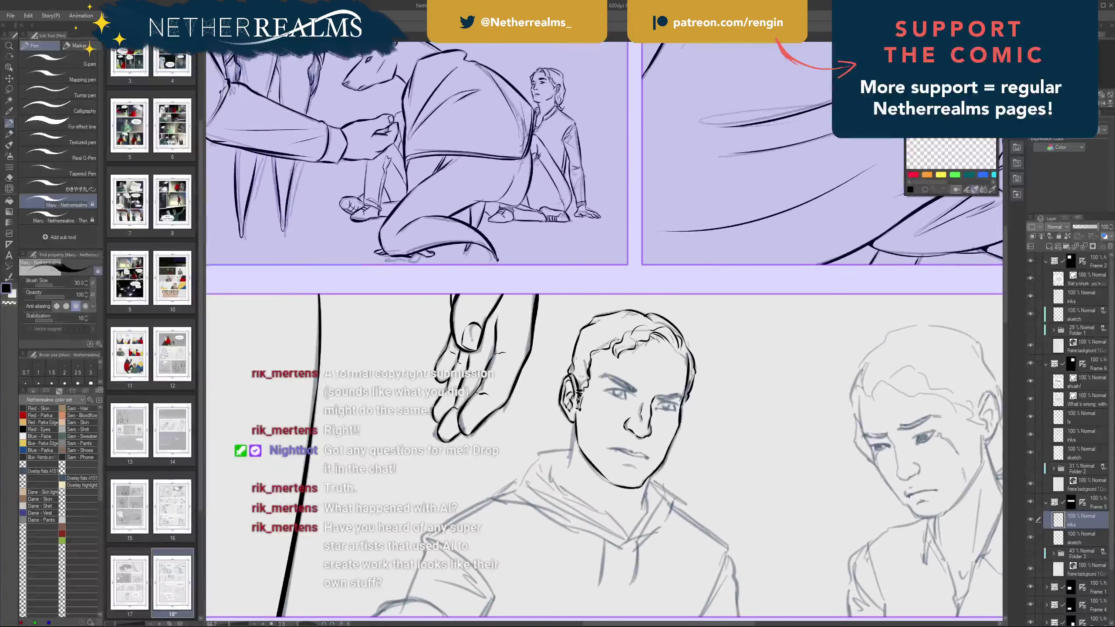
mouse_move(672, 346)
mouse_down()
mouse_move(688, 368)
mouse_move(681, 408)
mouse_up()
drag(633, 391, 609, 379)
mouse_move(622, 388)
mouse_down()
mouse_move(599, 377)
mouse_move(618, 379)
mouse_move(608, 374)
mouse_up()
key(ctrl+z)
mouse_move(609, 376)
mouse_down()
mouse_move(628, 386)
mouse_move(609, 378)
mouse_up()
drag(659, 398, 680, 397)
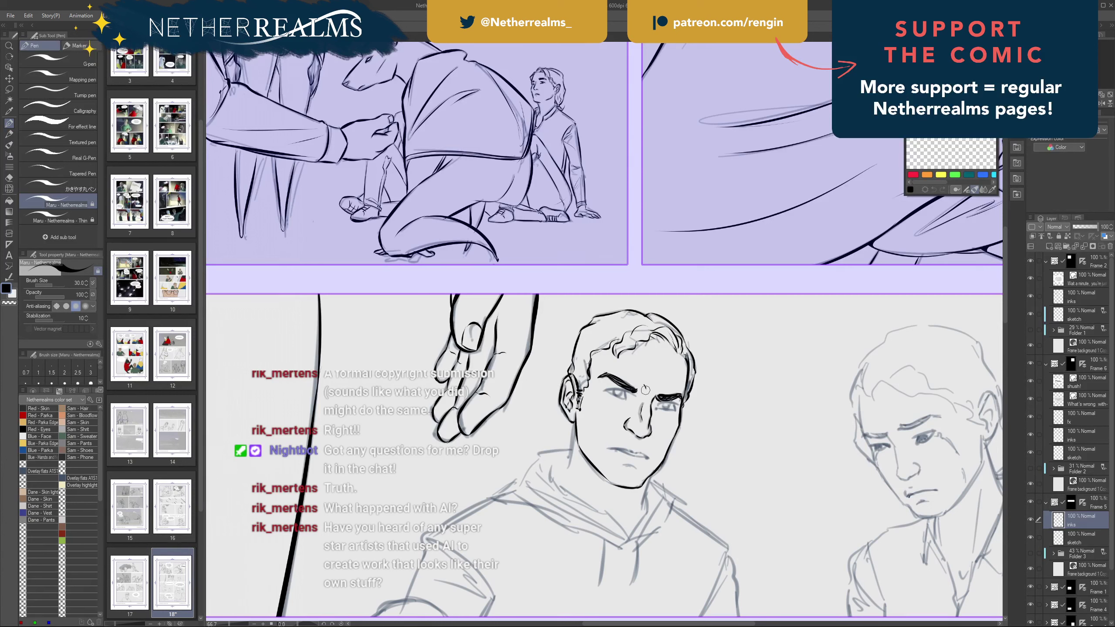
- Reshape the hooded man's eyebrow with the Liquify tool, return to the pen and save the page
click(8, 189)
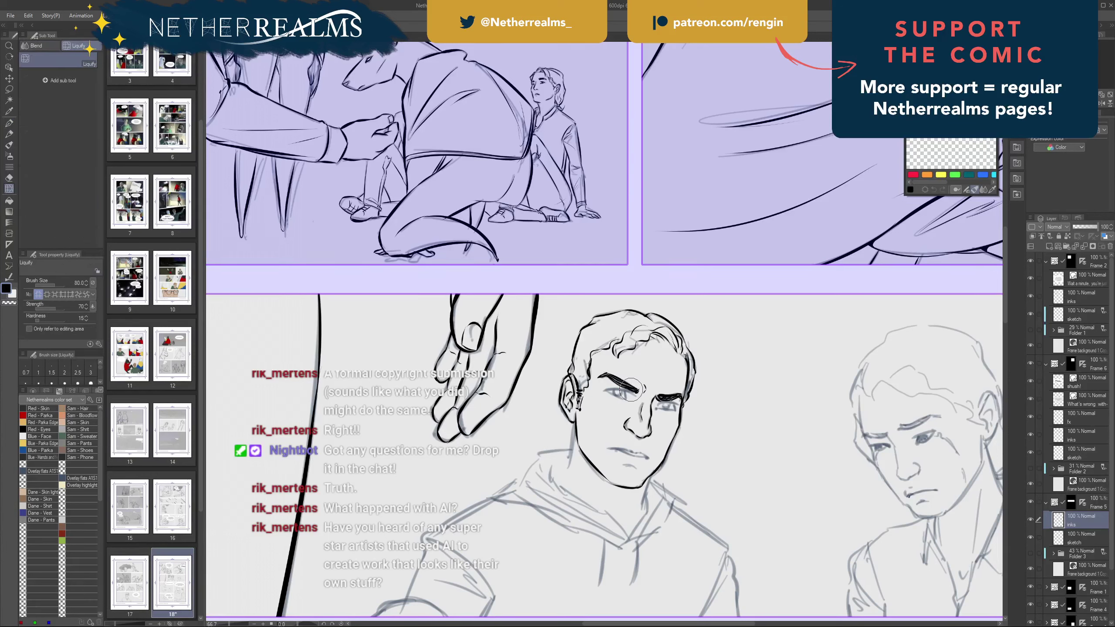
key(bracketright)
key(bracketright)
drag(628, 388, 625, 389)
key(bracketleft)
key(bracketleft)
key(bracketleft)
key(bracketleft)
key(bracketleft)
key(ctrl+s)
drag(612, 389, 622, 390)
key(p)
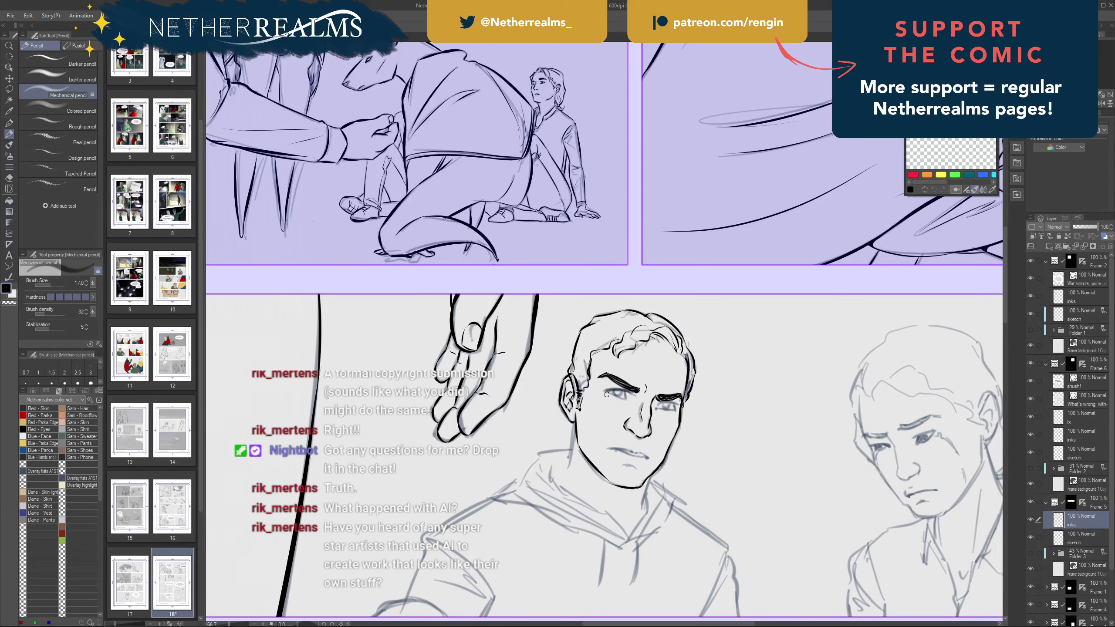
key(p)
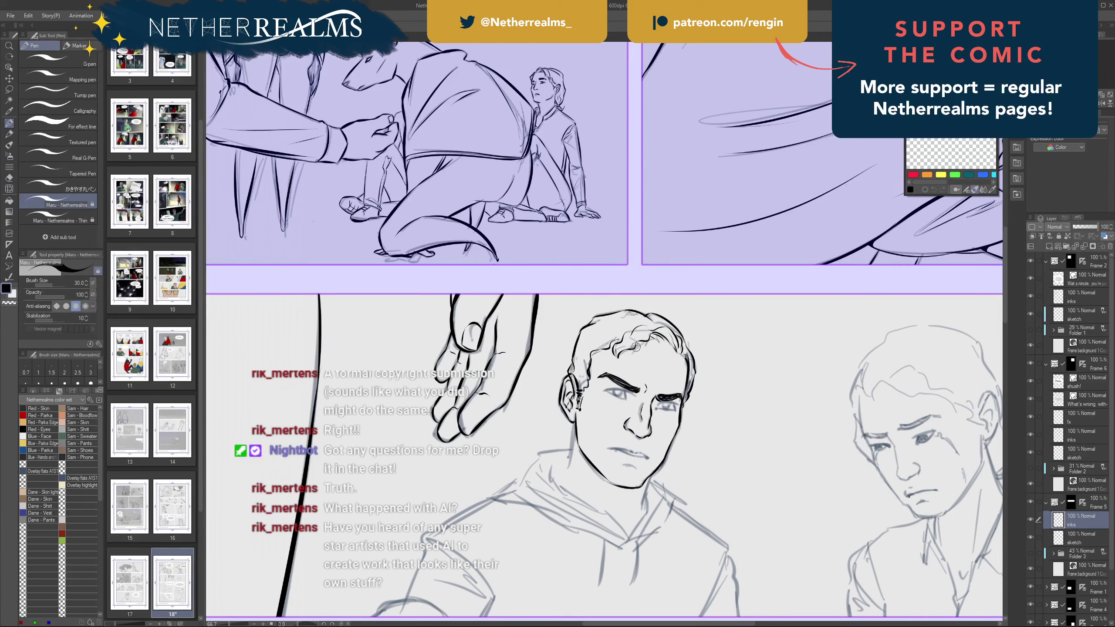
key(ctrl+s)
mouse_move(607, 390)
mouse_down()
mouse_move(635, 390)
mouse_move(617, 388)
mouse_move(625, 399)
mouse_up()
key(ctrl+z)
key(ctrl+z)
key(ctrl+z)
key(ctrl+z)
key(ctrl+z)
key(ctrl+z)
key(ctrl+z)
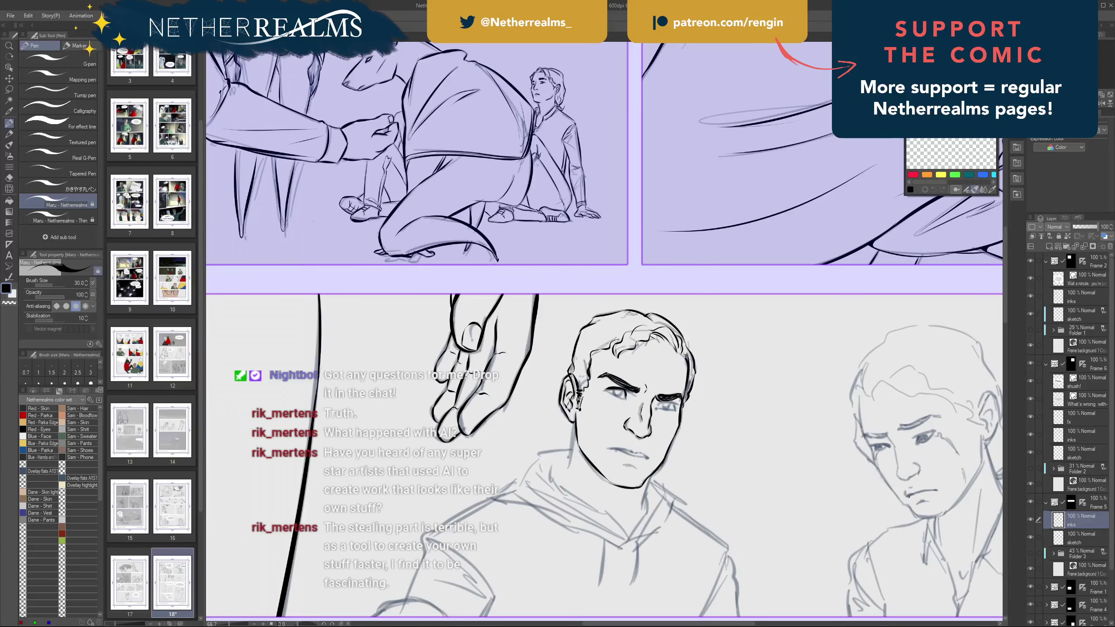
- Save the page and ink the lids and iris of the hooded man's near eye
key(ctrl+s)
drag(680, 340, 691, 315)
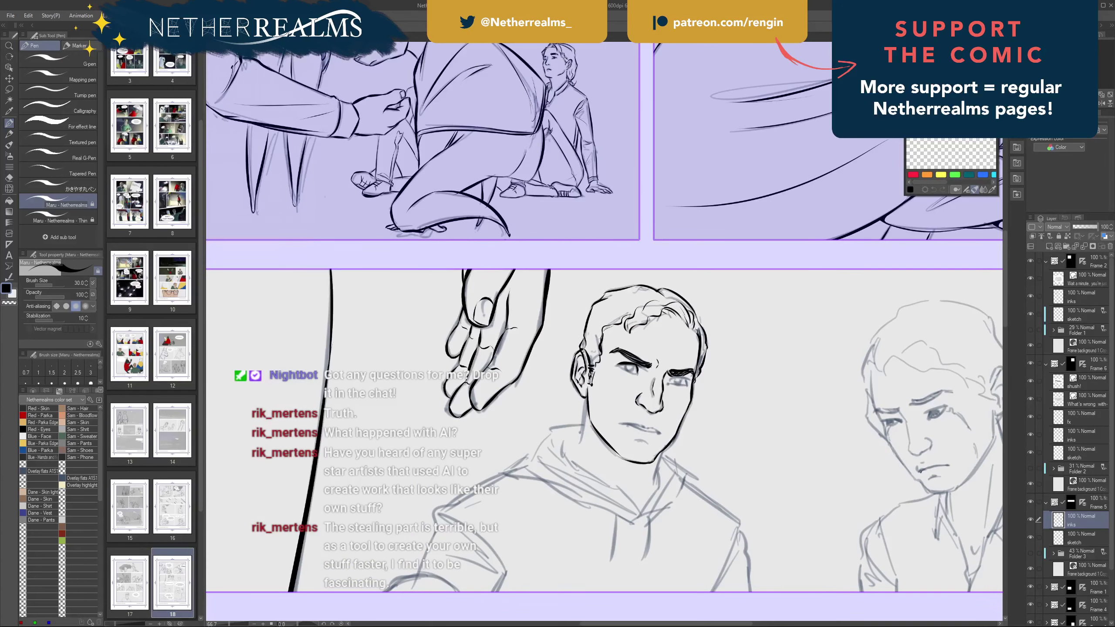
drag(618, 364, 635, 365)
key(ctrl)
drag(626, 276, 610, 268)
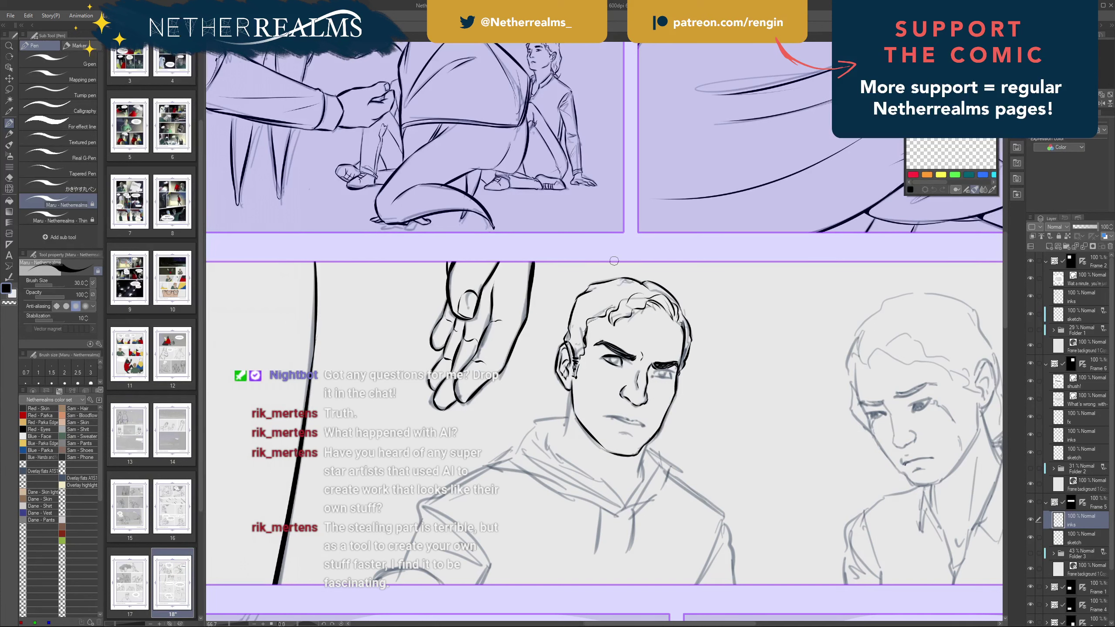
- Lasso the hooded man's inked near eye, nudge it into place with Move layer, deselect and save the page
key(m)
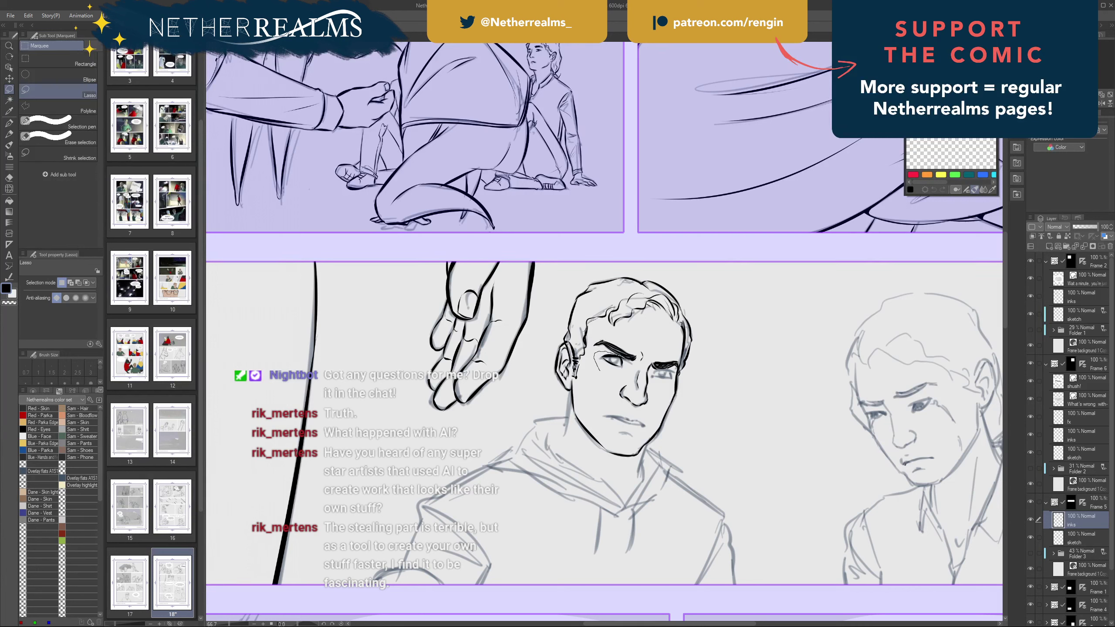
drag(601, 370, 626, 365)
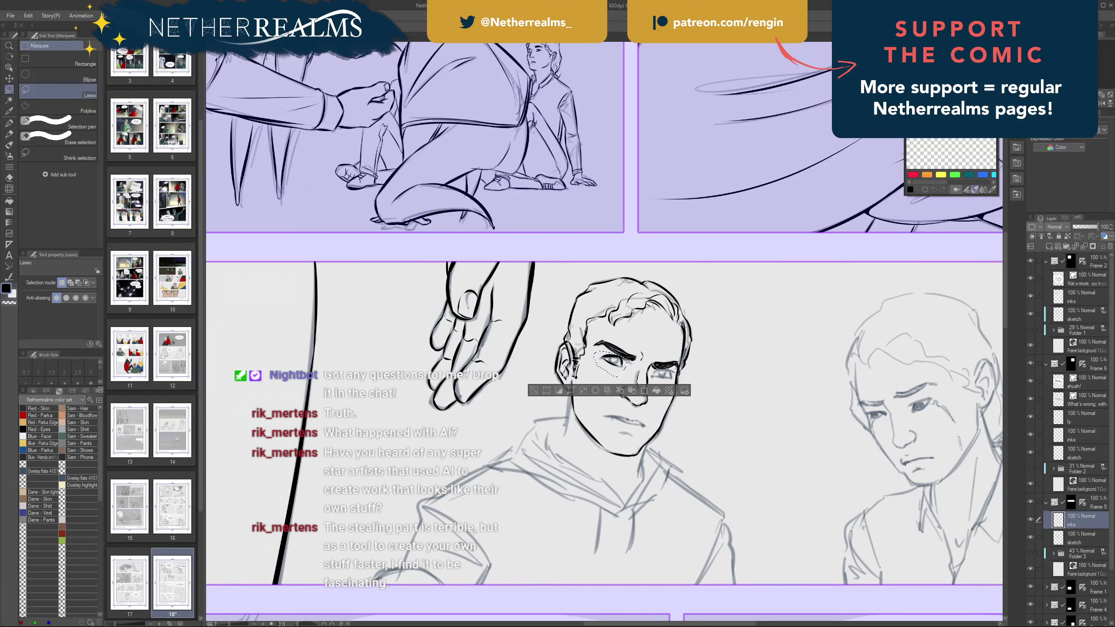
key(k)
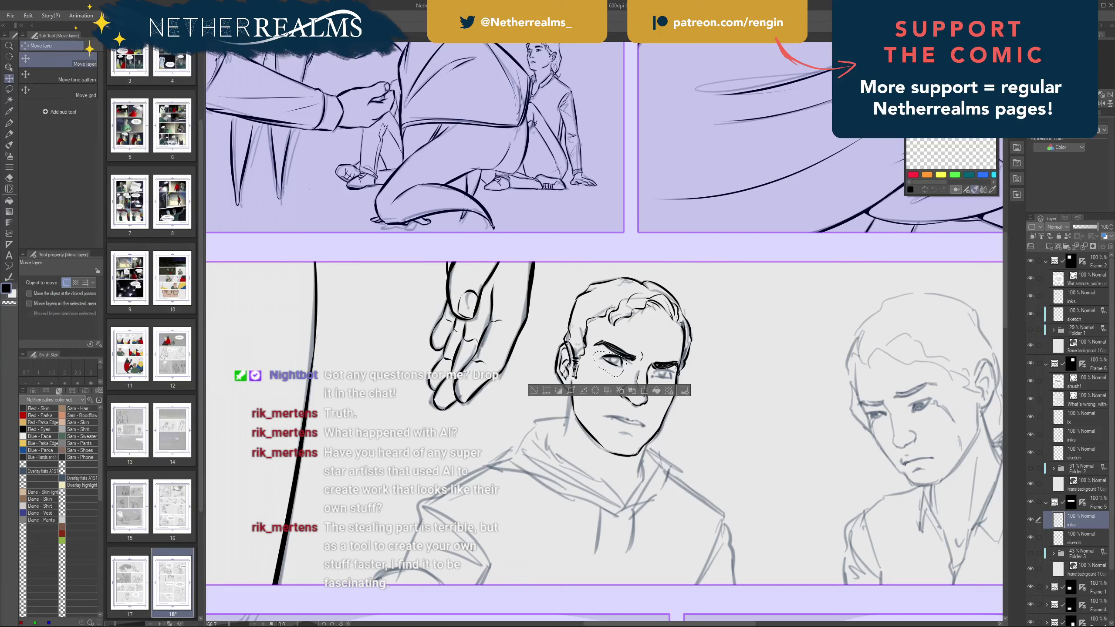
drag(612, 363, 616, 367)
key(Left)
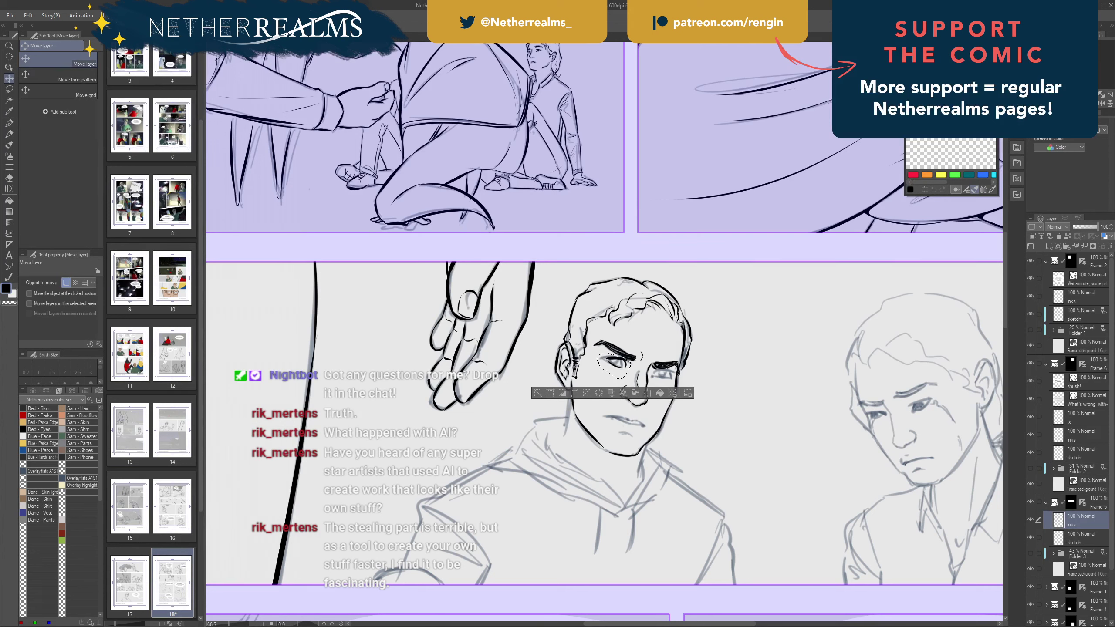
key(ctrl+d)
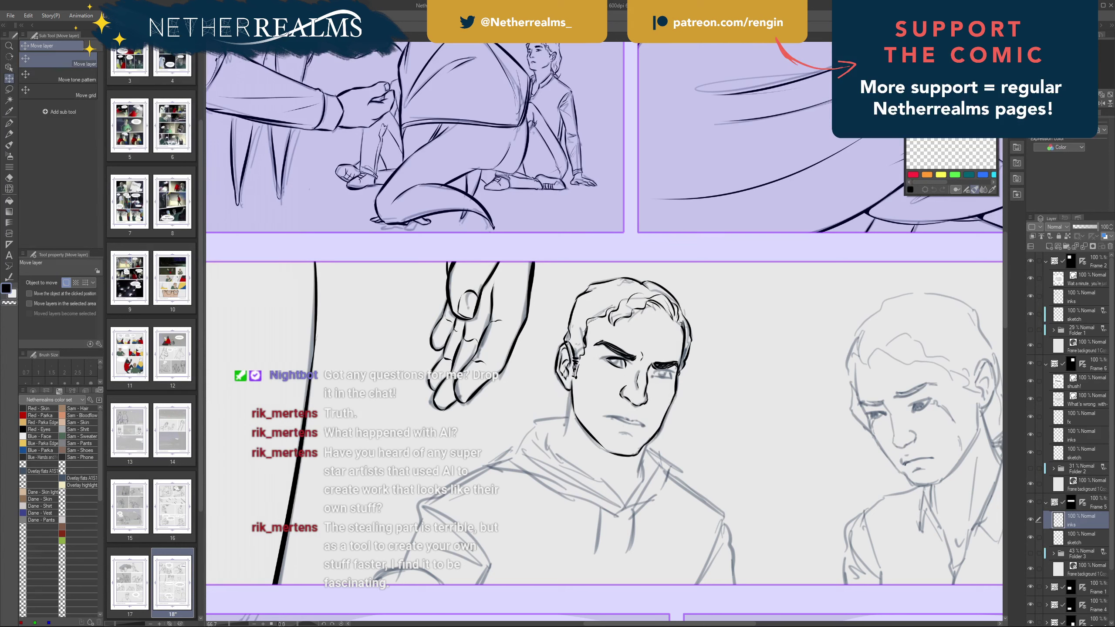
key(ctrl+s)
- Clean up the near eye with the hard eraser and pen, and switch to the Maru - Netherrealms - Thin pen
key(e)
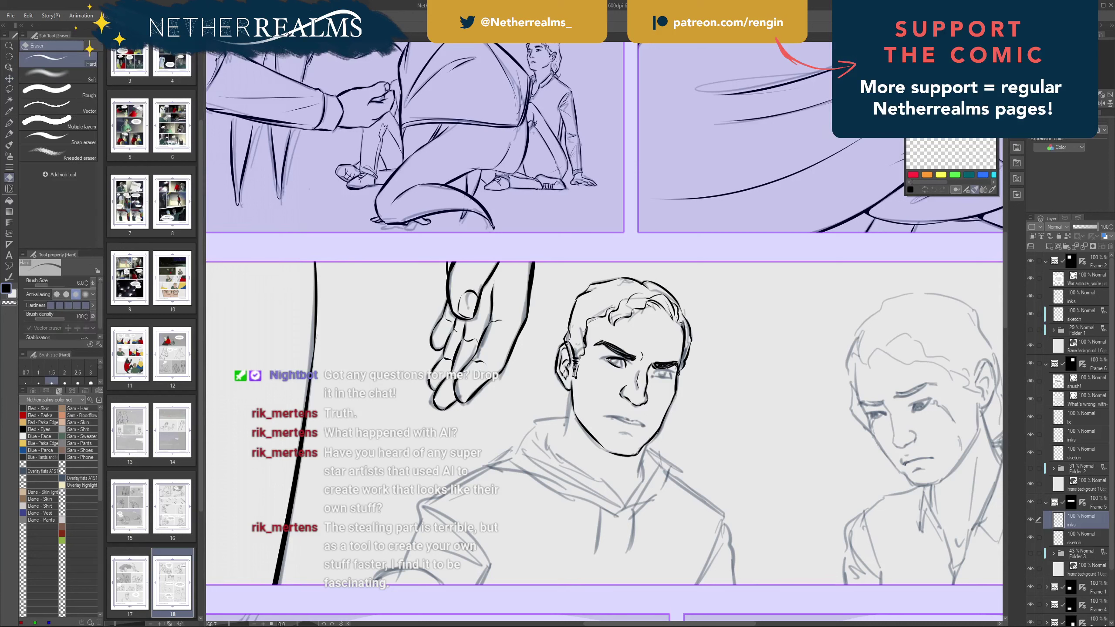
key(bracketright)
key(p)
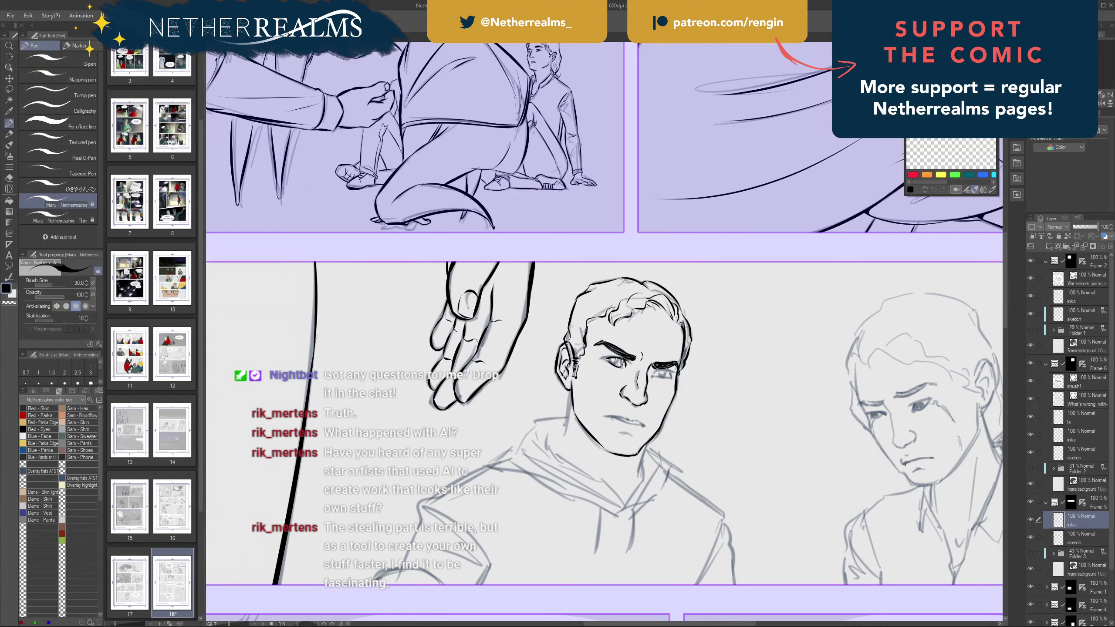
key(e)
key(p)
click(56, 220)
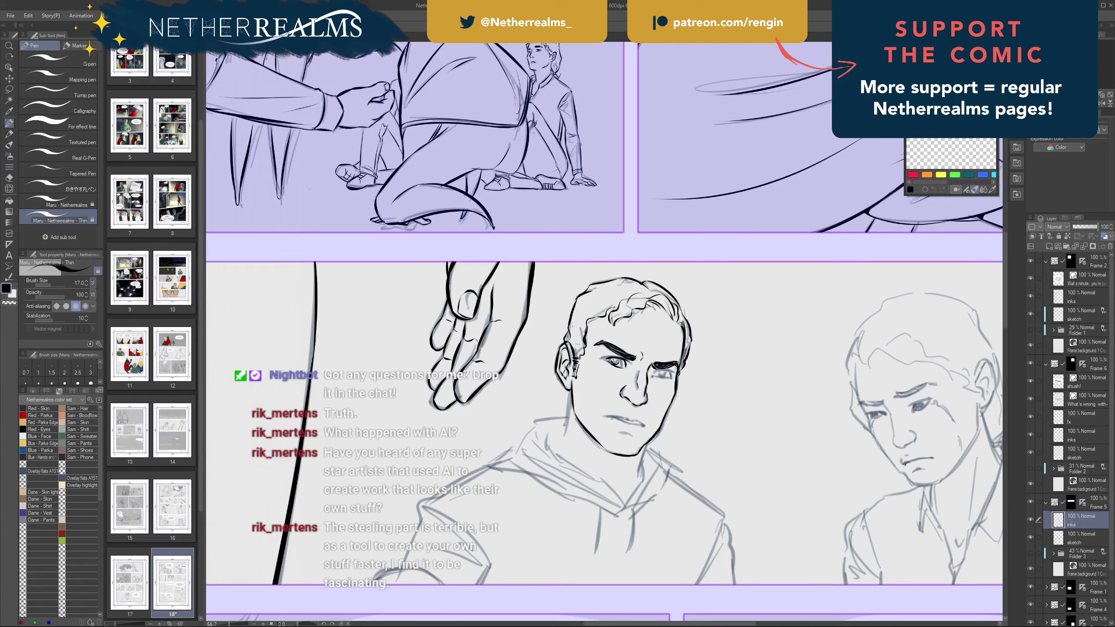
- Ink the crease beneath the hooded man's near eye and draw the lids and iris of his far eye
key(ctrl)
scroll(579, 370, up, 3)
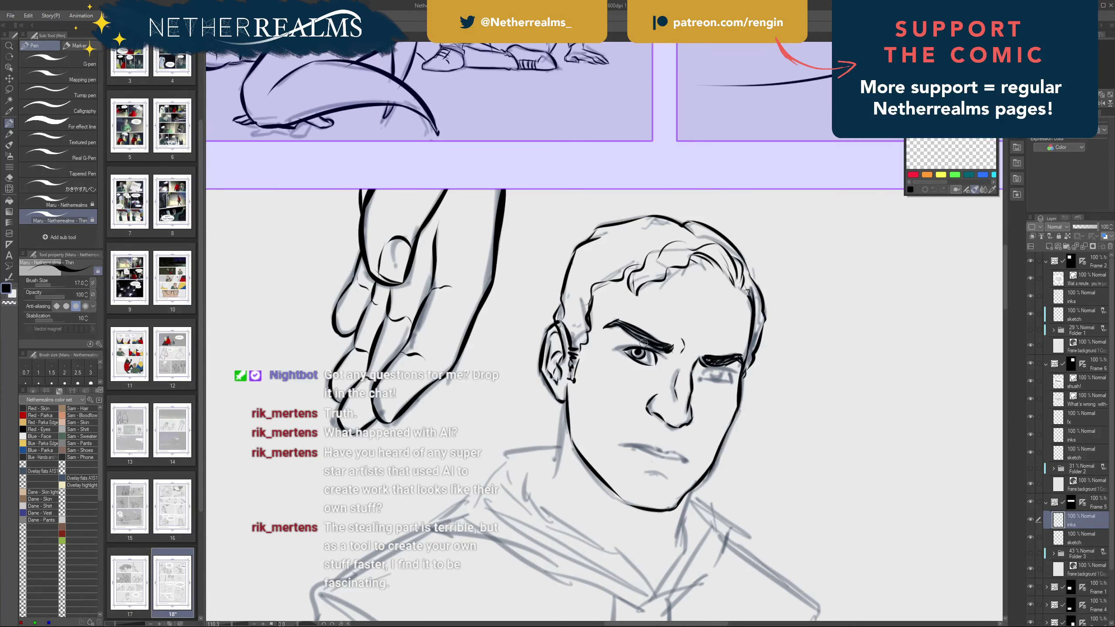
mouse_move(656, 284)
mouse_down()
mouse_move(544, 300)
mouse_move(622, 311)
mouse_move(568, 312)
mouse_up()
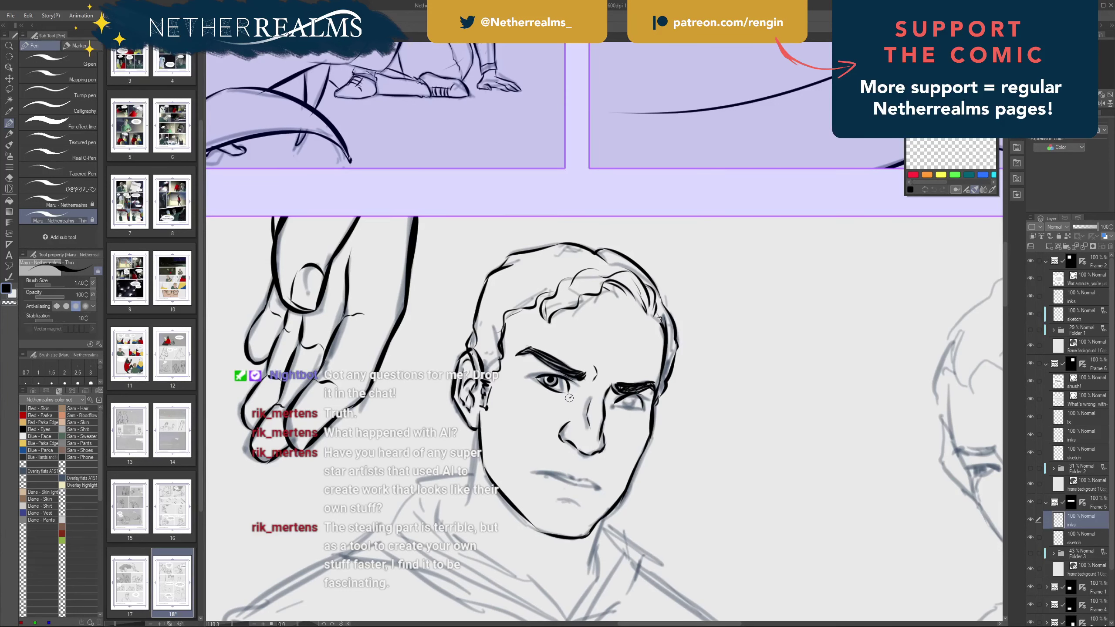
drag(569, 398, 562, 409)
key(ctrl+z)
drag(627, 401, 625, 401)
scroll(615, 425, down, 1)
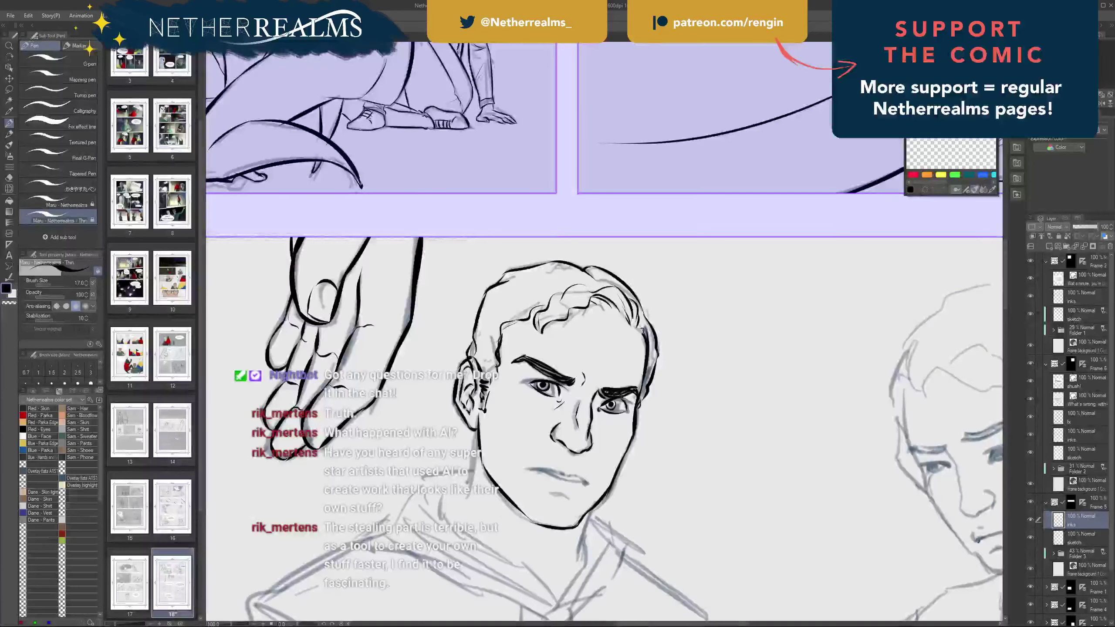
- Ink the hooded man's mouth and the short line beneath his lower lip
drag(614, 404, 713, 372)
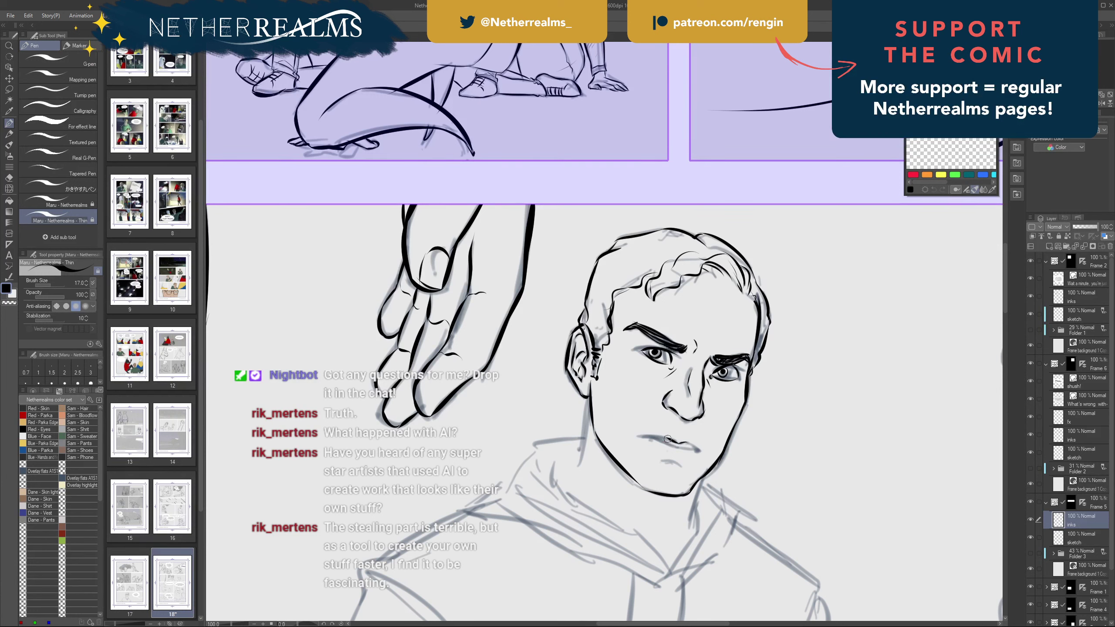
mouse_move(637, 435)
mouse_down()
mouse_move(669, 439)
mouse_move(637, 438)
mouse_up()
key(ctrl+z)
key(ctrl+z)
key(ctrl+z)
drag(669, 439, 639, 439)
mouse_move(686, 443)
mouse_down()
mouse_move(700, 452)
mouse_move(649, 437)
mouse_move(692, 447)
mouse_up()
key(ctrl+z)
key(ctrl+z)
drag(702, 392, 694, 369)
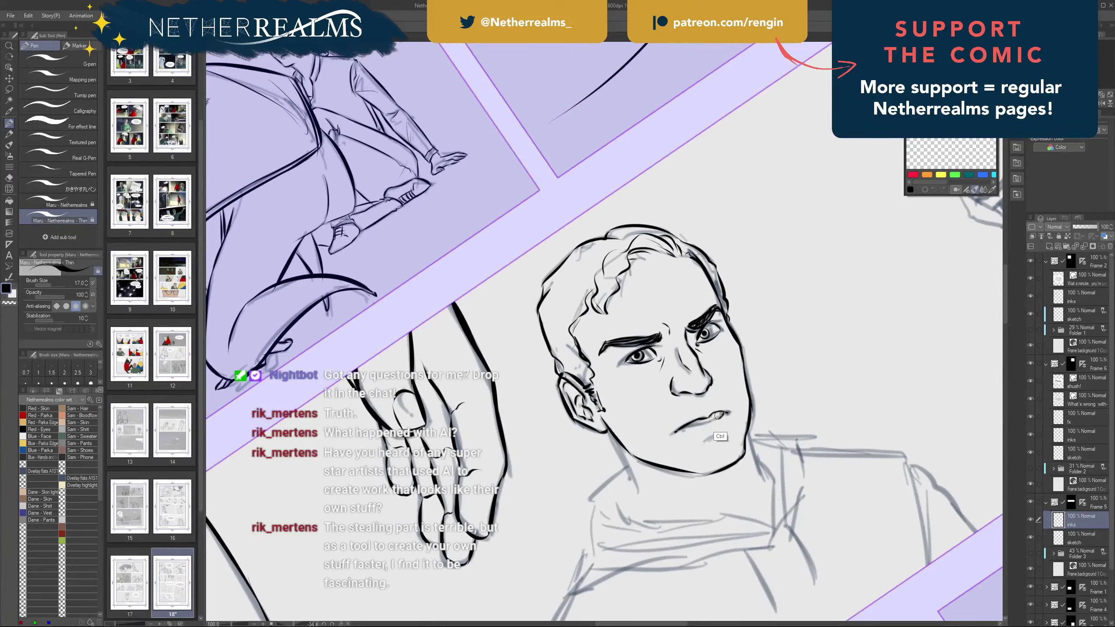
mouse_move(724, 413)
mouse_down()
mouse_move(719, 417)
mouse_move(676, 432)
mouse_up()
mouse_move(743, 381)
mouse_down()
mouse_move(747, 513)
mouse_move(695, 372)
mouse_up()
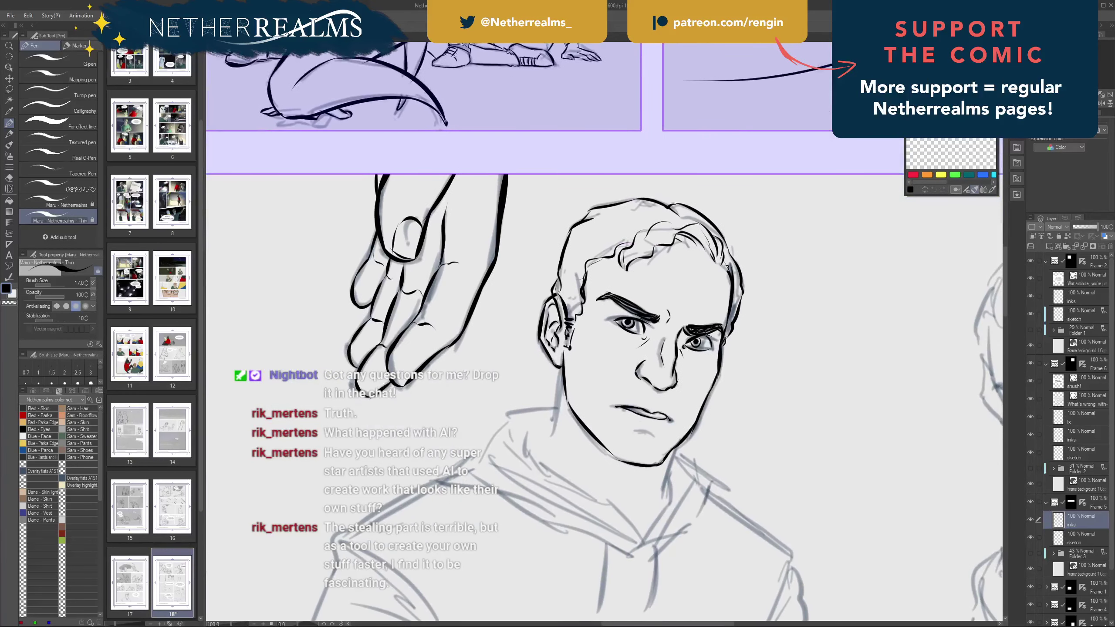
drag(653, 435, 634, 432)
- Ink the near side of the hooded man's neck from below the ear down into the hood
drag(561, 371, 551, 461)
key(ctrl+z)
drag(560, 371, 547, 451)
key(ctrl+z)
drag(561, 372, 548, 452)
mouse_move(544, 264)
mouse_down()
mouse_move(535, 231)
mouse_move(548, 252)
mouse_up()
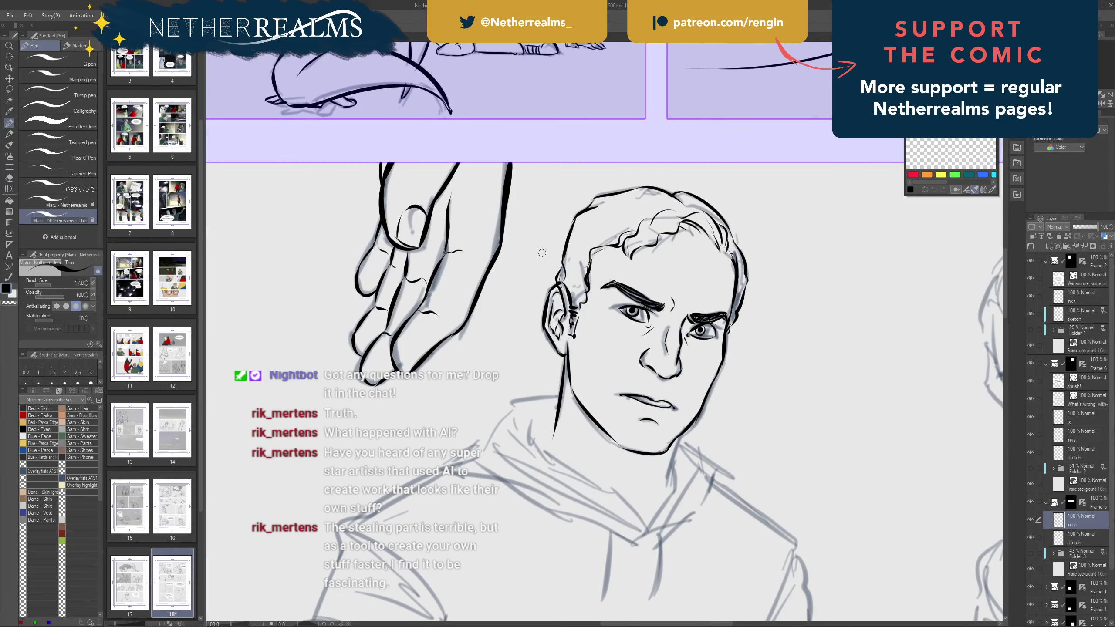
- Set the brush size to 20 and ink the far side of the neck from the jaw towards the collar
mouse_move(542, 253)
mouse_down()
mouse_move(529, 296)
mouse_move(587, 227)
mouse_move(569, 241)
mouse_up()
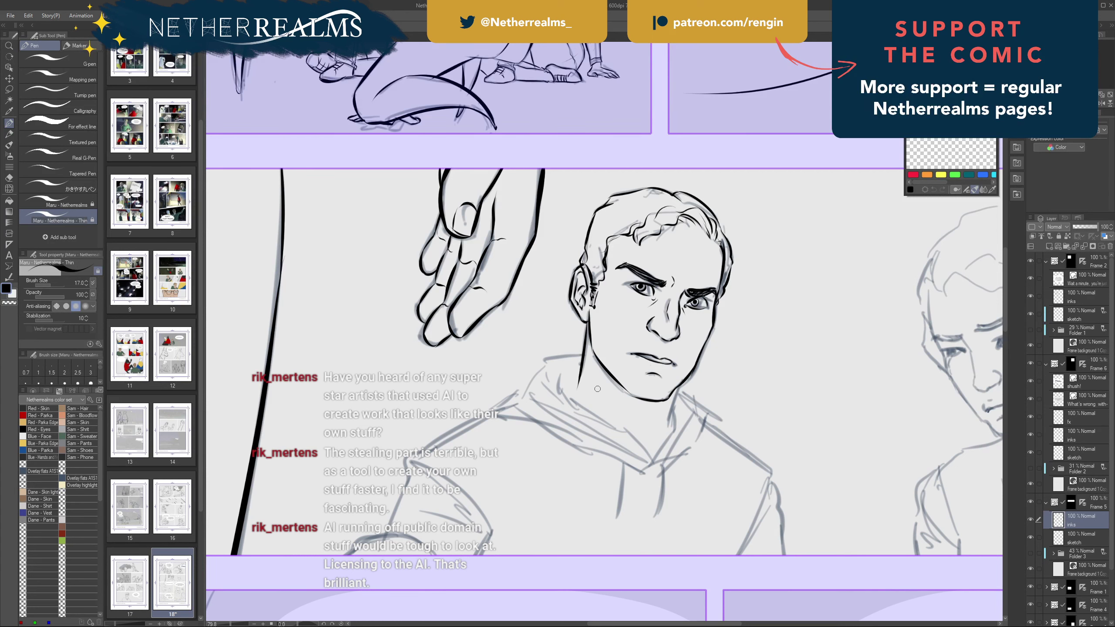
key(])
drag(679, 388, 661, 436)
key(ctrl+z)
drag(679, 387, 660, 437)
key(ctrl+z)
drag(678, 385, 658, 441)
mouse_move(673, 409)
mouse_down()
mouse_move(673, 433)
mouse_move(649, 469)
mouse_up()
key(ctrl+z)
key(ctrl+z)
- Ink the V-shaped inner edge of the hoodie's neck opening below the chin
mouse_move(676, 415)
mouse_down()
mouse_move(652, 463)
mouse_move(620, 424)
mouse_up()
key(ctrl+z)
drag(653, 466, 616, 425)
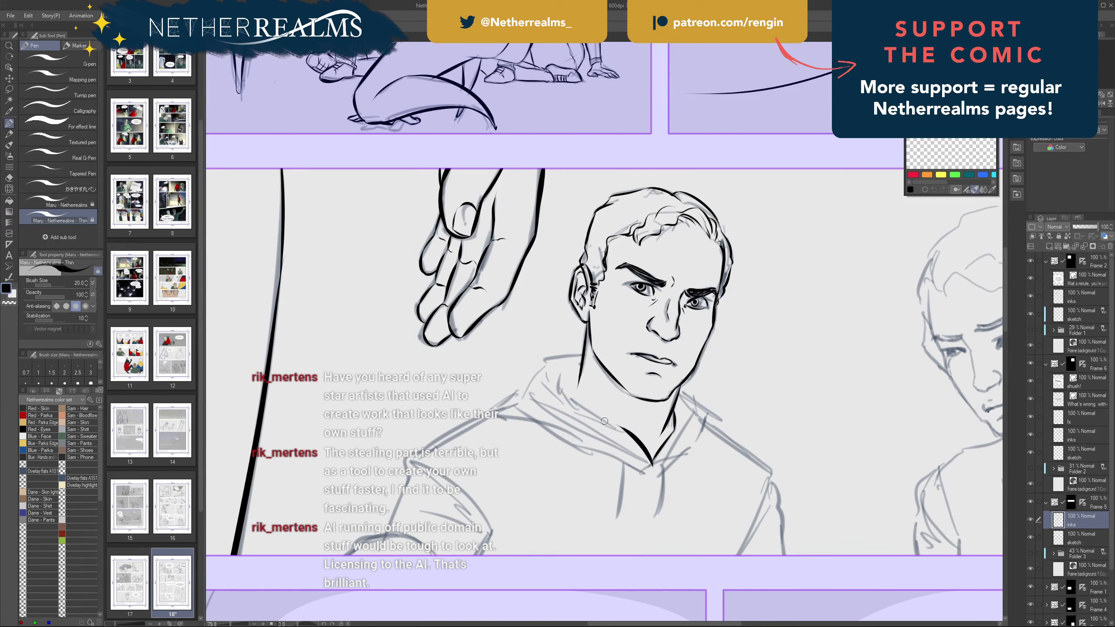
key(ctrl+z)
drag(653, 465, 612, 425)
key(ctrl+z)
drag(649, 466, 613, 425)
key(ctrl+z)
drag(653, 467, 615, 428)
key(ctrl+z)
drag(650, 465, 621, 427)
- Extend the hood's inner edge up beside the near side of the neck and ink the fold next to it
mouse_move(574, 414)
mouse_down()
mouse_move(615, 439)
mouse_move(565, 393)
mouse_up()
key(ctrl+z)
key(e)
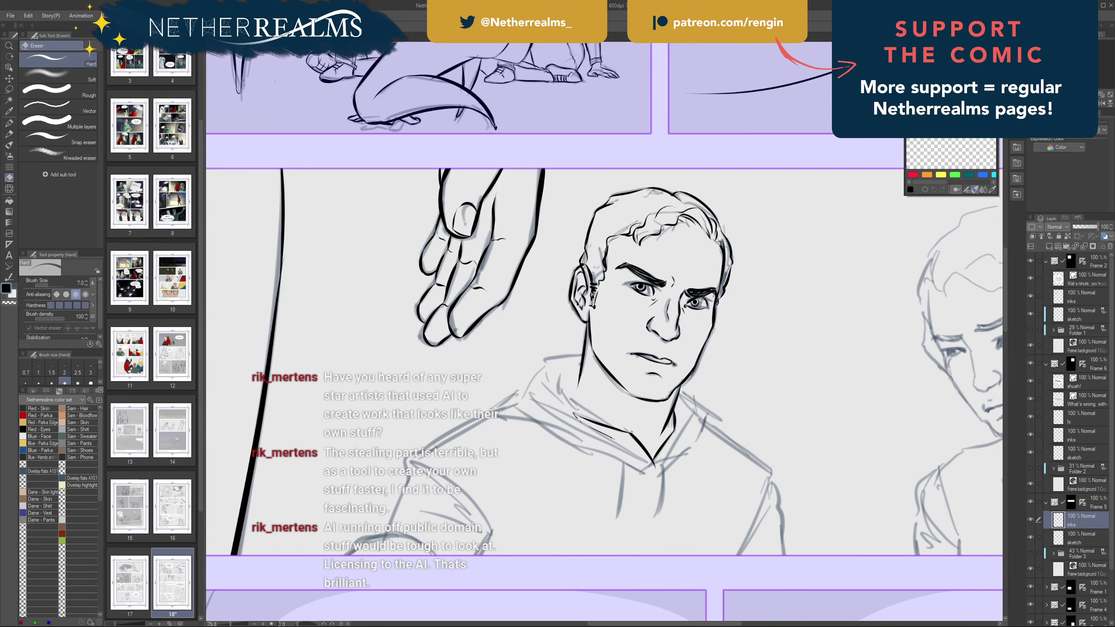
key(p)
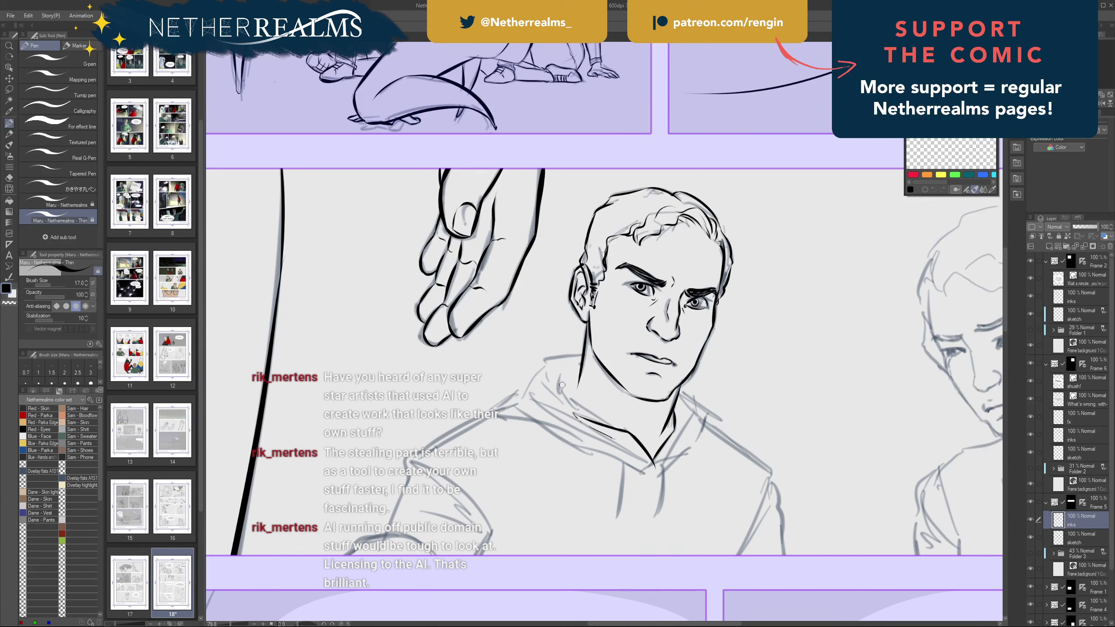
drag(615, 429, 570, 398)
key(ctrl+z)
key(ctrl+z)
mouse_move(613, 427)
mouse_down()
mouse_move(557, 390)
mouse_move(580, 405)
mouse_move(559, 390)
mouse_move(561, 376)
mouse_move(558, 390)
mouse_move(582, 412)
mouse_up()
key(ctrl+z)
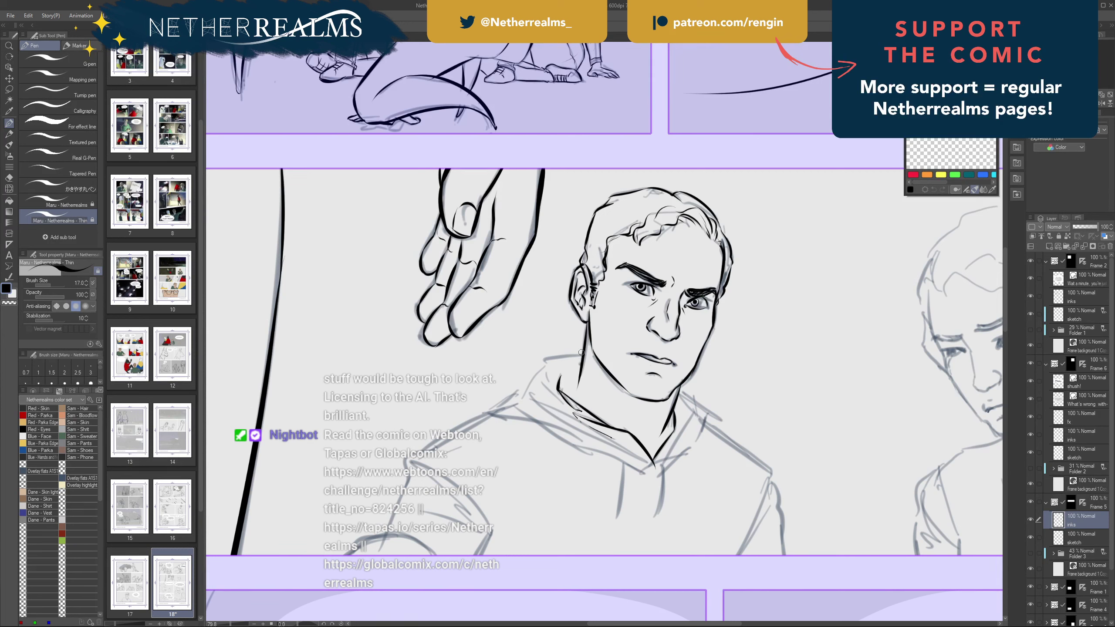
- Ink the hood's outer contour behind the neck and its far edge from the jaw down to the collar point
mouse_move(580, 355)
mouse_down()
mouse_move(545, 359)
mouse_move(522, 388)
mouse_up()
key(ctrl+z)
key(ctrl+z)
drag(681, 386, 710, 415)
key(ctrl+z)
key(ctrl+z)
mouse_move(710, 412)
mouse_down()
mouse_move(680, 459)
mouse_move(705, 439)
mouse_move(709, 426)
mouse_move(658, 473)
mouse_up()
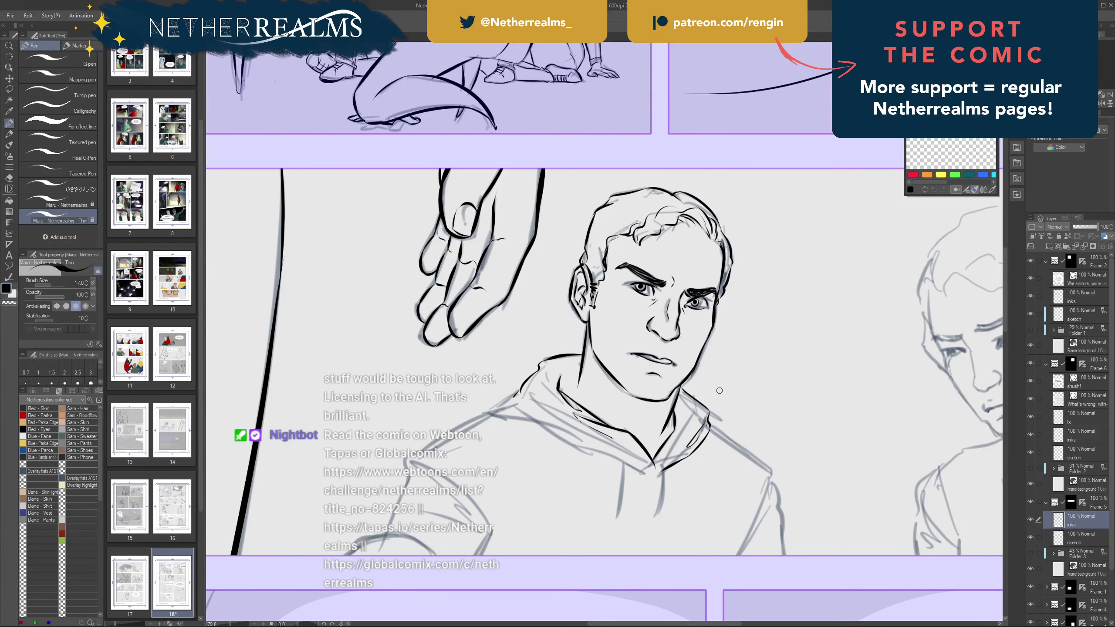
- Ink the hood's outer edge down to the near shoulder and its lower front edge across to the collar point
drag(719, 390, 732, 361)
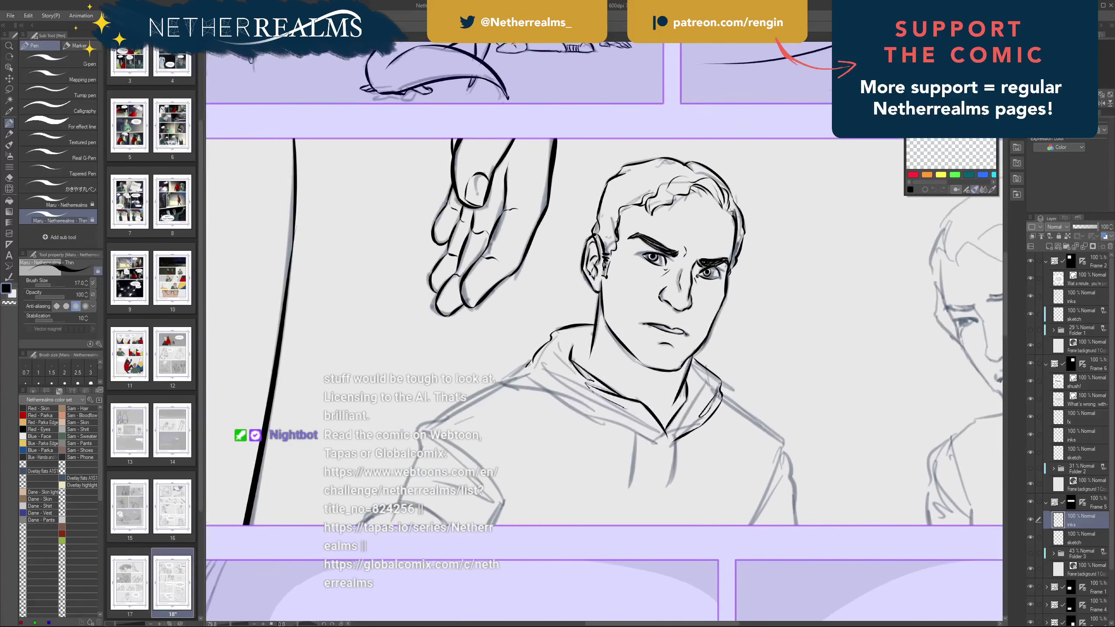
drag(531, 364, 513, 379)
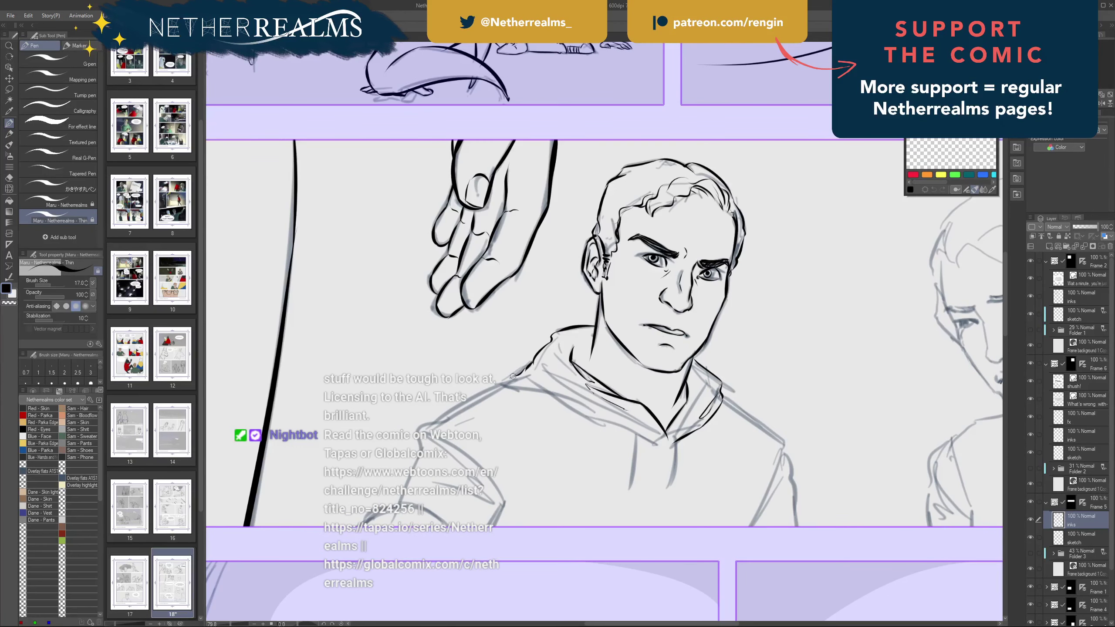
drag(657, 445, 522, 386)
key(ctrl+z)
key(ctrl+z)
key(ctrl+z)
drag(578, 415, 536, 391)
mouse_move(584, 418)
mouse_down()
mouse_move(502, 385)
mouse_move(513, 376)
mouse_move(498, 384)
mouse_move(579, 398)
mouse_up()
key(ctrl+z)
drag(500, 386, 578, 400)
key(ctrl+z)
drag(497, 385, 600, 404)
key(ctrl+z)
mouse_move(551, 368)
mouse_down()
mouse_move(645, 429)
mouse_move(659, 413)
mouse_move(669, 449)
mouse_up()
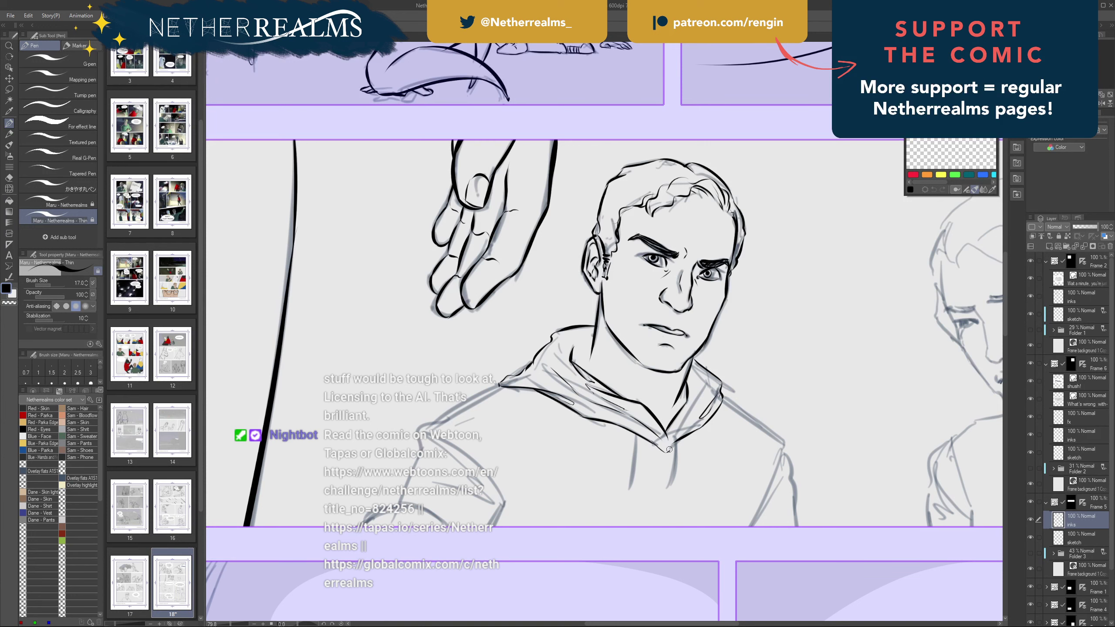
- Ink the eyelet and hanging cord of the hoodie's near drawstring
click(638, 429)
drag(638, 430, 632, 481)
key(ctrl+z)
drag(637, 430, 634, 474)
key(ctrl+z)
drag(638, 430, 630, 490)
key(ctrl+z)
drag(630, 492, 630, 491)
key(ctrl+z)
key(ctrl+y)
- Ink the folds on the hood's far side and the eyelet and cord of the far drawstring
mouse_move(677, 433)
mouse_down()
mouse_move(698, 393)
mouse_move(696, 369)
mouse_move(709, 390)
mouse_up()
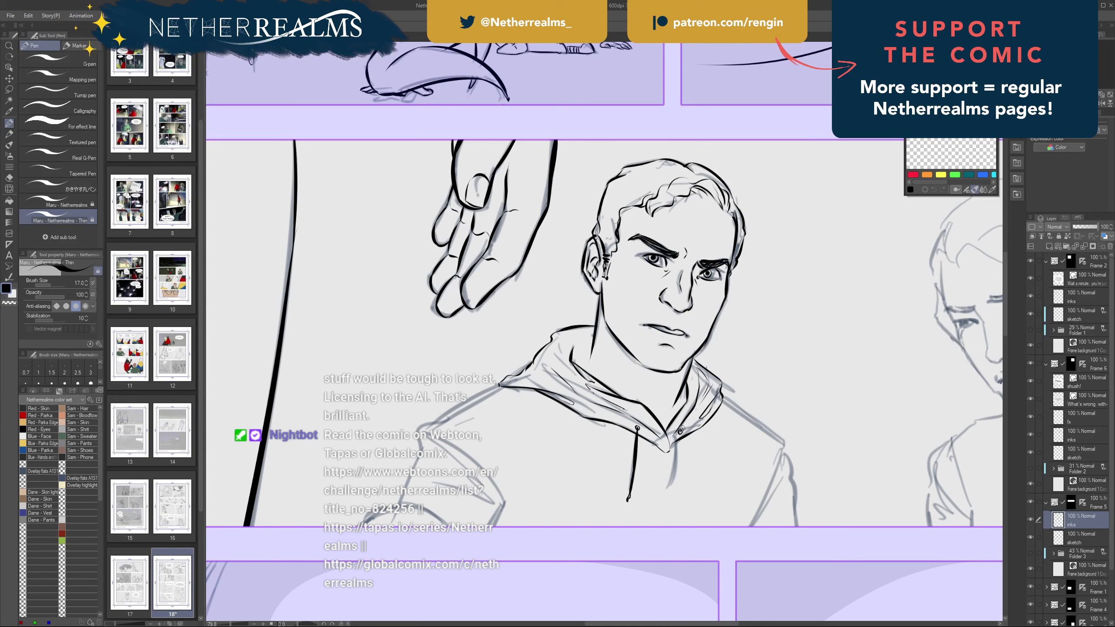
drag(679, 434, 678, 475)
key(ctrl+z)
drag(681, 432, 680, 474)
key(ctrl+z)
drag(680, 432, 677, 476)
key(ctrl+z)
key(ctrl+z)
drag(680, 433, 674, 481)
key(ctrl+z)
drag(681, 434, 673, 483)
drag(681, 434, 672, 500)
- Ink the hooded man's far shoulder and the arm lines from it to the panel's lower border
mouse_move(682, 381)
mouse_down()
mouse_move(603, 370)
mouse_move(708, 433)
mouse_up()
key(ctrl+z)
drag(646, 386, 709, 434)
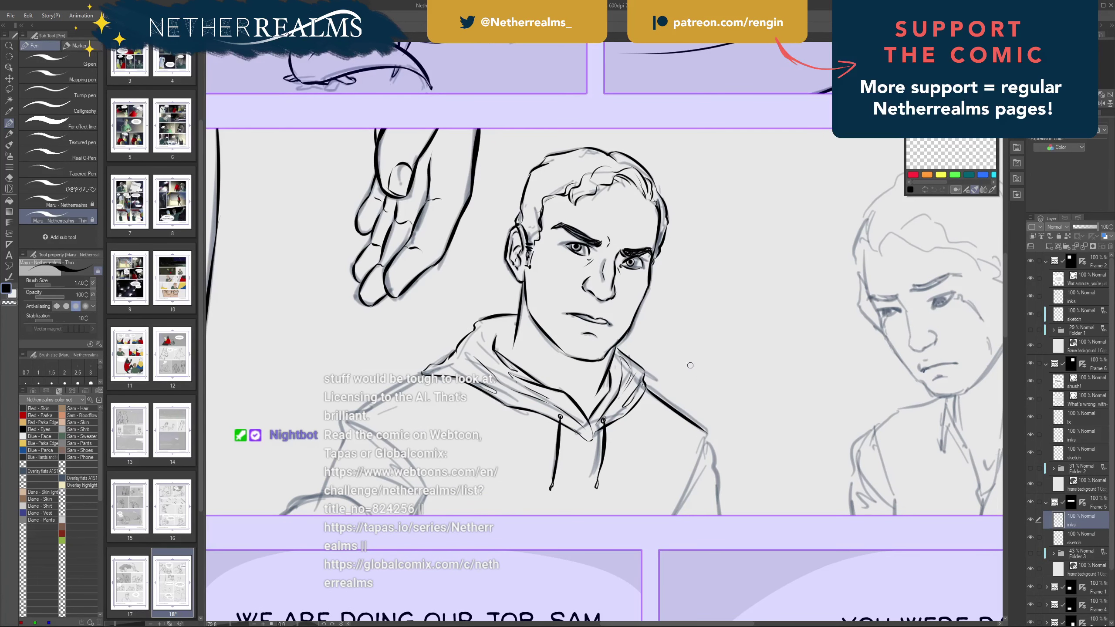
key(ctrl+z)
drag(649, 390, 703, 433)
key(ctrl+z)
drag(649, 390, 707, 439)
key(ctrl+z)
mouse_move(648, 390)
mouse_down()
mouse_move(705, 434)
mouse_move(668, 522)
mouse_move(706, 467)
mouse_up()
drag(706, 467, 677, 520)
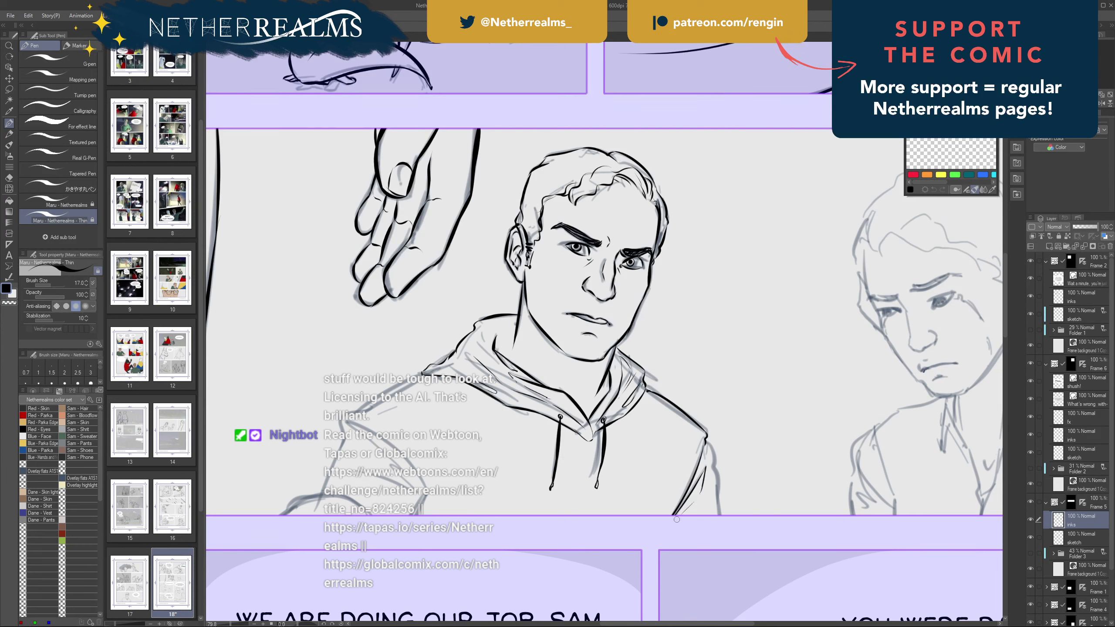
drag(707, 442, 722, 534)
key(ctrl+z)
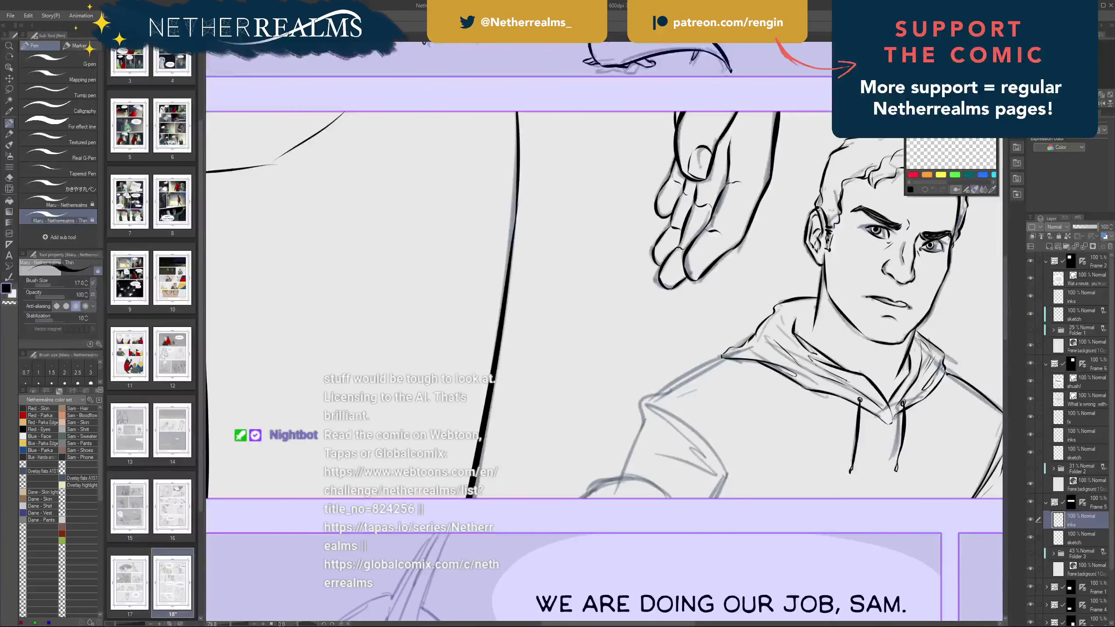
- Ink the near shoulder line from the hood to the upper arm and the sleeve's upper fold
mouse_move(724, 357)
mouse_down()
mouse_move(643, 406)
mouse_move(644, 426)
mouse_up()
key(ctrl+z)
drag(724, 488, 669, 423)
key(ctrl+z)
drag(725, 479, 660, 415)
key(ctrl+z)
drag(727, 479, 647, 403)
key(ctrl+z)
- Ink the crease lines across the near sleeve at the bent elbow
mouse_move(726, 478)
mouse_down()
mouse_move(648, 408)
mouse_move(706, 459)
mouse_up()
mouse_move(707, 459)
mouse_down()
mouse_move(685, 446)
mouse_move(714, 475)
mouse_up()
drag(715, 475, 649, 455)
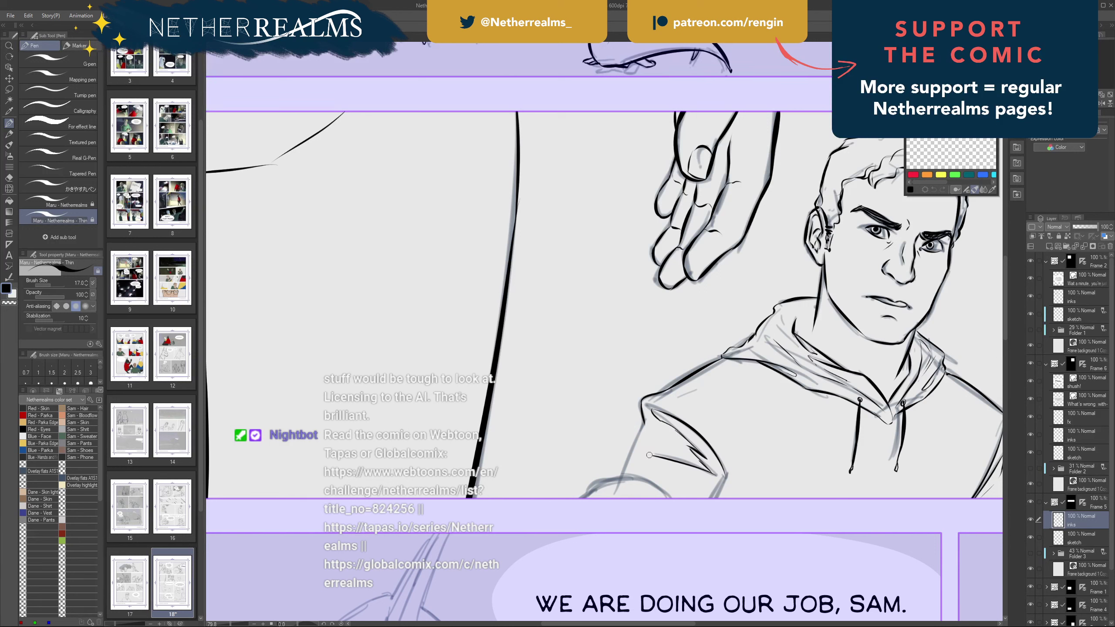
key(ctrl+z)
mouse_move(717, 475)
mouse_down()
mouse_move(649, 454)
mouse_move(691, 448)
mouse_move(717, 475)
mouse_move(652, 452)
mouse_move(623, 469)
mouse_move(615, 496)
mouse_up()
key(ctrl+z)
key(ctrl+z)
key(ctrl+z)
key(ctrl+z)
- Ink the near sleeve's outer contour, the short elbow line and the forearm's upper edge at the panel's lower border
drag(643, 421, 622, 479)
key(ctrl+z)
drag(644, 422, 622, 481)
key(ctrl+z)
drag(643, 421, 622, 479)
key(ctrl+z)
drag(643, 419, 620, 478)
drag(716, 498, 727, 475)
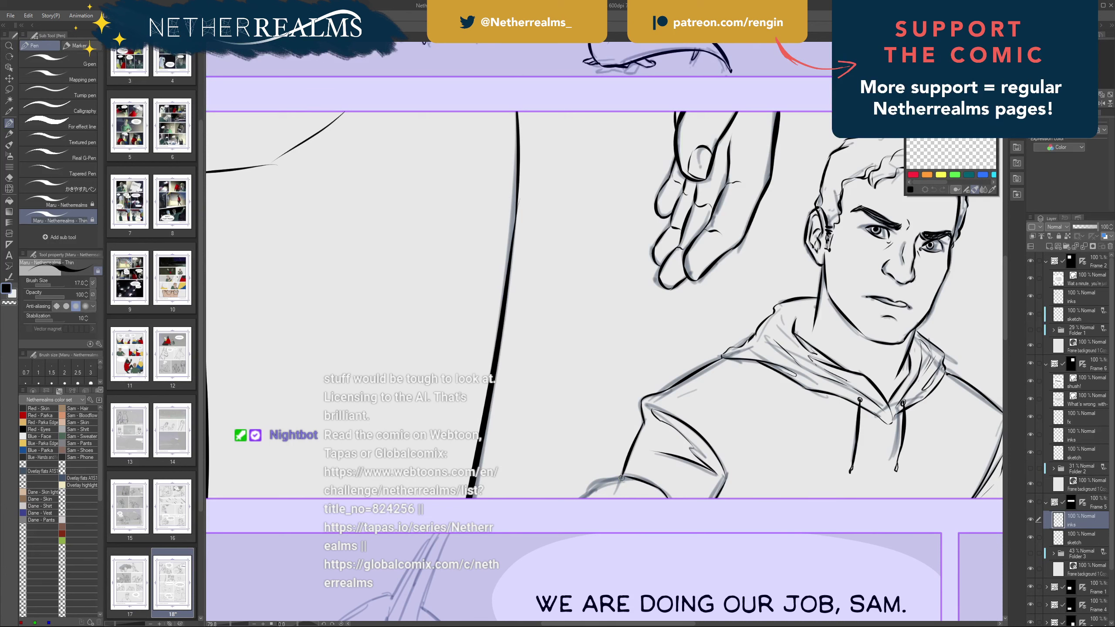
mouse_move(629, 477)
mouse_down()
mouse_move(598, 483)
mouse_move(574, 506)
mouse_up()
key(ctrl+z)
key(ctrl+z)
scroll(596, 438, down, 5)
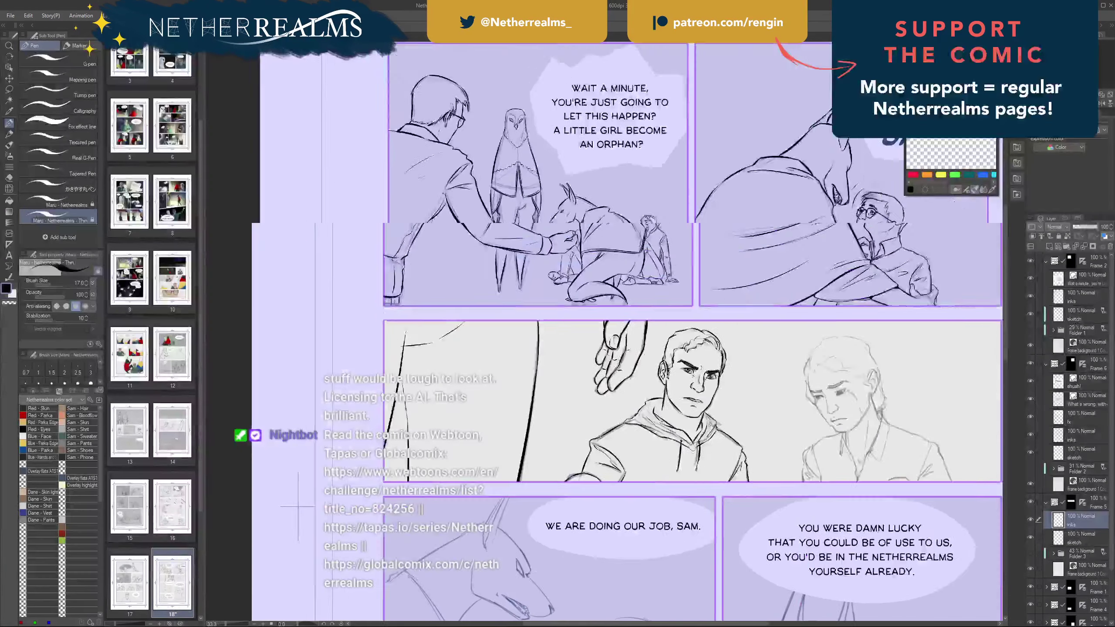
drag(615, 422, 456, 437)
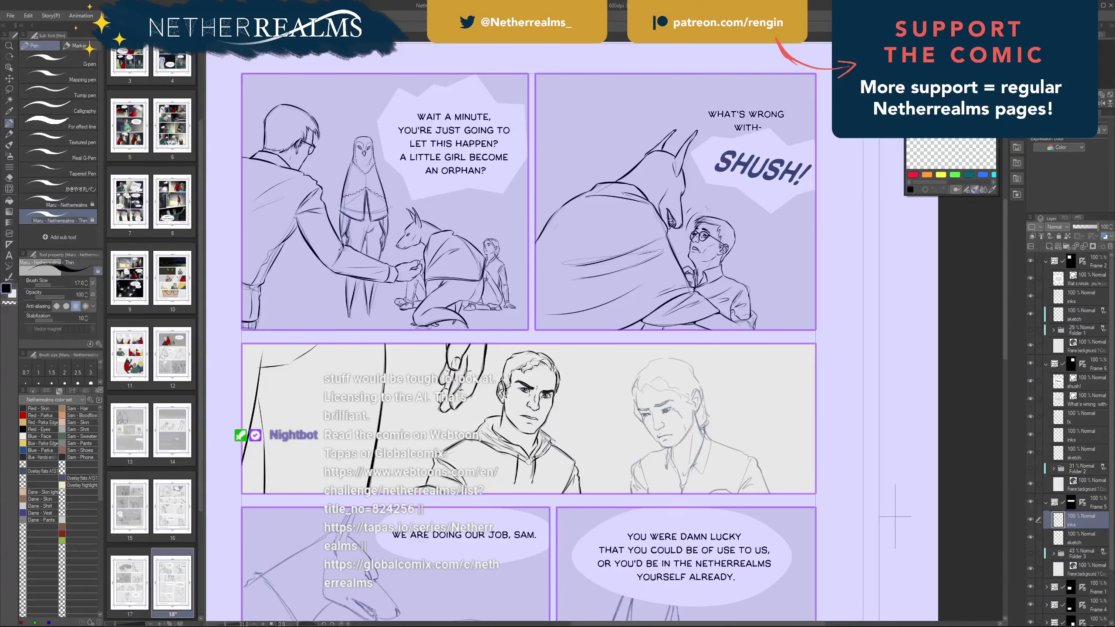
scroll(895, 516, up, 5)
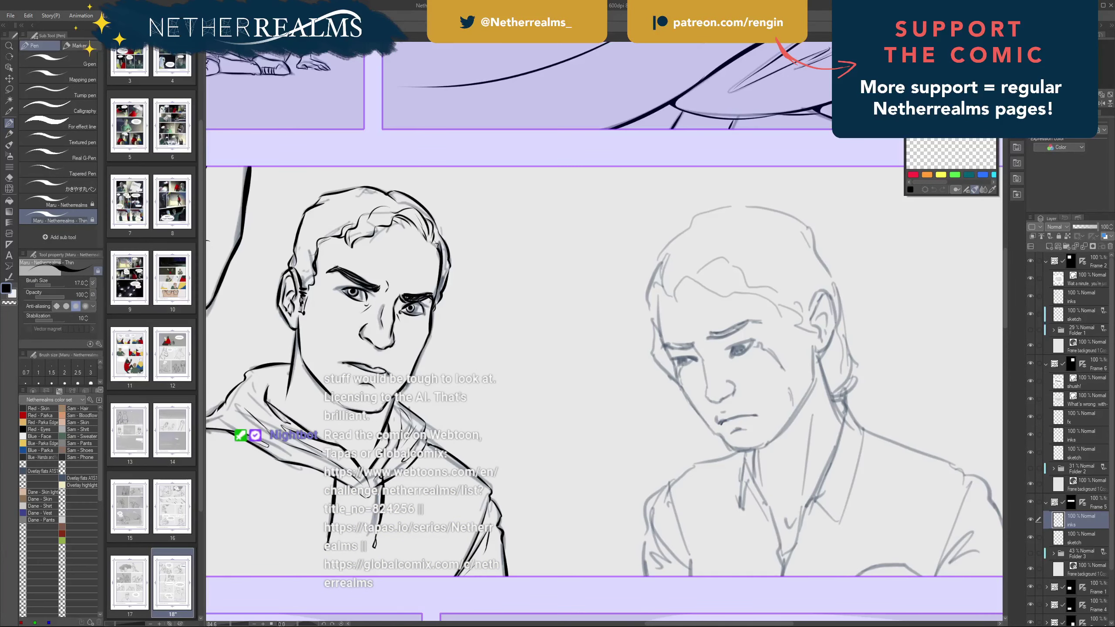
- Save the page and ink the sad man's far forehead line from below the hairline to the brow
key(ctrl+s)
drag(658, 299, 669, 356)
key(ctrl+z)
drag(657, 294, 668, 358)
key(ctrl+z)
drag(657, 298, 670, 359)
key(ctrl+z)
drag(658, 295, 669, 355)
key(ctrl+z)
drag(658, 296, 664, 347)
drag(663, 346, 676, 367)
key(ctrl+z)
drag(683, 365, 678, 359)
key(ctrl+z)
key(ctrl+z)
drag(724, 272, 646, 259)
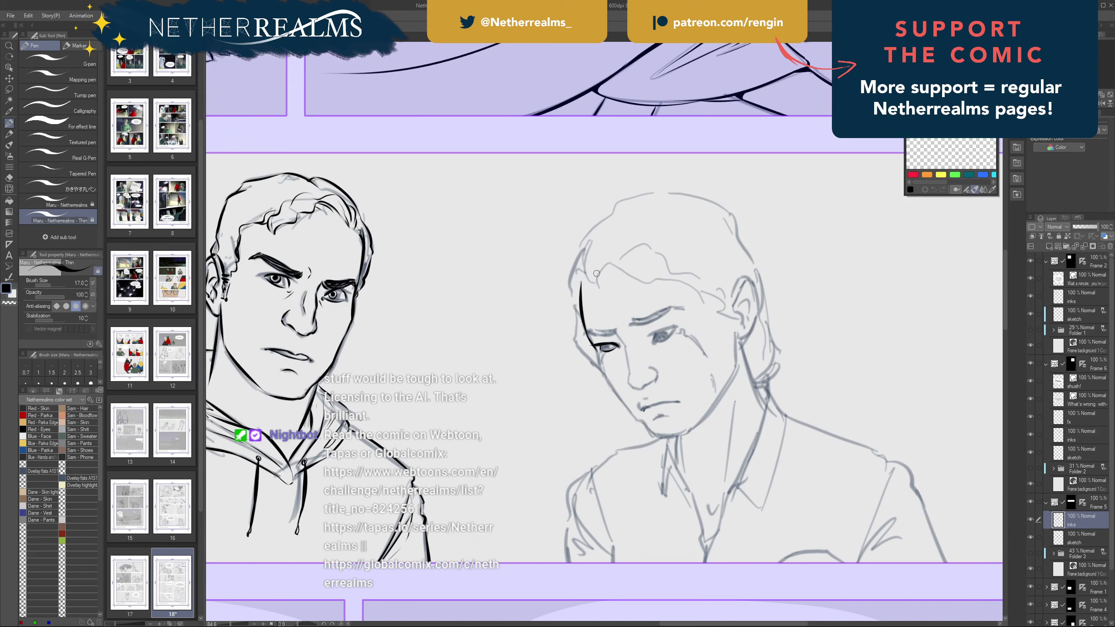
- Ink the wavy hairline across the forehead to the near temple and the hair's far side contour
drag(599, 286, 613, 259)
drag(607, 262, 701, 292)
mouse_move(590, 281)
mouse_down()
mouse_move(602, 234)
mouse_move(656, 246)
mouse_move(636, 248)
mouse_move(647, 243)
mouse_move(701, 276)
mouse_up()
drag(708, 284, 721, 286)
drag(585, 247, 566, 292)
key(ctrl+z)
mouse_move(586, 245)
mouse_down()
mouse_move(569, 291)
mouse_move(573, 345)
mouse_move(597, 364)
mouse_up()
key(ctrl+z)
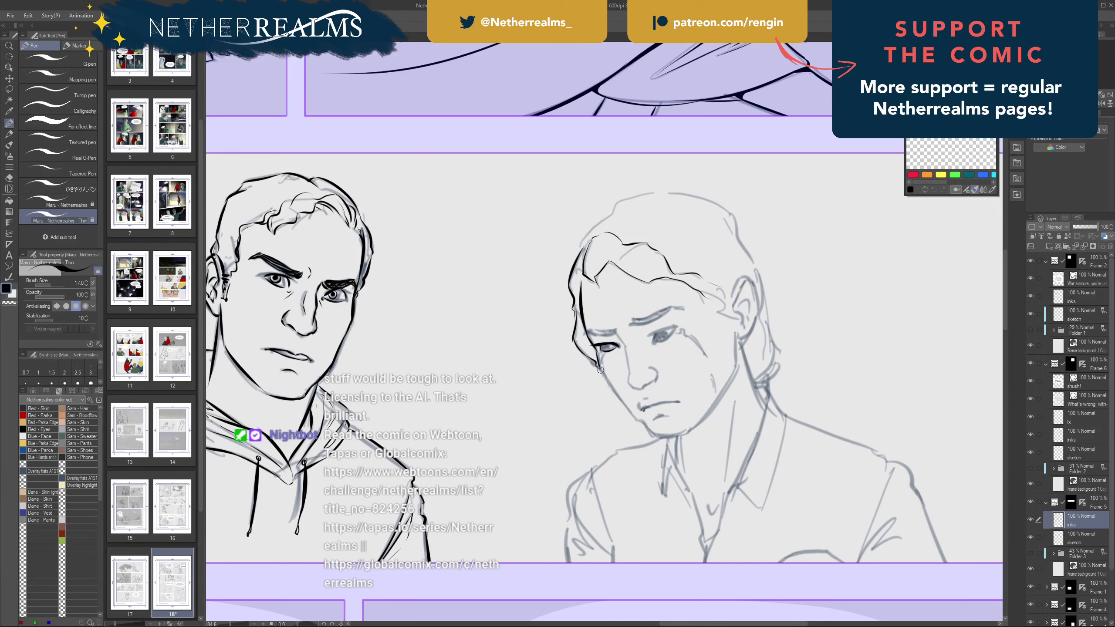
- Ink the short face line beside the far eye where the side hair ends
drag(596, 350, 604, 376)
key(ctrl+z)
key(ctrl+z)
drag(601, 352, 603, 374)
drag(596, 348, 598, 363)
key(ctrl+z)
drag(612, 259, 575, 222)
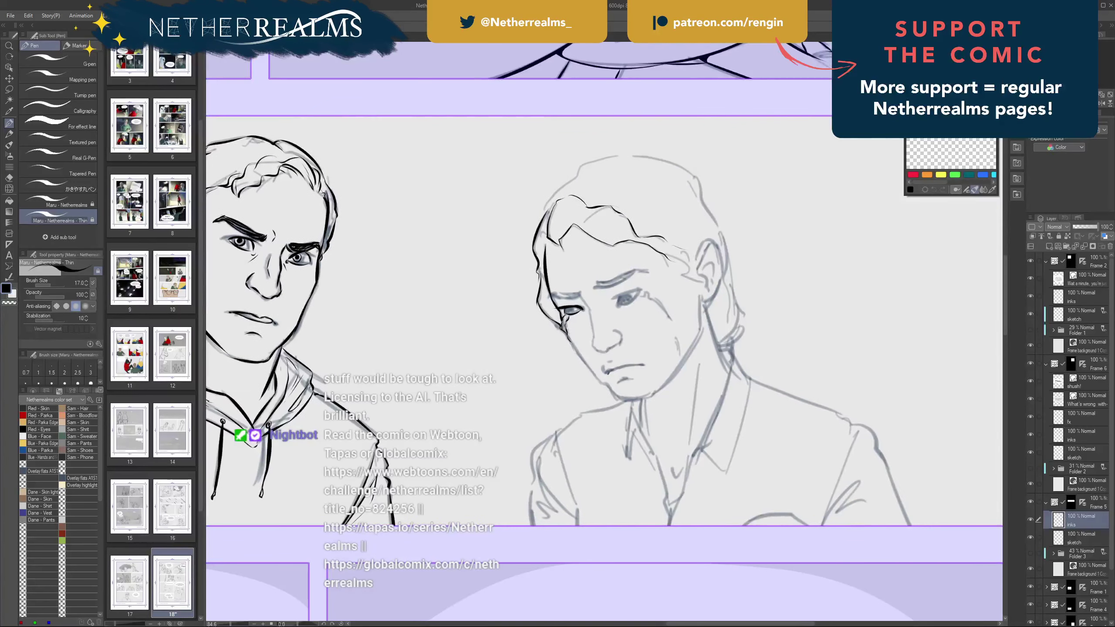
- Ink the far cheek contour from the eye down to the chin
drag(568, 338, 599, 381)
key(ctrl+z)
drag(566, 336, 599, 381)
key(ctrl+z)
drag(566, 336, 619, 397)
key(ctrl+z)
key(ctrl+z)
key(ctrl+z)
key(ctrl+z)
key(ctrl+z)
mouse_move(656, 394)
mouse_down()
mouse_move(617, 395)
mouse_move(660, 387)
mouse_up()
key(ctrl+z)
key(ctrl+z)
key(ctrl+z)
key(ctrl+z)
- Ink the near jawline from below the ear down toward the chin
mouse_move(699, 297)
mouse_down()
mouse_move(696, 340)
mouse_move(699, 329)
mouse_move(667, 379)
mouse_up()
key(ctrl+z)
key(ctrl+z)
drag(698, 332, 650, 401)
key(ctrl+z)
drag(699, 331, 652, 395)
key(ctrl+z)
mouse_move(699, 332)
mouse_down()
mouse_move(652, 395)
mouse_move(665, 381)
mouse_up()
key(ctrl+z)
key(ctrl+z)
- Join the near jawline to the far cheek with a curved stroke under the chin
mouse_move(674, 374)
mouse_down()
mouse_move(645, 399)
mouse_move(614, 395)
mouse_up()
key(ctrl+z)
key(ctrl+z)
key(ctrl+z)
key(ctrl+z)
key(ctrl+z)
key(ctrl+z)
drag(655, 345, 564, 320)
mouse_move(550, 373)
mouse_down()
mouse_move(529, 372)
mouse_move(560, 372)
mouse_up()
key(ctrl+z)
key(ctrl+z)
key(ctrl+z)
key(ctrl+z)
key(ctrl+z)
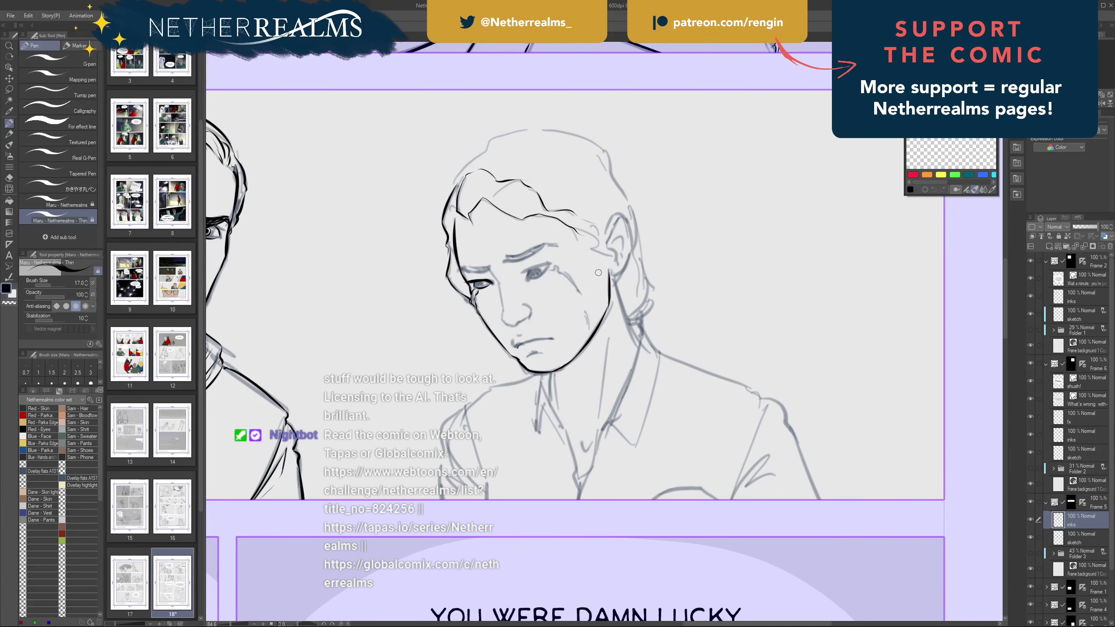
drag(598, 273, 759, 366)
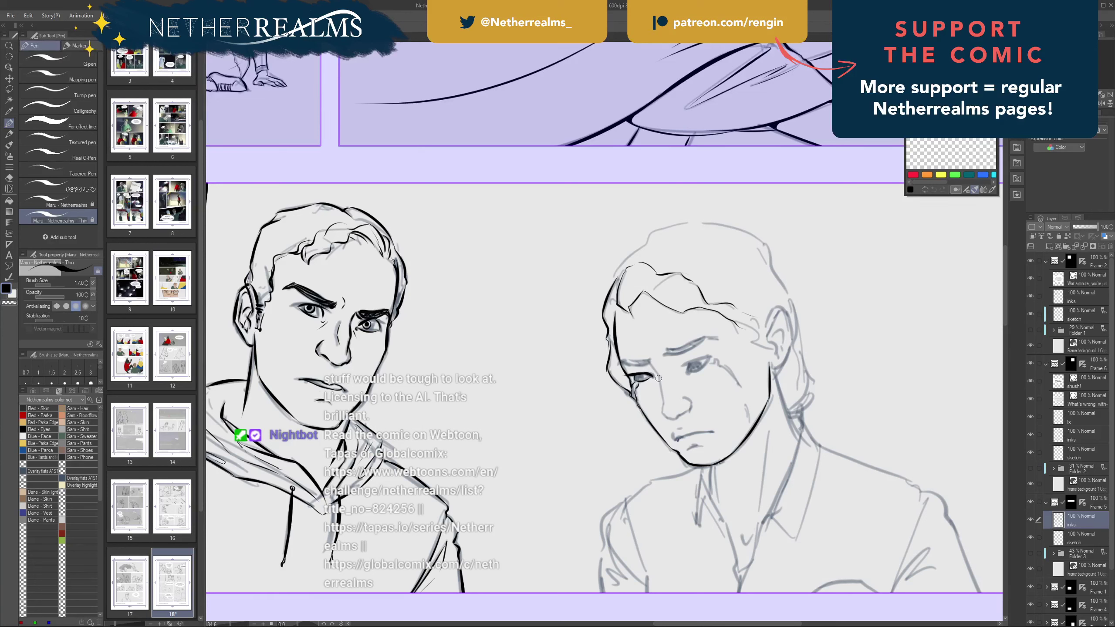
- Ink the far eye's lid line and the nose from its bridge to the nostril
drag(646, 360, 655, 375)
key(ctrl+z)
drag(658, 376, 666, 420)
key(ctrl+z)
key(ctrl+z)
key(ctrl+z)
key(ctrl+z)
drag(662, 402, 680, 417)
drag(683, 349, 618, 339)
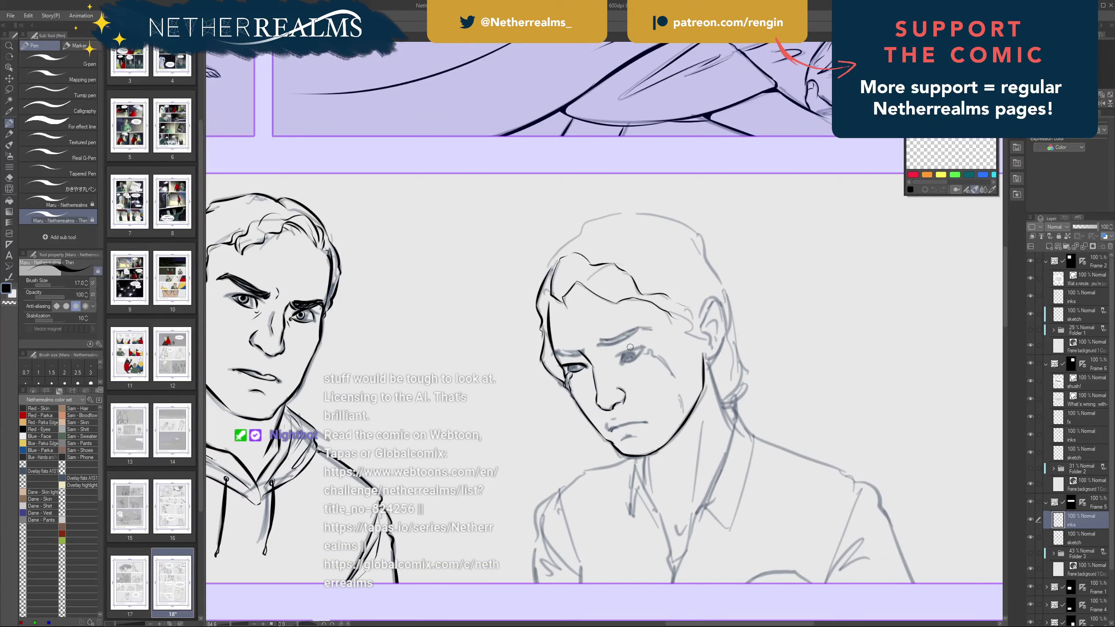
- Ink the near eye's upper lid line
mouse_move(646, 346)
mouse_down()
mouse_move(616, 355)
mouse_move(643, 346)
mouse_up()
drag(616, 292, 690, 349)
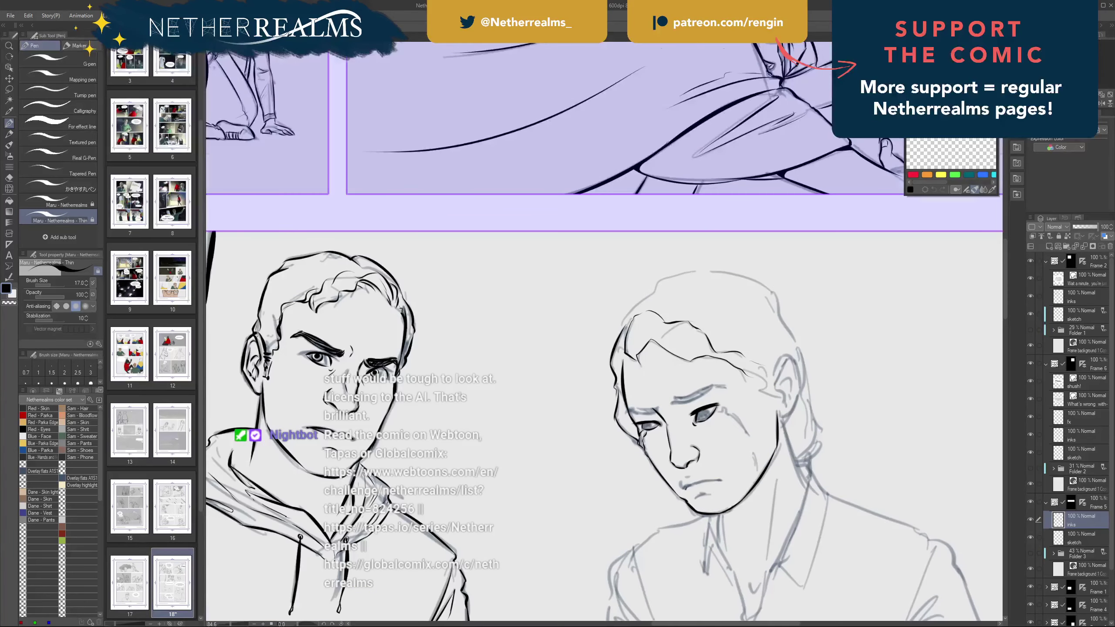
drag(702, 421, 603, 332)
drag(614, 220, 661, 234)
- Reduce the Hard eraser to size 40 and clean up the lines at the far eye's inner corner
key(e)
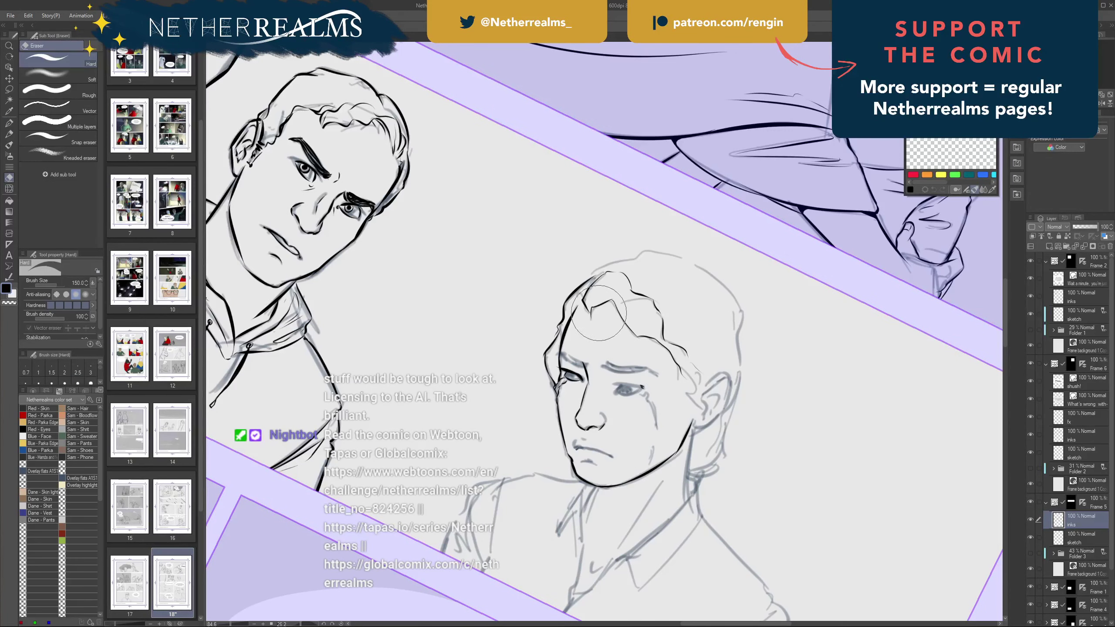
key(bracketleft)
key(bracketleft)
key(bracketleft)
key(bracketleft)
key(bracketleft)
key(bracketleft)
key(bracketleft)
drag(575, 386, 577, 382)
key(p)
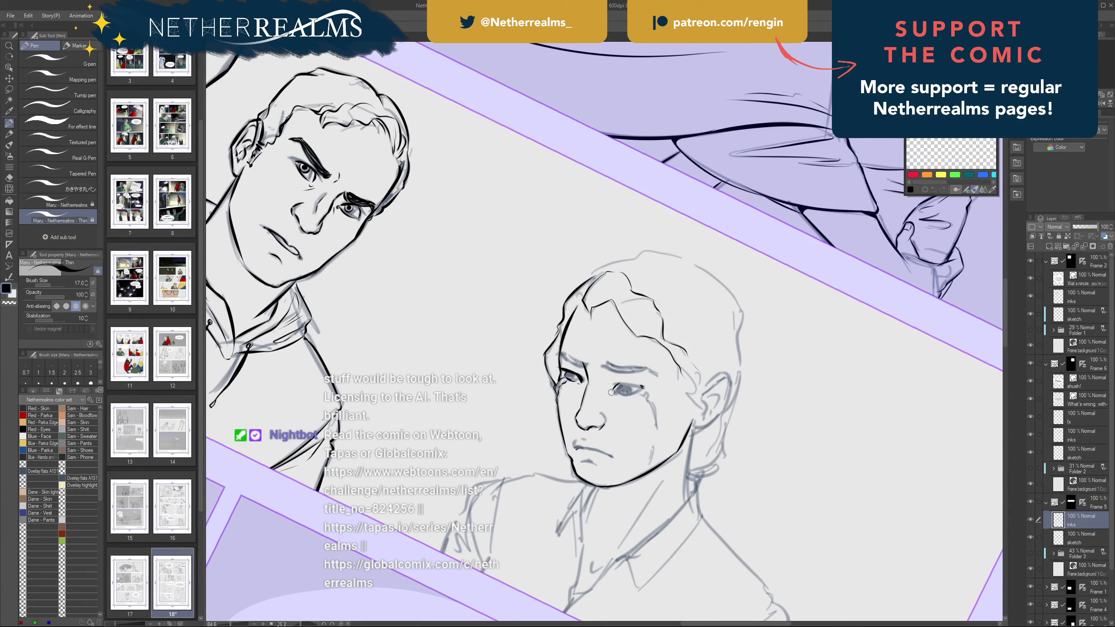
- Ink the rest of the near eye's outline and thicken its upper lid
drag(614, 391, 621, 383)
drag(628, 319, 675, 364)
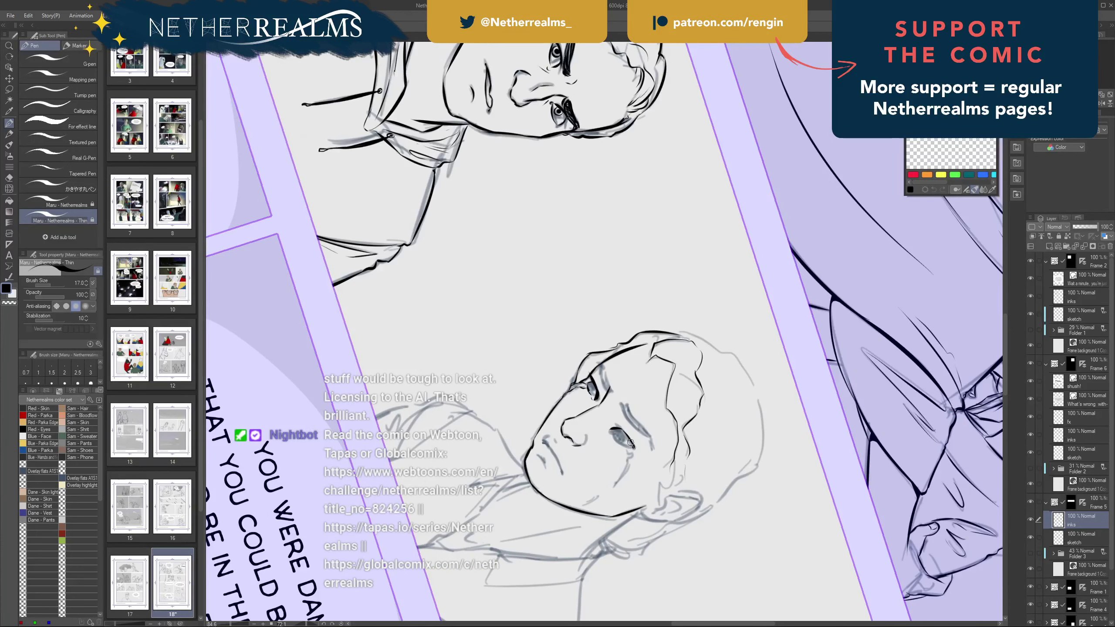
mouse_move(615, 426)
mouse_down()
mouse_move(635, 452)
mouse_move(619, 426)
mouse_up()
drag(616, 371, 641, 371)
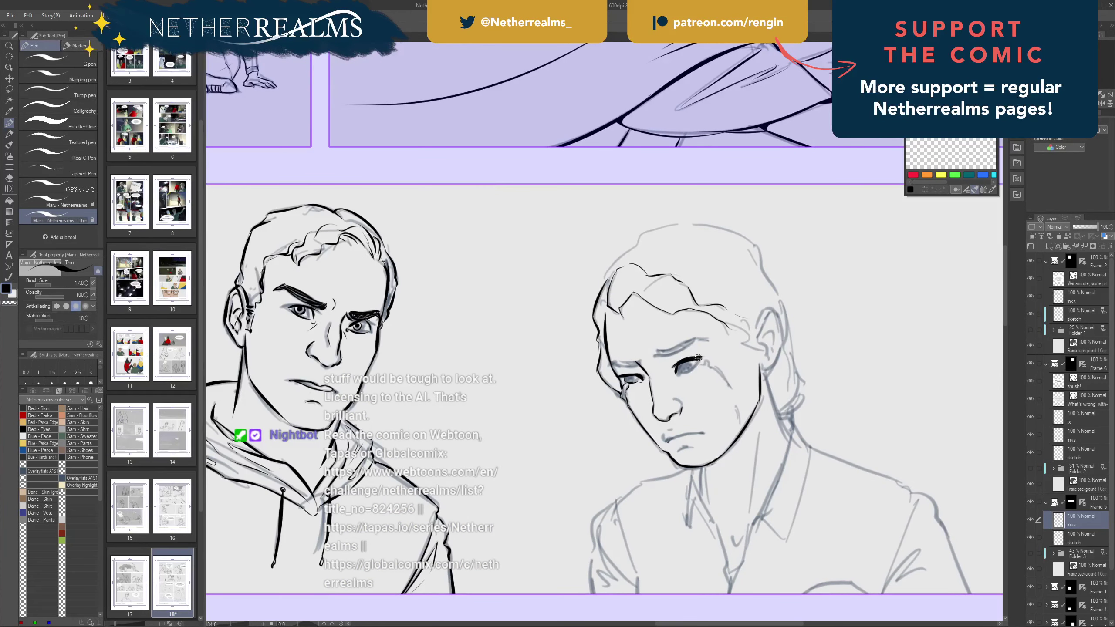
drag(698, 359, 679, 373)
key(ctrl+z)
- Ink the crease from the near eye's outer corner down the cheek and the short line near the jaw
mouse_move(705, 307)
mouse_down()
mouse_move(615, 288)
mouse_move(613, 298)
mouse_up()
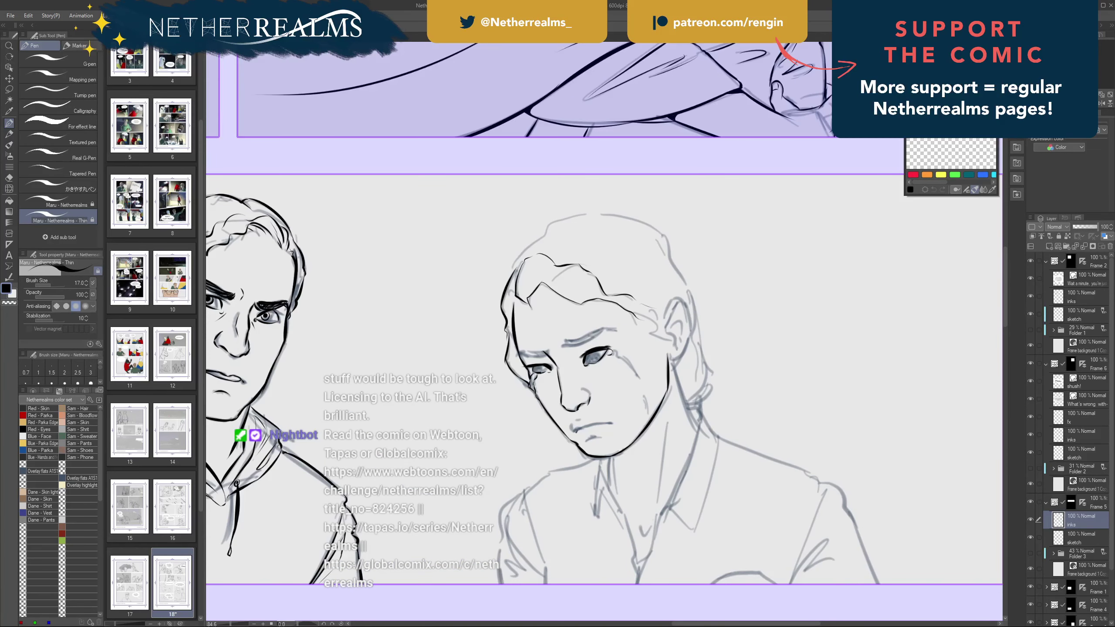
drag(608, 351, 619, 358)
mouse_move(618, 355)
mouse_down()
mouse_move(642, 383)
mouse_move(647, 424)
mouse_move(735, 408)
mouse_up()
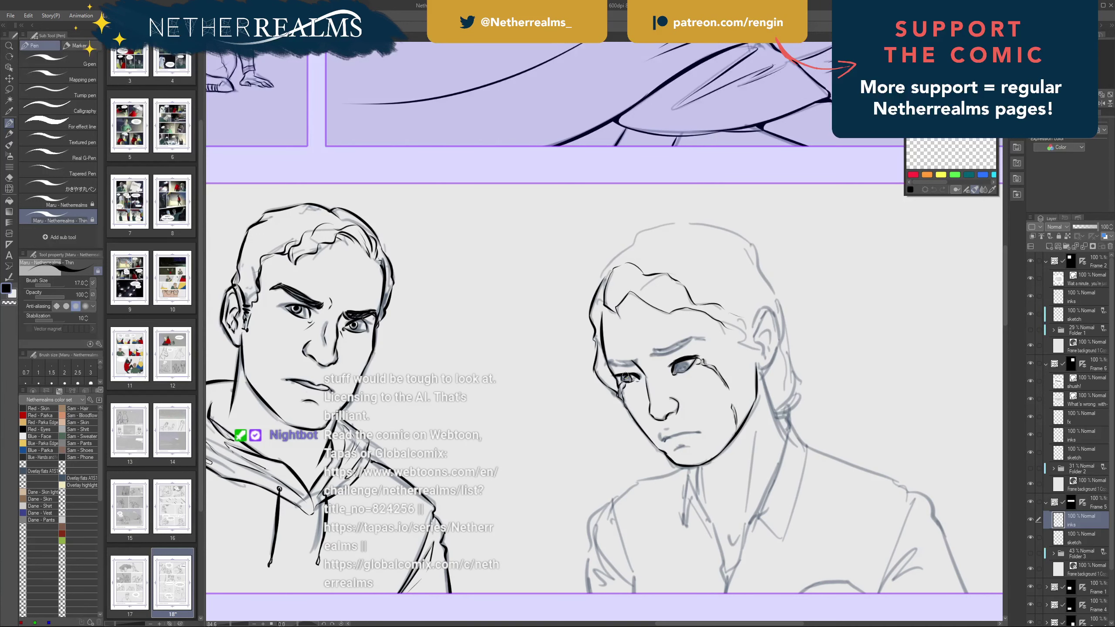
- Ink the irises and pupils of both eyes
drag(681, 365, 679, 369)
key(ctrl+z)
key(ctrl+z)
key(ctrl+z)
key(ctrl+z)
drag(679, 368, 626, 380)
- Ink the far eyebrow above the far eye
drag(632, 363, 610, 362)
key(ctrl+z)
key(ctrl+z)
drag(613, 363, 633, 364)
drag(610, 361, 631, 362)
drag(637, 282, 634, 282)
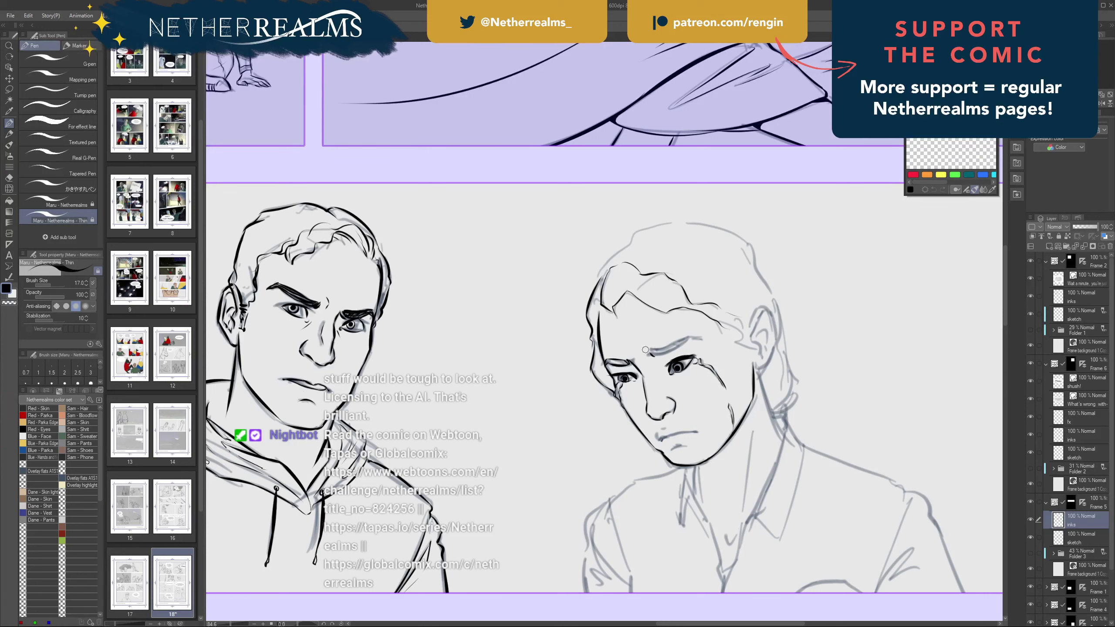
- Ink the near eyebrow and the frown strokes at the far brow's inner end
drag(644, 350, 653, 351)
drag(687, 337, 662, 348)
drag(716, 264, 683, 259)
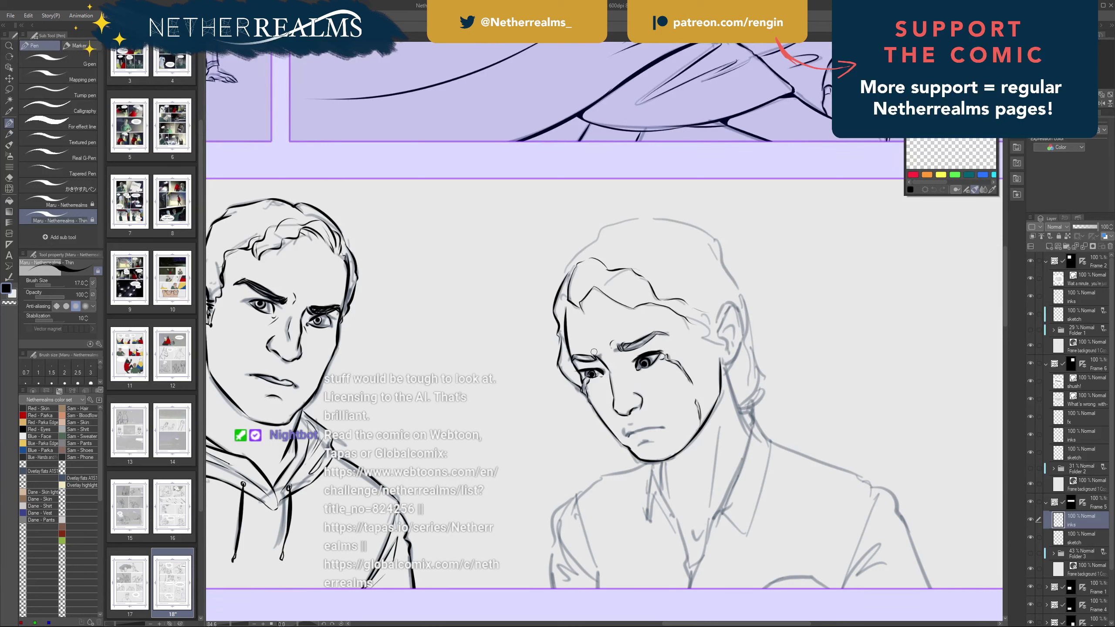
drag(595, 350, 600, 356)
- Ink the downturned mouth and the small crease beneath the lower lip
drag(639, 430, 659, 427)
key(ctrl+z)
drag(698, 366, 759, 330)
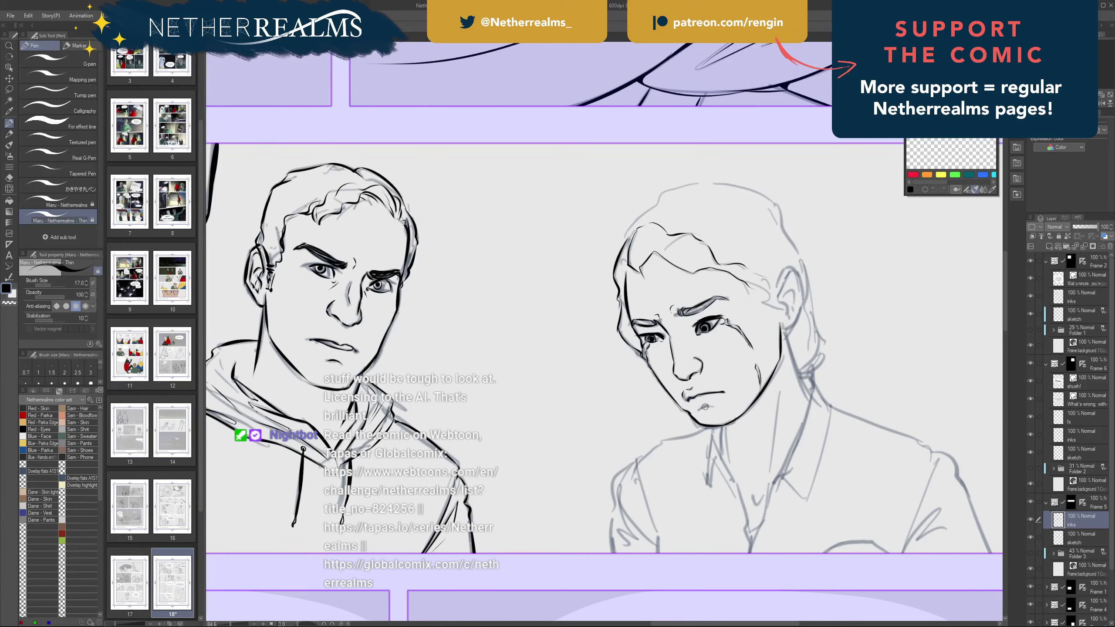
drag(698, 408, 710, 407)
drag(718, 351, 655, 392)
- Ink the near ear with its inner folds and the hair strands in front of it
mouse_move(691, 331)
mouse_down()
mouse_move(714, 354)
mouse_move(710, 322)
mouse_move(713, 354)
mouse_move(727, 307)
mouse_move(739, 345)
mouse_move(720, 373)
mouse_move(719, 342)
mouse_move(726, 357)
mouse_move(714, 346)
mouse_move(737, 339)
mouse_move(727, 361)
mouse_move(728, 346)
mouse_up()
key(ctrl+z)
key(ctrl+z)
key(ctrl+z)
key(ctrl+z)
key(ctrl+z)
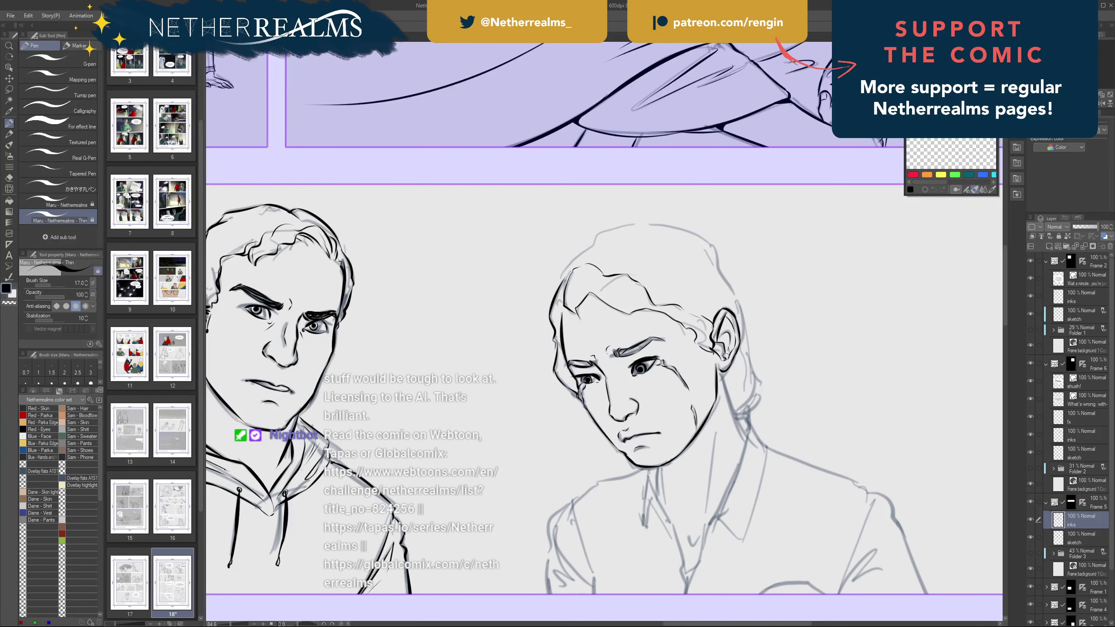
mouse_move(744, 303)
mouse_down()
mouse_move(780, 268)
mouse_move(799, 304)
mouse_up()
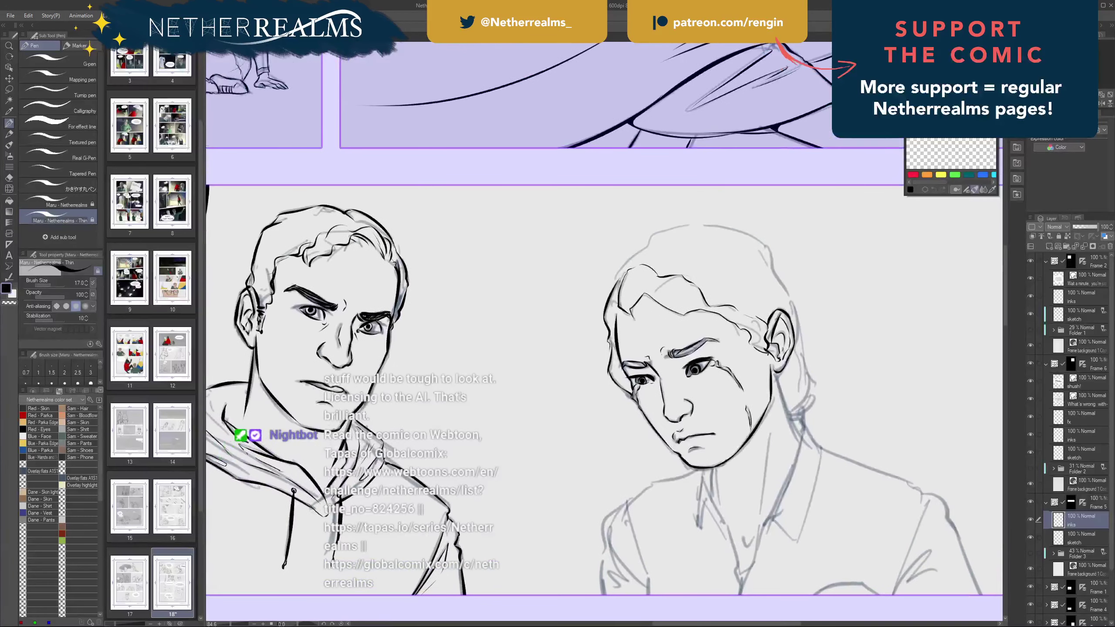
- Ink the hair's crown and back contour down to the nape, and the neck line below the ear
mouse_move(645, 247)
mouse_down()
mouse_move(615, 280)
mouse_move(698, 223)
mouse_move(593, 229)
mouse_move(539, 288)
mouse_move(560, 326)
mouse_move(600, 349)
mouse_move(603, 383)
mouse_move(622, 391)
mouse_move(644, 487)
mouse_move(623, 522)
mouse_move(665, 522)
mouse_move(660, 546)
mouse_move(790, 389)
mouse_up()
key(ctrl+z)
key(ctrl+z)
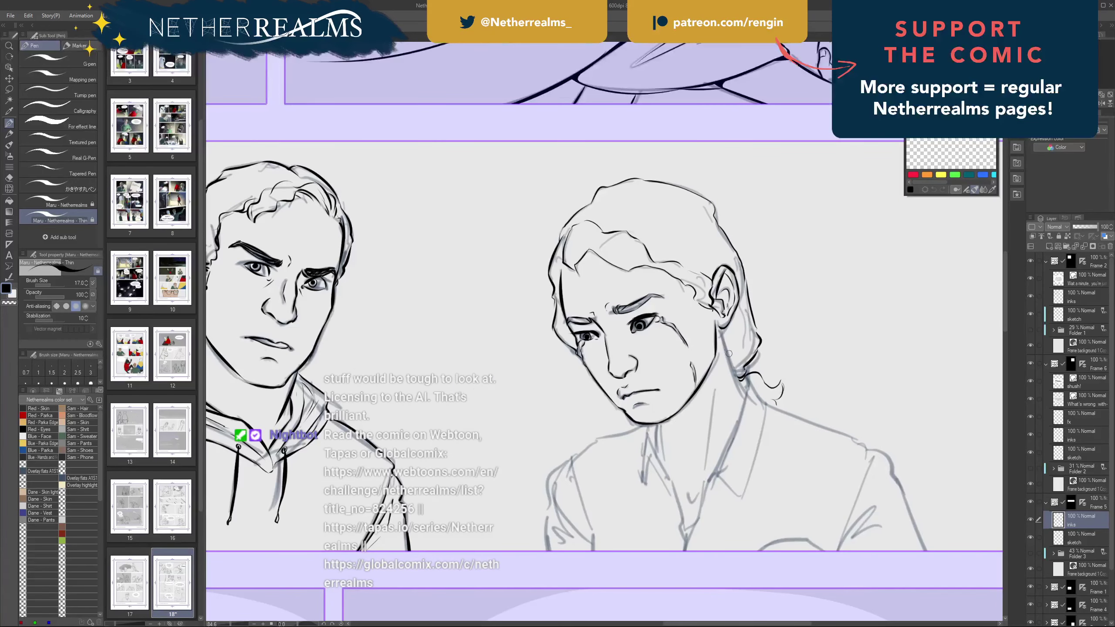
mouse_move(722, 331)
mouse_down()
mouse_move(738, 381)
mouse_move(723, 334)
mouse_move(734, 365)
mouse_move(744, 358)
mouse_move(744, 383)
mouse_up()
key(e)
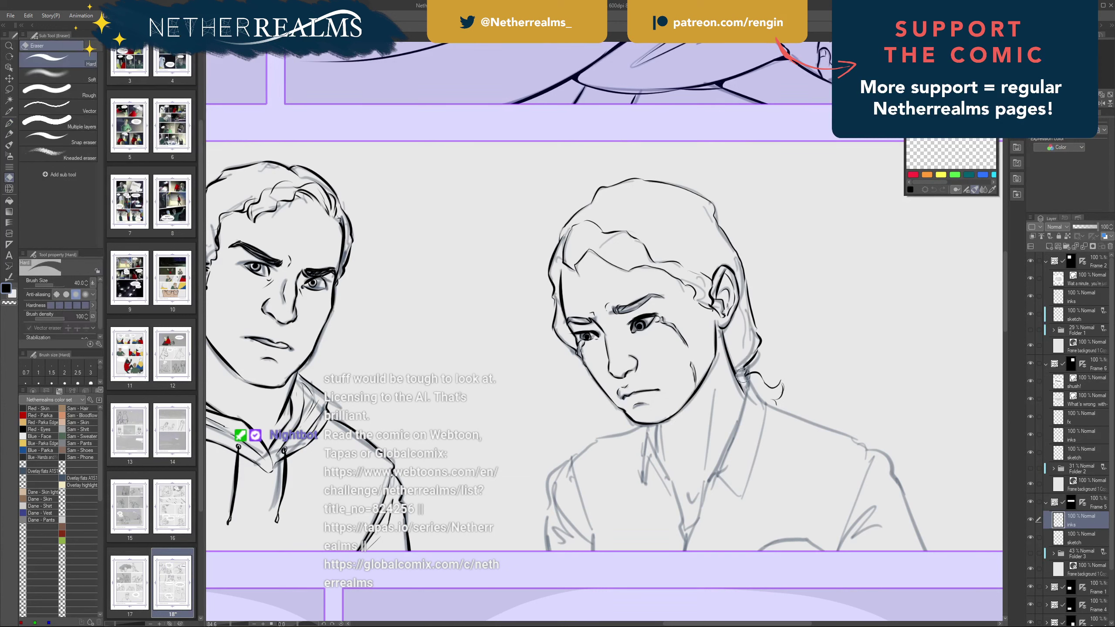
key(p)
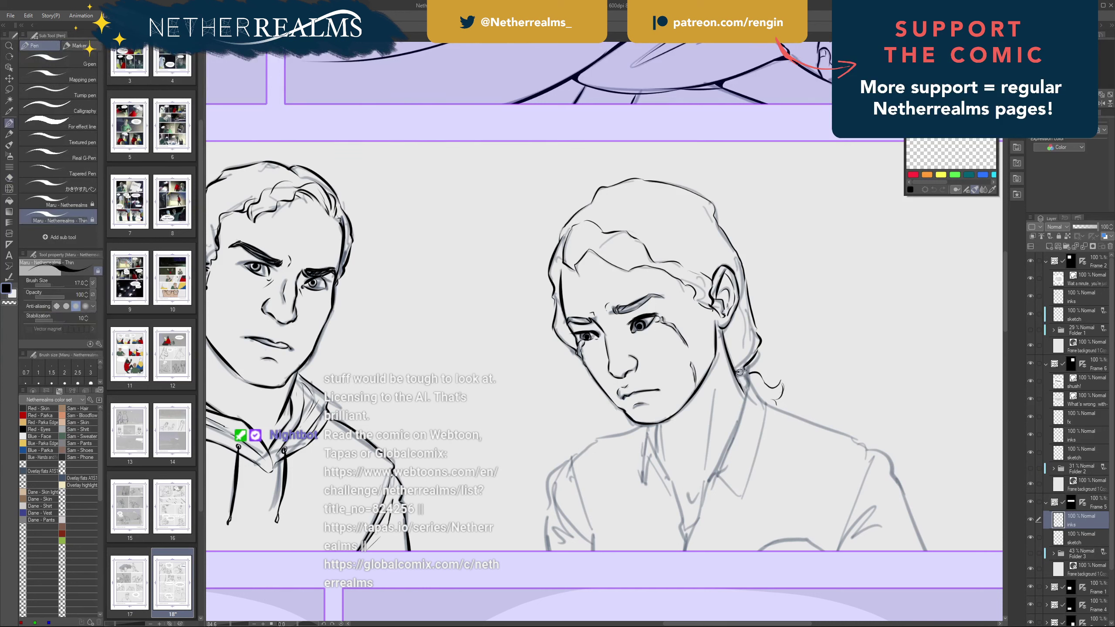
- Ink the collar's top at the nape and the long shirt opening line down to the panel's lower border
drag(737, 371, 766, 410)
key(ctrl+z)
key(ctrl+z)
drag(747, 385, 722, 455)
key(ctrl+z)
drag(747, 385, 730, 438)
key(ctrl+z)
drag(748, 380, 683, 551)
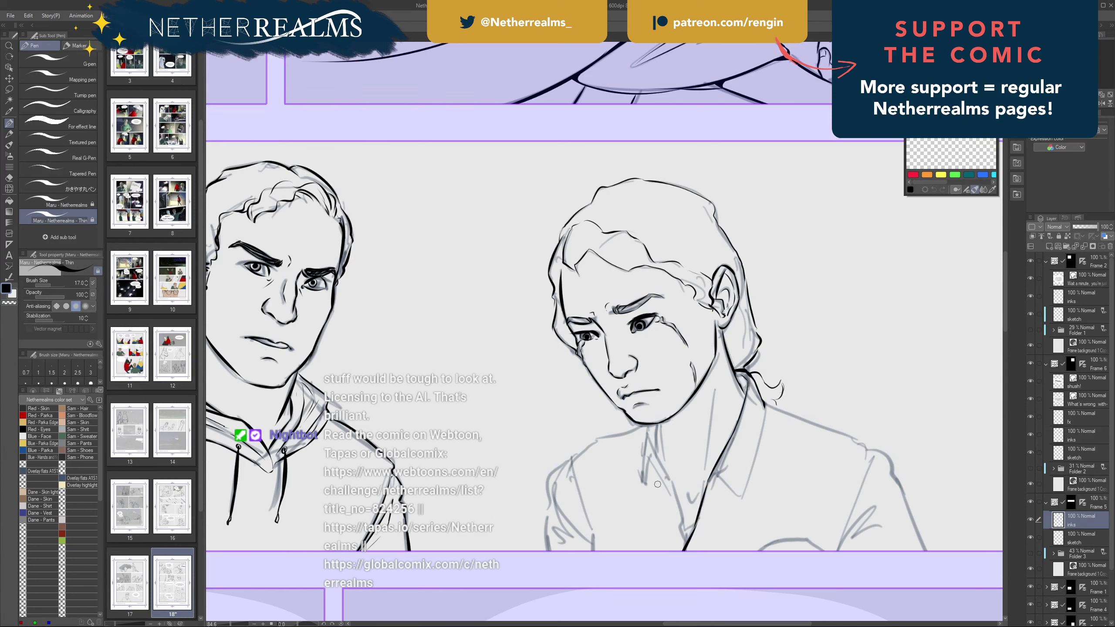
- Ink the near collar flap's pointed outline, and the far collar with the shirt opening edge below it
drag(717, 476, 741, 497)
key(ctrl+z)
drag(764, 411, 747, 493)
key(ctrl+z)
drag(765, 406, 742, 494)
key(ctrl+z)
mouse_move(765, 410)
mouse_down()
mouse_move(746, 498)
mouse_move(734, 496)
mouse_up()
drag(649, 423, 645, 482)
mouse_move(645, 449)
mouse_down()
mouse_move(676, 498)
mouse_move(685, 539)
mouse_up()
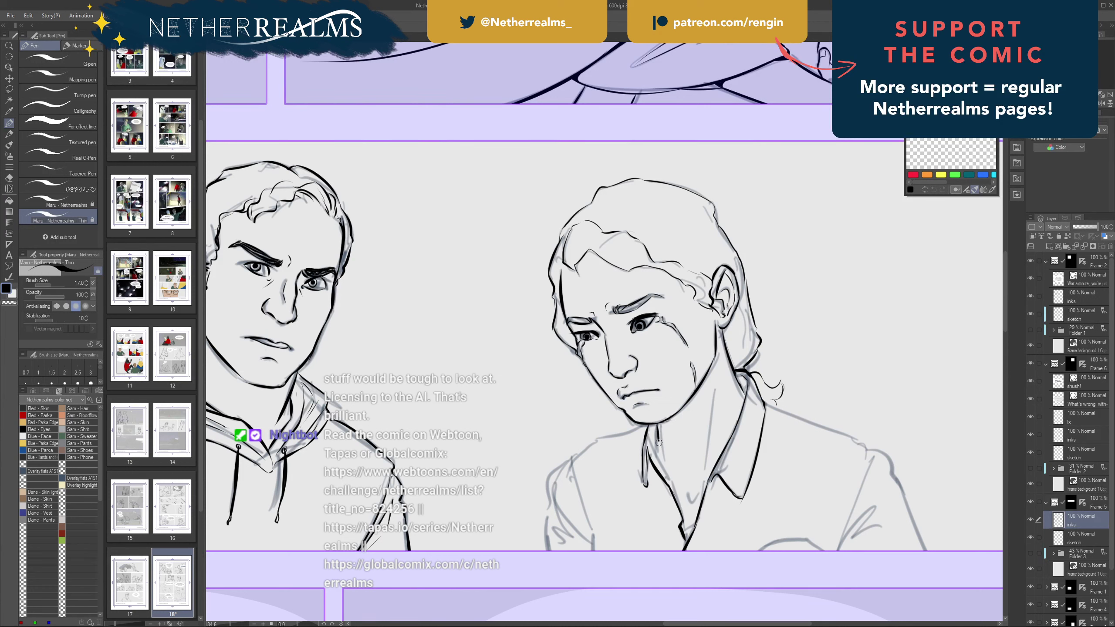
- Ink the sad man's neck tendon line and the inner neck and collar lines above the shirt opening
key(ctrl+z)
mouse_move(658, 424)
mouse_down()
mouse_move(684, 526)
mouse_move(689, 494)
mouse_up()
key(ctrl+z)
drag(716, 385, 706, 476)
key(ctrl+z)
drag(716, 385, 705, 476)
key(ctrl+z)
mouse_move(716, 385)
mouse_down()
mouse_move(702, 465)
mouse_move(671, 436)
mouse_move(678, 469)
mouse_up()
mouse_move(636, 392)
mouse_down()
mouse_move(683, 331)
mouse_move(708, 339)
mouse_move(653, 361)
mouse_move(689, 352)
mouse_move(631, 409)
mouse_up()
key(ctrl+z)
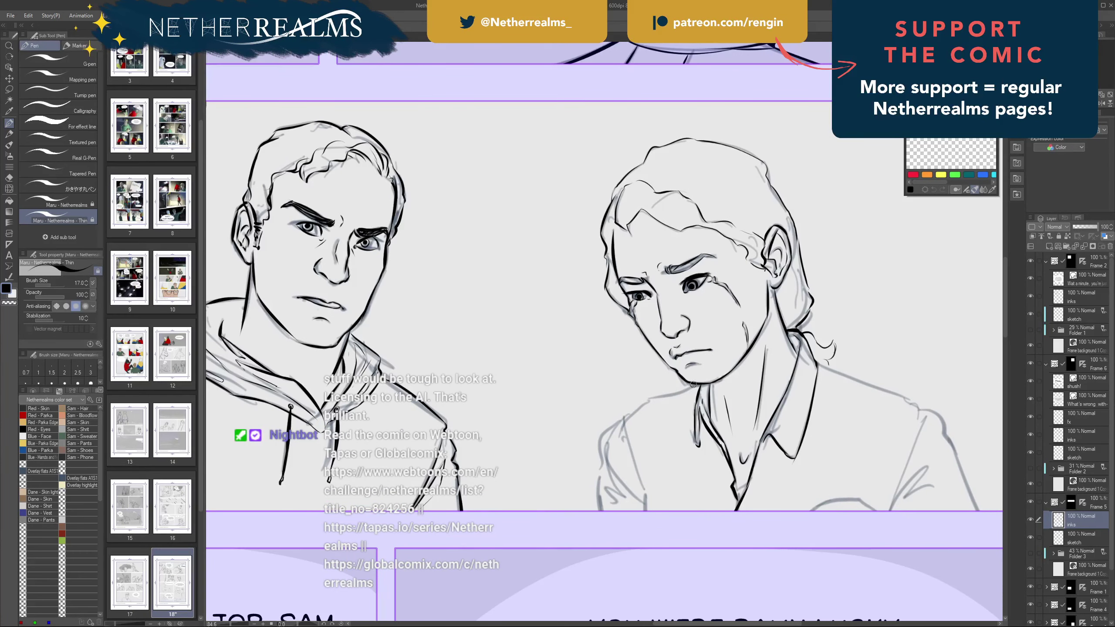
- Ink the sad man's far shoulder and sleeve outline down to the panel's lower border, including the sleeve folds
mouse_move(693, 384)
mouse_down()
mouse_move(650, 399)
mouse_move(663, 397)
mouse_move(597, 451)
mouse_move(602, 509)
mouse_up()
key(ctrl+z)
key(ctrl+z)
key(ctrl+z)
mouse_move(605, 455)
mouse_down()
mouse_move(640, 504)
mouse_move(607, 443)
mouse_up()
key(ctrl+z)
mouse_move(607, 443)
mouse_down()
mouse_move(625, 499)
mouse_move(610, 503)
mouse_move(640, 483)
mouse_move(644, 520)
mouse_move(646, 492)
mouse_up()
key(ctrl+z)
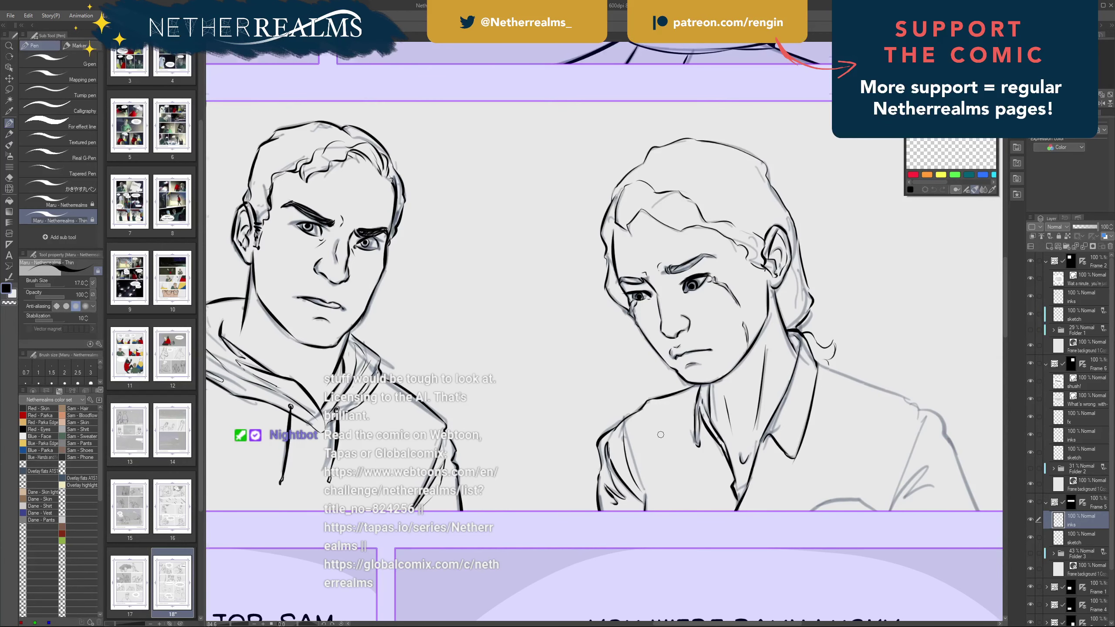
- Ink the sad man's near shoulder from the collar and the outer arm contour down to the panel's lower border
drag(661, 434, 534, 434)
drag(690, 364, 789, 401)
key(ctrl+z)
key(ctrl+z)
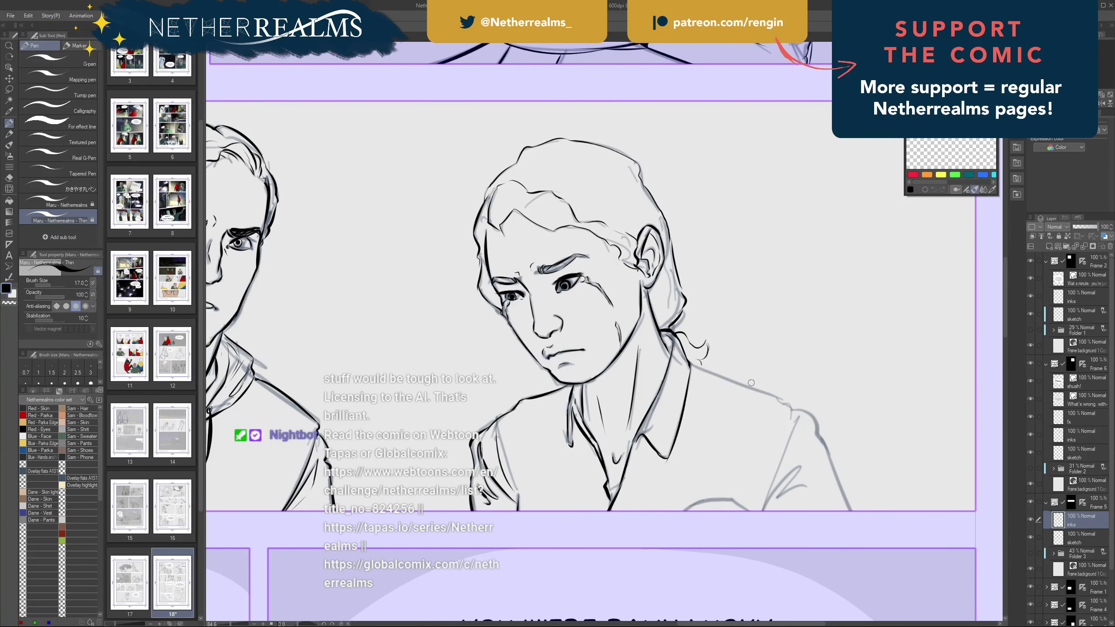
mouse_move(715, 338)
mouse_down()
mouse_move(580, 353)
mouse_move(649, 417)
mouse_up()
key(ctrl+z)
mouse_move(557, 380)
mouse_down()
mouse_move(648, 416)
mouse_move(681, 448)
mouse_move(680, 431)
mouse_move(717, 525)
mouse_up()
key(ctrl+z)
drag(624, 375, 808, 349)
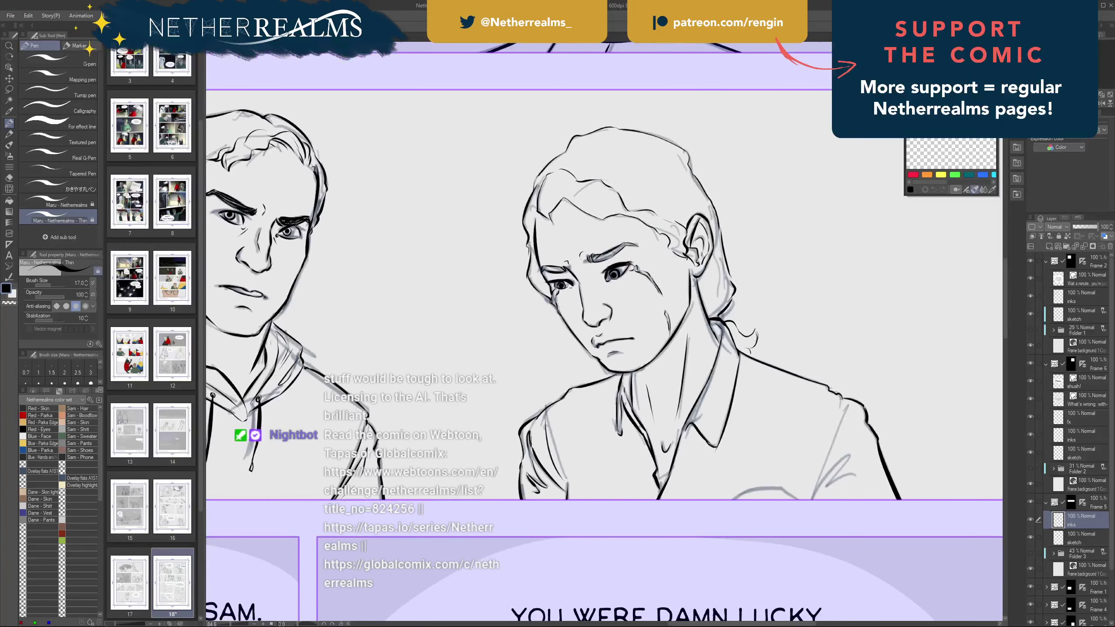
- Ink the fold lines inside the near sleeve and the curved shape along the panel's lower border
drag(812, 498, 846, 409)
key(ctrl+z)
mouse_move(825, 488)
mouse_down()
mouse_move(849, 459)
mouse_move(830, 485)
mouse_move(857, 475)
mouse_up()
mouse_move(760, 488)
mouse_down()
mouse_move(794, 495)
mouse_move(733, 499)
mouse_move(796, 499)
mouse_up()
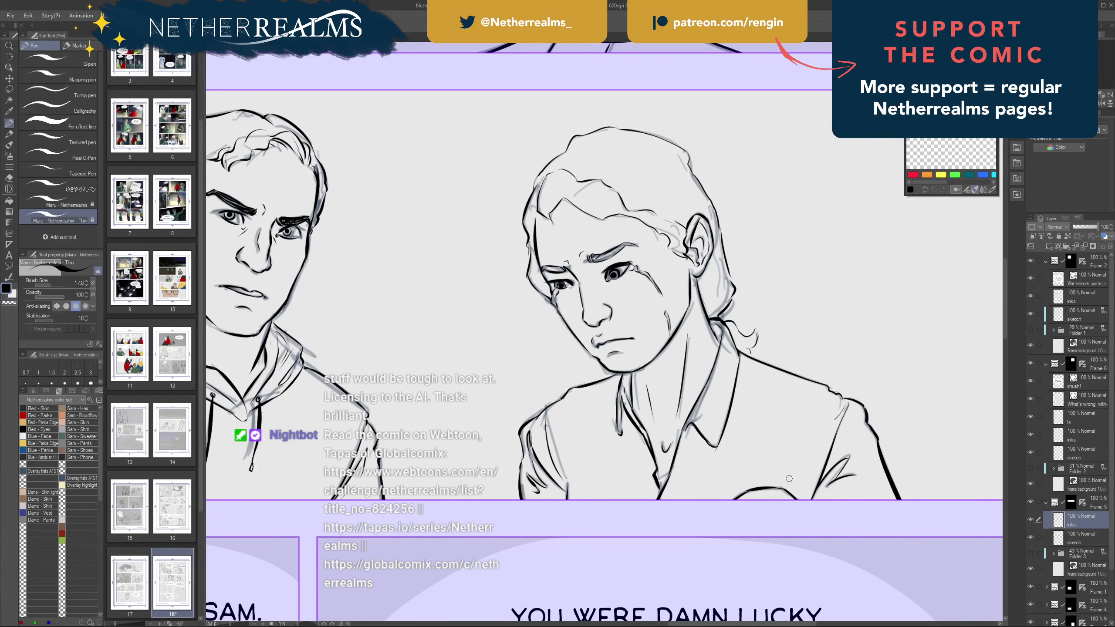
- Hide the third panel's sketch layer and review the finished inks in the context of the whole page
scroll(789, 479, down, 5)
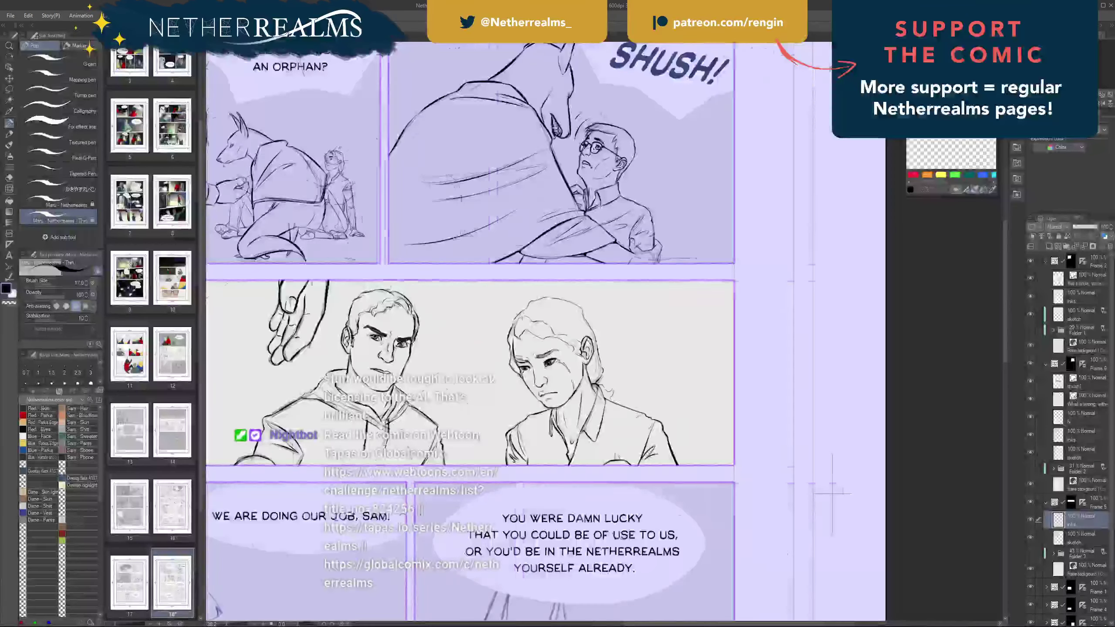
drag(615, 439, 800, 425)
click(1030, 537)
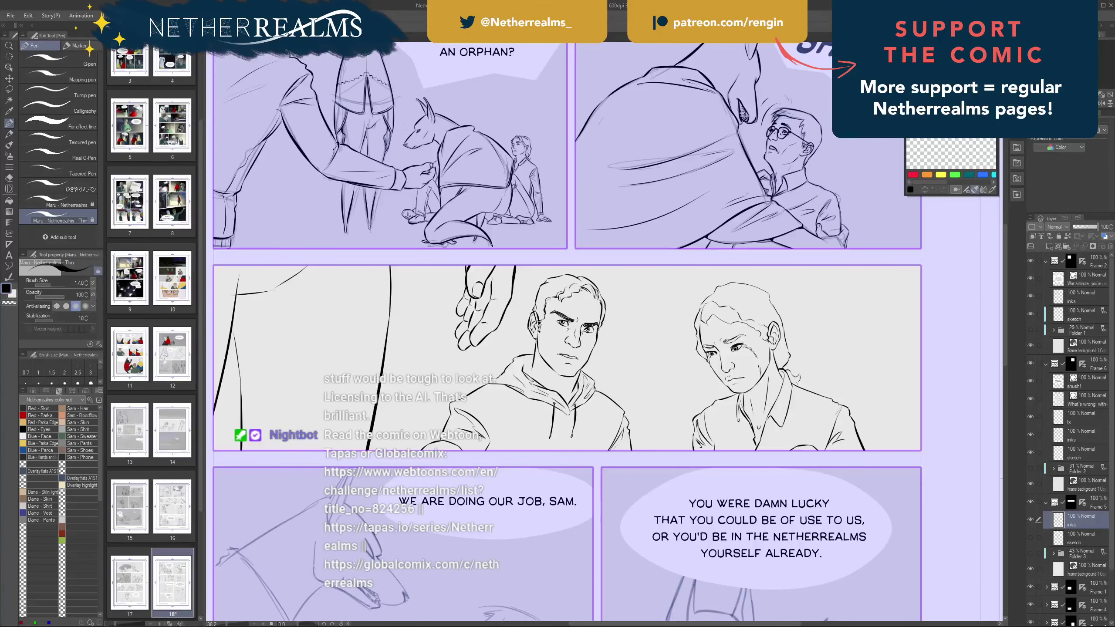
scroll(570, 333, down, 3)
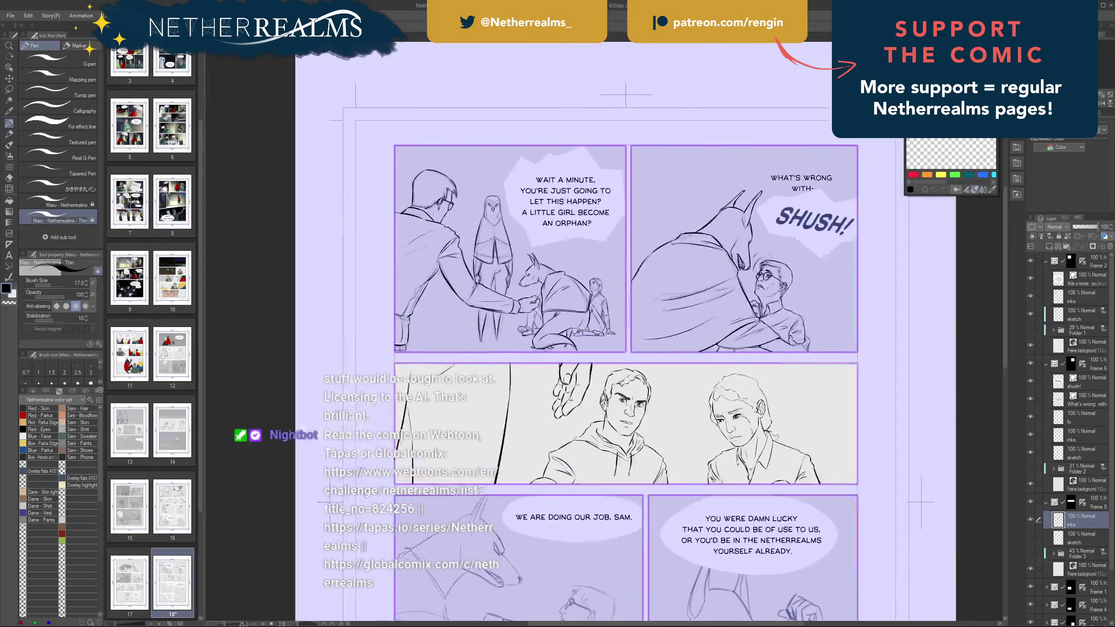
drag(614, 373, 646, 362)
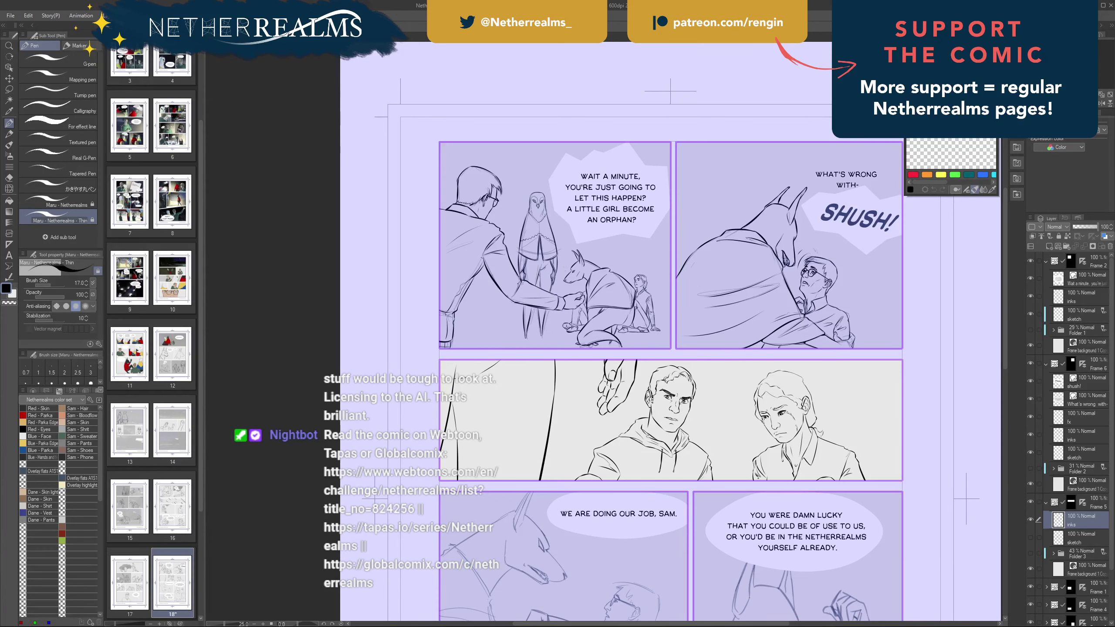
drag(658, 329, 617, 340)
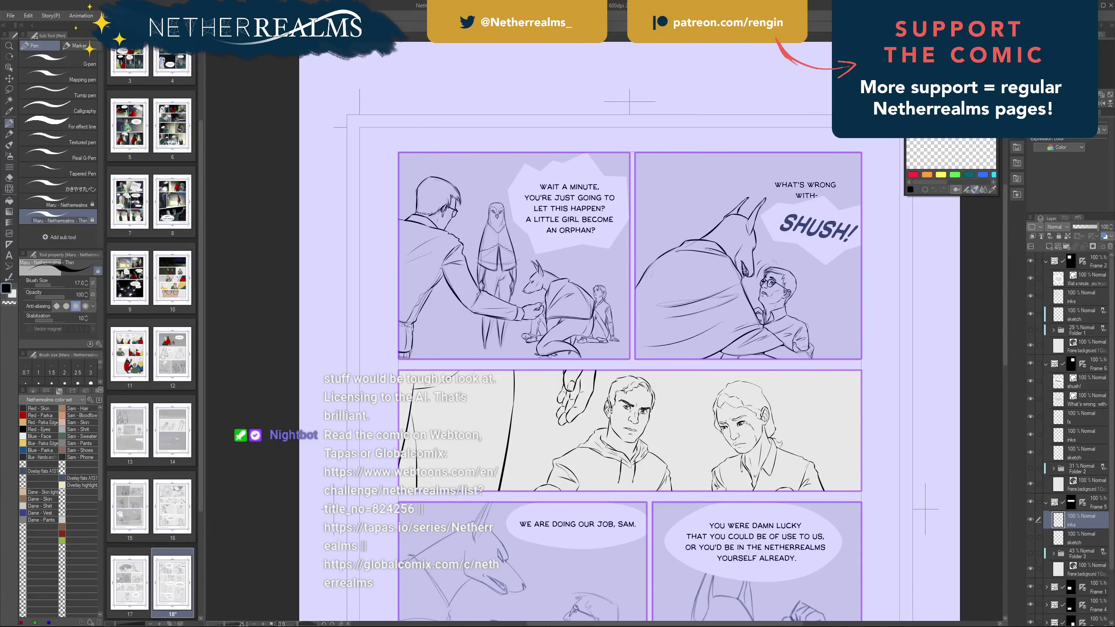
- Open page 10 of the comic and bring the earlier pages into view in the page list
double_click(173, 278)
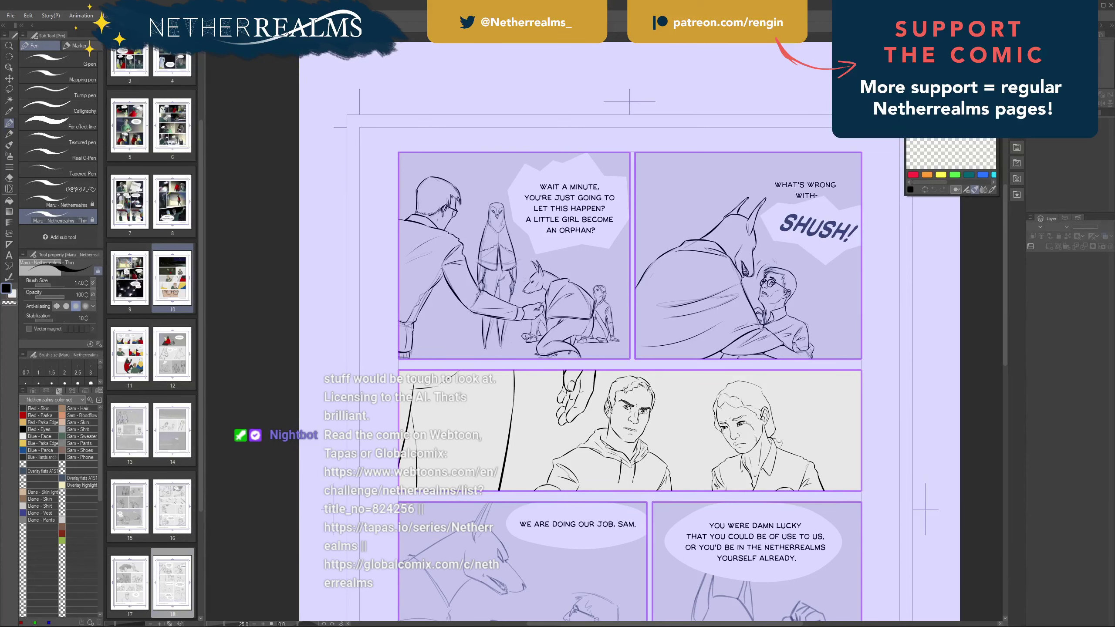
scroll(151, 333, up, 3)
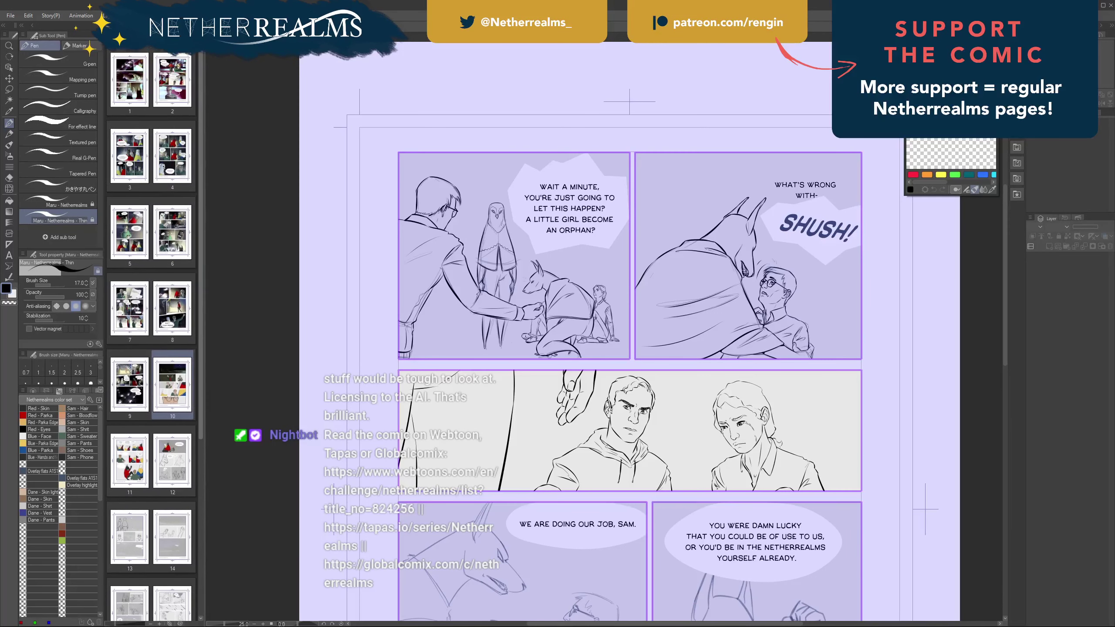